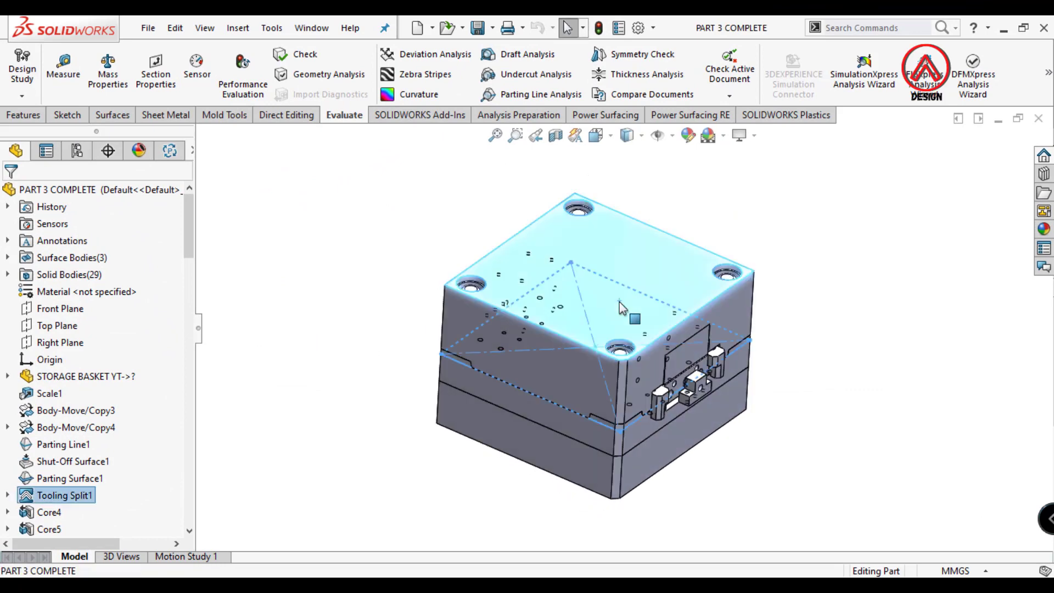
Isolate the top plate and view its top face Normal To
right_click(620, 308)
click(666, 534)
click(570, 333)
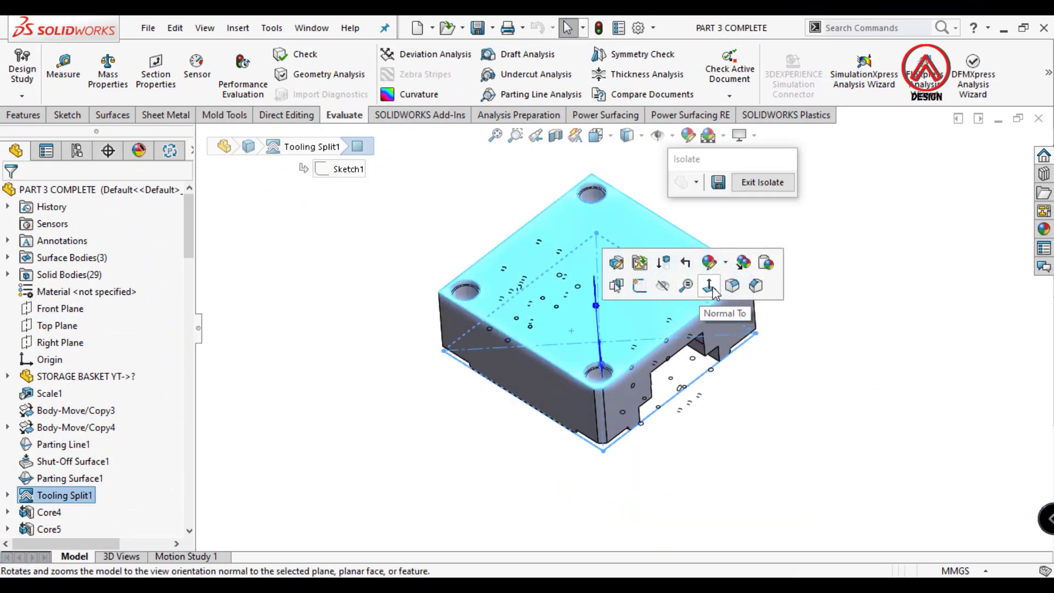
click(713, 290)
scroll(490, 460, down, 4)
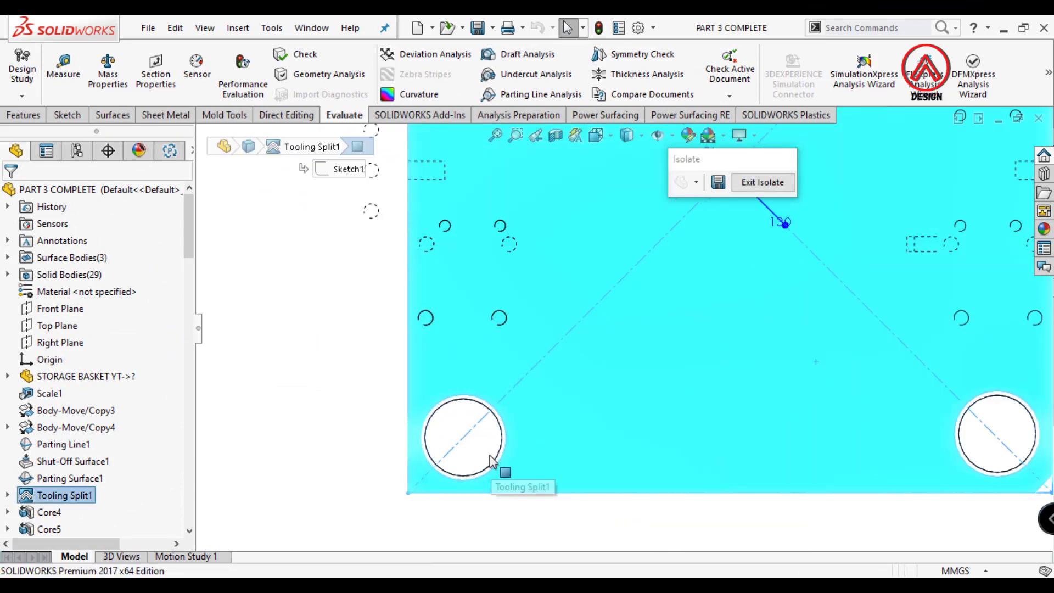
Sketch two concentric circles centred on the lower-left corner hole of the top face
click(67, 115)
click(22, 63)
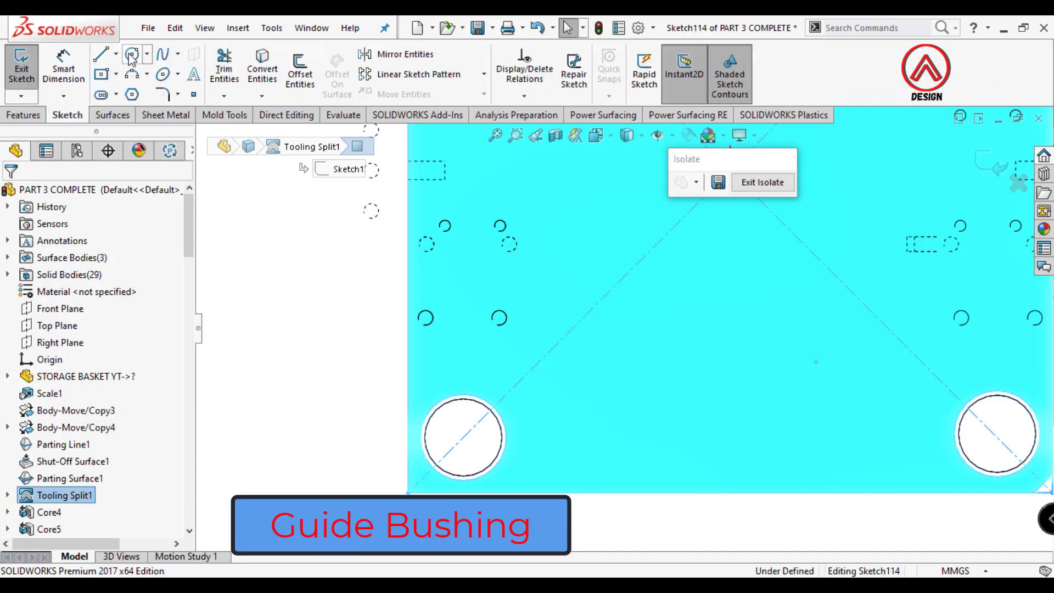
click(132, 54)
click(457, 381)
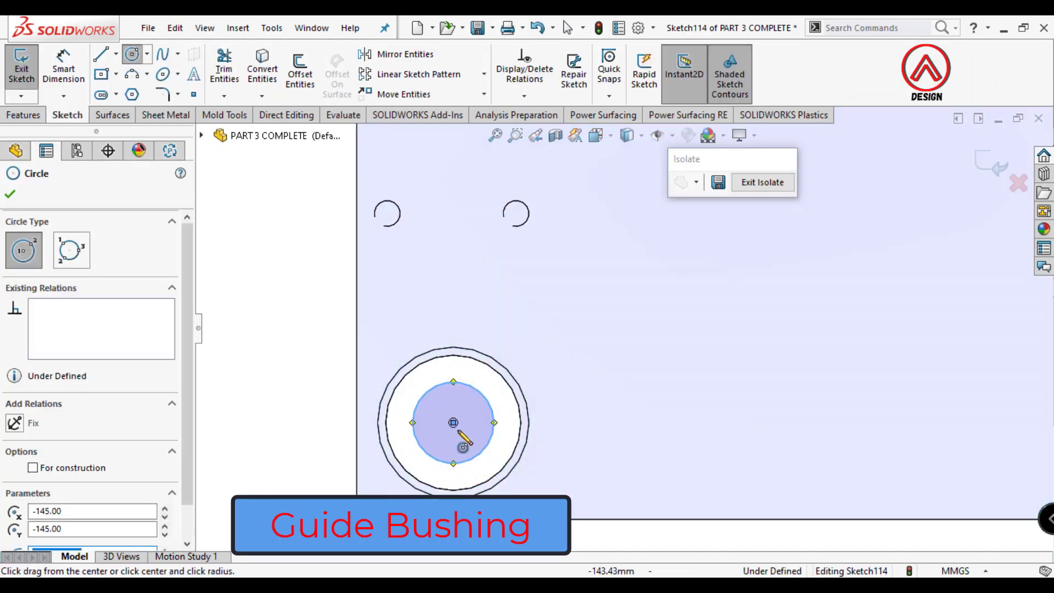
click(453, 422)
click(417, 379)
right_drag(409, 417, 409, 361)
Dimension the outer circle Ø42 and the inner circle Ø30, then start an Extruded Boss
click(409, 363)
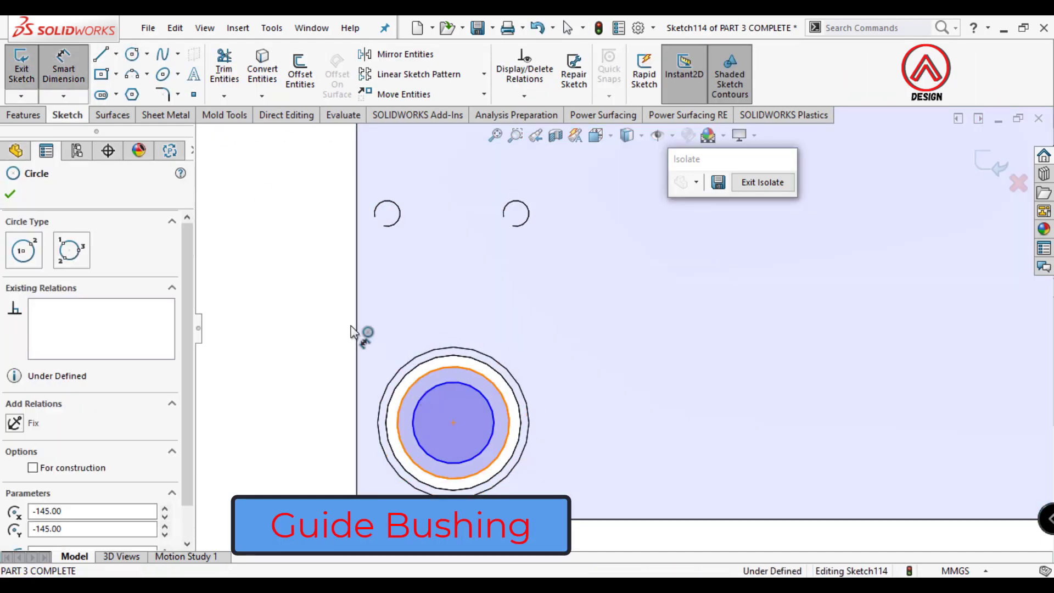
click(357, 333)
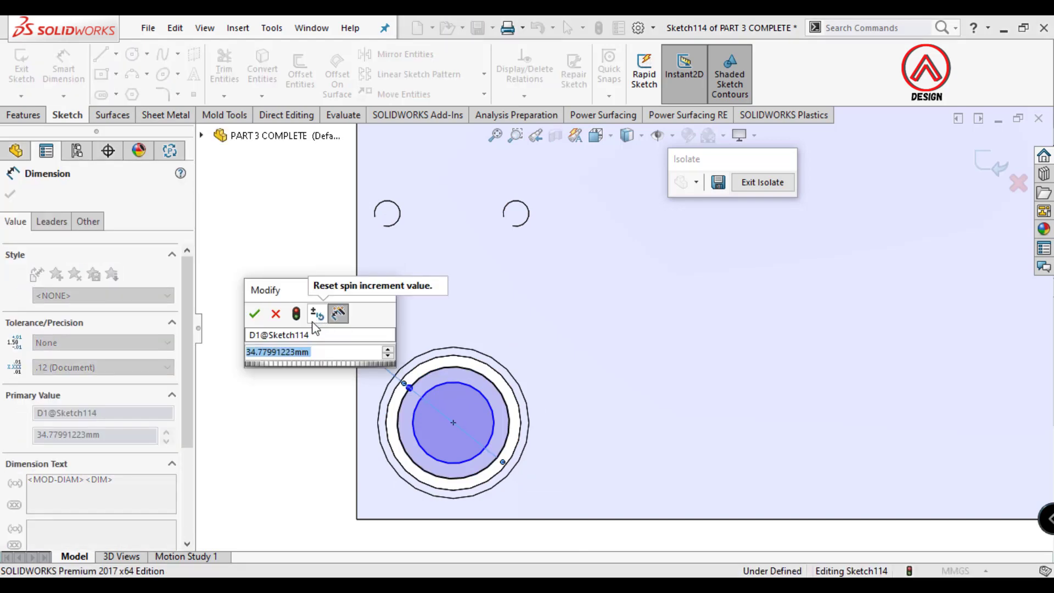
text(40)
key(Return)
click(329, 312)
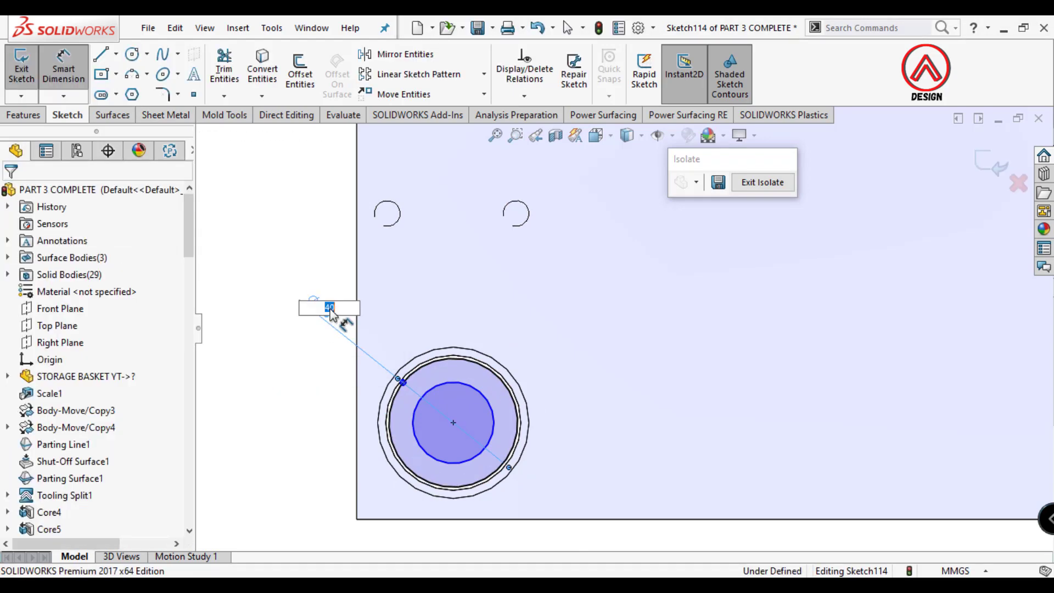
key(Return)
click(431, 390)
click(303, 349)
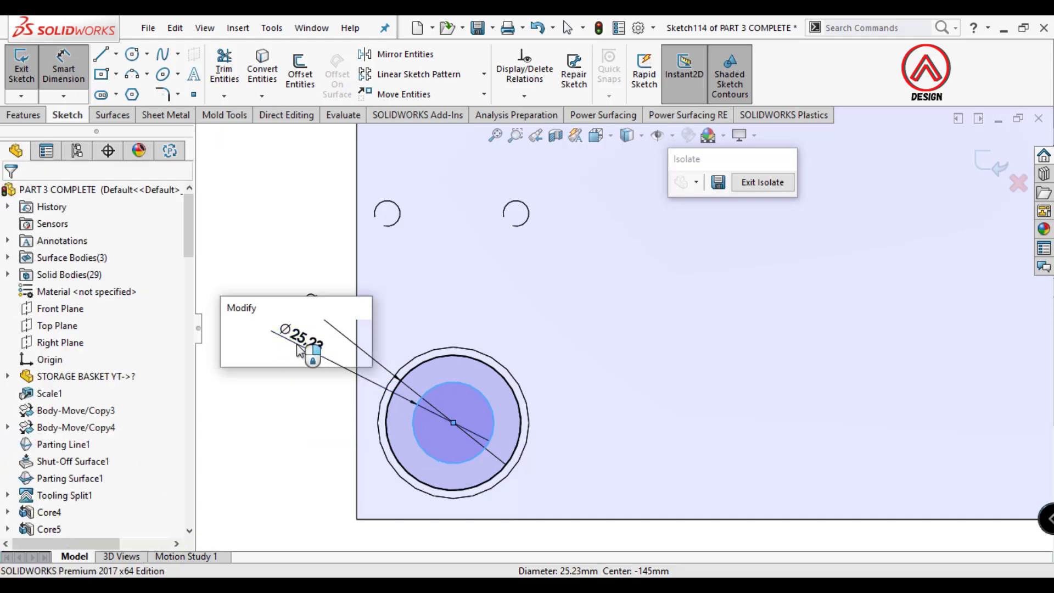
text(30)
key(Return)
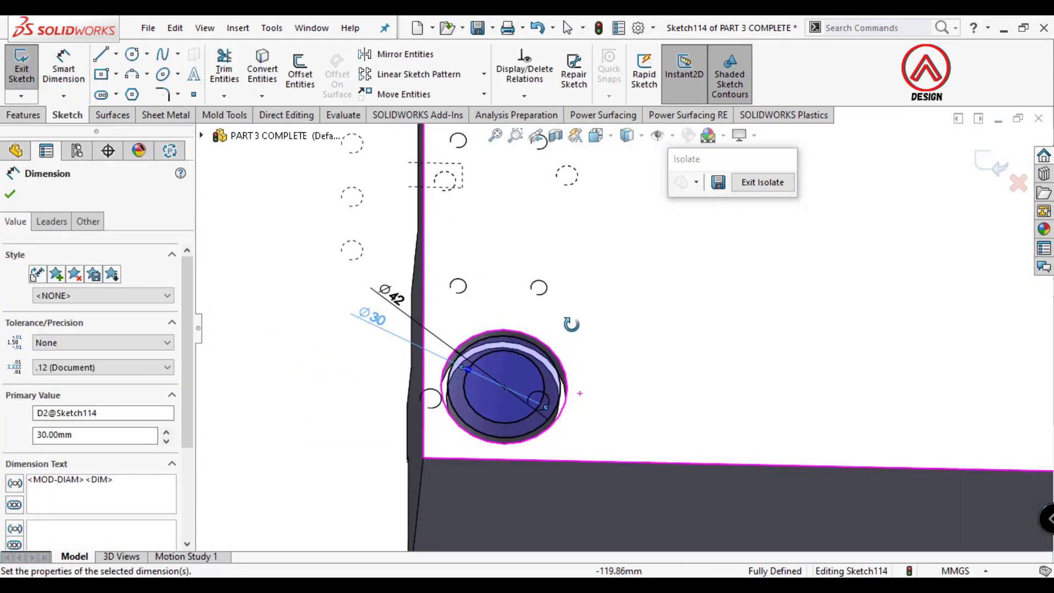
click(20, 116)
click(28, 69)
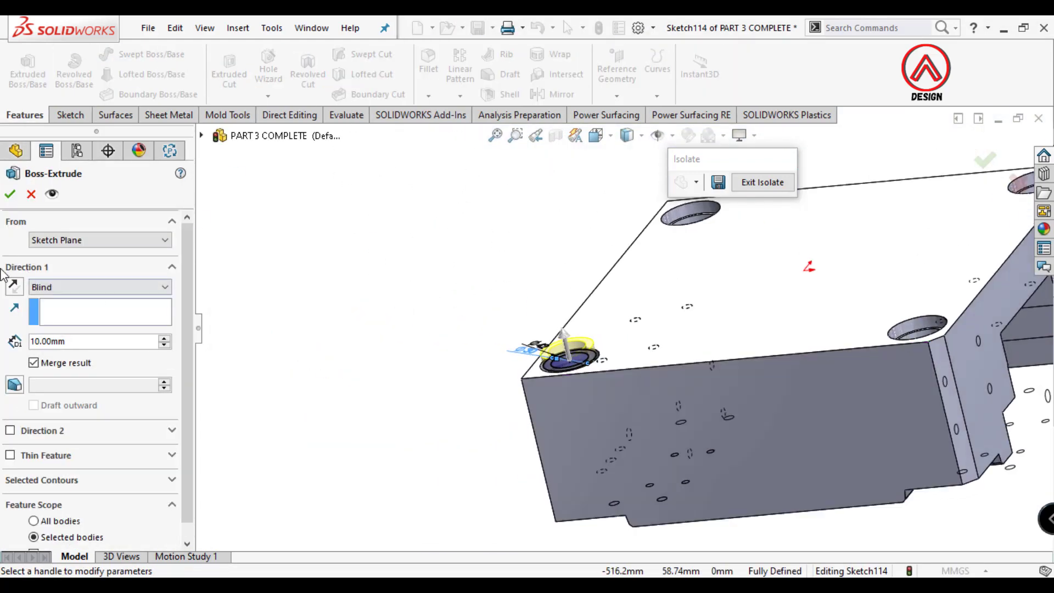
Extrude the bushing ring Up To Surface, ending at the plate's underside face
click(60, 289)
click(89, 342)
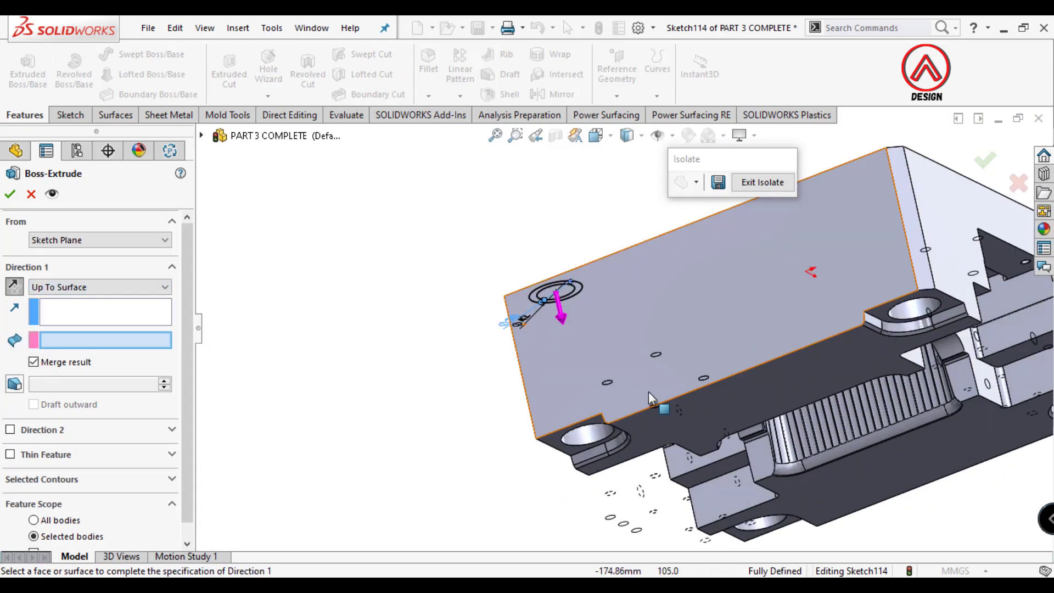
click(576, 443)
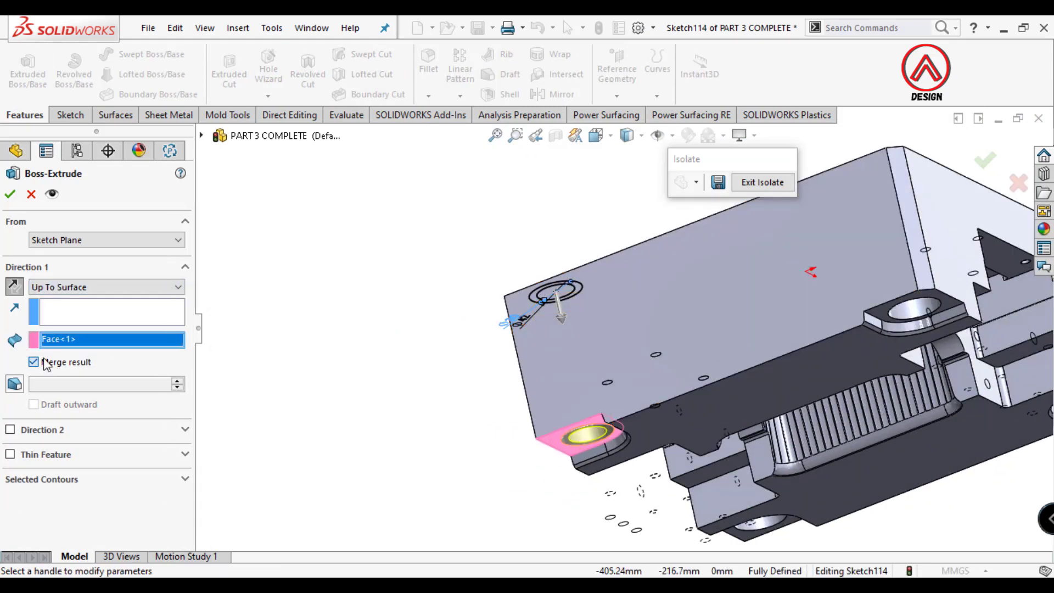
click(10, 194)
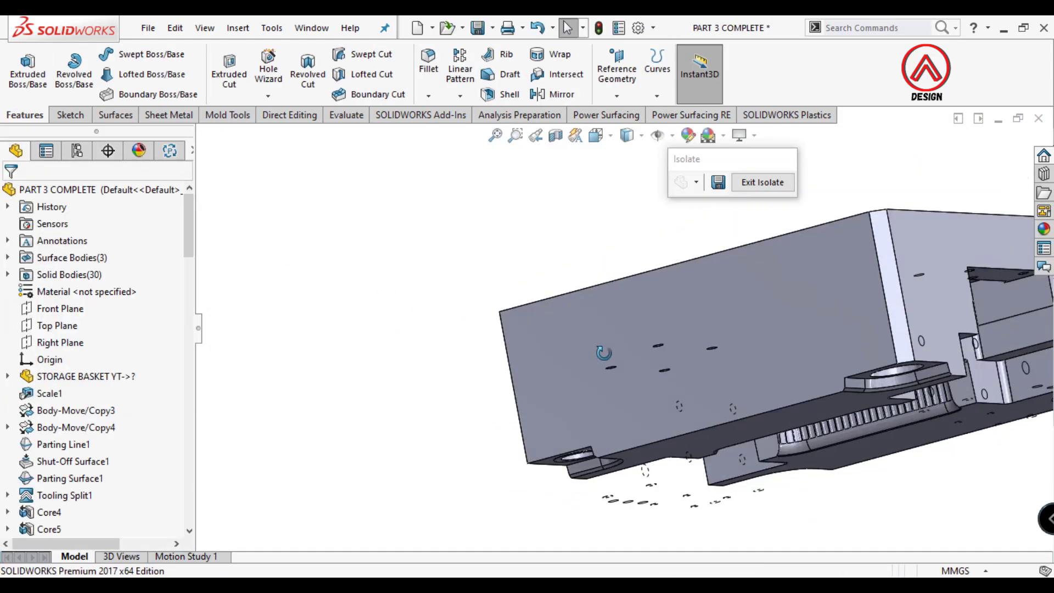
Sketch on the ring face, converting its outer and inner circular edges
click(69, 115)
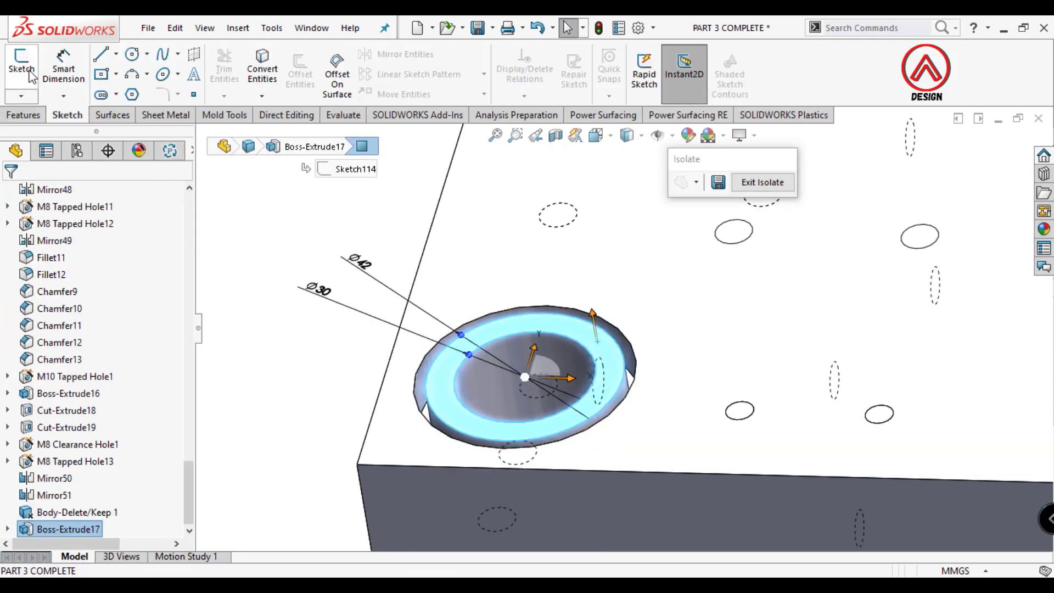
click(21, 66)
click(262, 69)
click(577, 318)
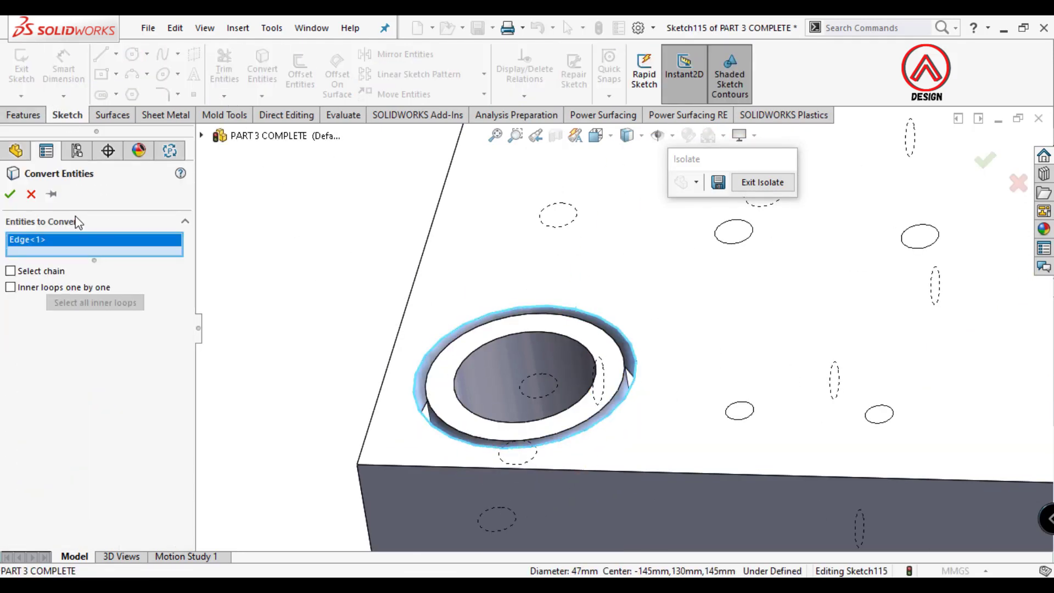
click(10, 194)
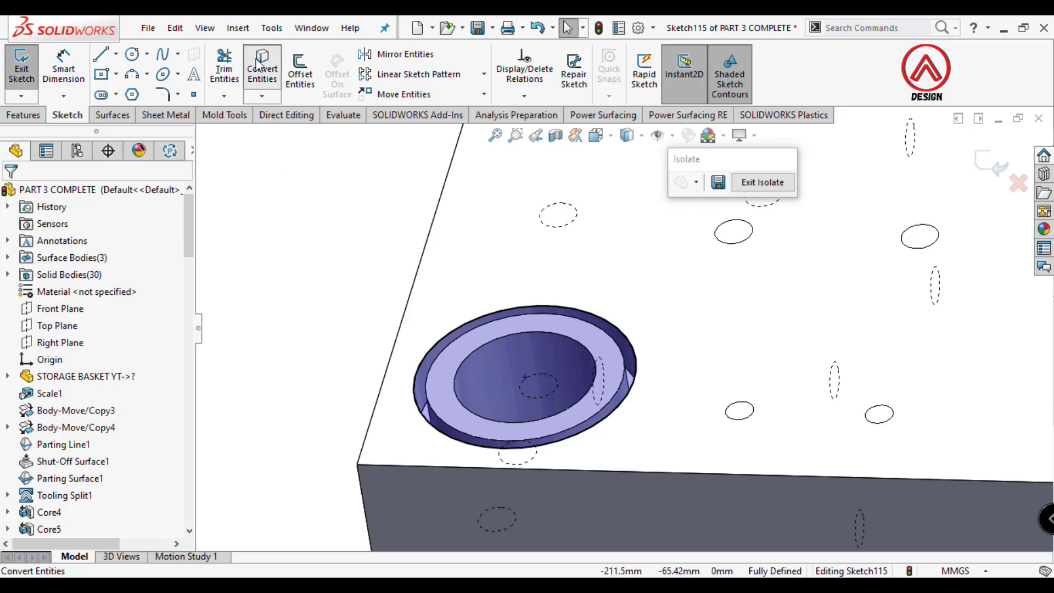
click(262, 69)
click(507, 337)
click(10, 194)
Extrude the converted ring 10 mm reversed into the plate as a collar
click(24, 115)
click(27, 69)
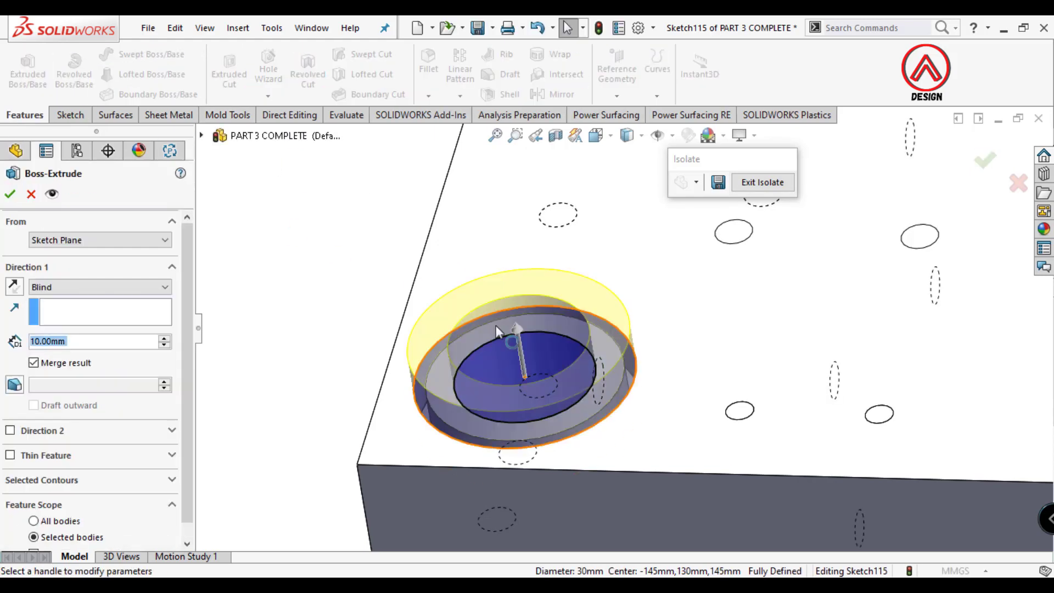
click(14, 286)
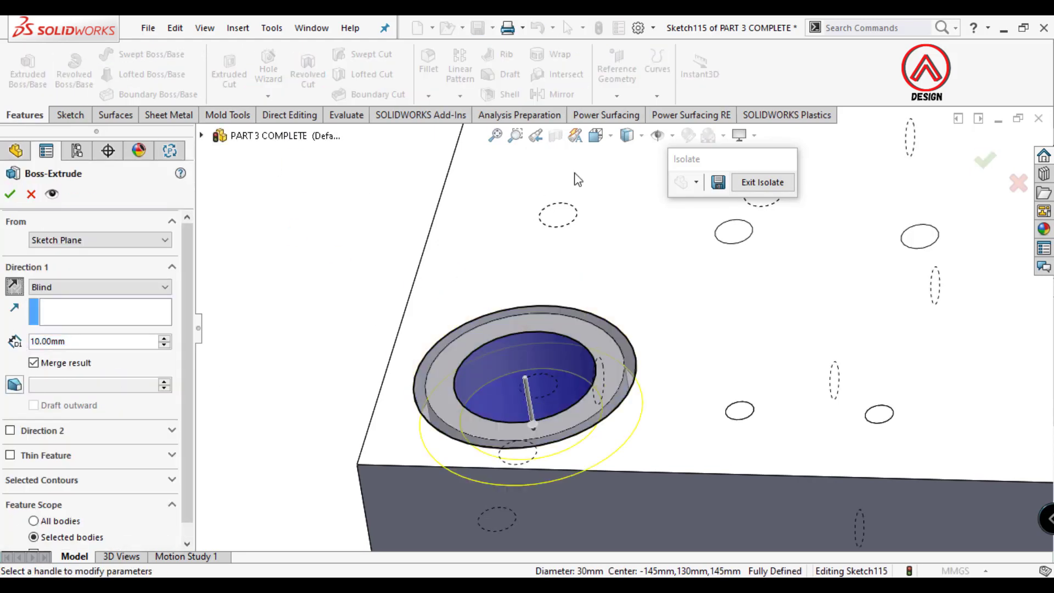
click(628, 222)
mouse_move(627, 222)
middle_down()
mouse_move(576, 263)
mouse_move(664, 148)
middle_up()
click(661, 140)
click(625, 162)
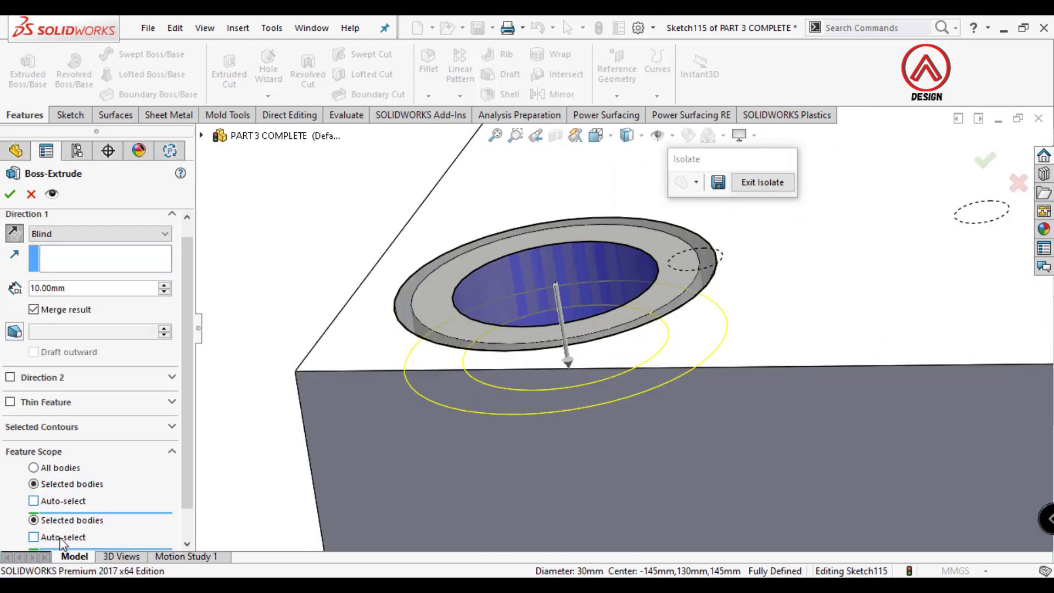
click(544, 285)
click(9, 194)
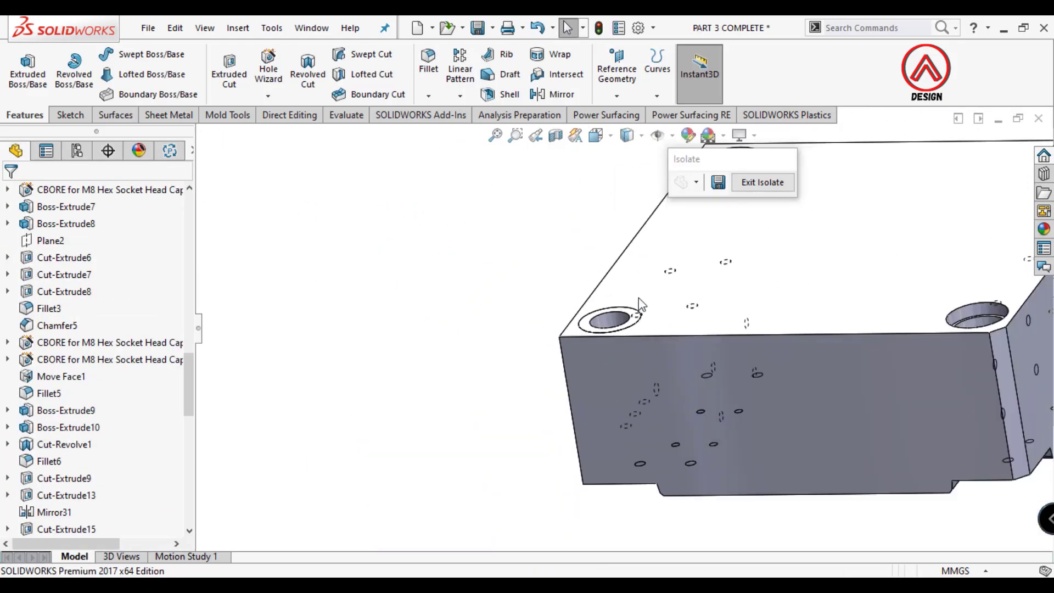
Chamfer the bushing hole 10 mm at 45°
click(456, 132)
click(516, 292)
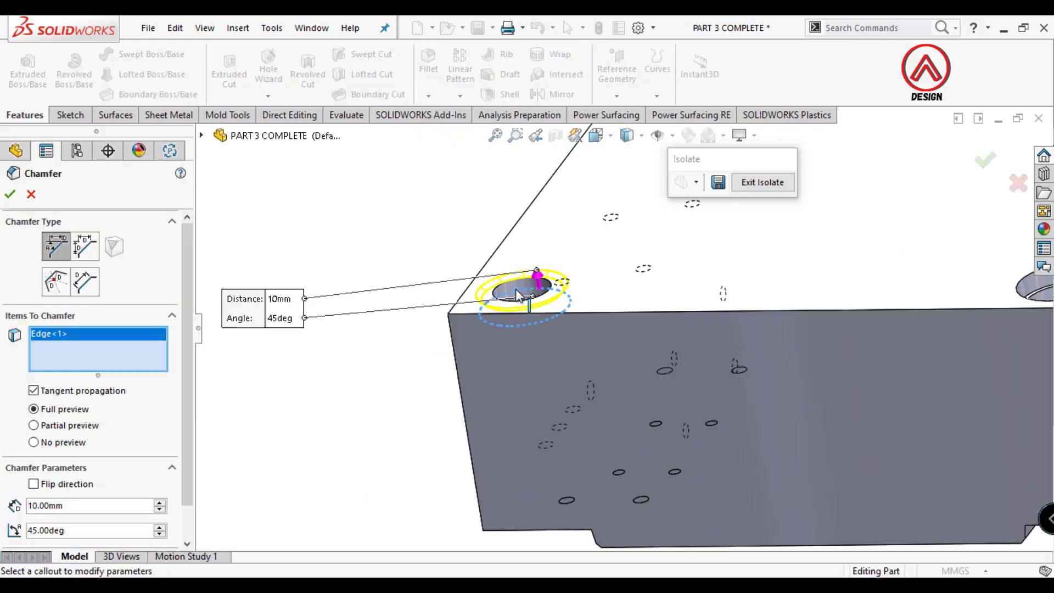
right_click(83, 337)
click(129, 350)
scroll(494, 288, down, 2)
click(494, 287)
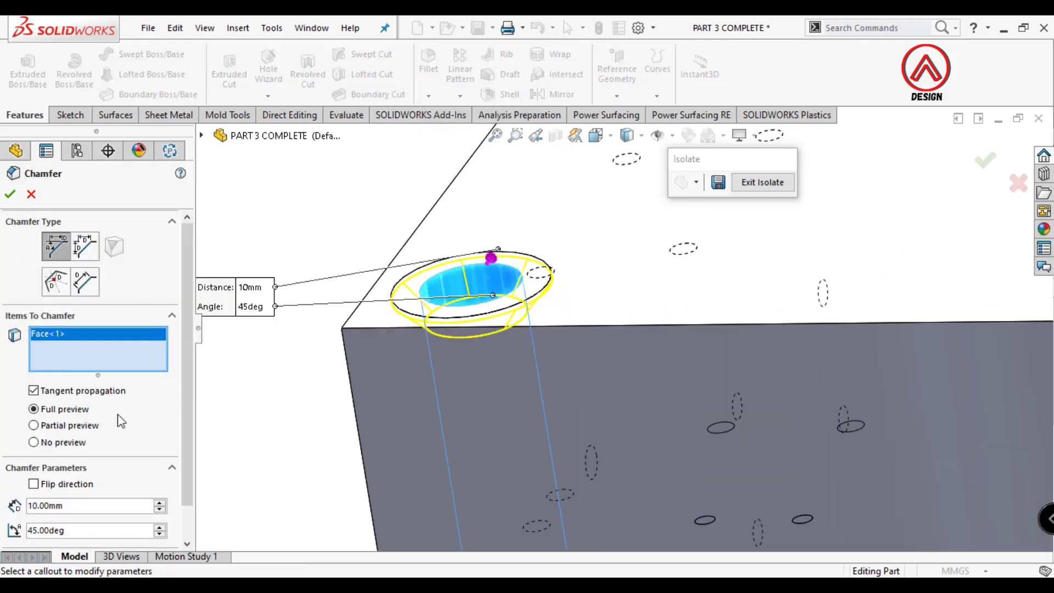
key(Return)
click(496, 135)
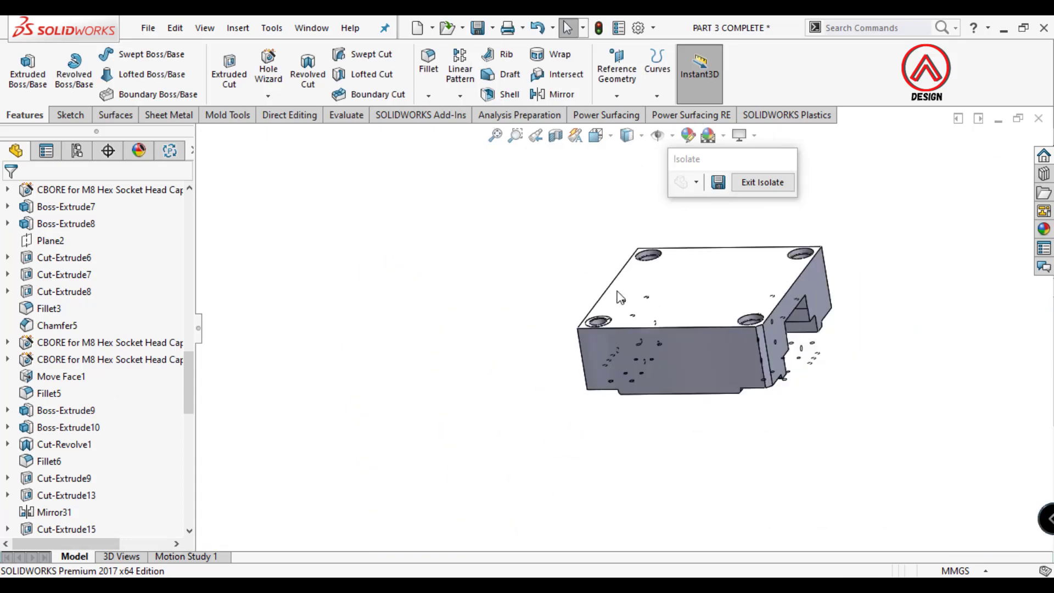
Switch the plate to Top view
click(595, 135)
click(606, 186)
scroll(710, 338, down, 2)
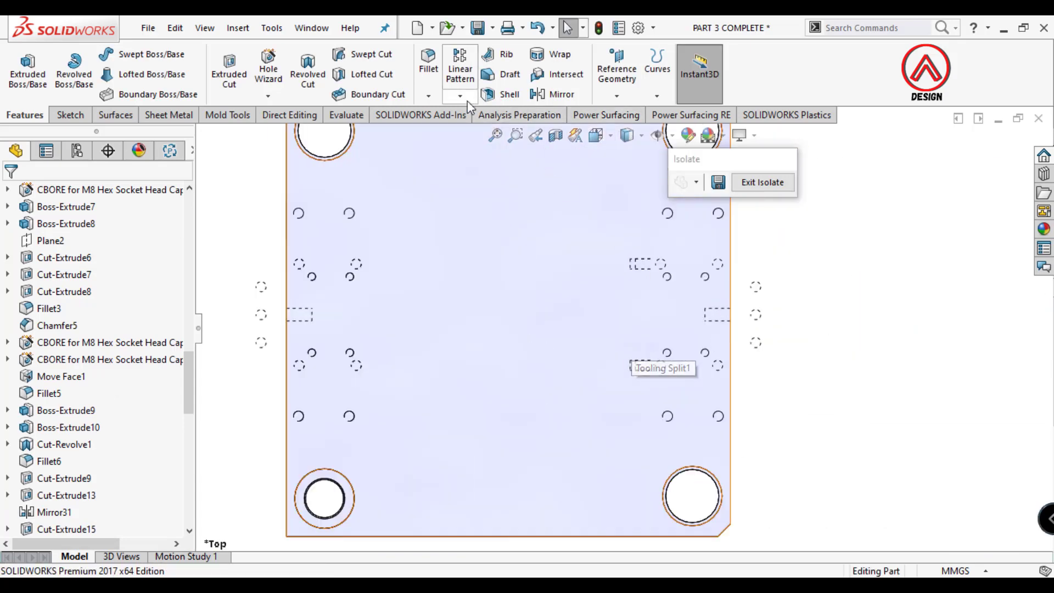
scroll(589, 311, up, 4)
scroll(589, 311, down, 2)
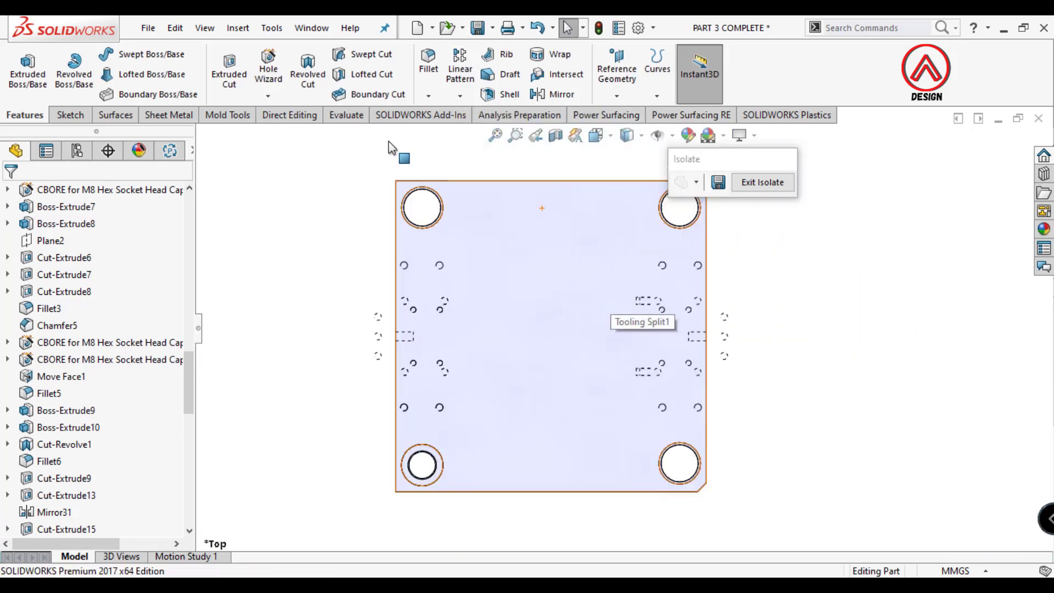
Measure the corner holes to confirm Ø42 and 290 mm spacing
click(346, 115)
click(63, 74)
scroll(483, 255, down, 1)
middle_drag(483, 255, 411, 215)
click(404, 220)
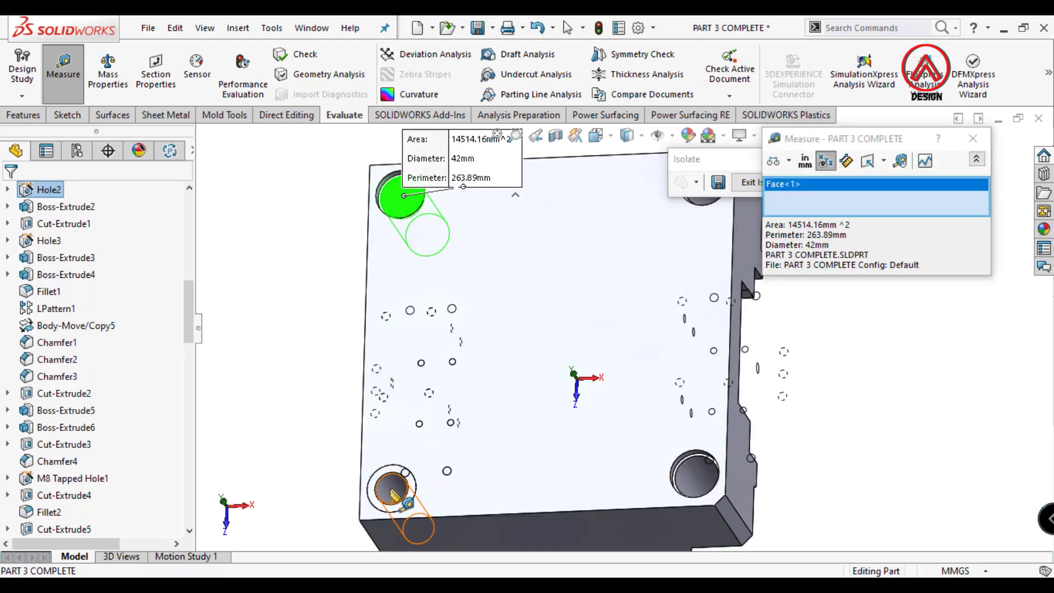
click(398, 491)
scroll(610, 340, up, 2)
click(759, 285)
click(669, 244)
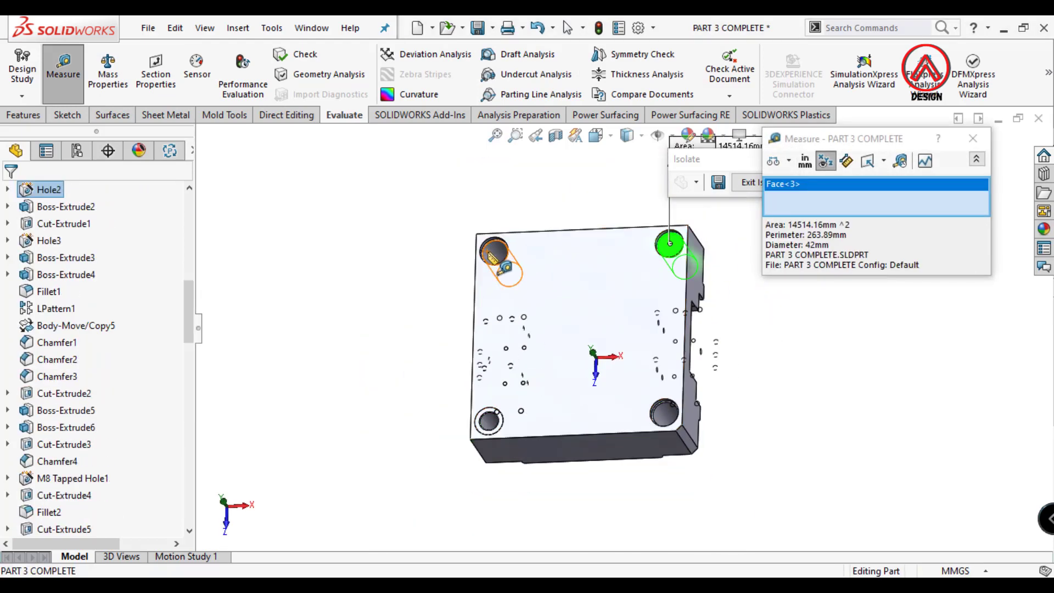
click(494, 250)
key(Escape)
Return to Top view and bring up the Features tools
click(597, 142)
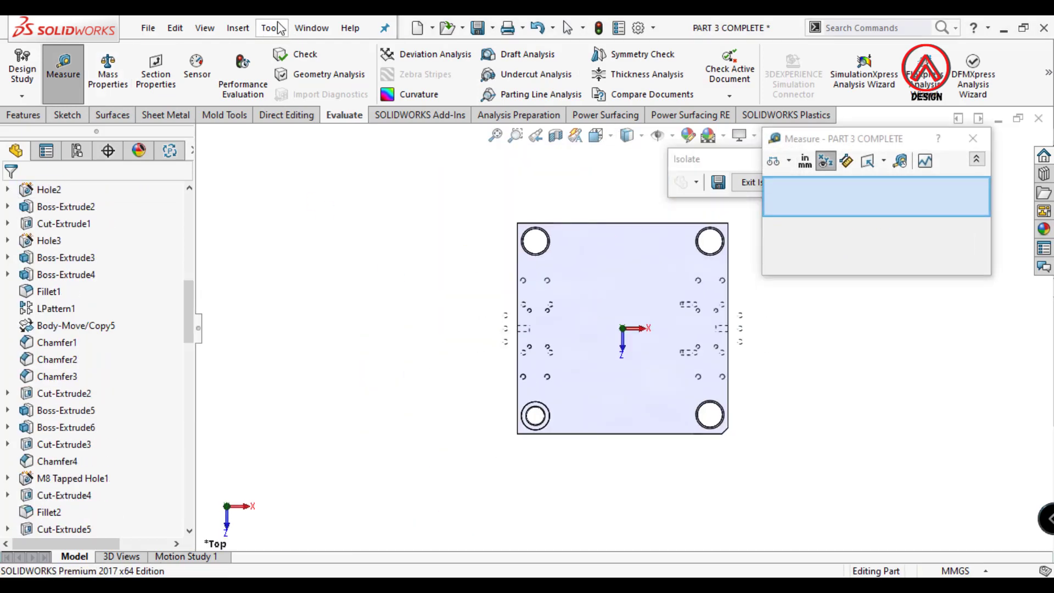
click(238, 28)
key(Escape)
key(Escape)
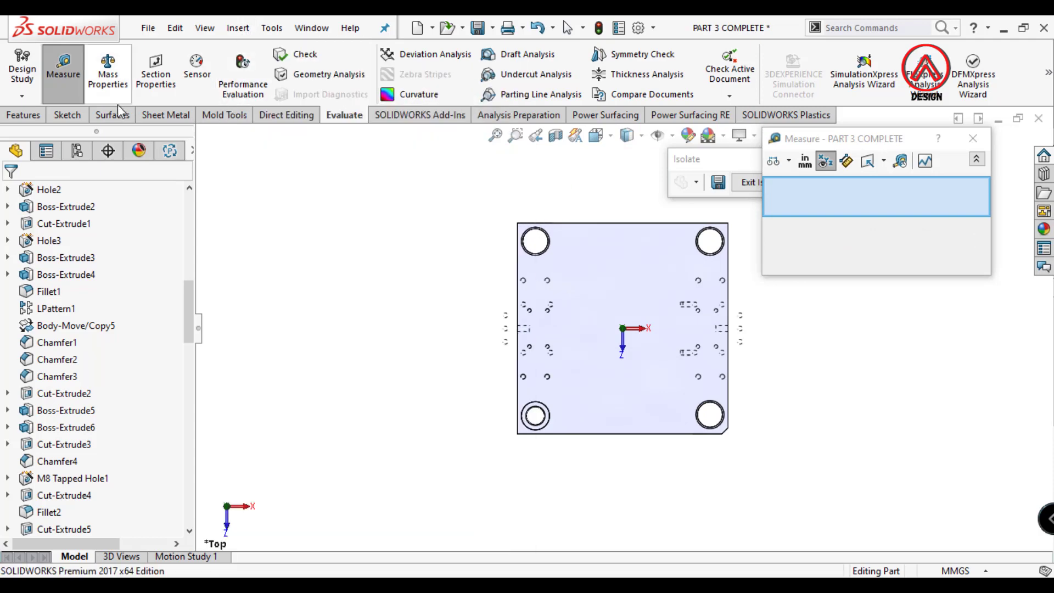
click(982, 138)
Set a linear pattern along Right Plane and Front Plane at 290 mm spacing, 2 instances
click(460, 68)
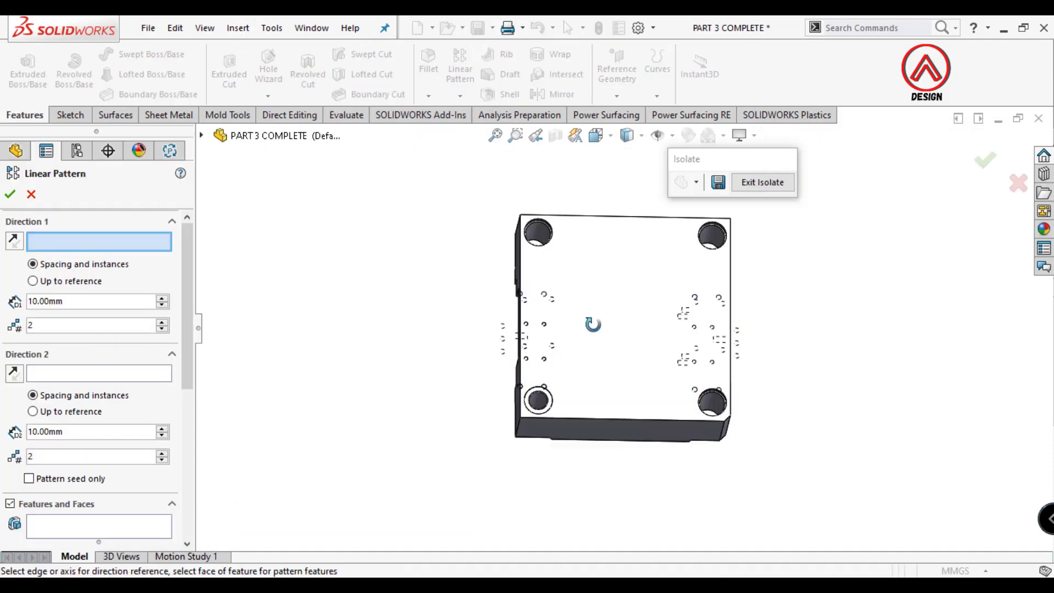
click(201, 135)
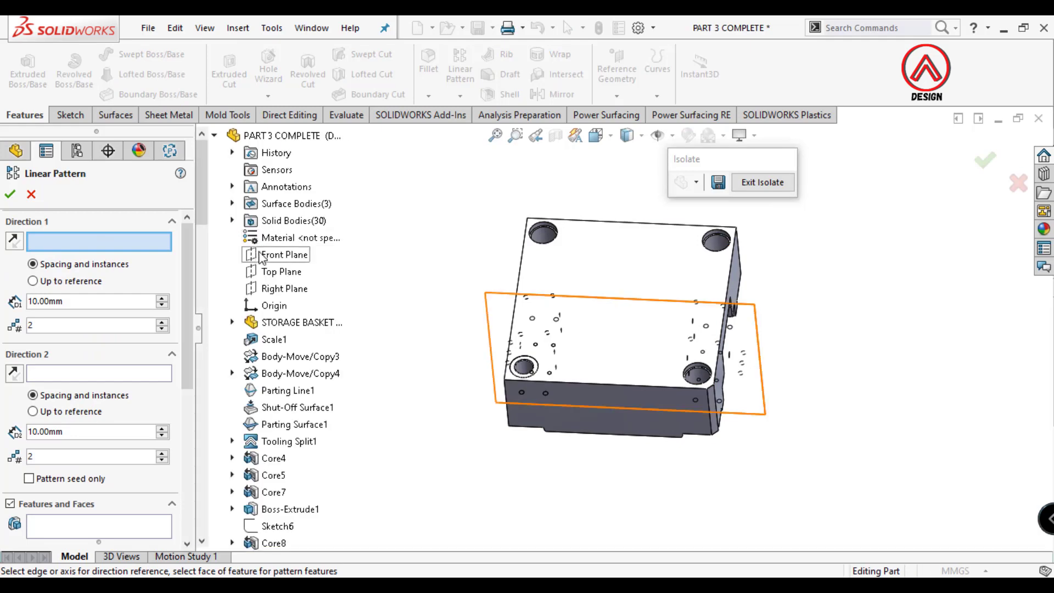
click(246, 291)
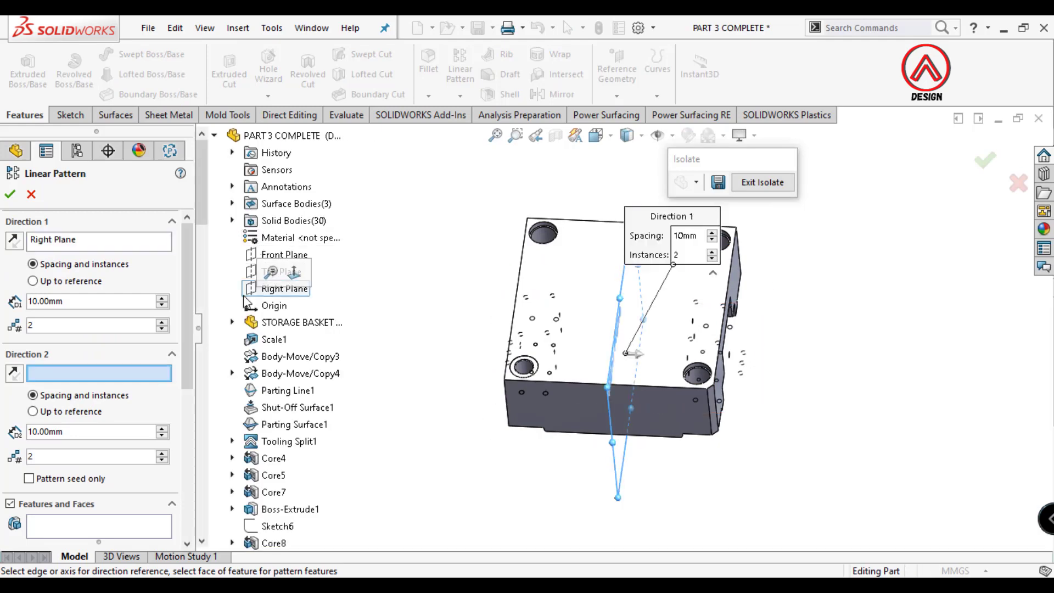
double_click(79, 301)
text(290)
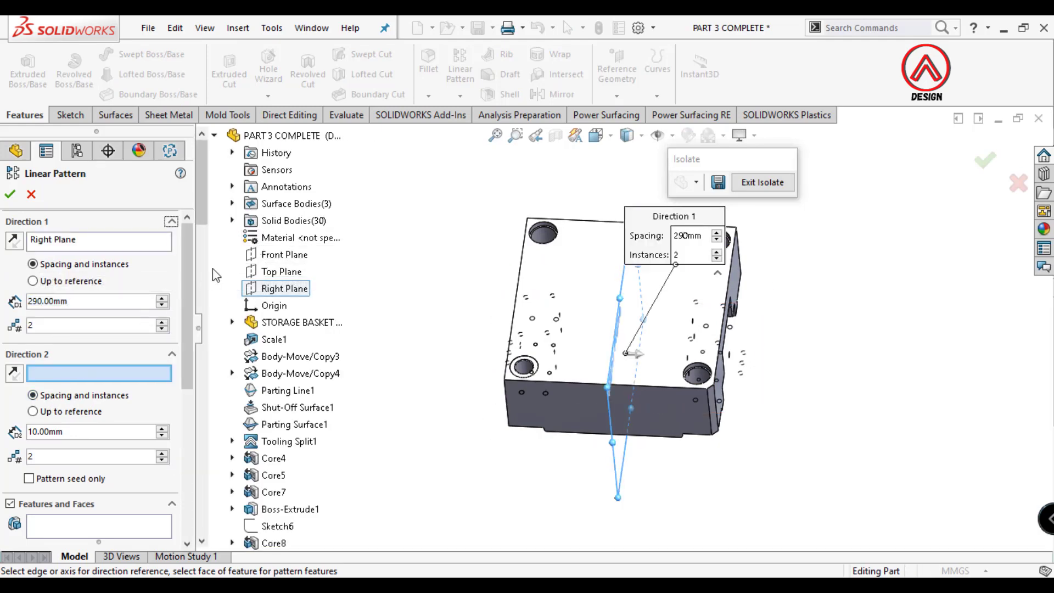
click(284, 254)
text(29)
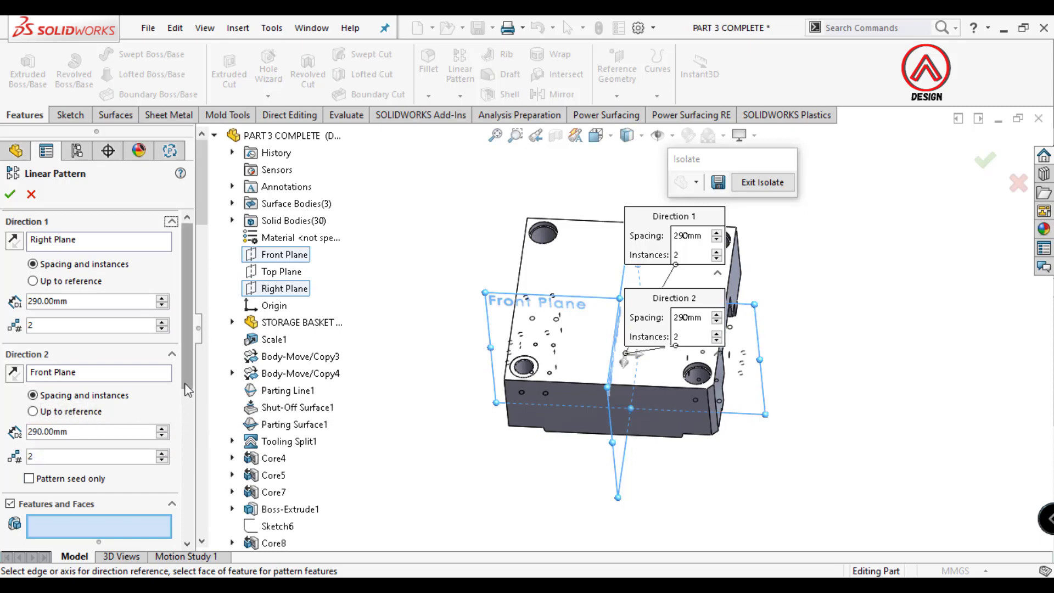
Pattern the Chamfer14 body rather than features and apply the pattern
scroll(189, 390, down, 2)
click(10, 410)
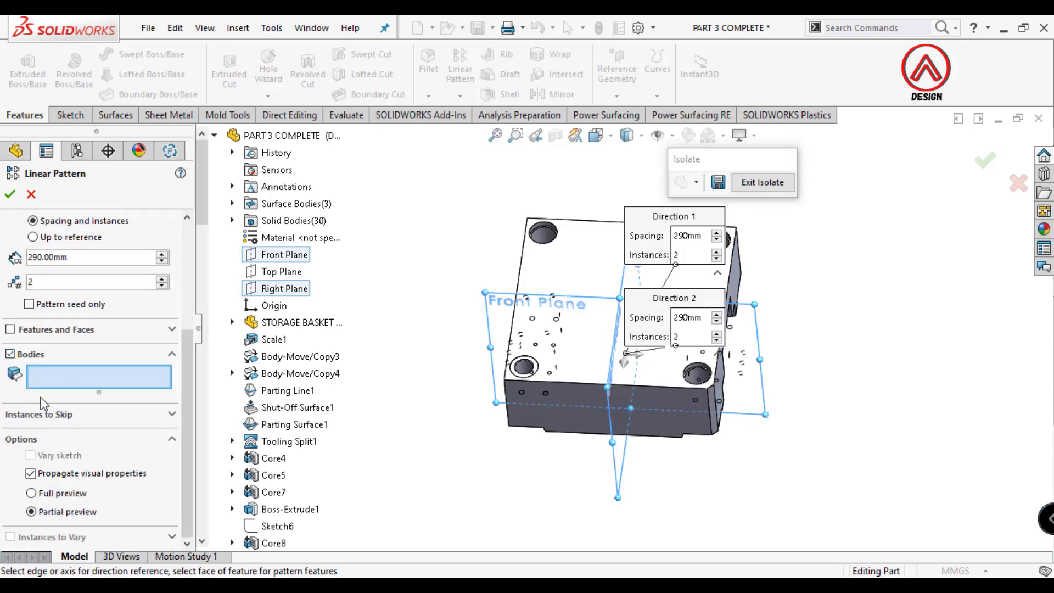
scroll(565, 390, down, 2)
scroll(535, 362, down, 2)
click(536, 363)
scroll(535, 362, up, 3)
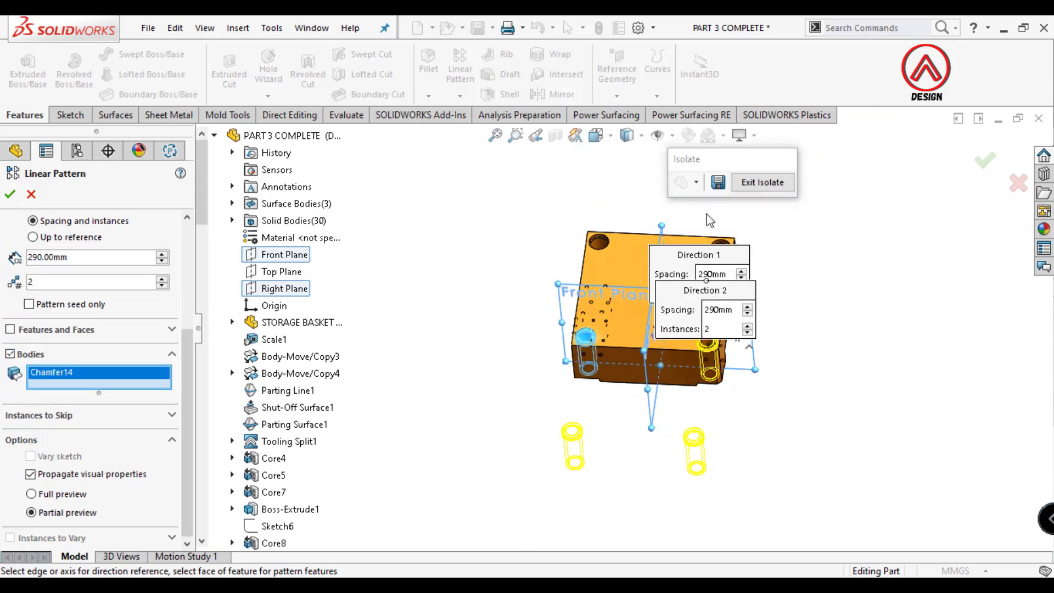
scroll(185, 298, up, 2)
scroll(186, 303, up, 3)
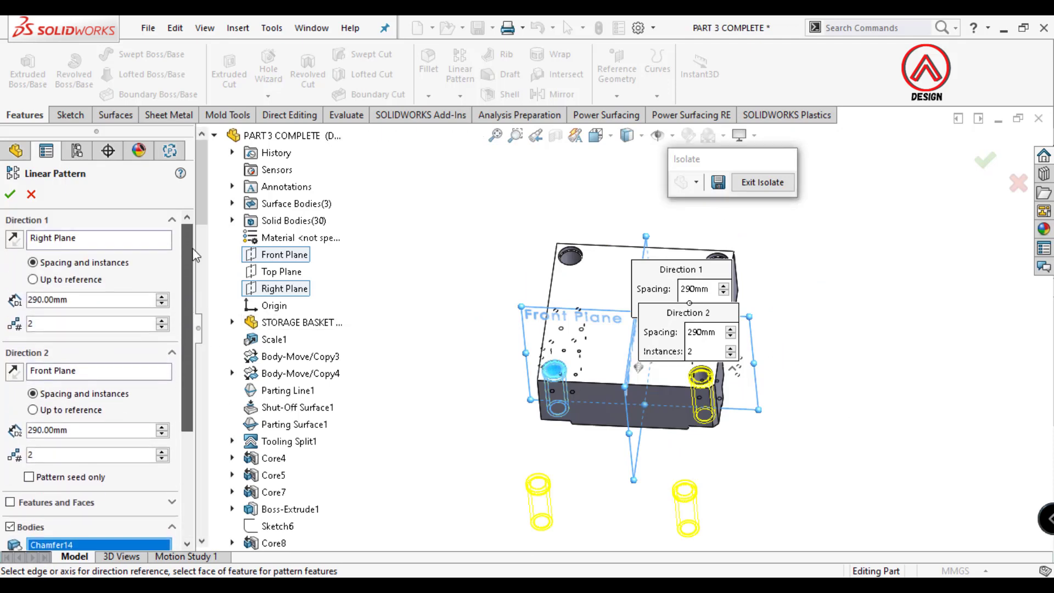
click(91, 242)
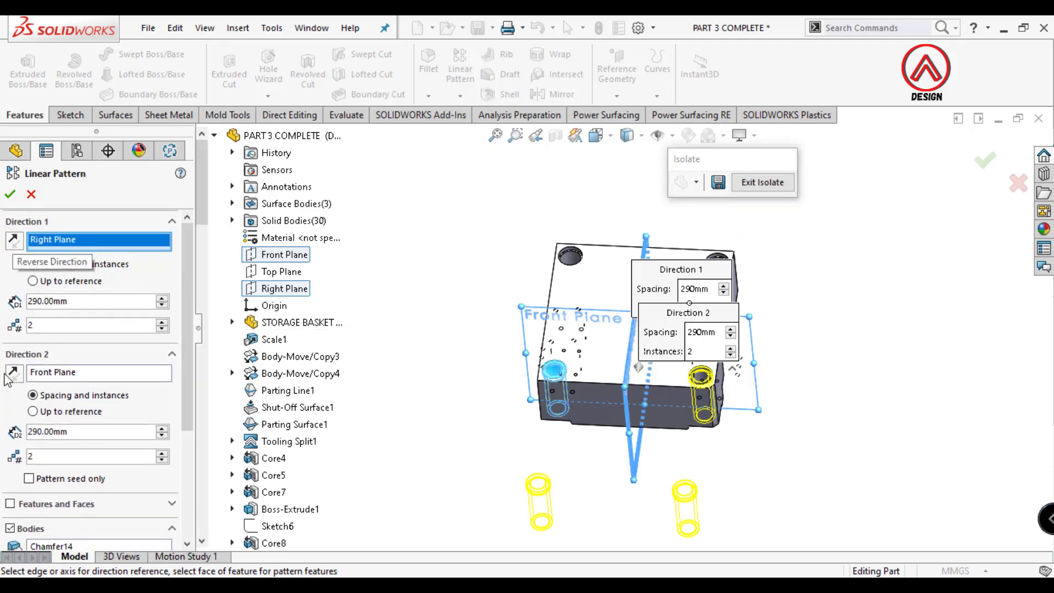
click(11, 195)
Move the patterned body LPattern2[1] -2 mm along Z
click(596, 135)
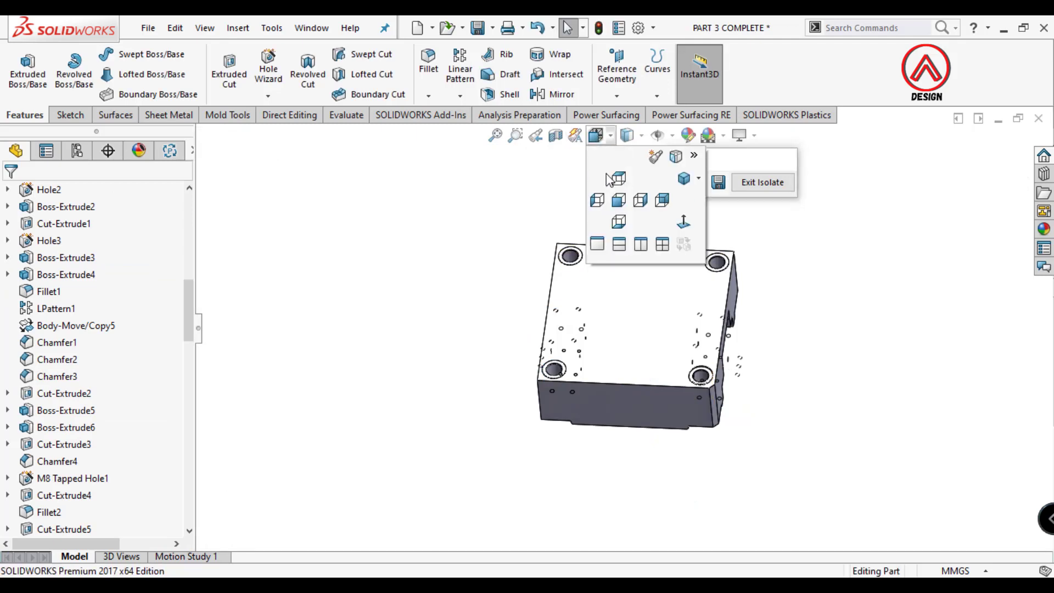
click(616, 180)
click(238, 28)
mouse_move(264, 102)
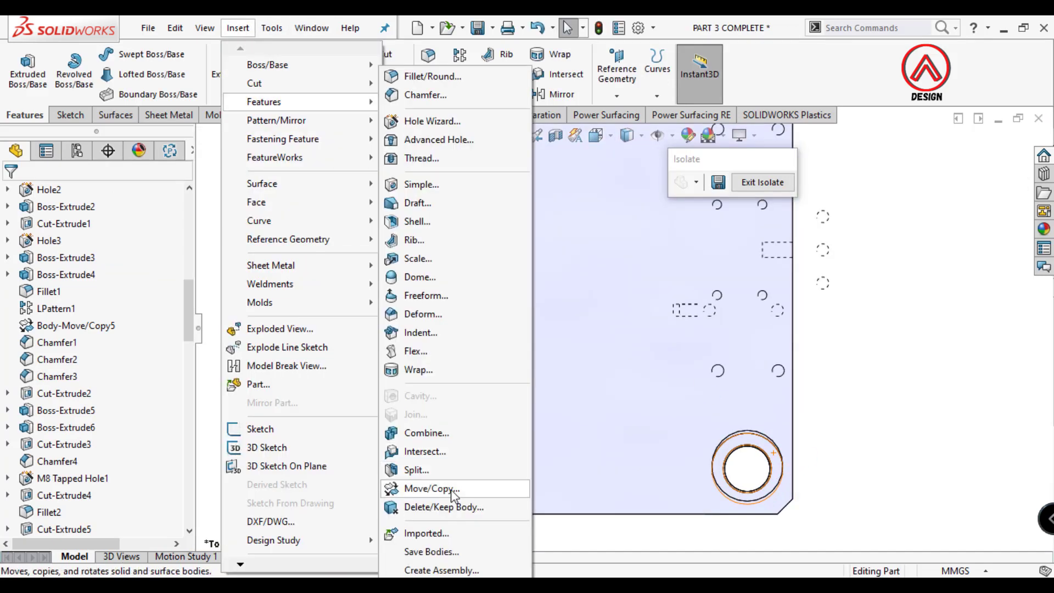
click(434, 489)
key(z)
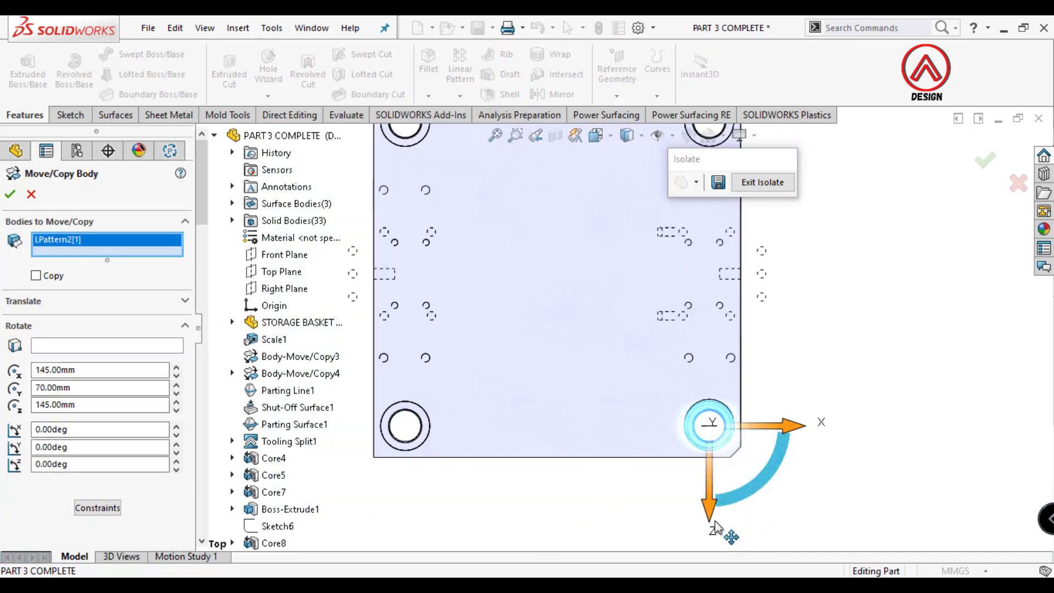
click(64, 302)
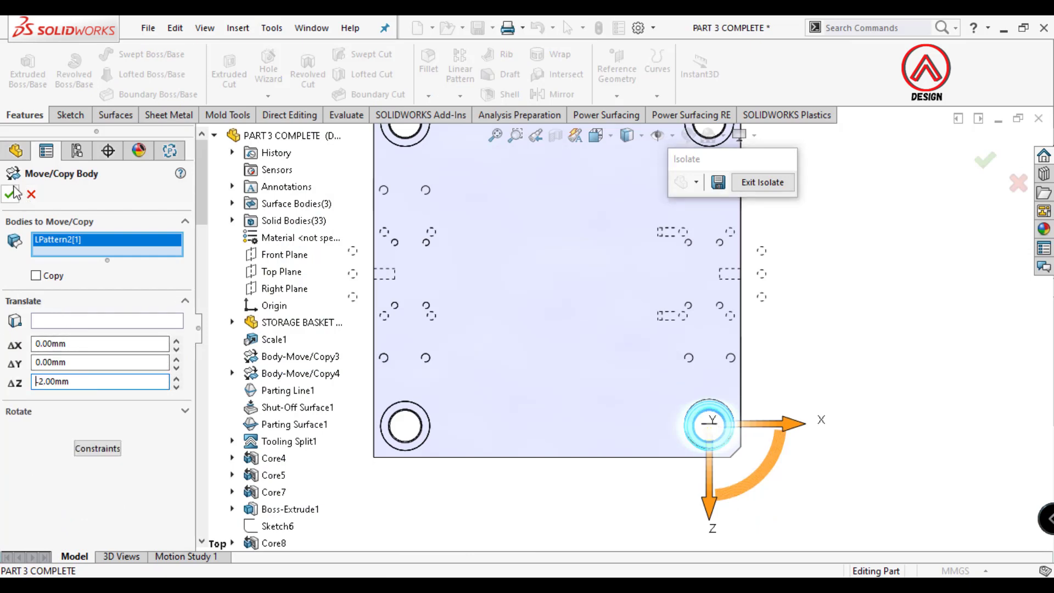
key(Return)
Select the plate face for the hole and view it Normal To
scroll(451, 444, down, 3)
middle_drag(452, 445, 373, 364)
click(374, 364)
click(506, 318)
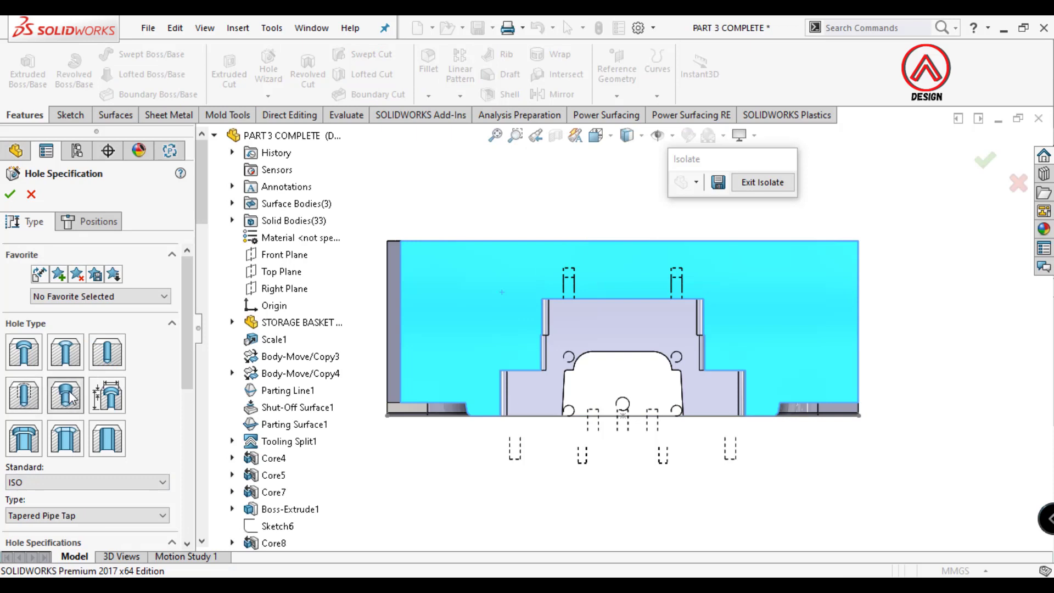
Set the tapered pipe tap size to 1/4 with a 12 mm thread
drag(188, 351, 188, 448)
click(82, 361)
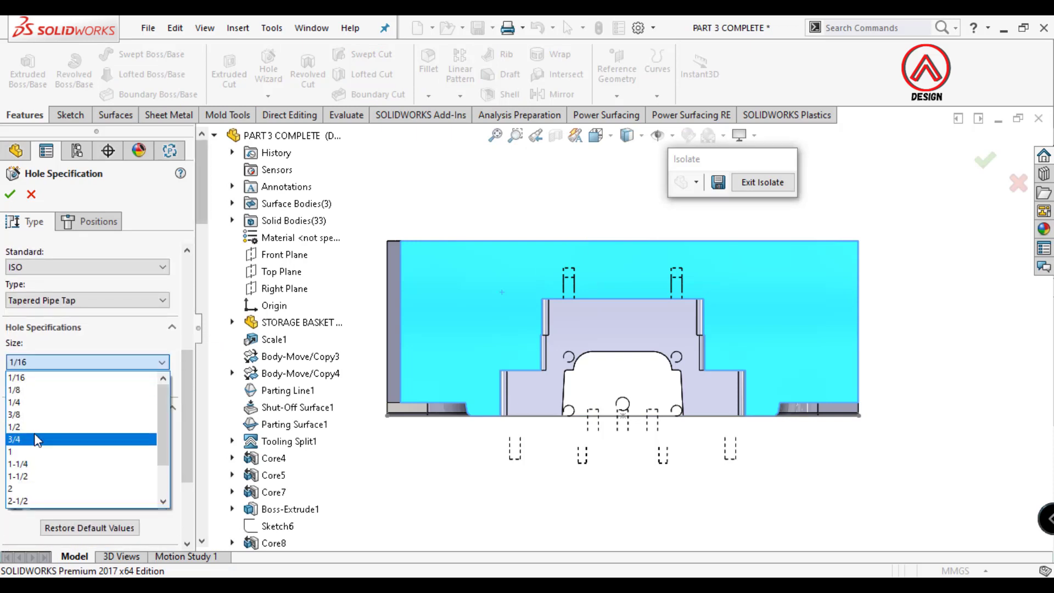
click(33, 404)
text(12)
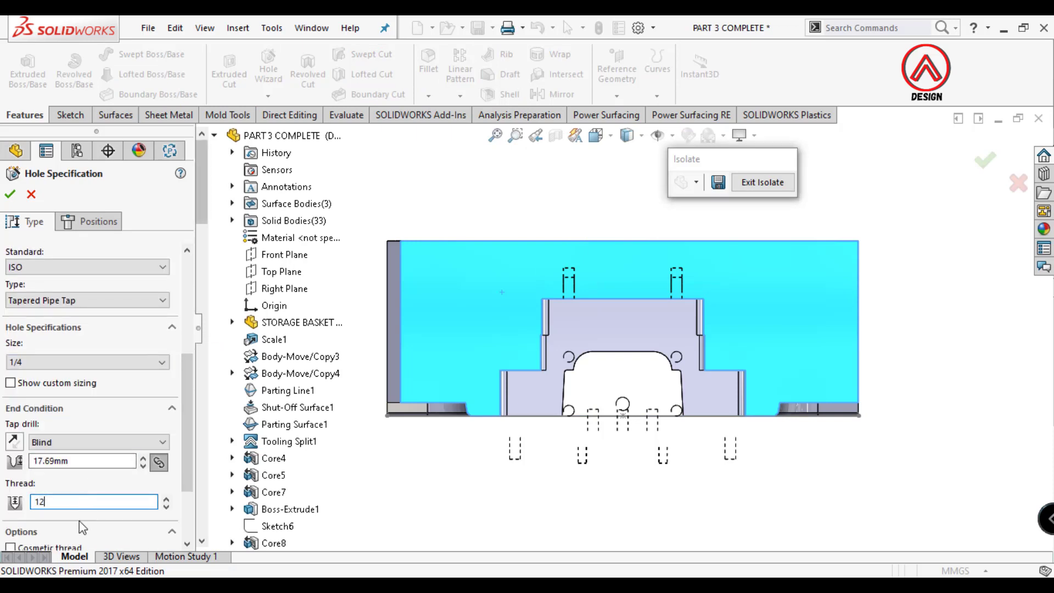
key(Return)
Enable custom sizing with a 10 mm diameter and a through-all tap drill
scroll(167, 502, down, 3)
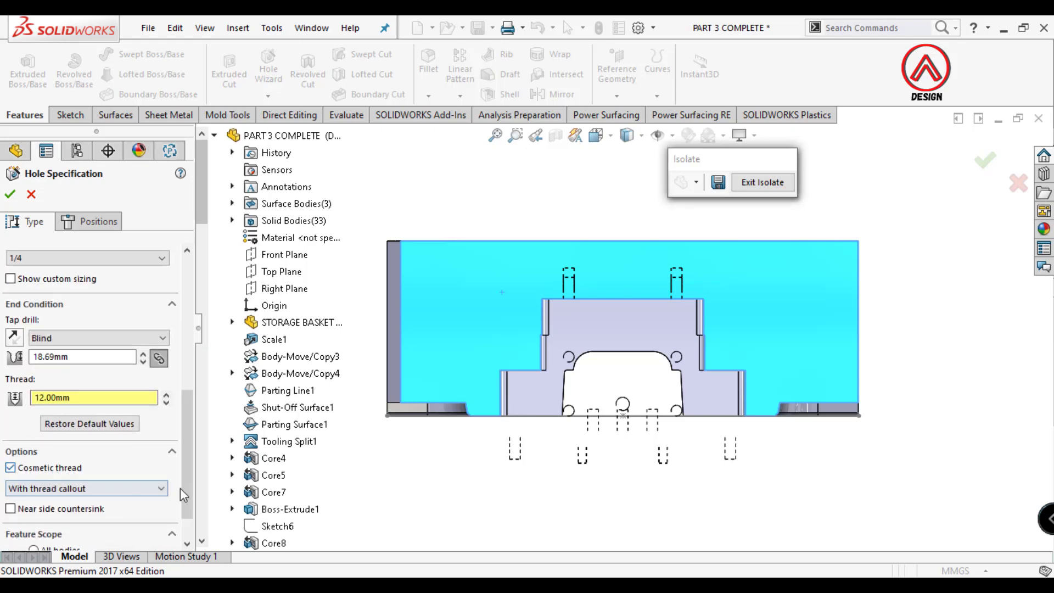
drag(182, 488, 185, 436)
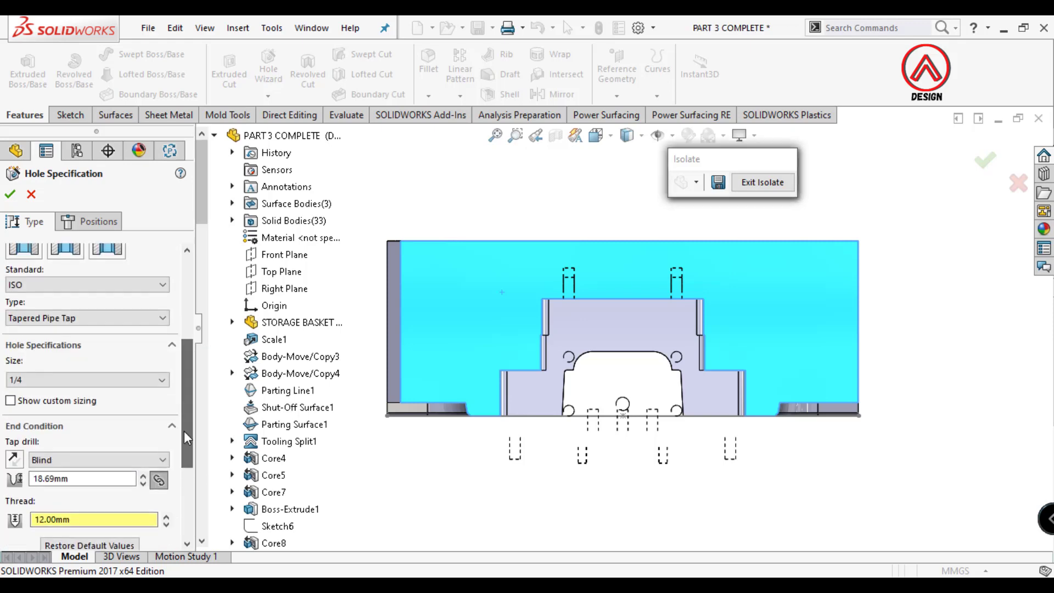
click(63, 404)
text(10)
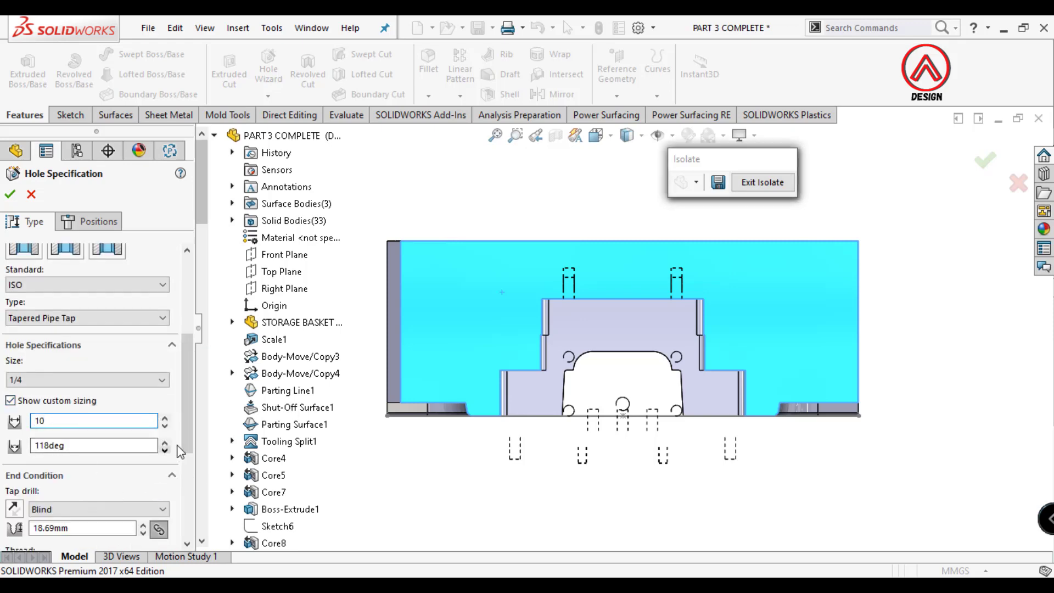
click(110, 509)
click(47, 536)
drag(182, 447, 179, 478)
scroll(143, 352, up, 5)
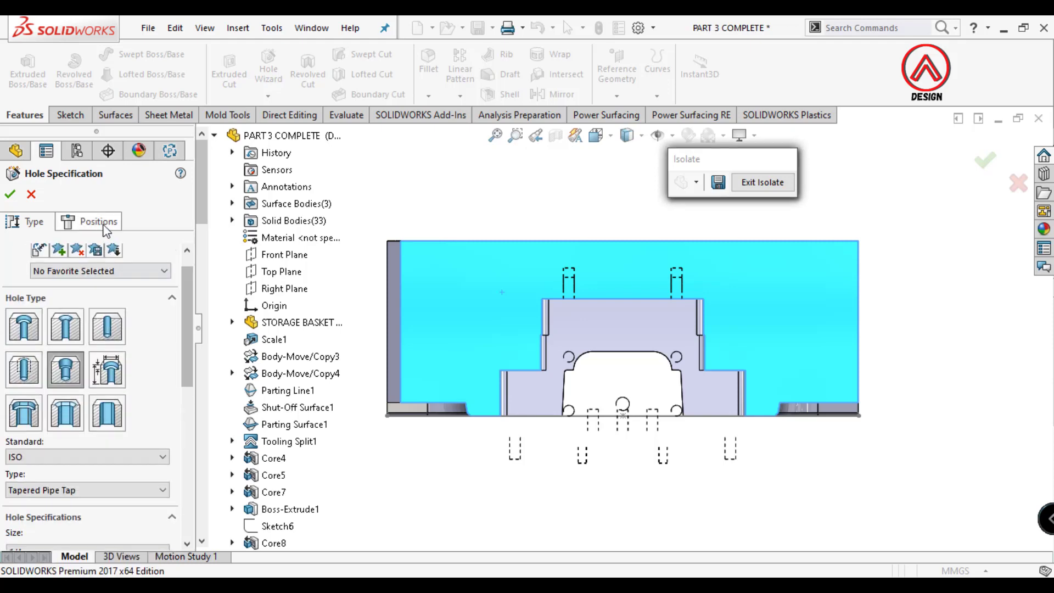
Switch to the Positions tab to place the hole
click(106, 229)
scroll(588, 336, down, 2)
scroll(560, 324, down, 3)
Sketch two cooling-hole points and a vertical centerline rising from the origin
click(627, 135)
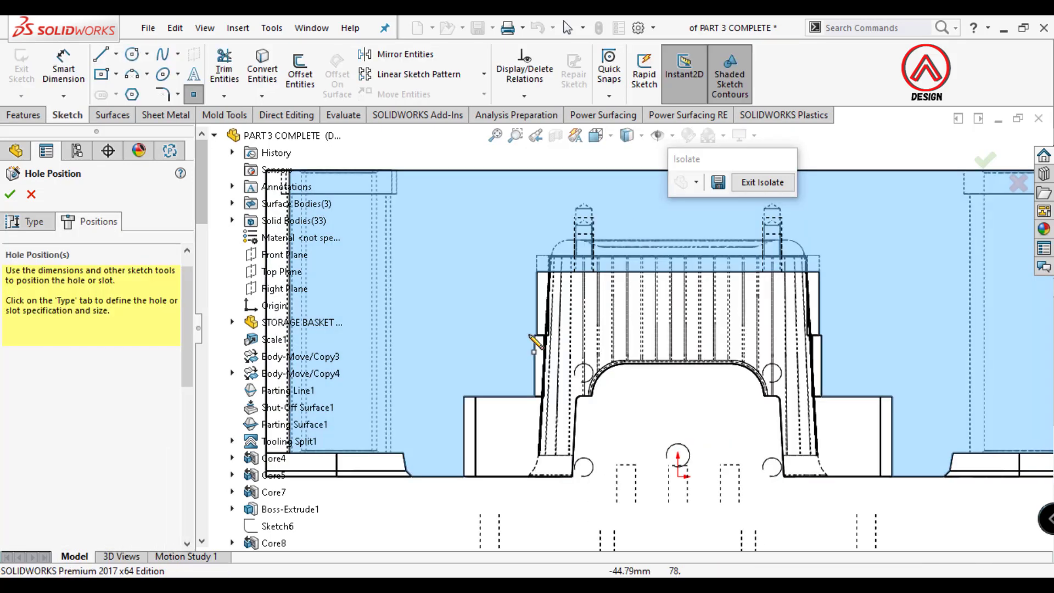
click(498, 360)
click(116, 54)
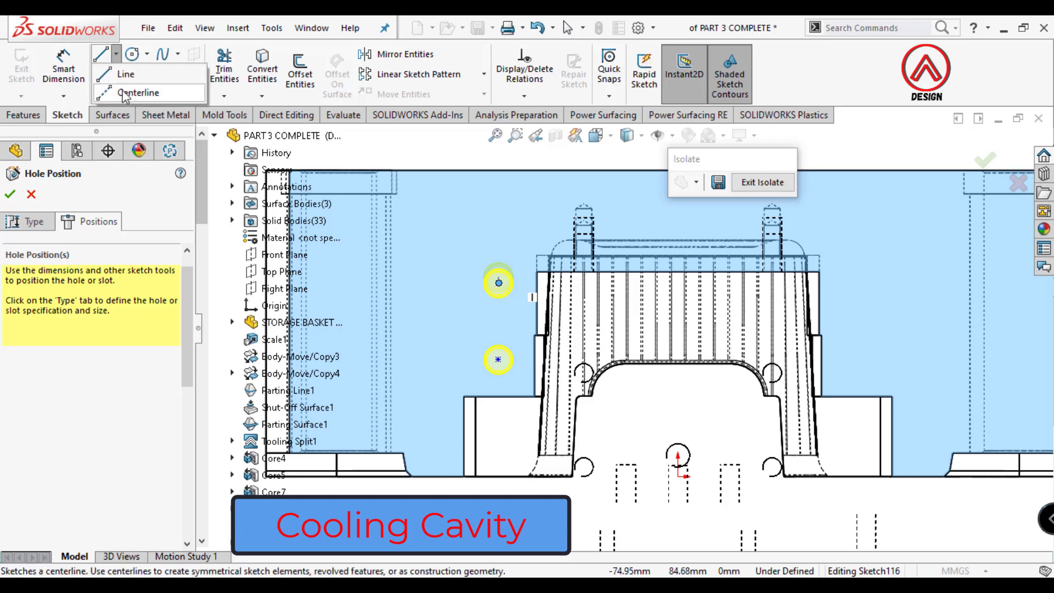
click(141, 78)
click(678, 455)
click(679, 387)
key(Escape)
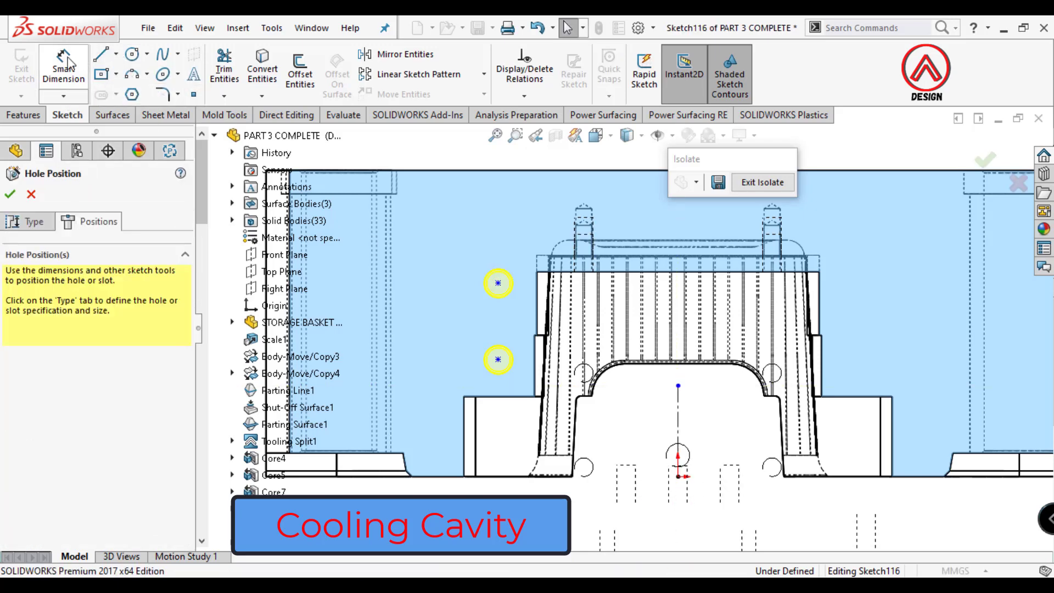
Dimension the upper point 80 mm and the lower point 50 mm above the origin
click(498, 283)
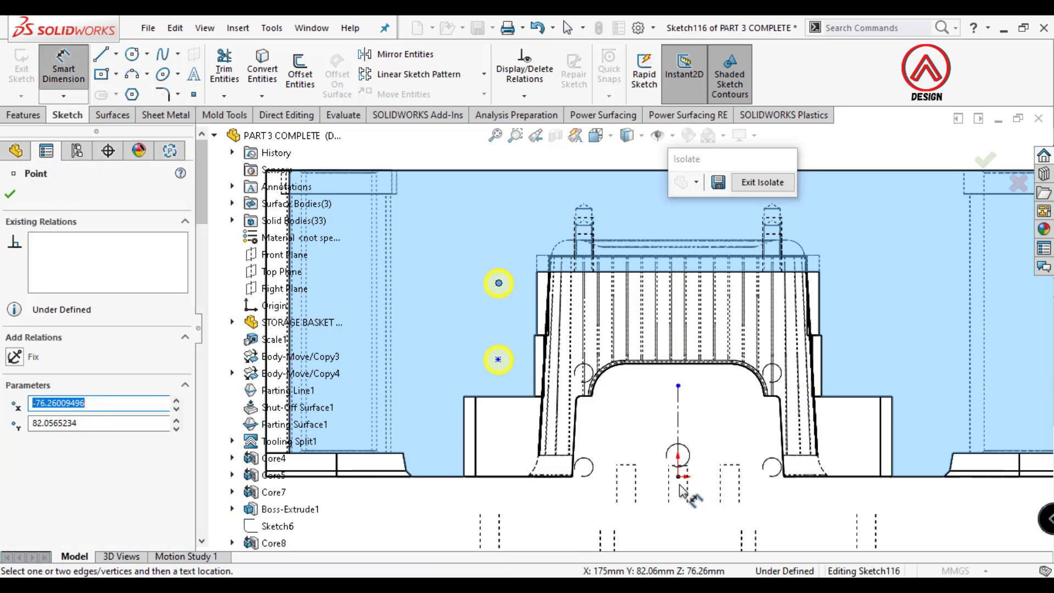
click(679, 475)
scroll(678, 475, up, 2)
scroll(549, 384, up, 2)
click(391, 360)
text(80)
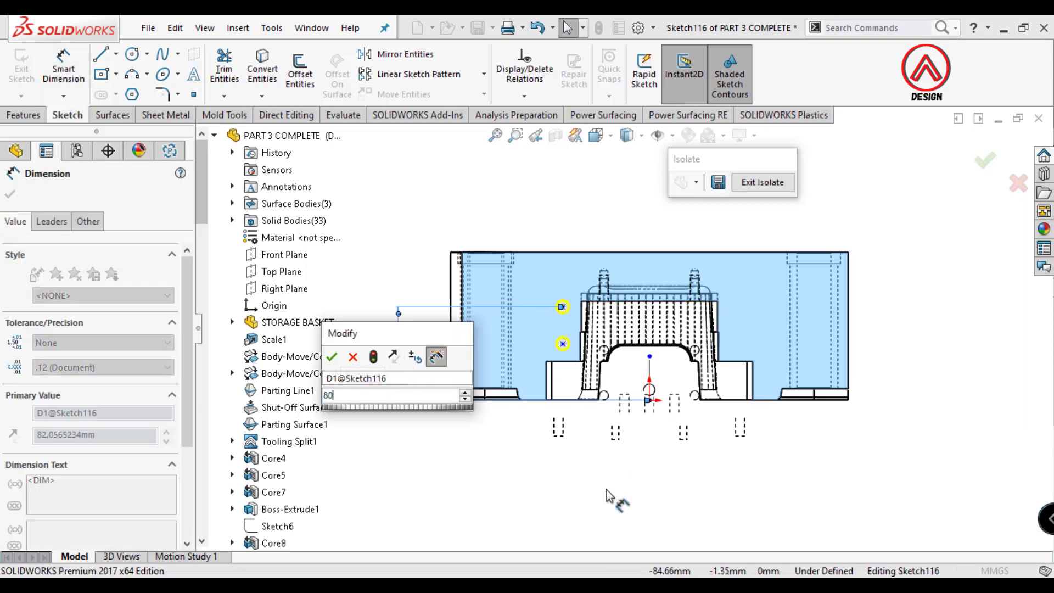
key(Return)
click(650, 400)
click(563, 344)
click(432, 372)
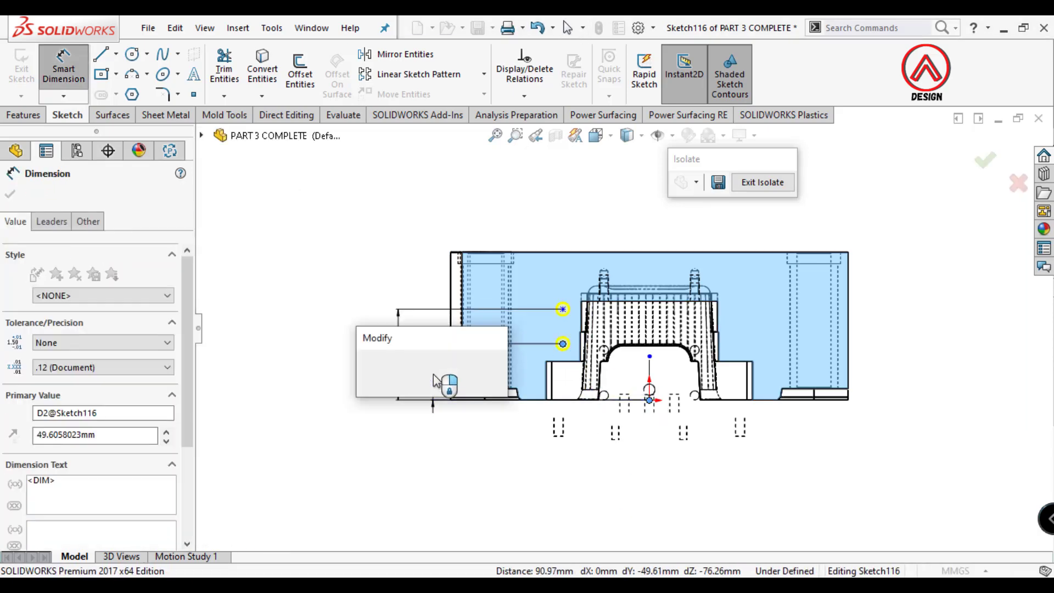
text(50)
key(Return)
Dimension the points' horizontal offsets from the centerline as 75 mm and 80 mm
scroll(652, 321, up, 1)
click(544, 306)
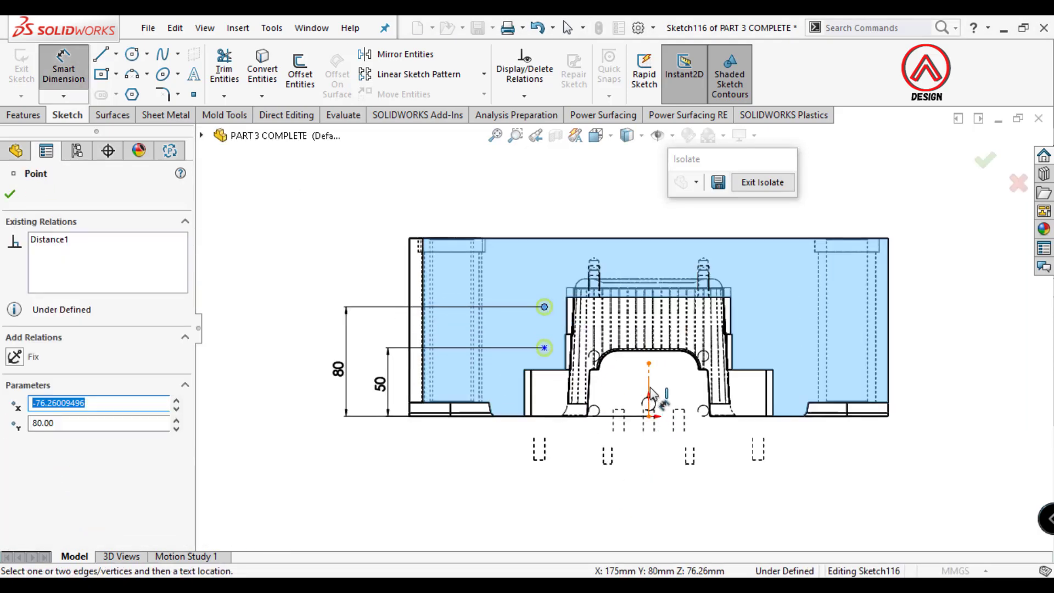
click(649, 381)
scroll(624, 329, up, 1)
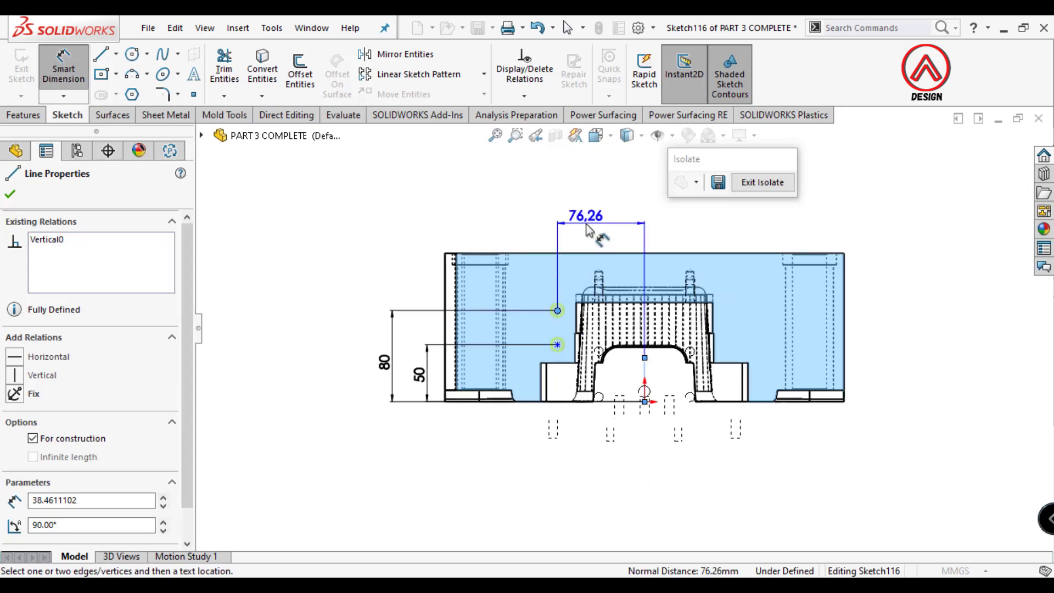
click(585, 223)
text(75)
key(Return)
click(557, 344)
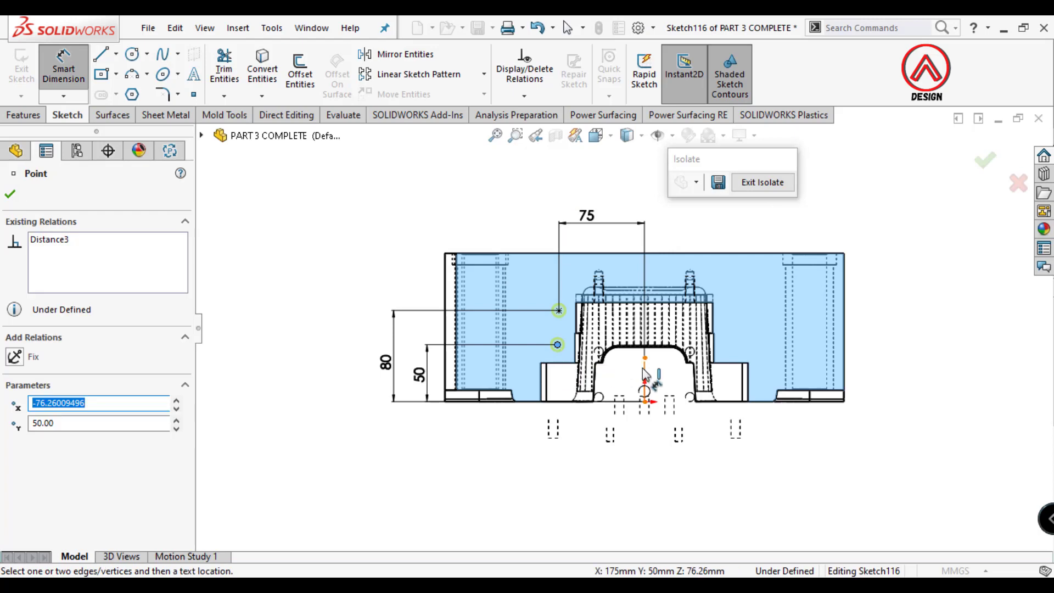
click(645, 373)
click(549, 467)
text(80)
key(Return)
Mirror both hole points about the vertical centerline and confirm the hole feature
click(405, 54)
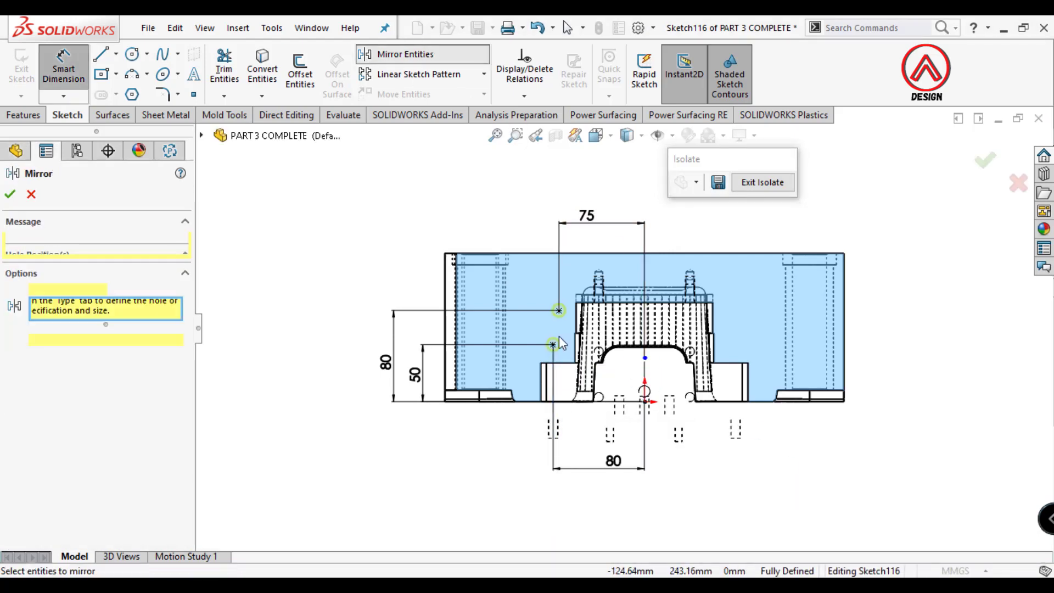
click(558, 310)
click(553, 345)
click(130, 388)
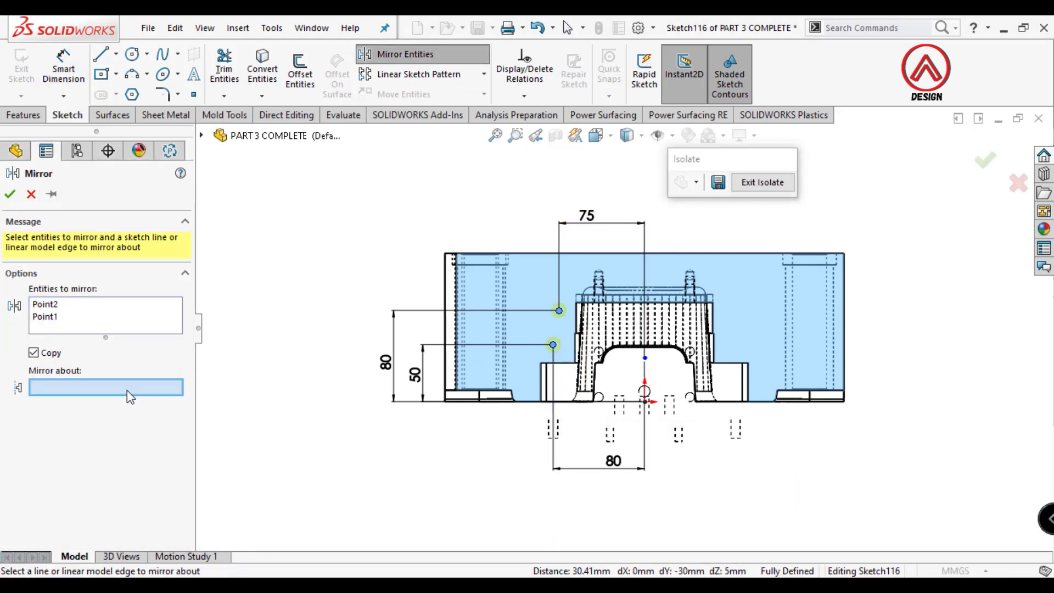
click(646, 357)
click(9, 194)
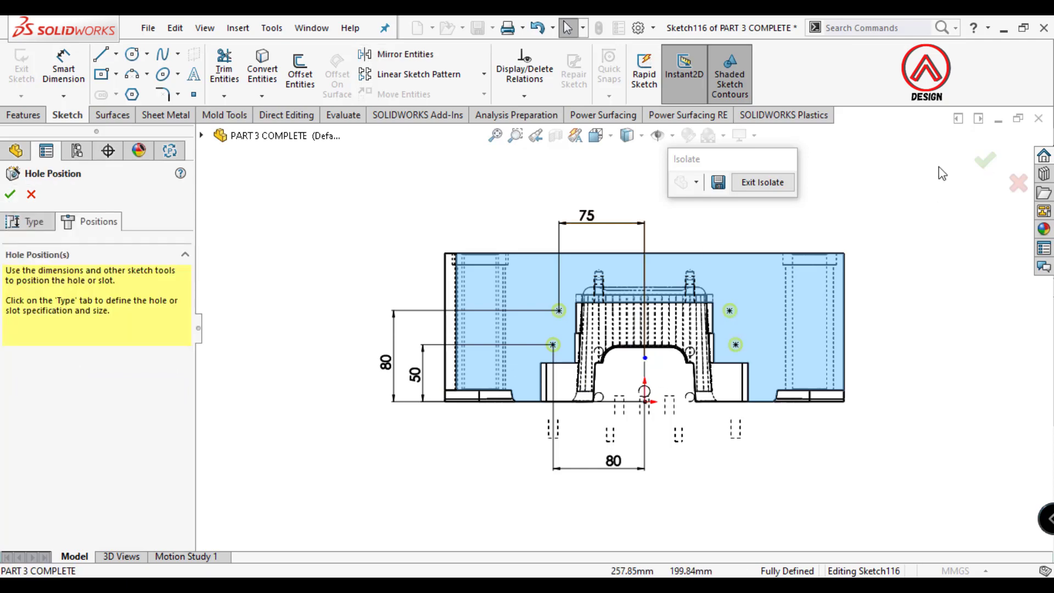
click(984, 161)
Mirror 1/4 Rc Tapped Hole1 across the Right Plane
click(460, 96)
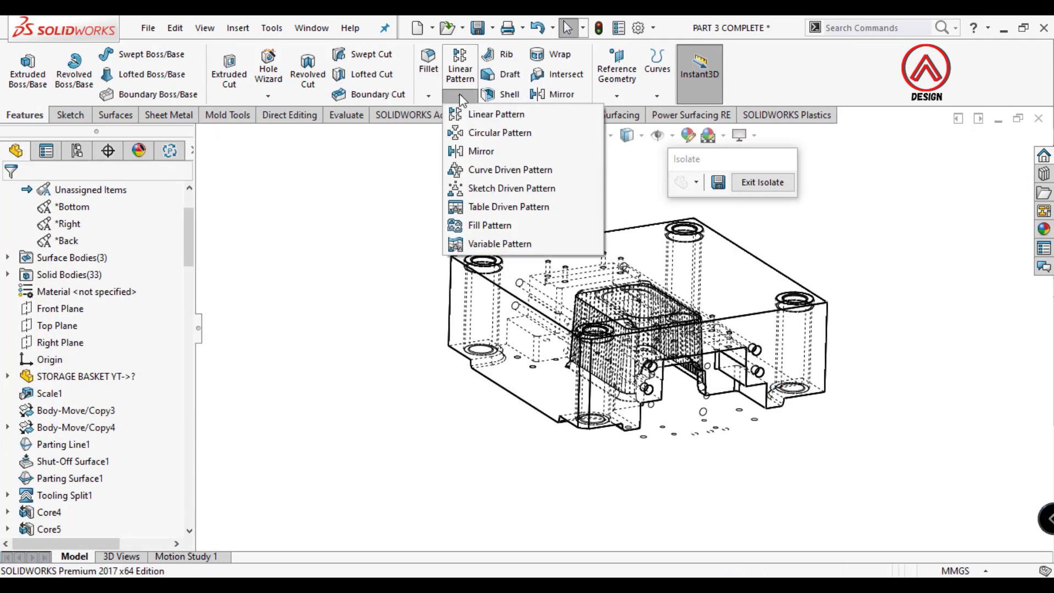
click(478, 153)
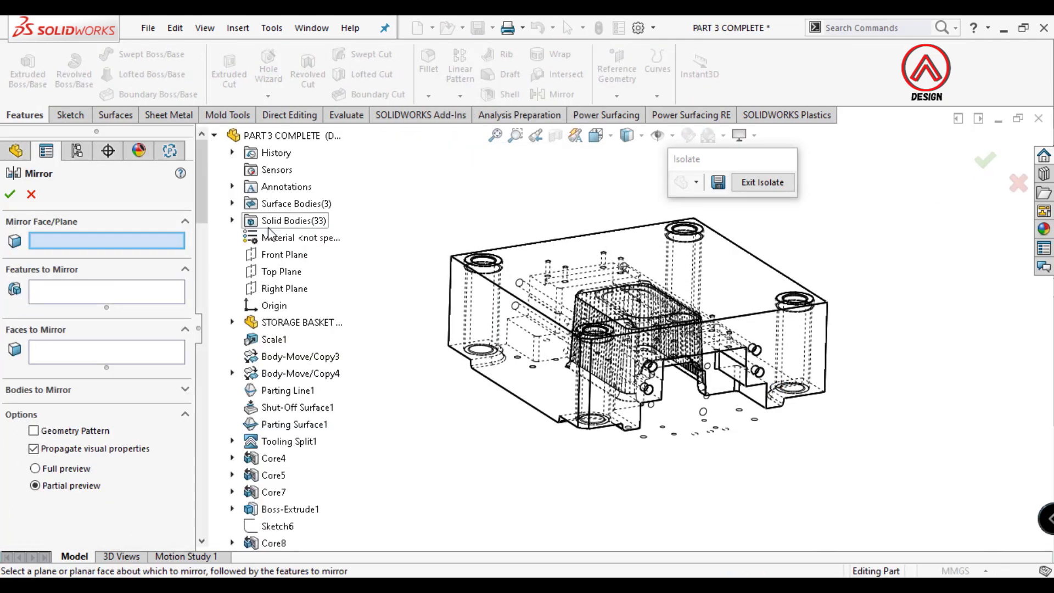
click(284, 288)
scroll(271, 549, down, 3)
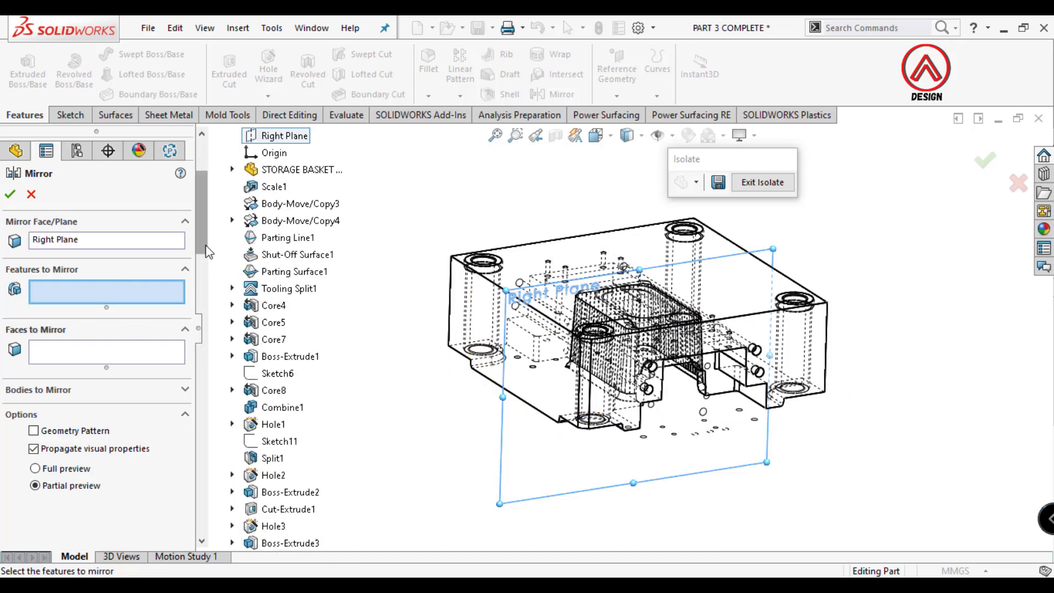
scroll(285, 357, down, 15)
scroll(286, 357, down, 2)
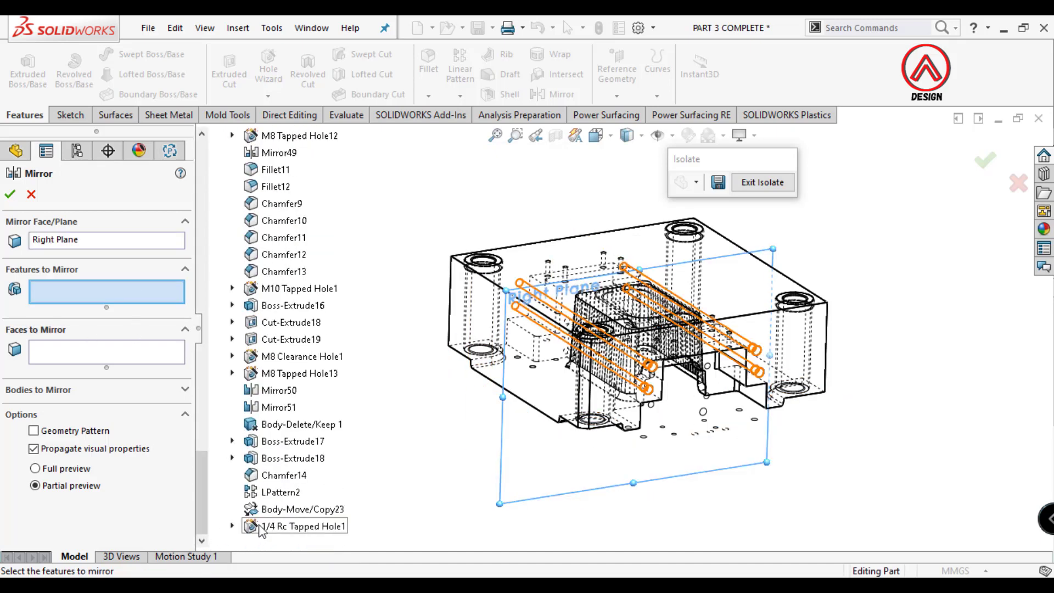
click(301, 526)
key(Return)
Shade the model and turn the view normal to the plate's side face
middle_drag(440, 200, 394, 322)
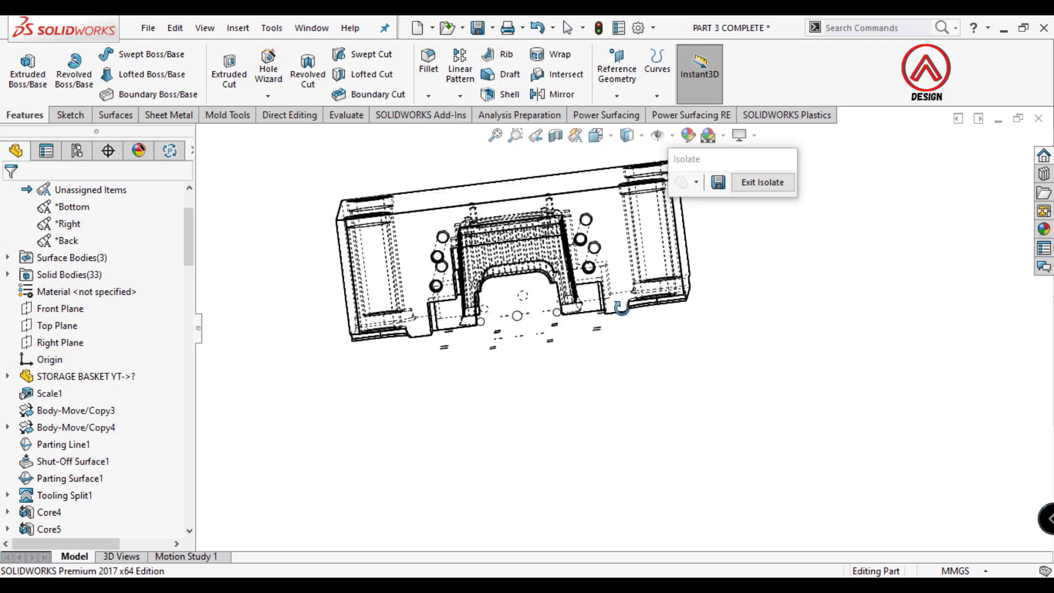
click(635, 141)
middle_drag(636, 140, 460, 298)
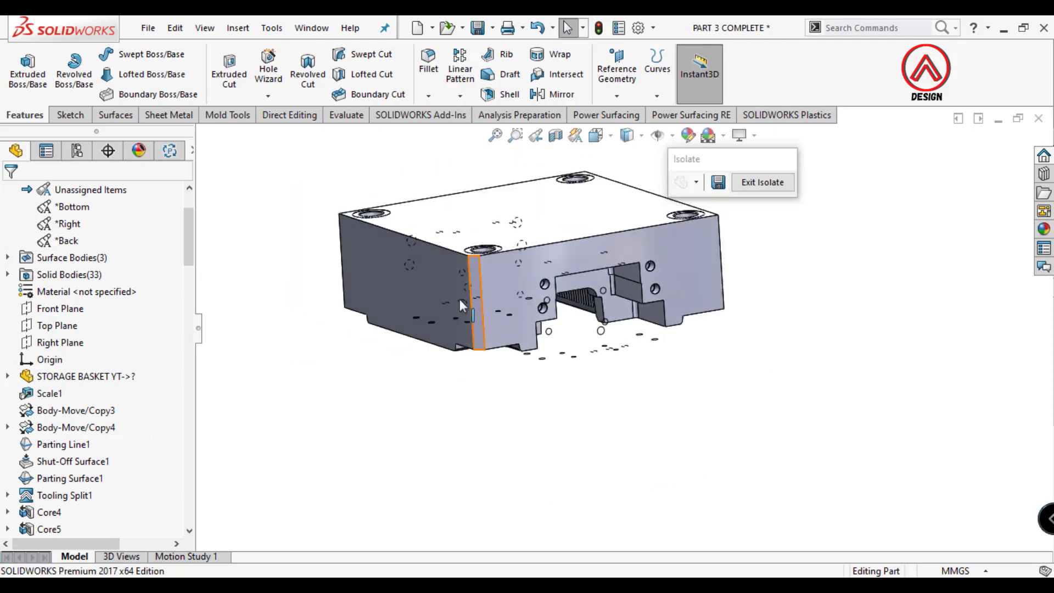
click(459, 298)
click(558, 245)
Set up a blind M20 bottoming tapped hole in the Hole Wizard
click(268, 68)
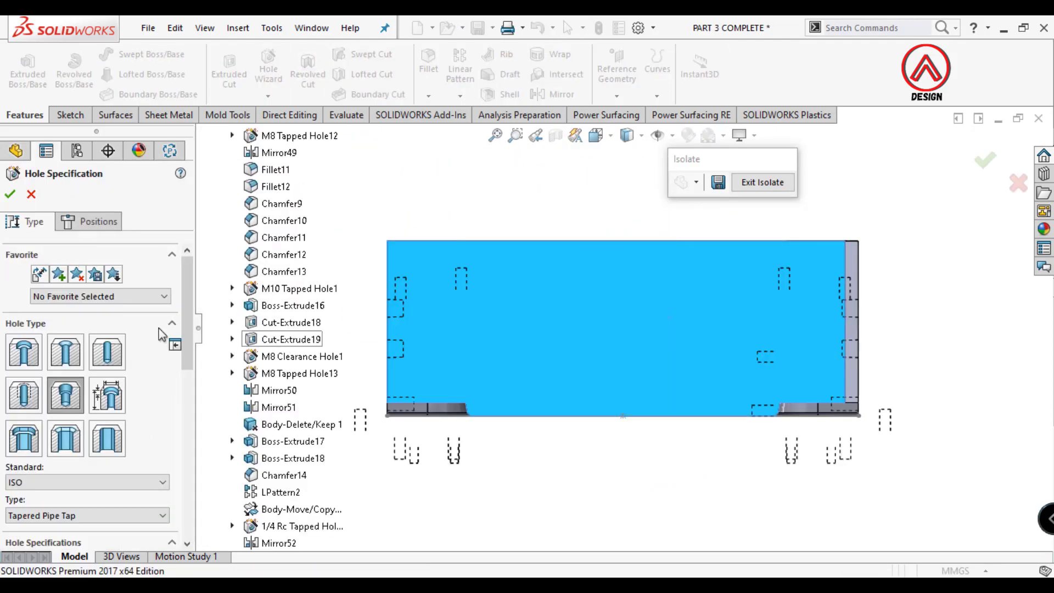
click(24, 395)
click(399, 276)
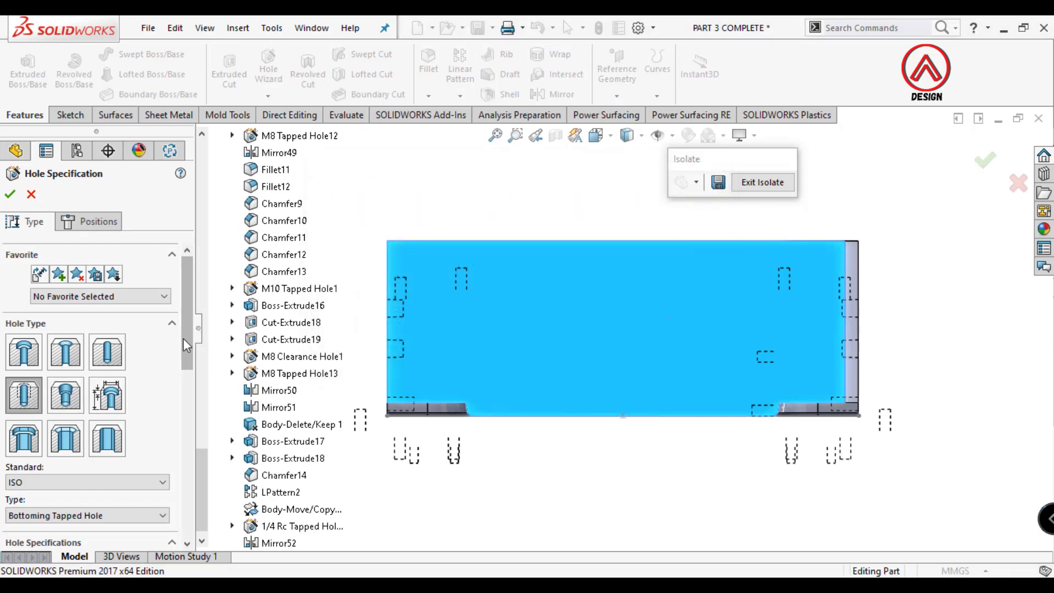
scroll(83, 329, down, 5)
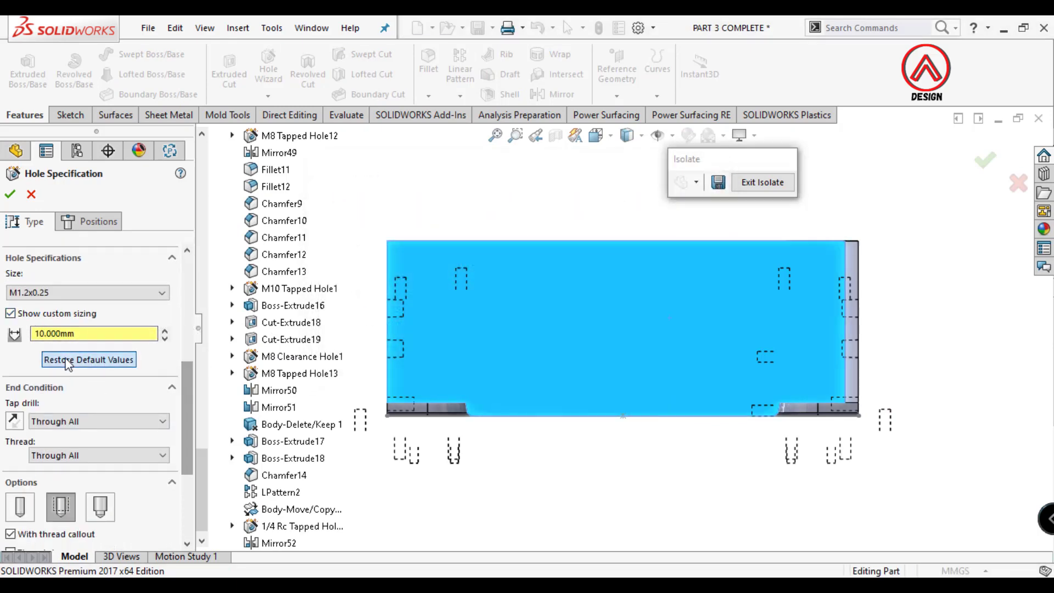
click(67, 360)
click(87, 292)
scroll(53, 417, down, 3)
scroll(38, 420, down, 3)
scroll(33, 422, down, 2)
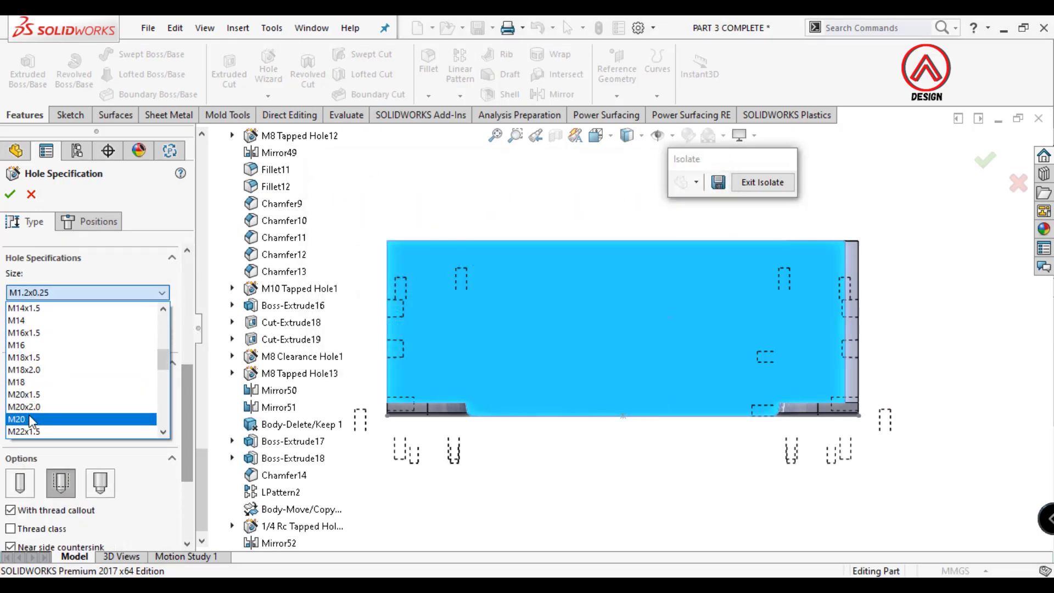
click(32, 420)
click(69, 405)
click(61, 412)
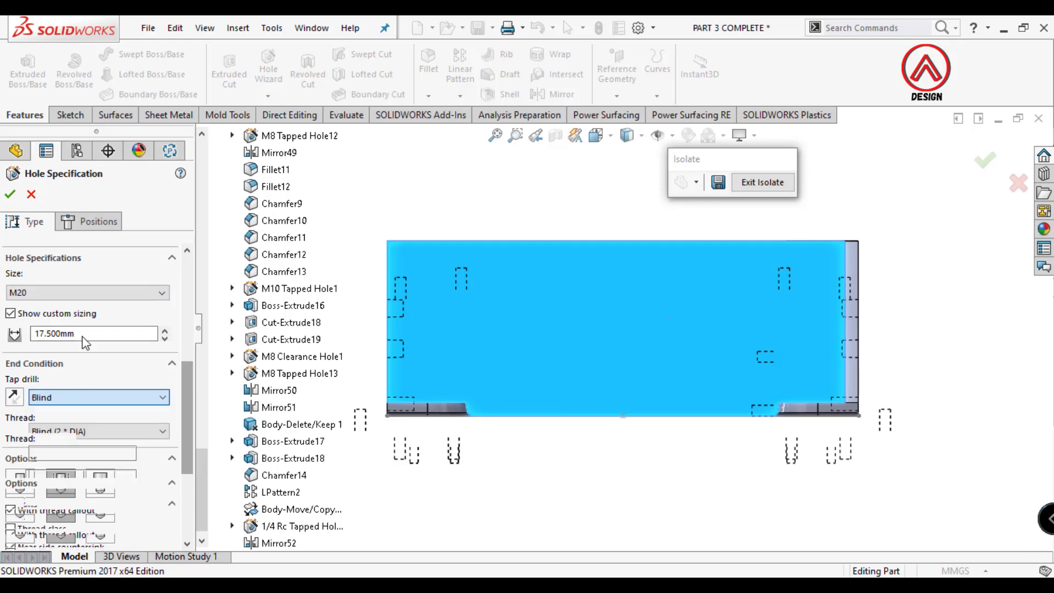
click(91, 221)
Place the hole point on the side face, 65 mm above the origin
click(622, 334)
key(d)
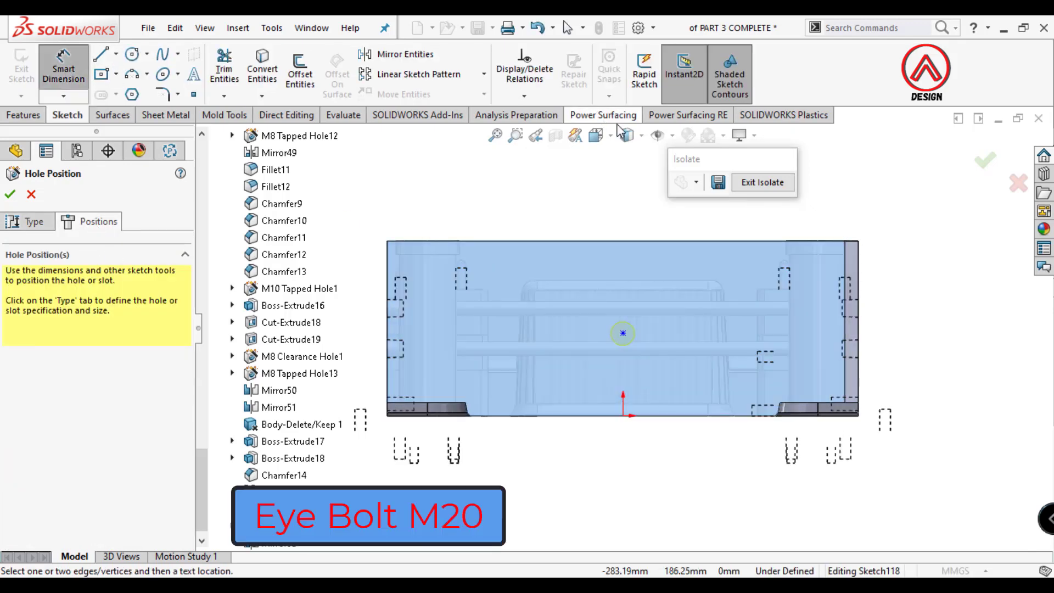
click(622, 333)
click(623, 415)
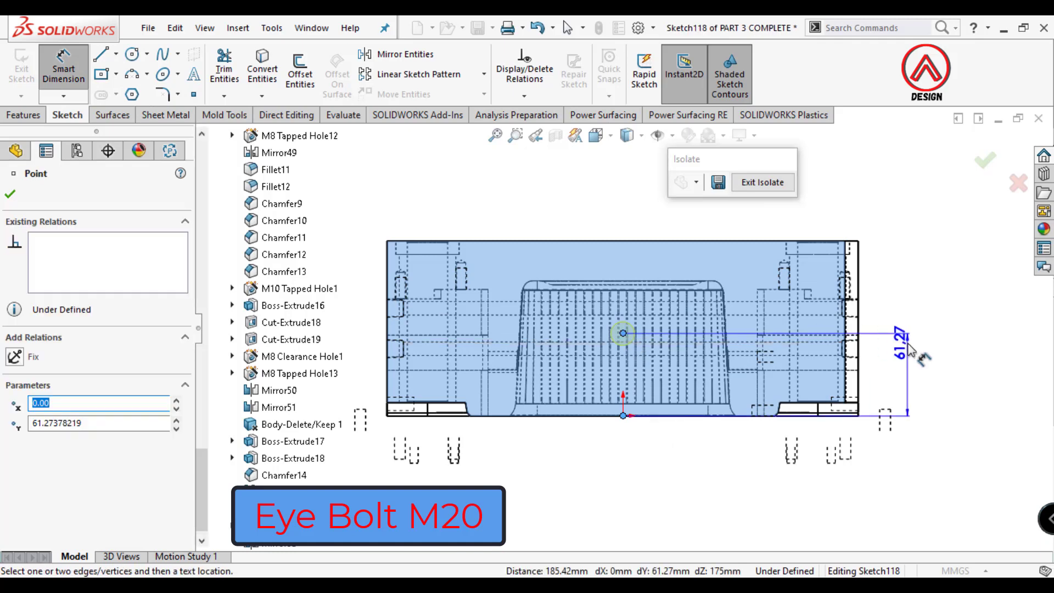
scroll(933, 356, down, 2)
click(883, 351)
text(65)
key(Return)
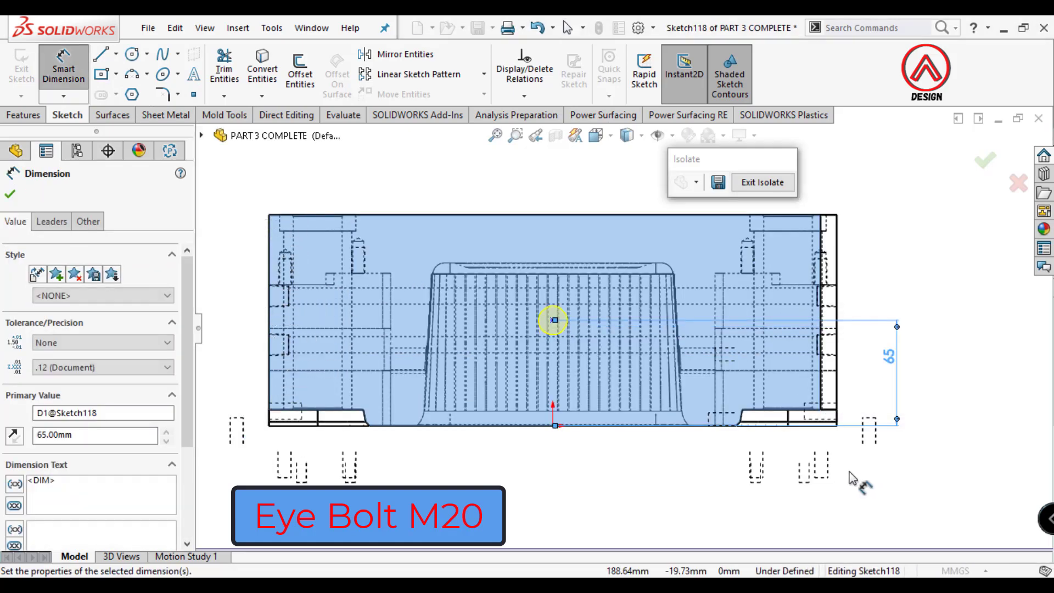
key(Escape)
Align the hole point vertically with the origin and finish the M20 tapped hole
click(553, 320)
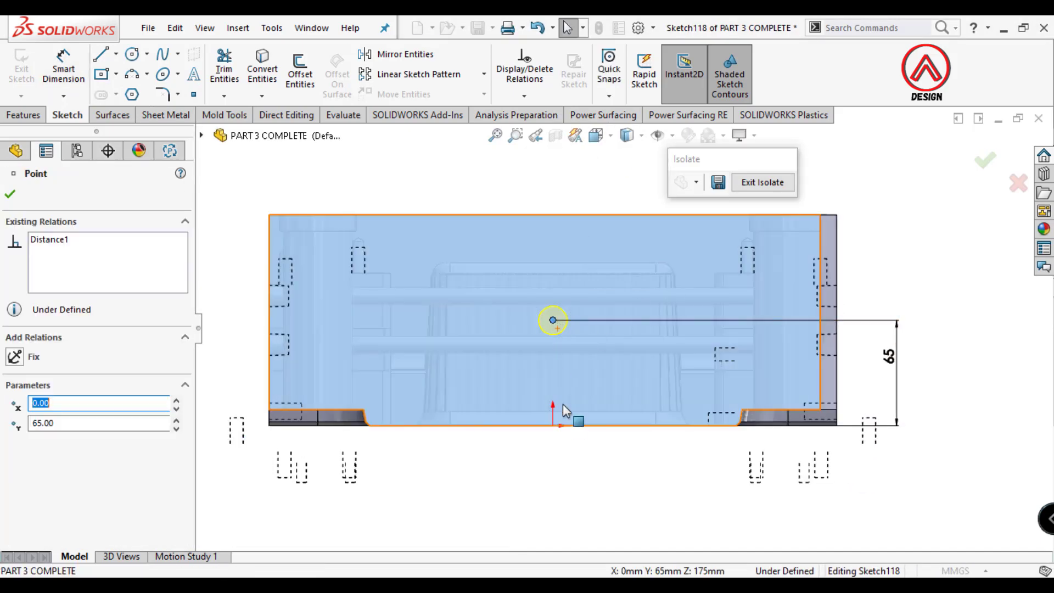
ctrl+click(553, 424)
click(593, 354)
scroll(623, 329, up, 2)
key(Return)
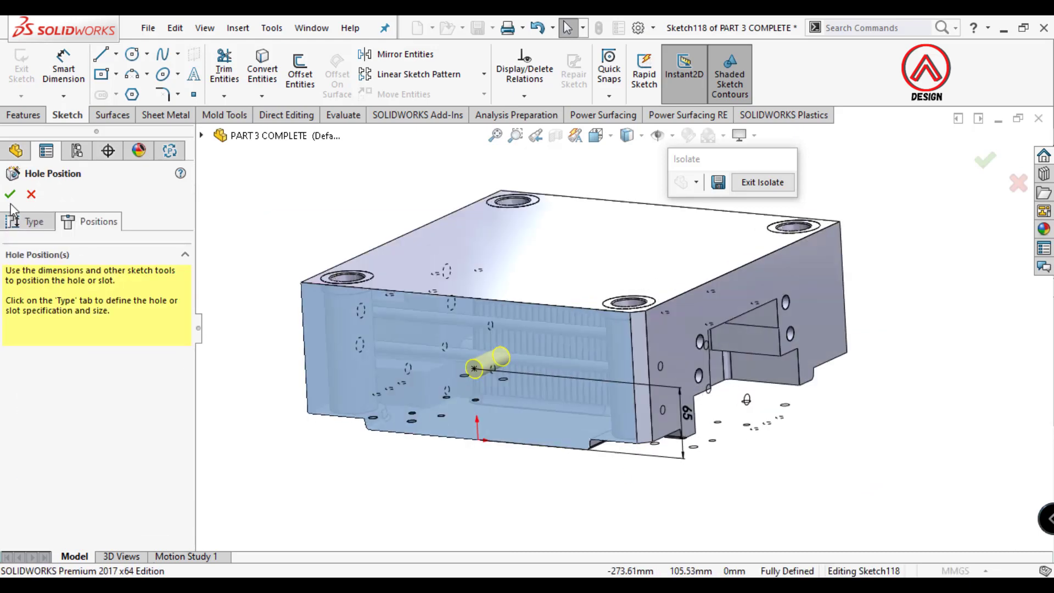
Mirror the M20 eye-bolt hole across the Front Plane
click(460, 96)
click(494, 152)
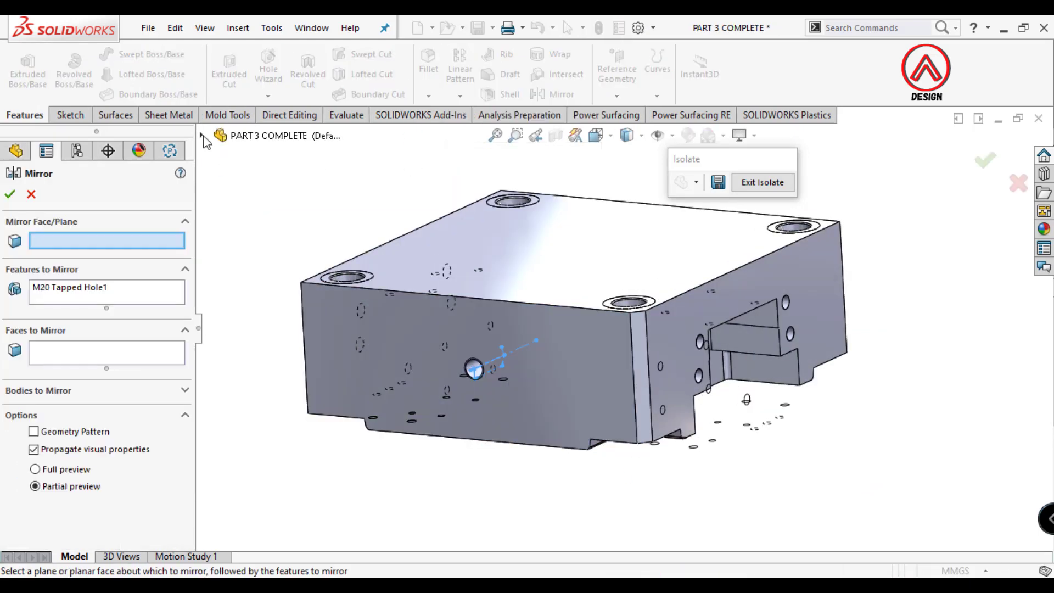
click(214, 135)
click(284, 254)
click(10, 195)
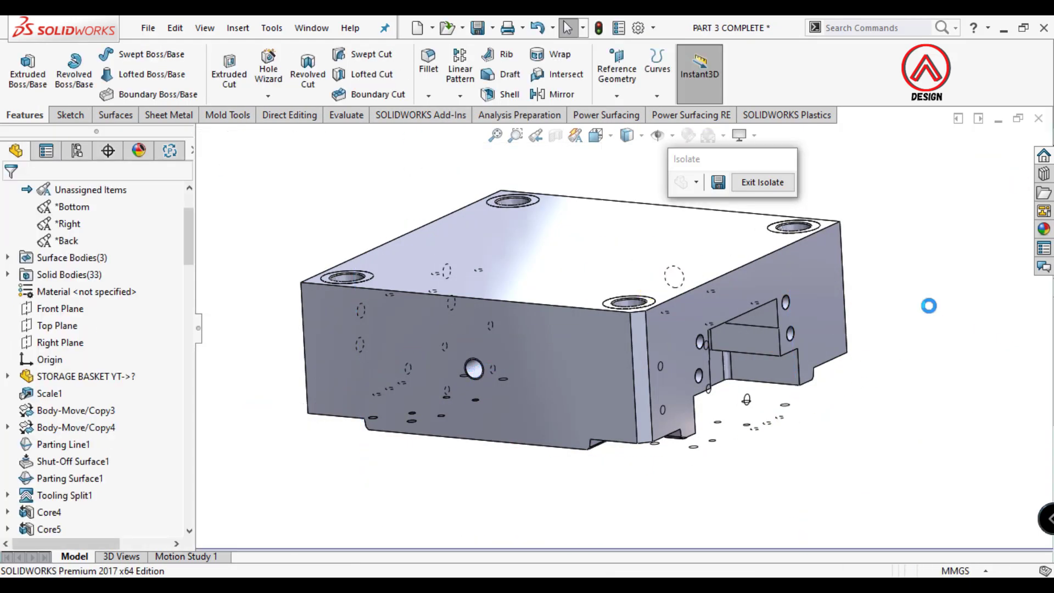
mouse_move(609, 241)
middle_down()
mouse_move(557, 165)
mouse_move(604, 219)
mouse_move(670, 253)
middle_up()
View the top clamping face normal-to and start a sketch on it
click(670, 253)
click(708, 225)
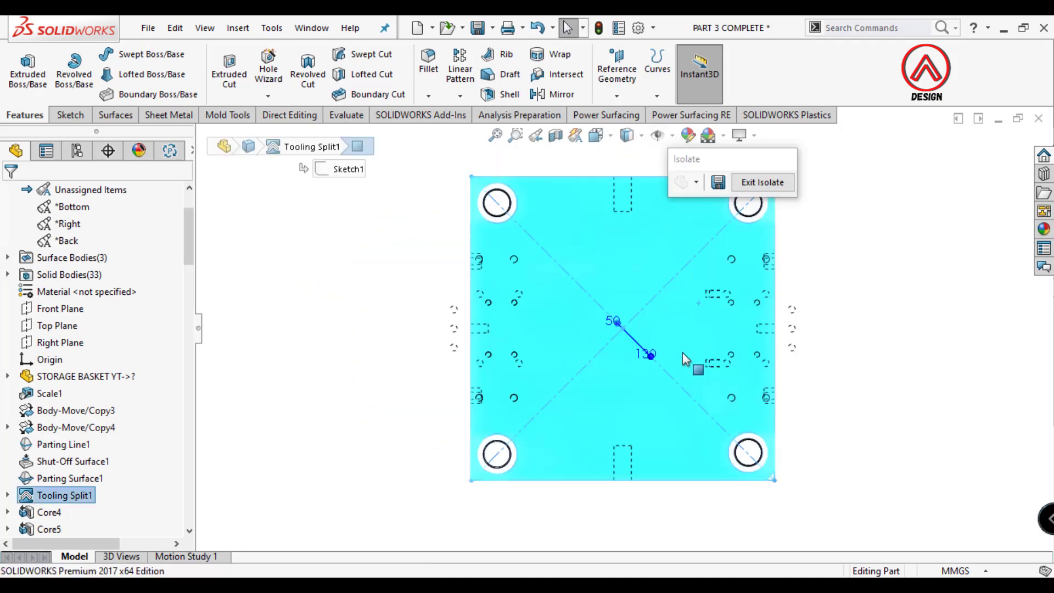
scroll(683, 351, up, 2)
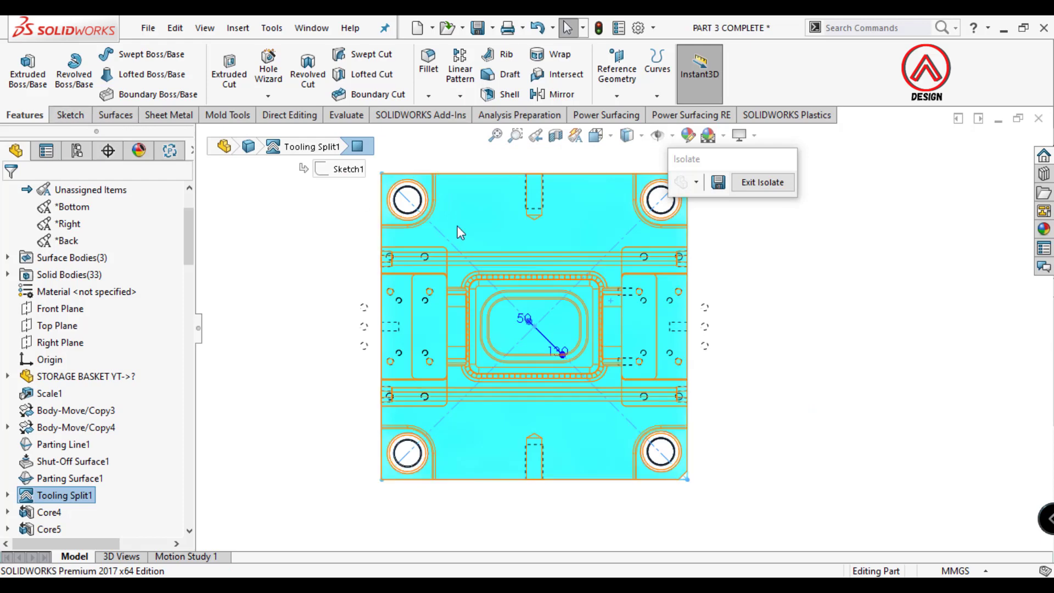
click(68, 116)
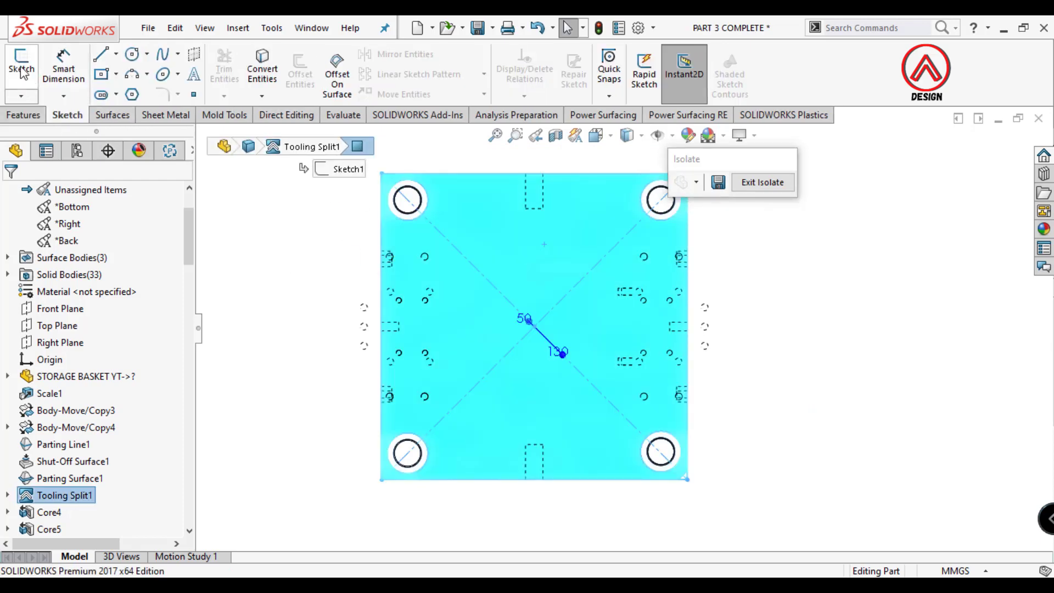
click(22, 60)
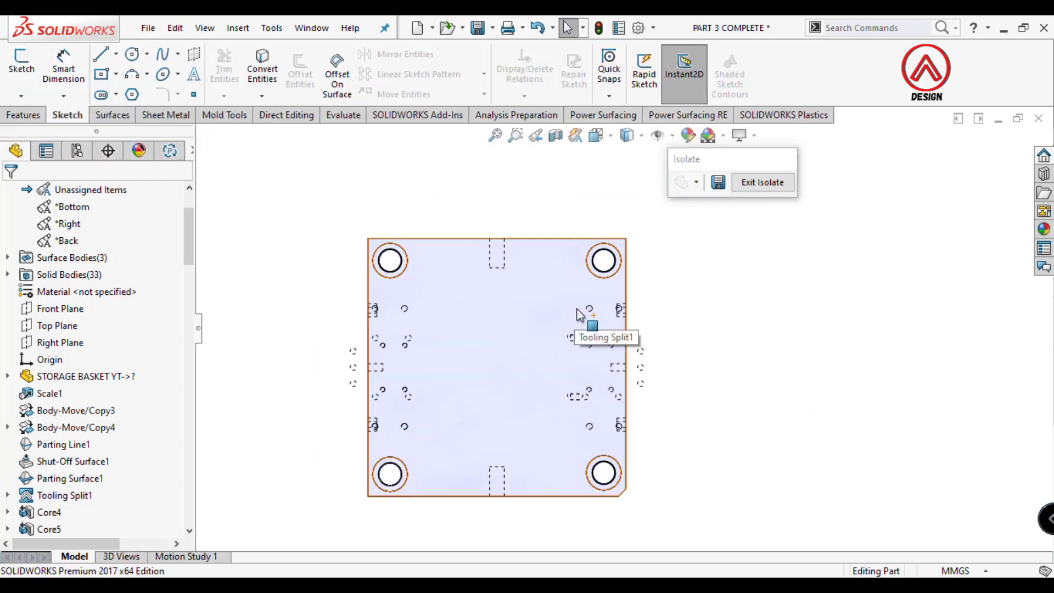
click(578, 324)
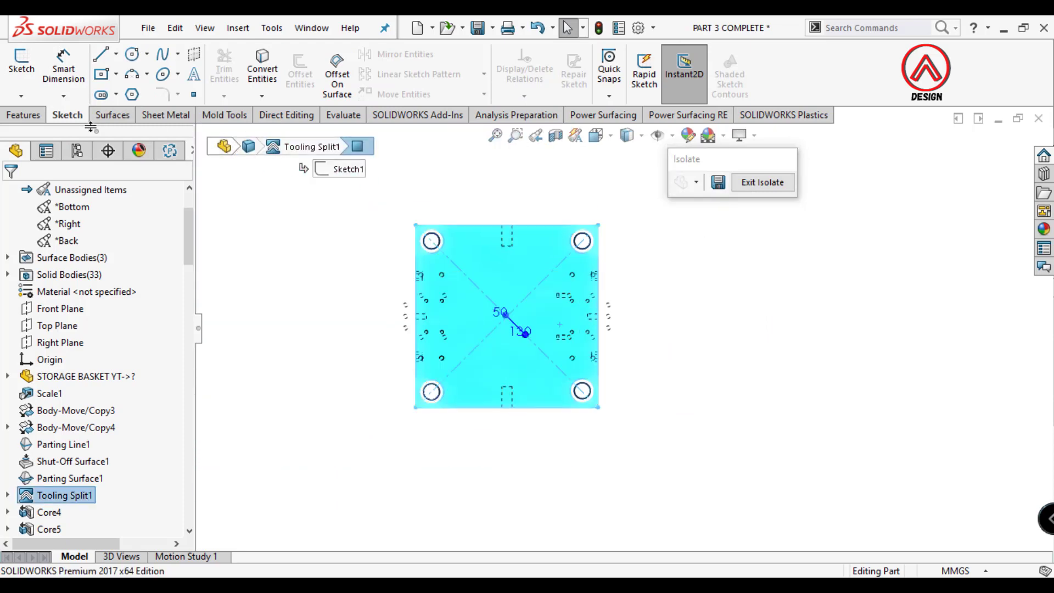
Start an M16 bottoming tapped hole in the Hole Wizard
click(23, 116)
click(268, 68)
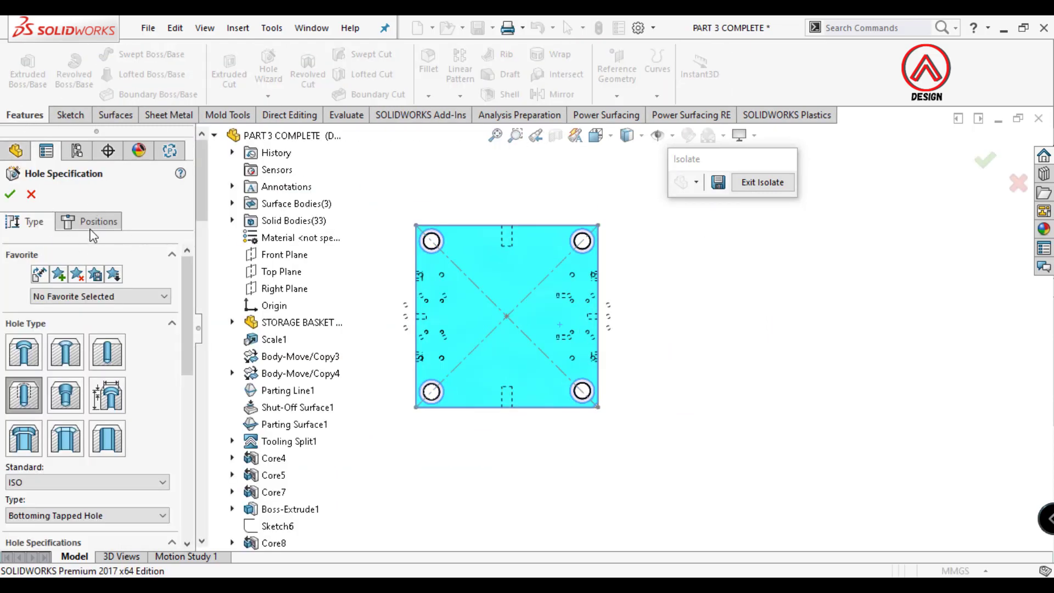
scroll(44, 385, down, 3)
scroll(44, 384, down, 2)
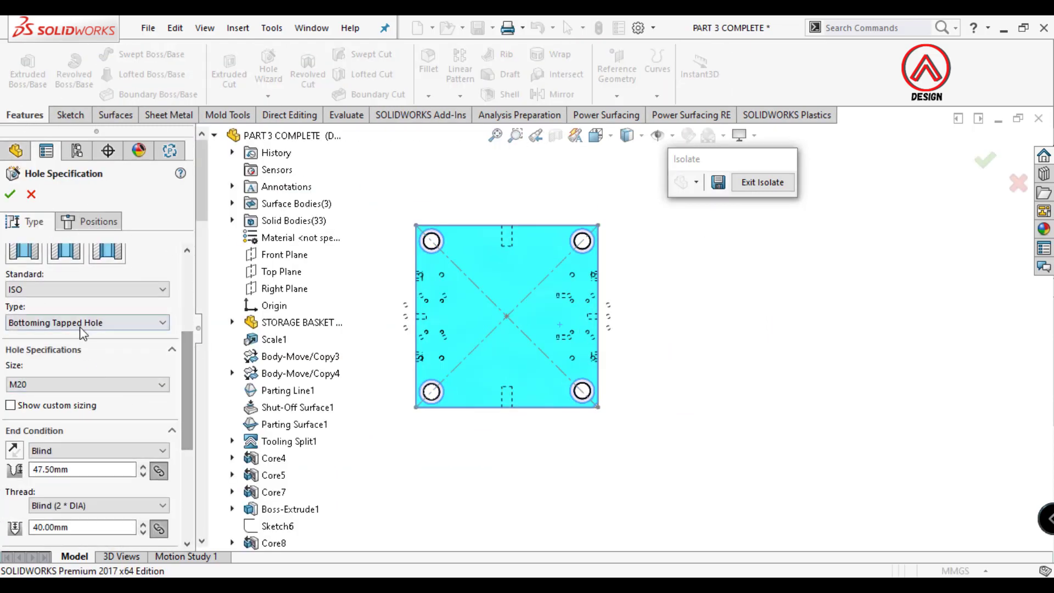
click(82, 385)
scroll(28, 420, up, 2)
click(30, 406)
click(101, 225)
Sketch vertical and horizontal construction lines from the origin
click(116, 53)
click(146, 91)
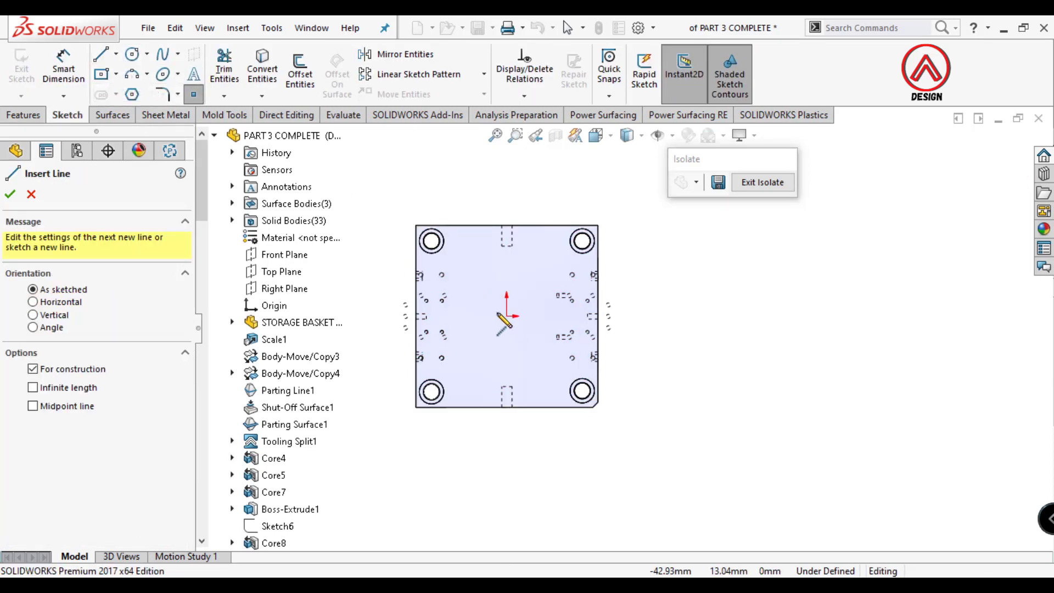
click(506, 315)
double_click(506, 278)
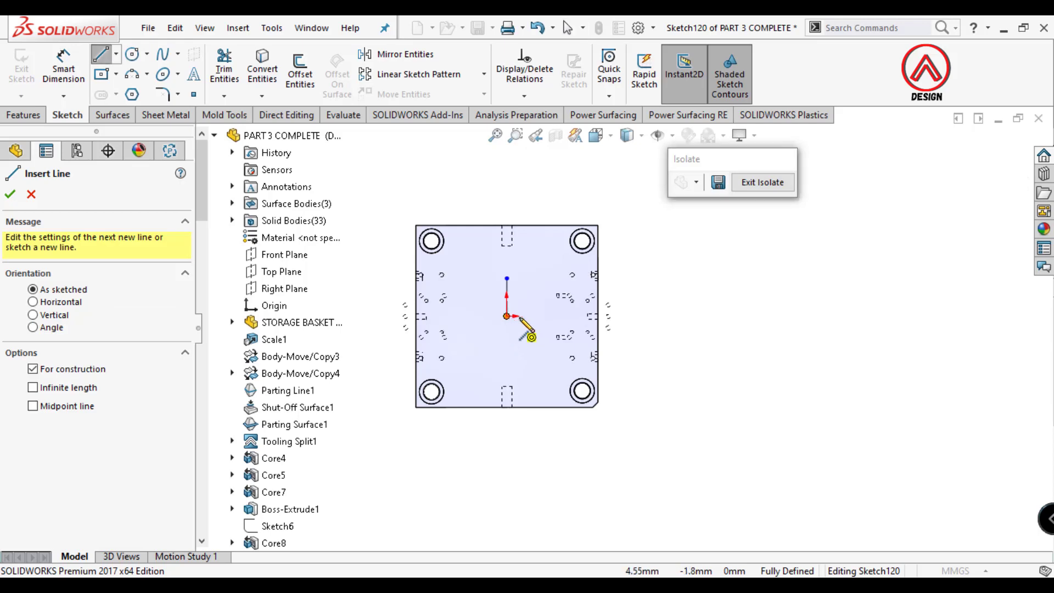
click(506, 316)
key(Escape)
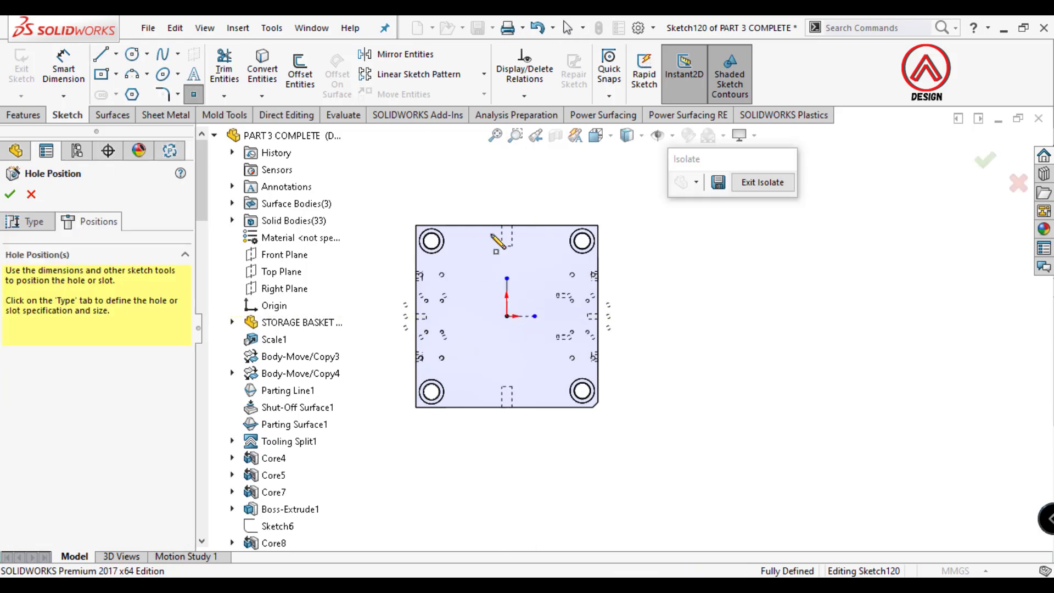
scroll(456, 241, down, 2)
Place the M16 hole point and dimension it 142.50 mm horizontally from the origin
click(421, 278)
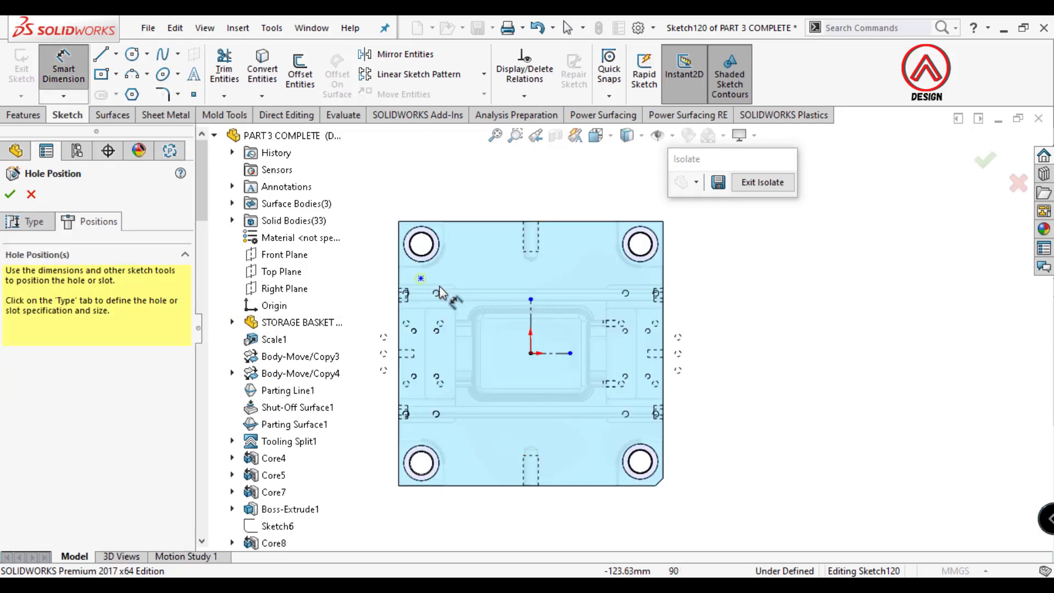
click(536, 283)
click(506, 171)
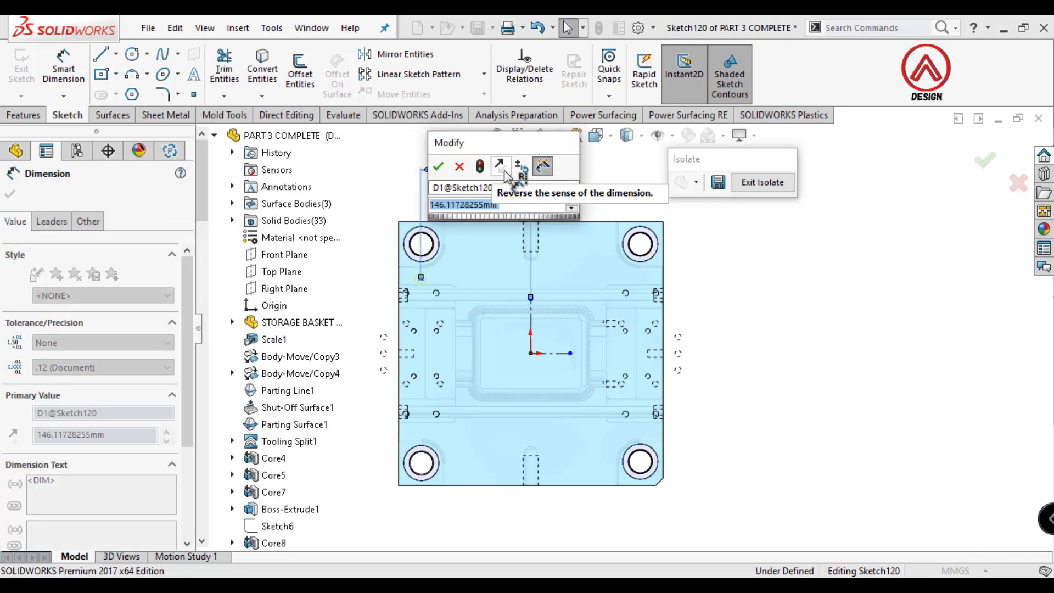
text(142.5)
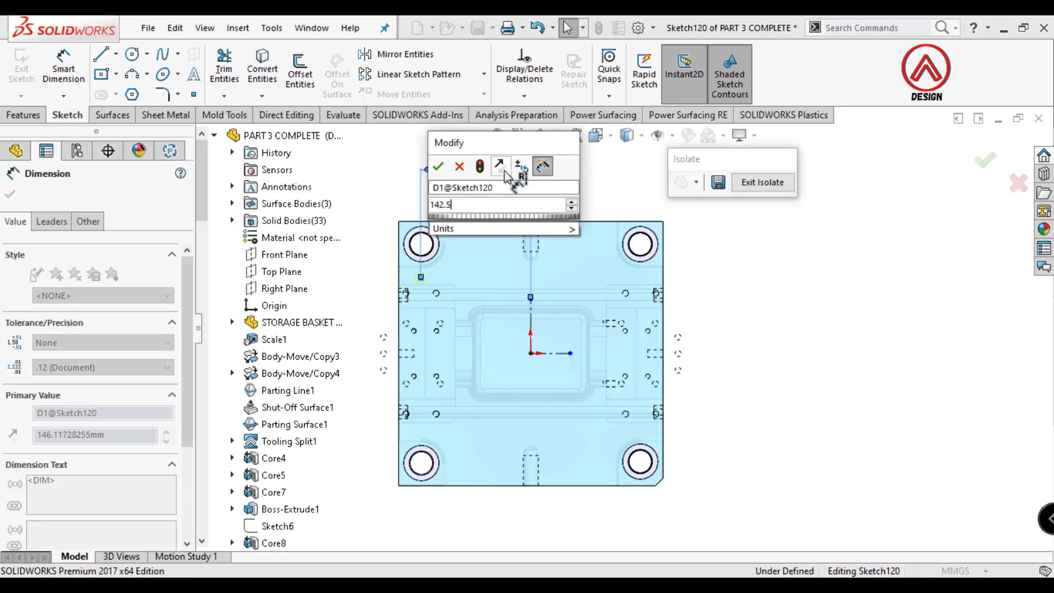
key(Return)
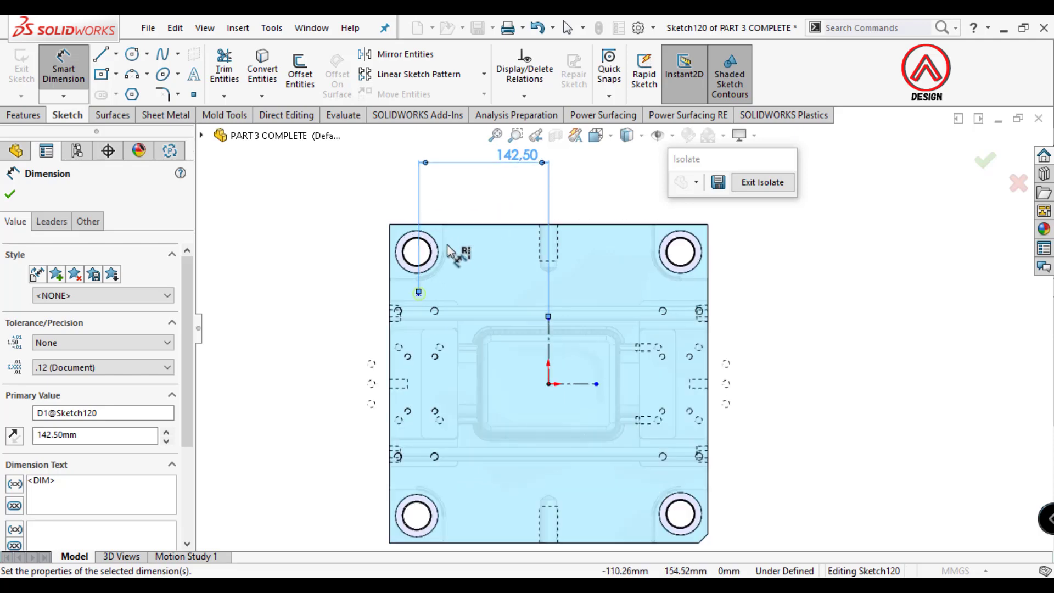
scroll(446, 245, down, 3)
scroll(832, 377, up, 4)
scroll(714, 348, up, 1)
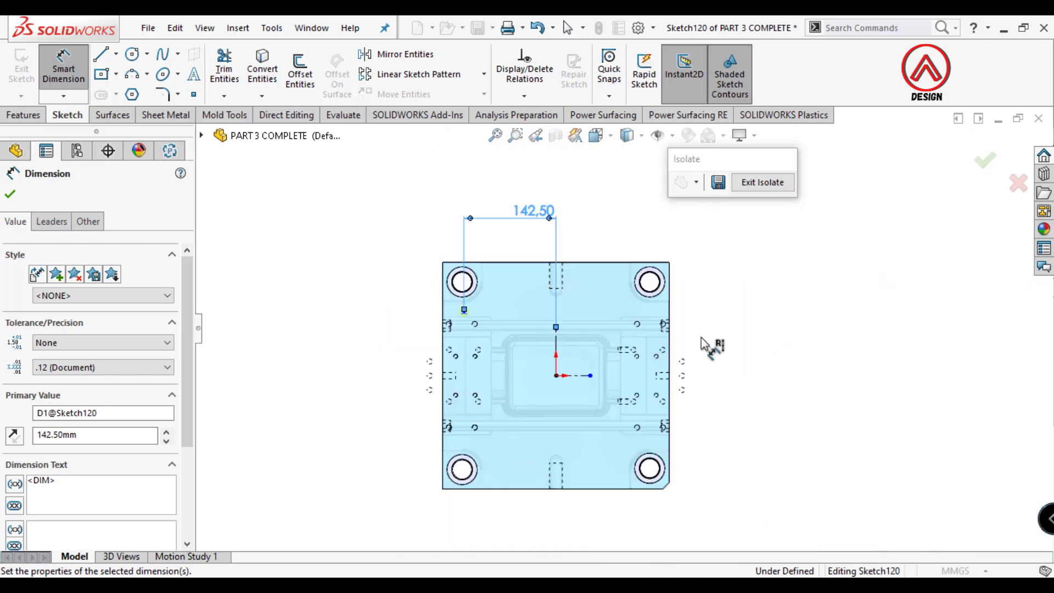
scroll(664, 329, down, 1)
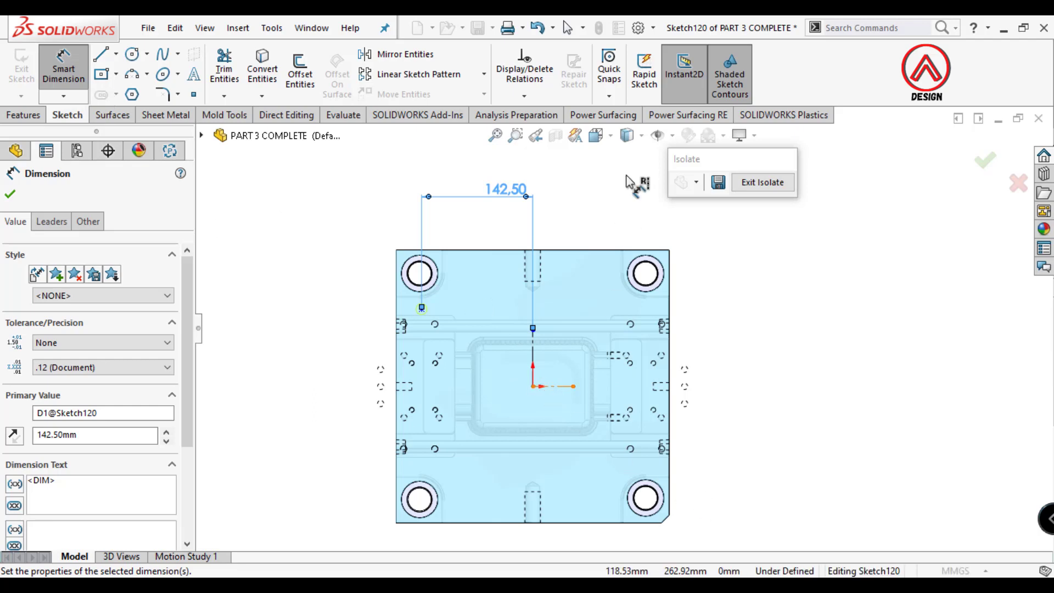
click(505, 188)
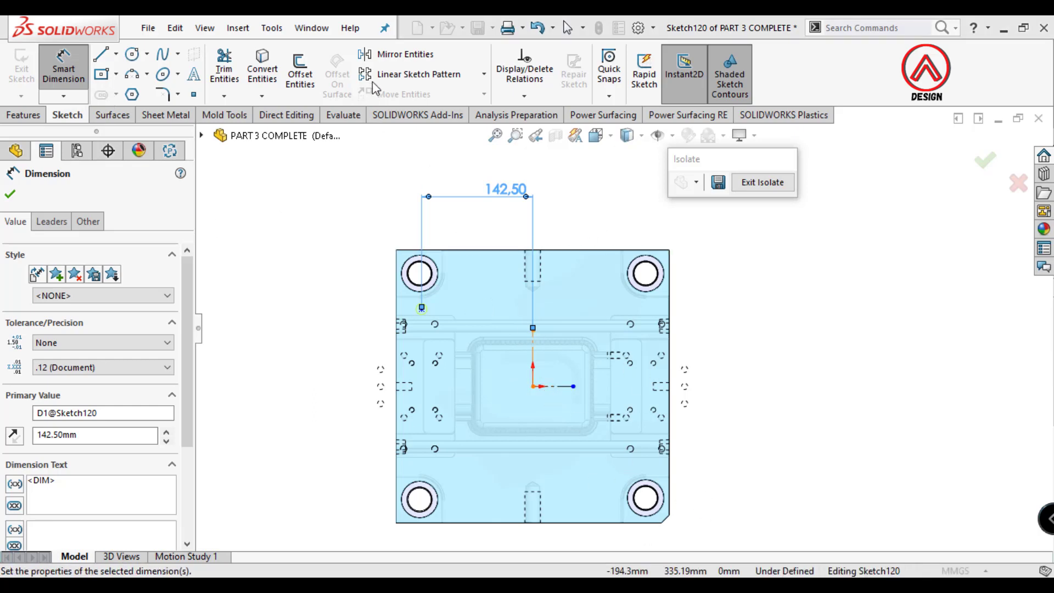
key(Escape)
click(64, 69)
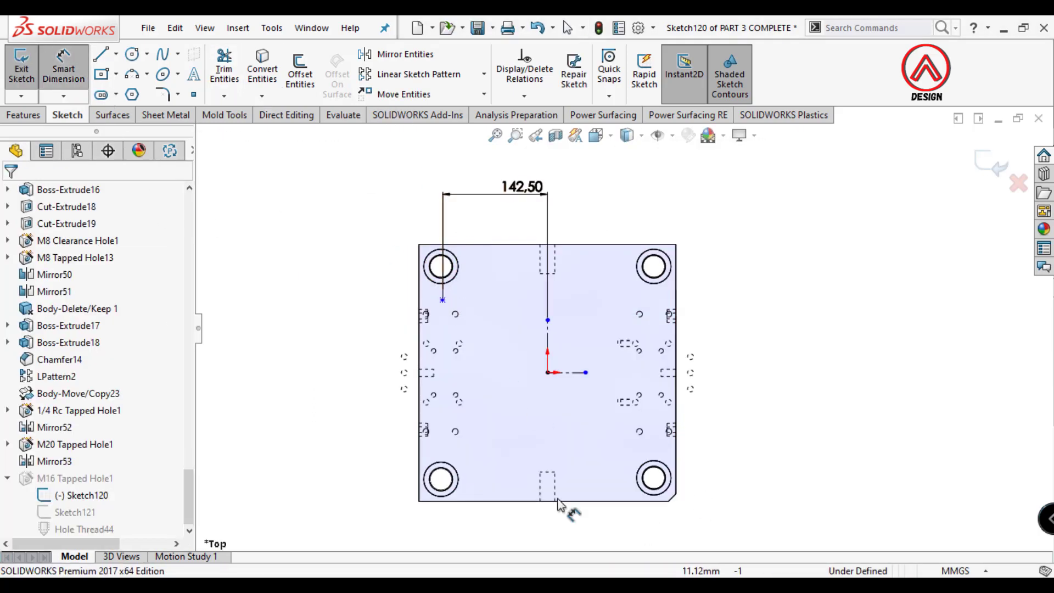
Add a vertical dimension from the hole point to the origin line and set it to 94 mm
click(551, 373)
click(442, 300)
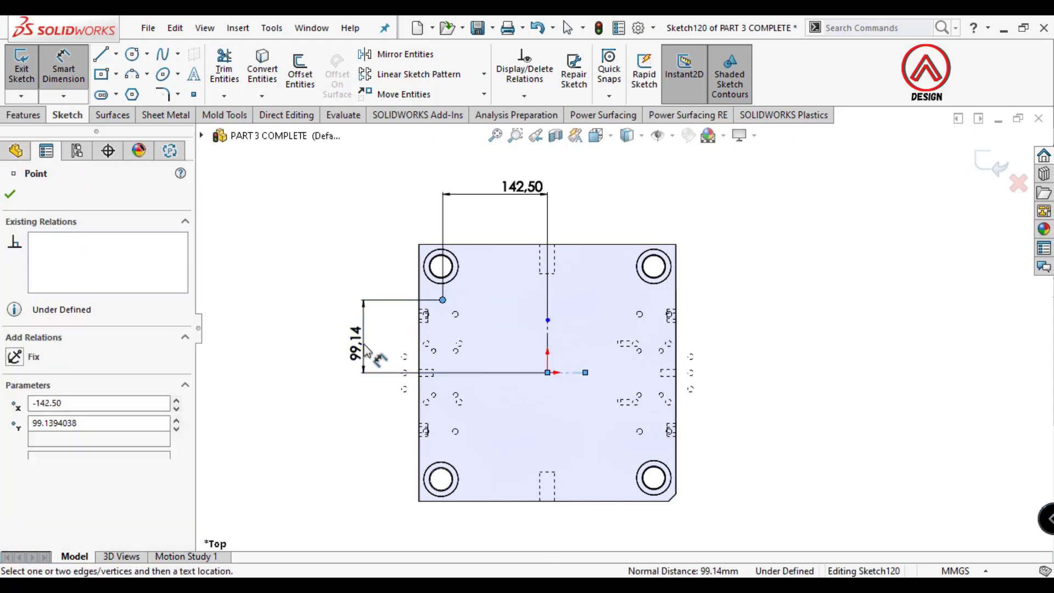
click(356, 352)
key(Return)
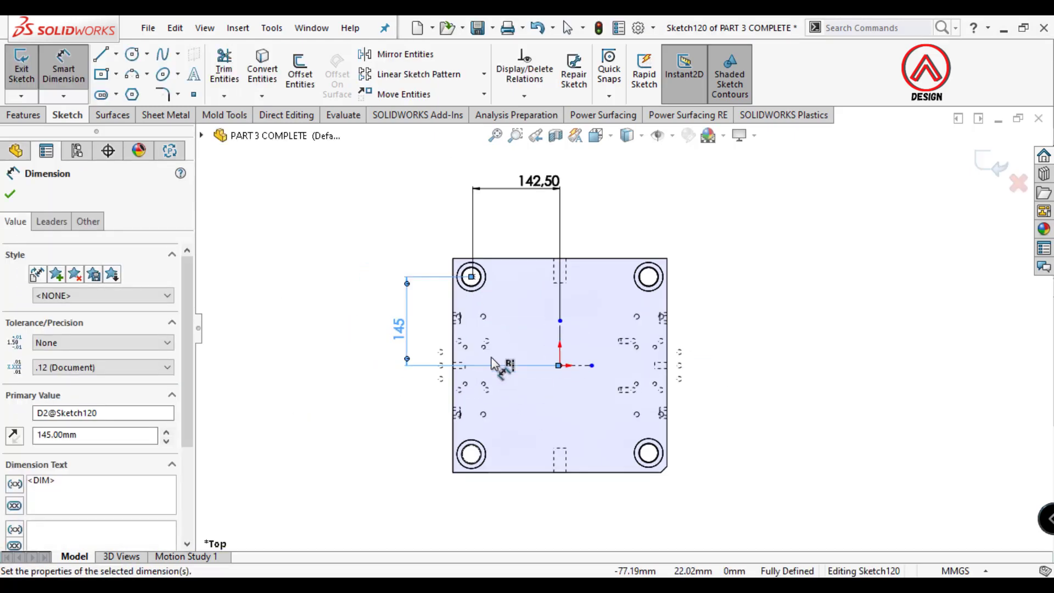
ctrl+middle_drag(501, 365, 588, 324)
double_click(410, 332)
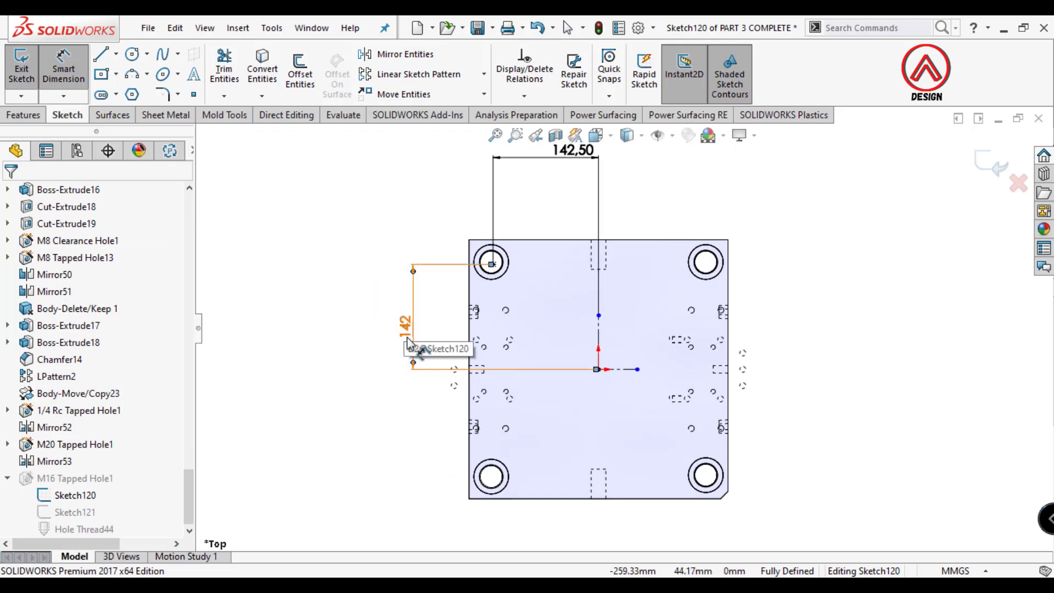
key(Escape)
click(344, 115)
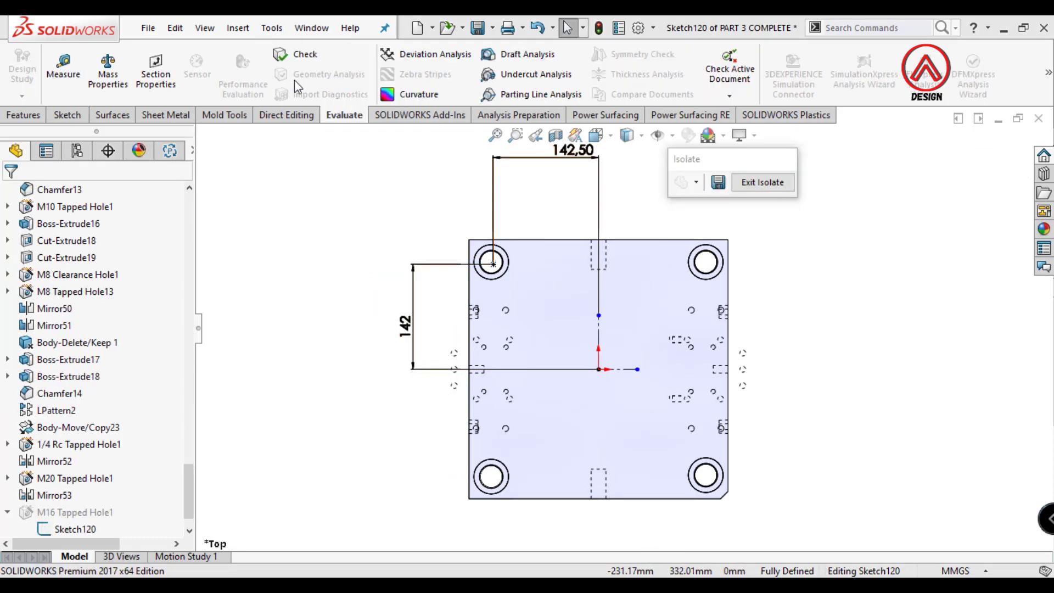
double_click(405, 330)
text(4)
key(Return)
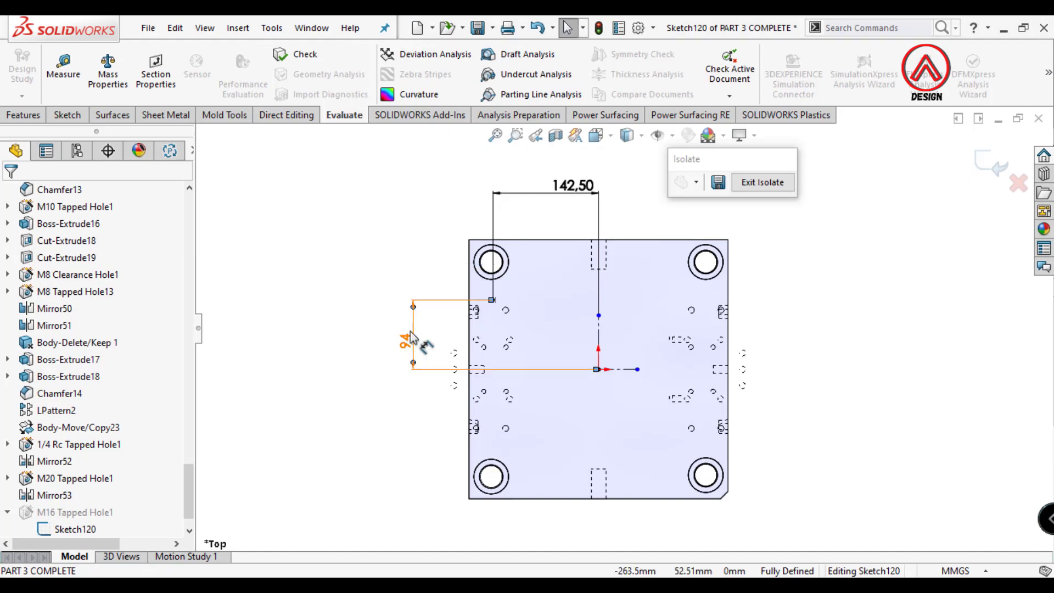
click(66, 116)
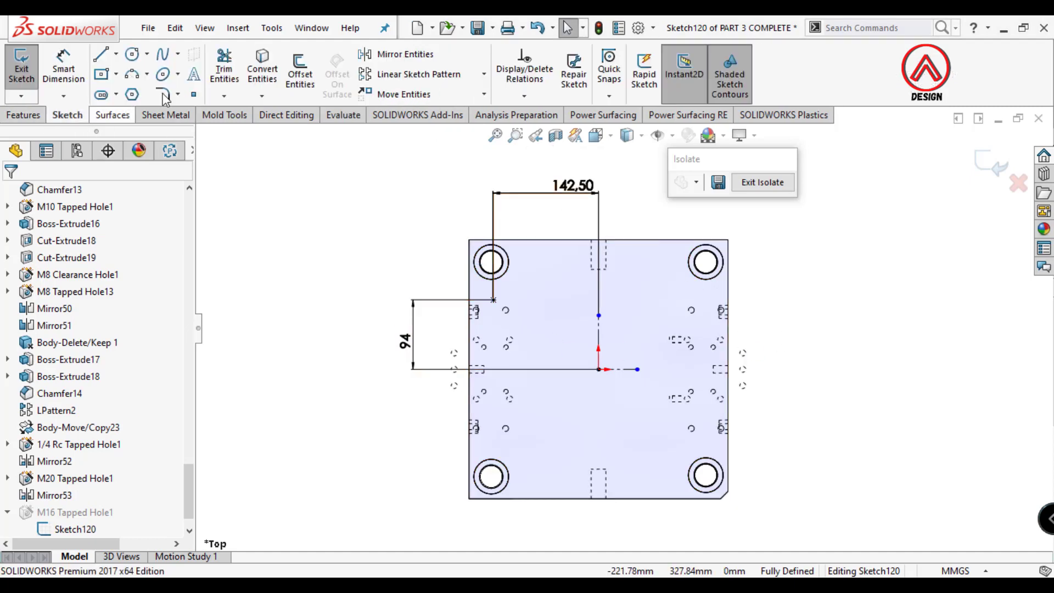
Mirror the hole point about the vertical centreline
click(406, 57)
click(493, 300)
click(93, 375)
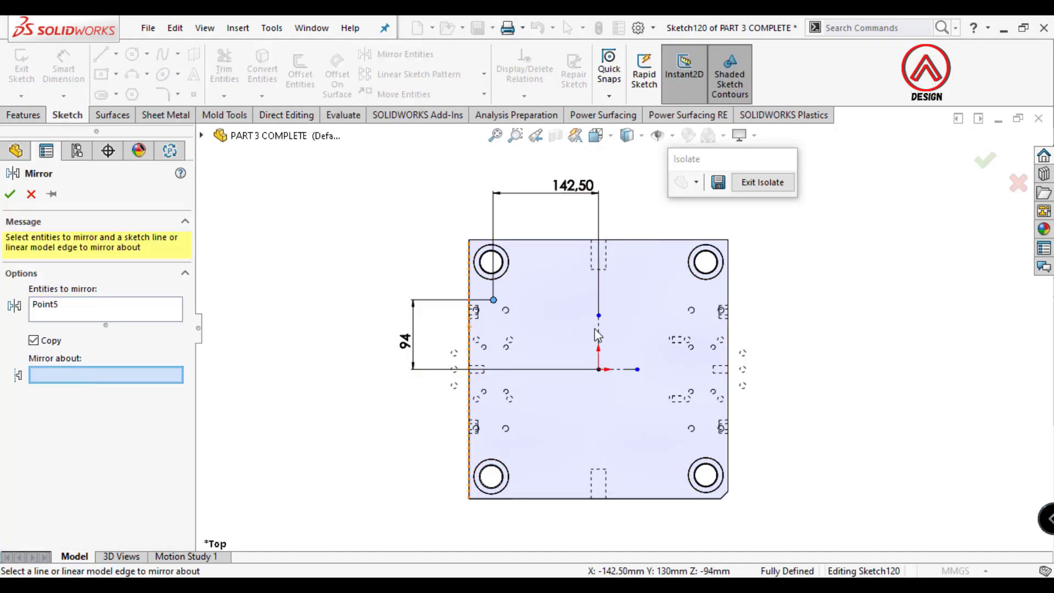
click(598, 335)
key(Return)
Mirror both hole points about the horizontal centreline, giving four positions
click(395, 53)
click(494, 300)
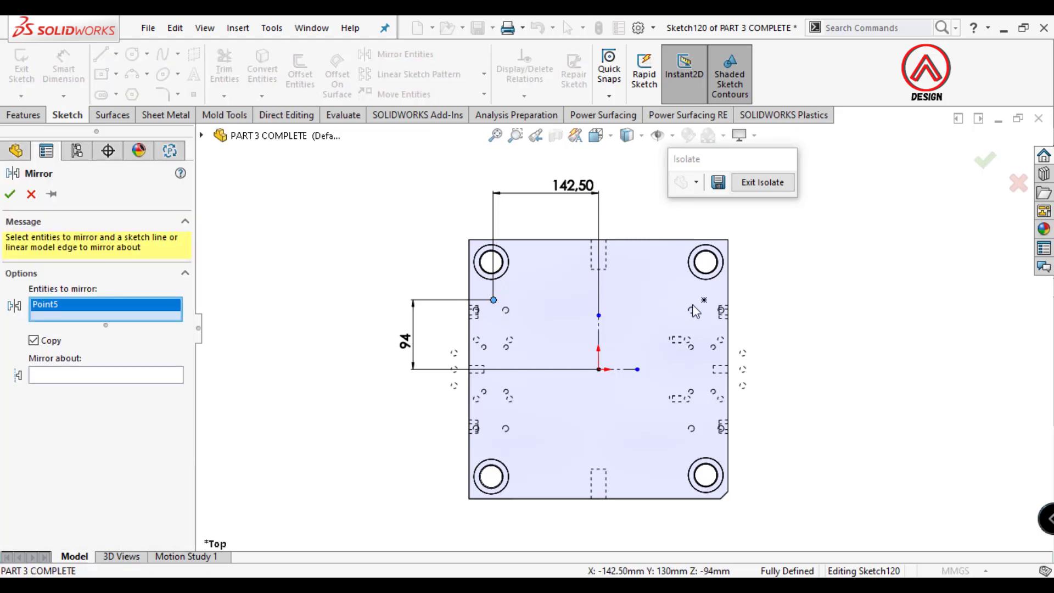
click(704, 300)
click(132, 391)
click(621, 369)
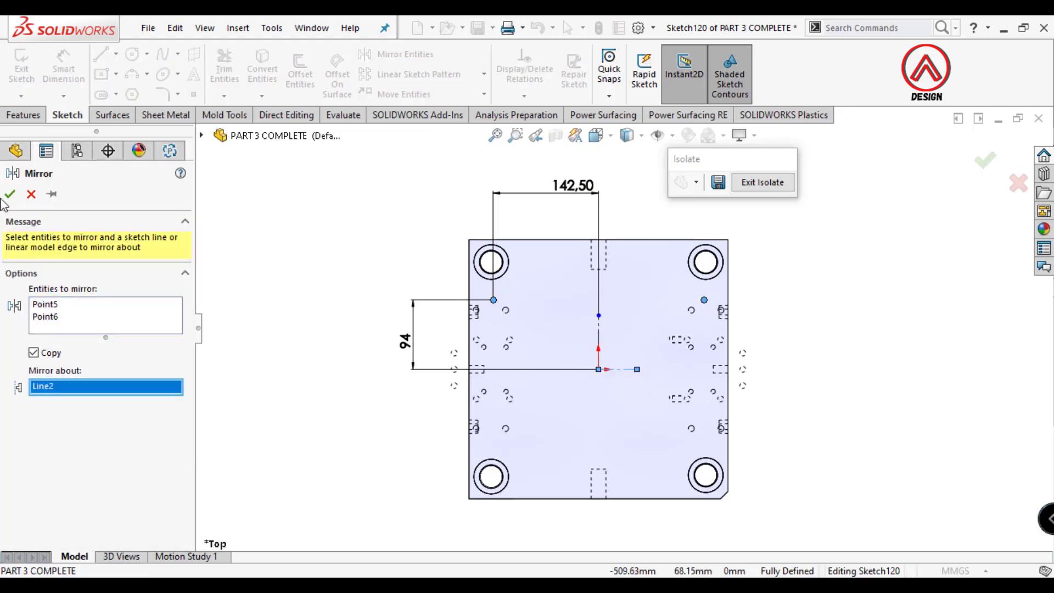
key(Return)
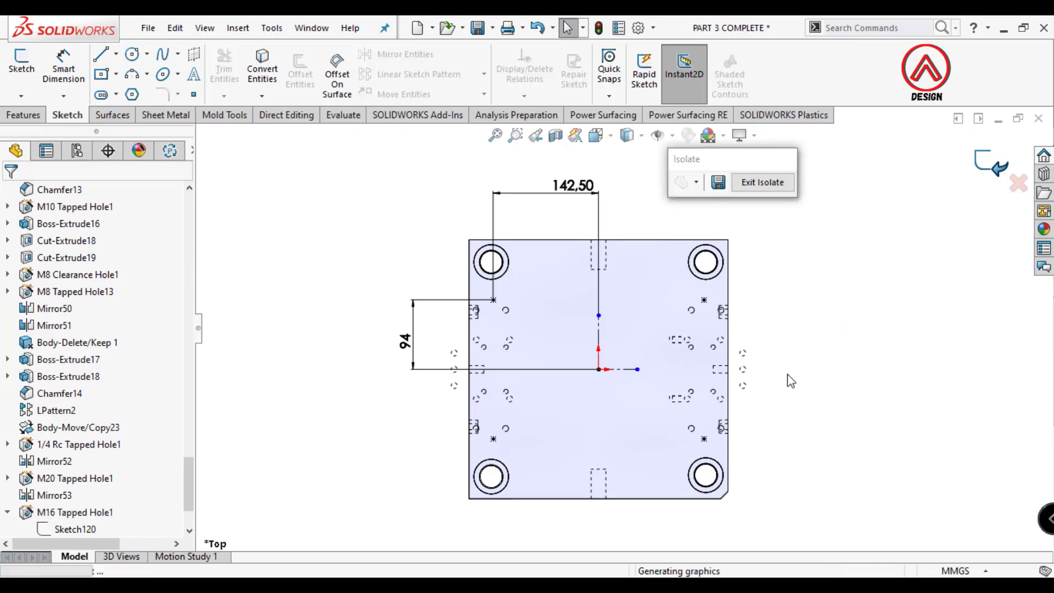
Complete the four M16 tapped holes and inspect them with hidden lines visible
click(641, 135)
click(628, 222)
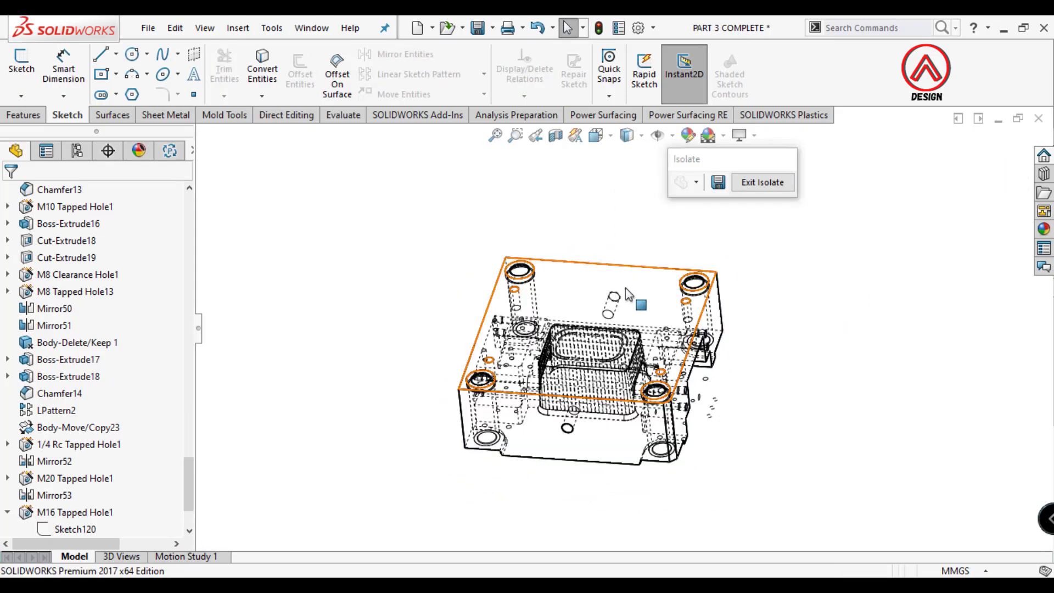
mouse_move(624, 288)
middle_down()
mouse_move(611, 301)
mouse_move(612, 260)
middle_up()
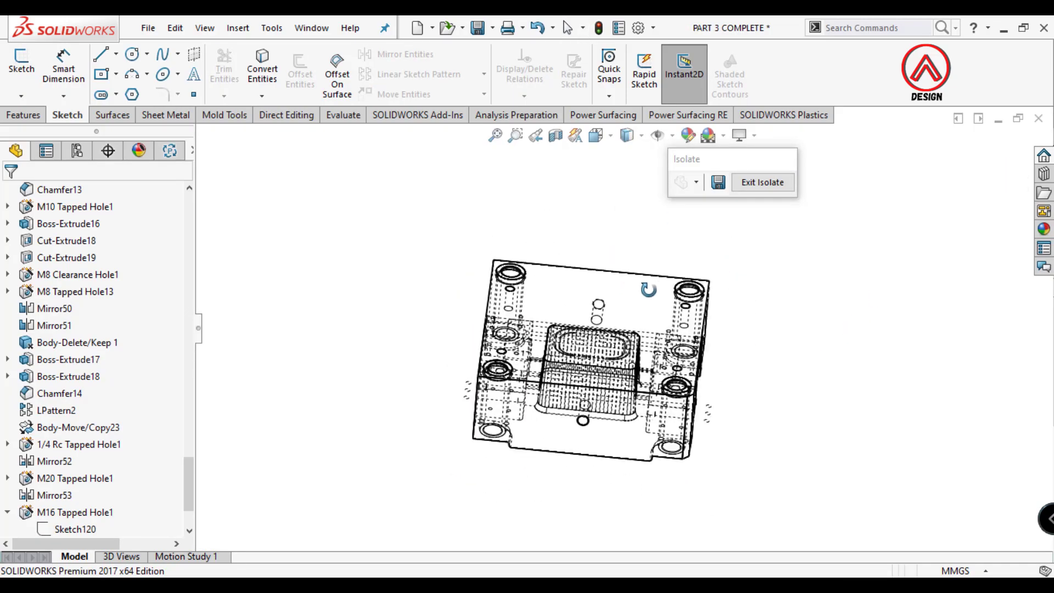
click(597, 135)
Return to Top view shaded with edges and start a sketch on the top face
click(620, 173)
click(630, 137)
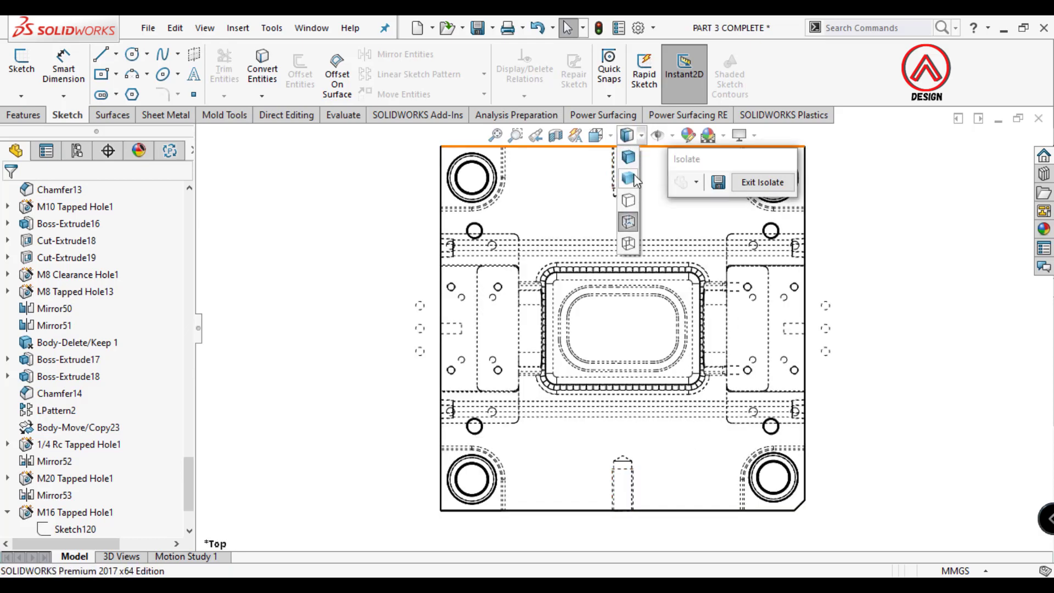
click(627, 156)
scroll(703, 330, up, 4)
scroll(702, 331, down, 2)
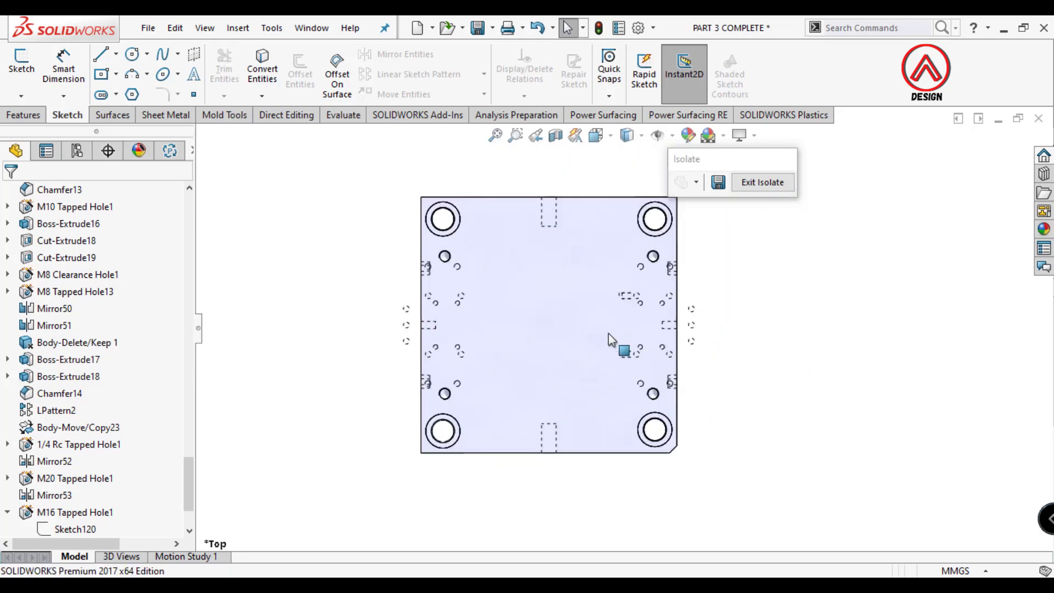
click(526, 323)
Sketch a circle at the origin and dimension it to Ø16 mm
key(c)
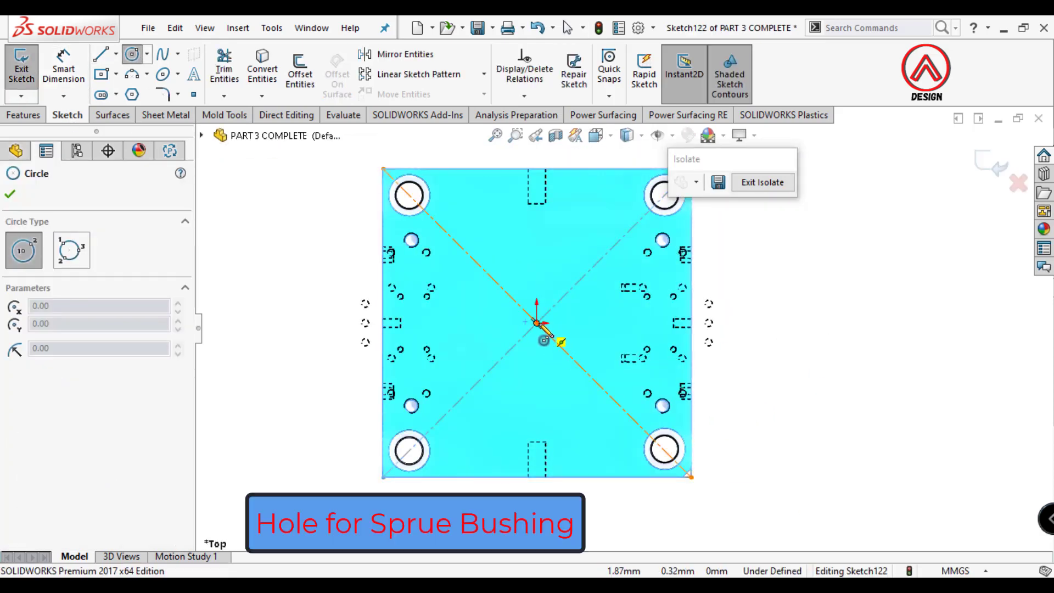
click(537, 323)
scroll(544, 316, down, 3)
click(571, 305)
click(582, 313)
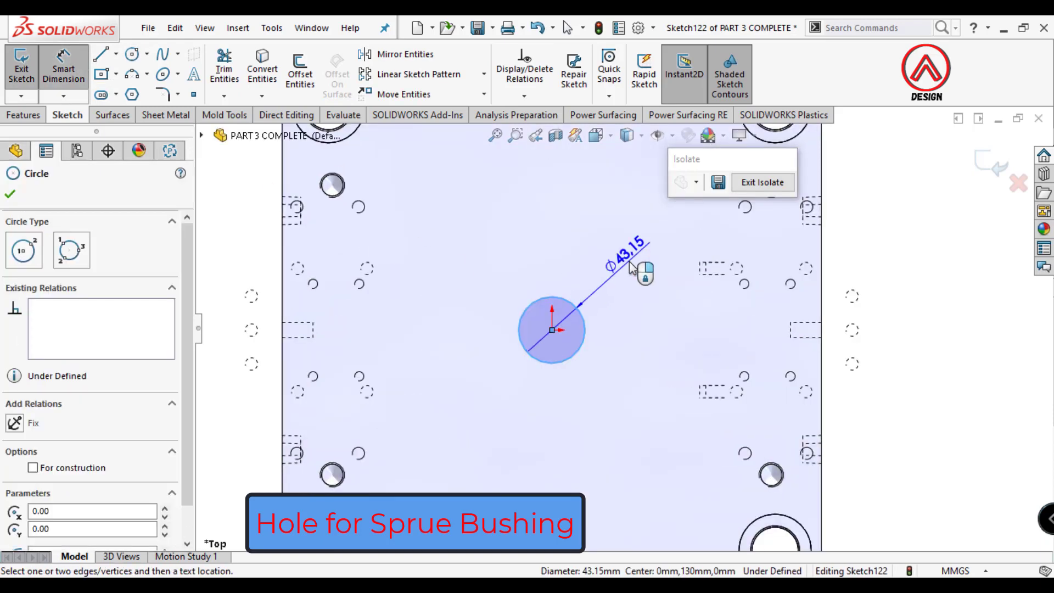
click(623, 258)
text(16)
key(Return)
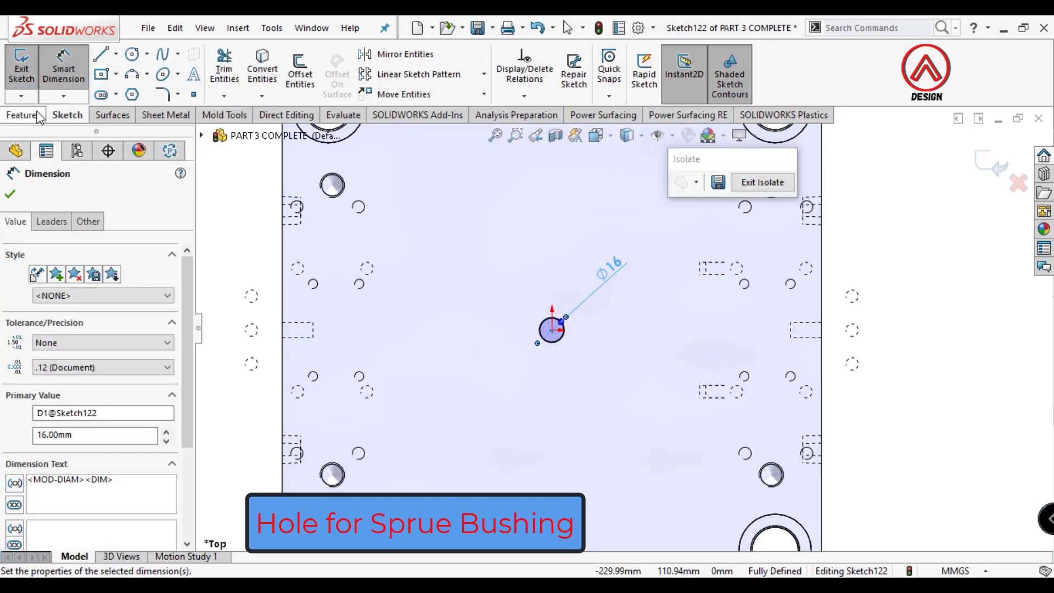
Extrude-cut the Ø16 circle Through All the plate
click(23, 115)
click(229, 74)
click(63, 287)
click(60, 306)
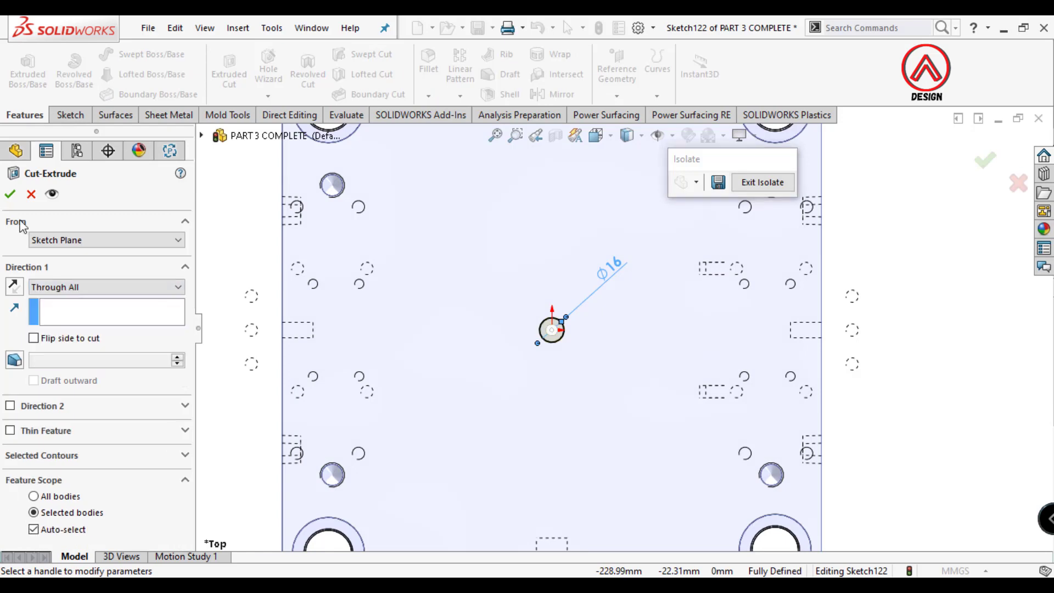
click(10, 193)
scroll(639, 354, down, 2)
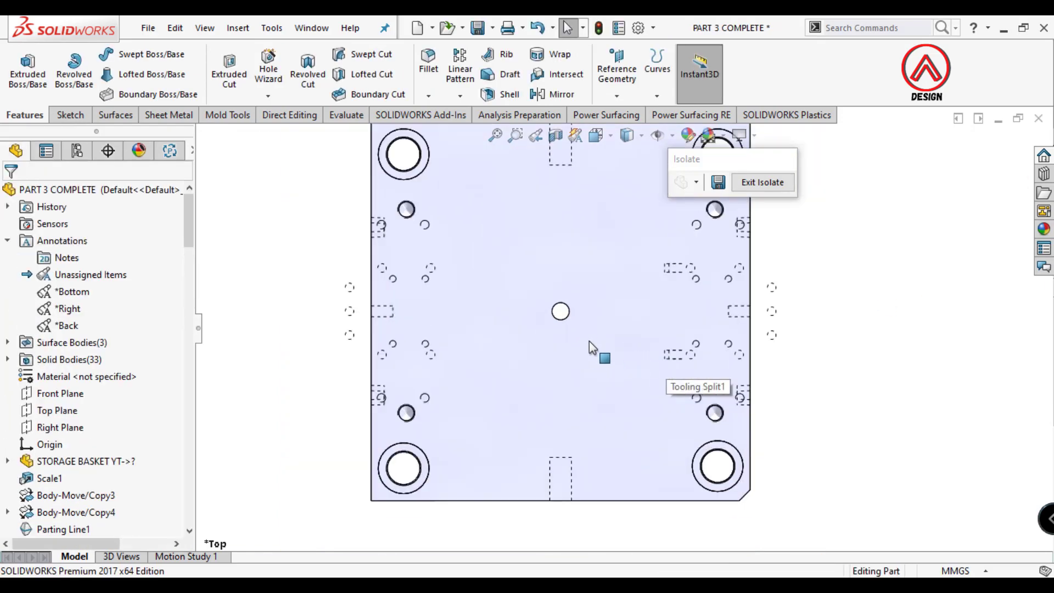
Define an ISO M6 bottoming tapped hole on Tooling Split1 and move to positioning
click(585, 336)
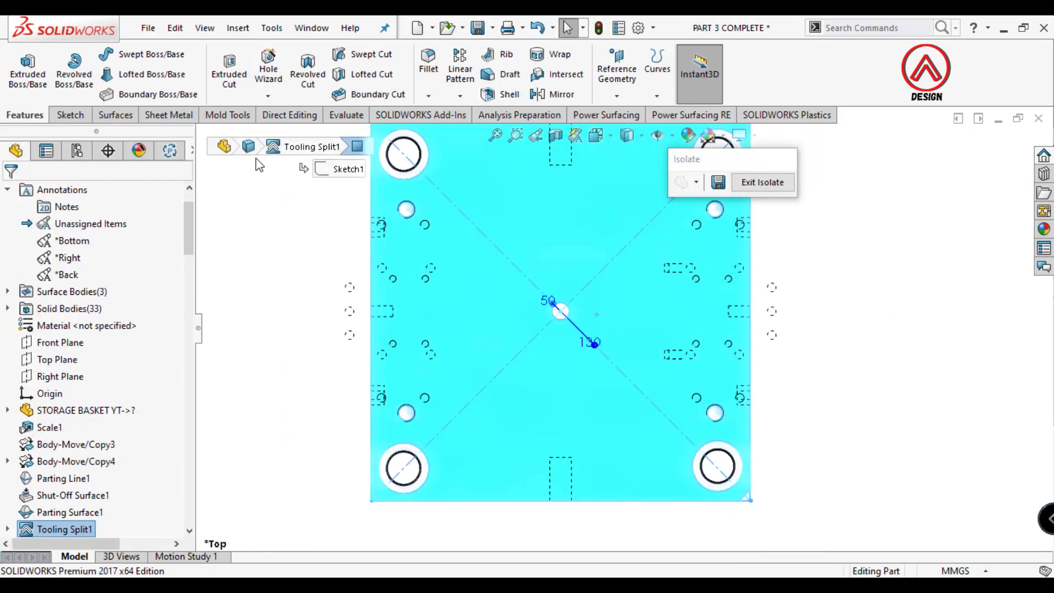
click(268, 72)
scroll(188, 366, down, 5)
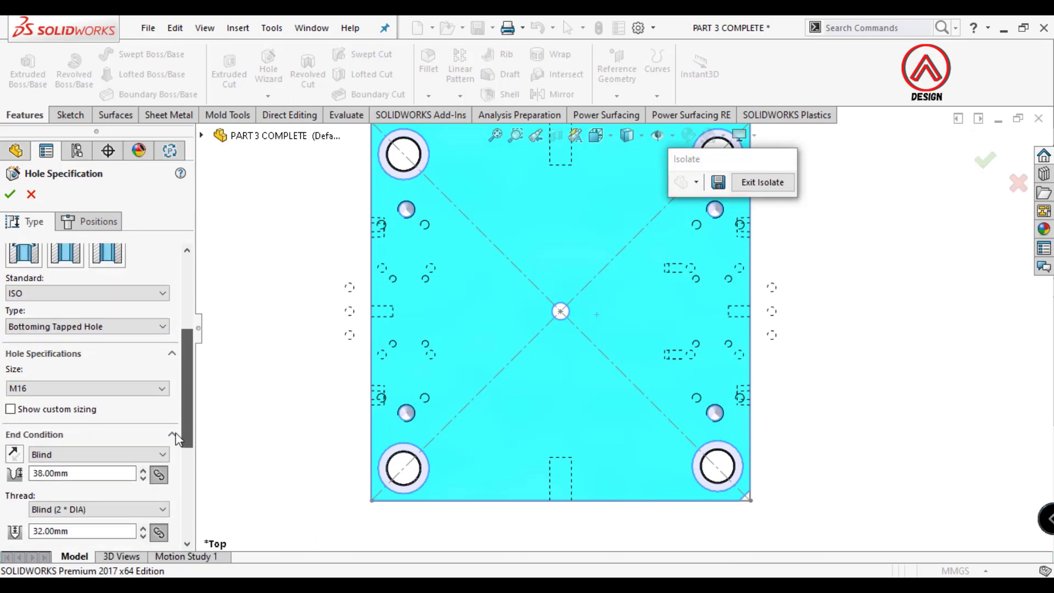
click(88, 383)
scroll(30, 430, up, 3)
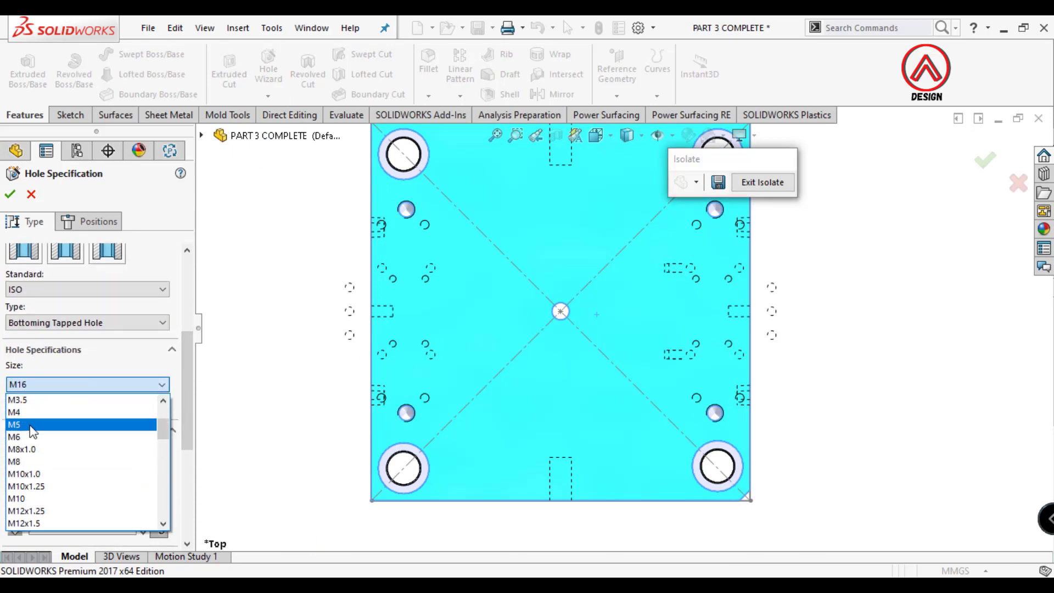
click(22, 473)
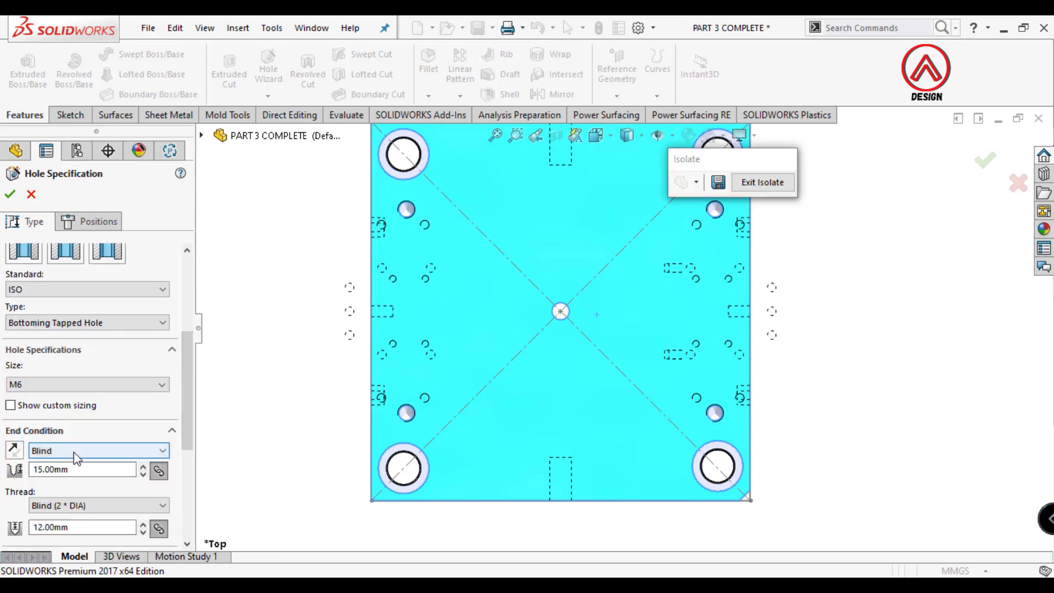
click(88, 221)
scroll(635, 301, down, 2)
Sketch a circle around the plate centre and dimension it Ø30 mm
scroll(555, 291, down, 2)
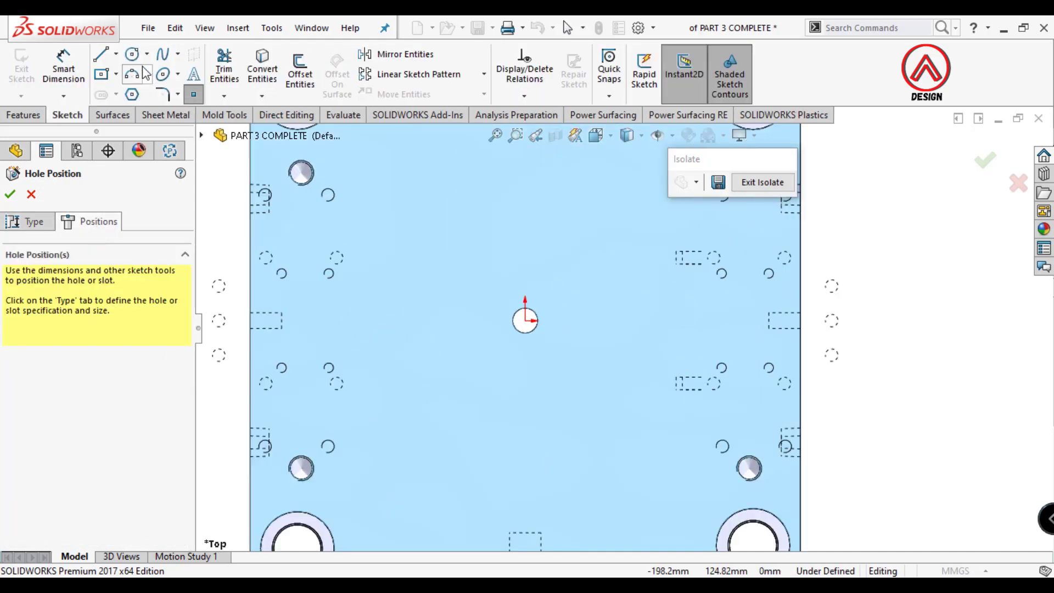
drag(525, 320, 546, 335)
right_drag(549, 329, 604, 302)
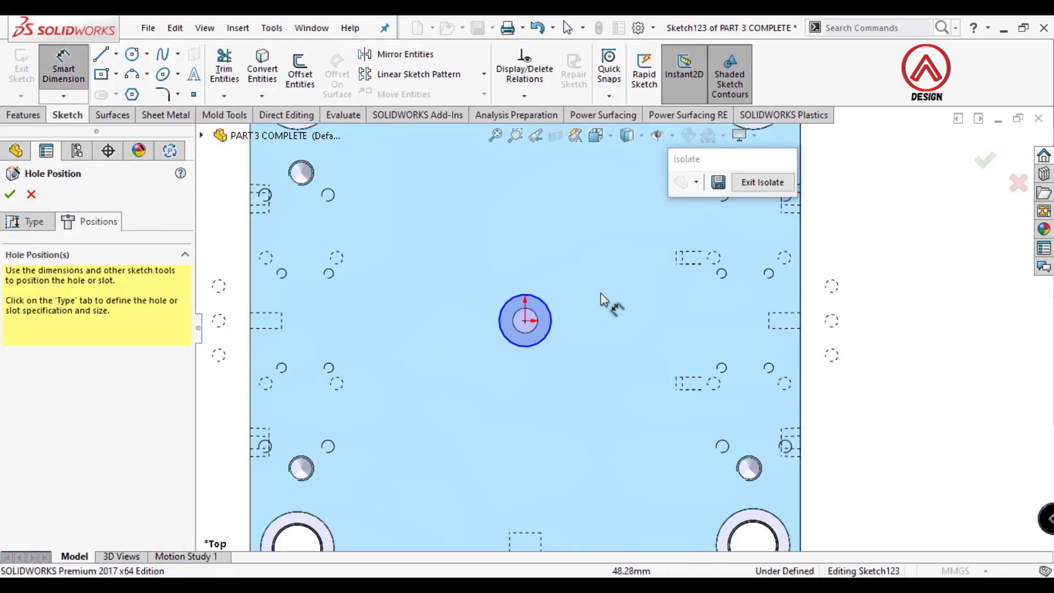
click(543, 302)
click(581, 293)
text(30)
key(Return)
key(Escape)
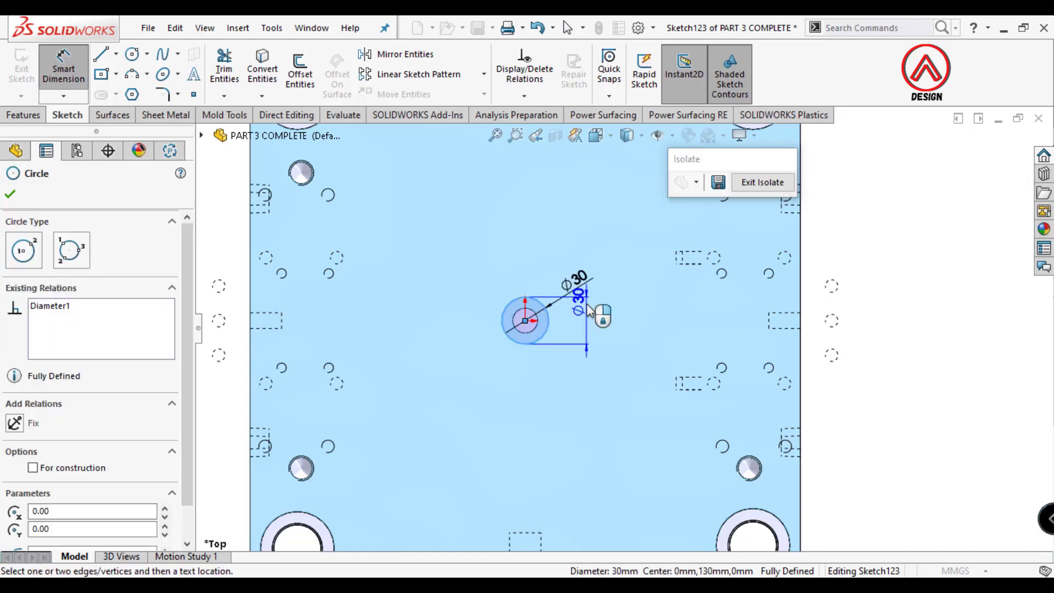
key(Escape)
Make the Ø30 circle construction geometry and split it with 2 equally spaced points
click(549, 328)
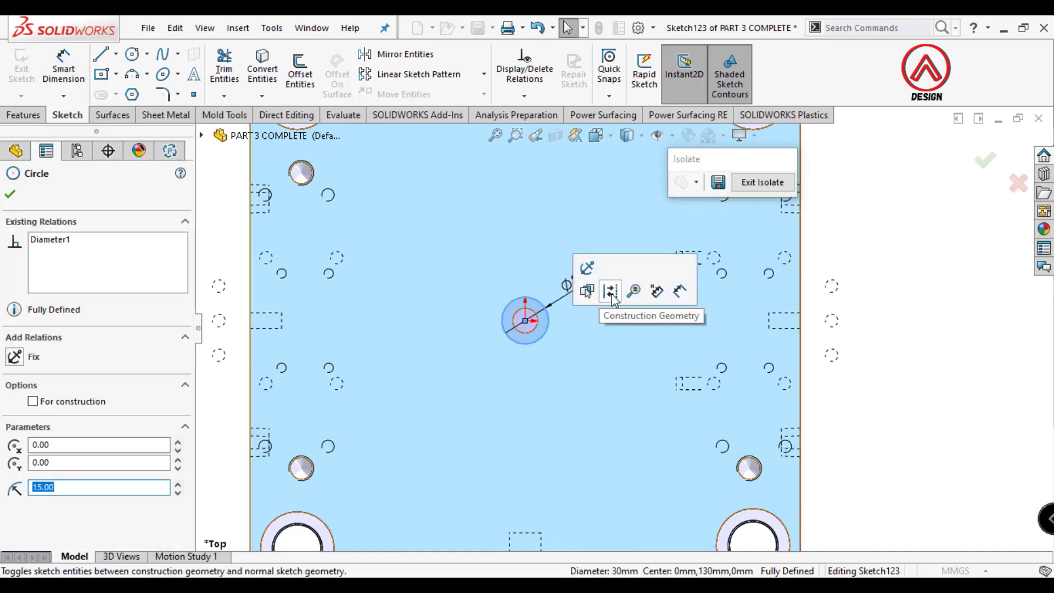
click(609, 293)
click(248, 26)
mouse_move(307, 473)
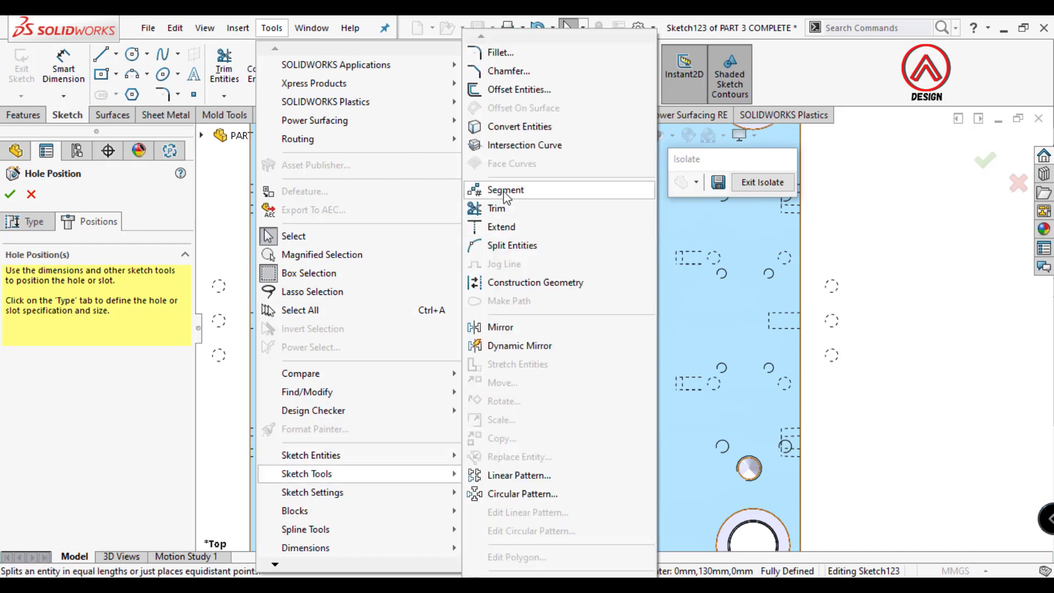
click(501, 190)
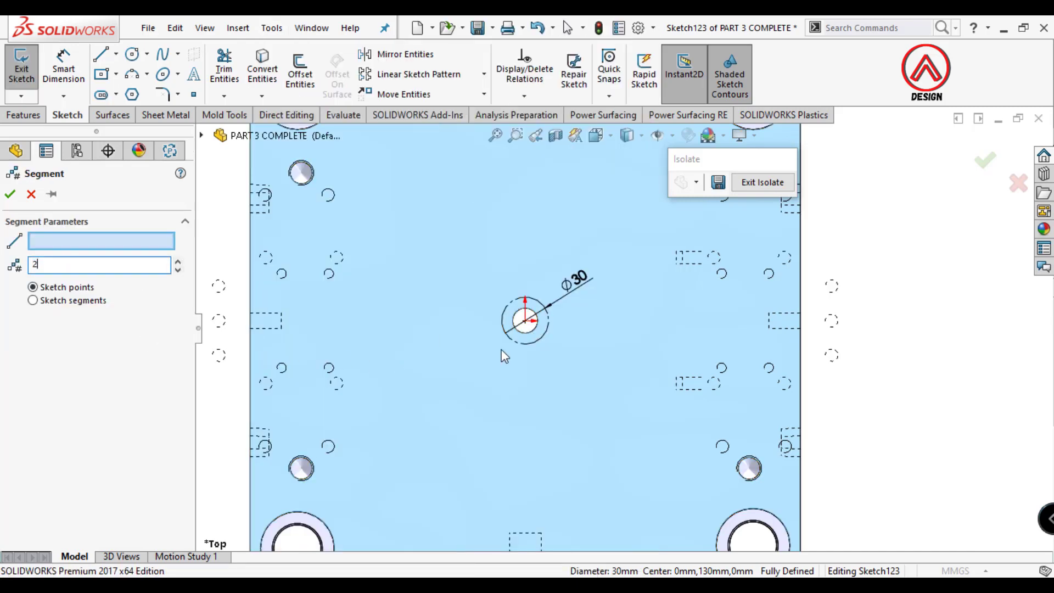
click(11, 195)
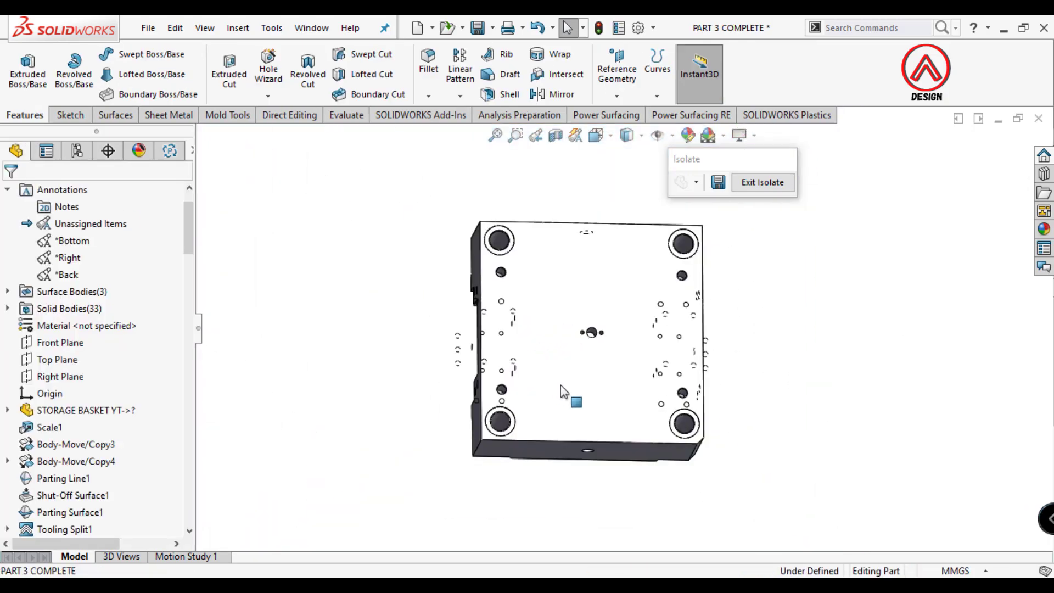
middle_drag(565, 334, 503, 324)
Sketch a center rectangle at the origin on the mold base's top face
click(560, 324)
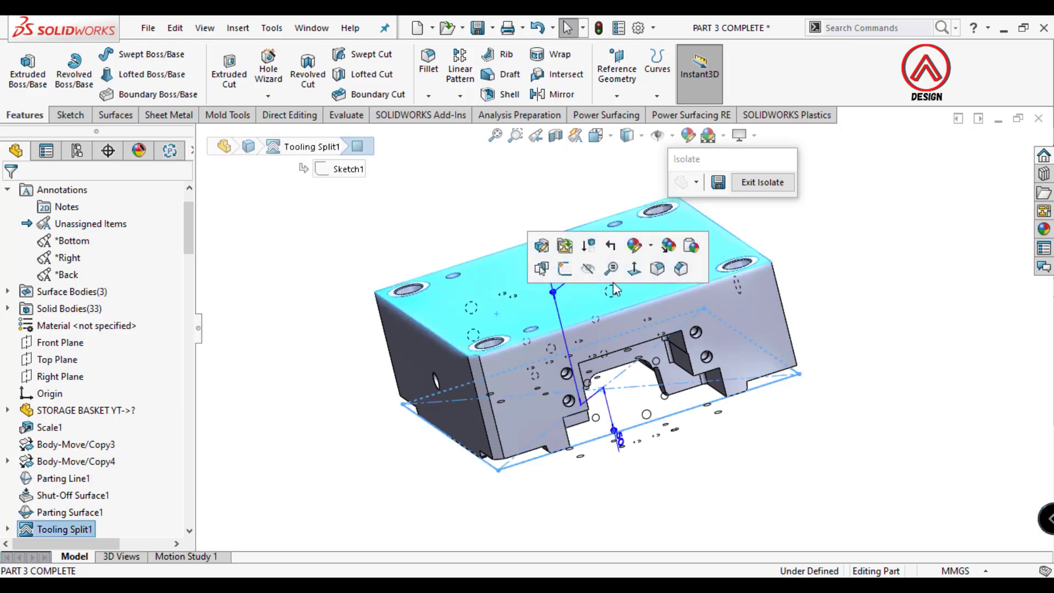
click(631, 270)
click(67, 116)
click(21, 69)
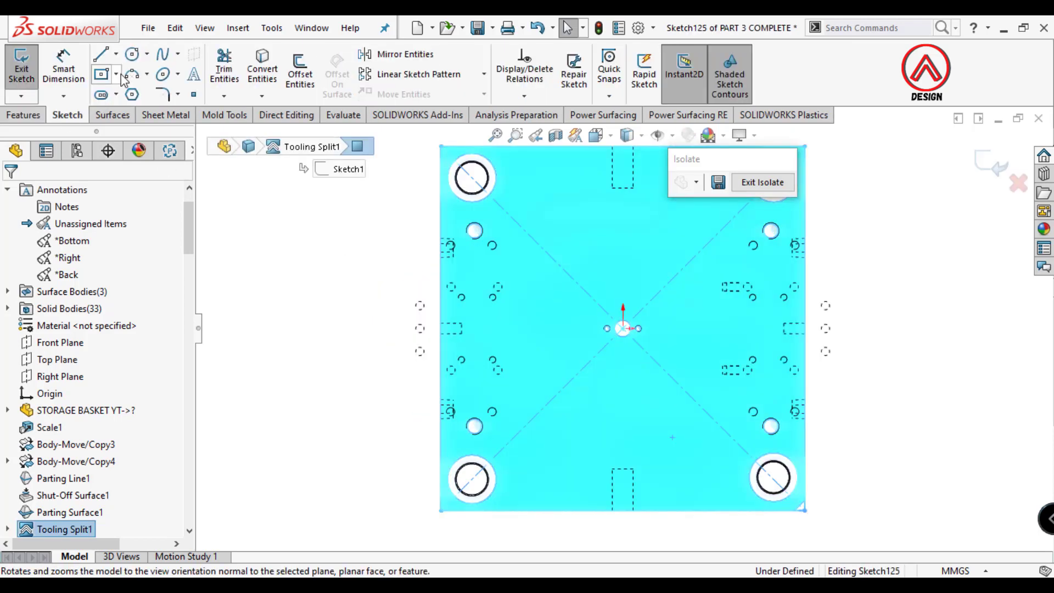
click(101, 73)
scroll(625, 328, up, 3)
click(623, 328)
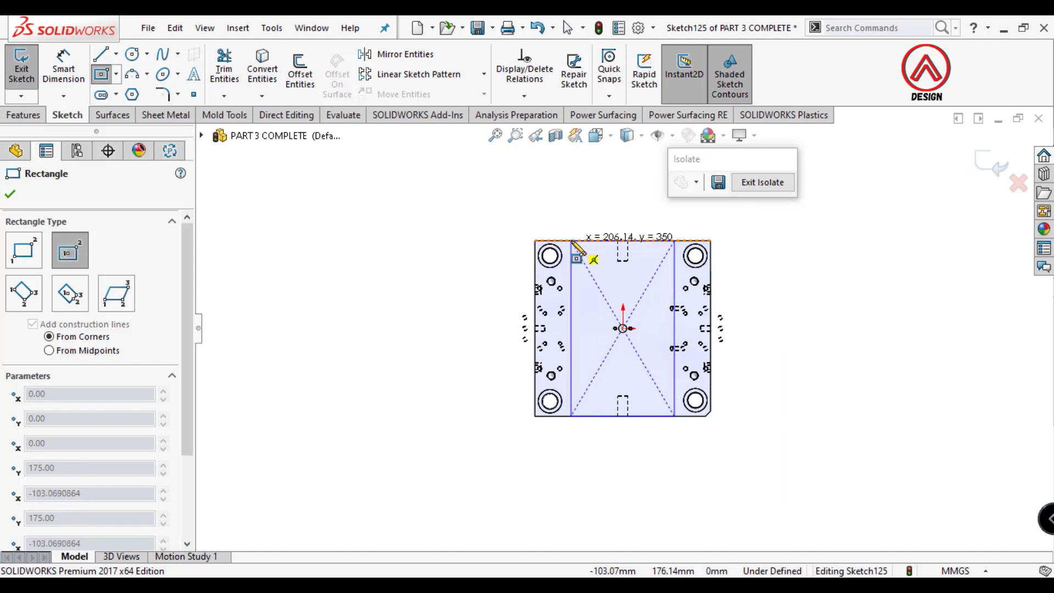
click(502, 240)
Dimension the rectangle 400 mm wide by 350 mm high
key(d)
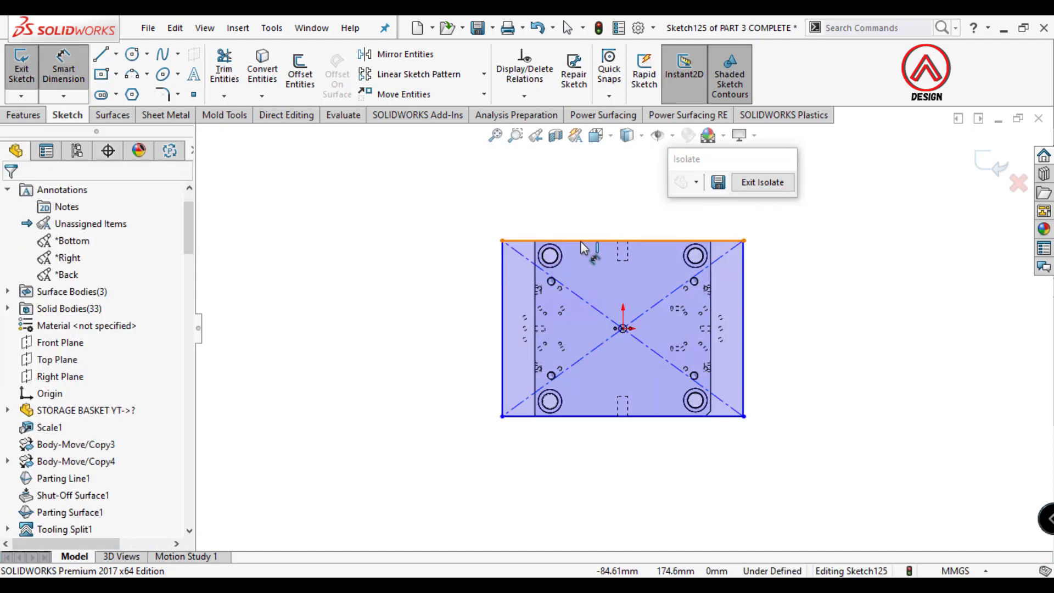
click(583, 244)
click(640, 195)
text(400)
key(Return)
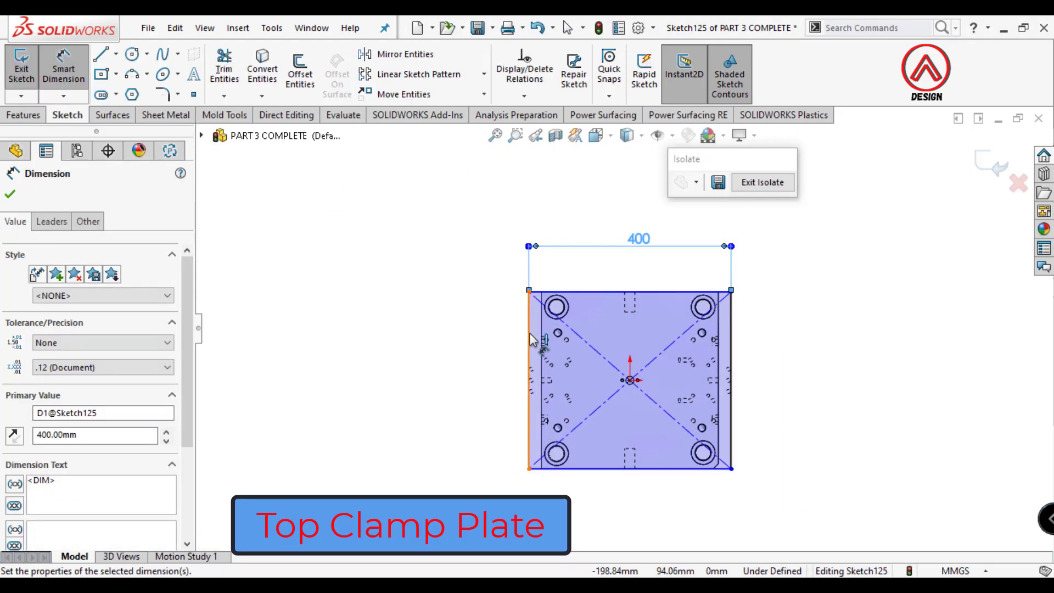
click(530, 340)
click(486, 351)
text(350)
key(Return)
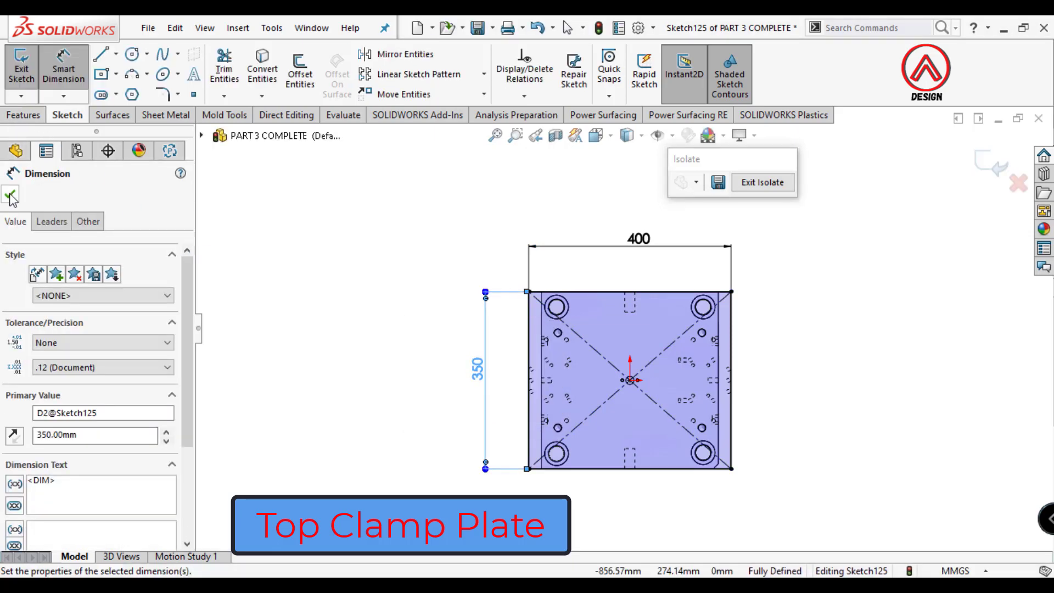
click(10, 195)
Extrude the rectangle 30 mm as a separate body, Merge result unchecked
click(24, 114)
click(28, 69)
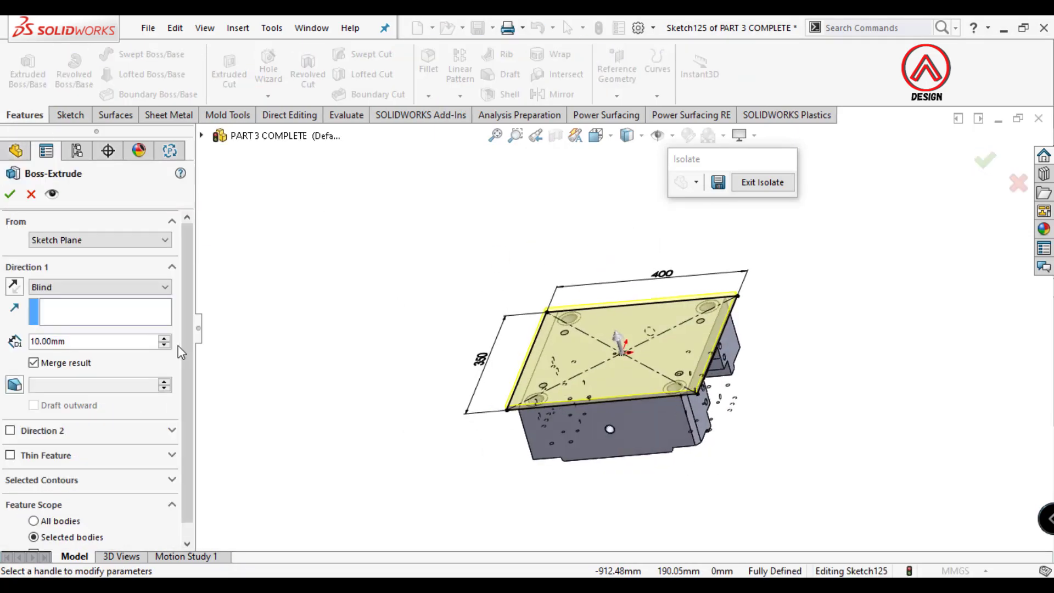
text(30)
click(39, 365)
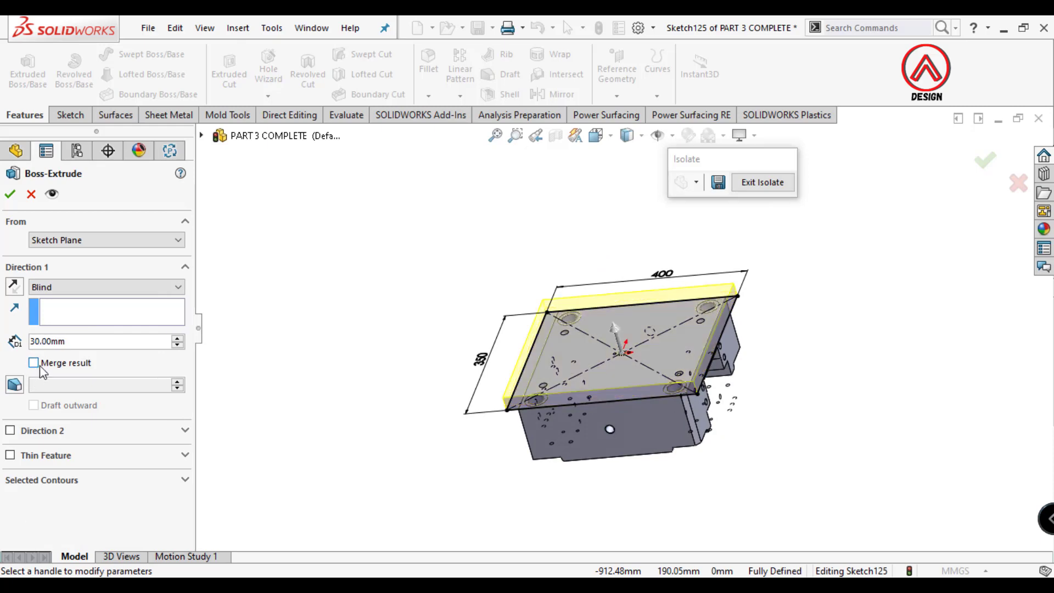
click(10, 195)
middle_drag(604, 340, 741, 337)
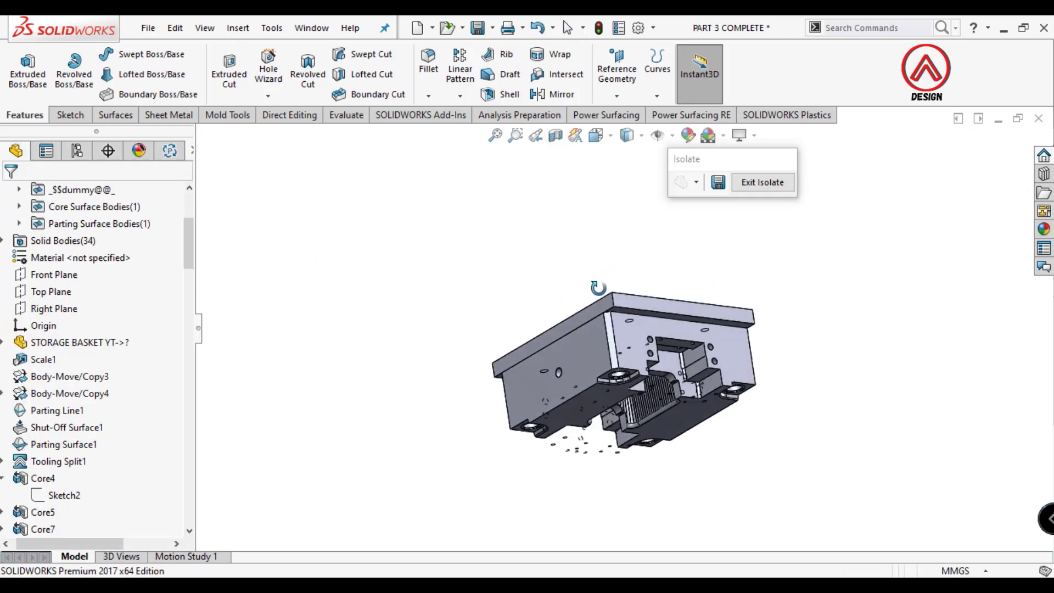
Choose a counterbore hole type for the top clamp plate's top face
click(742, 337)
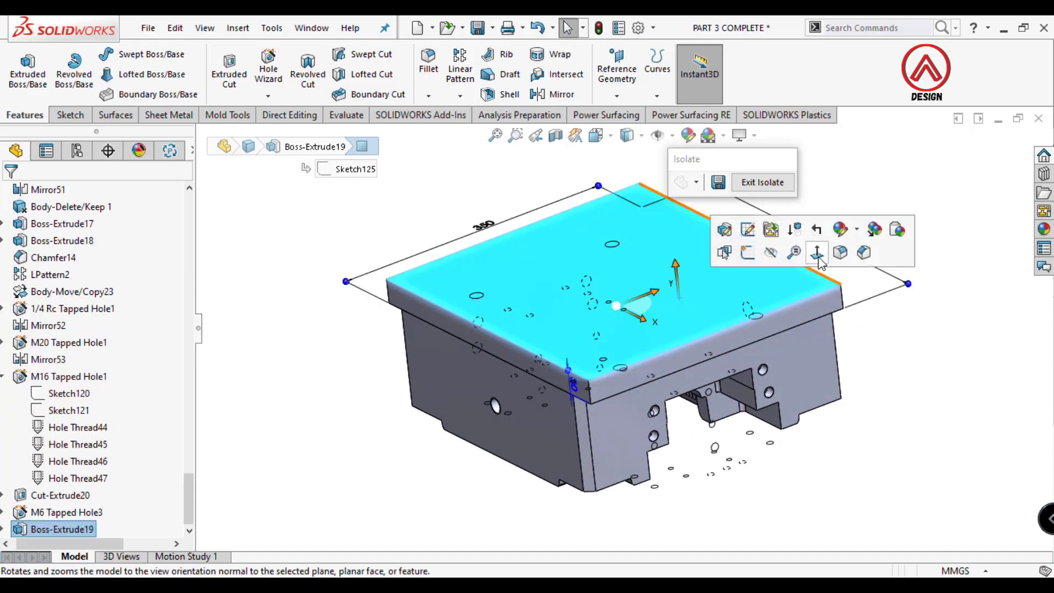
click(817, 252)
click(268, 72)
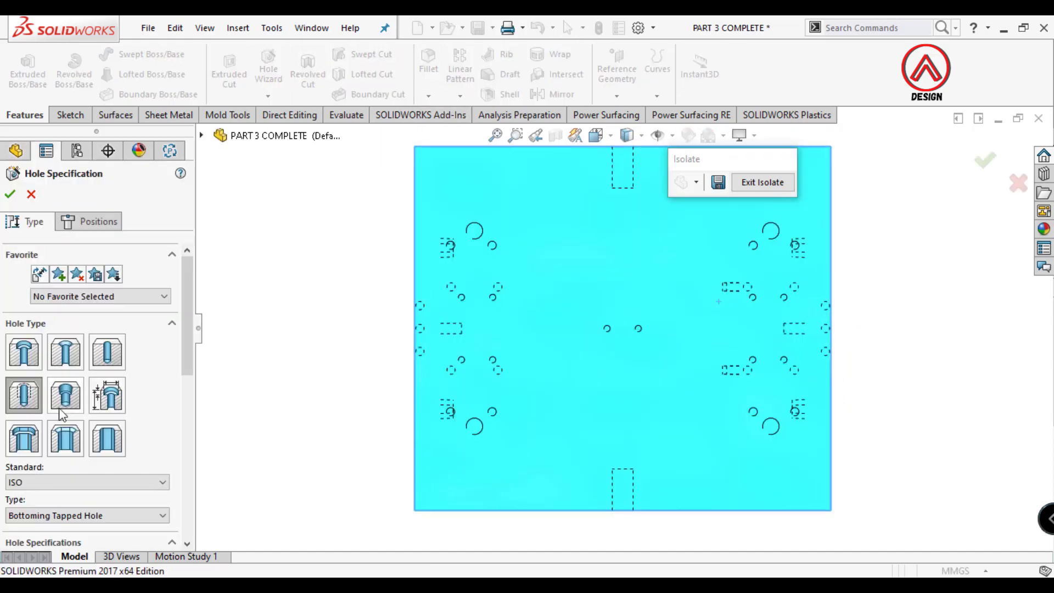
click(109, 399)
scroll(187, 412, down, 2)
scroll(173, 373, up, 2)
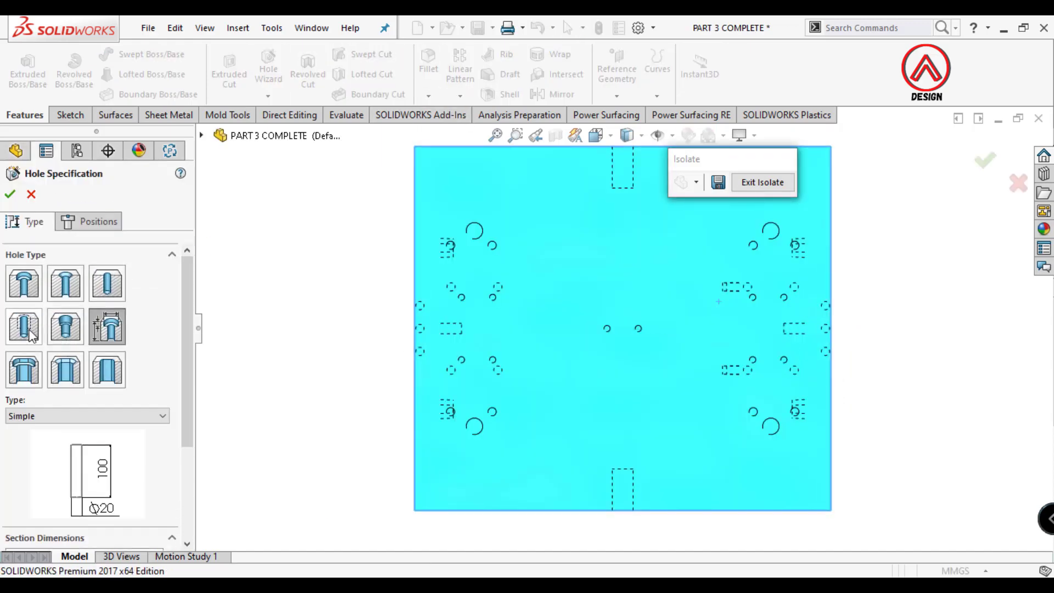
click(24, 283)
scroll(176, 419, down, 3)
Set ISO 4762 hex socket head, M16, Up To Next, with head clearance
click(91, 371)
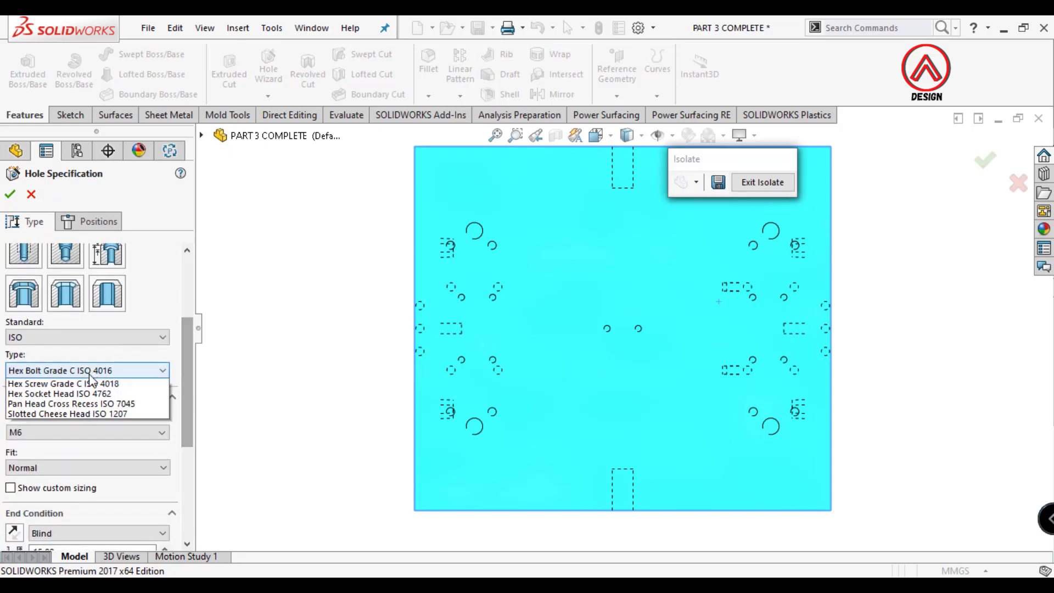
click(60, 393)
click(88, 432)
click(55, 512)
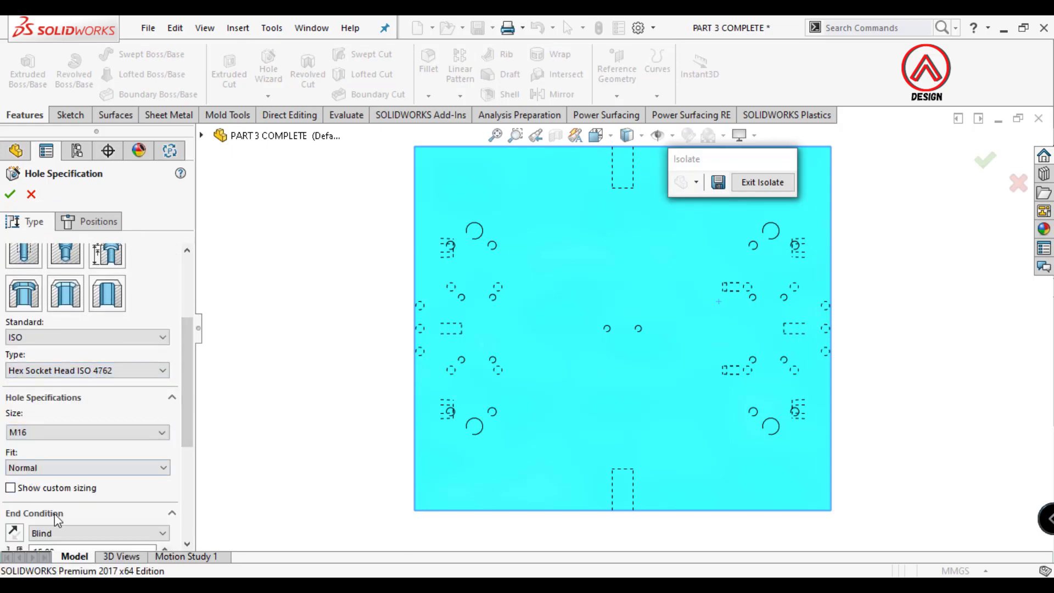
scroll(55, 512, down, 2)
scroll(60, 440, down, 2)
click(70, 350)
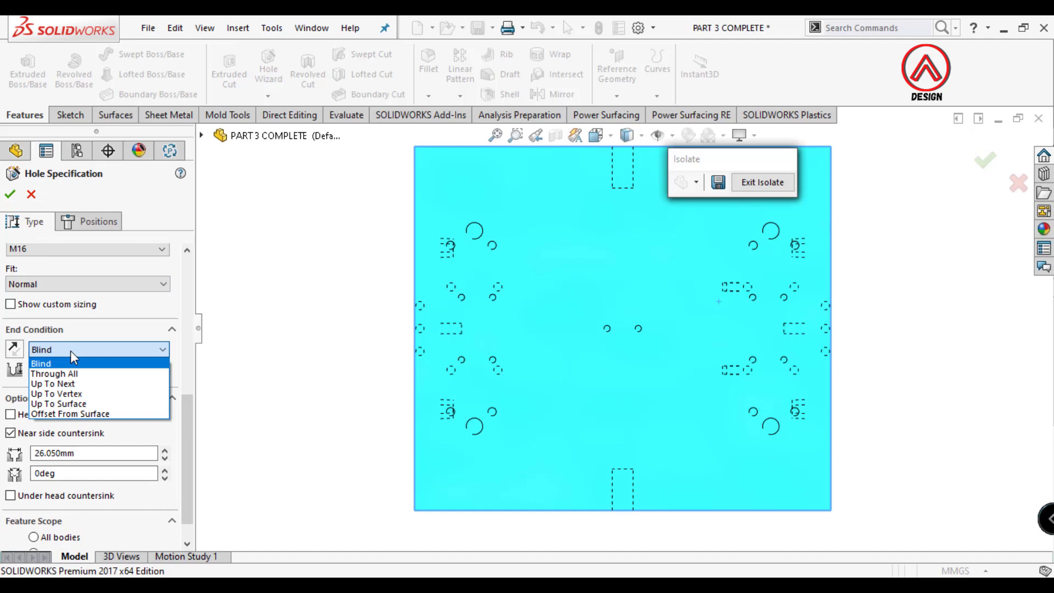
click(73, 384)
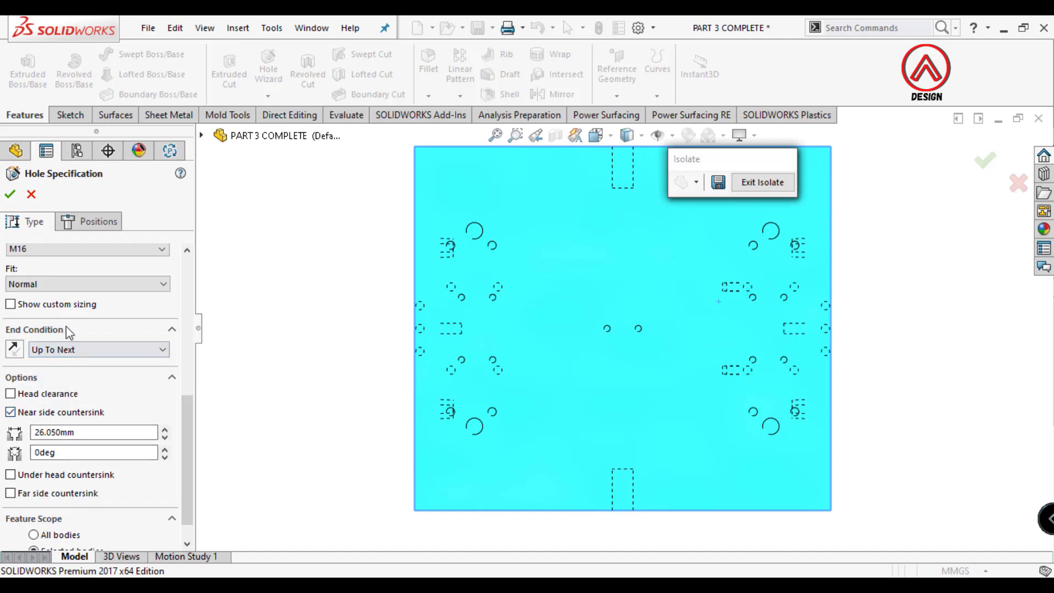
click(10, 394)
click(96, 221)
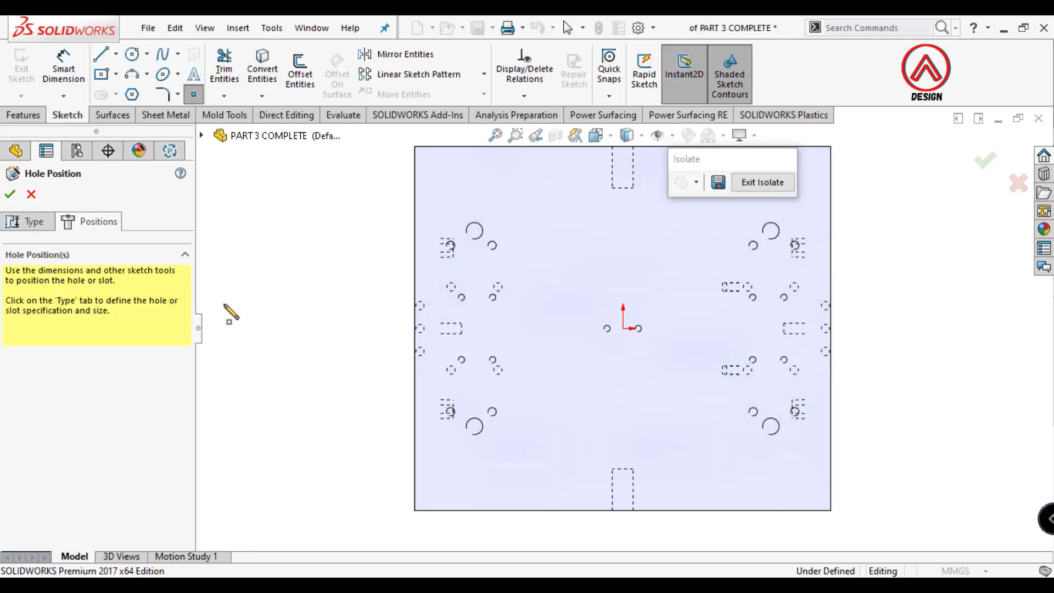
Place the four M16 hole points over the existing corner holes and confirm
click(629, 243)
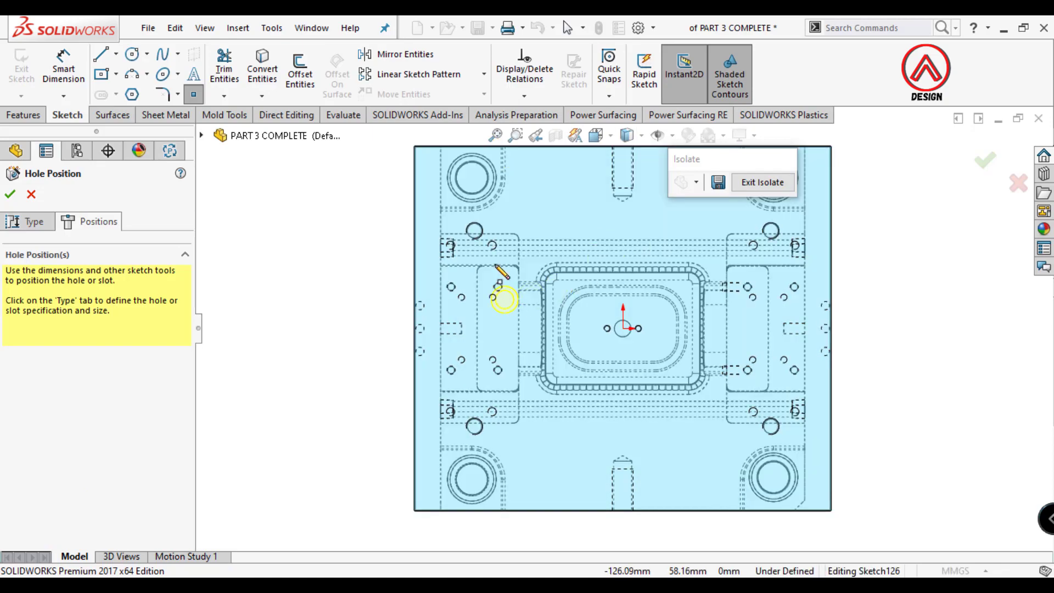
scroll(496, 268, down, 3)
click(486, 215)
scroll(483, 211, up, 3)
scroll(586, 422, down, 3)
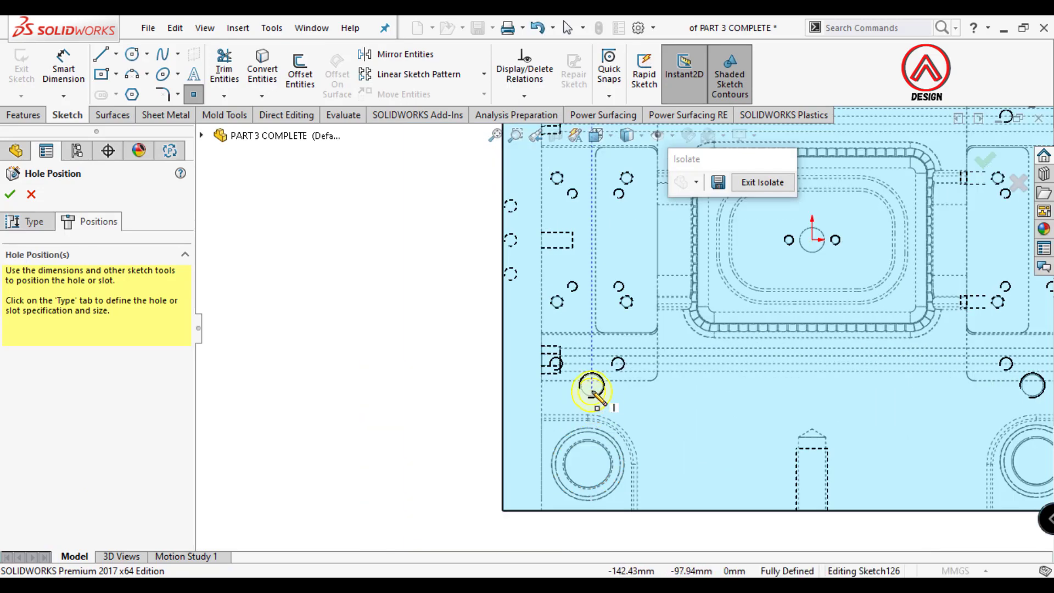
click(591, 387)
scroll(631, 401, up, 3)
scroll(805, 360, down, 3)
click(765, 351)
scroll(768, 354, up, 3)
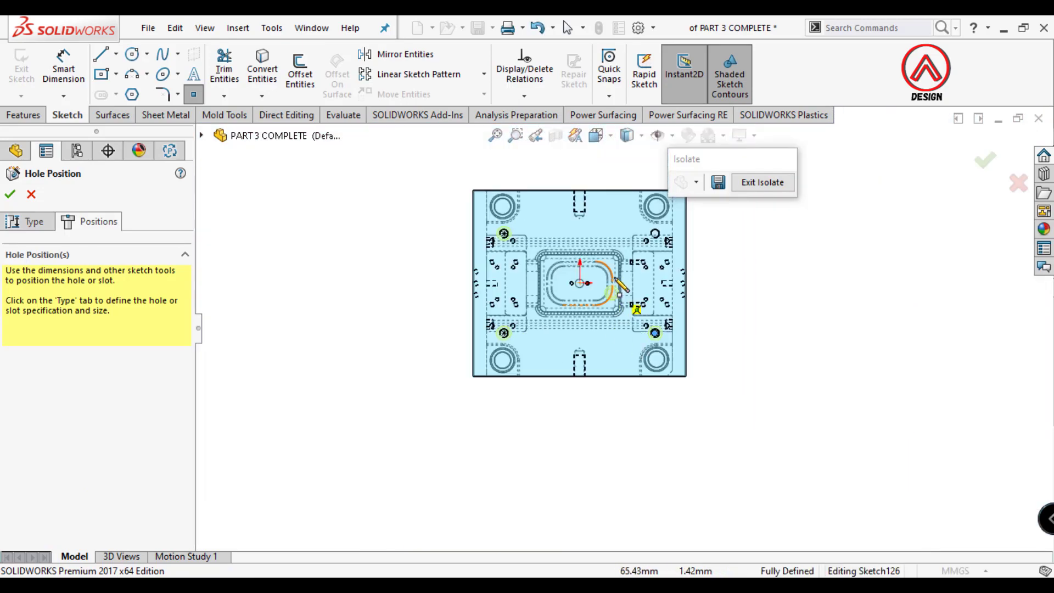
scroll(643, 231, down, 3)
click(672, 240)
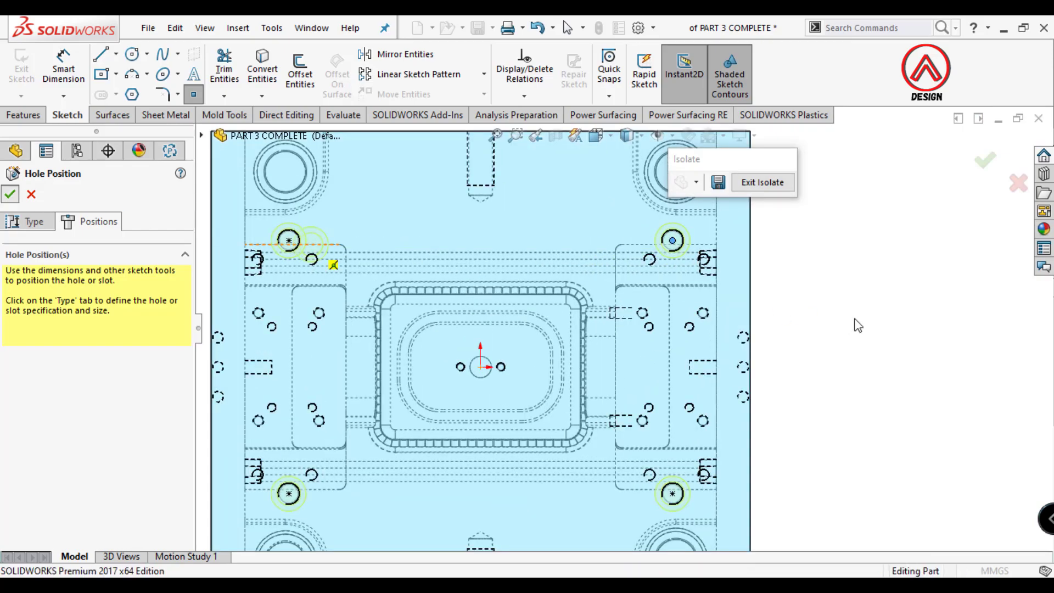
click(986, 159)
mouse_move(710, 405)
middle_down()
mouse_move(516, 390)
mouse_move(487, 407)
mouse_move(541, 400)
mouse_move(532, 400)
middle_up()
scroll(517, 390, down, 3)
From Top view, select the clamp plate's top face and choose a legacy counterbored hole
click(595, 135)
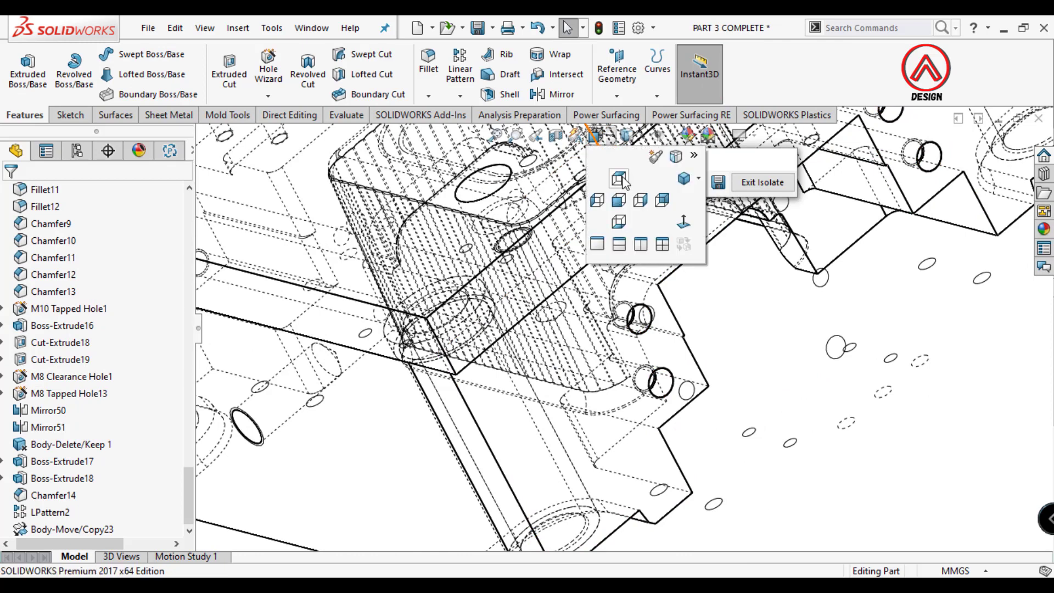
click(619, 179)
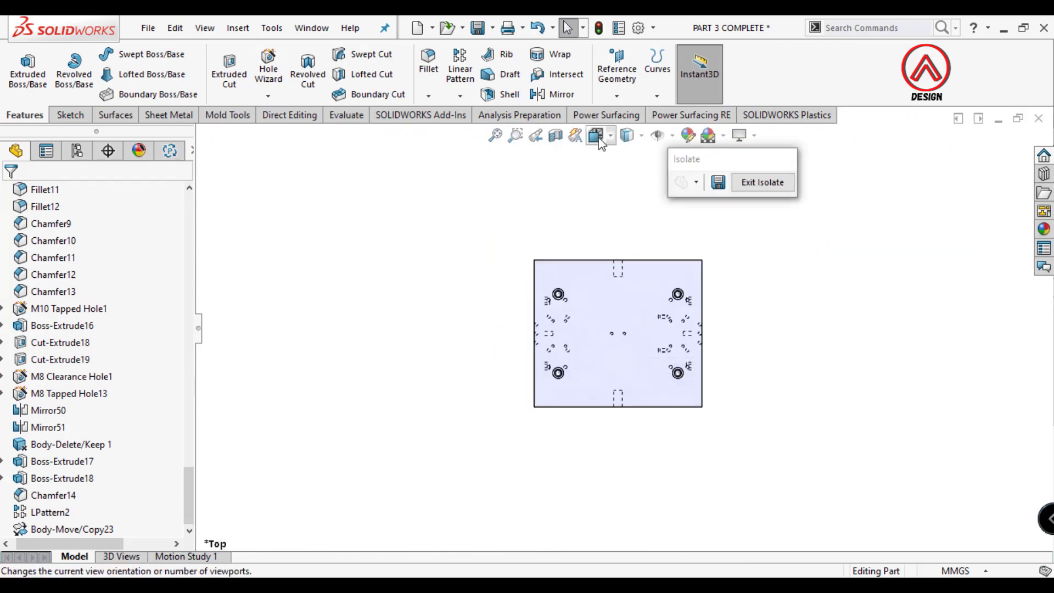
click(630, 313)
click(67, 115)
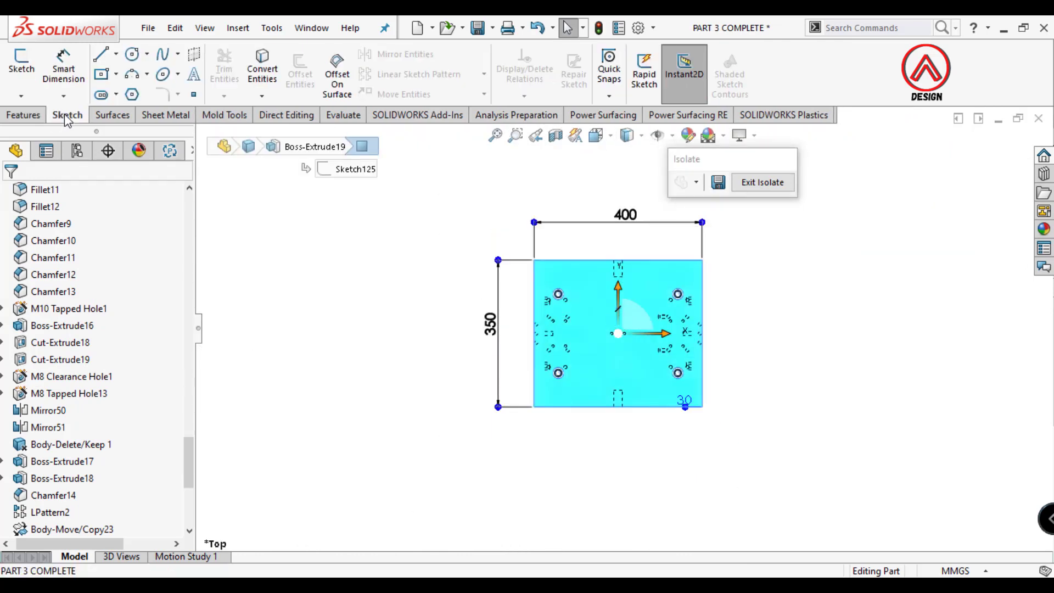
click(24, 115)
click(268, 68)
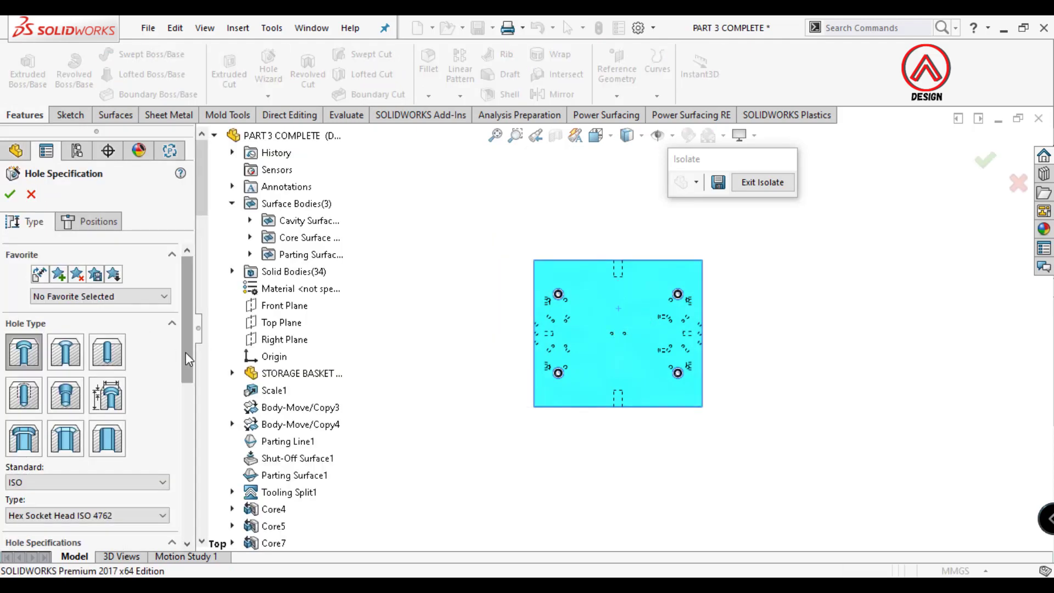
scroll(117, 304, down, 2)
click(116, 301)
click(75, 316)
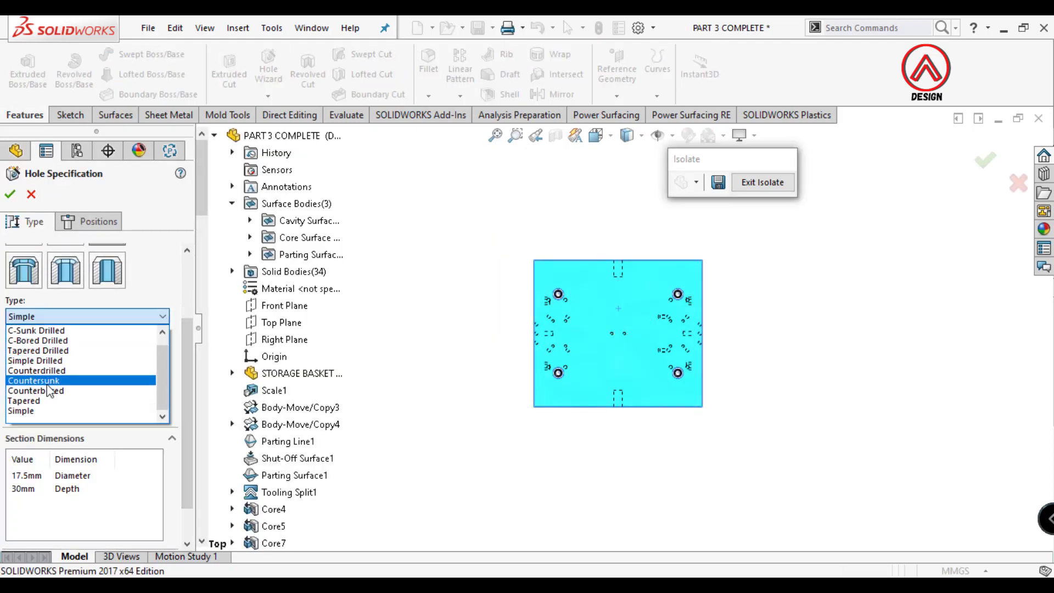
click(55, 376)
Set a Ø42 bore with a Ø100 × 5 mm counterbore and its end condition
scroll(146, 447, down, 1)
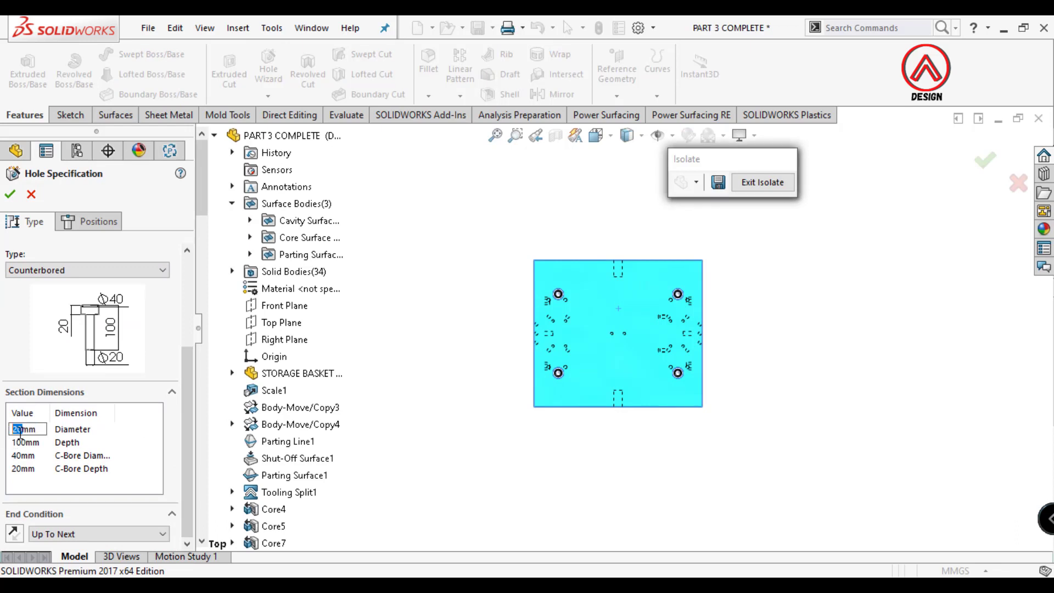
text(42)
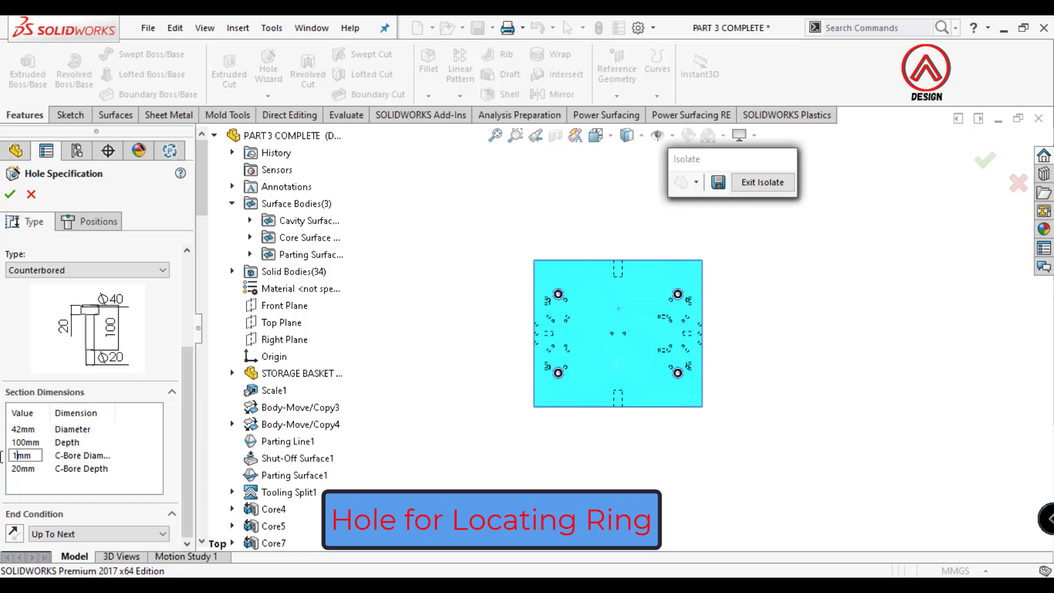
click(21, 469)
text(5)
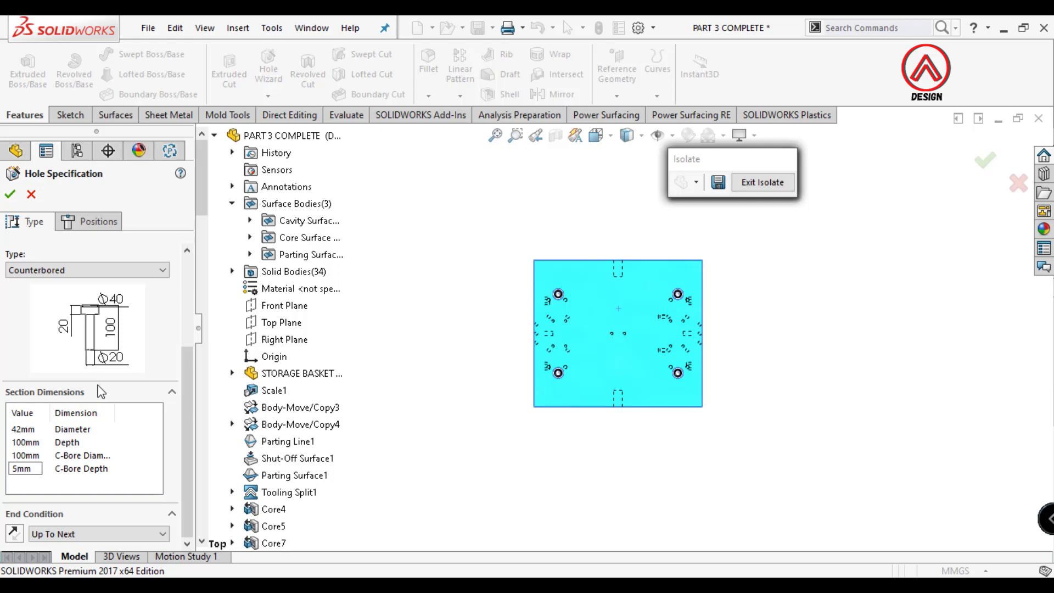
click(102, 535)
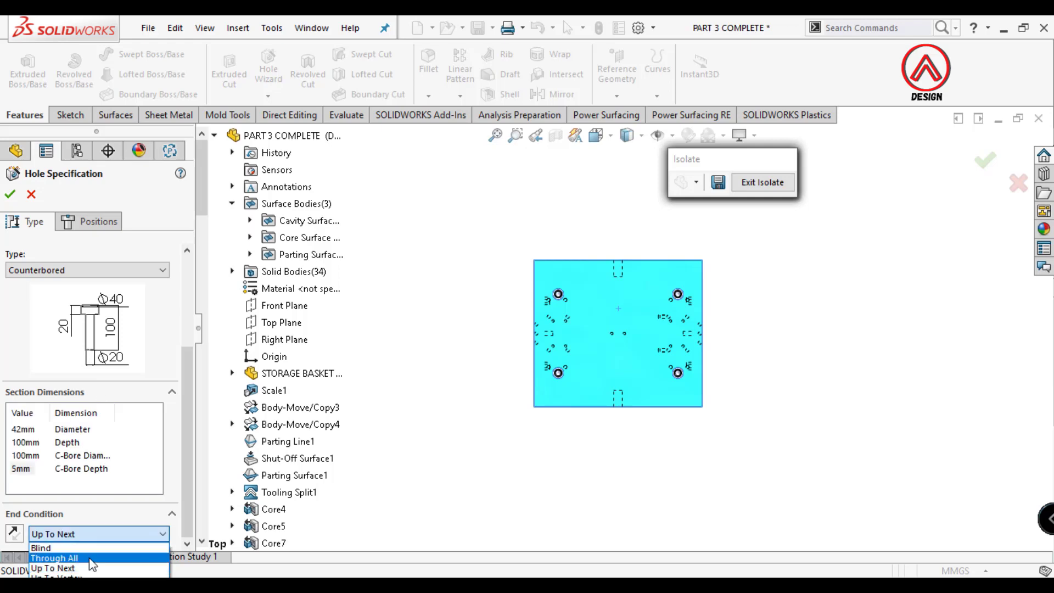
click(89, 221)
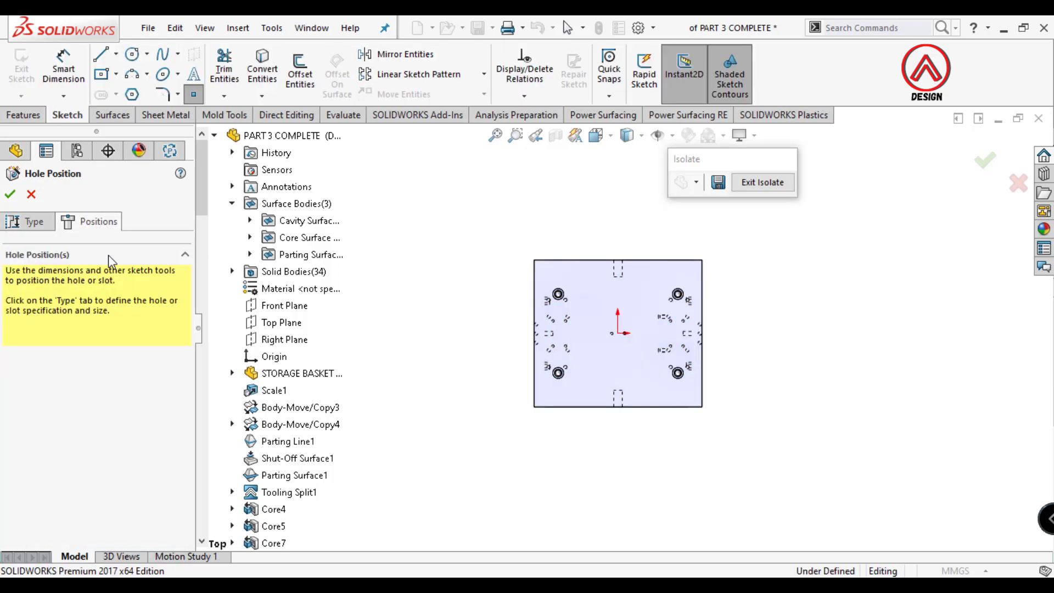
Orbit to inspect the new counterbore, then return to Top view
scroll(669, 335, down, 5)
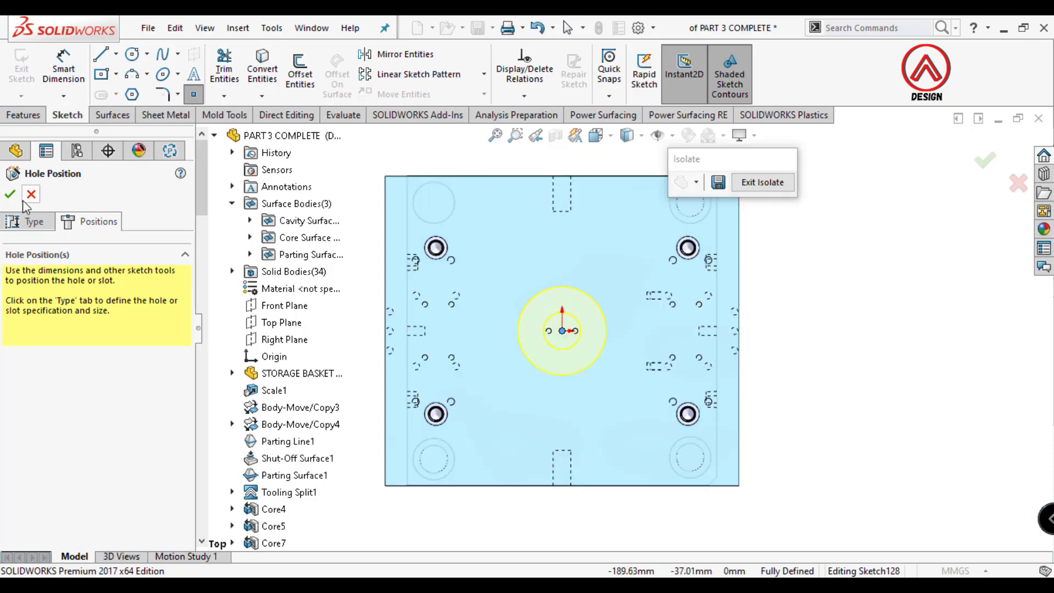
scroll(565, 376, down, 2)
middle_drag(565, 377, 551, 258)
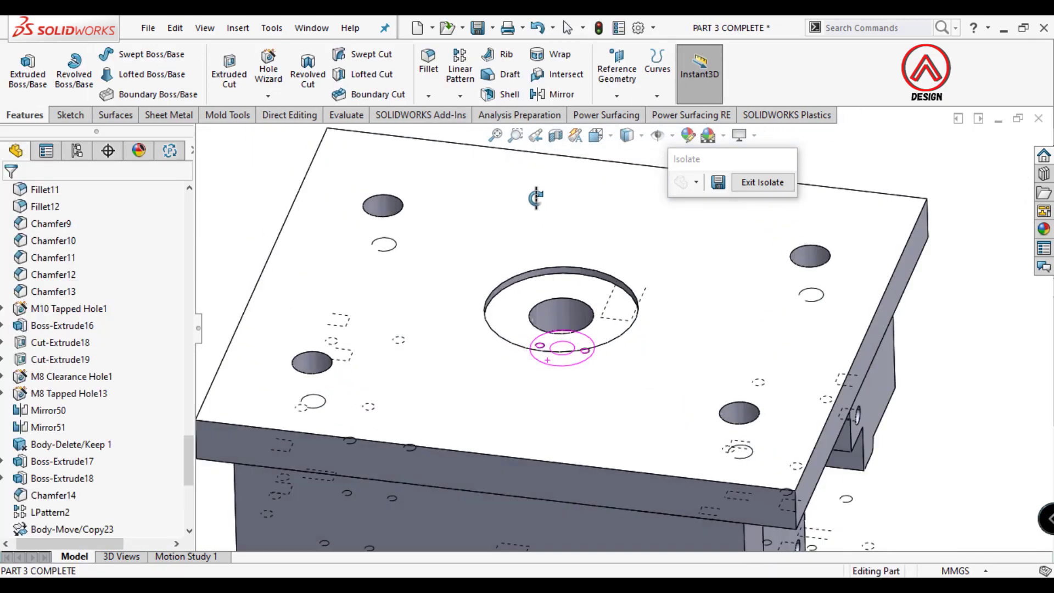
click(596, 135)
click(631, 208)
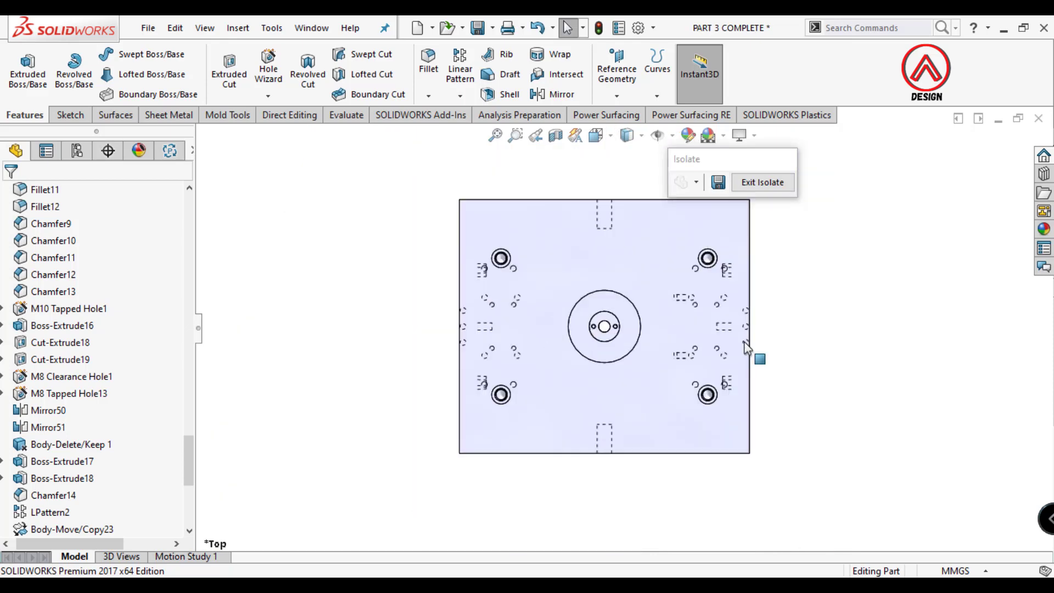
scroll(564, 325, down, 3)
Start an M6 tapped hole on the counterbore floor
click(442, 328)
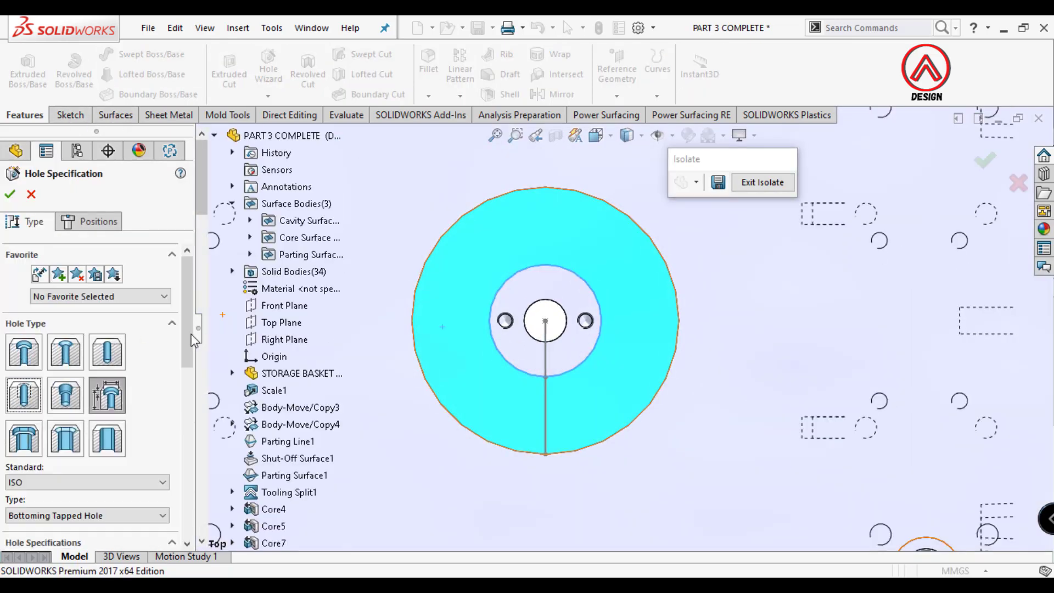
click(87, 352)
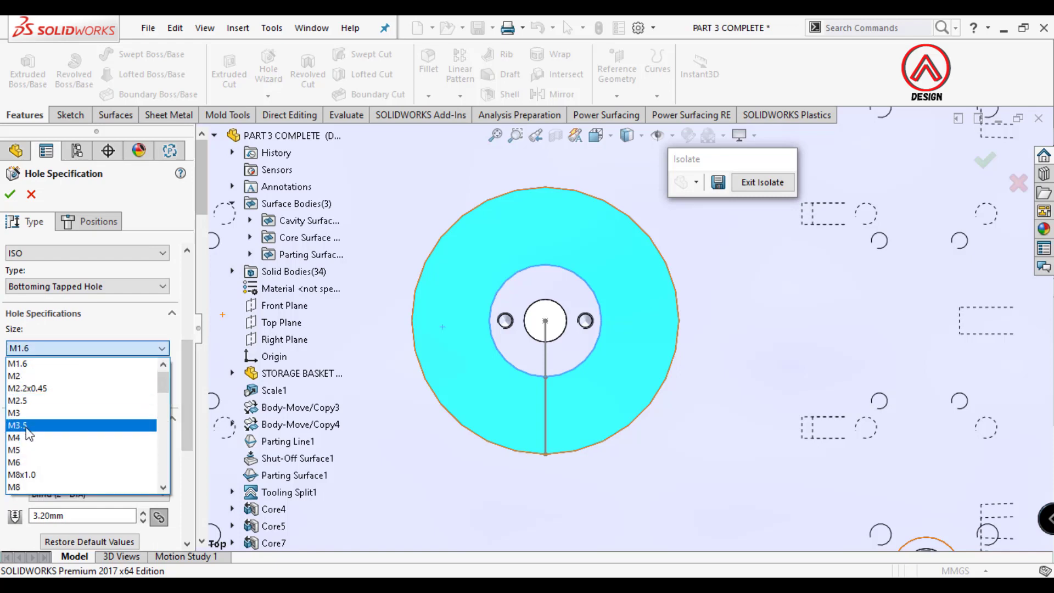
click(24, 464)
click(104, 228)
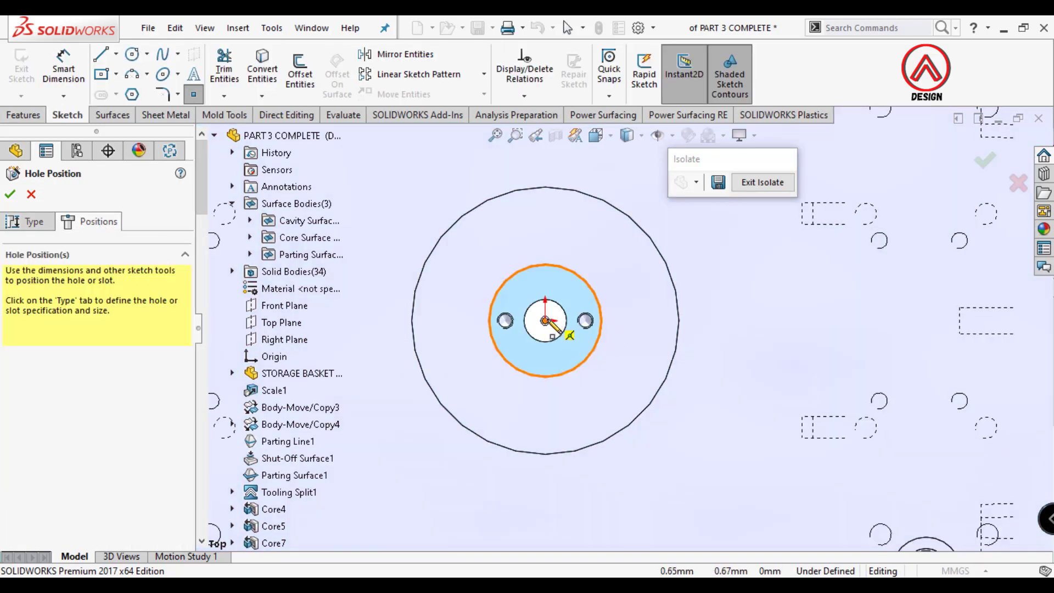
Sketch a construction circle at the hole centre and dimension it Ø85 mm
click(132, 54)
click(546, 321)
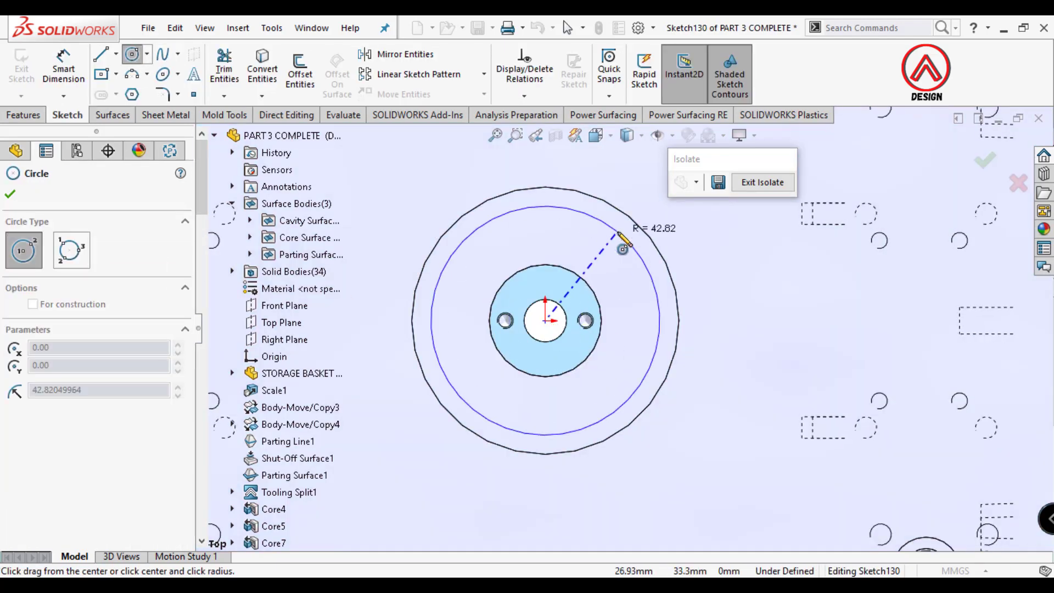
click(545, 220)
click(60, 467)
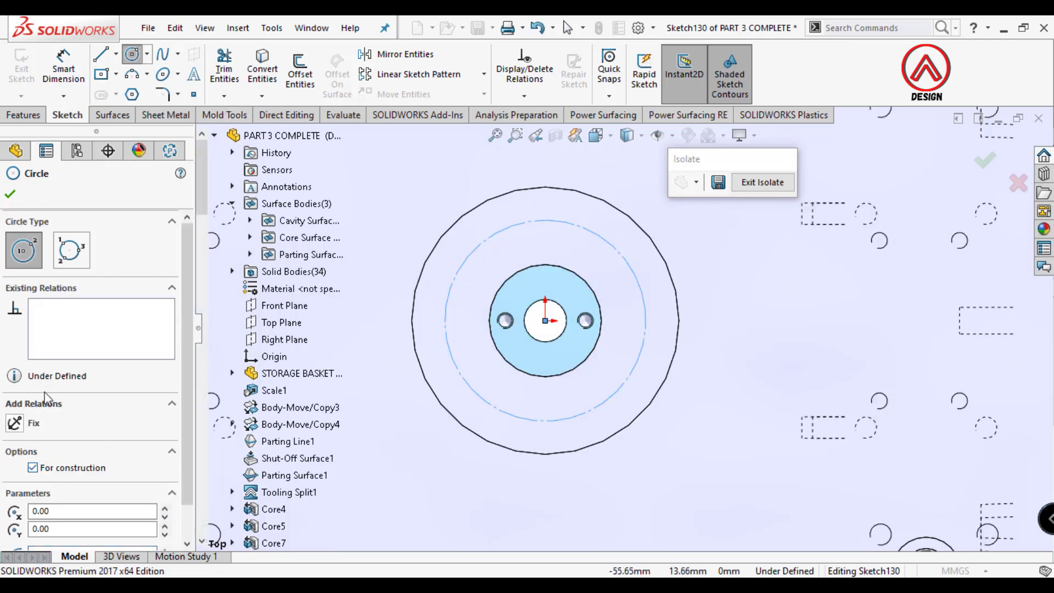
click(63, 69)
click(616, 250)
scroll(659, 228, up, 2)
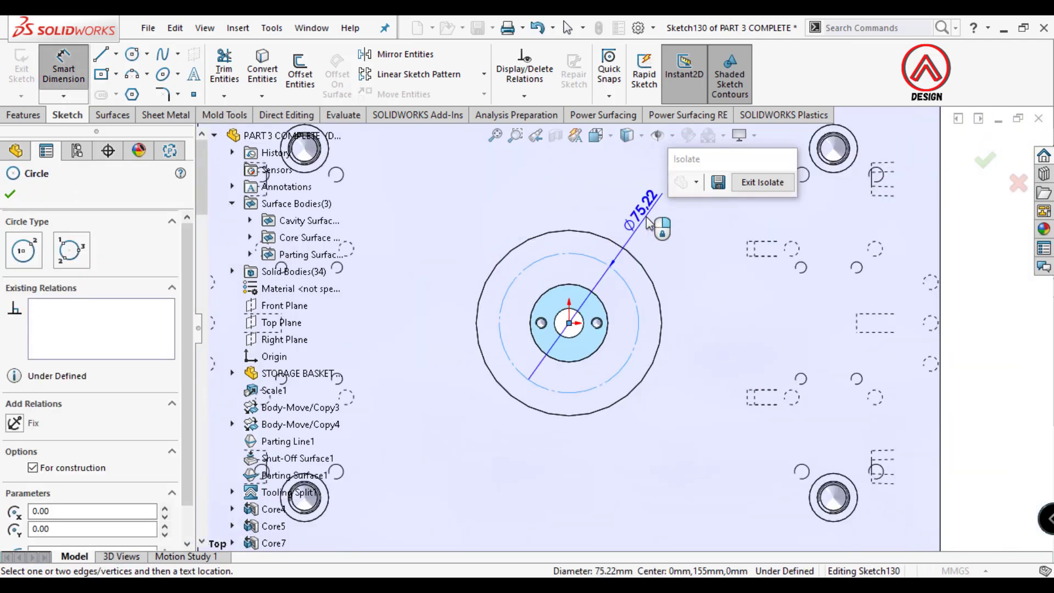
click(656, 230)
text(85)
key(Return)
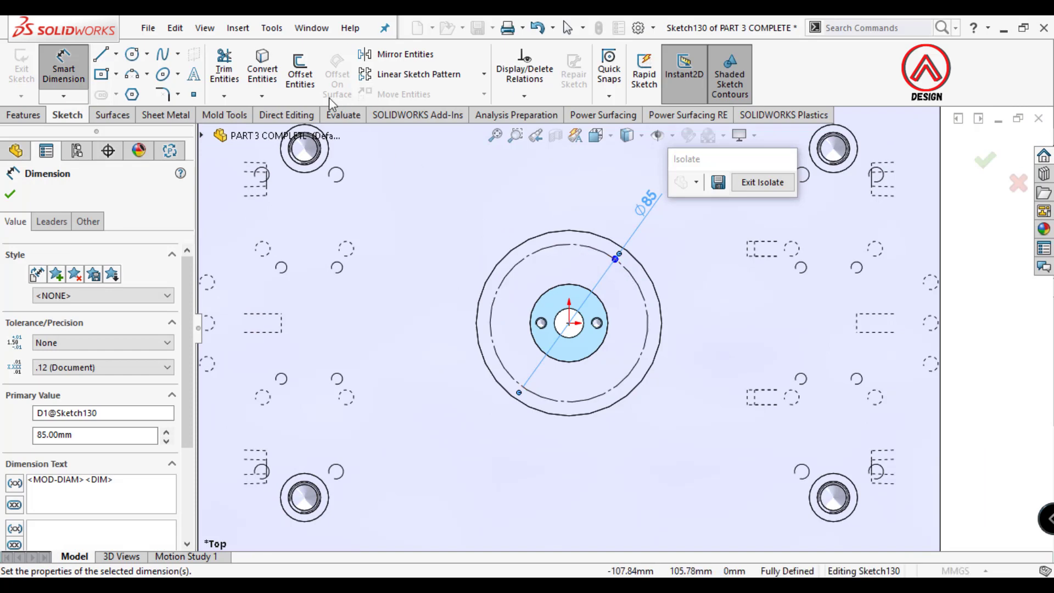
Segment the Ø85 circle into two opposite hole points and view it normal to the plate
click(272, 28)
mouse_move(307, 473)
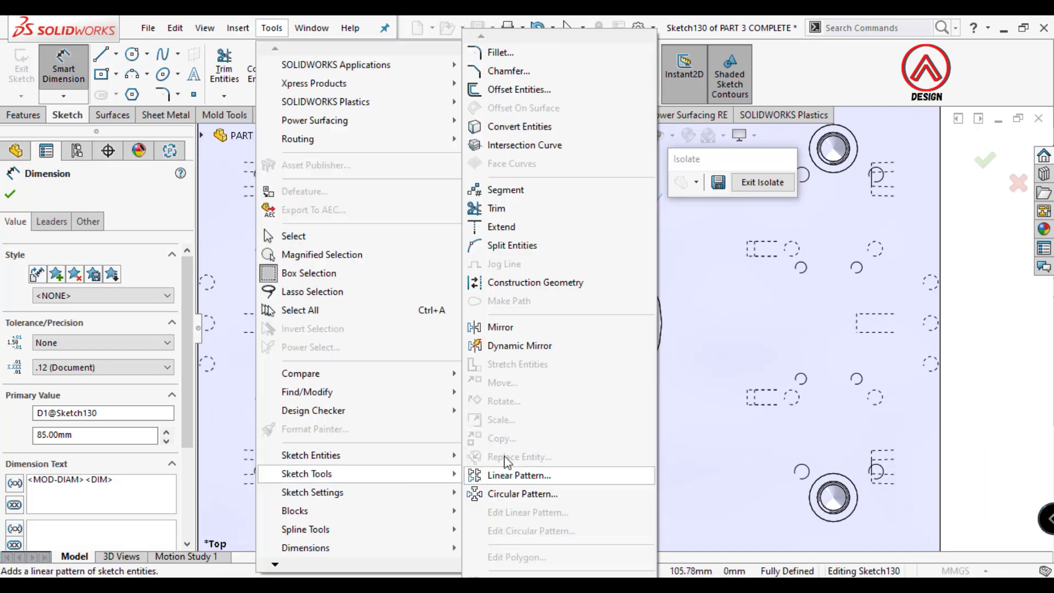
click(503, 191)
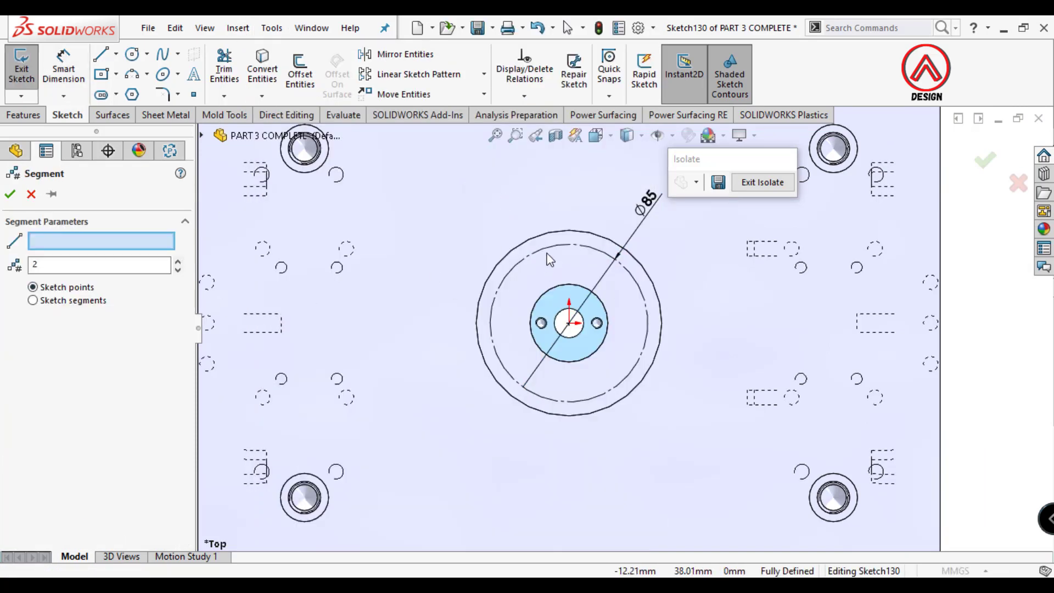
click(9, 195)
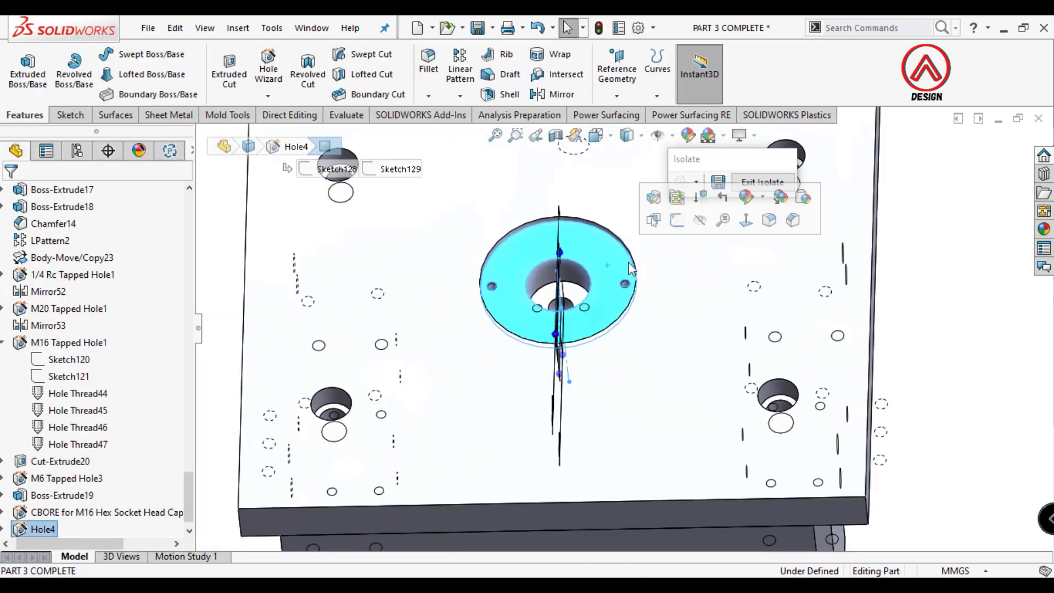
click(746, 219)
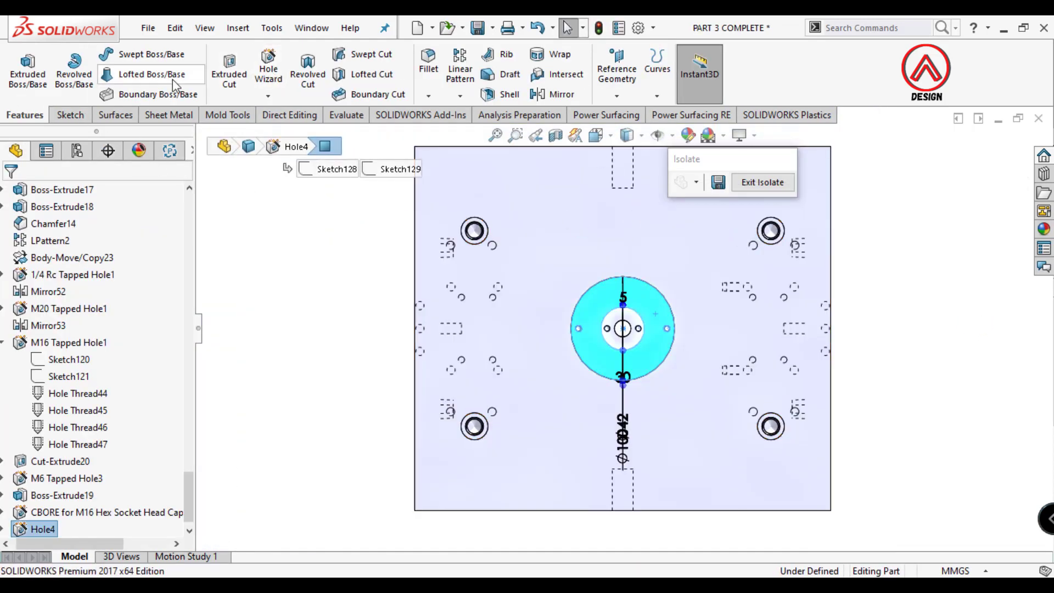
Sketch concentric outer and inner circles on the counterbore floor
click(70, 115)
click(21, 68)
click(131, 54)
scroll(600, 299, down, 5)
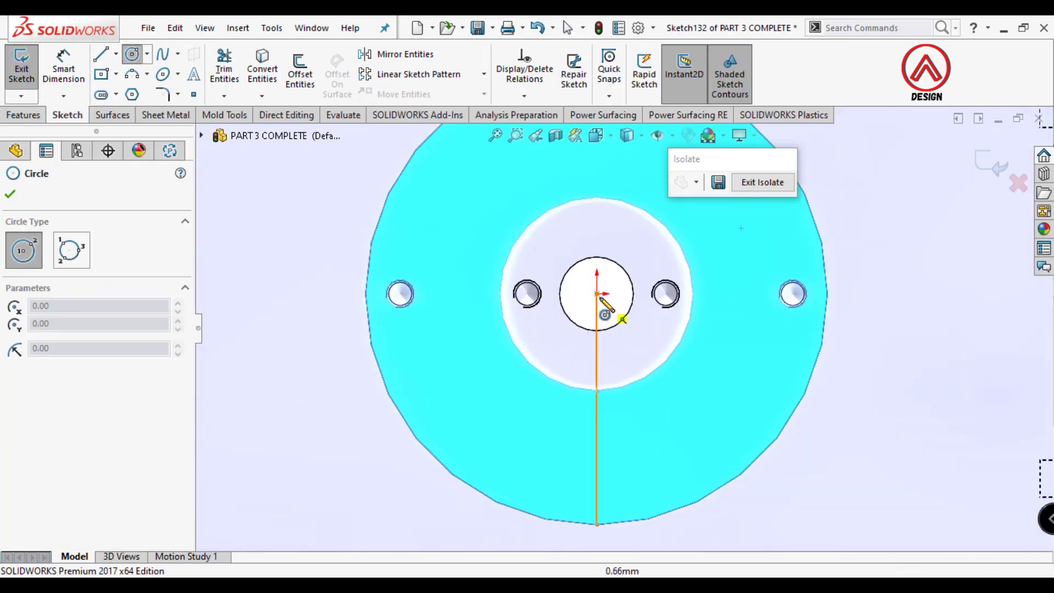
scroll(598, 296, up, 3)
scroll(607, 306, down, 3)
click(661, 415)
click(561, 271)
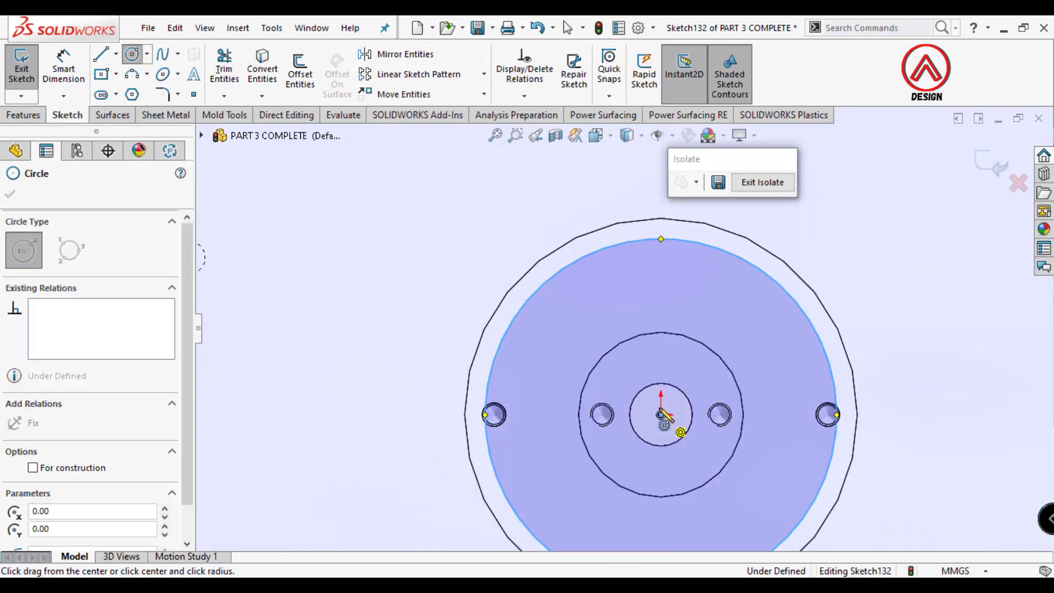
Dimension the ring circles to Ø100 mm outside and Ø70 mm inside
key(d)
scroll(622, 294, up, 3)
click(730, 307)
click(773, 281)
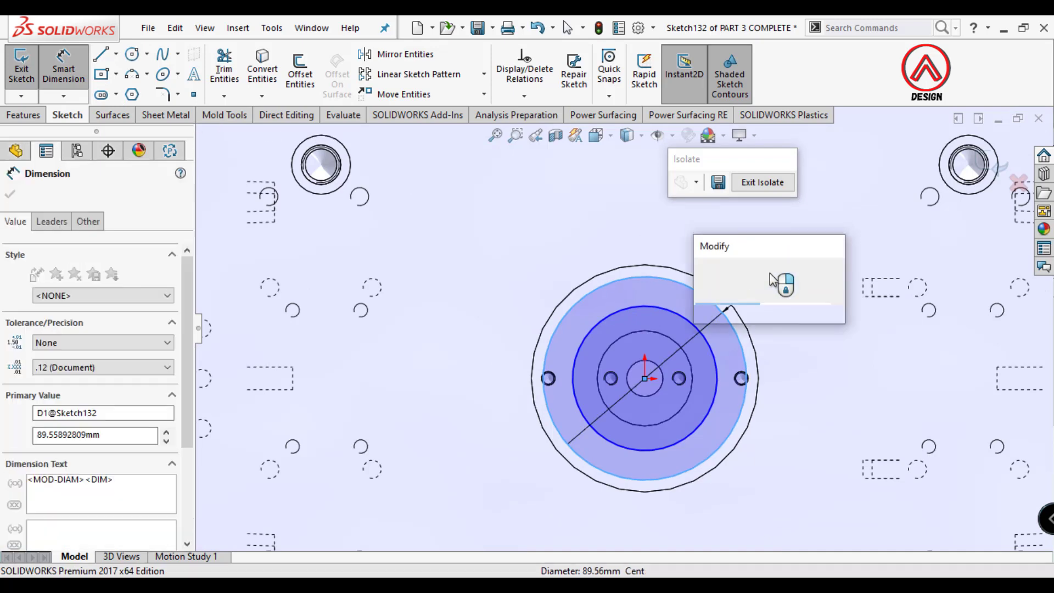
text(100)
key(Return)
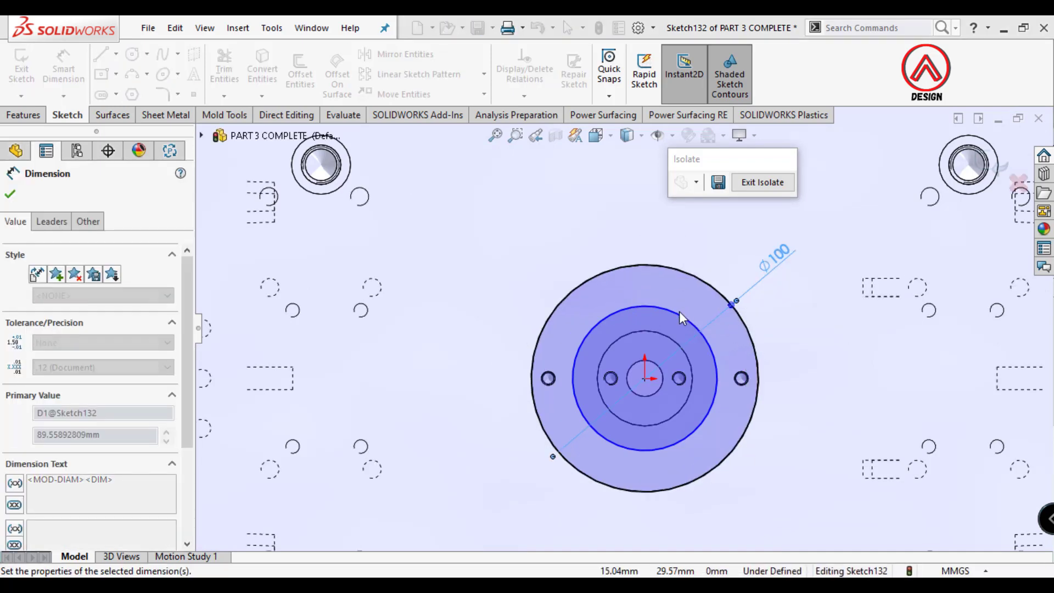
click(683, 316)
click(732, 245)
text(70)
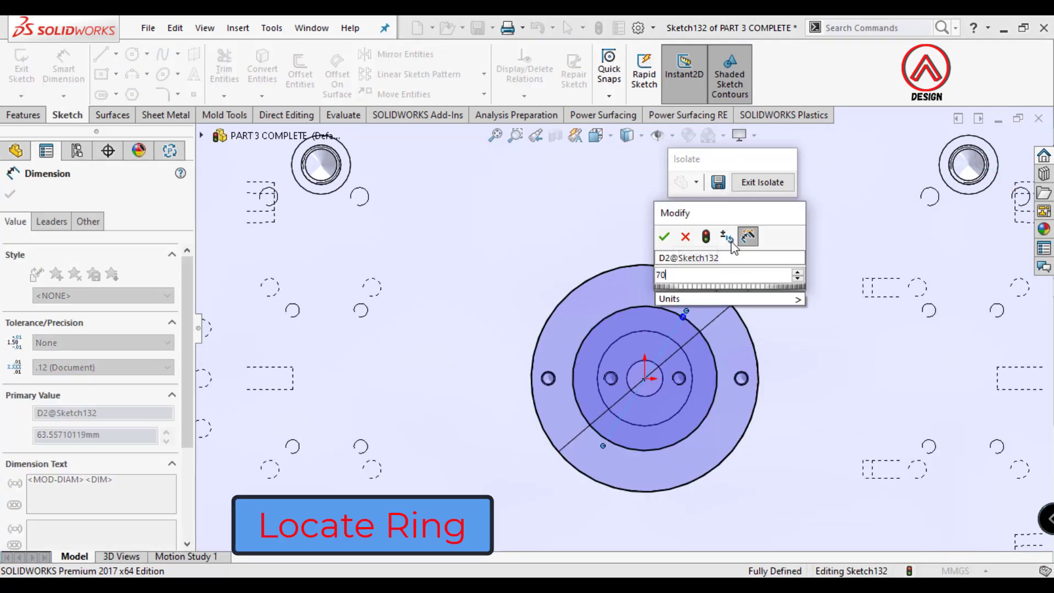
key(Return)
Extrude the ring sketch 15 mm as a boss
key(ctrl+7)
click(25, 115)
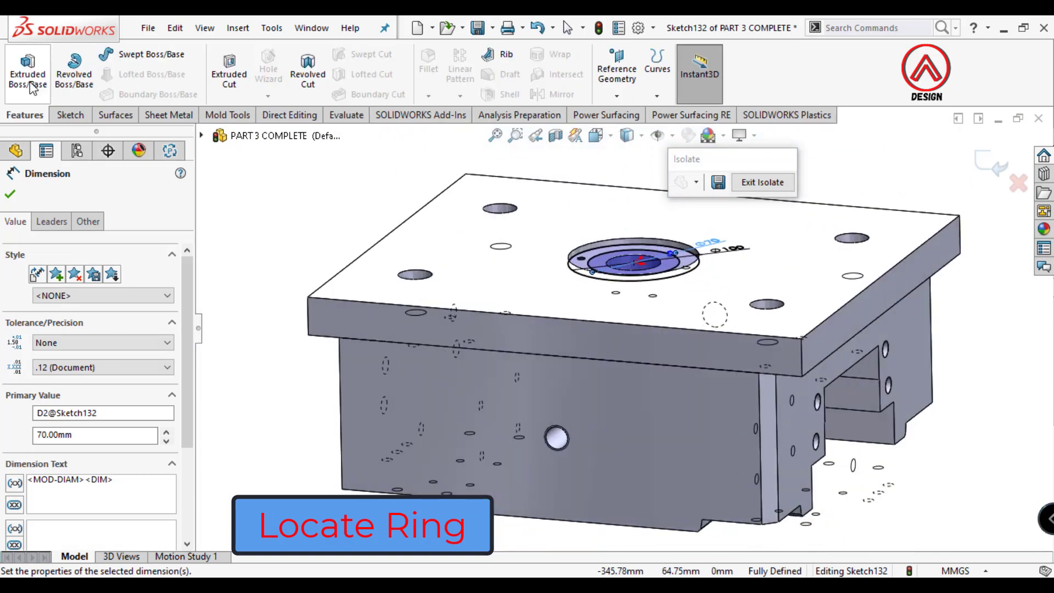
click(32, 88)
text(15.00mm)
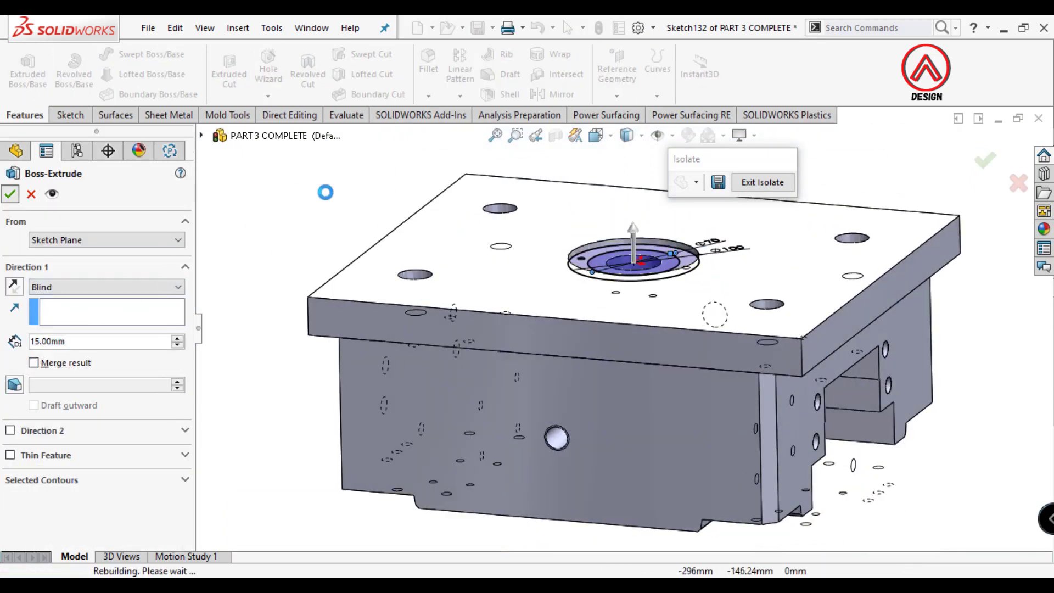
scroll(553, 226, up, 5)
Chamfer the ring's inner and outer edges 1 mm
click(428, 96)
click(448, 132)
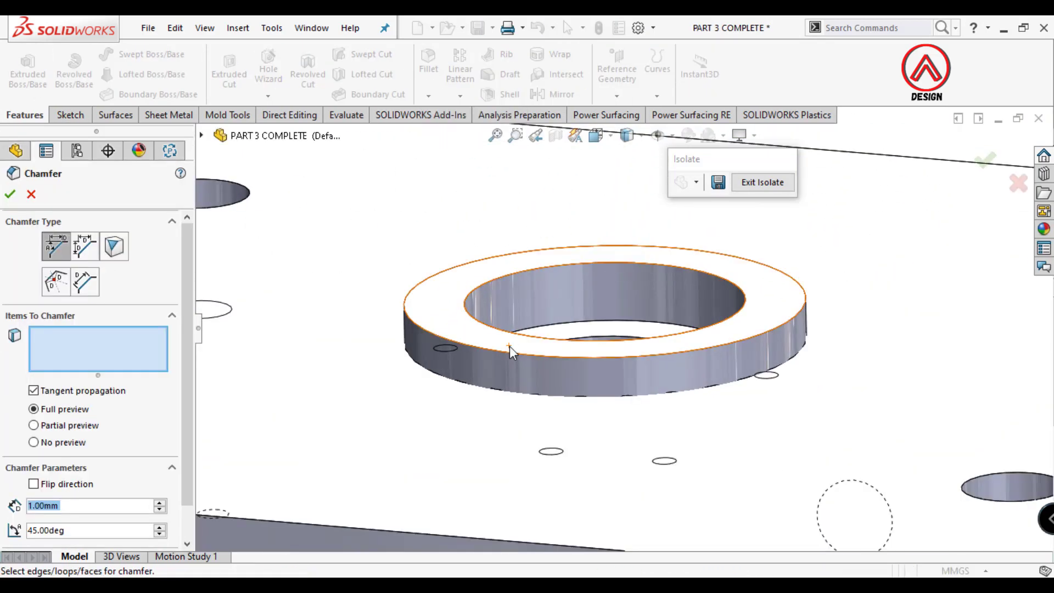
click(458, 352)
click(415, 346)
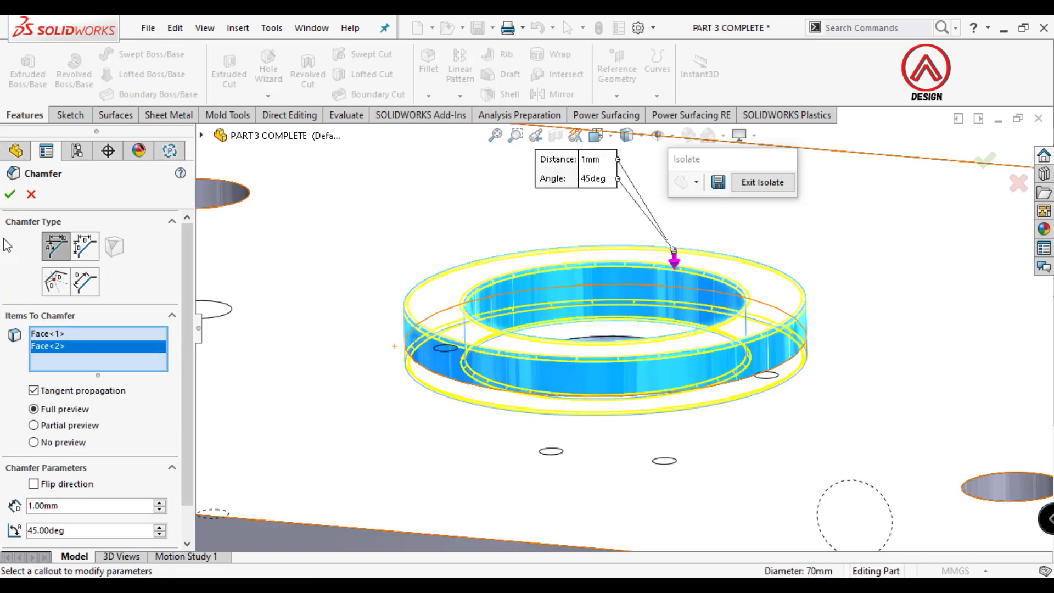
key(Return)
click(449, 289)
click(513, 245)
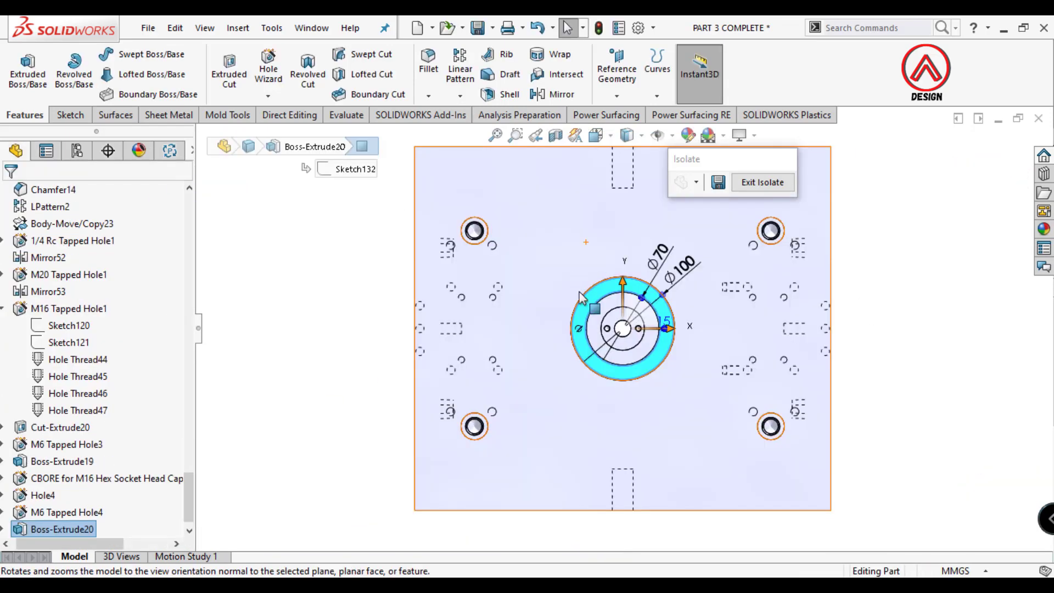
Set up a hex socket head counterbored hole with Up To Next end condition
click(268, 73)
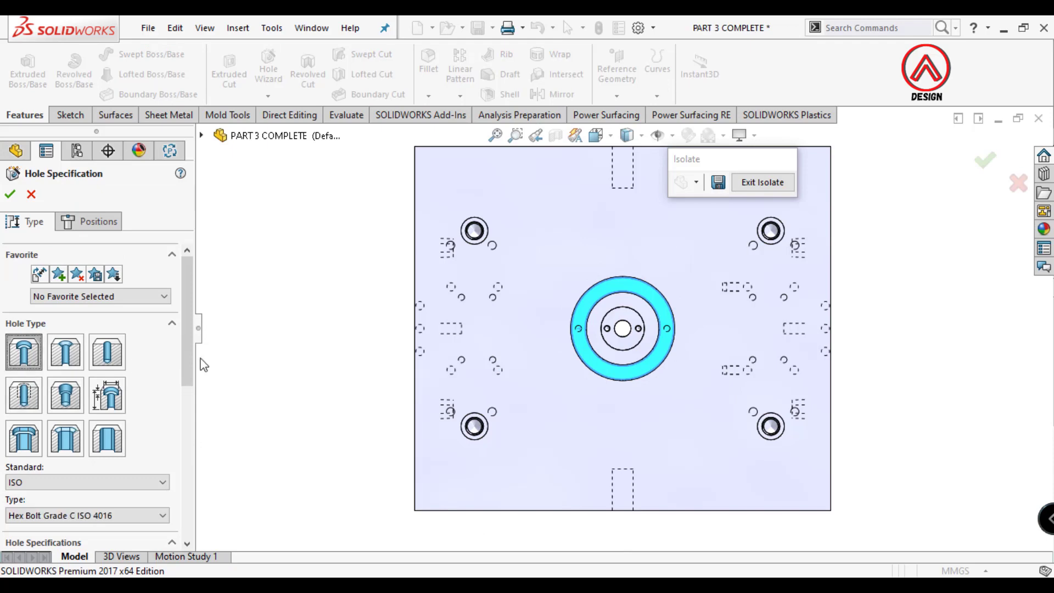
scroll(137, 373, down, 3)
click(116, 378)
click(129, 414)
scroll(185, 423, down, 3)
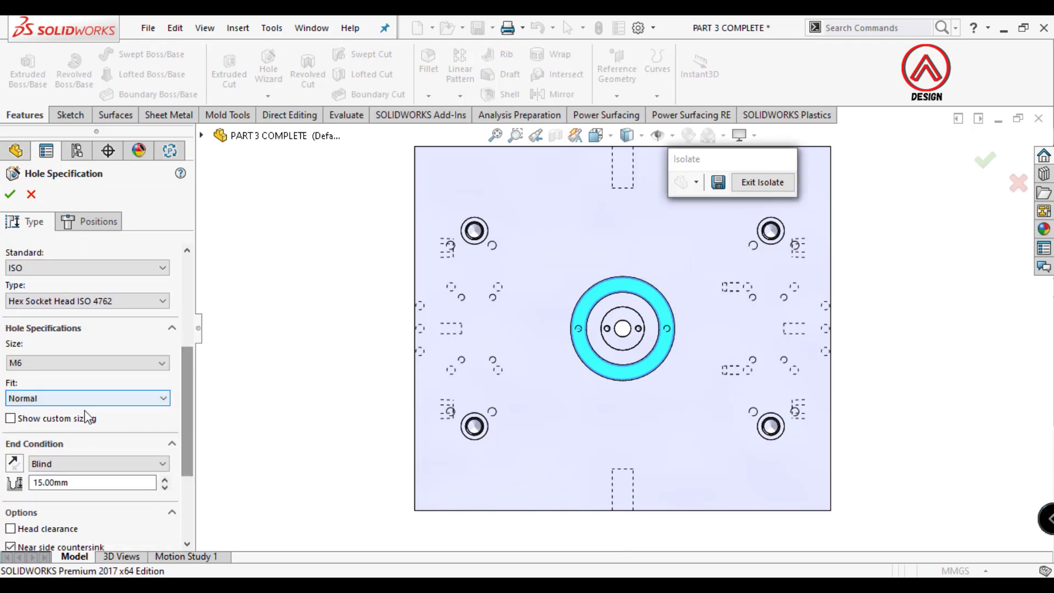
click(74, 465)
click(69, 498)
text(.5)
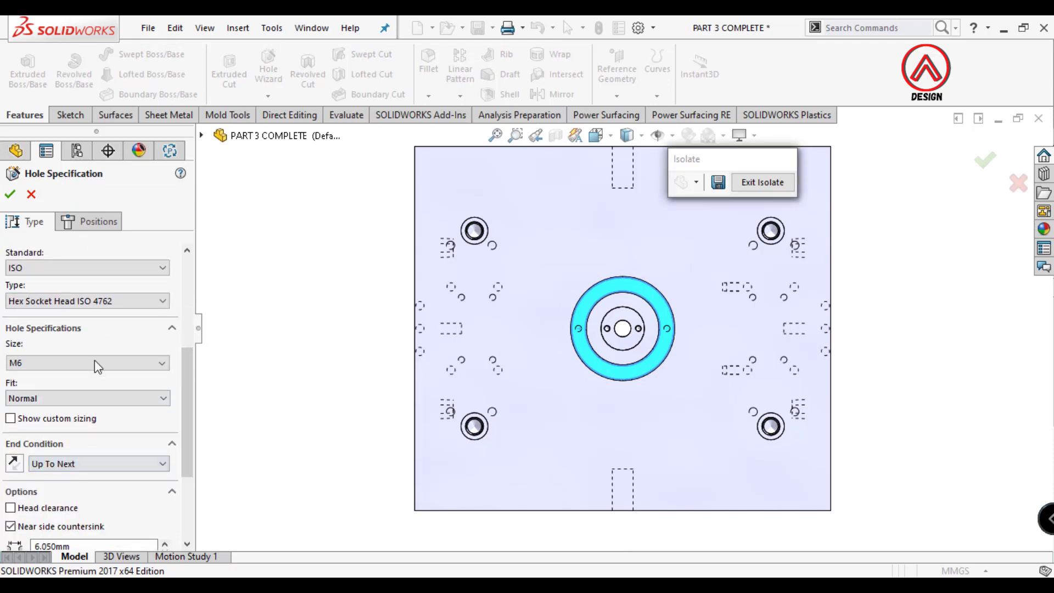
Place the two screw holes at the left and right circle centres
click(99, 221)
scroll(648, 236, down, 5)
scroll(526, 393, down, 3)
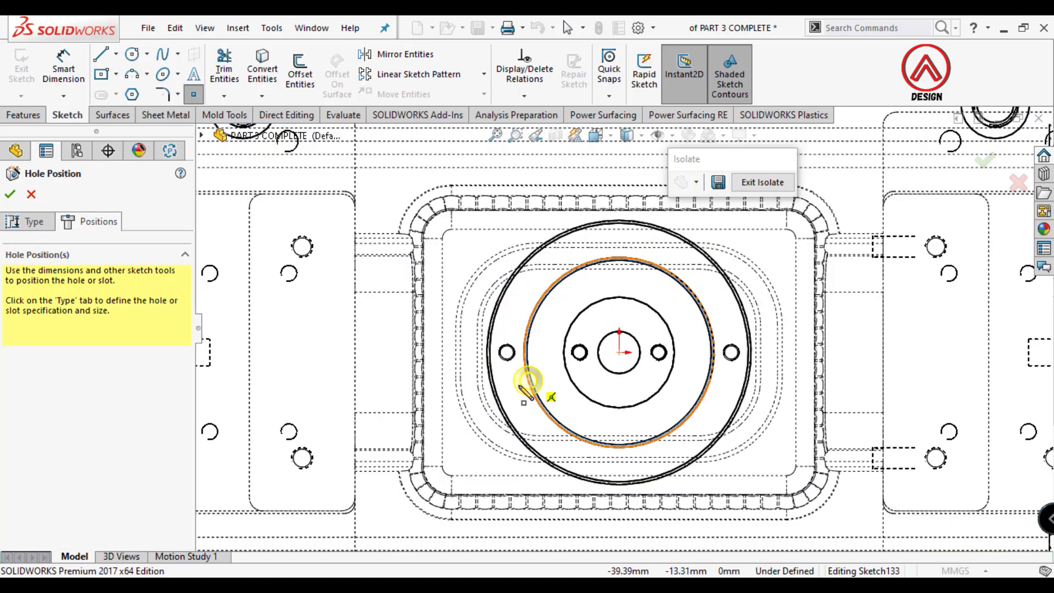
scroll(526, 393, down, 3)
click(525, 306)
scroll(600, 341, up, 5)
click(828, 311)
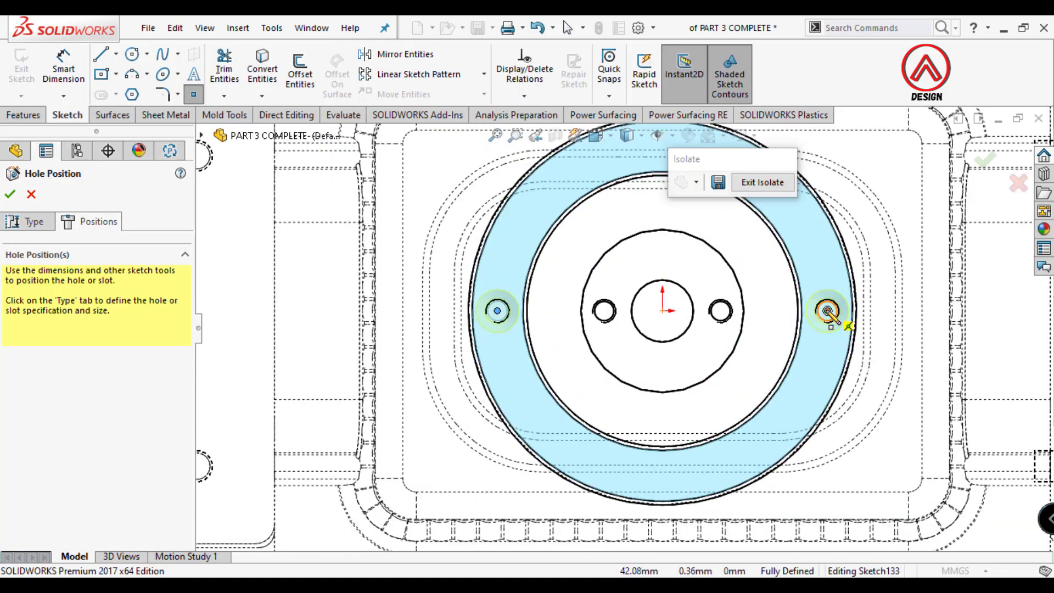
Clear the countersink error by unchecking Near side countersink, then confirm the M6 holes
mouse_move(828, 311)
middle_down()
mouse_move(435, 322)
mouse_move(579, 326)
middle_up()
scroll(579, 327, up, 3)
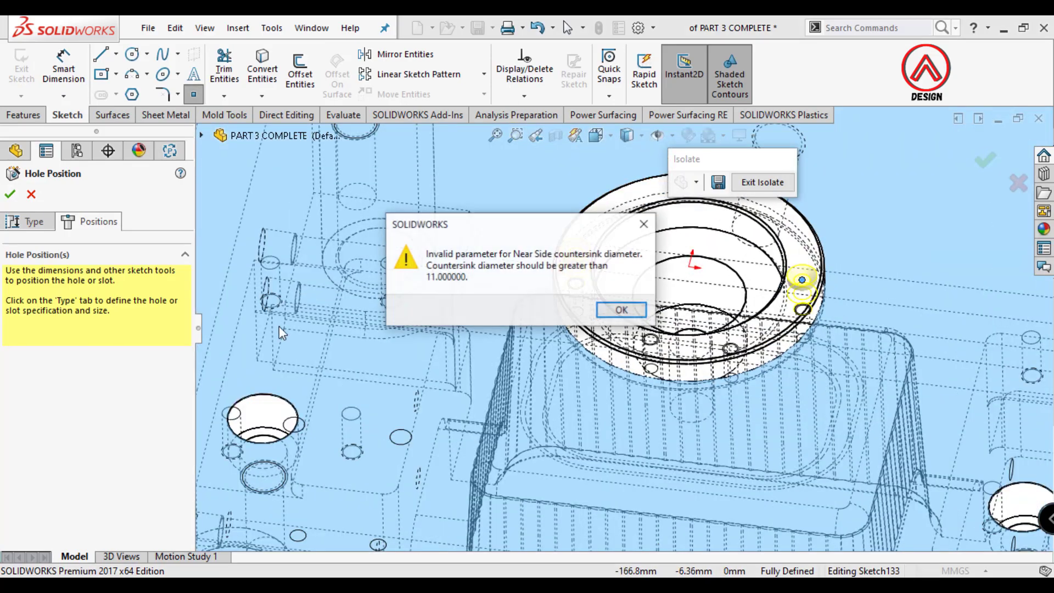
click(644, 223)
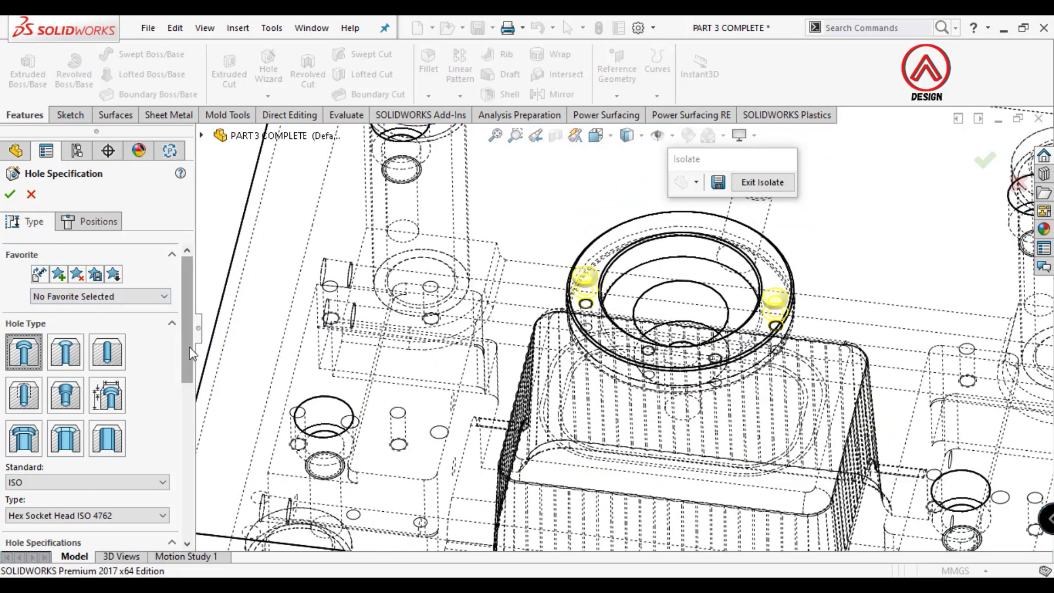
scroll(177, 476, down, 5)
scroll(177, 477, down, 1)
scroll(568, 275, down, 3)
scroll(568, 274, down, 2)
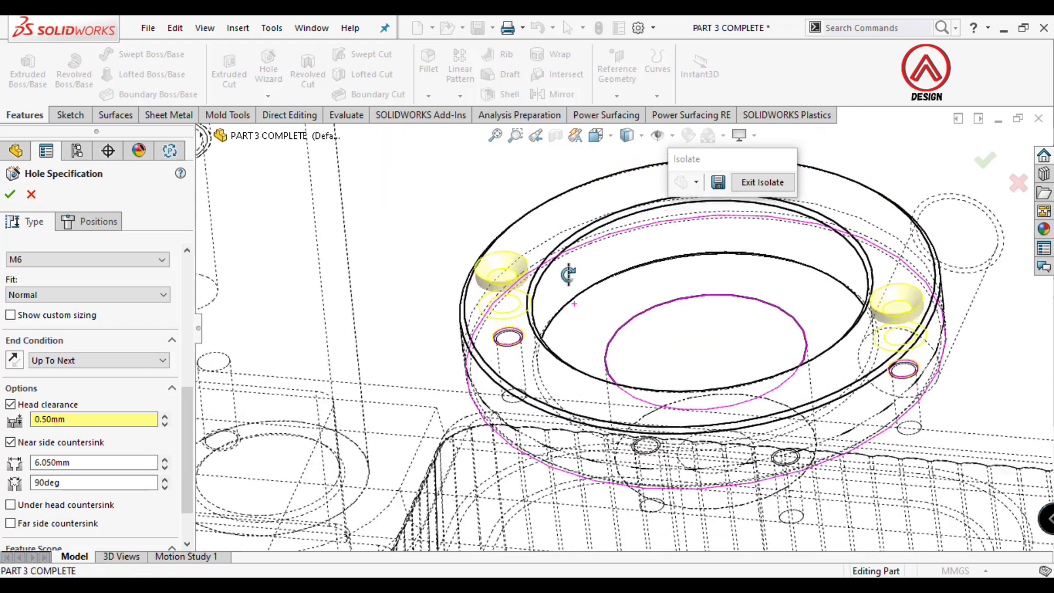
mouse_move(568, 275)
middle_down()
mouse_move(565, 184)
mouse_move(559, 242)
middle_up()
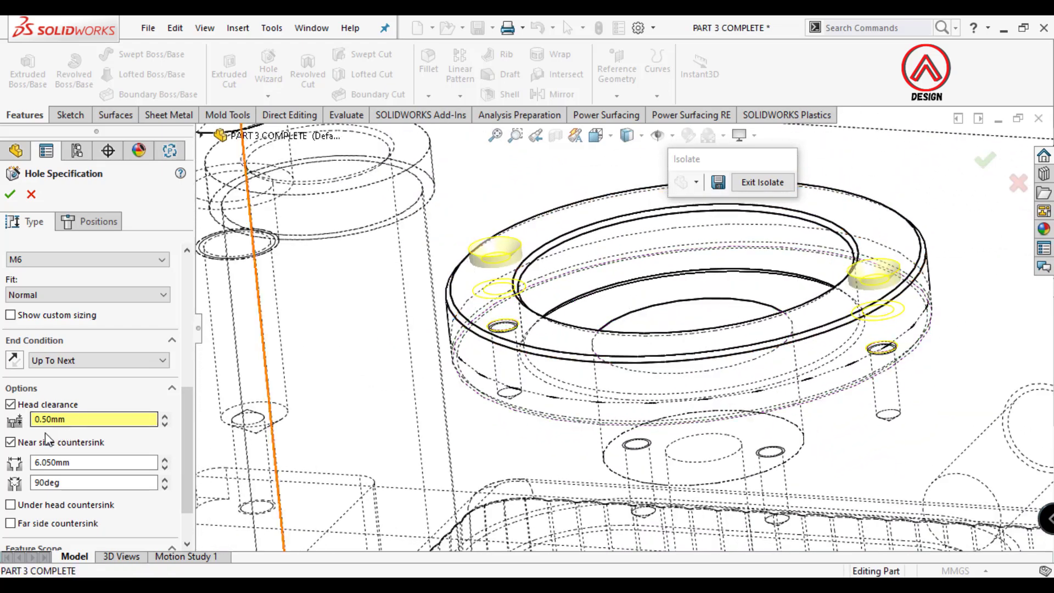
click(11, 442)
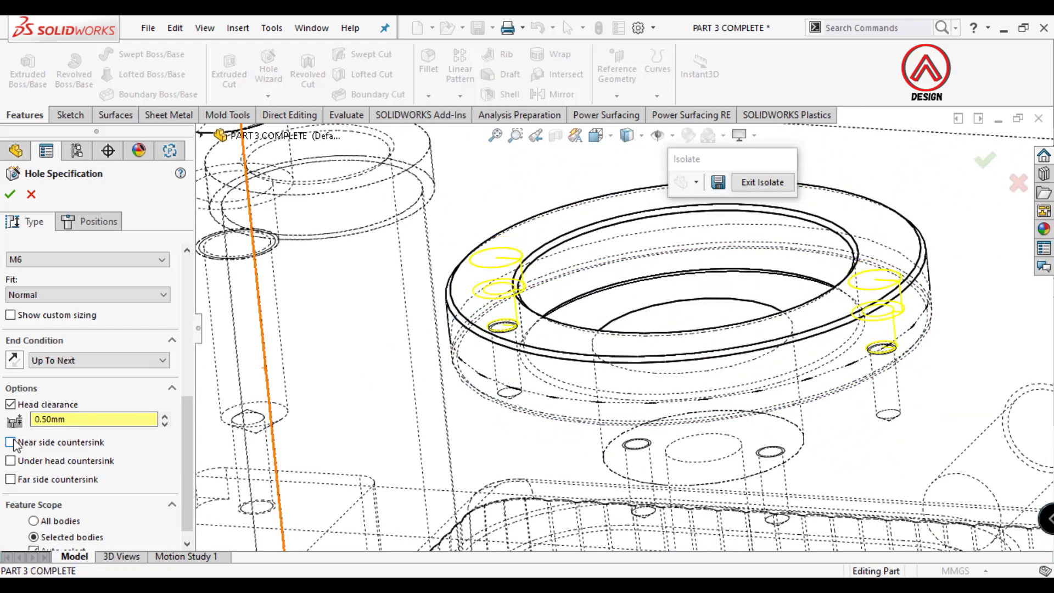
click(9, 194)
Show the mold Shaded With Edges from the Front with a section view
scroll(603, 247, up, 3)
click(626, 135)
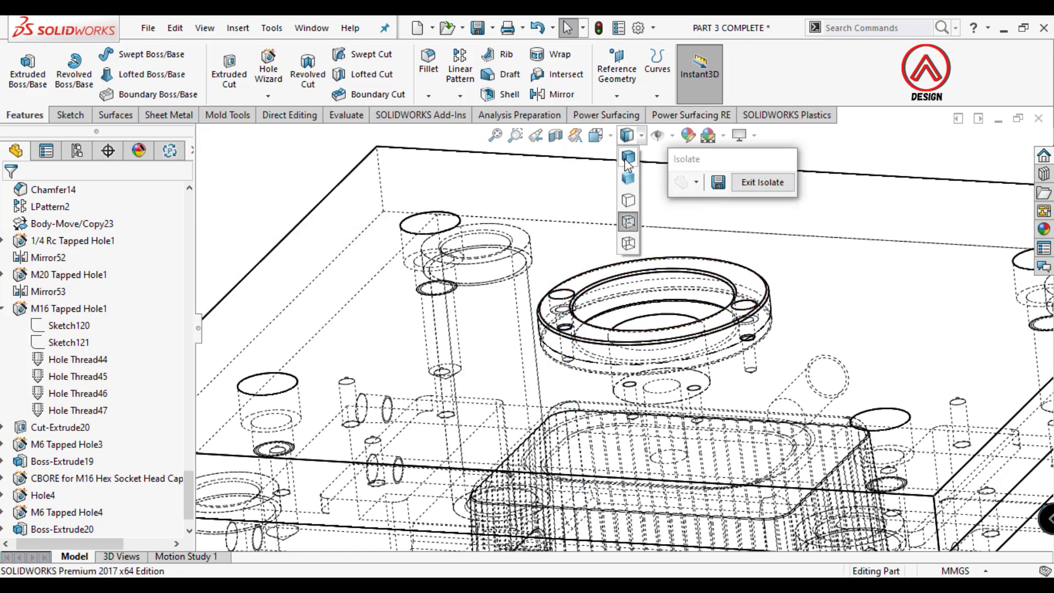
click(628, 159)
middle_drag(628, 162, 628, 334)
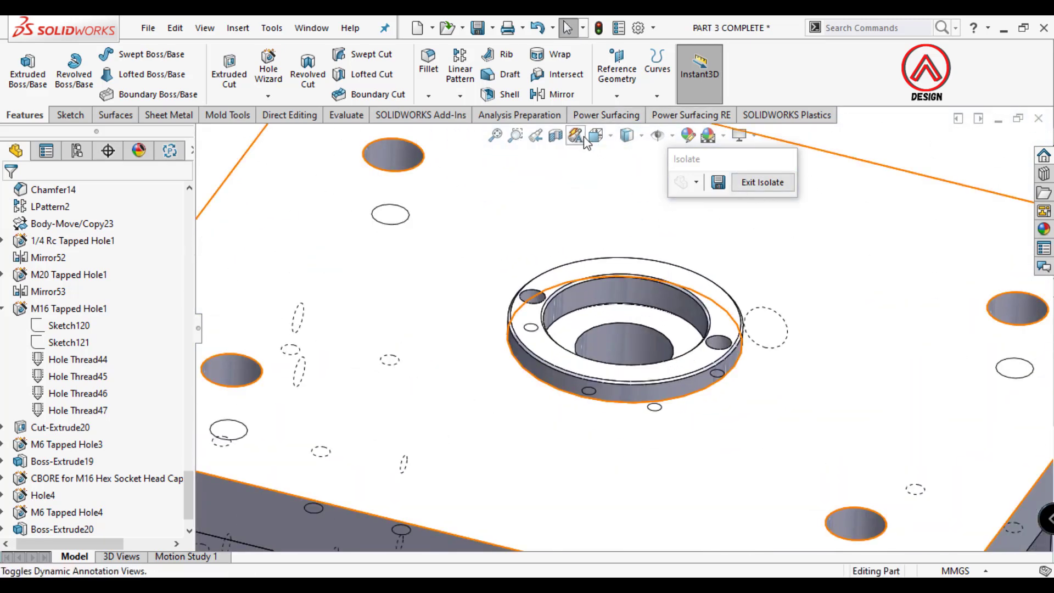
click(596, 135)
click(606, 219)
click(555, 135)
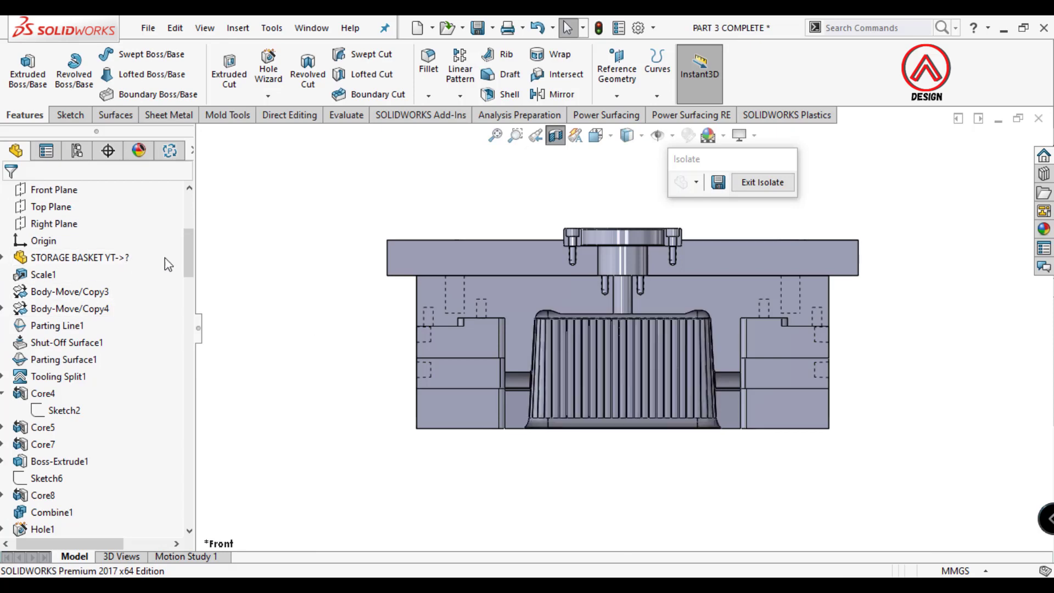
Start a sketch on the Front Plane with a centreline along the sprue axis
scroll(165, 258, up, 2)
click(54, 292)
click(72, 266)
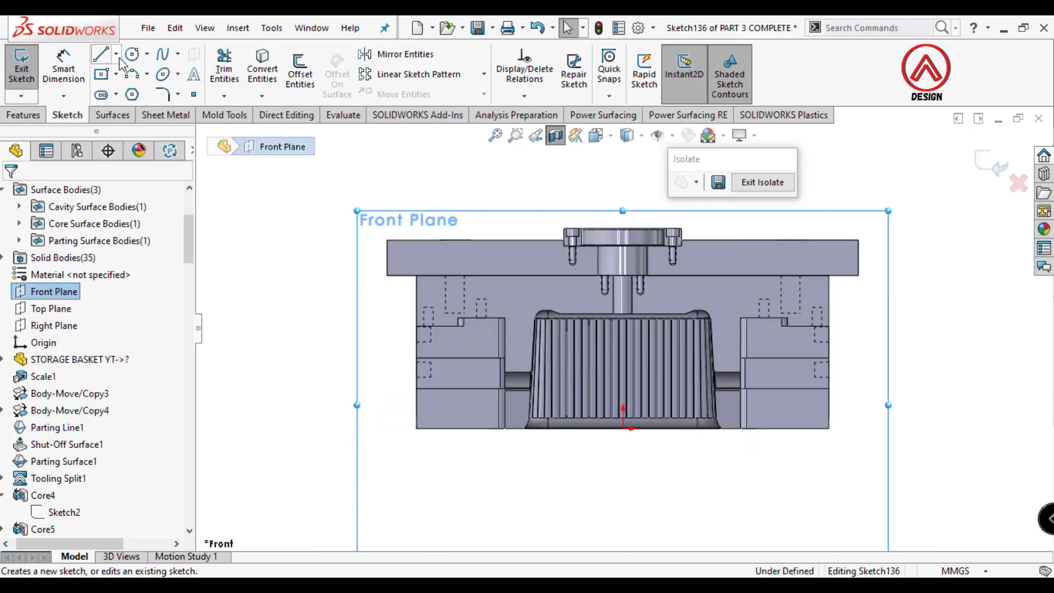
click(115, 54)
click(141, 89)
scroll(628, 442, up, 2)
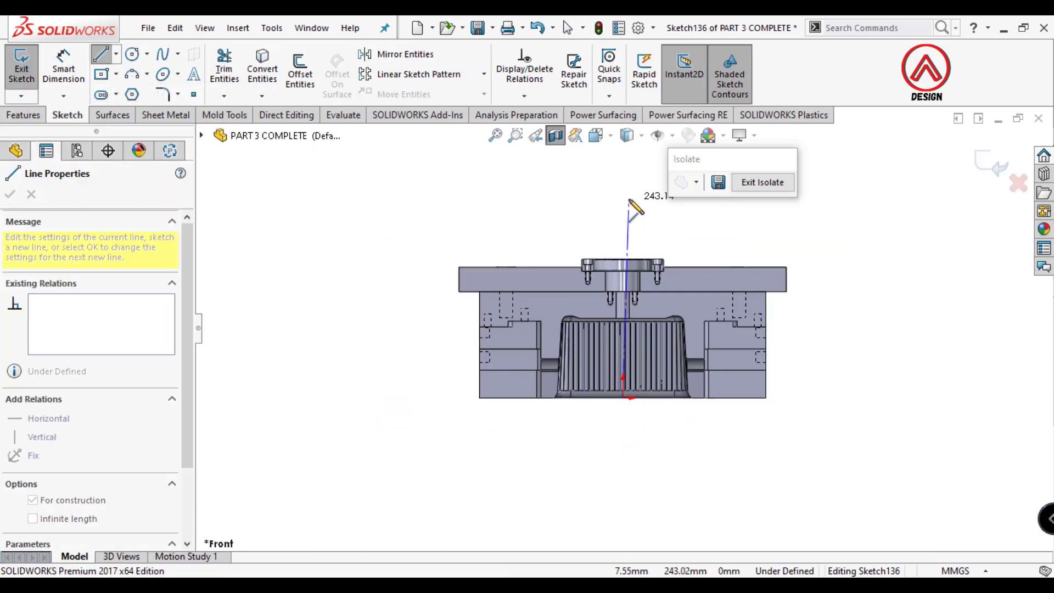
click(623, 215)
key(Escape)
scroll(629, 308, up, 5)
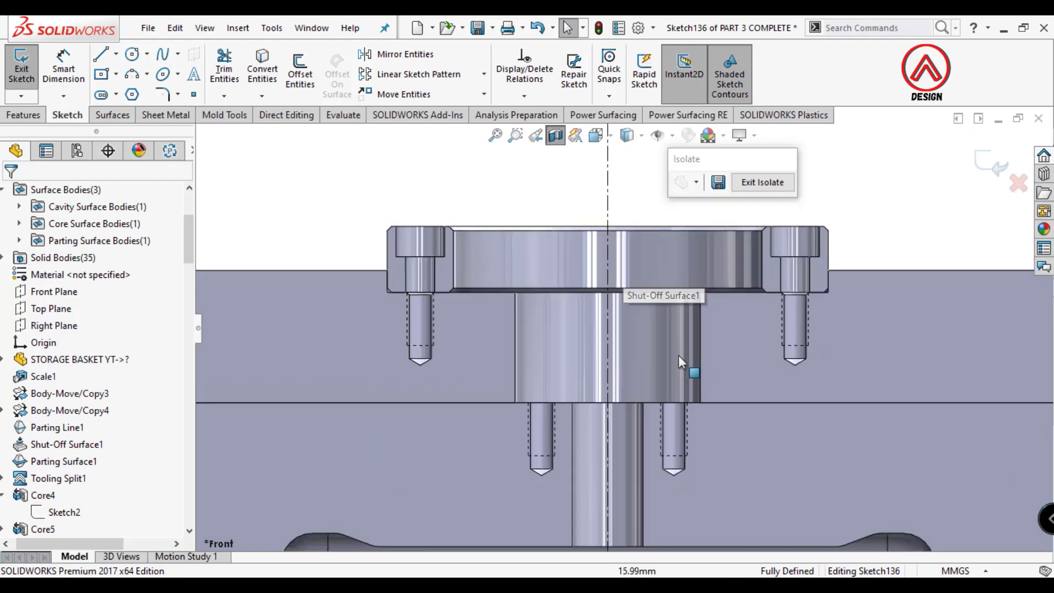
Draw the closed half-profile of the sprue bush against the centreline
click(100, 53)
scroll(616, 480, up, 3)
scroll(602, 470, up, 3)
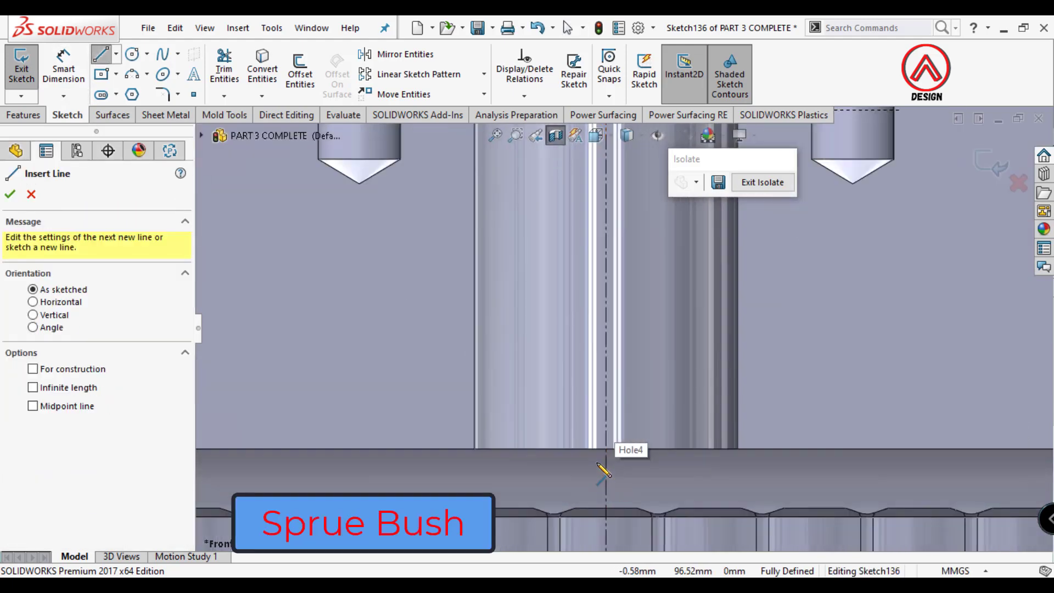
click(606, 450)
click(476, 450)
scroll(598, 351, down, 5)
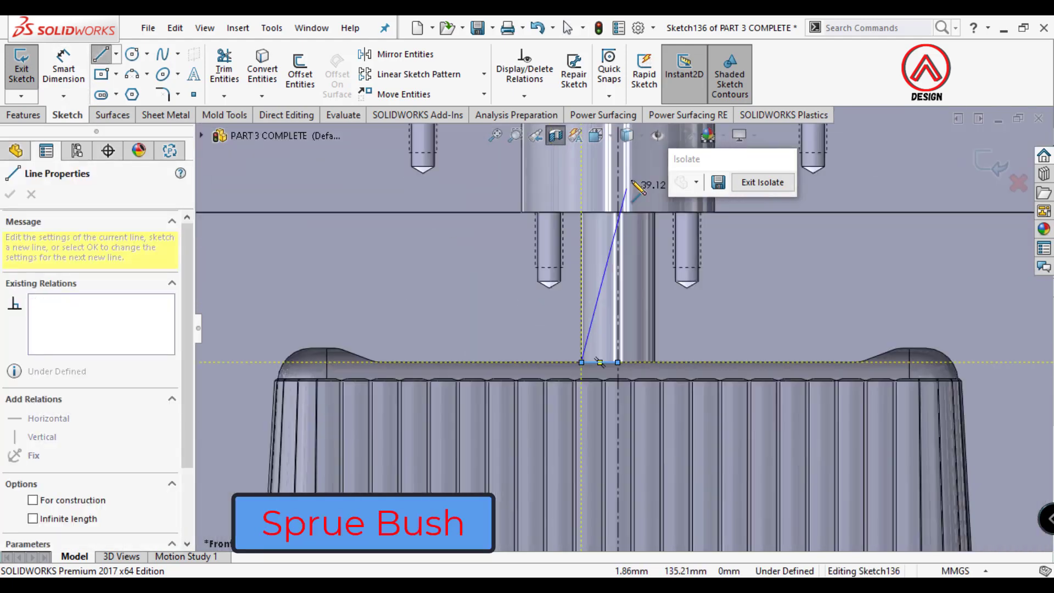
scroll(598, 346, up, 3)
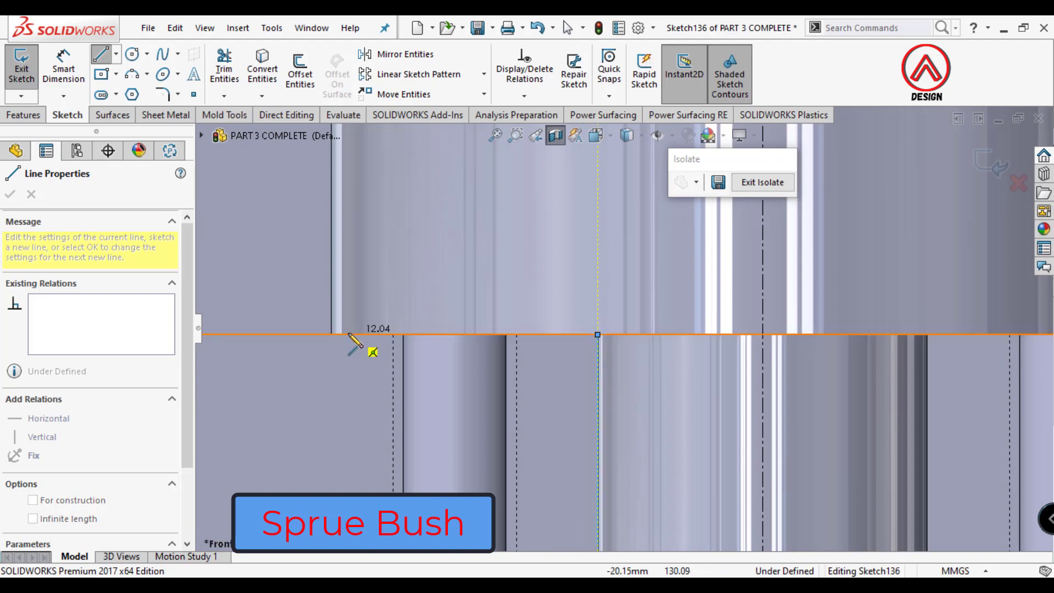
click(341, 334)
scroll(623, 330, down, 3)
click(461, 148)
scroll(549, 247, down, 3)
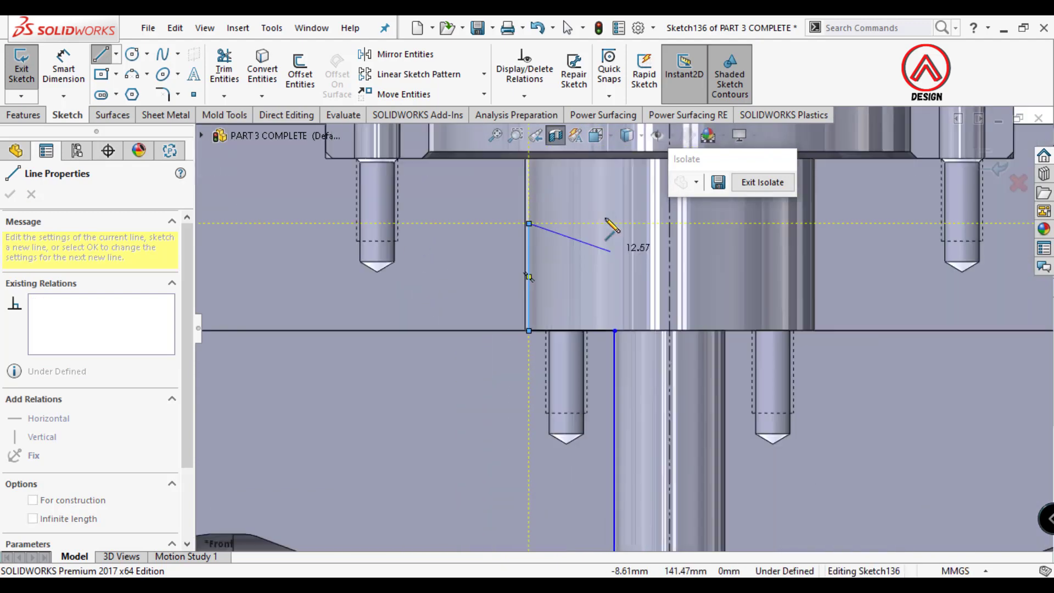
scroll(609, 249, down, 2)
click(662, 241)
click(661, 517)
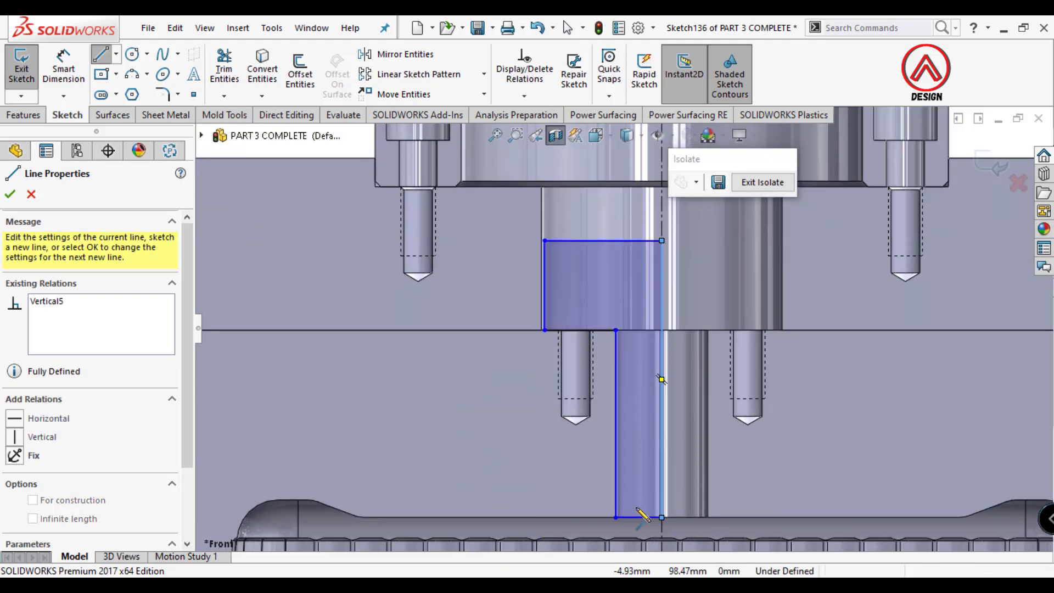
key(Escape)
scroll(603, 494, up, 5)
Adjust the profile's vertical edge and dimension the bottom width to 16 mm
click(629, 432)
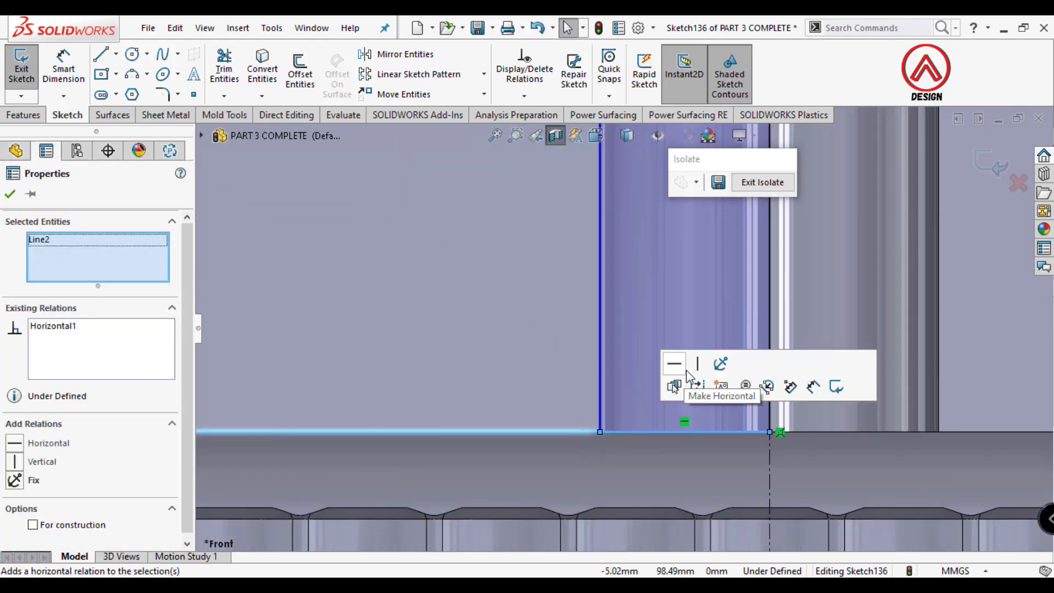
key(Escape)
drag(602, 400, 657, 406)
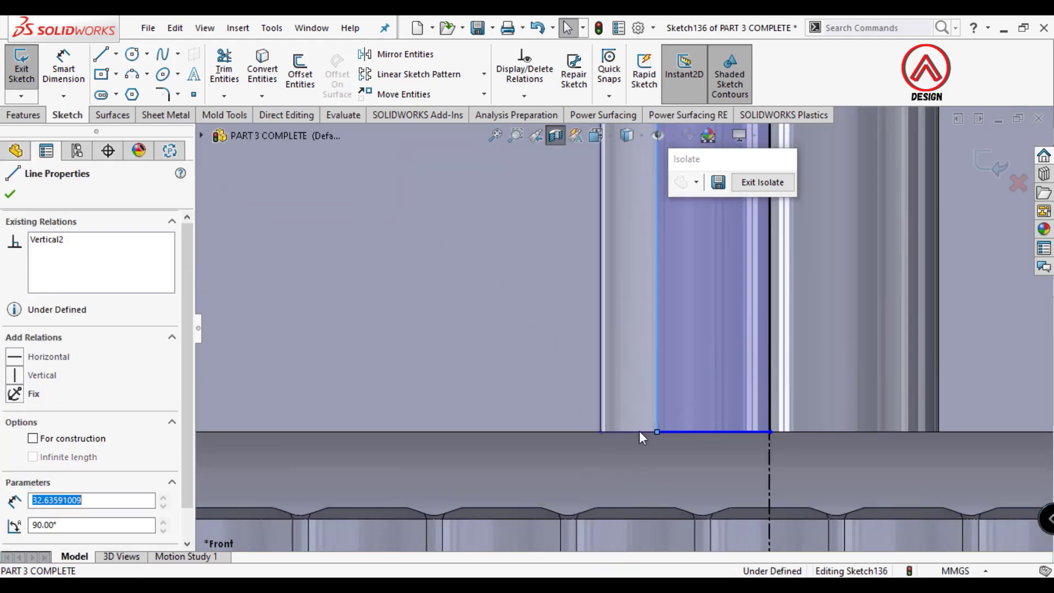
key(d)
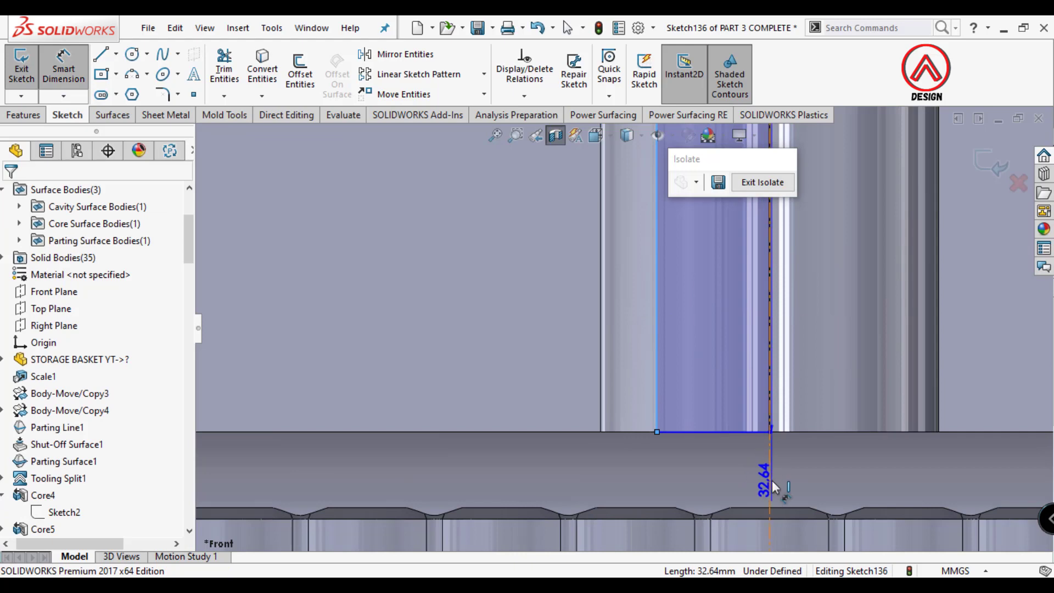
click(772, 480)
click(798, 536)
text(16)
key(Return)
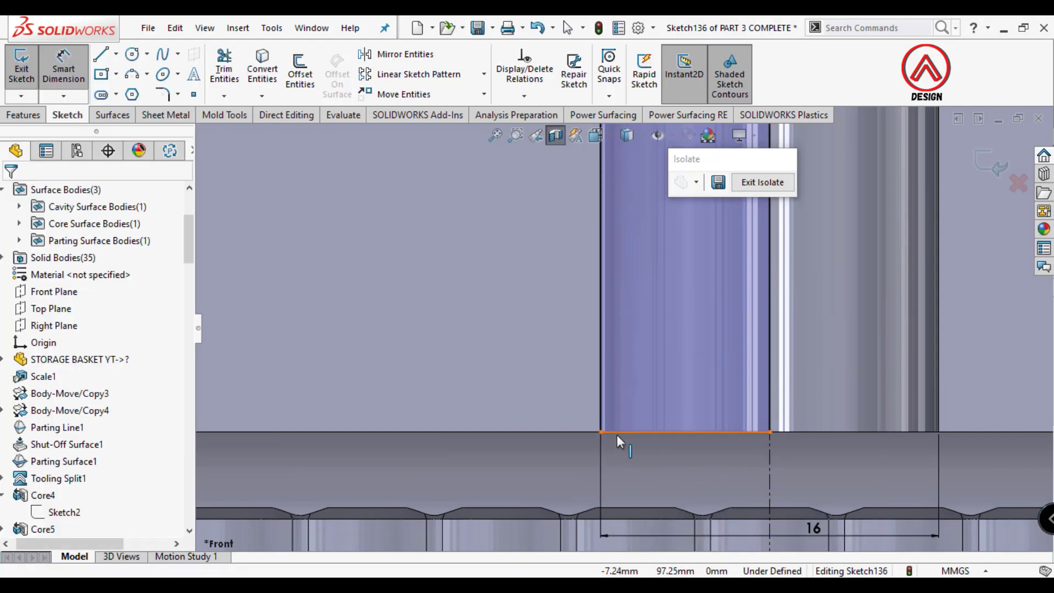
key(Escape)
click(591, 433)
mouse_move(601, 432)
mouse_down()
mouse_move(604, 462)
mouse_move(621, 430)
mouse_up()
scroll(628, 442, up, 2)
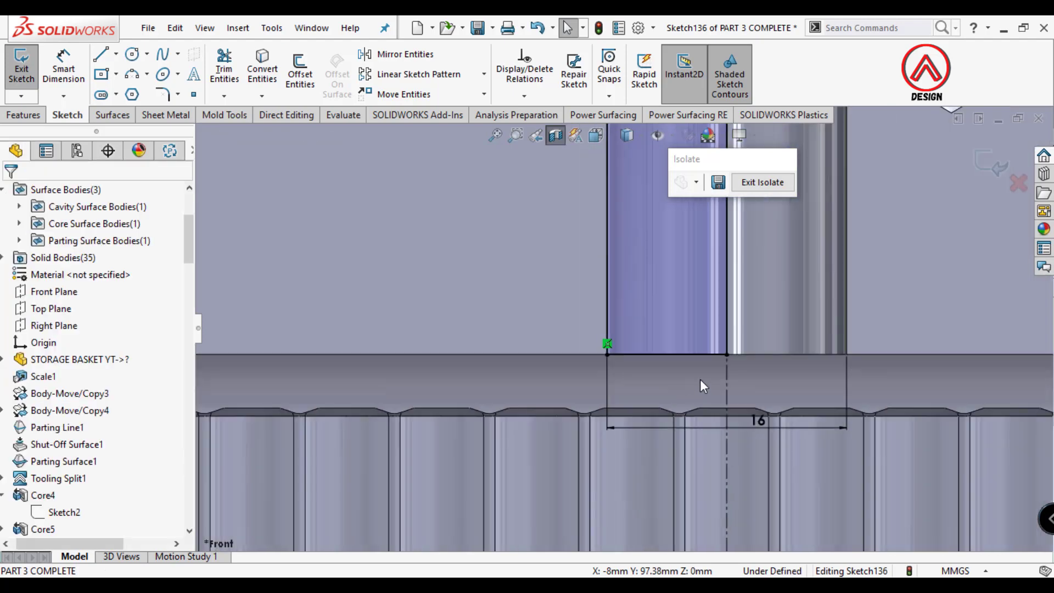
scroll(700, 379, up, 3)
scroll(639, 212, down, 2)
Dimension the left line height to 15 mm and the head width to 40 mm
key(d)
scroll(582, 284, up, 2)
scroll(582, 283, down, 2)
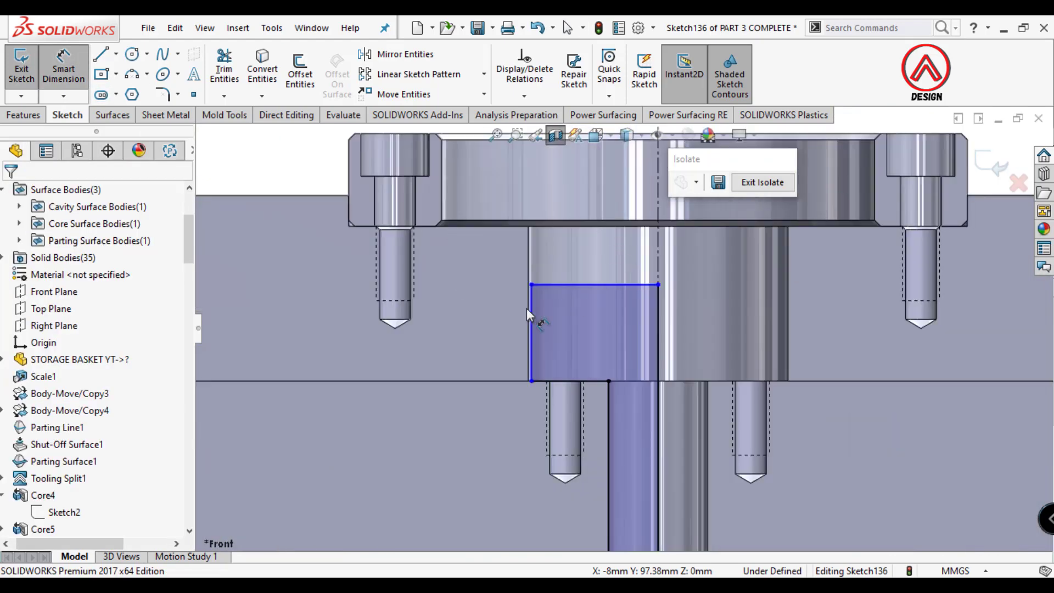
click(529, 310)
click(477, 325)
key(Return)
click(659, 308)
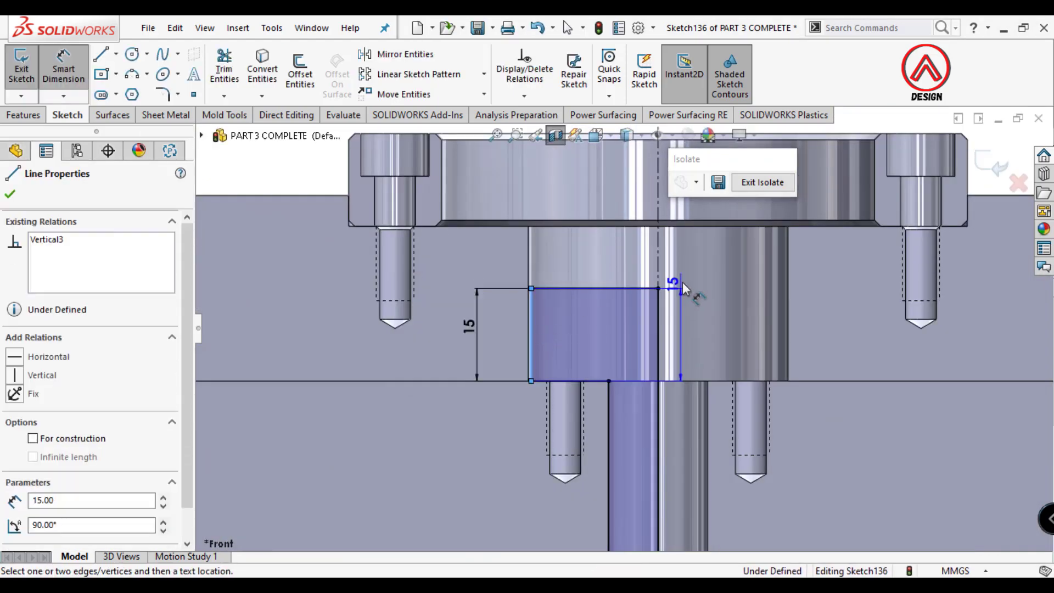
click(785, 263)
click(686, 255)
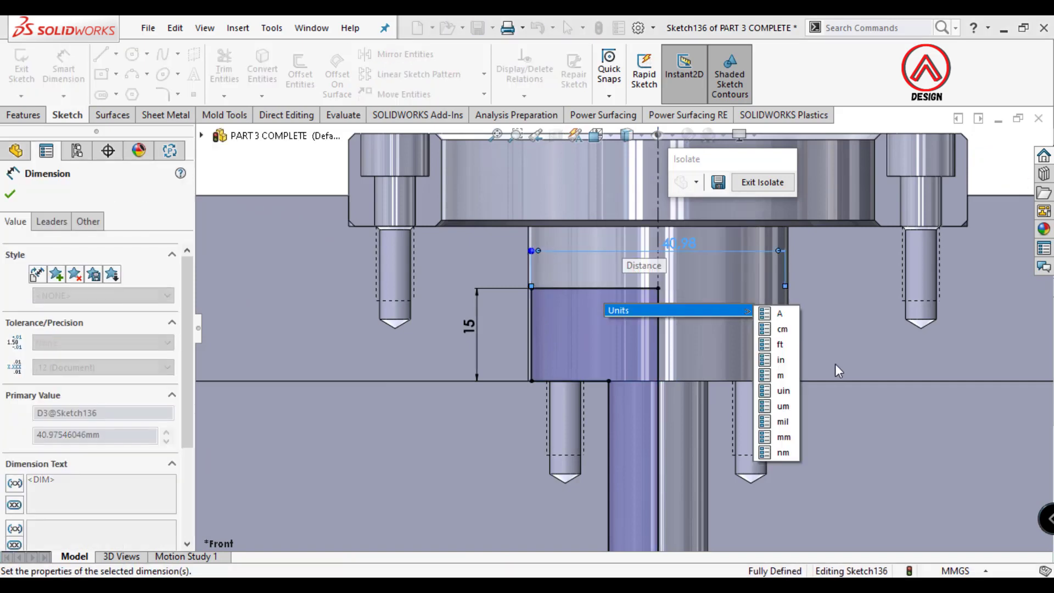
key(Return)
Draw the tapered sprue line from the top edge to the bottom
key(l)
scroll(666, 412, up, 2)
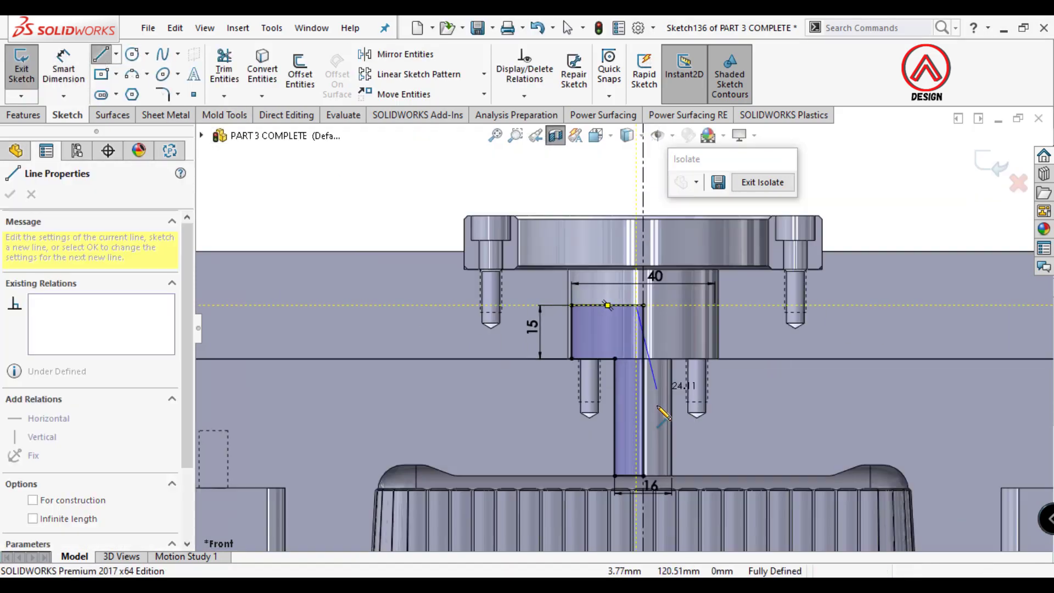
scroll(670, 348, down, 2)
scroll(670, 348, down, 1)
click(556, 144)
click(548, 509)
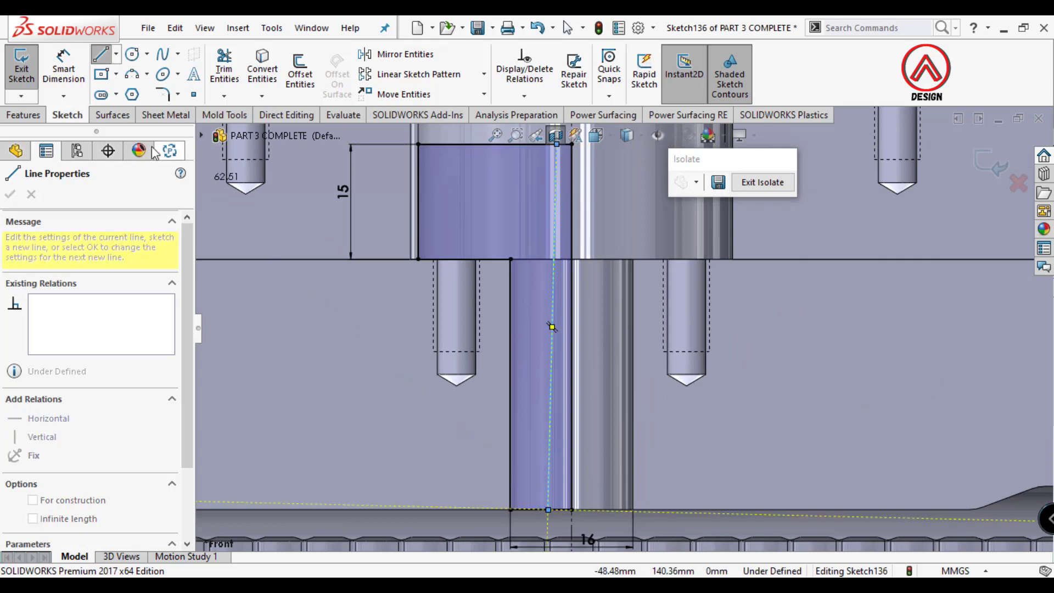
key(Escape)
scroll(536, 304, up, 2)
scroll(536, 304, down, 2)
Dimension the sprue line 2.5 mm from the centreline with a 1° taper
click(537, 296)
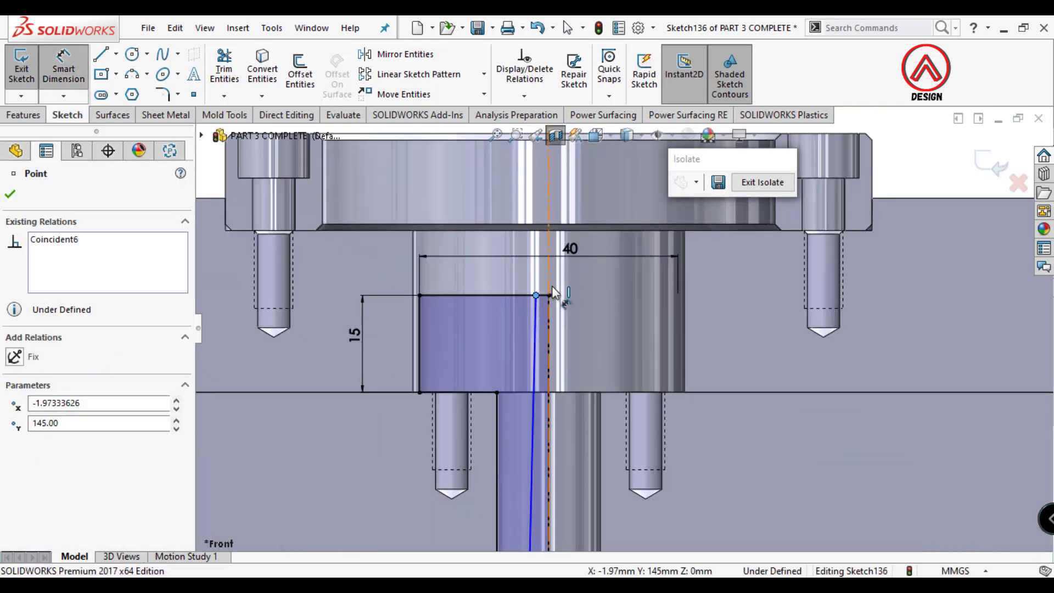
click(571, 277)
text(2.5)
key(Return)
click(539, 347)
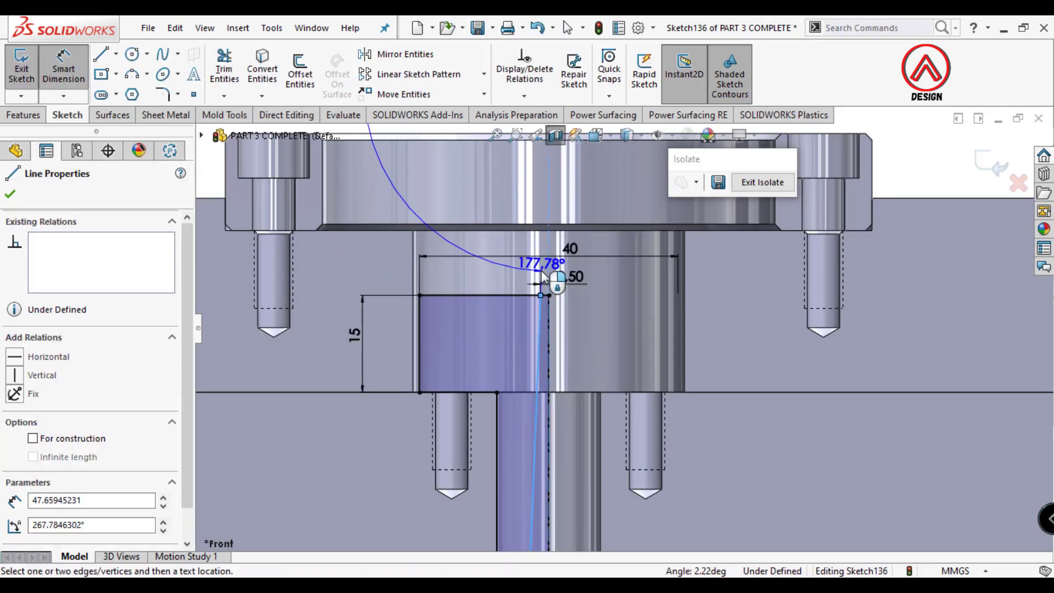
scroll(518, 389, down, 3)
click(585, 378)
text(1)
key(Return)
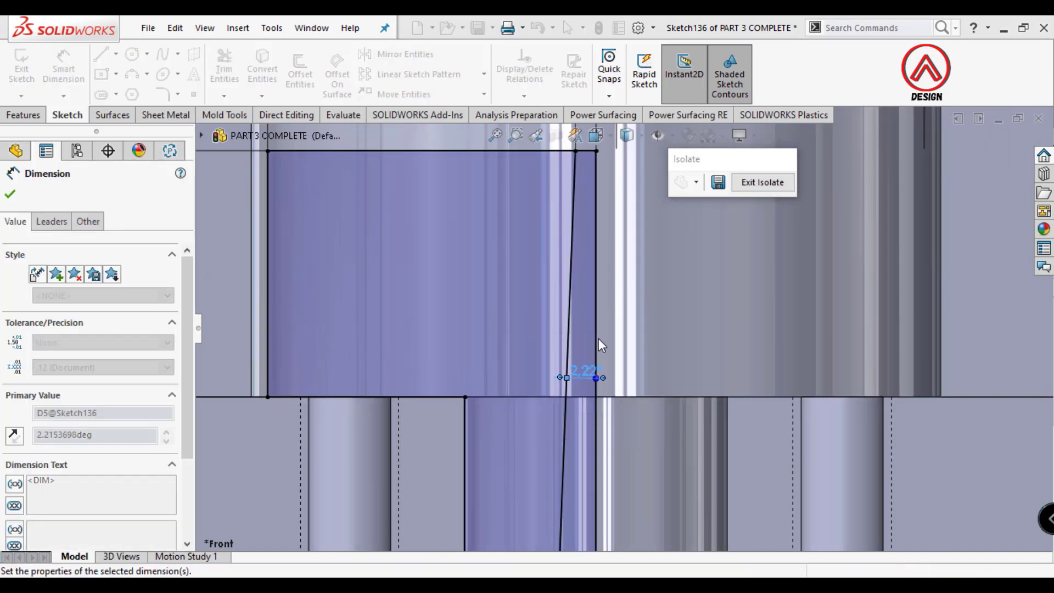
scroll(616, 225, up, 3)
scroll(638, 294, up, 2)
scroll(622, 283, down, 2)
scroll(622, 283, down, 3)
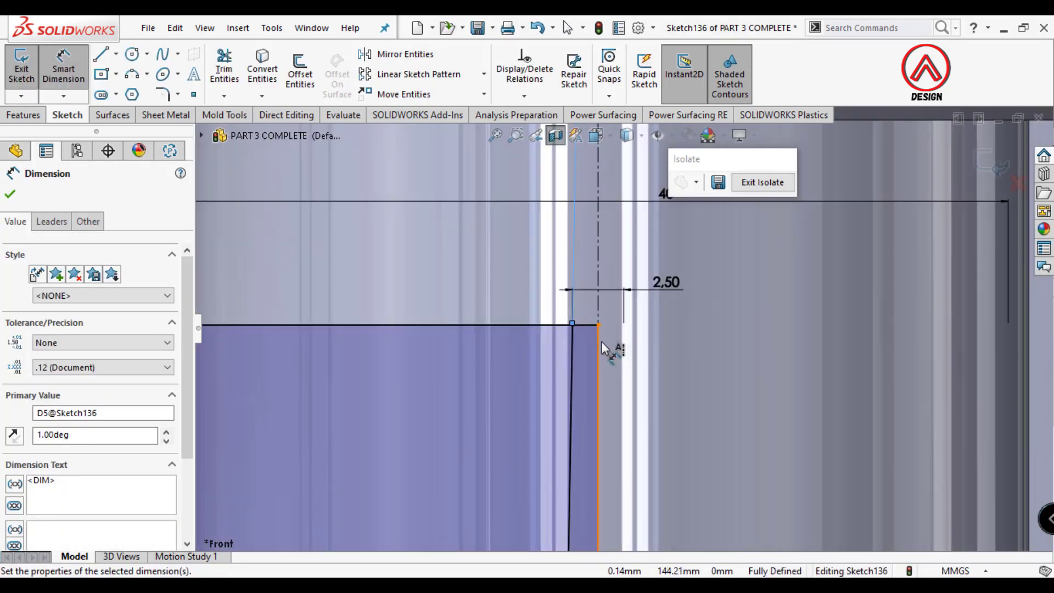
scroll(601, 341, down, 2)
Add a horizontal centreline dimensioned 2 mm below the top edge
click(114, 94)
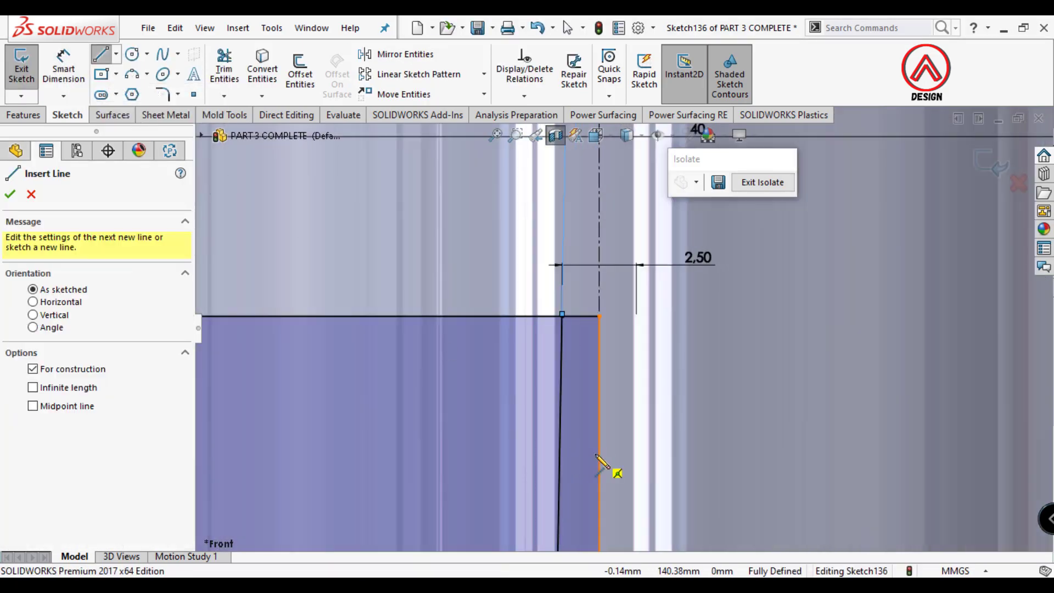
drag(599, 454, 453, 454)
key(Escape)
click(571, 453)
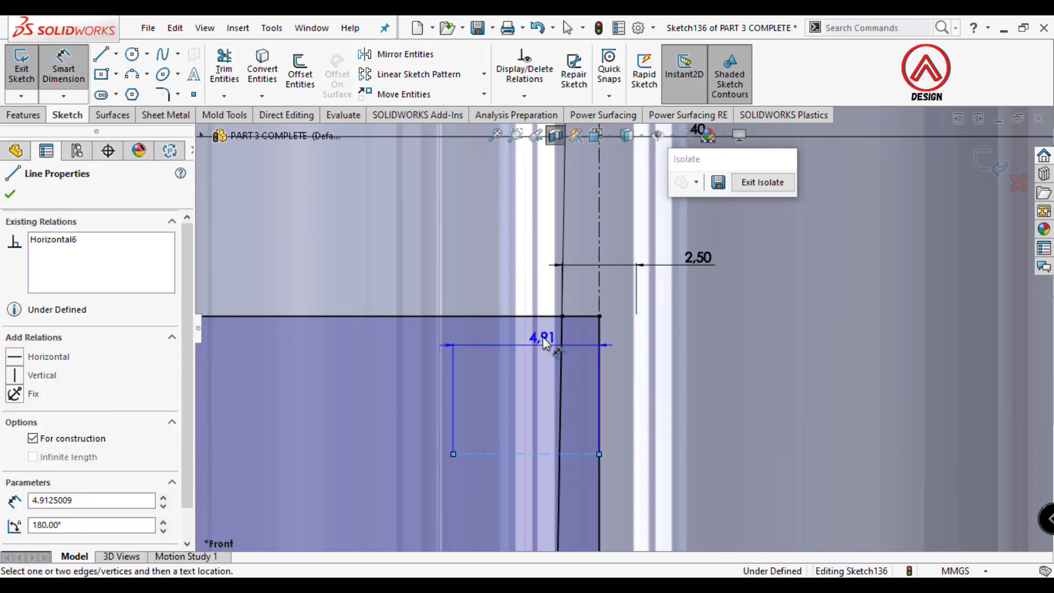
click(549, 317)
click(709, 379)
text(2.00mm)
key(Return)
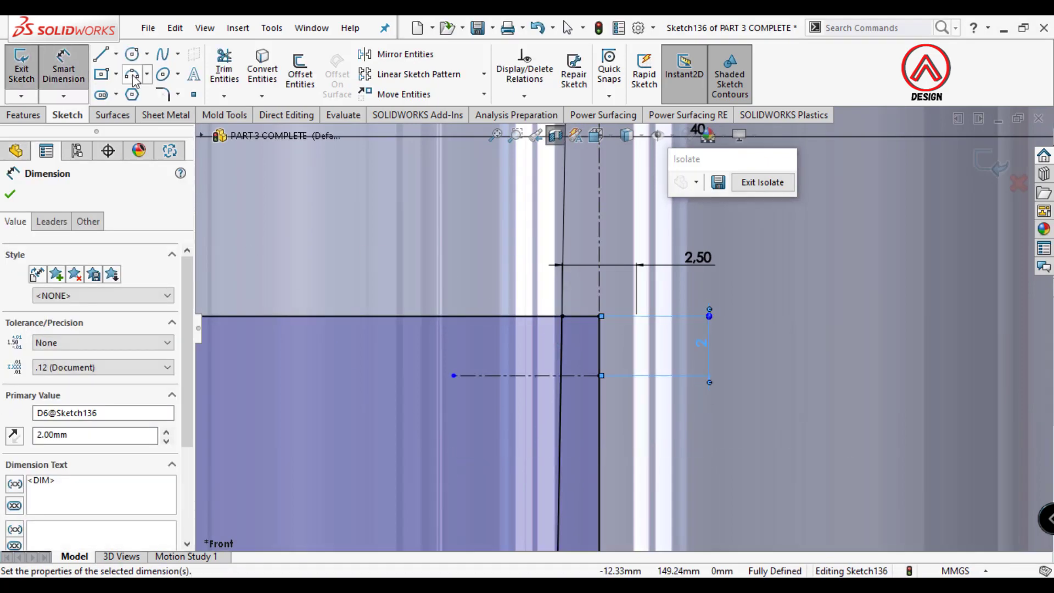
Draw a 3-point arc tangent to the centreline with radius 16 mm
click(132, 75)
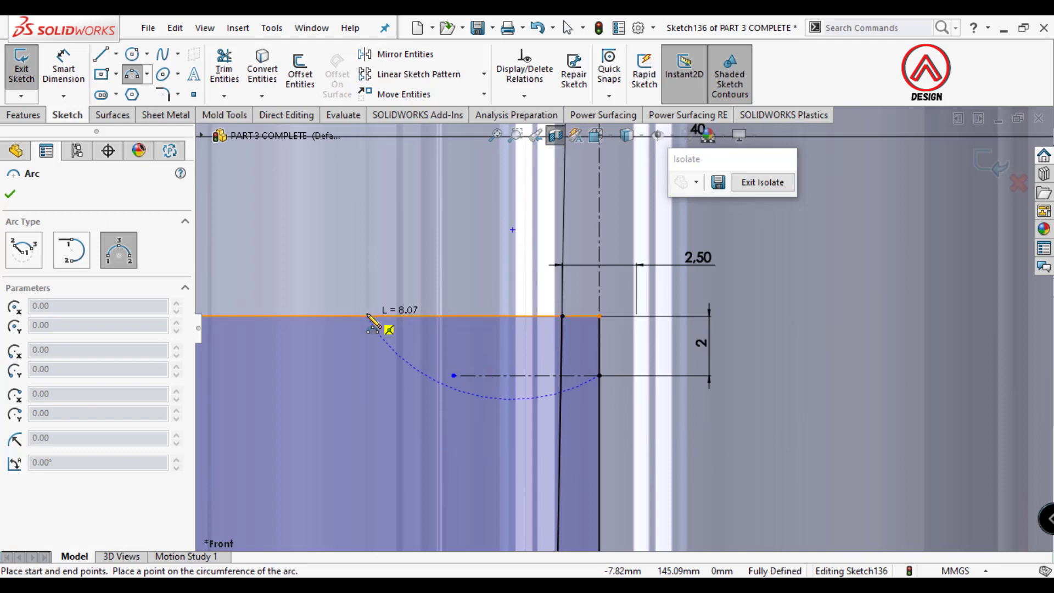
click(483, 378)
key(Escape)
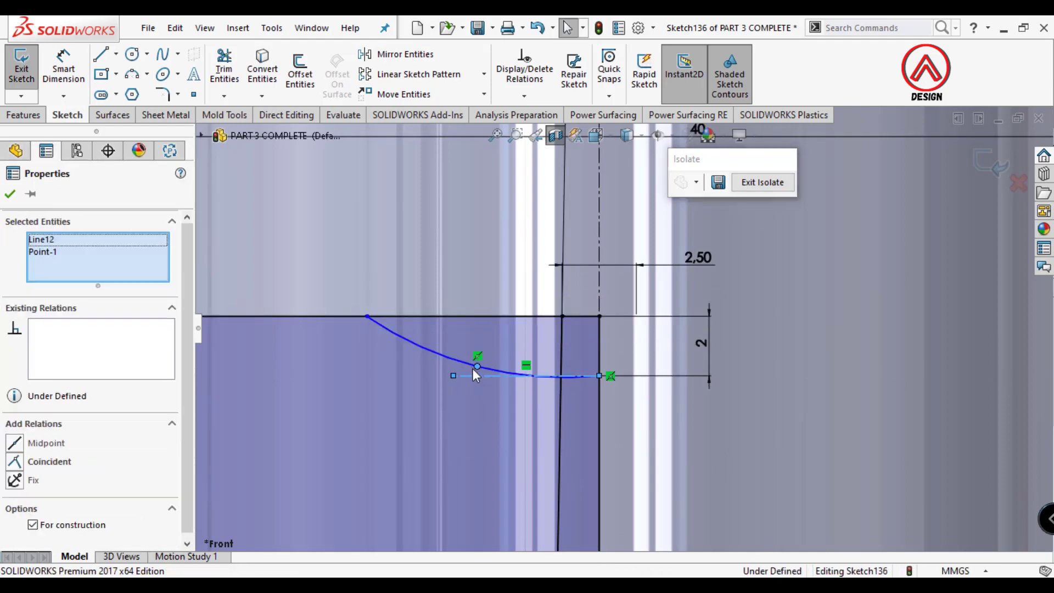
click(465, 377)
click(508, 295)
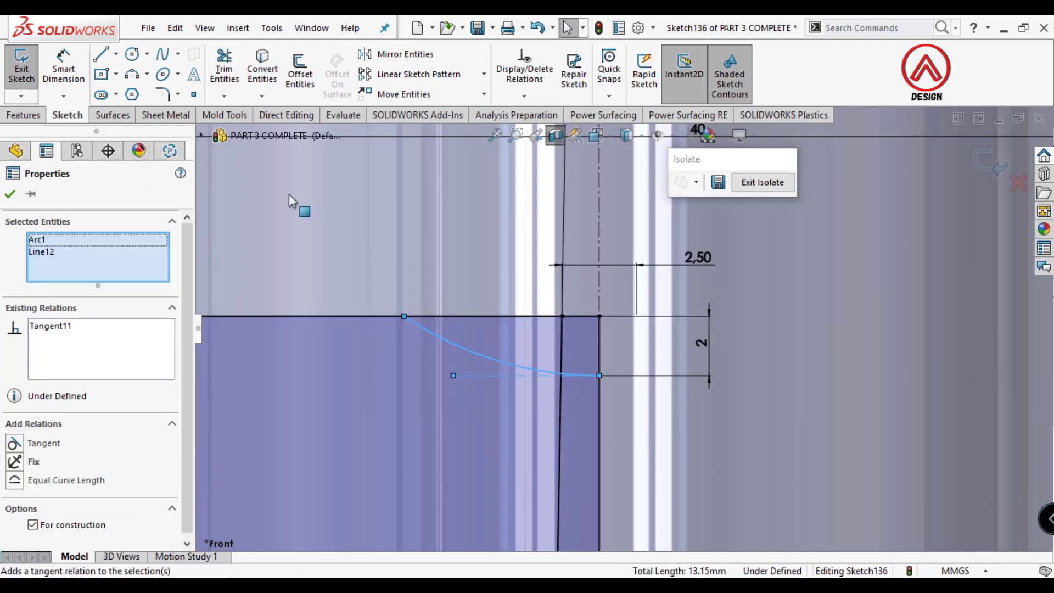
key(d)
click(451, 349)
click(396, 407)
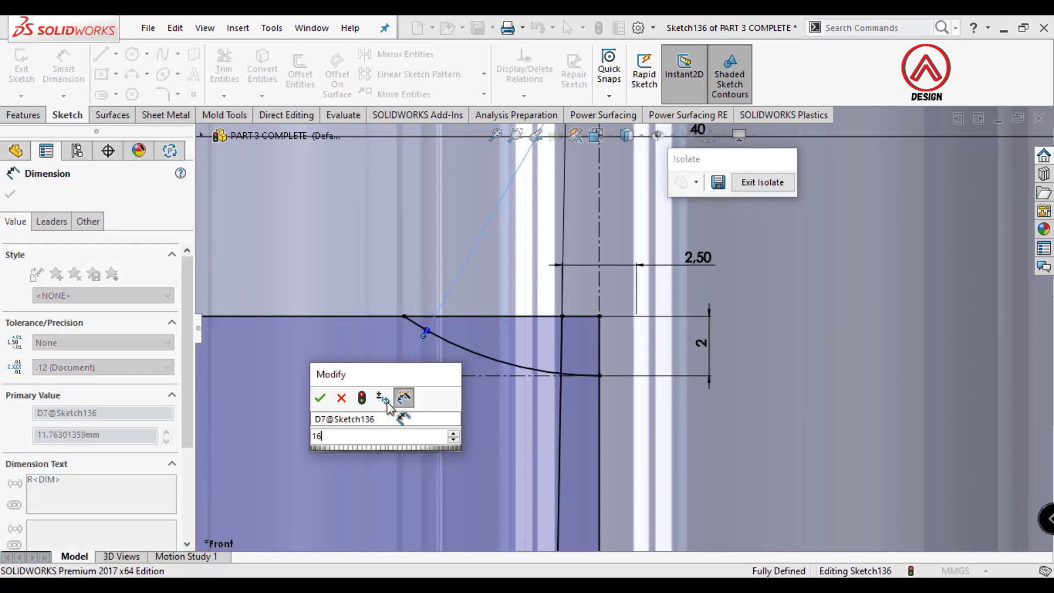
text(16)
key(Return)
scroll(609, 419, up, 5)
scroll(650, 377, up, 3)
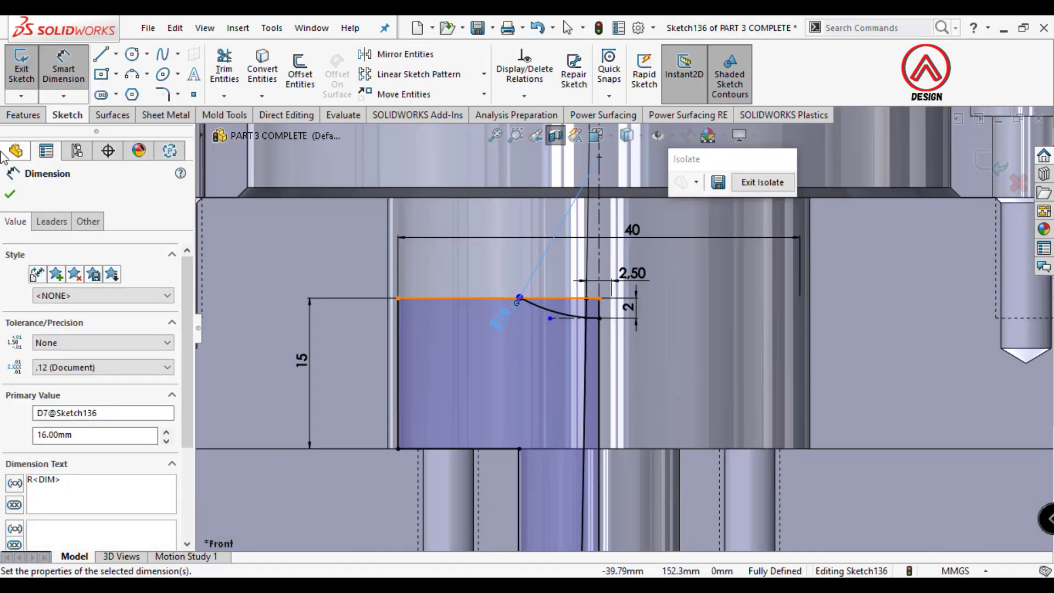
click(23, 115)
click(76, 74)
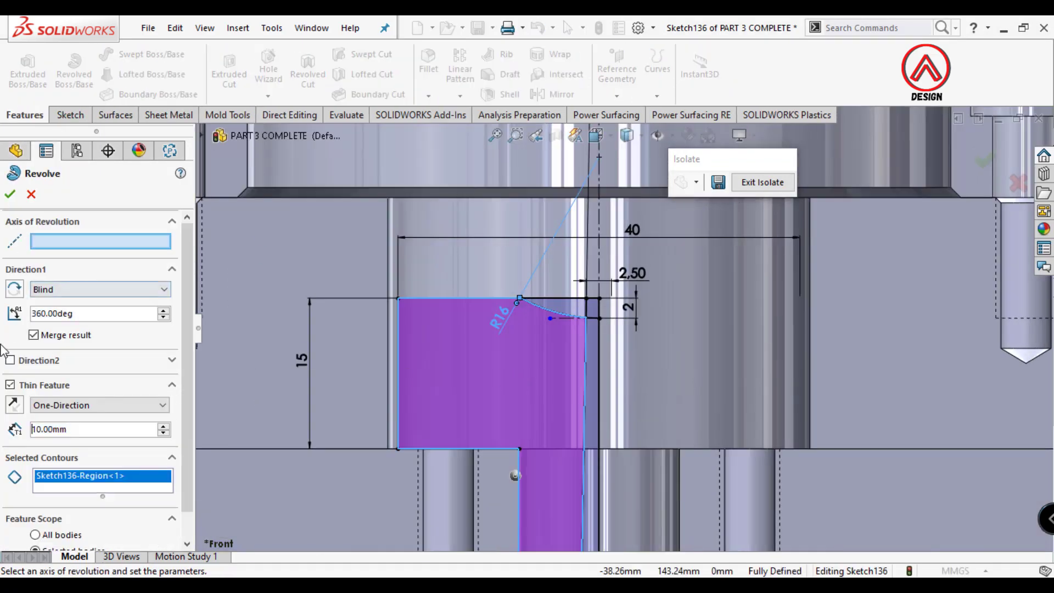
Revolve the profile as a solid, non-thin feature around the centreline
click(10, 384)
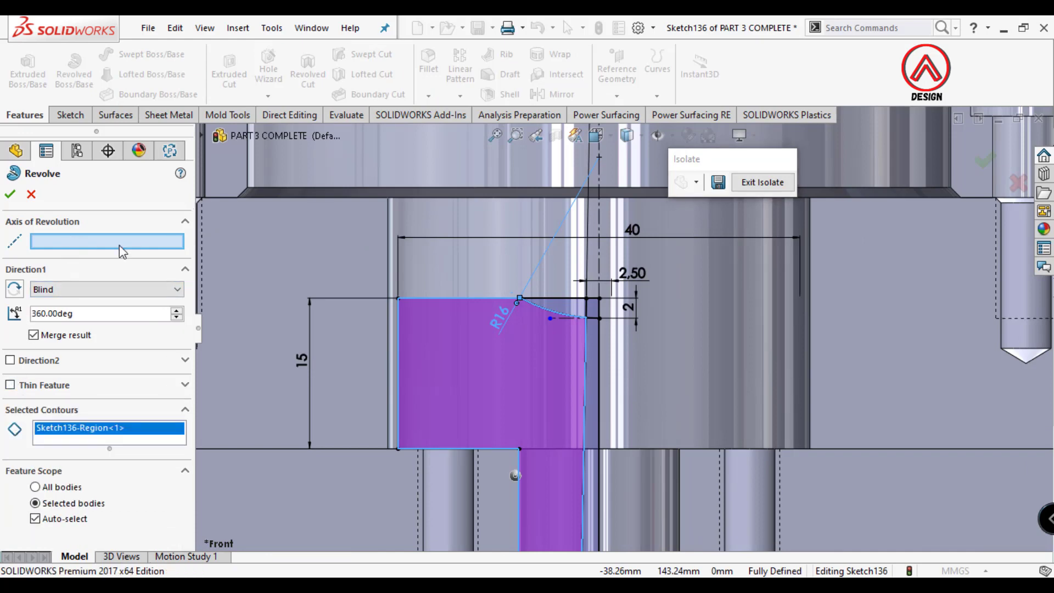
click(598, 222)
click(9, 194)
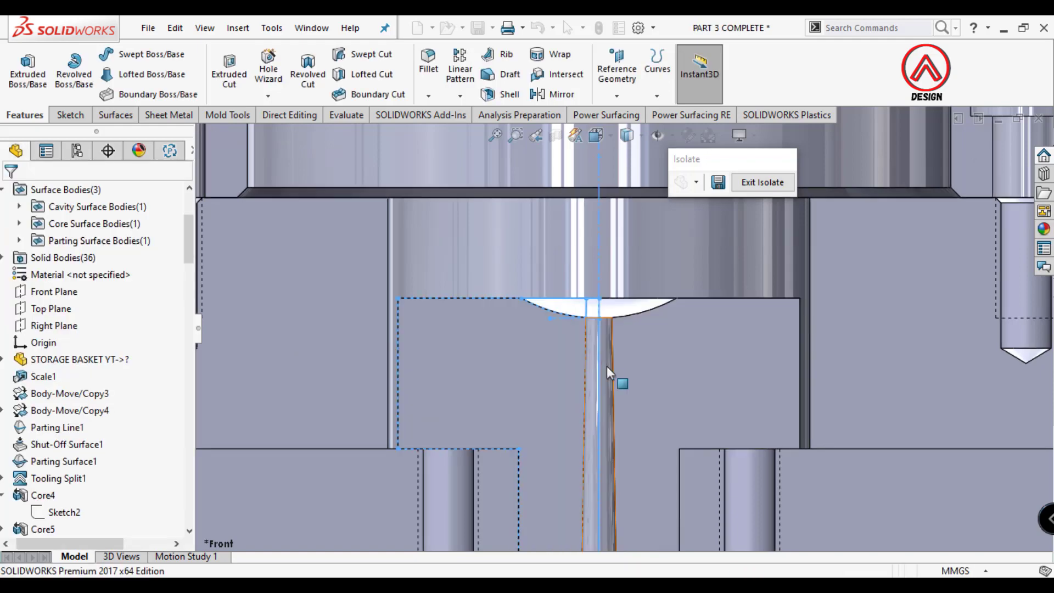
Orbit to the top plate and view the revolved face Normal To
scroll(609, 346, up, 3)
scroll(614, 291, up, 3)
middle_drag(614, 265, 631, 329)
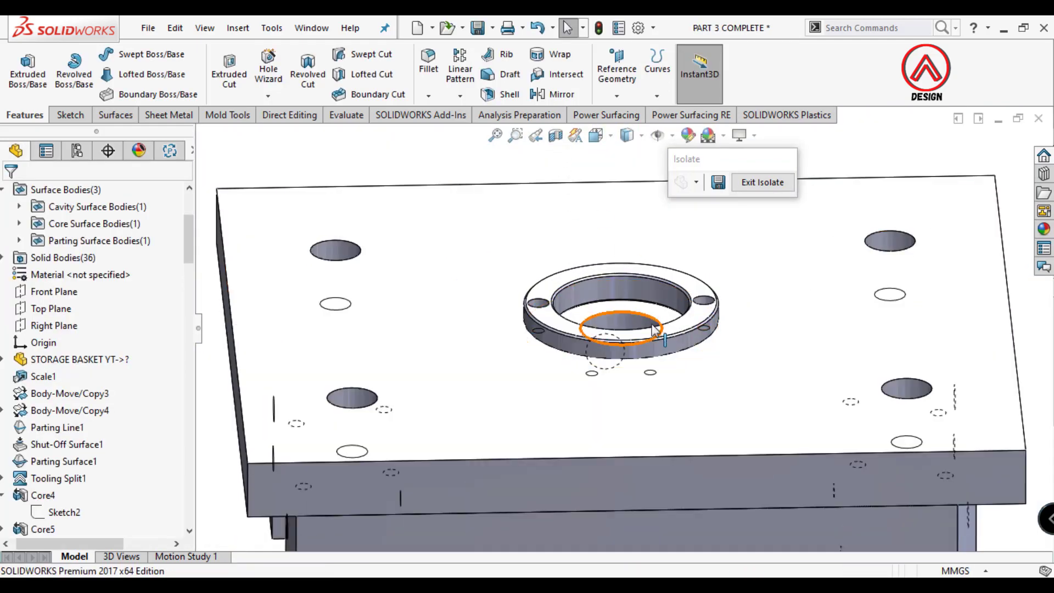
scroll(634, 324, down, 3)
click(634, 325)
click(774, 280)
scroll(559, 315, down, 3)
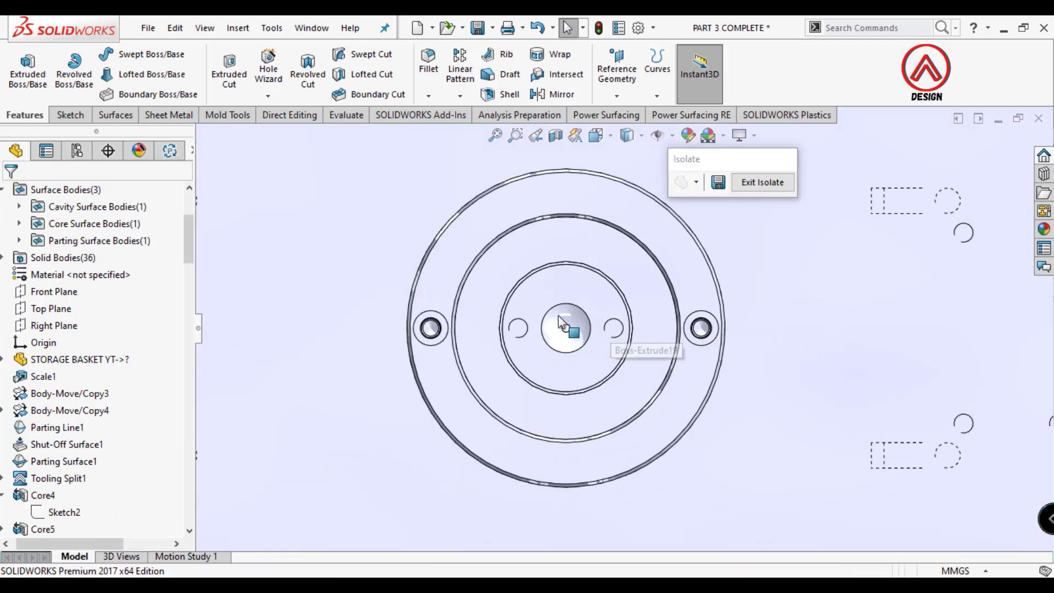
scroll(524, 309, down, 3)
scroll(525, 310, down, 2)
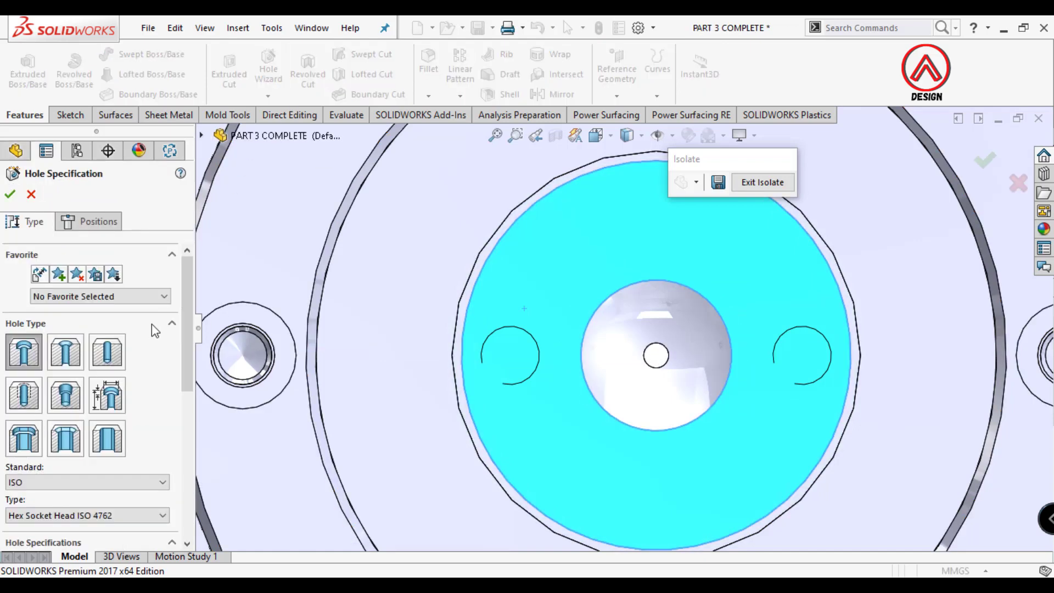
Place M6 ISO 4762 counterbored holes, Up To Next, at both small circle centres
click(449, 220)
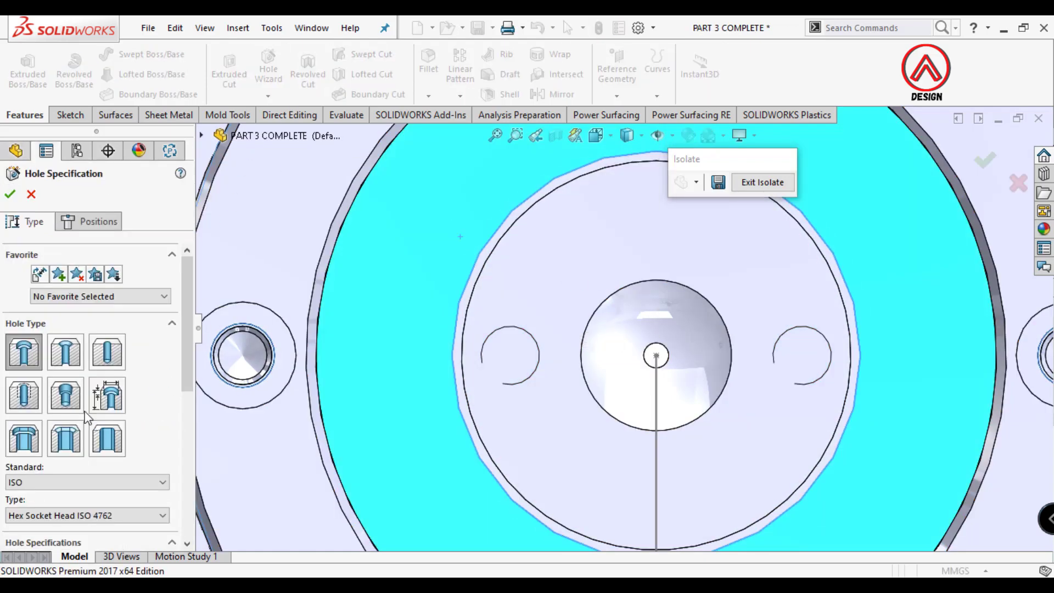
scroll(139, 370, down, 2)
scroll(103, 440, down, 1)
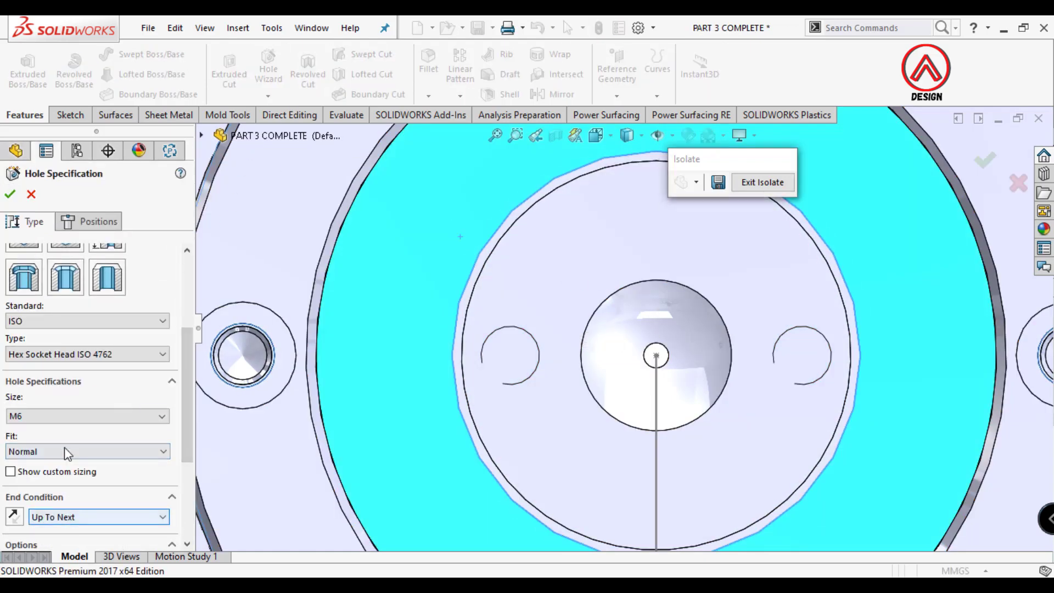
click(112, 222)
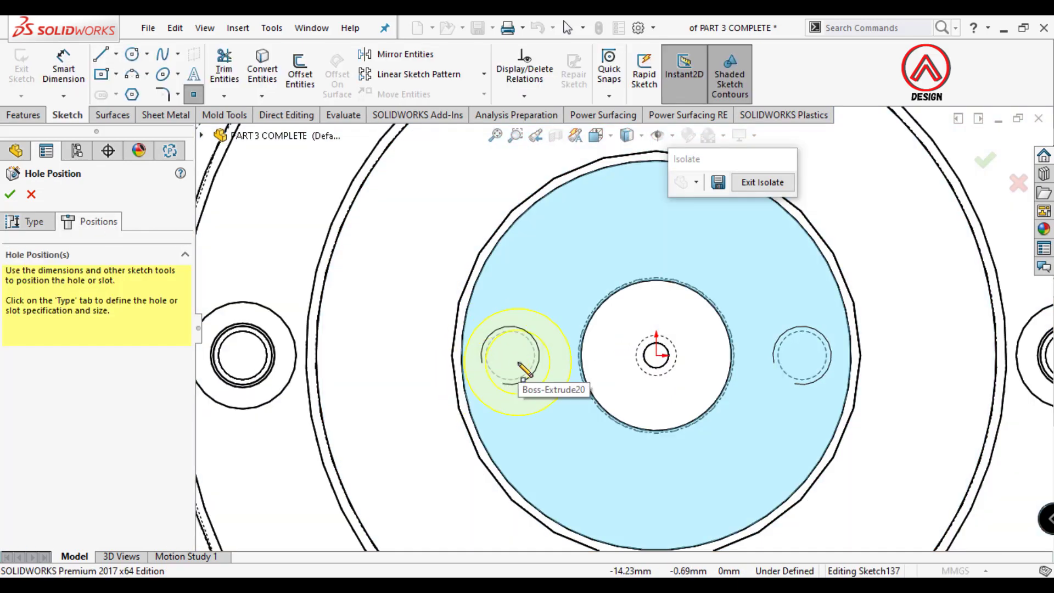
click(510, 355)
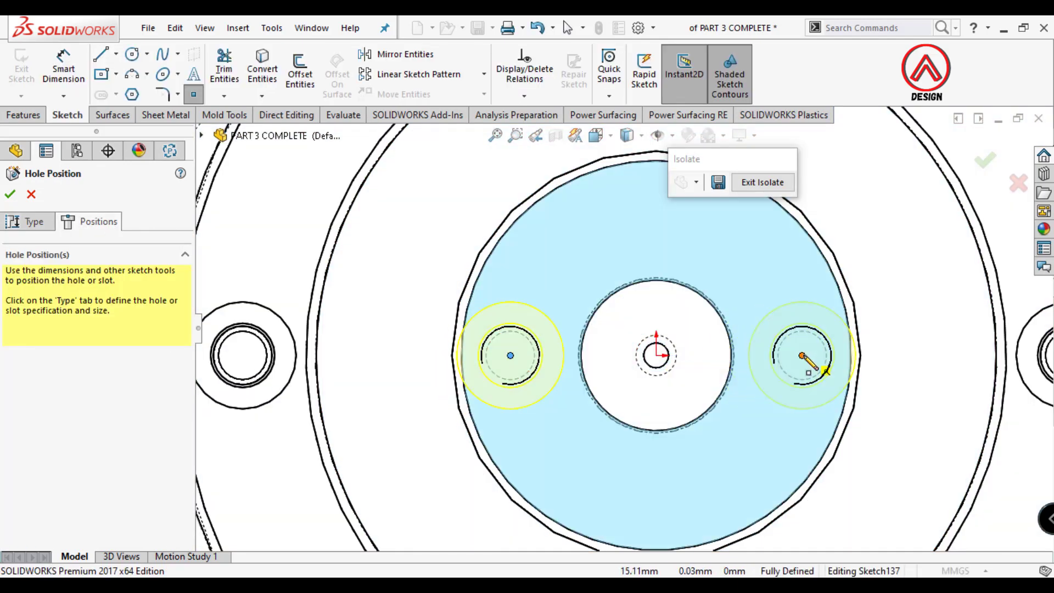
click(802, 356)
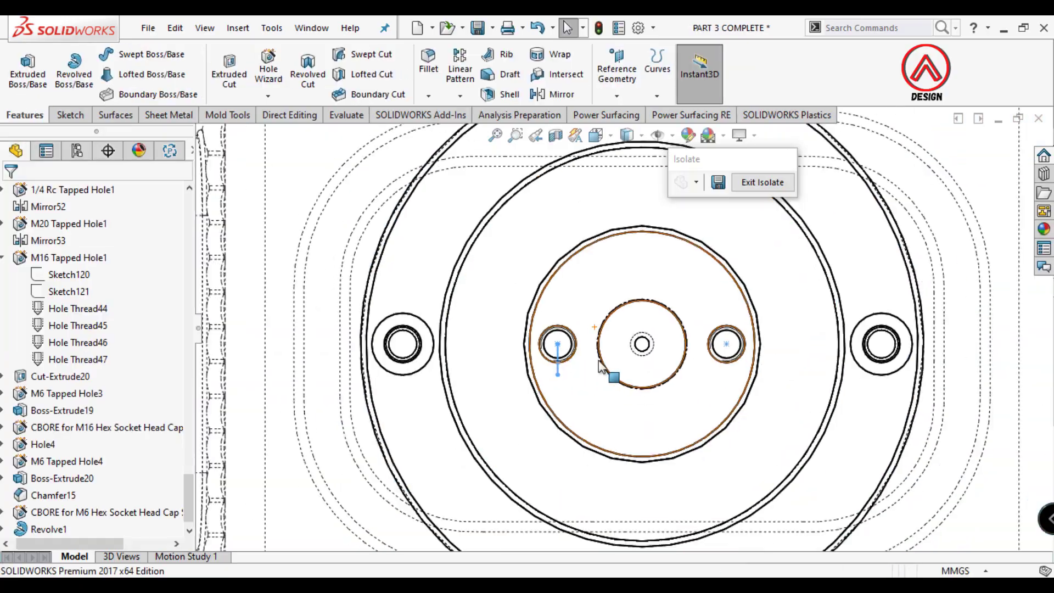
Reopen the CBORE for M6 hole feature settings and confirm them
mouse_move(549, 364)
middle_down()
mouse_move(498, 245)
mouse_move(384, 384)
middle_up()
scroll(90, 509, down, 1)
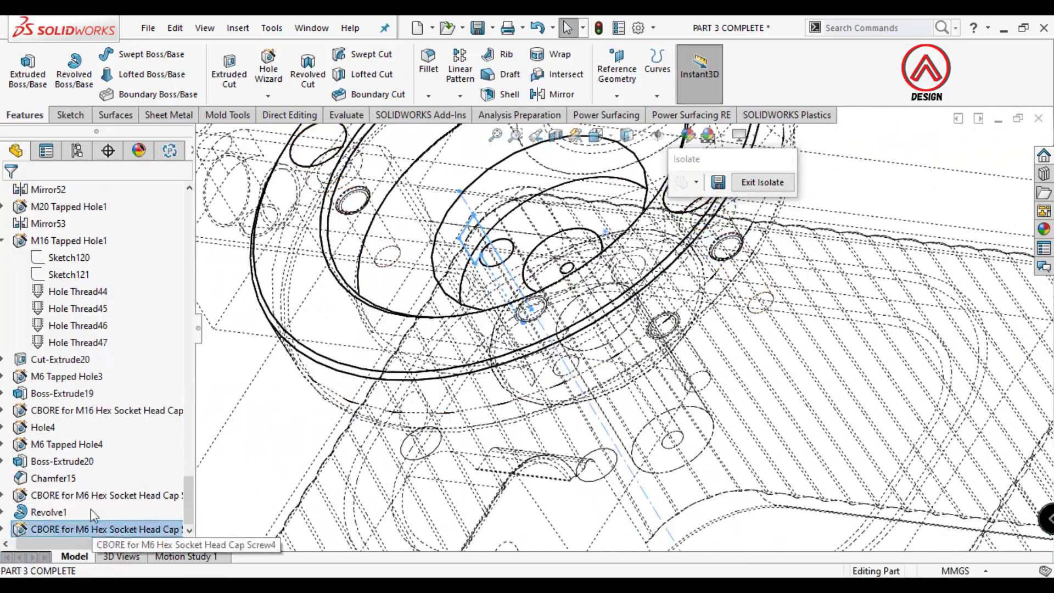
click(49, 511)
click(55, 529)
click(71, 501)
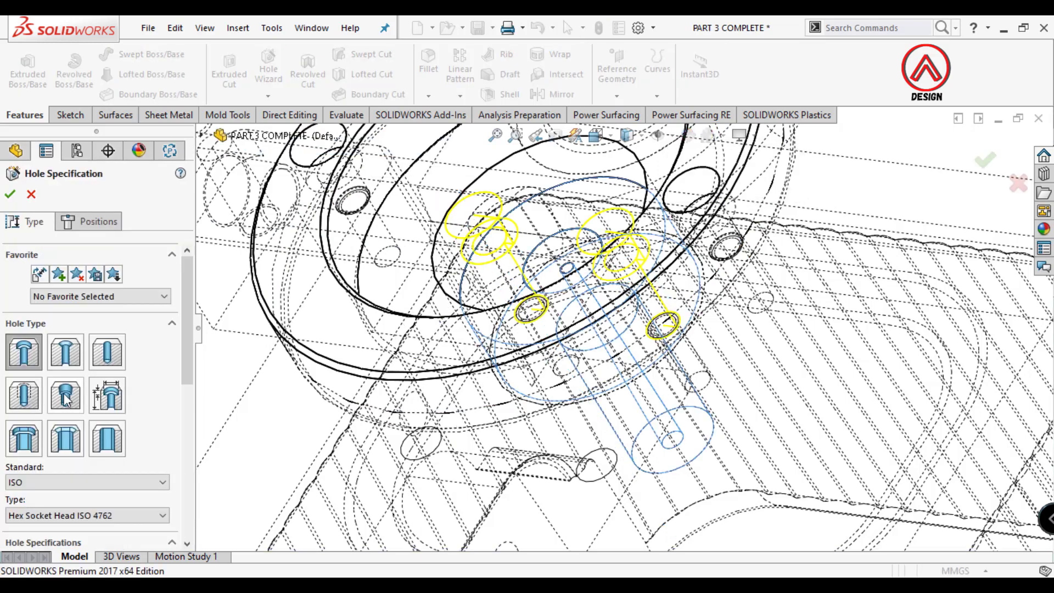
drag(192, 355, 183, 456)
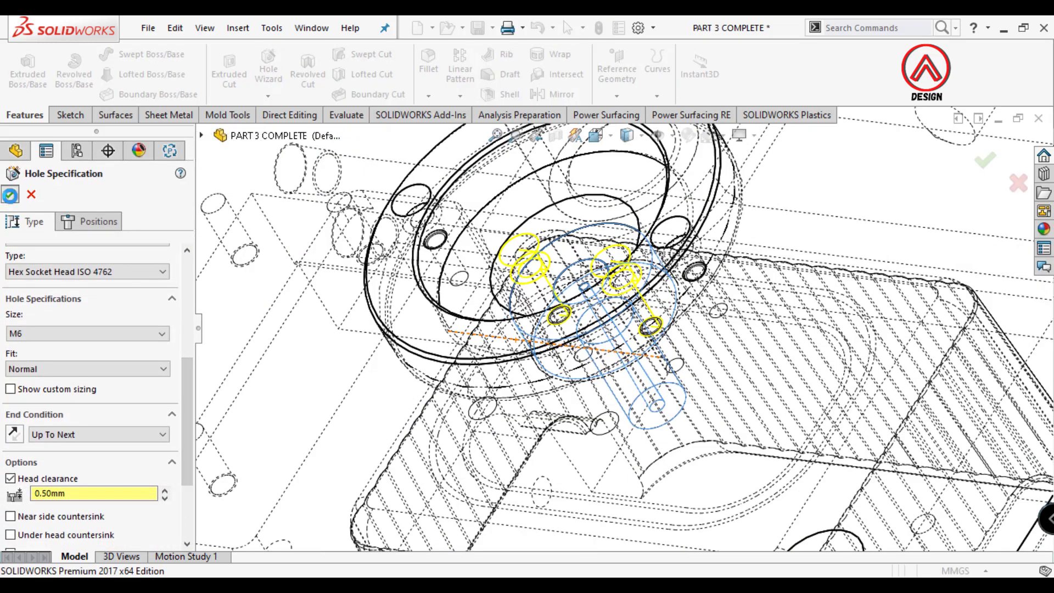
key(Escape)
Move the hole placement sketch onto the recessed inner face of the locating ring
middle_drag(543, 247, 565, 269)
click(4, 530)
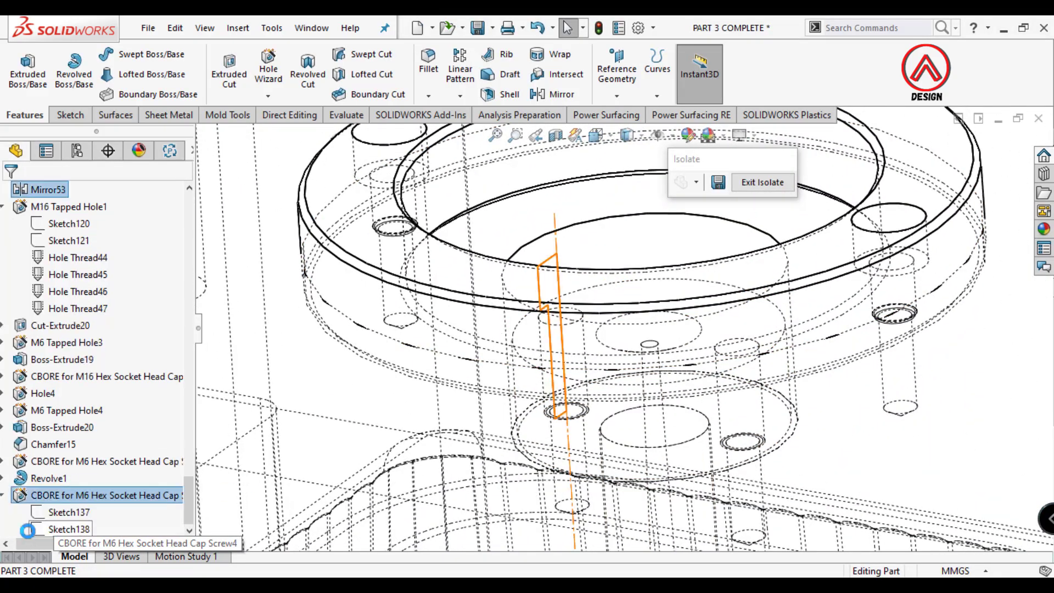
click(57, 512)
click(89, 483)
scroll(543, 244, up, 3)
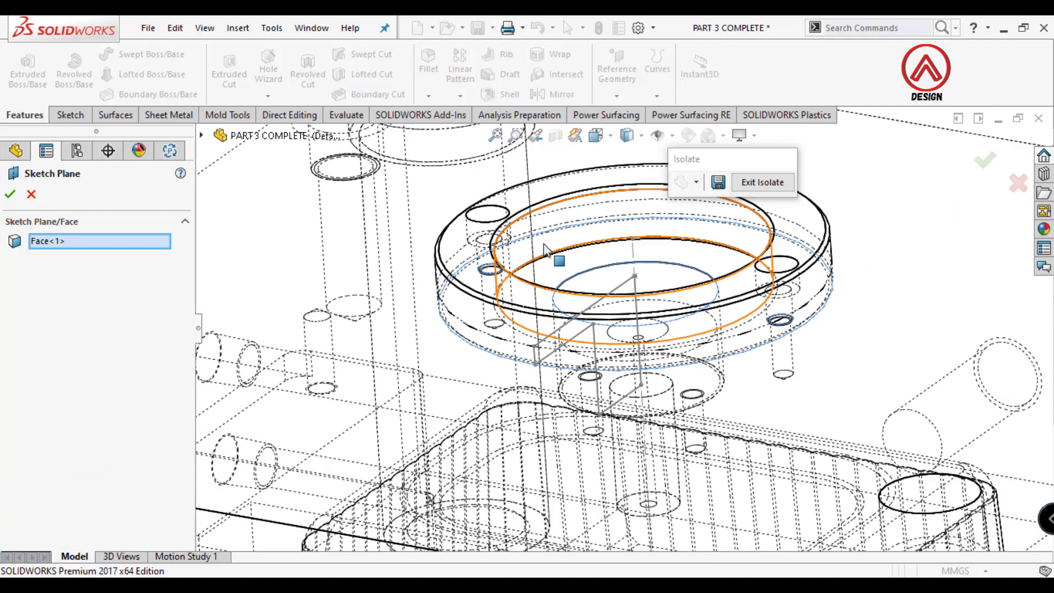
click(626, 135)
middle_drag(578, 229, 551, 327)
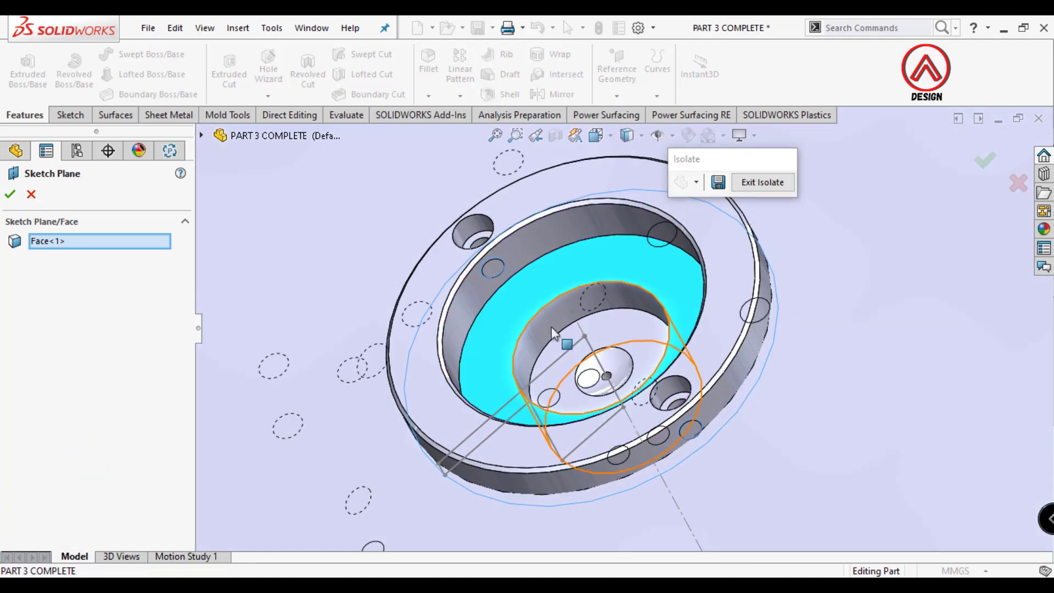
click(610, 326)
click(10, 194)
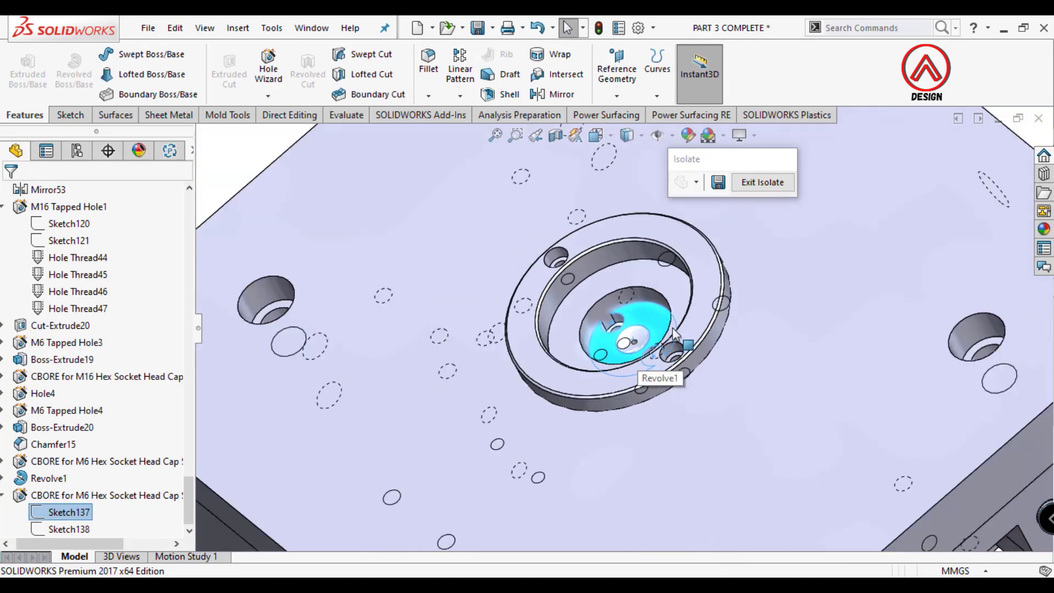
middle_drag(611, 326, 669, 449)
Inspect a front section of the screws and sprue bush, then exit isolation
click(596, 135)
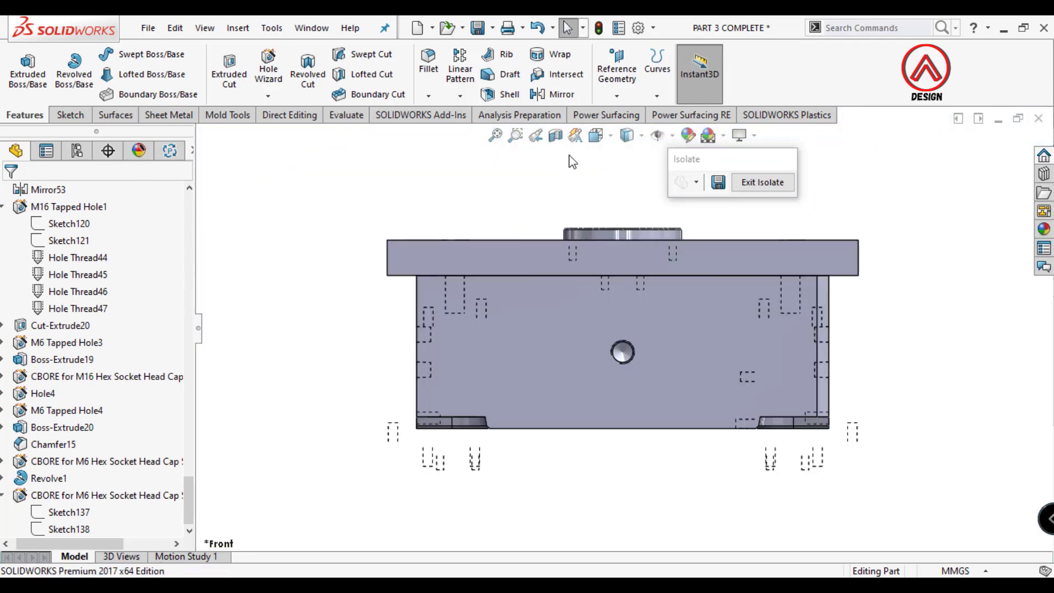
click(555, 135)
click(9, 194)
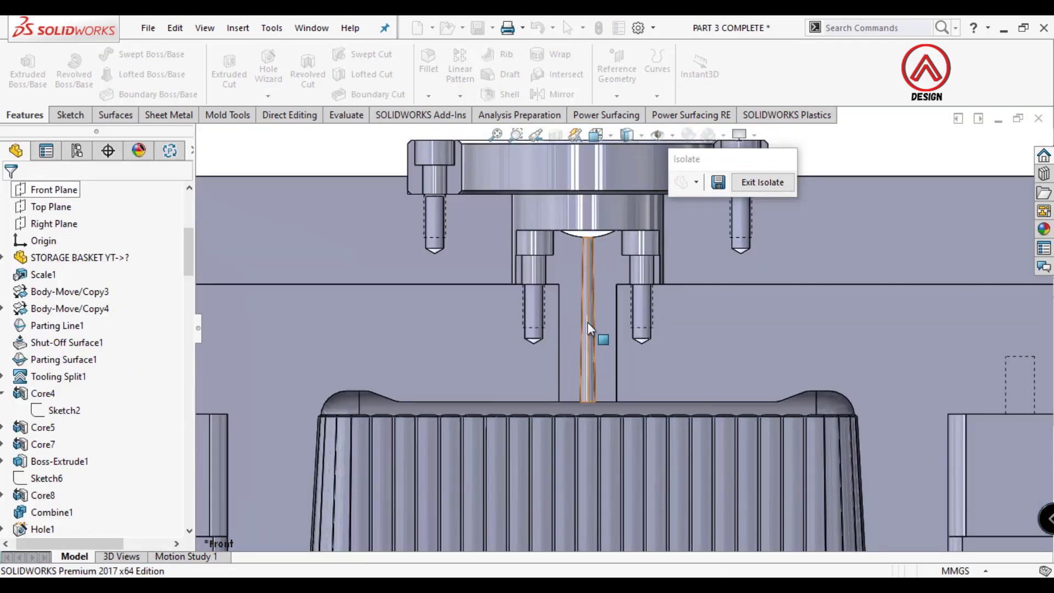
mouse_move(600, 337)
middle_down()
mouse_move(574, 339)
mouse_move(627, 357)
mouse_move(589, 224)
mouse_move(651, 390)
mouse_move(636, 391)
mouse_move(624, 464)
middle_up()
click(555, 135)
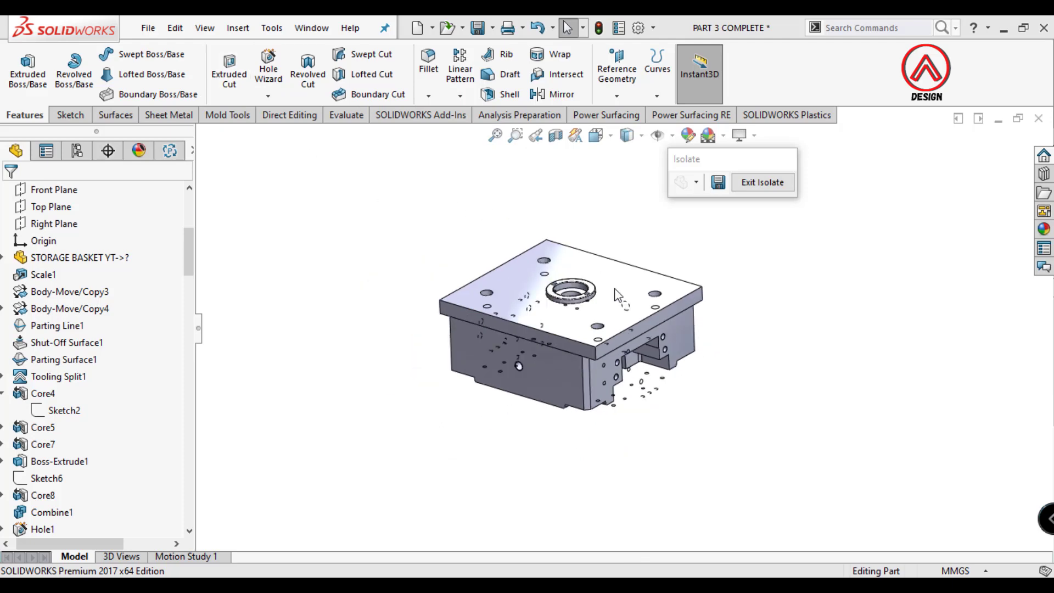
click(760, 183)
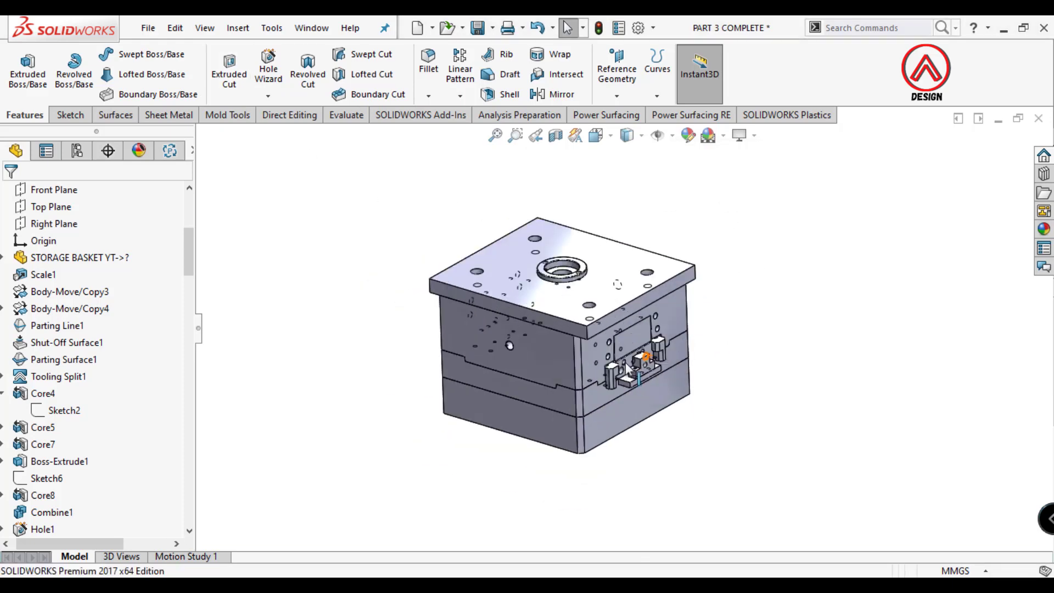
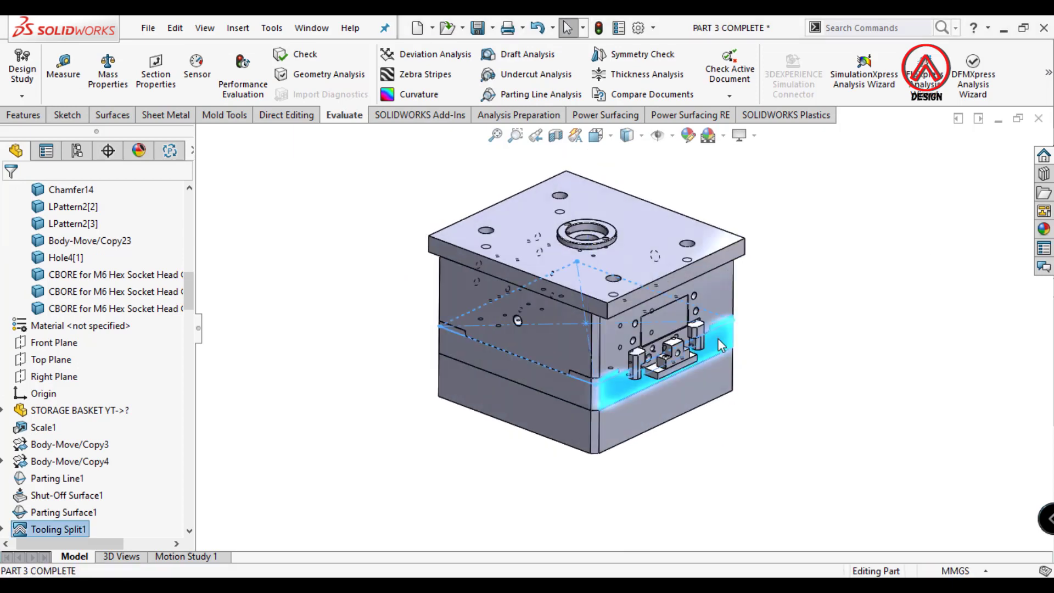
Isolate the Fillet10 lower plate body and view its side face Normal To
right_click(718, 338)
click(760, 532)
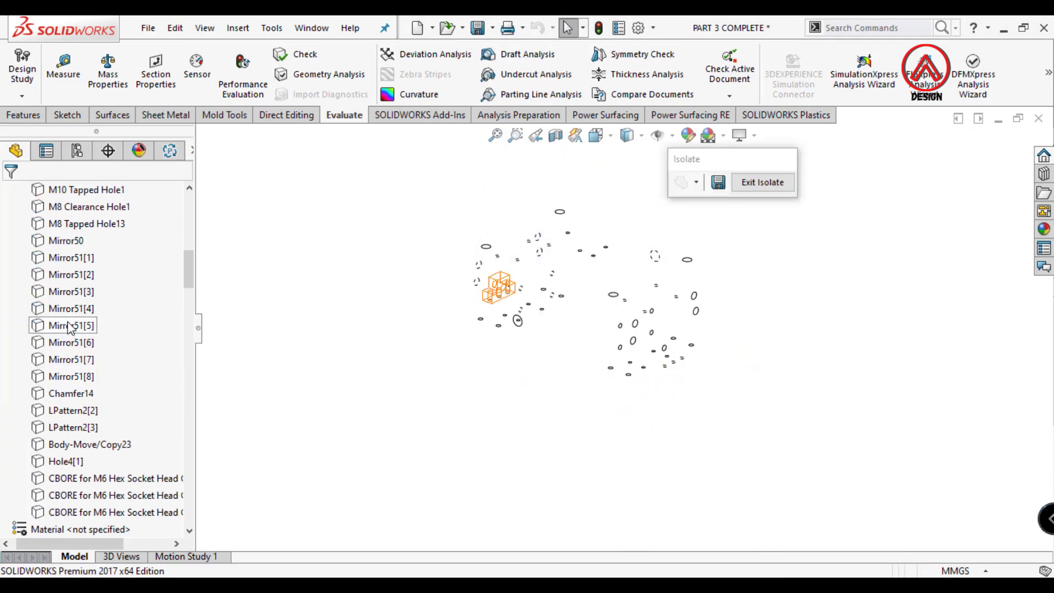
scroll(68, 327, up, 3)
click(63, 308)
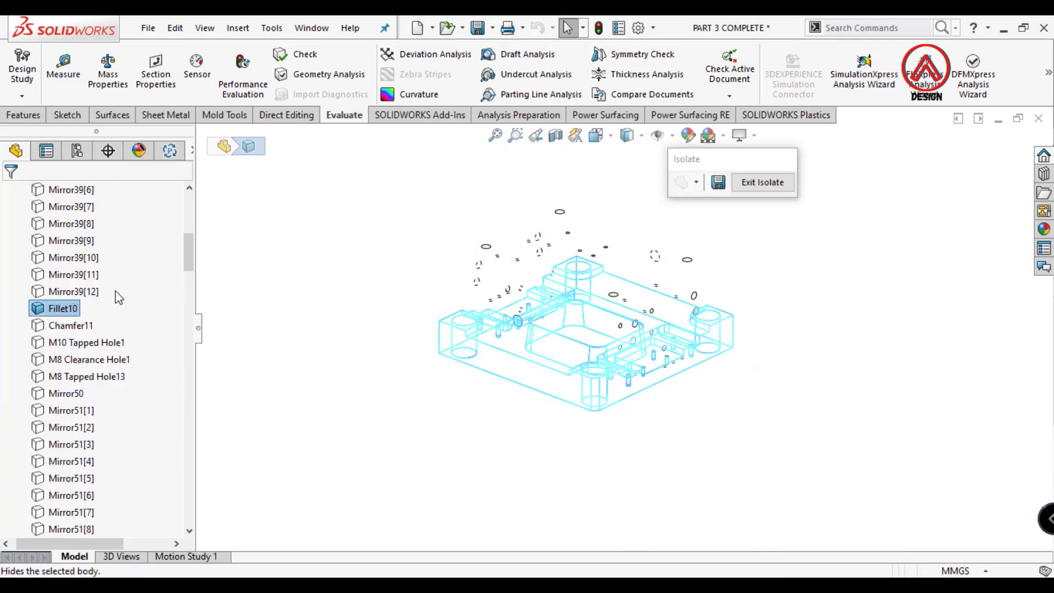
click(442, 285)
scroll(620, 330, down, 5)
scroll(455, 370, up, 2)
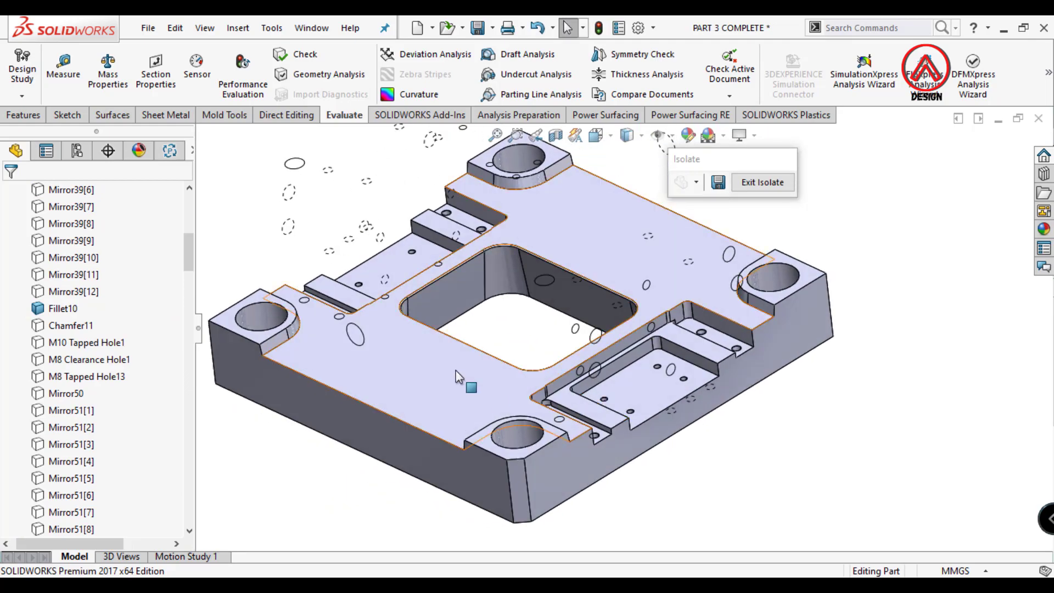
click(448, 372)
click(519, 370)
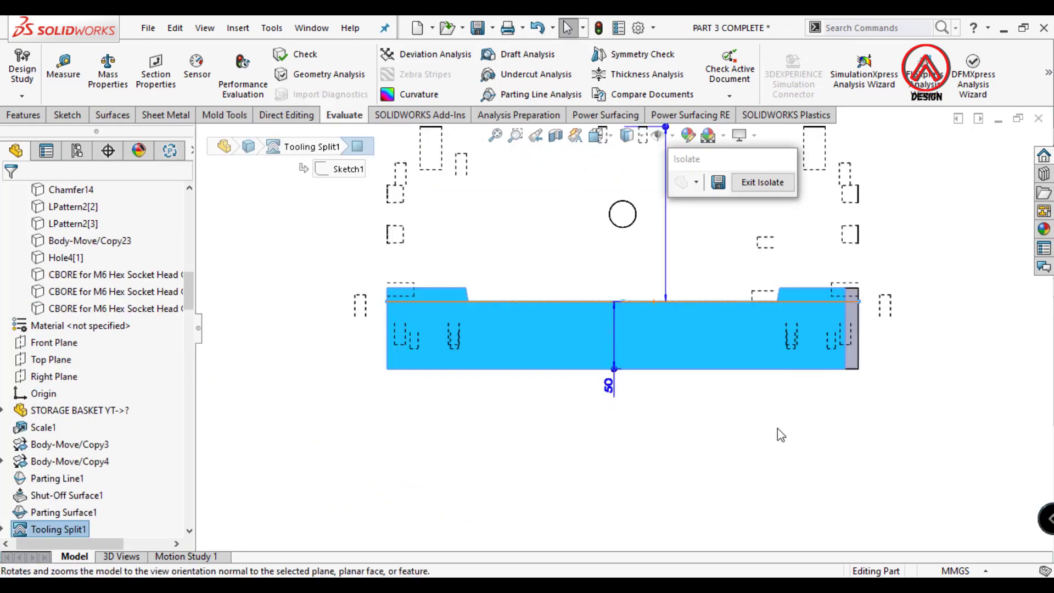
Set up a Hole Wizard ISO bottoming tapped hole, M20, Blind end condition
click(25, 115)
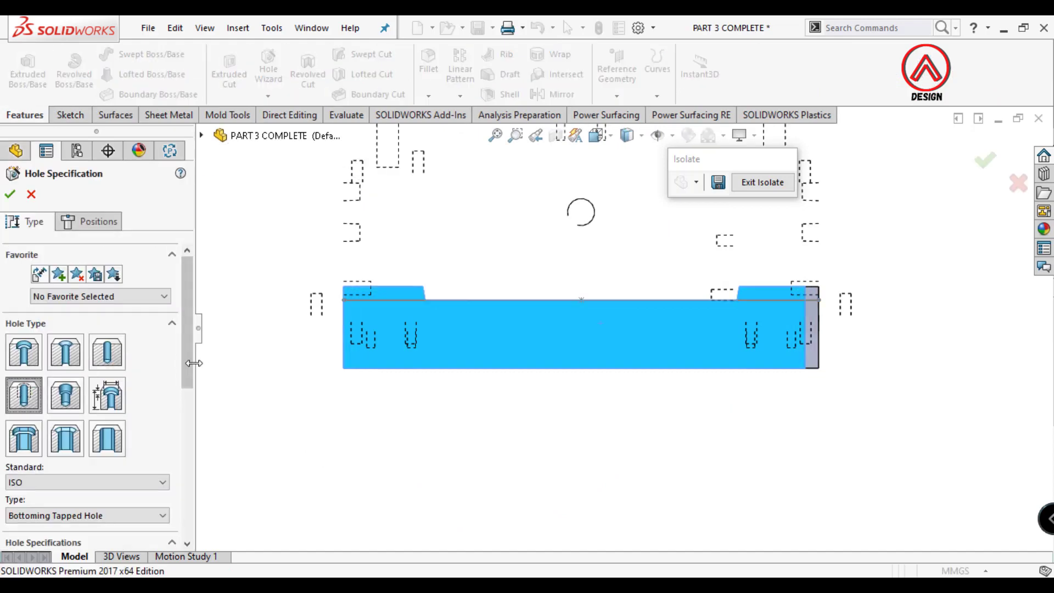
drag(194, 363, 187, 363)
scroll(179, 380, down, 5)
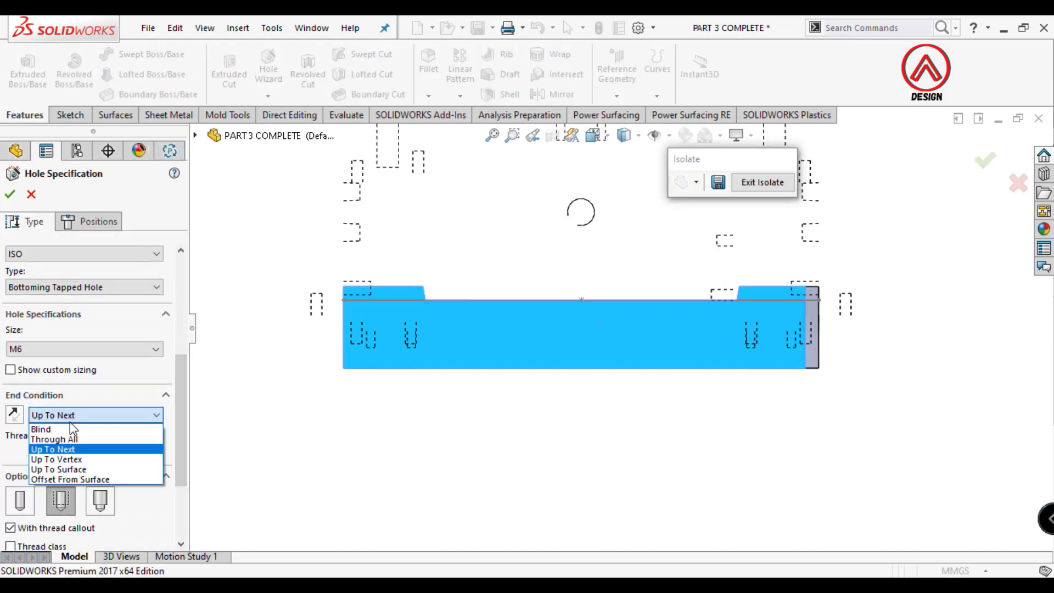
click(69, 427)
click(82, 349)
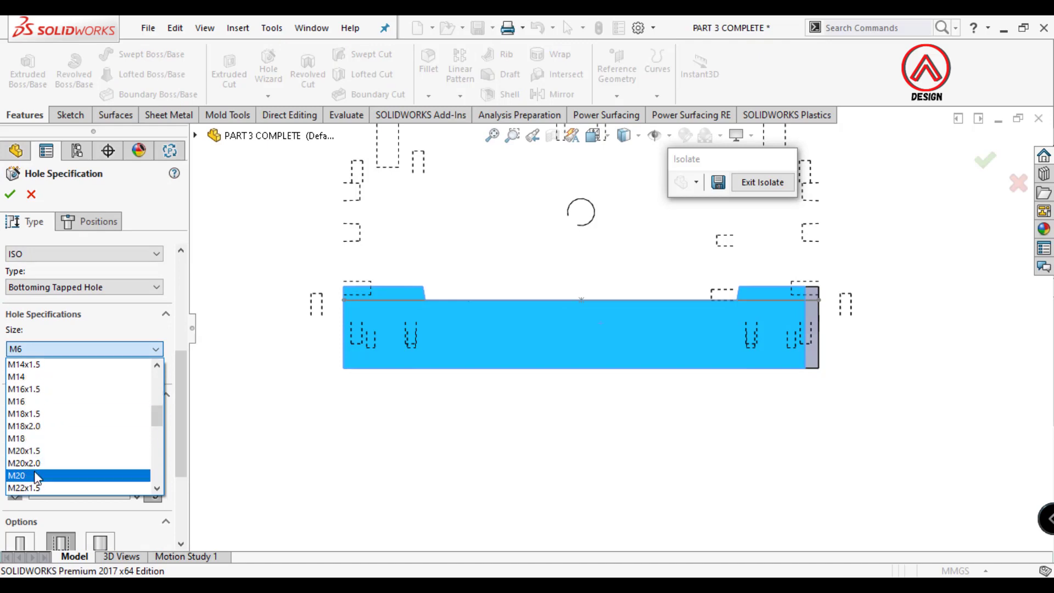
click(36, 476)
click(88, 221)
Place the M20 hole on the side face 30 mm from the edge and finish it
click(582, 334)
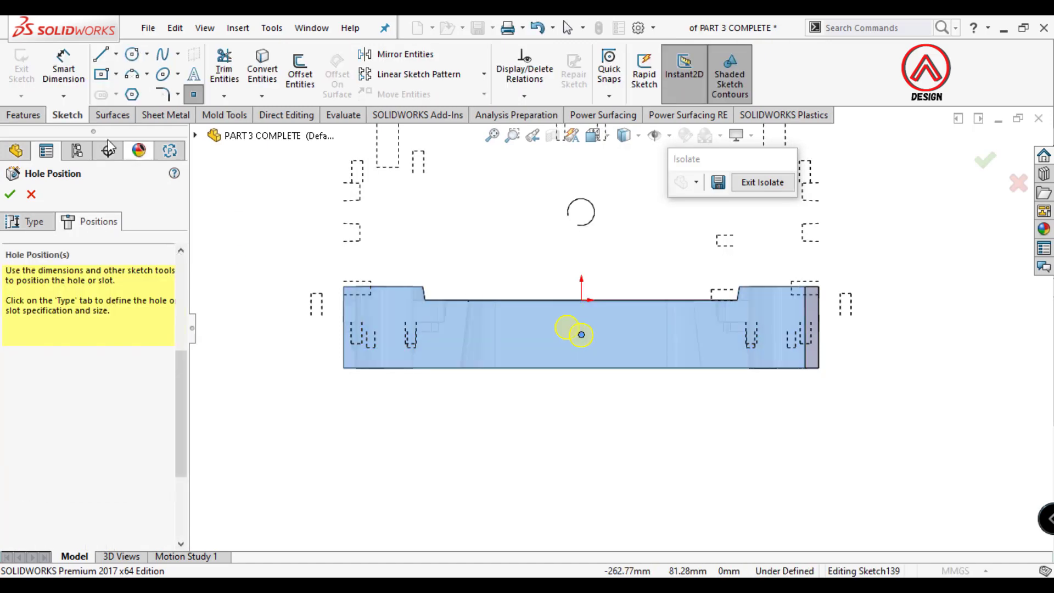
click(581, 334)
click(807, 367)
click(846, 336)
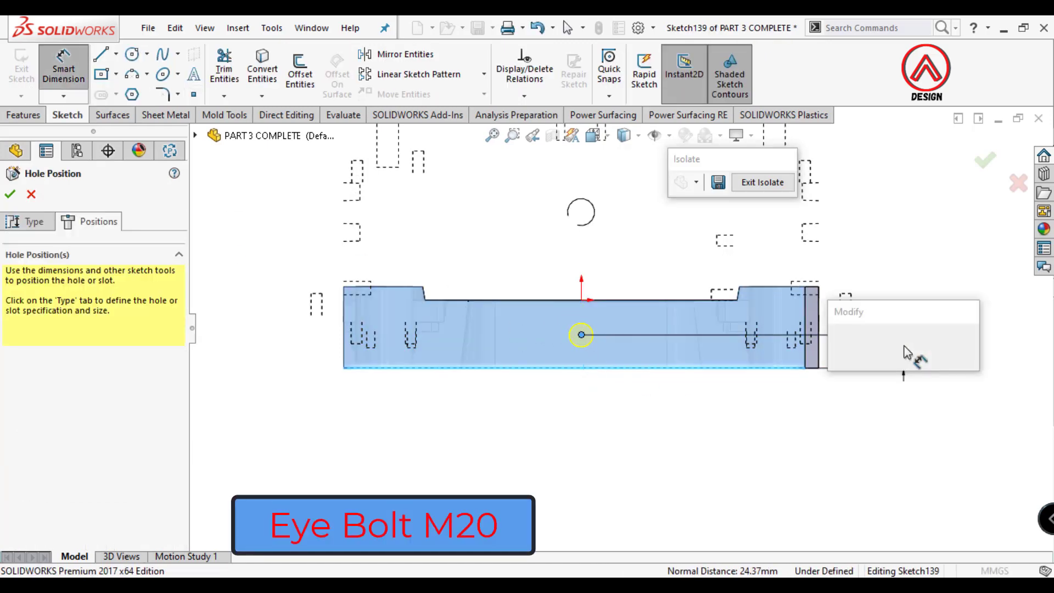
text(30)
key(Return)
click(582, 328)
ctrl+click(581, 300)
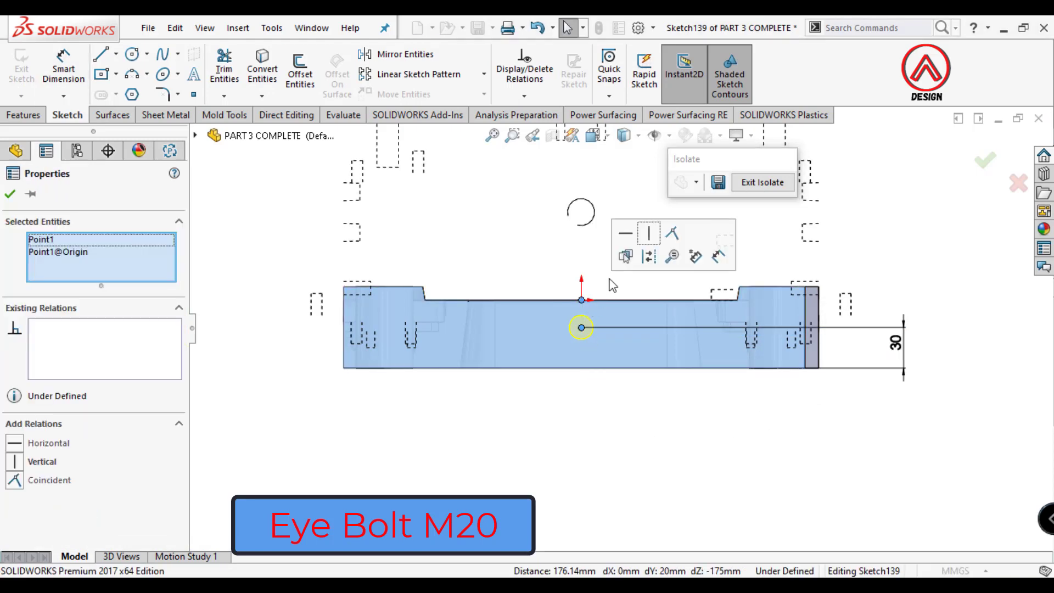
key(Escape)
key(Return)
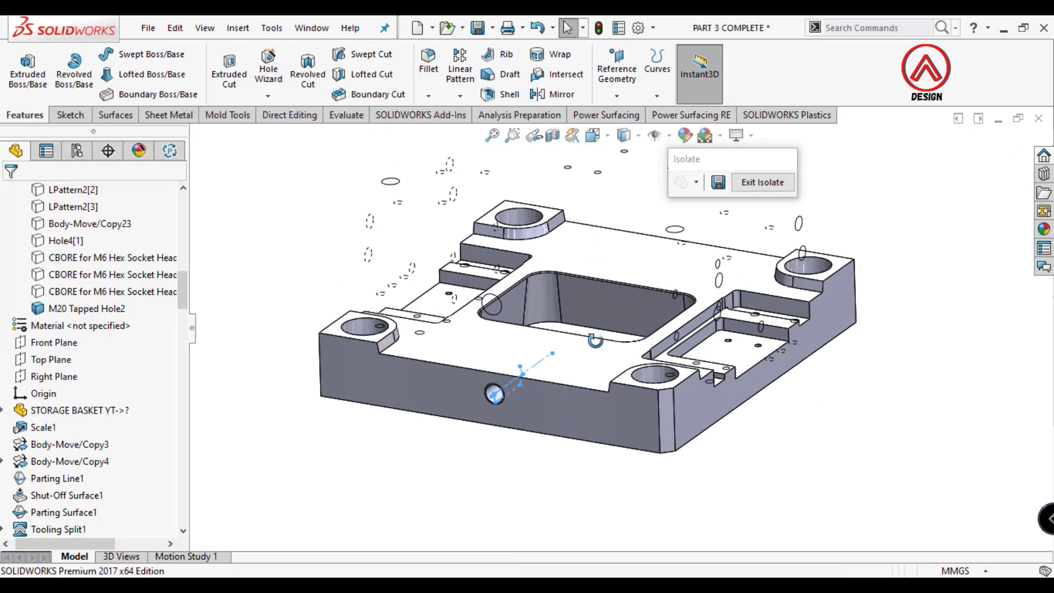
Mirror the M20 tapped hole about the Front Plane
click(460, 96)
click(467, 146)
click(208, 135)
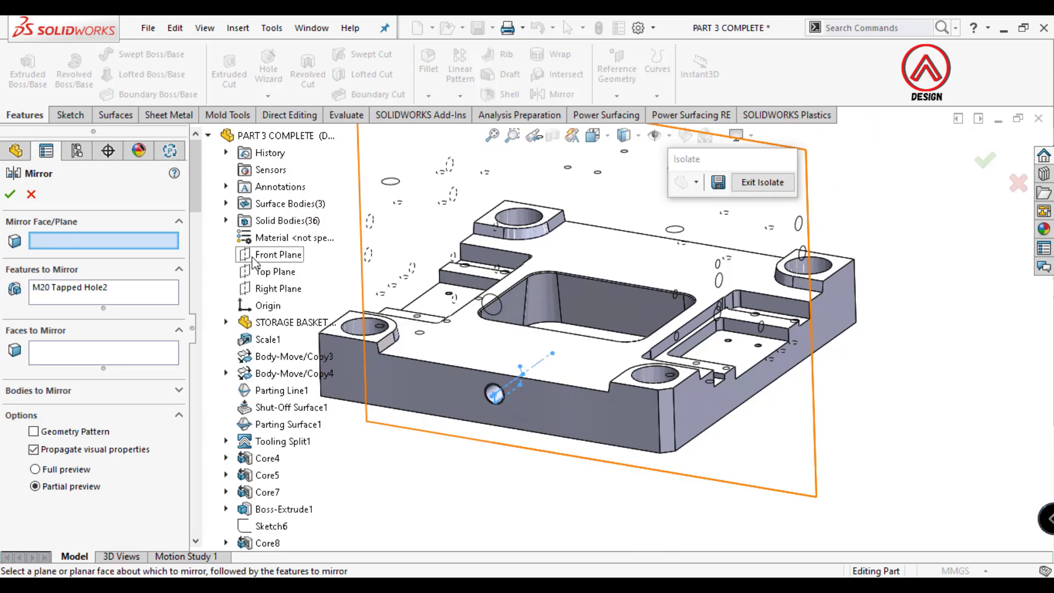
click(278, 255)
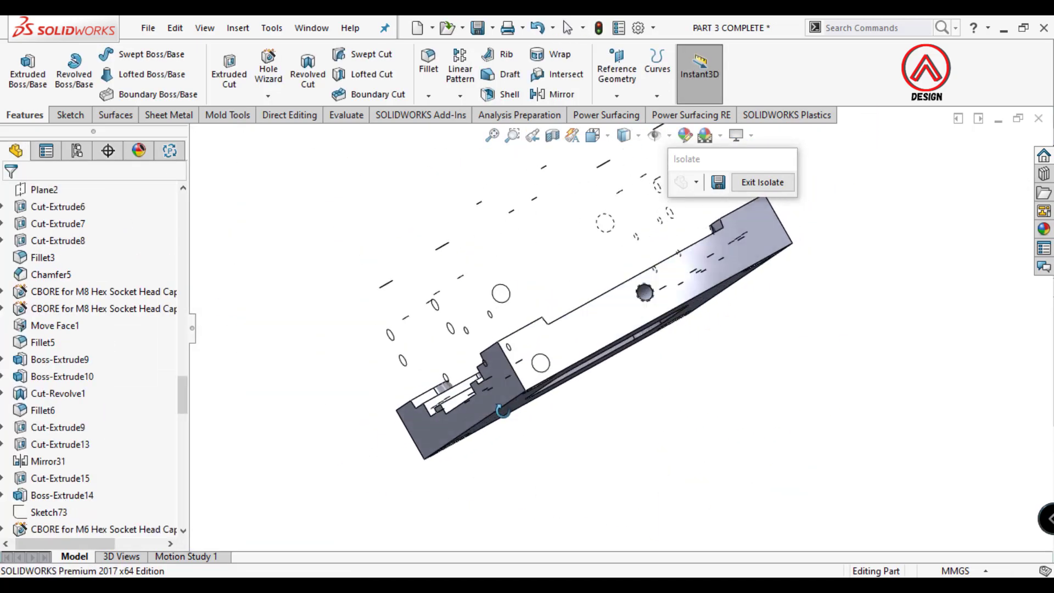
Chamfer the four corner pocket edges at 2 mm
click(428, 96)
click(447, 133)
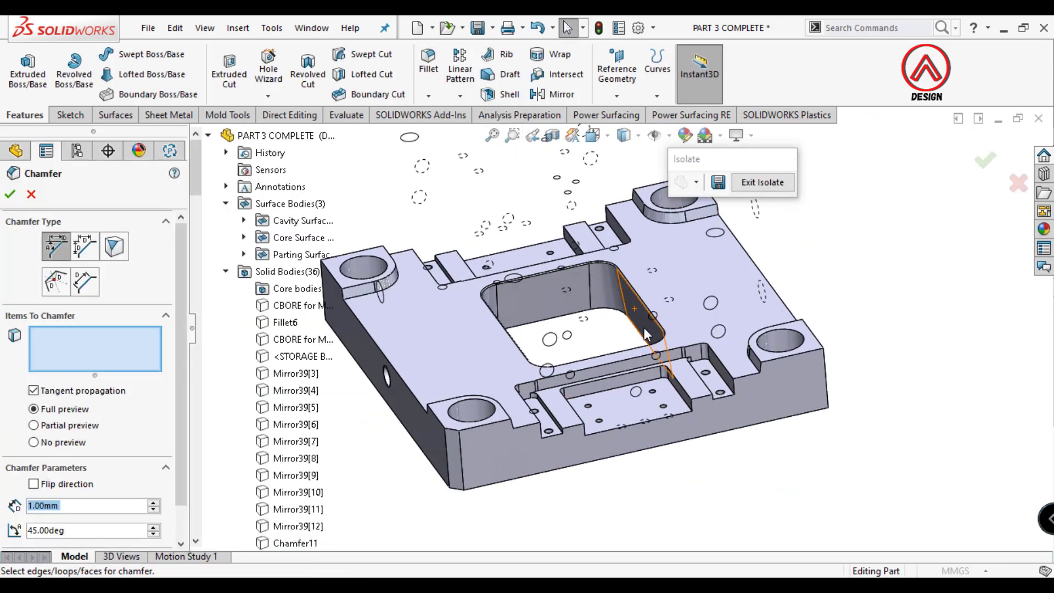
click(661, 219)
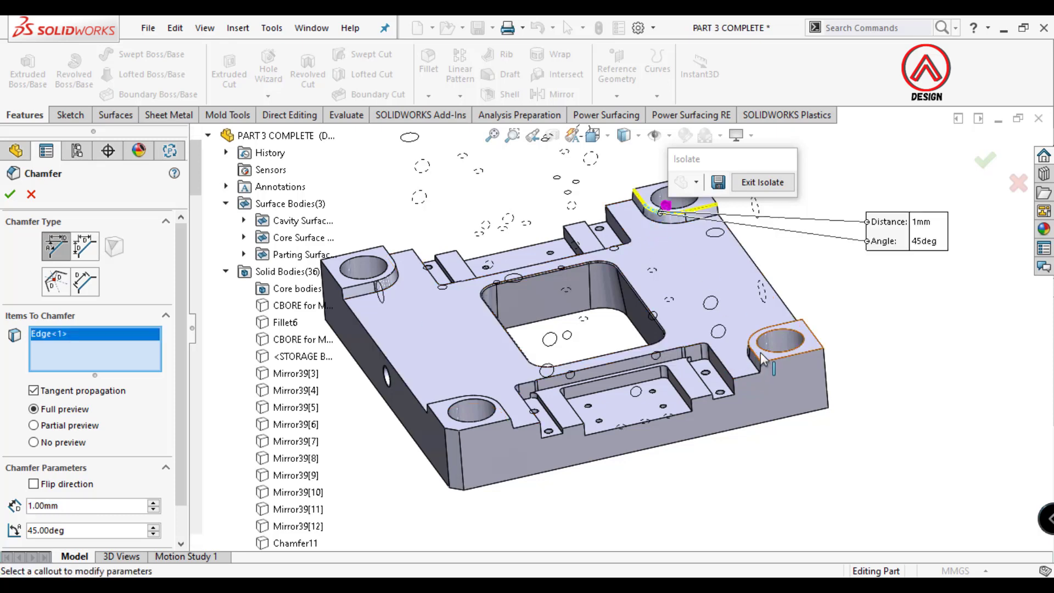
click(752, 354)
click(439, 400)
click(391, 262)
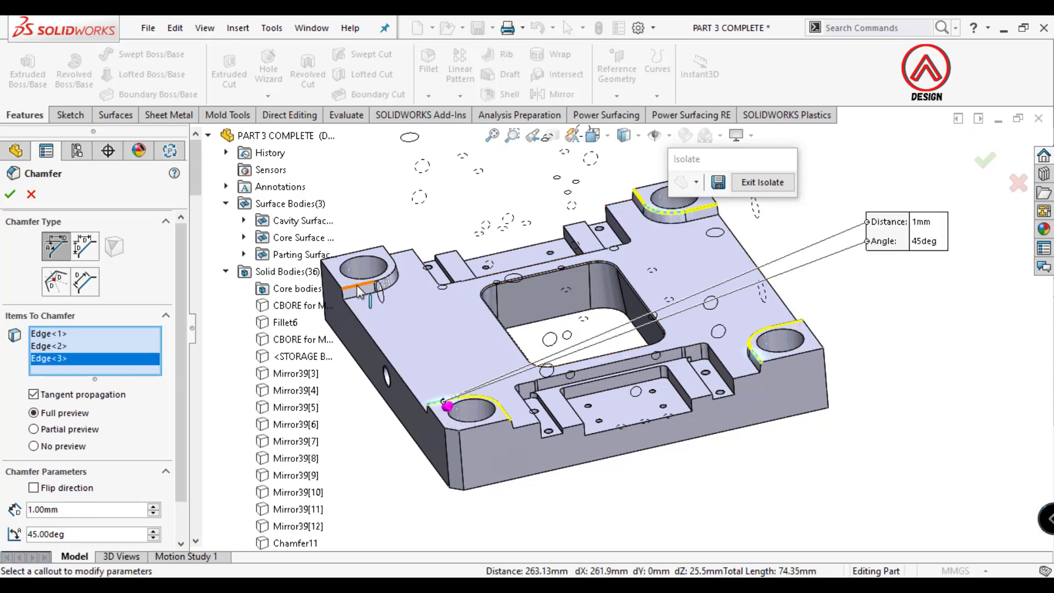
triple_click(75, 521)
text(2)
key(Return)
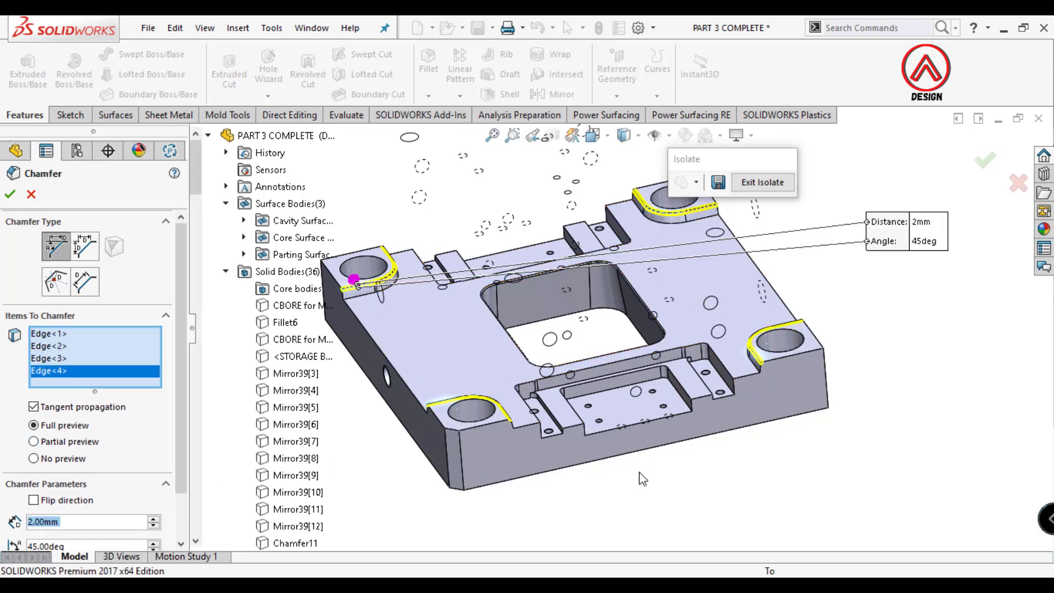
key(Return)
middle_drag(577, 332, 439, 122)
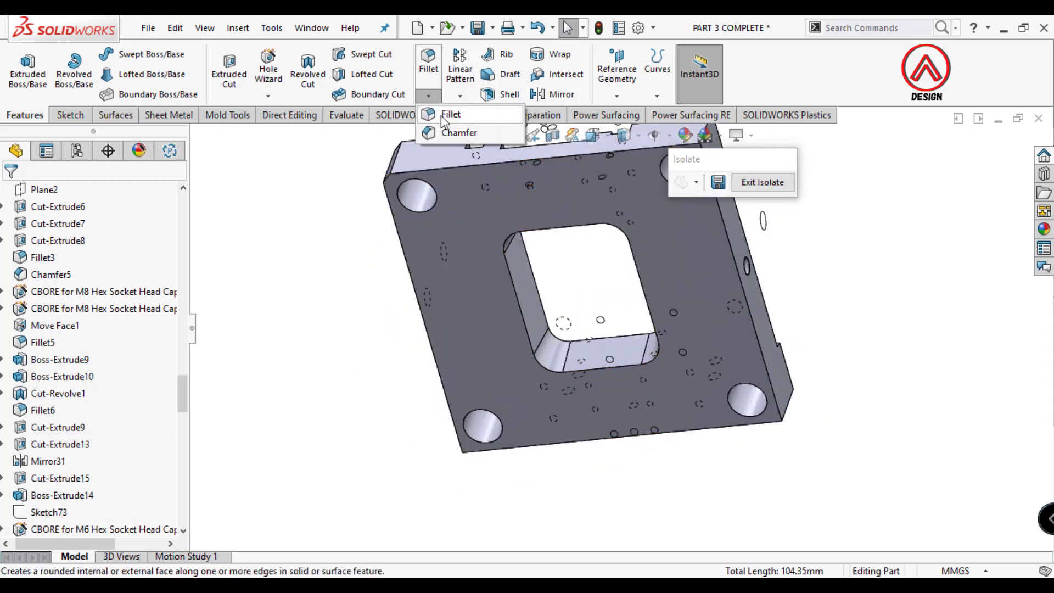
Add a chamfer to the central opening edge
click(455, 132)
click(512, 272)
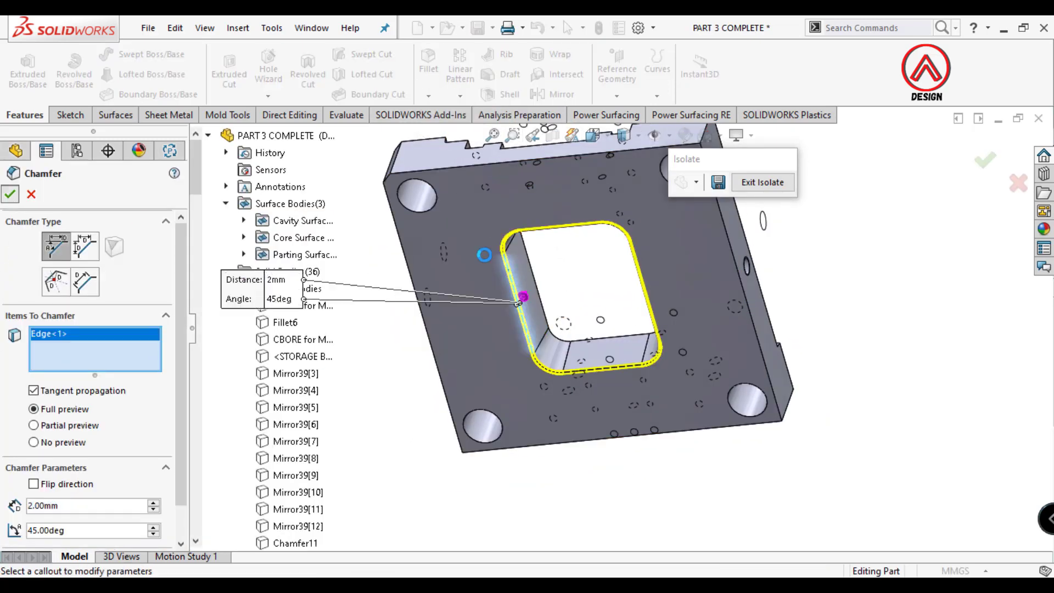
key(Return)
middle_drag(591, 269, 510, 344)
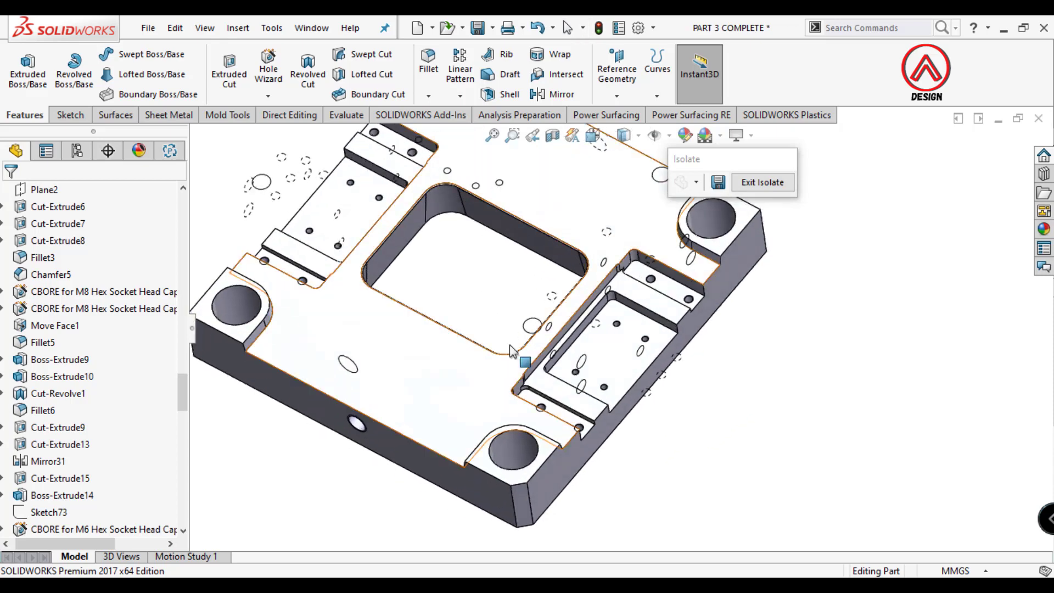
View the plate from the Top and select its top face
click(432, 366)
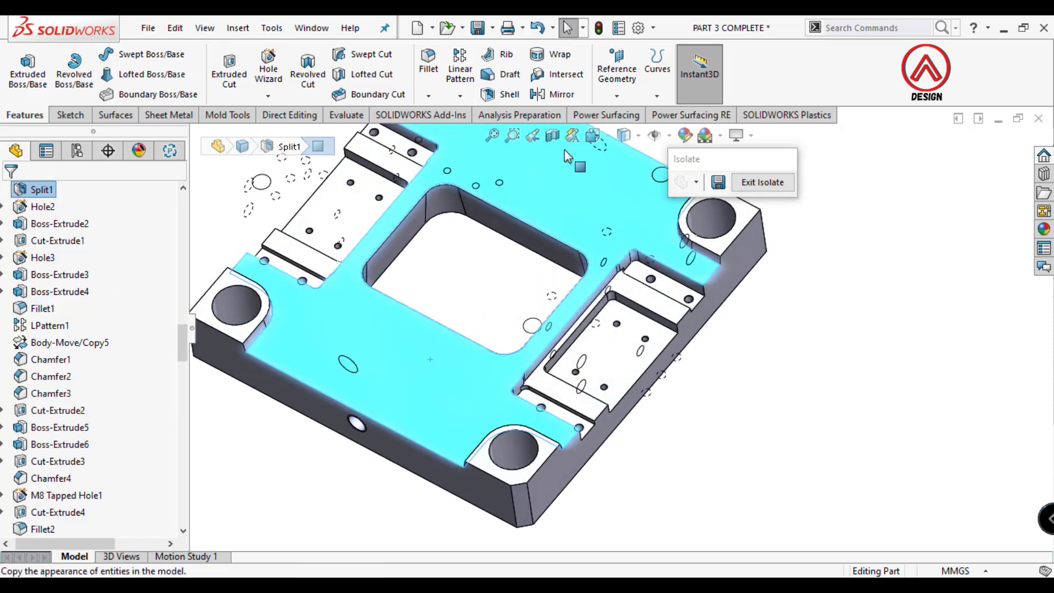
click(593, 135)
click(608, 207)
click(927, 318)
drag(182, 341, 192, 247)
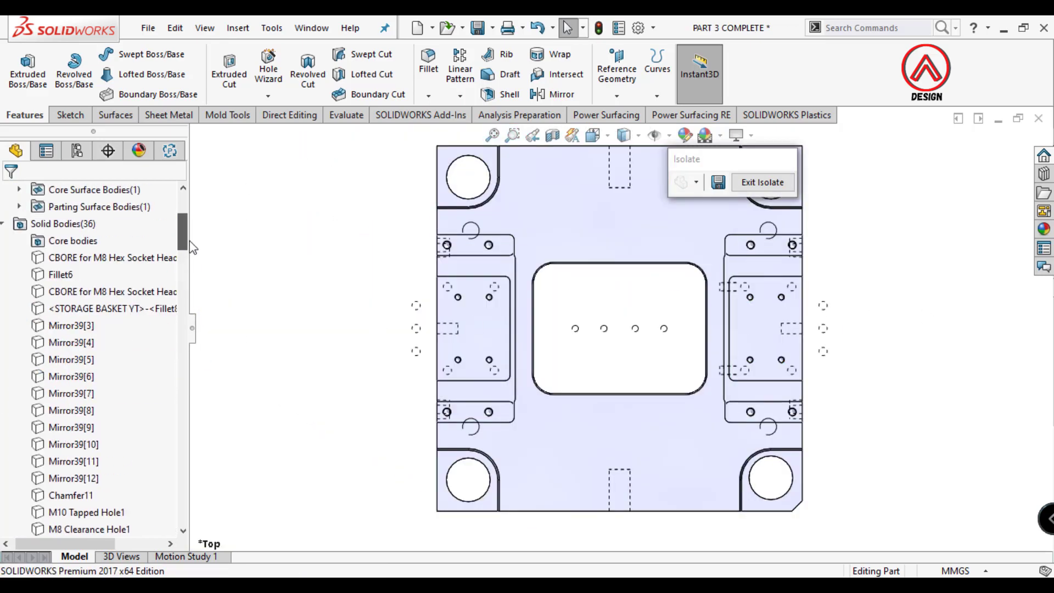
click(4, 223)
click(51, 275)
click(61, 245)
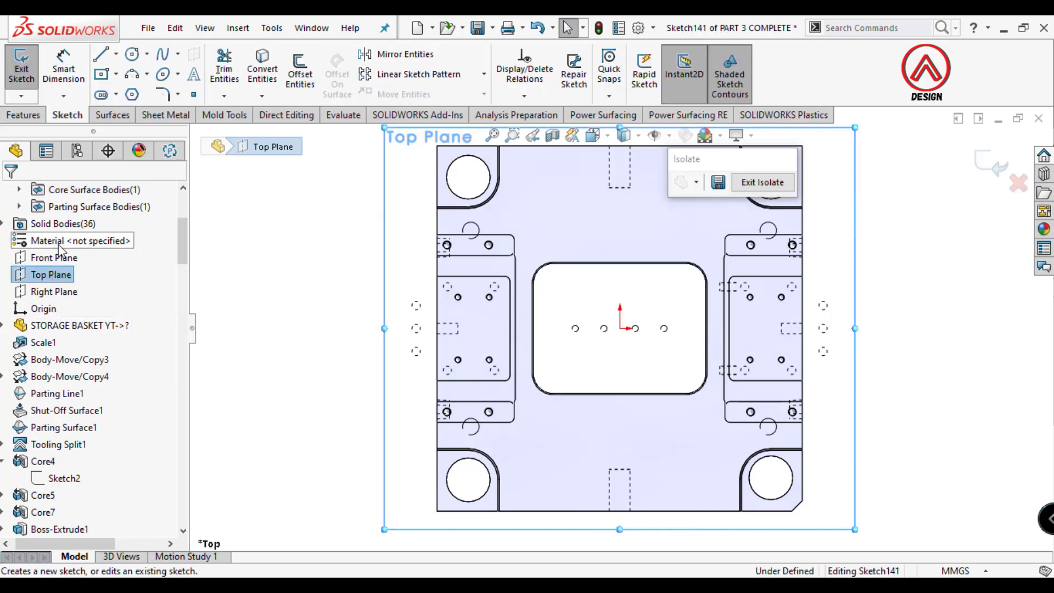
click(991, 163)
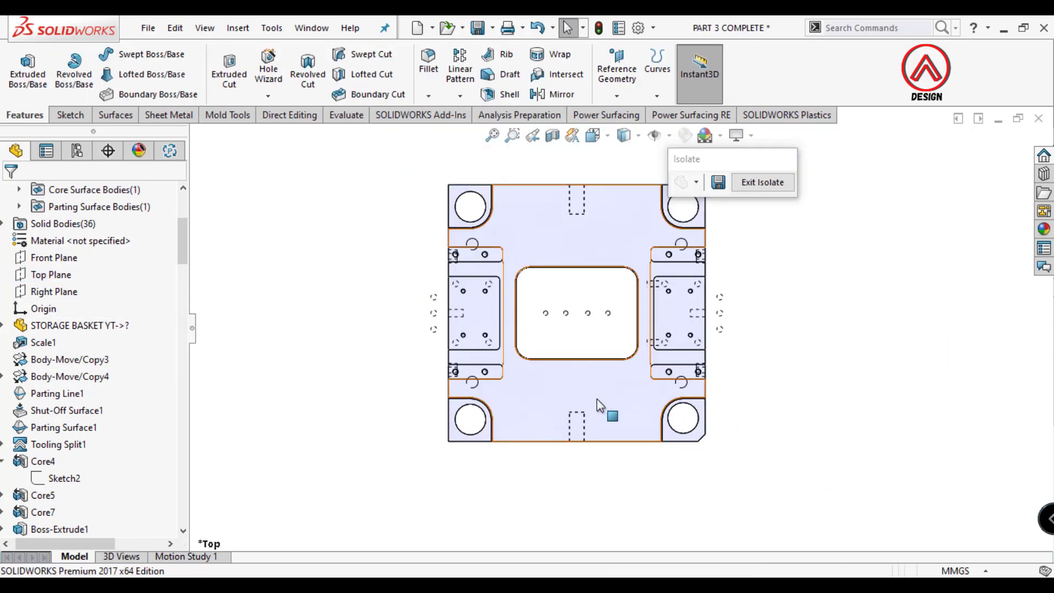
click(597, 398)
Set up a Hole Wizard counterbore for Hex Socket Head ISO 4762, size M10
click(269, 72)
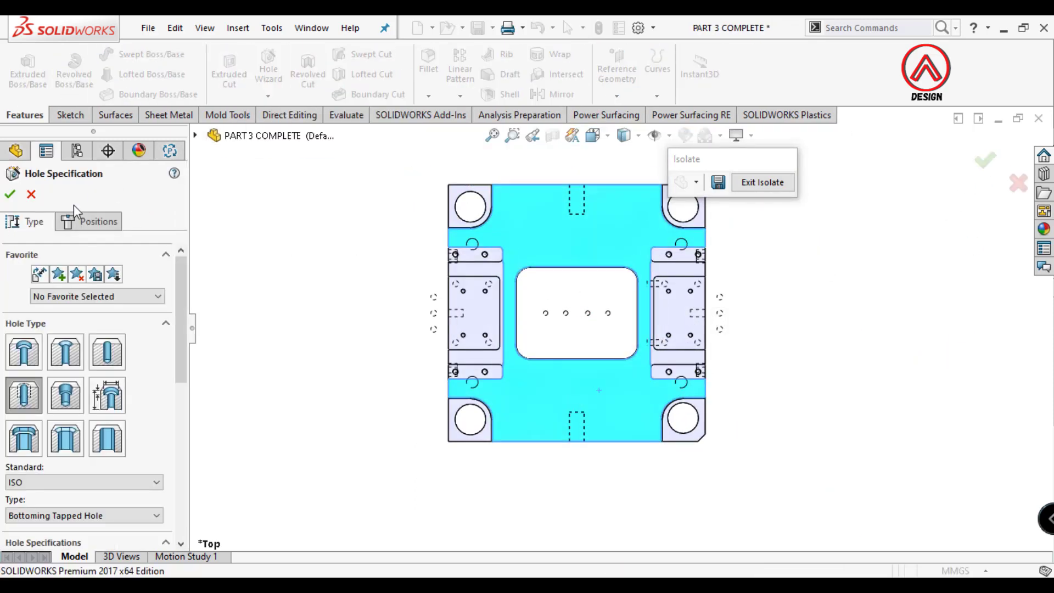
scroll(89, 391, down, 3)
click(82, 358)
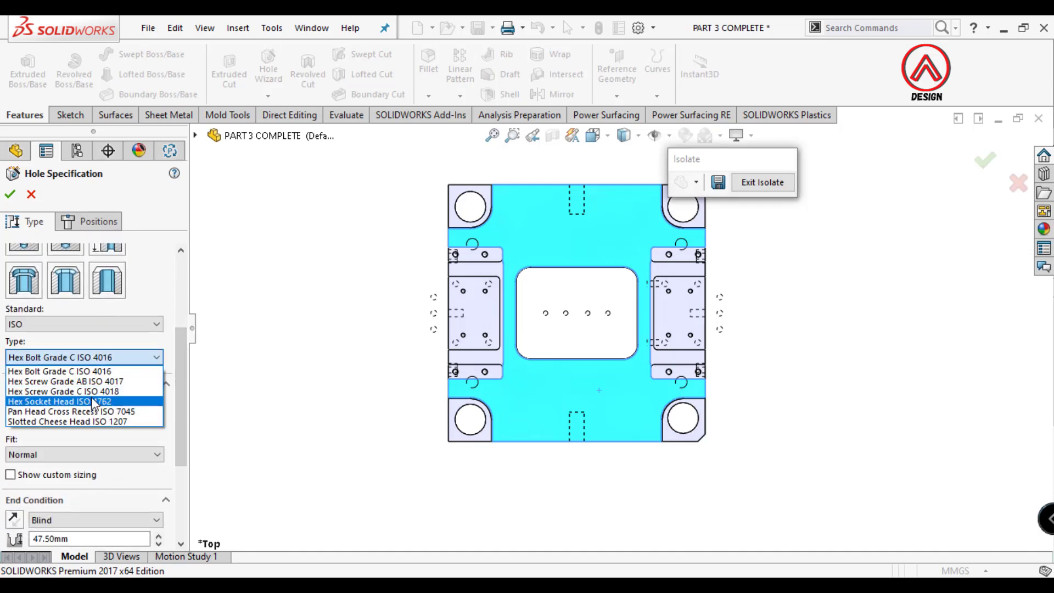
click(55, 402)
click(39, 419)
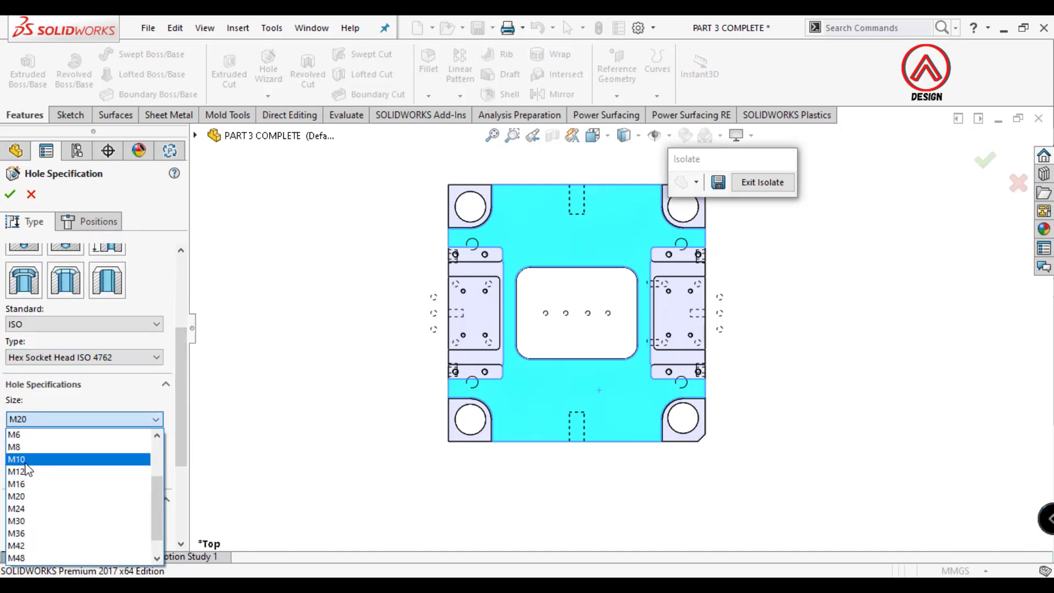
click(25, 463)
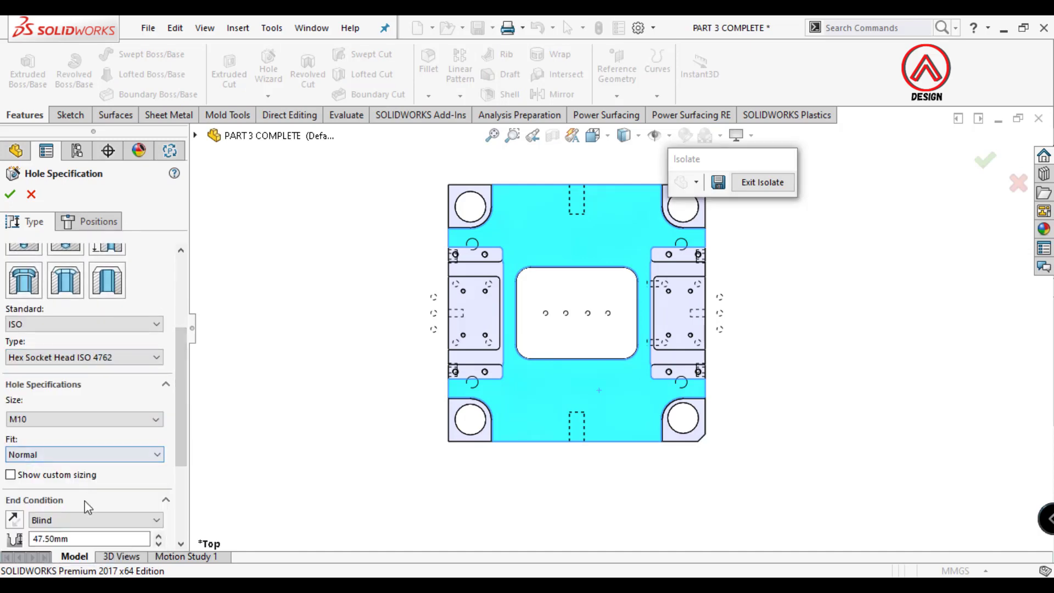
click(90, 224)
Draw vertical and horizontal construction centrelines through the origin
click(118, 76)
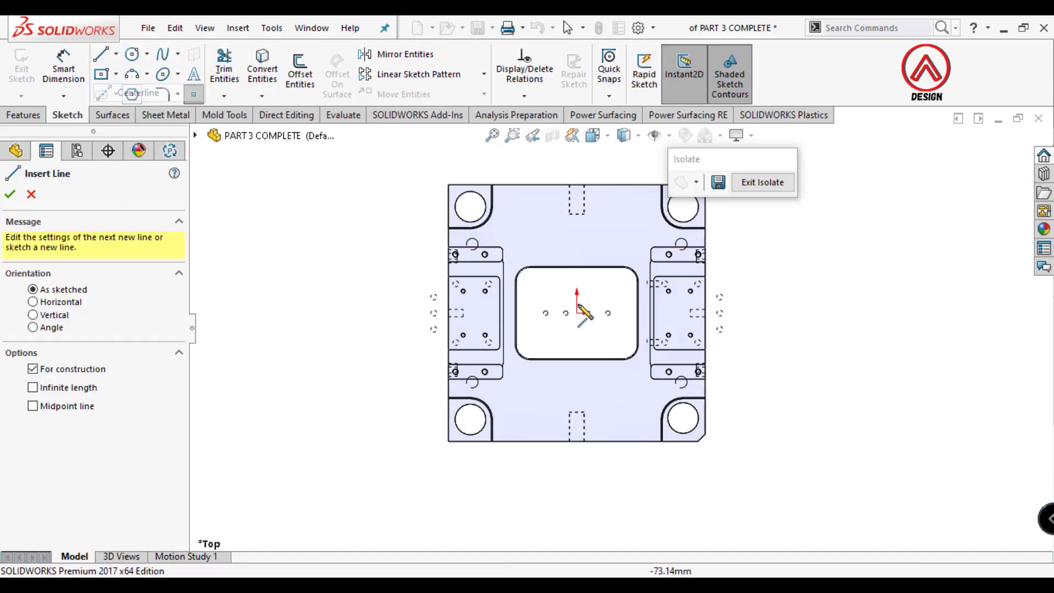
click(576, 312)
click(577, 277)
key(Escape)
scroll(620, 324, up, 2)
key(Return)
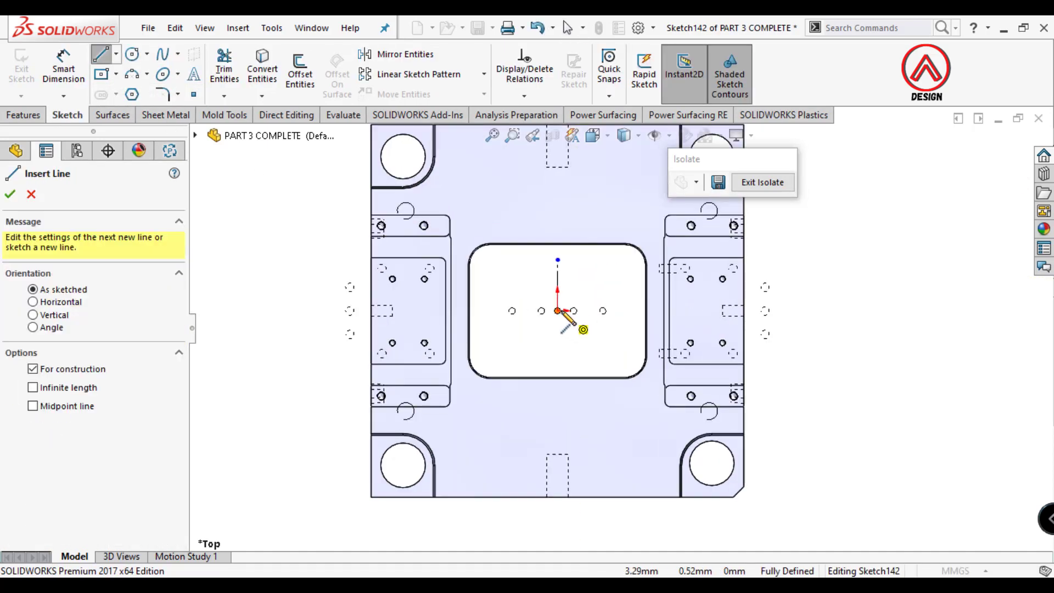
click(558, 311)
click(624, 310)
key(Escape)
Place a hole point dimensioned 82 mm and 145 mm from the centrelines
click(193, 94)
scroll(512, 439, up, 1)
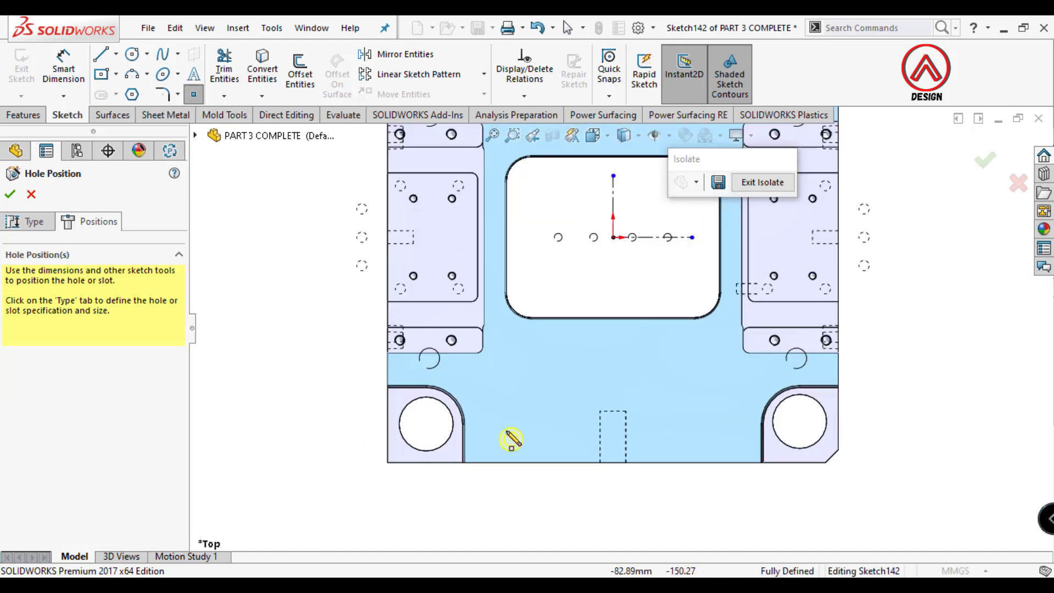
click(516, 432)
key(d)
click(515, 431)
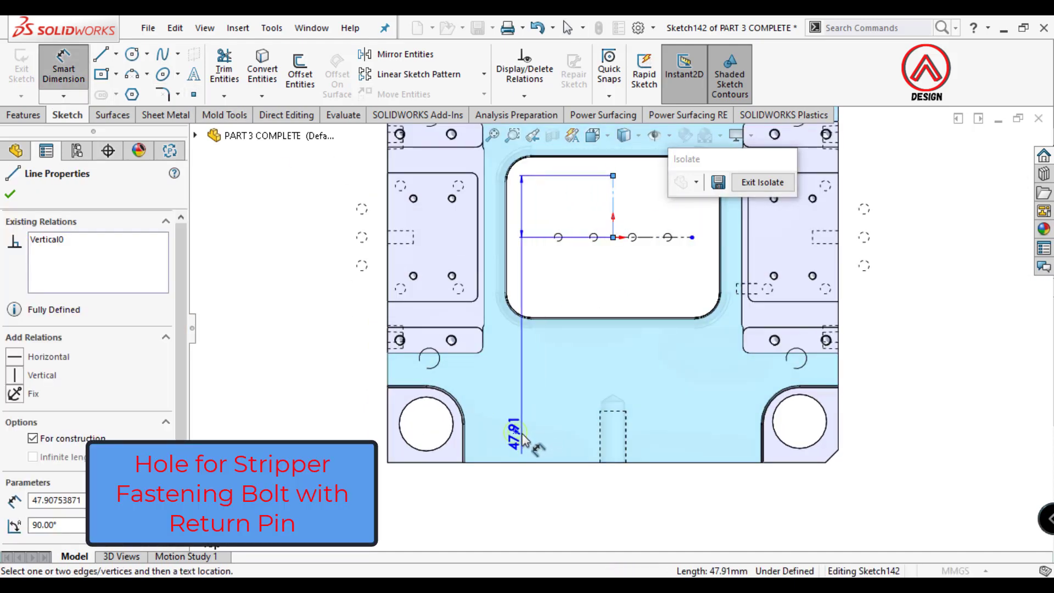
click(613, 384)
click(551, 529)
text(82)
key(Return)
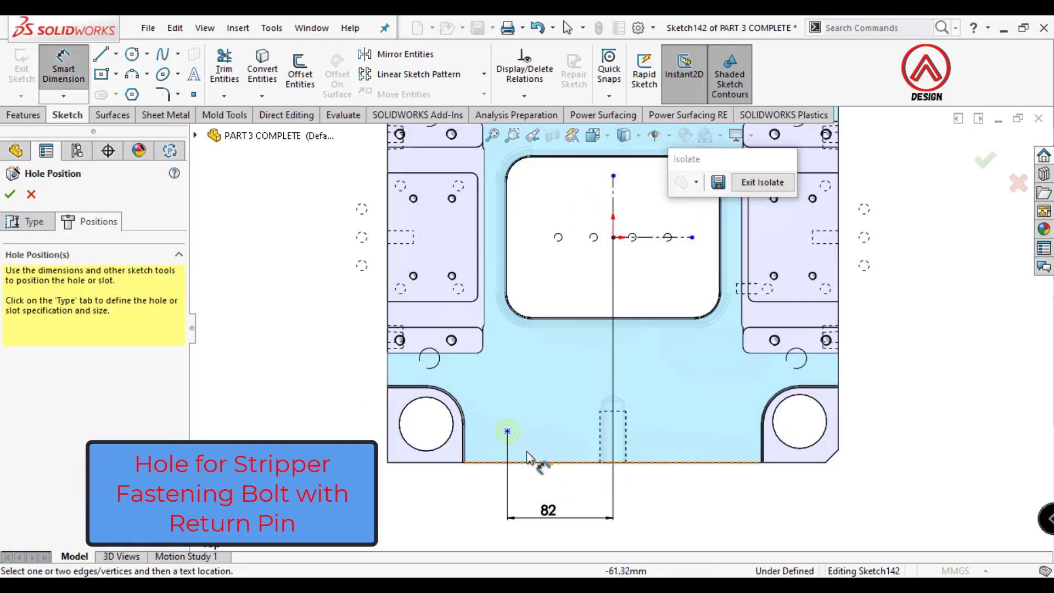
click(604, 237)
click(507, 431)
click(344, 324)
text(145)
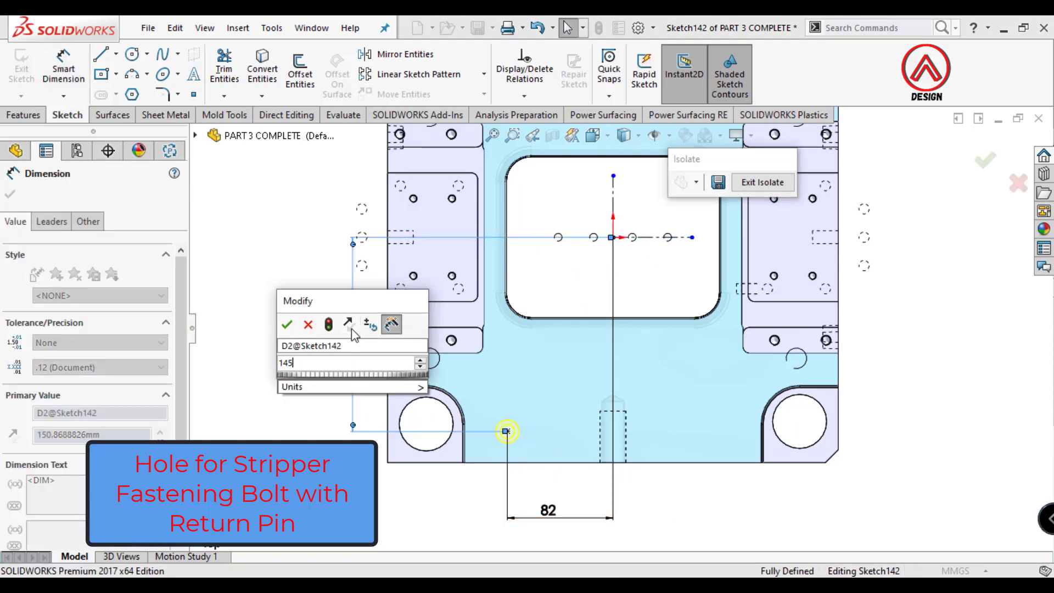
key(Return)
click(575, 484)
Mirror the hole point about both centrelines to get four hole positions
click(406, 53)
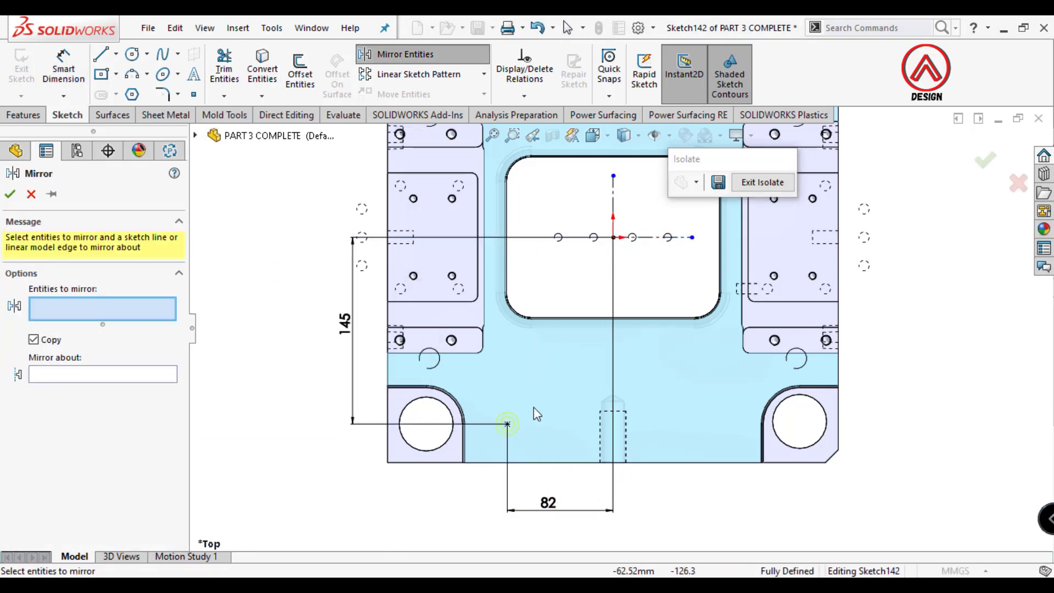
click(93, 376)
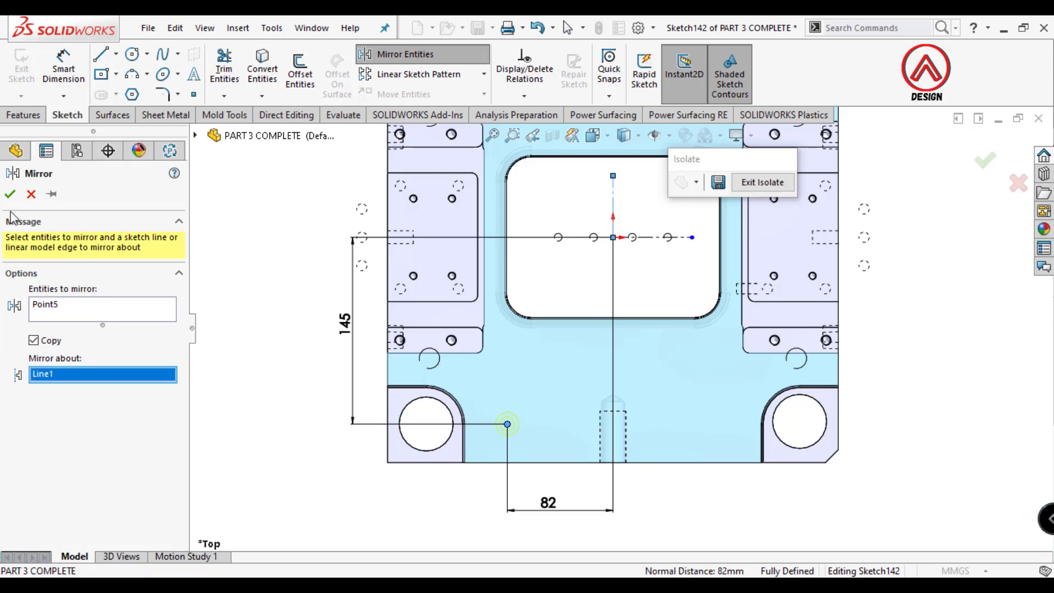
click(10, 194)
click(718, 424)
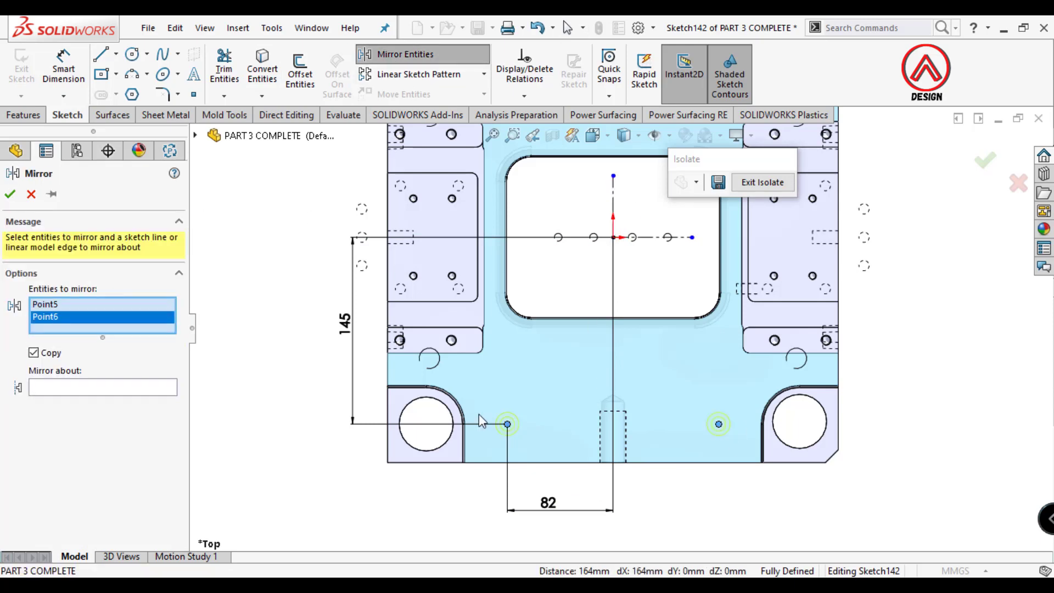
click(131, 387)
click(642, 237)
scroll(619, 328, up, 3)
click(10, 194)
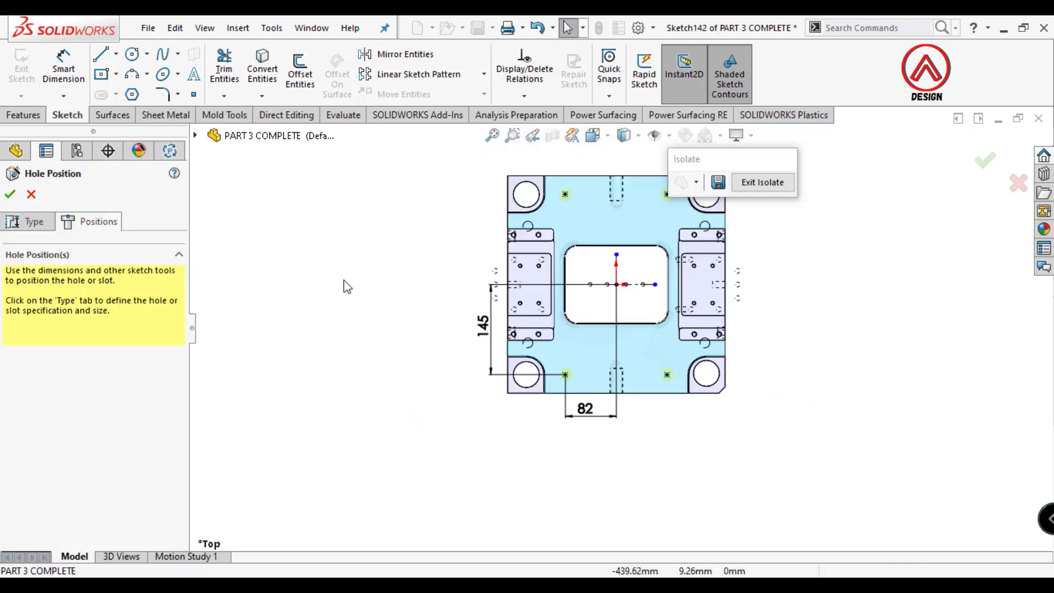
key(Return)
Change the M10 counterbore hole's end condition to Through All
mouse_move(500, 424)
middle_down()
mouse_move(424, 157)
mouse_move(306, 399)
middle_up()
scroll(306, 400, down, 3)
scroll(144, 329, down, 5)
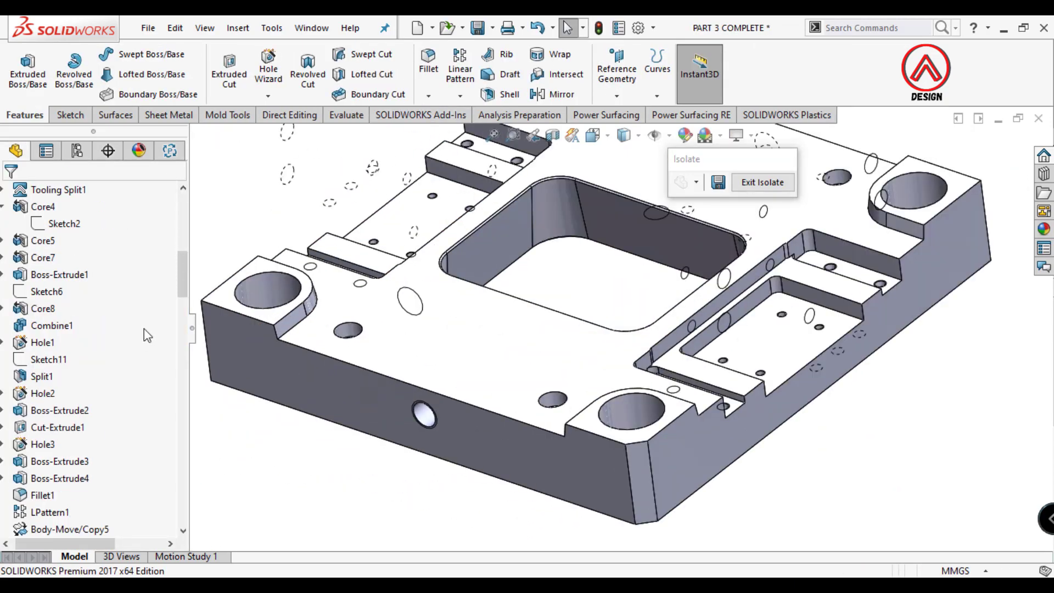
scroll(144, 328, down, 5)
scroll(110, 494, down, 5)
click(83, 528)
click(101, 505)
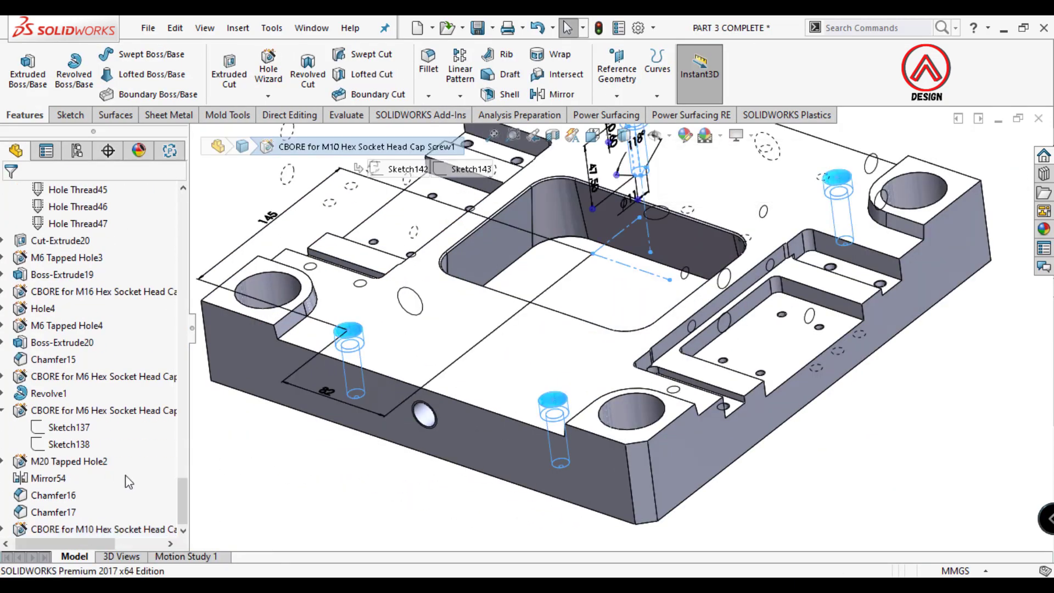
scroll(176, 435, down, 1)
click(93, 465)
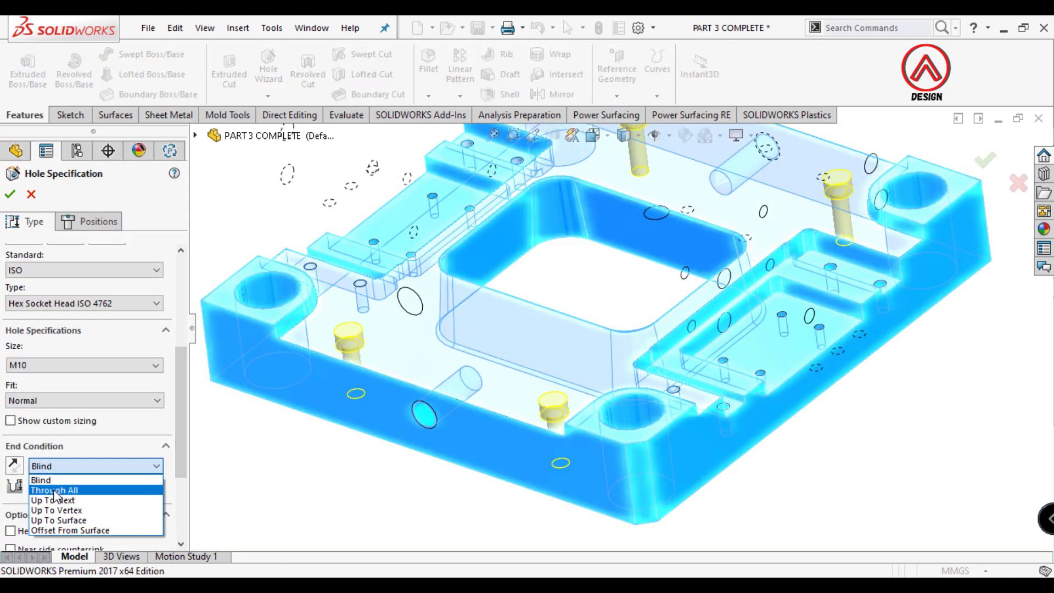
click(55, 489)
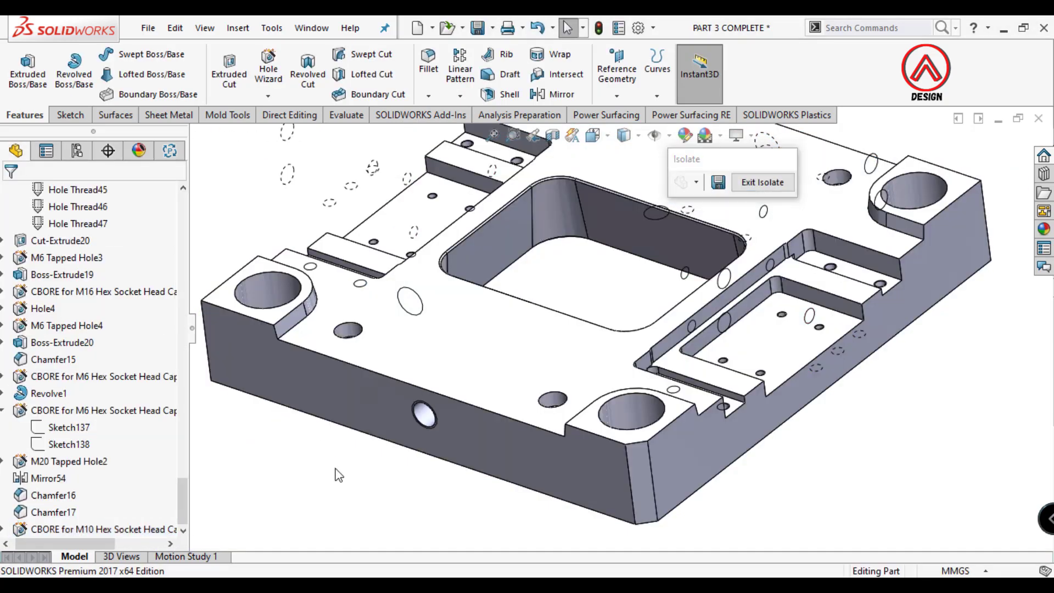
mouse_move(439, 302)
middle_down()
mouse_move(522, 364)
mouse_move(656, 285)
middle_up()
scroll(523, 364, up, 5)
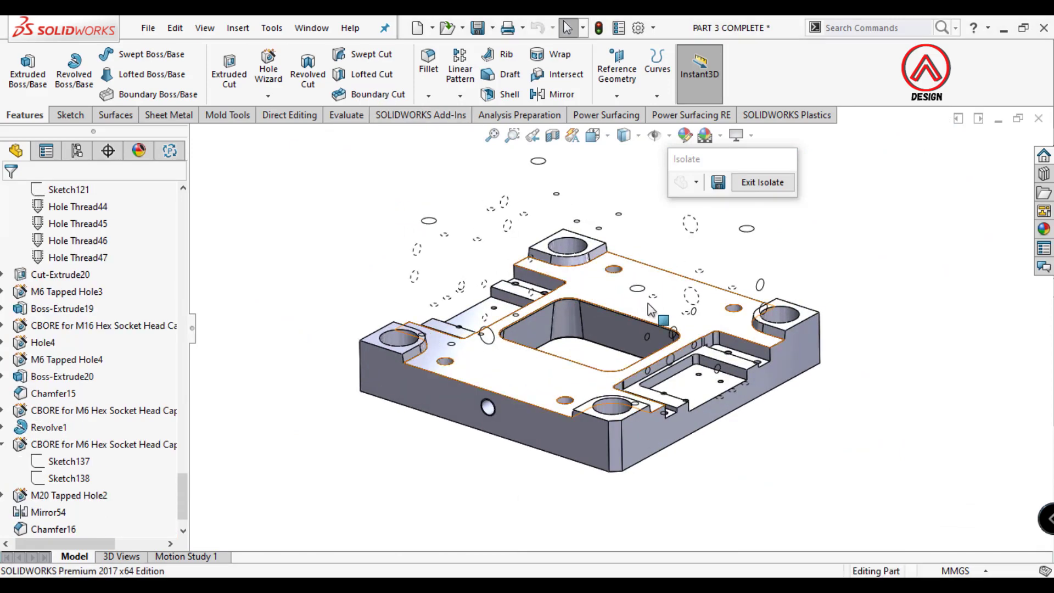
Exit isolation and hide the upper and front mold bodies
ctrl+middle_drag(635, 320, 595, 344)
click(763, 182)
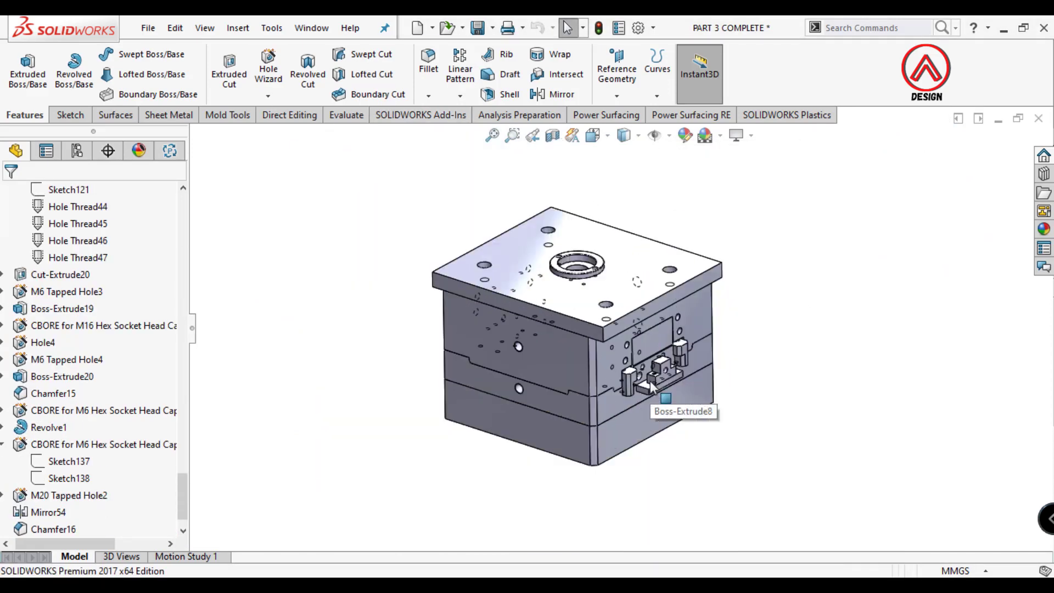
middle_drag(610, 412, 605, 345)
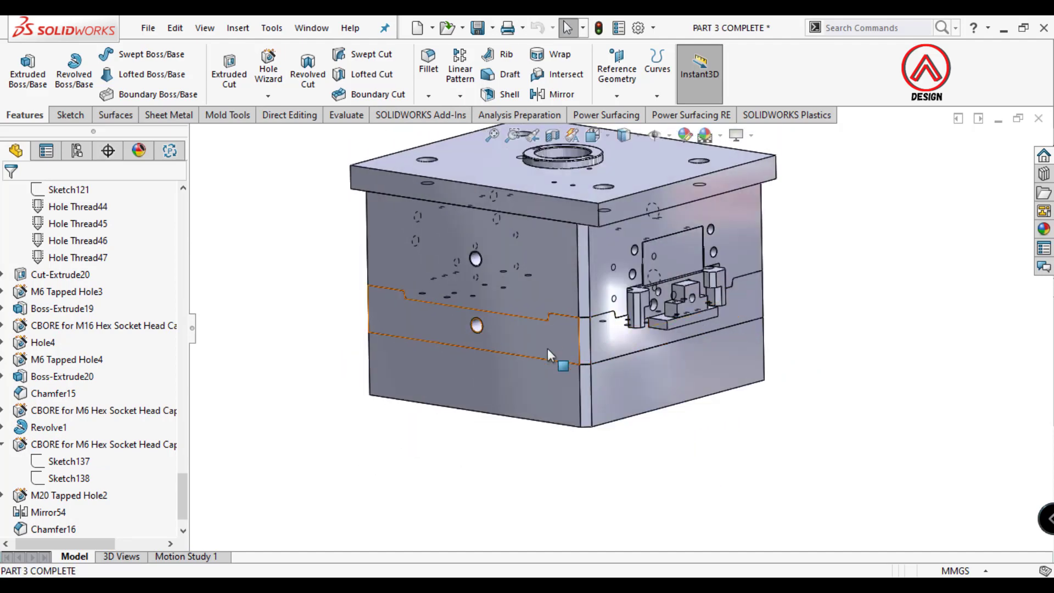
click(460, 373)
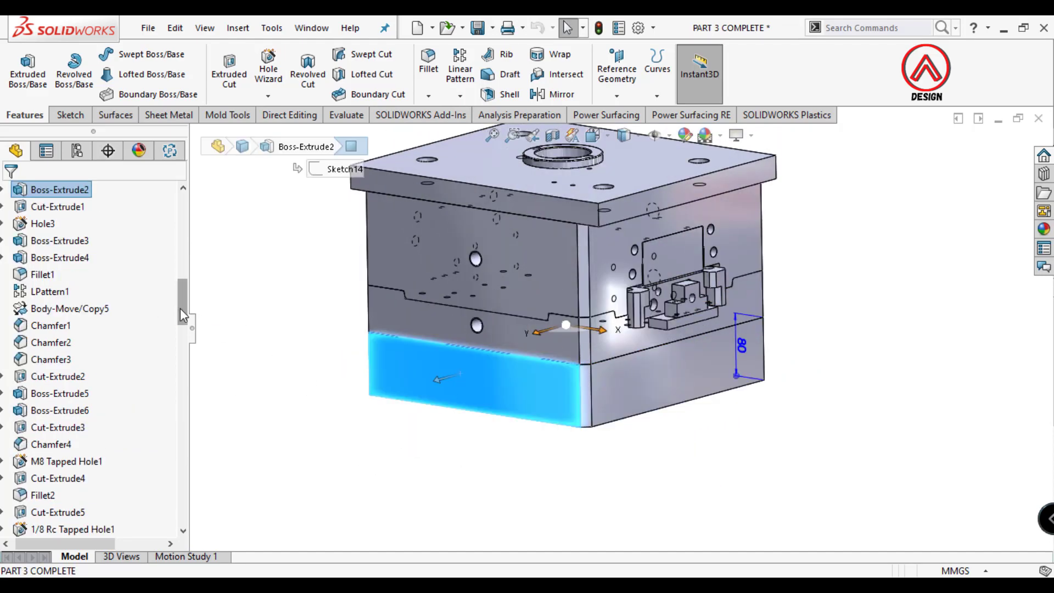
click(835, 262)
click(739, 249)
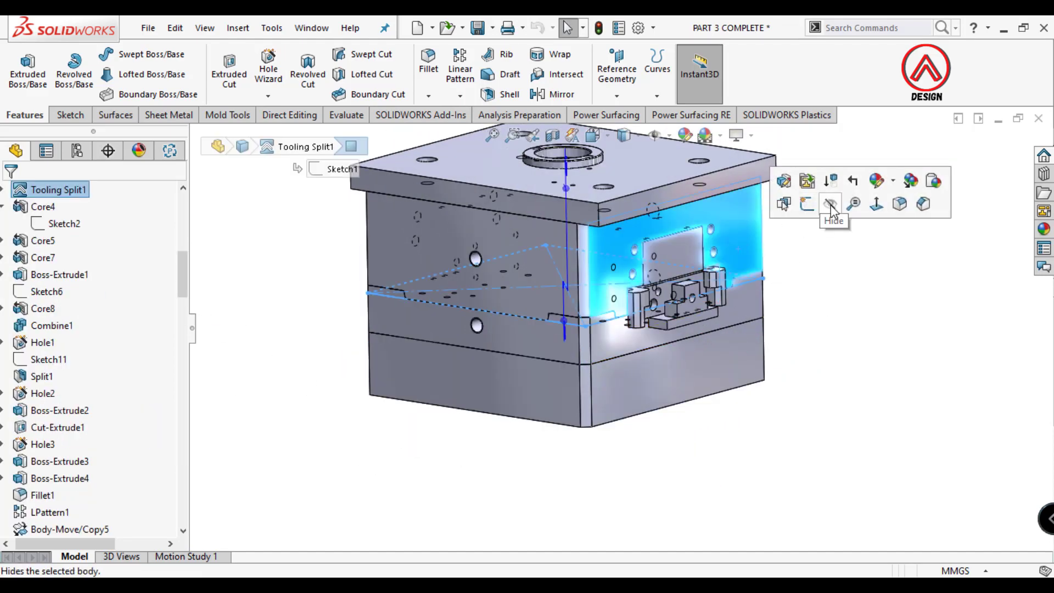
click(828, 207)
click(612, 346)
click(734, 292)
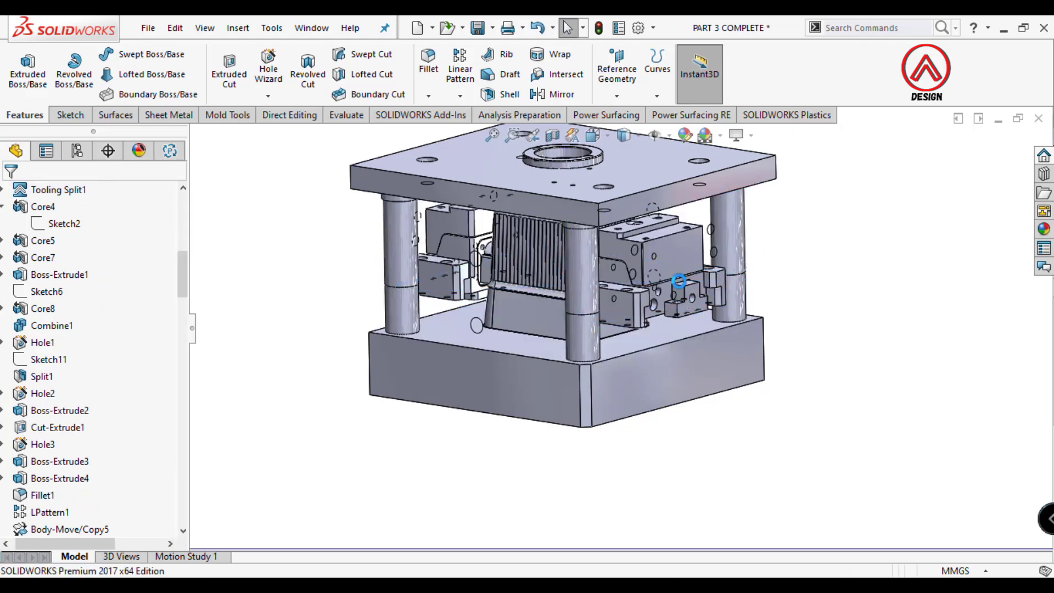
Isolate the core body
scroll(519, 303, down, 5)
click(515, 290)
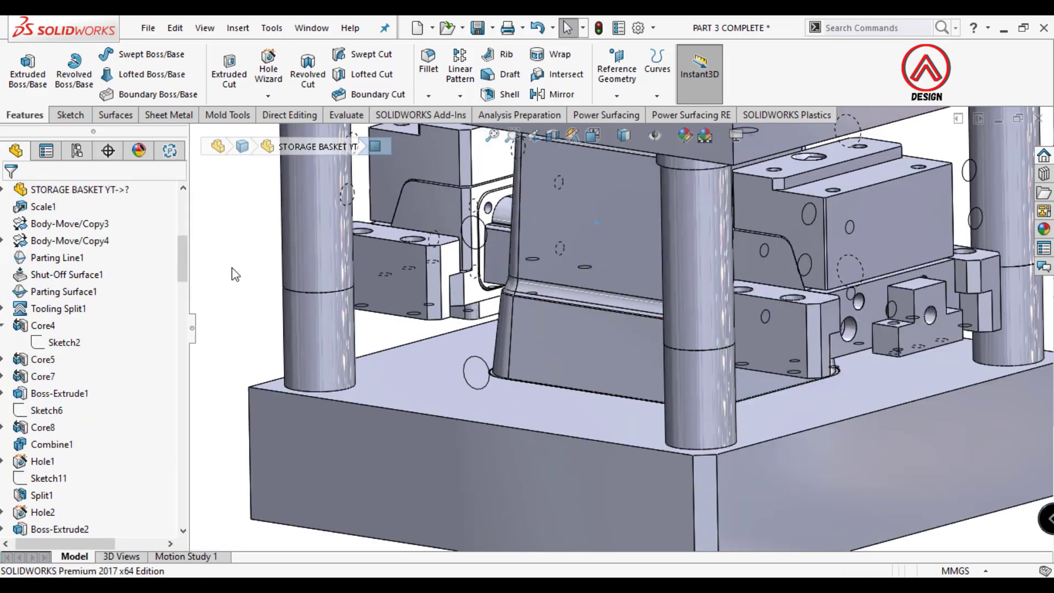
scroll(581, 331, up, 5)
click(605, 333)
right_click(605, 333)
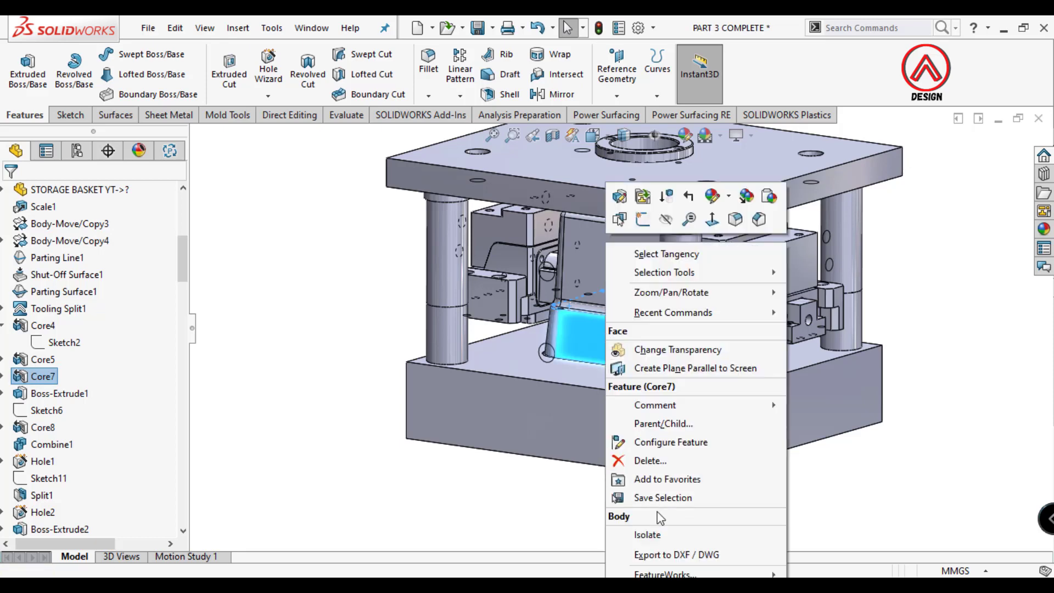
click(631, 531)
View the core from the Bottom and select its bottom face for a hole
middle_drag(647, 442, 627, 426)
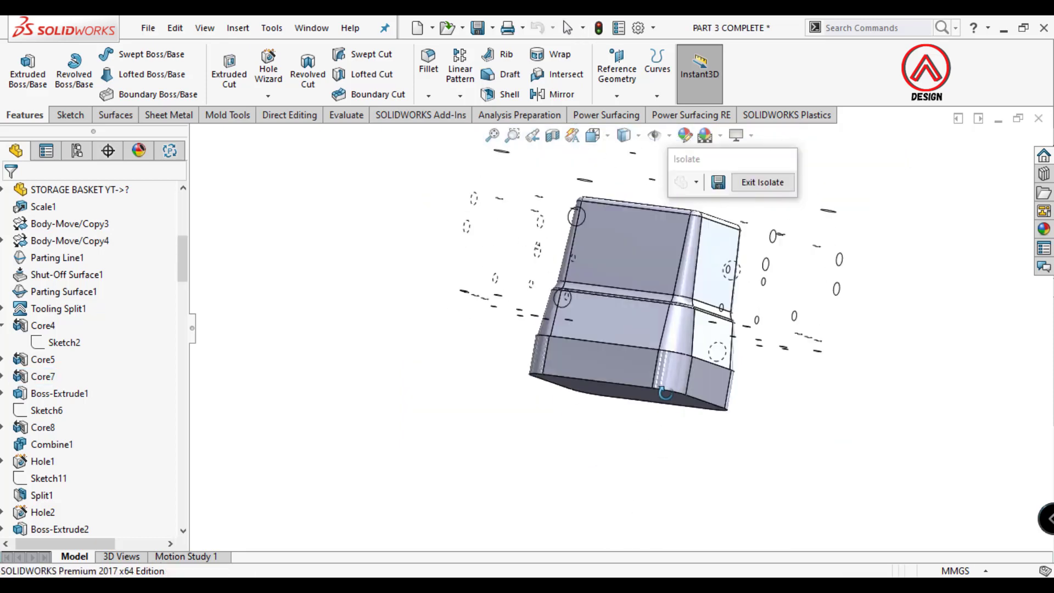
click(593, 135)
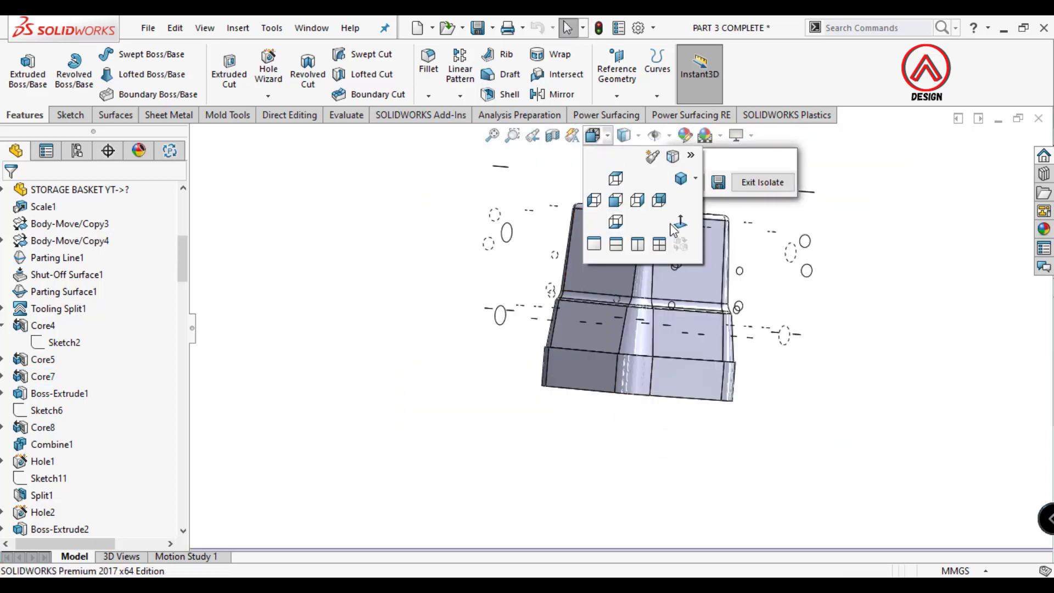
click(614, 242)
scroll(631, 302, up, 5)
scroll(657, 321, down, 5)
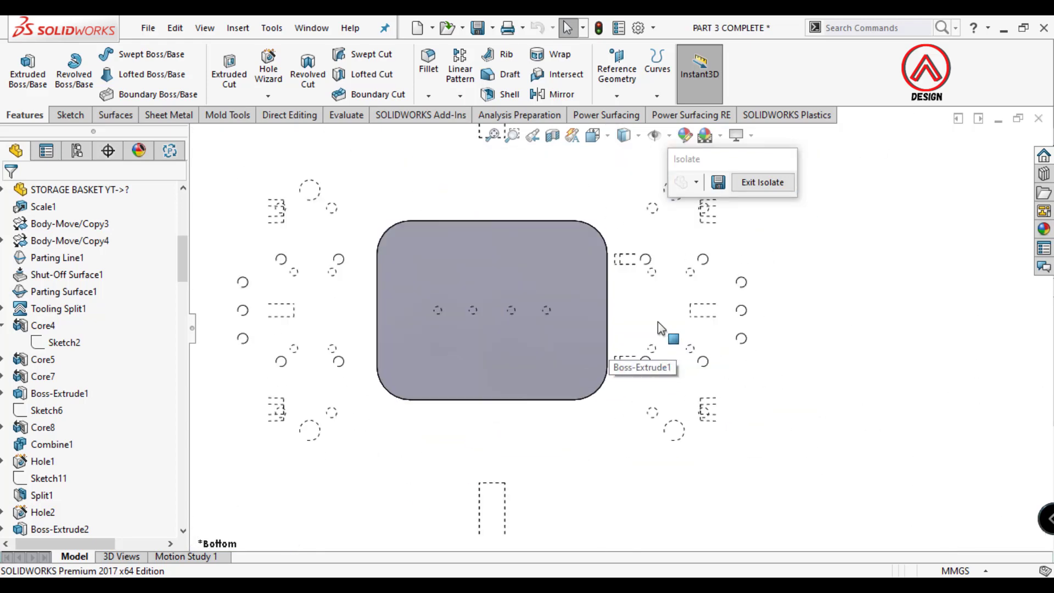
click(460, 261)
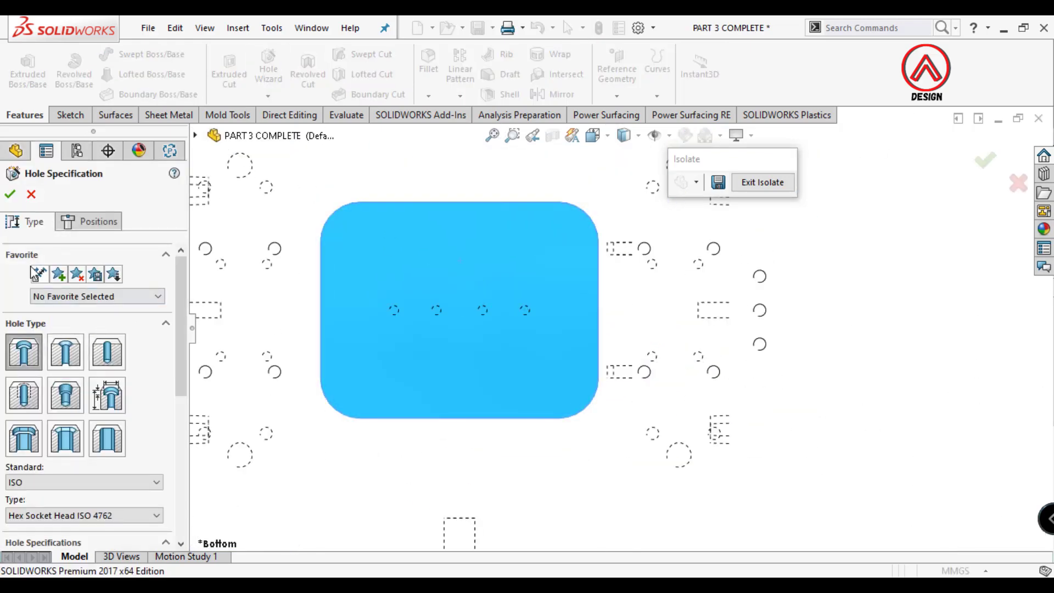
Set the counterbored hole size to M16 with a blind end condition
scroll(153, 373, down, 3)
scroll(110, 395, down, 3)
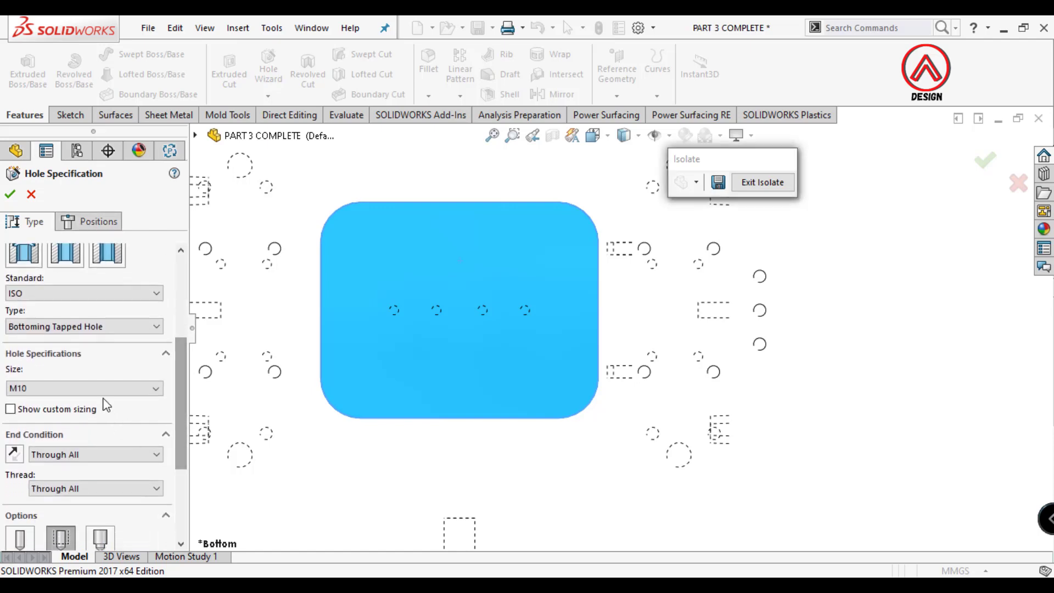
click(104, 388)
click(40, 490)
click(55, 455)
click(54, 466)
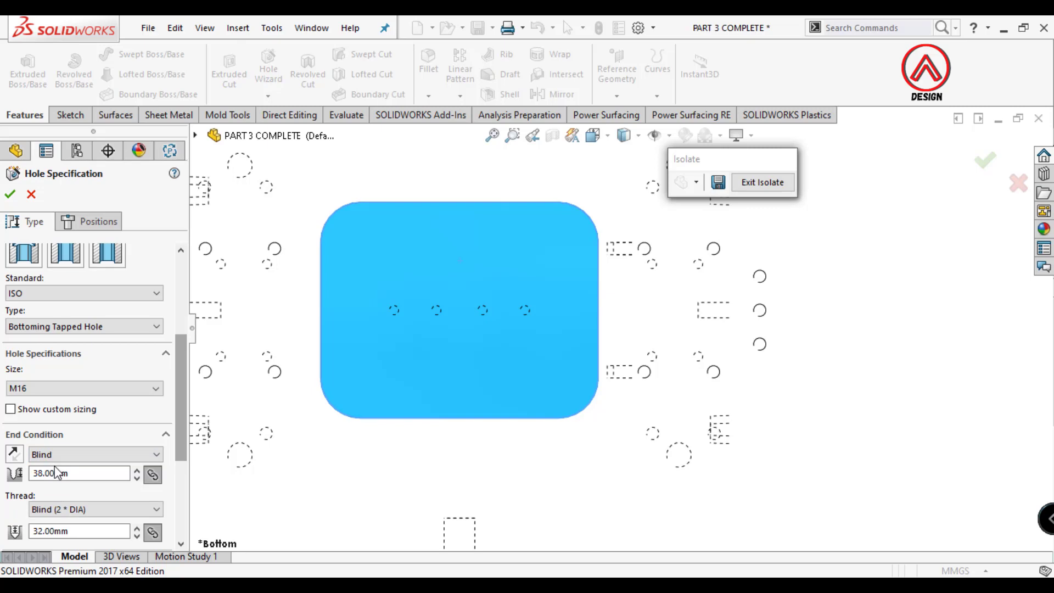
click(88, 221)
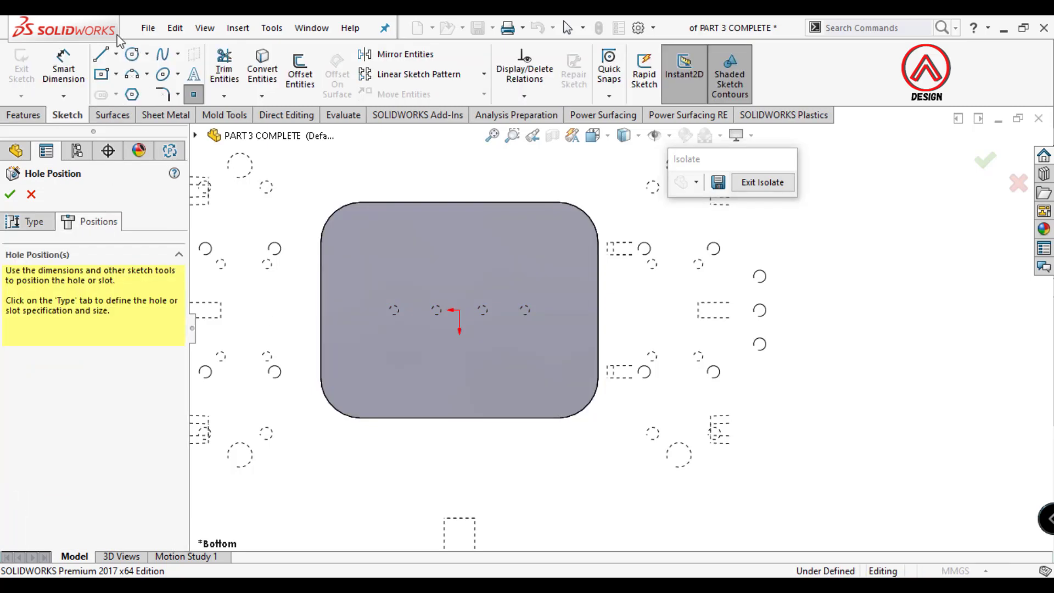
Draw a vertical construction line from the origin and place a hole point on the bottom face
click(117, 60)
mouse_move(459, 310)
mouse_down()
mouse_move(459, 279)
mouse_move(506, 310)
mouse_up()
key(Escape)
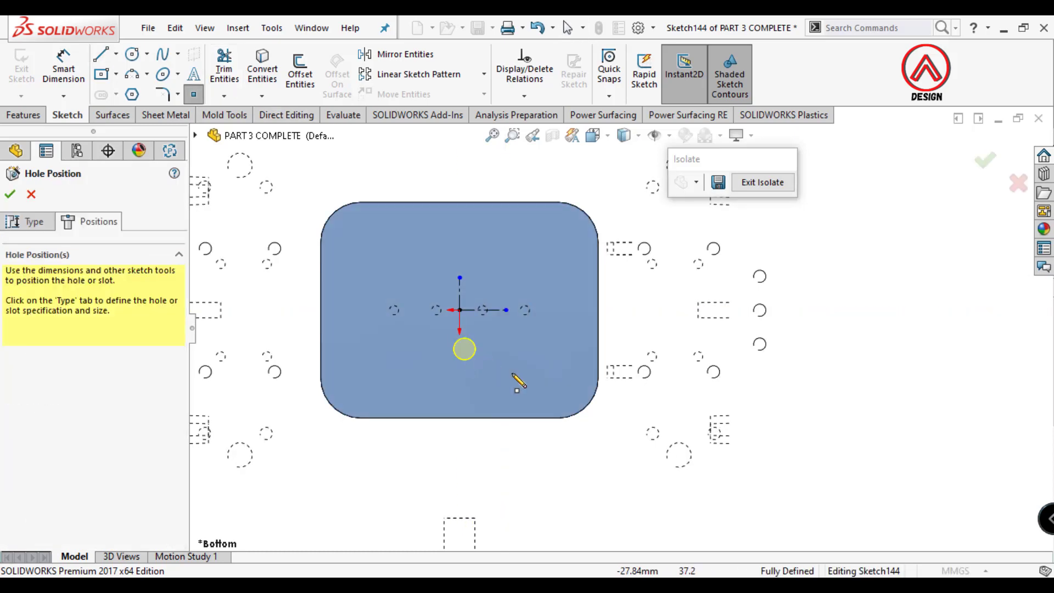
click(558, 380)
Dimension the hole point 52 mm vertically and 65 mm horizontally from the centre lines
click(504, 311)
click(558, 379)
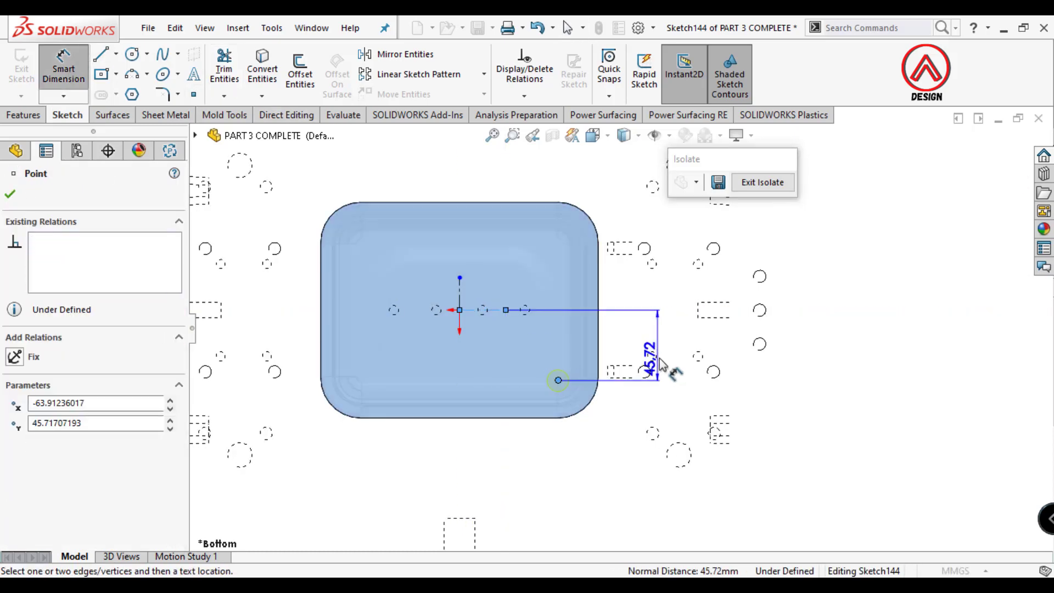
click(680, 359)
text(52)
key(Return)
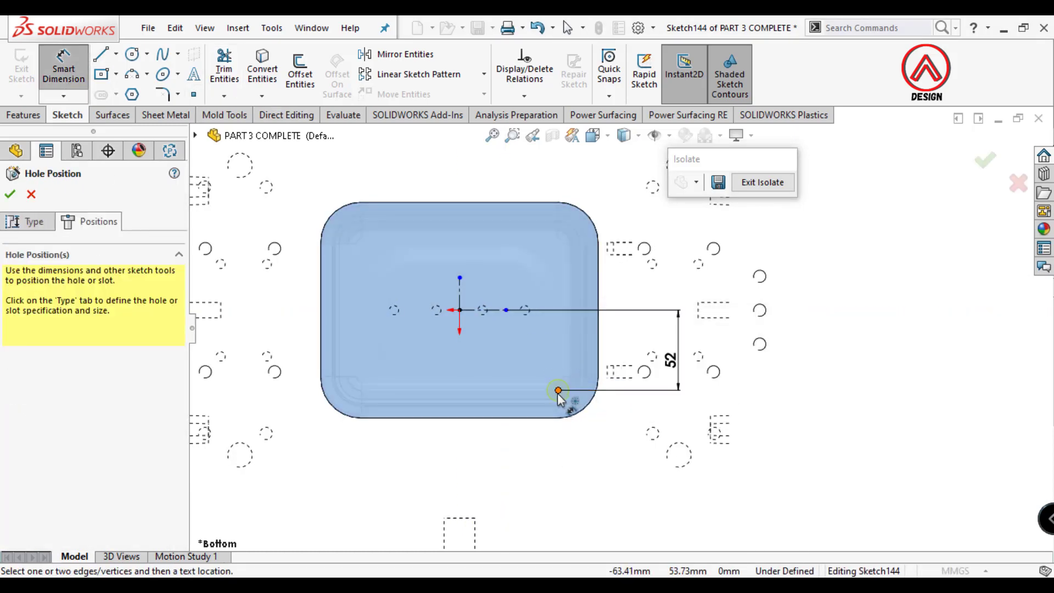
click(558, 389)
click(459, 297)
click(503, 458)
text(65)
key(Return)
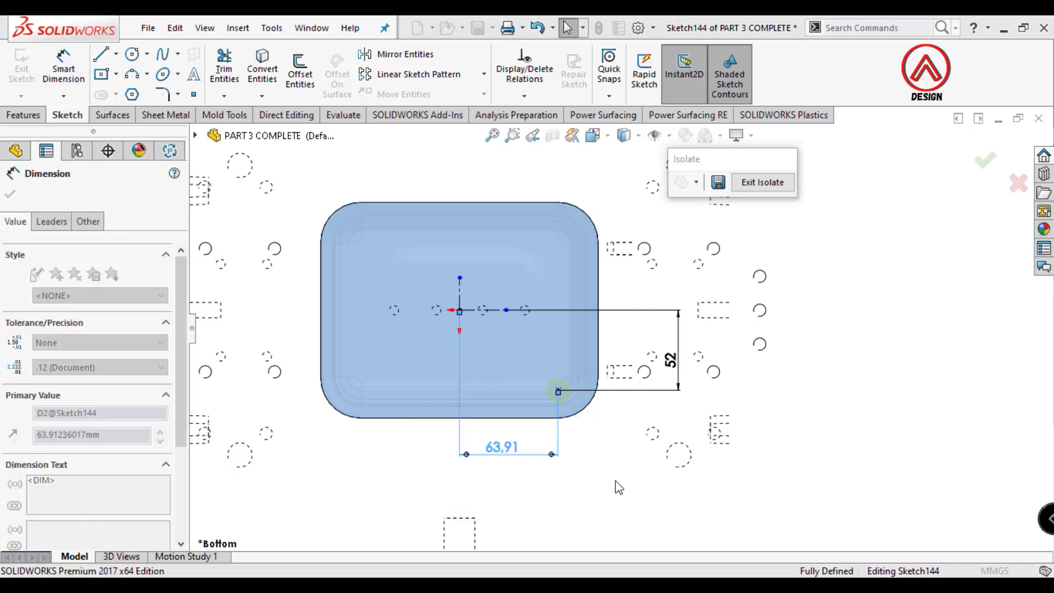
Mirror the hole points into all four corners and accept the four counterbored holes
click(405, 54)
click(559, 389)
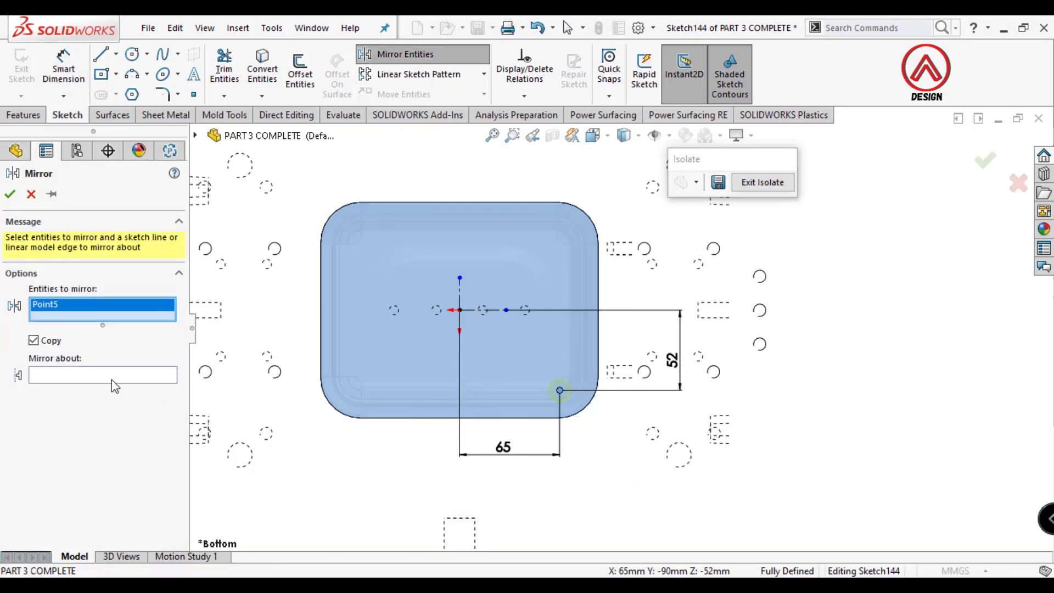
click(10, 193)
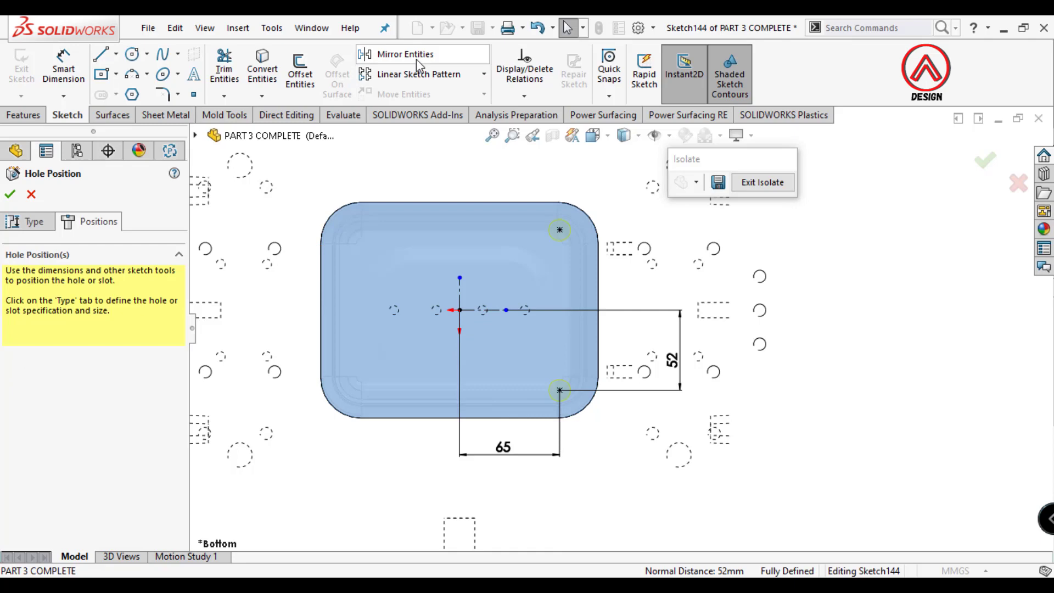
click(559, 229)
click(96, 375)
click(460, 296)
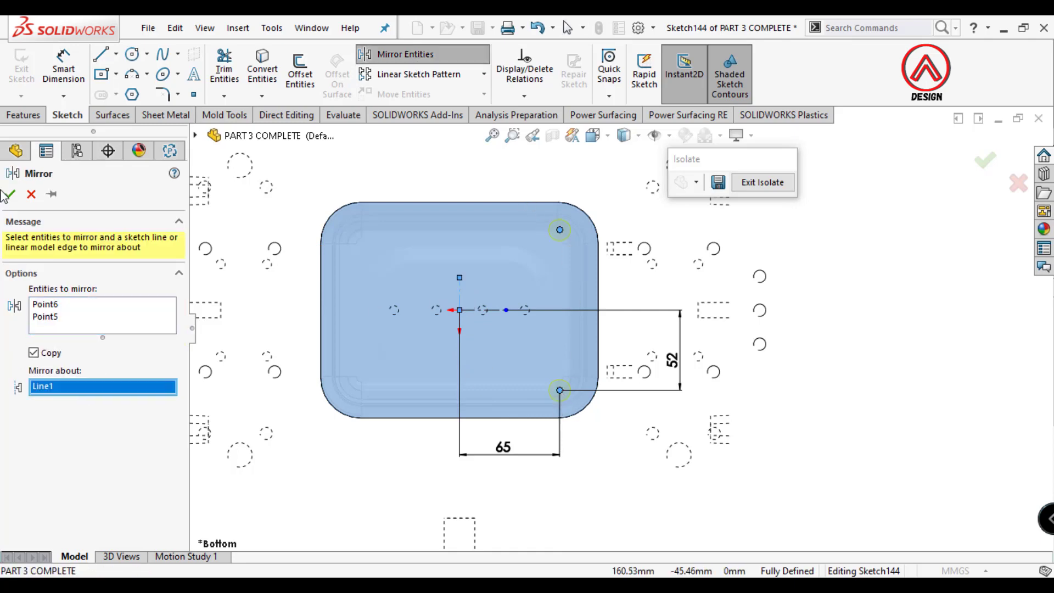
key(Return)
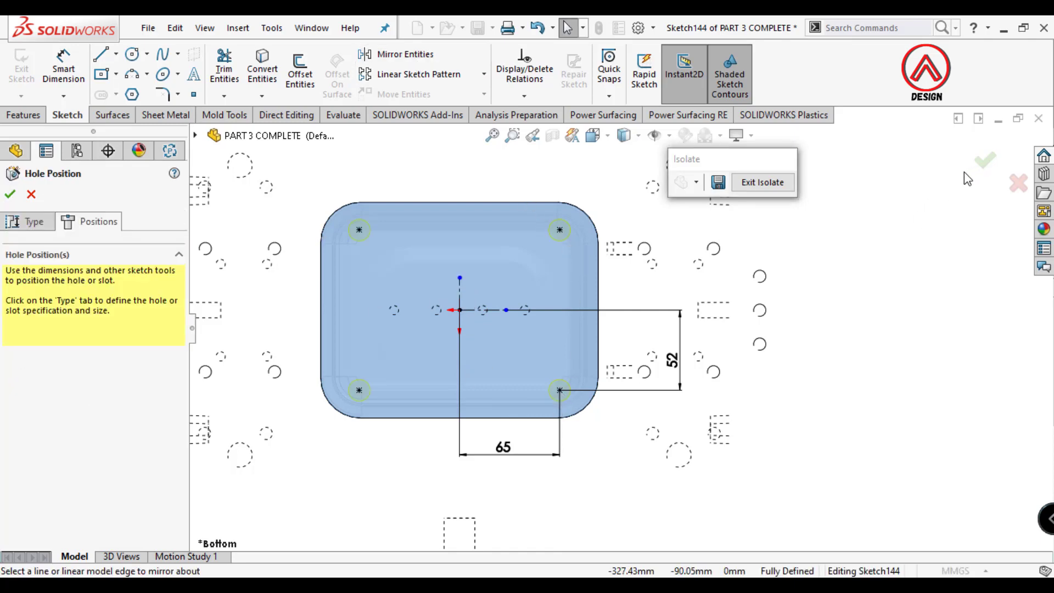
click(986, 160)
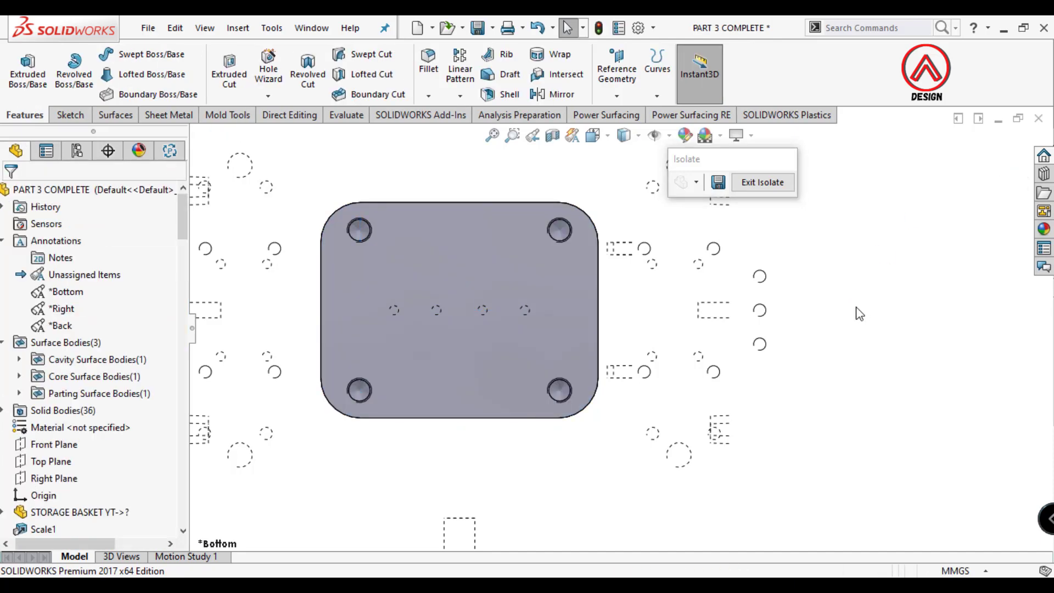
Start a sketch on the plate's bottom face with a horizontal centerline from the origin
click(511, 282)
click(70, 115)
click(22, 69)
click(116, 54)
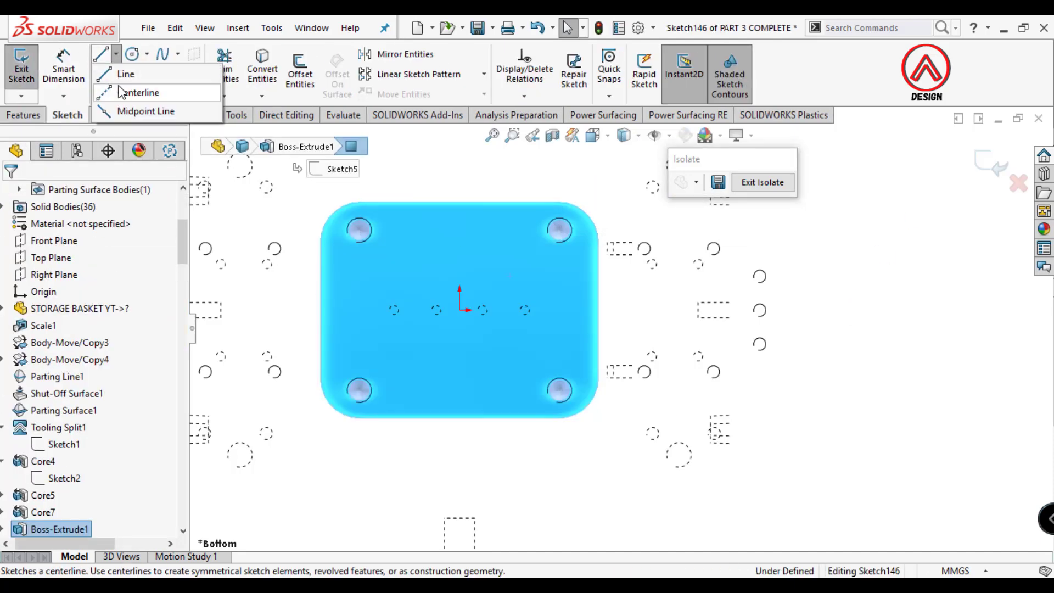
click(159, 94)
click(460, 310)
click(505, 310)
key(Escape)
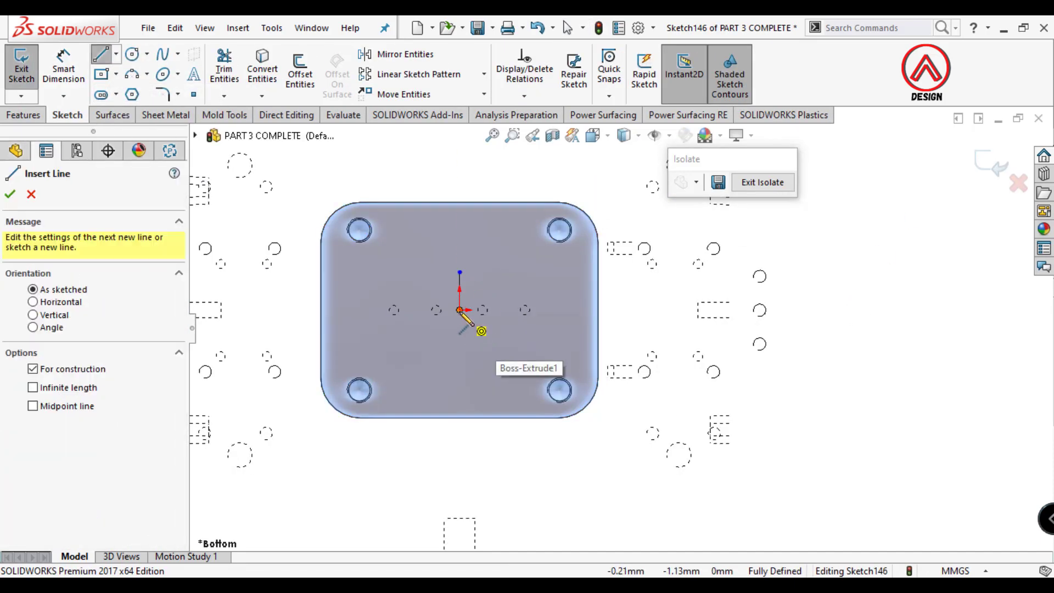
key(Escape)
Sketch two circles above the centerline
click(133, 54)
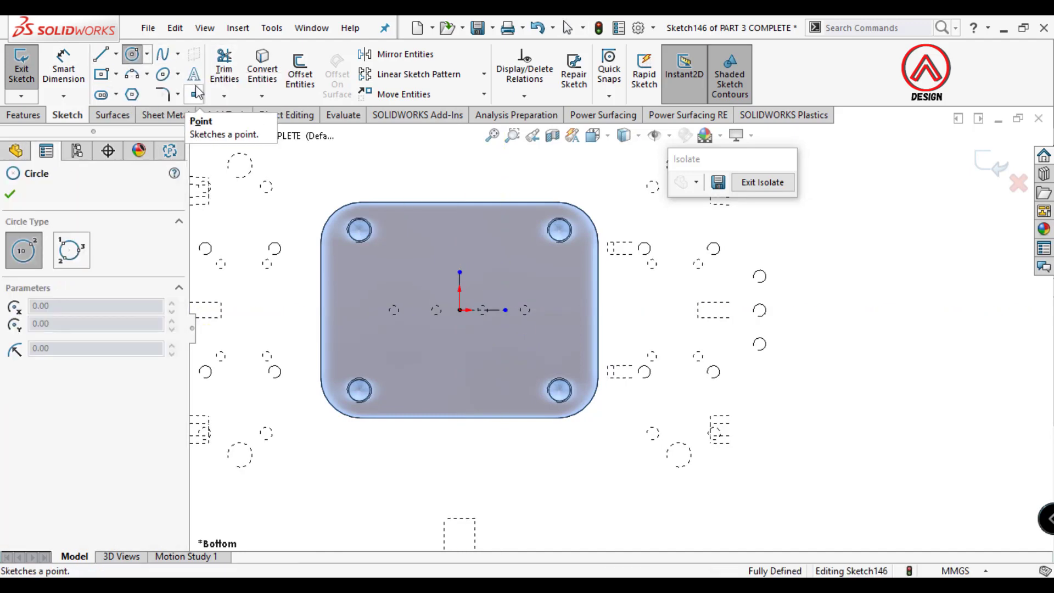
scroll(581, 303, down, 3)
click(496, 248)
click(486, 265)
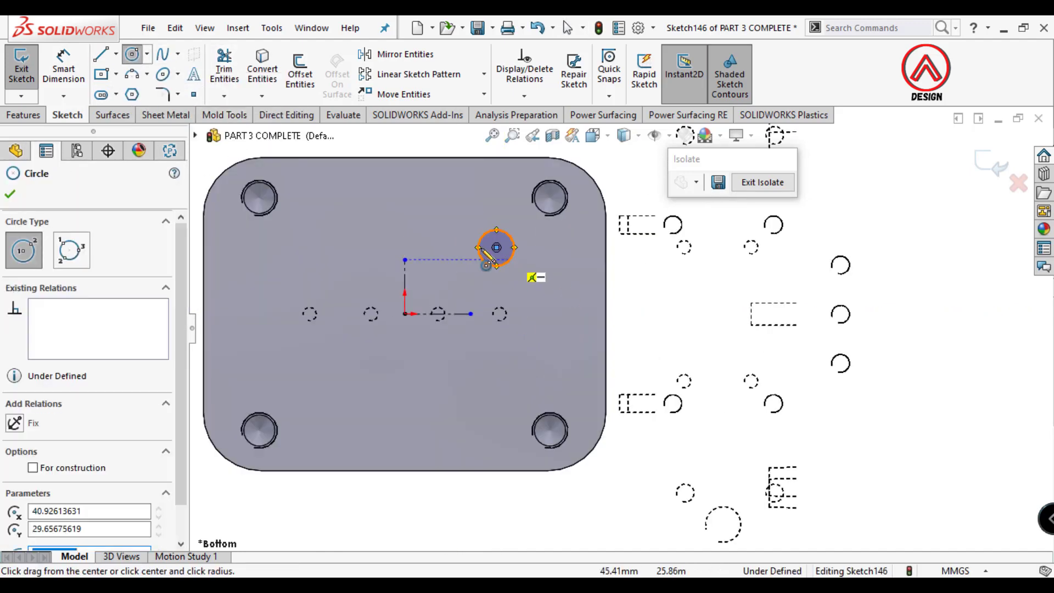
click(404, 248)
click(64, 68)
Dimension both circles to ø16
click(510, 241)
scroll(568, 208, up, 2)
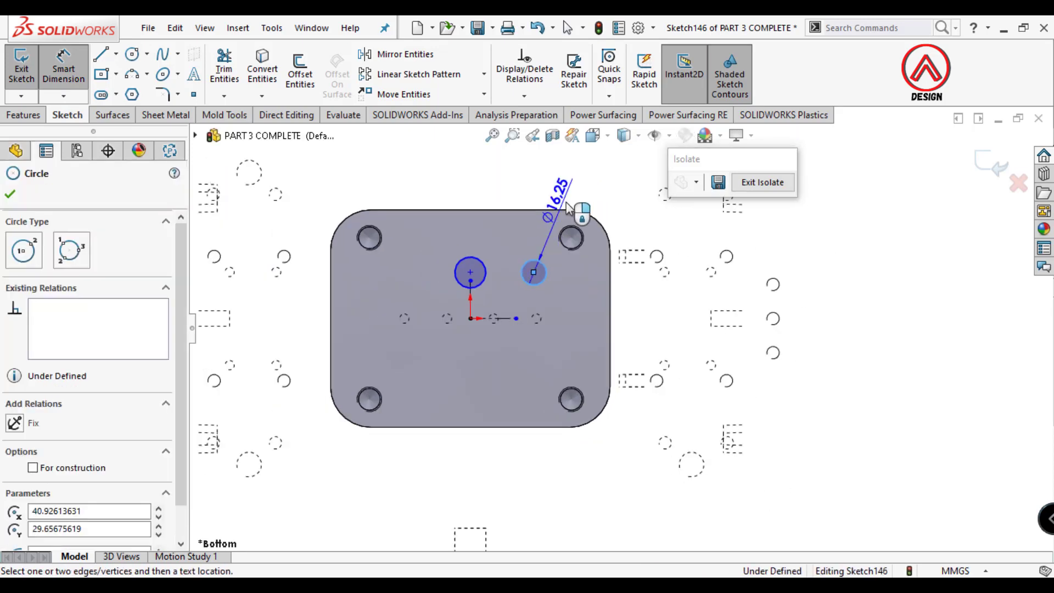
click(569, 208)
text(16)
key(Return)
click(446, 297)
click(507, 208)
text(16)
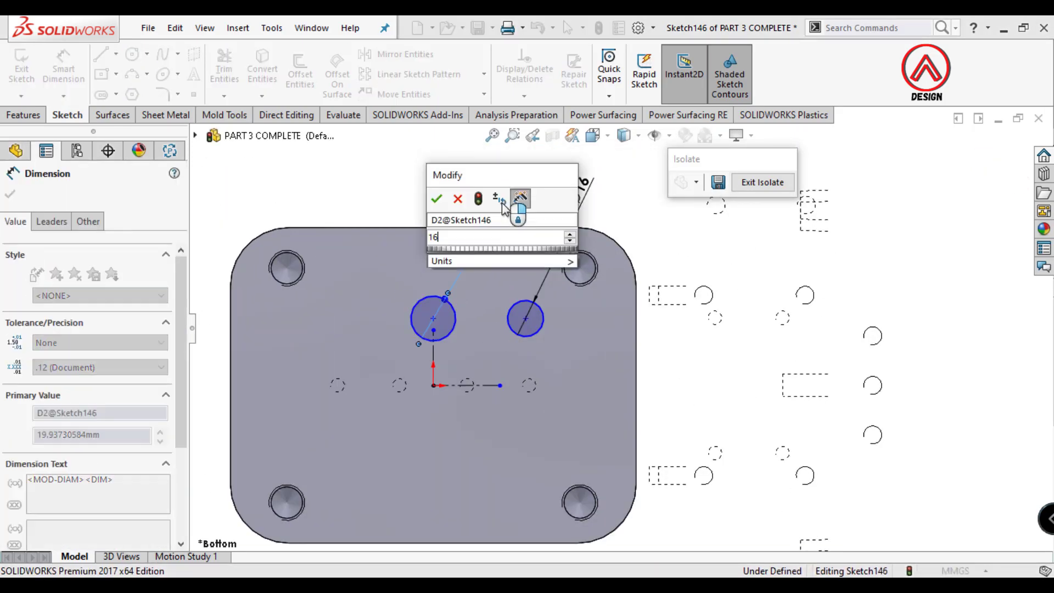
key(Return)
Dimension the circle centre 25 off the centerline and the centres 45 apart
scroll(620, 329, up, 2)
click(506, 371)
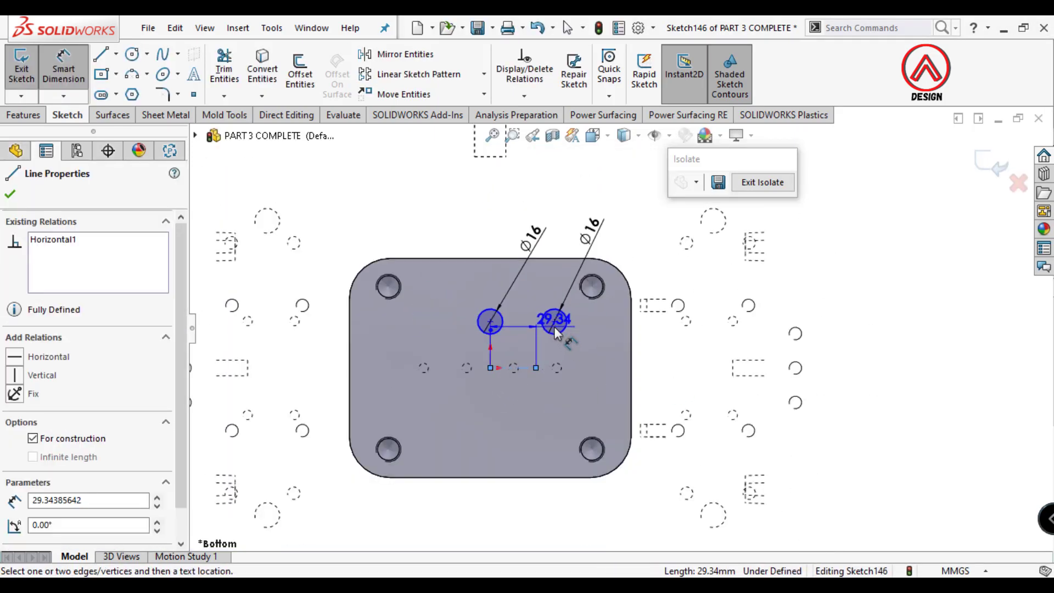
click(555, 324)
click(666, 357)
text(25)
key(Return)
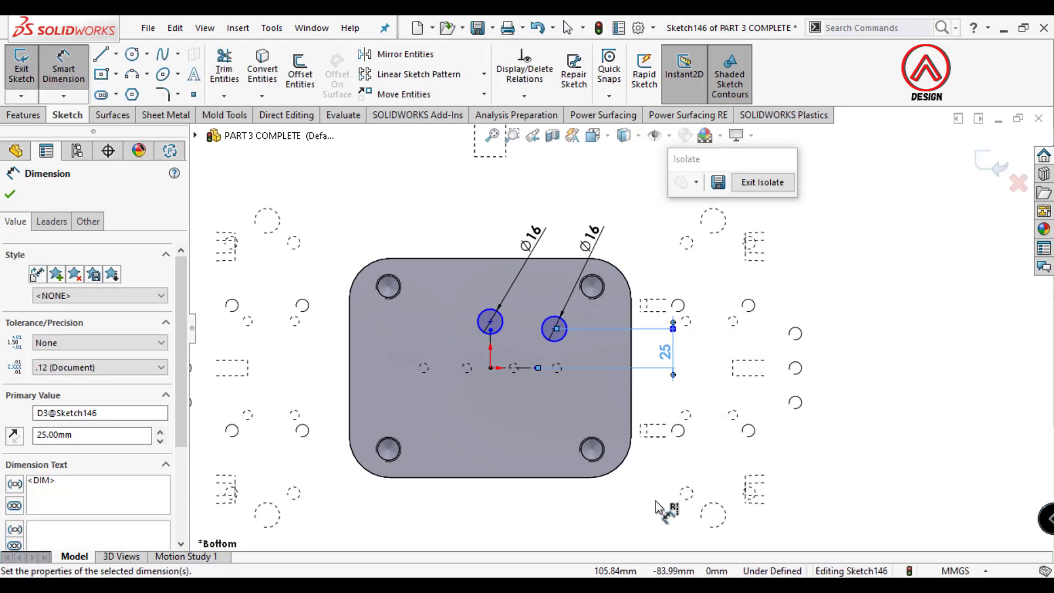
click(491, 354)
click(554, 329)
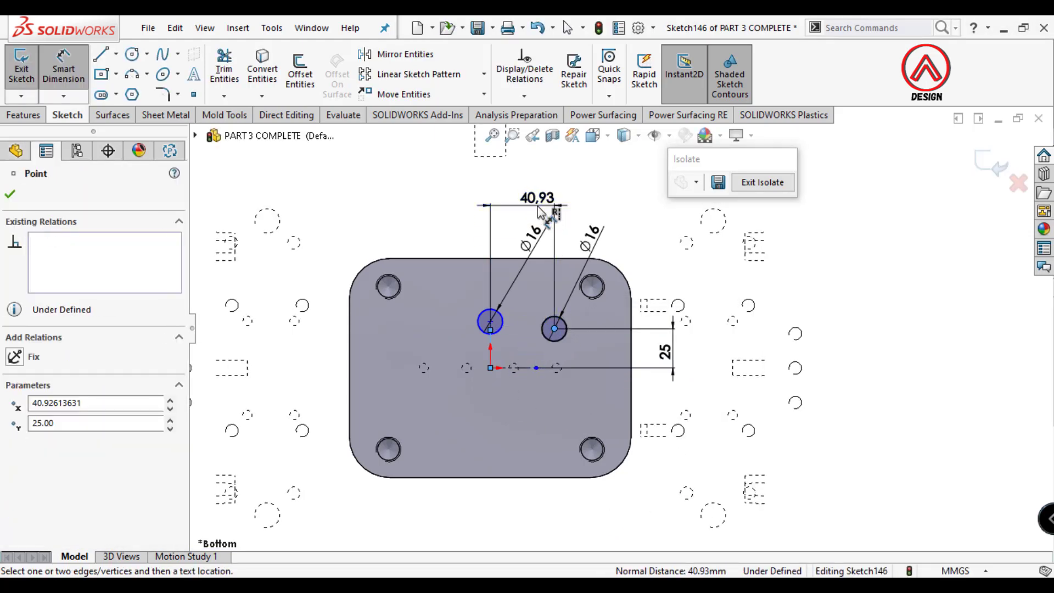
click(522, 200)
text(45)
key(Return)
Make the two circle centres horizontally level
scroll(477, 328, down, 1)
click(475, 321)
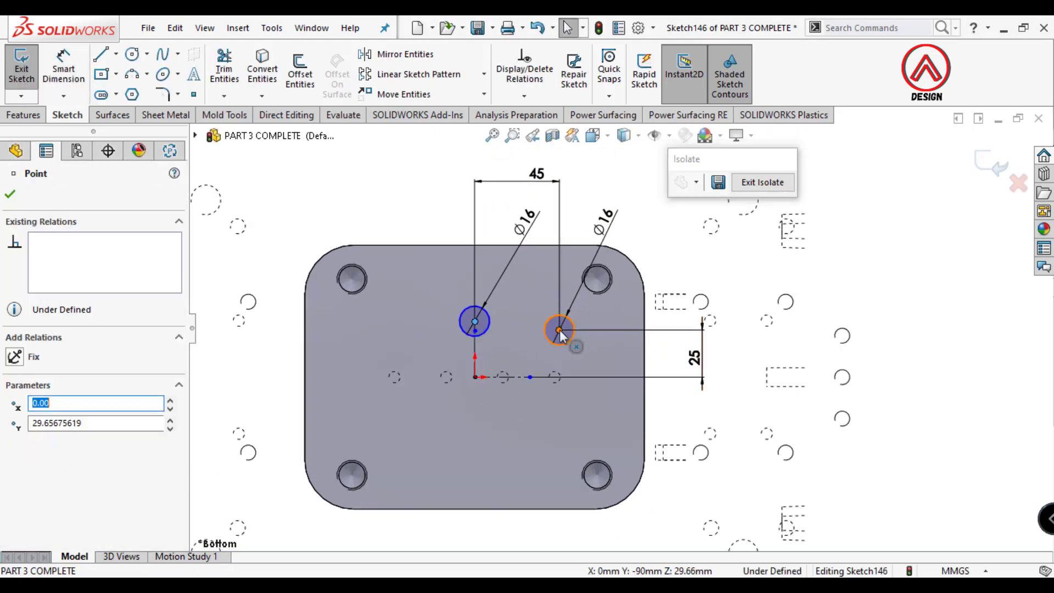
ctrl+click(559, 329)
click(608, 259)
key(Escape)
click(474, 331)
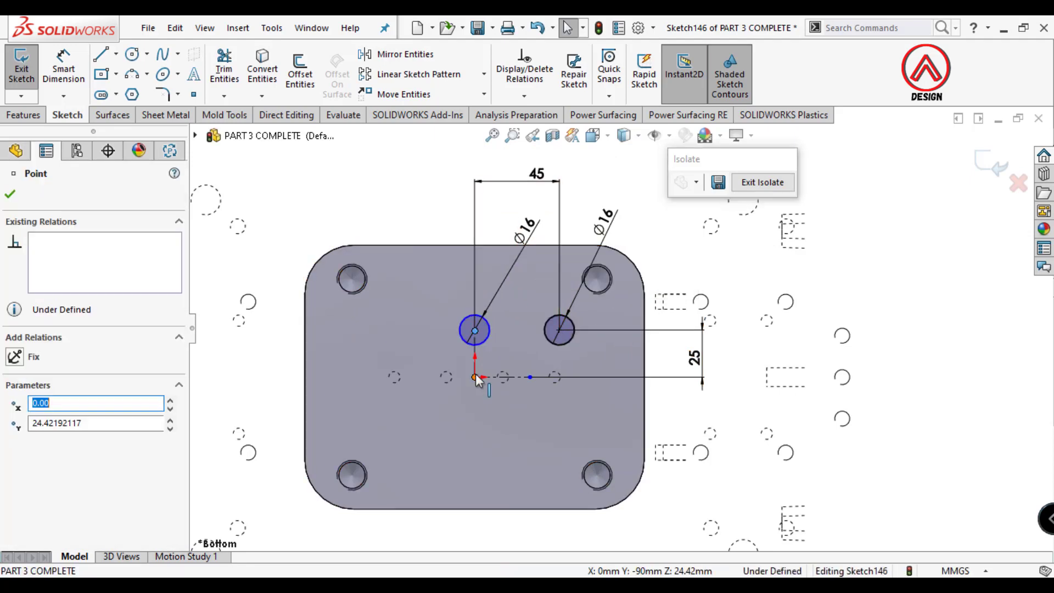
click(474, 360)
ctrl+click(474, 331)
Drag the left circle centre into place and make it lie on the vertical centerline
scroll(506, 316, down, 1)
scroll(503, 341, down, 5)
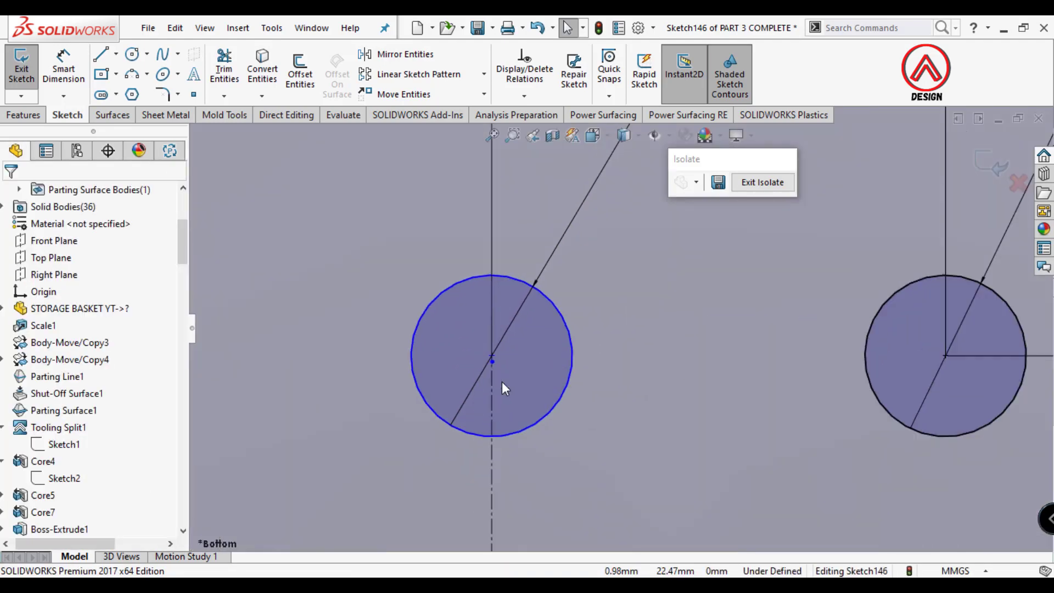
scroll(503, 351, down, 2)
click(500, 286)
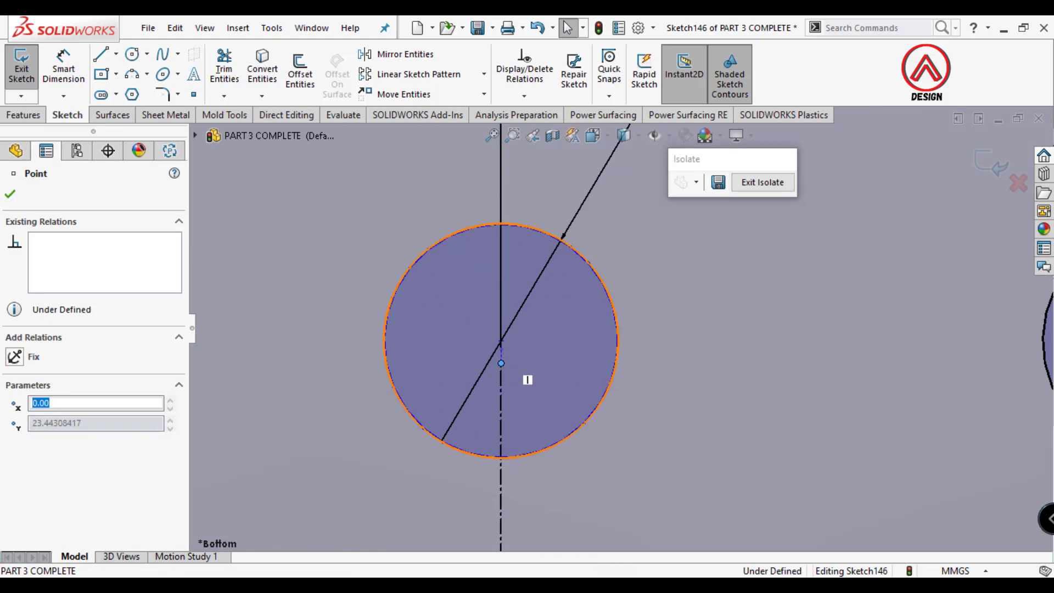
mouse_move(502, 366)
mouse_down()
mouse_move(504, 325)
mouse_move(476, 321)
mouse_up()
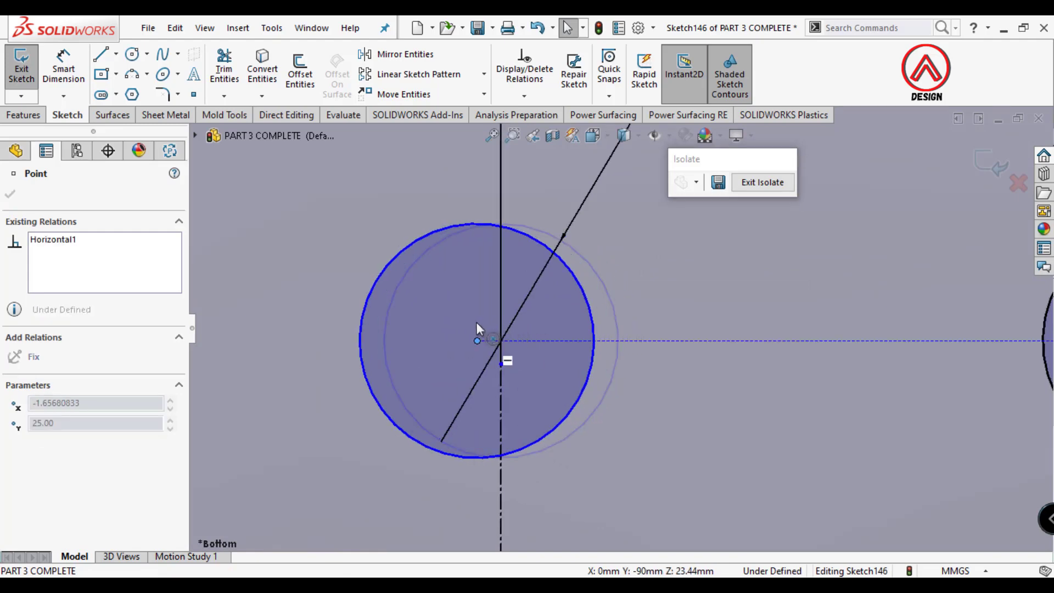
ctrl+click(502, 405)
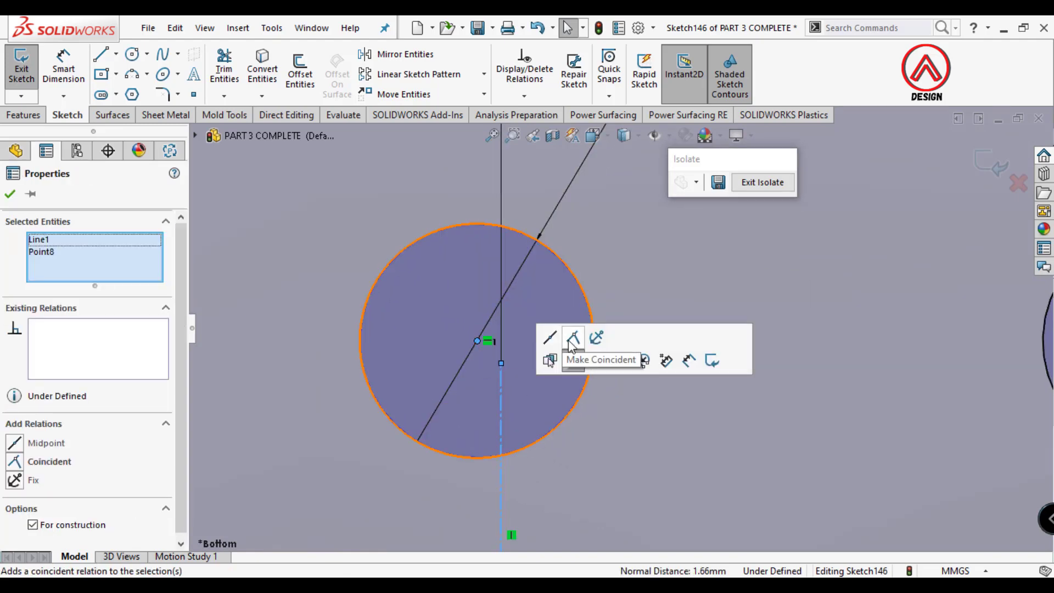
click(570, 345)
scroll(502, 401, up, 3)
scroll(513, 400, up, 3)
key(Escape)
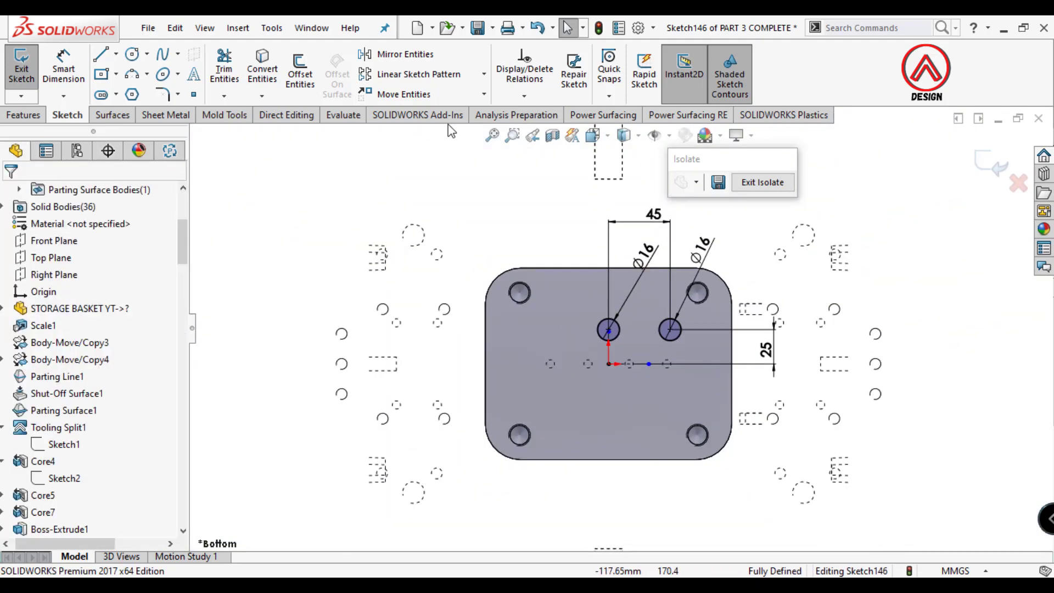
Mirror the circles to form two rows of three, six circles in total
click(396, 54)
scroll(623, 331, up, 3)
click(687, 341)
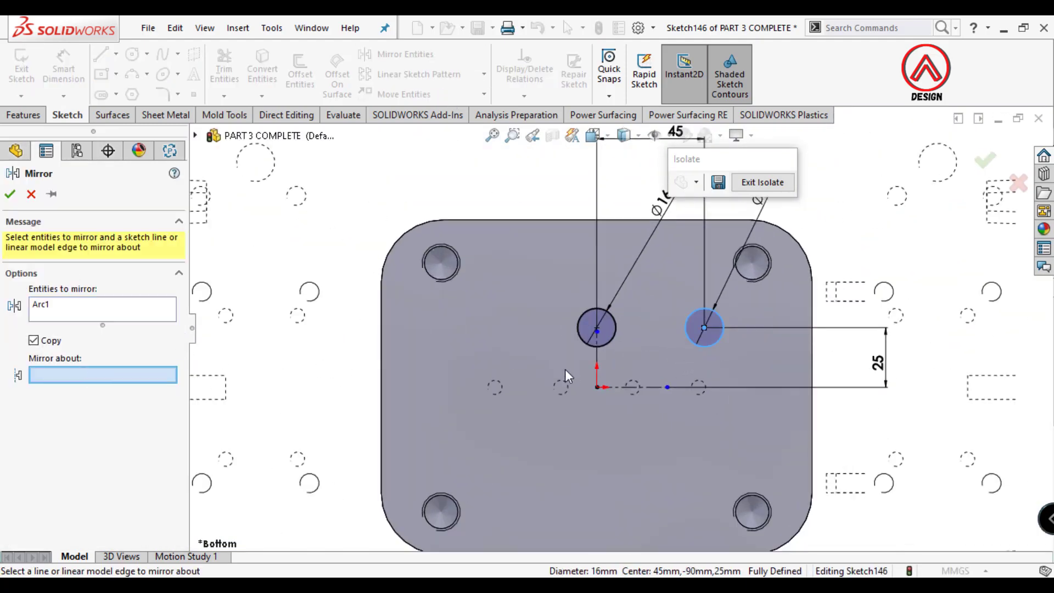
click(598, 366)
key(Return)
click(395, 54)
click(488, 327)
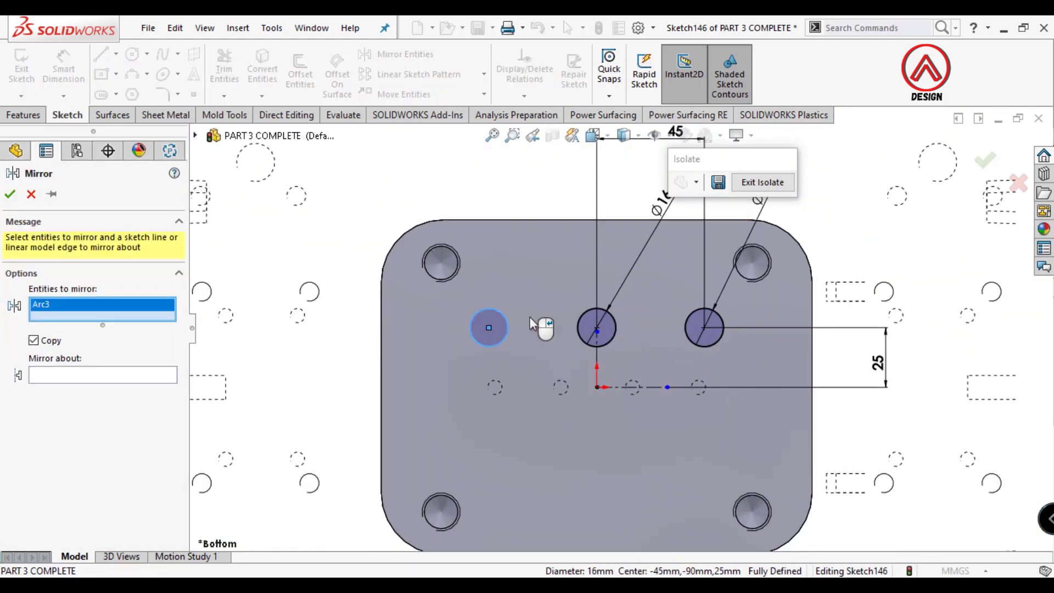
click(597, 327)
click(688, 329)
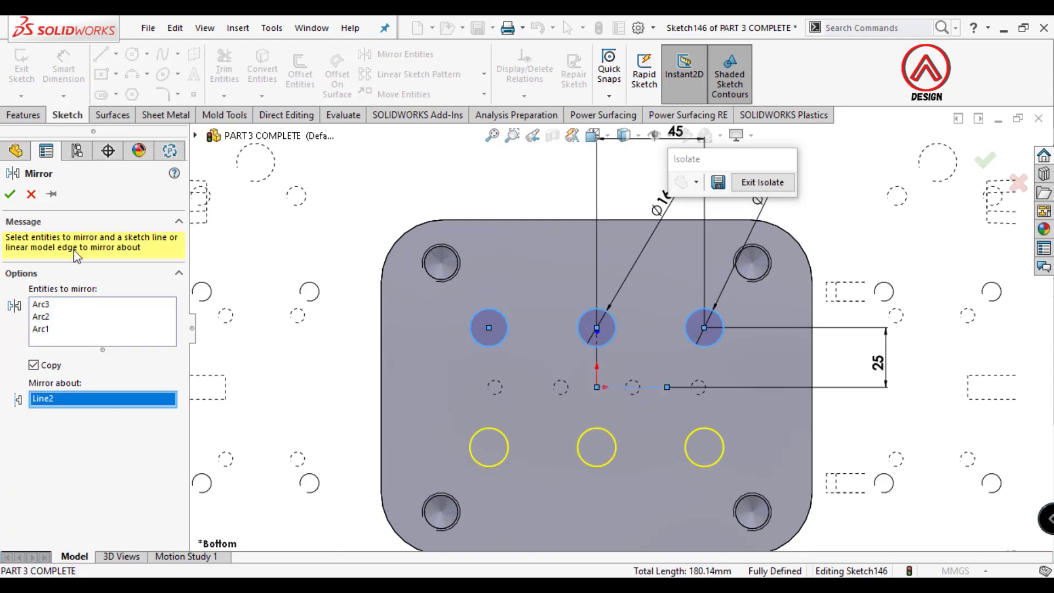
click(10, 193)
scroll(445, 274, down, 2)
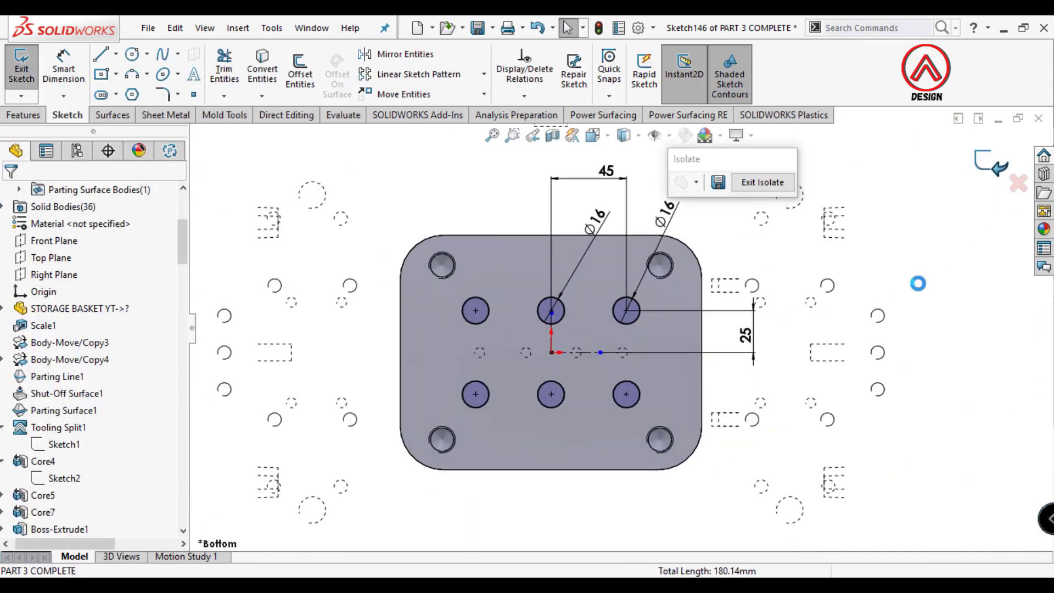
Exit the sketch and set up a Hole Wizard drill hole of size Ø16.0
click(26, 117)
click(268, 69)
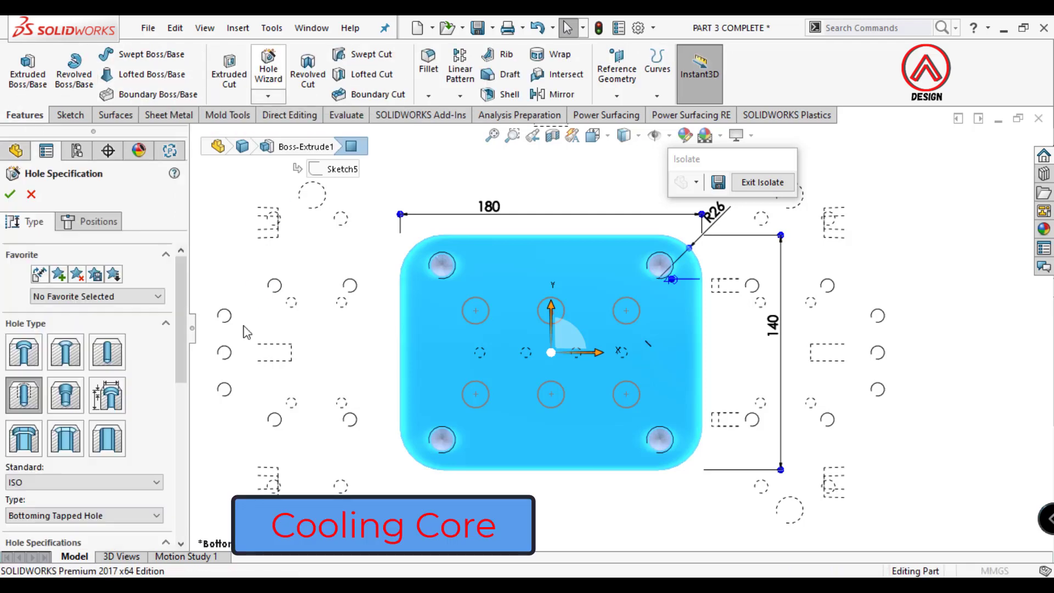
scroll(147, 373, down, 5)
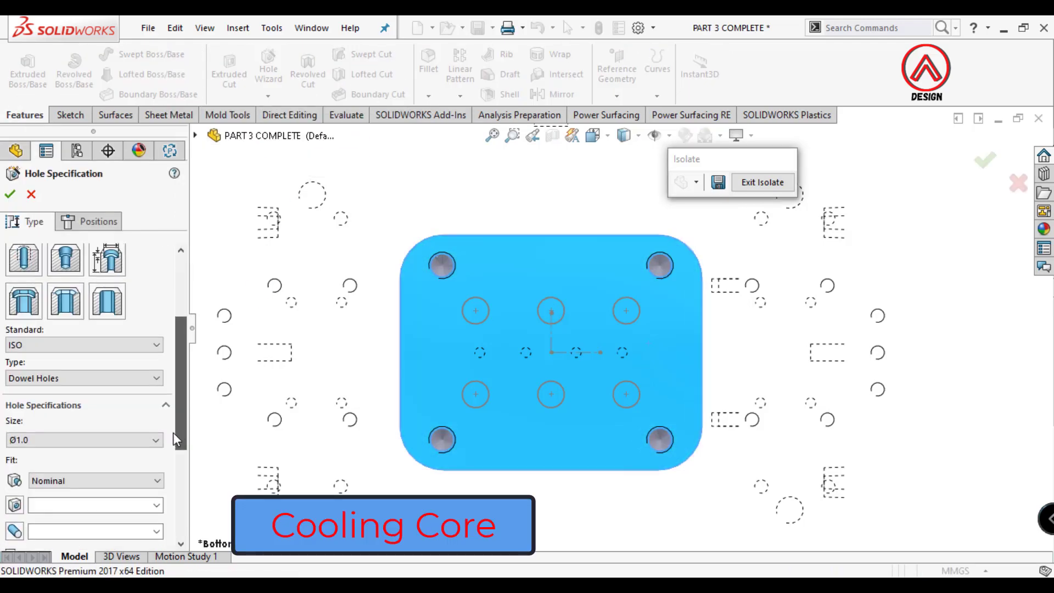
click(74, 373)
click(112, 395)
click(148, 434)
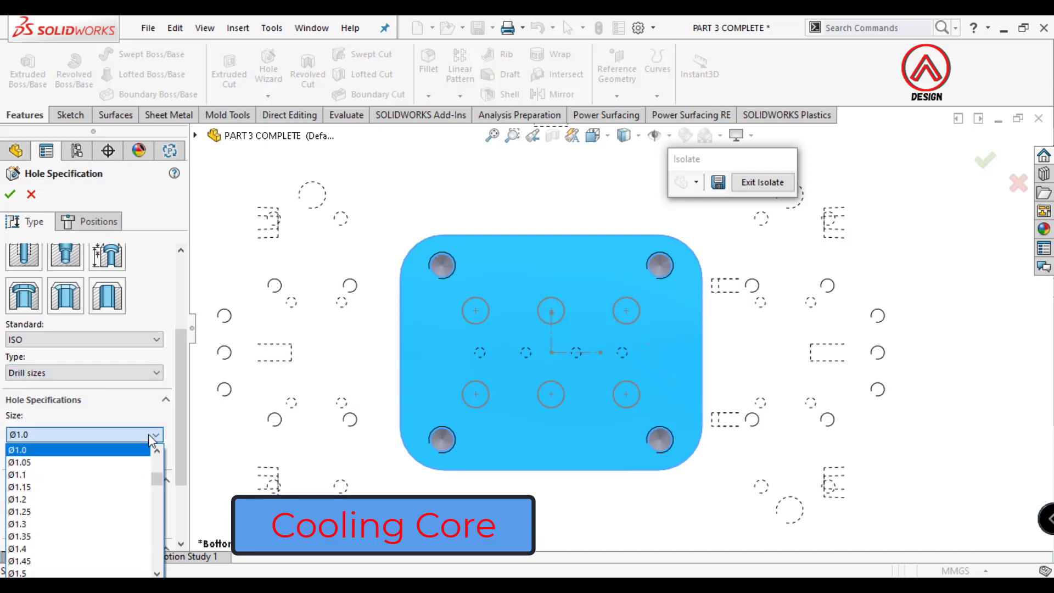
scroll(156, 513, down, 10)
click(55, 501)
text(155)
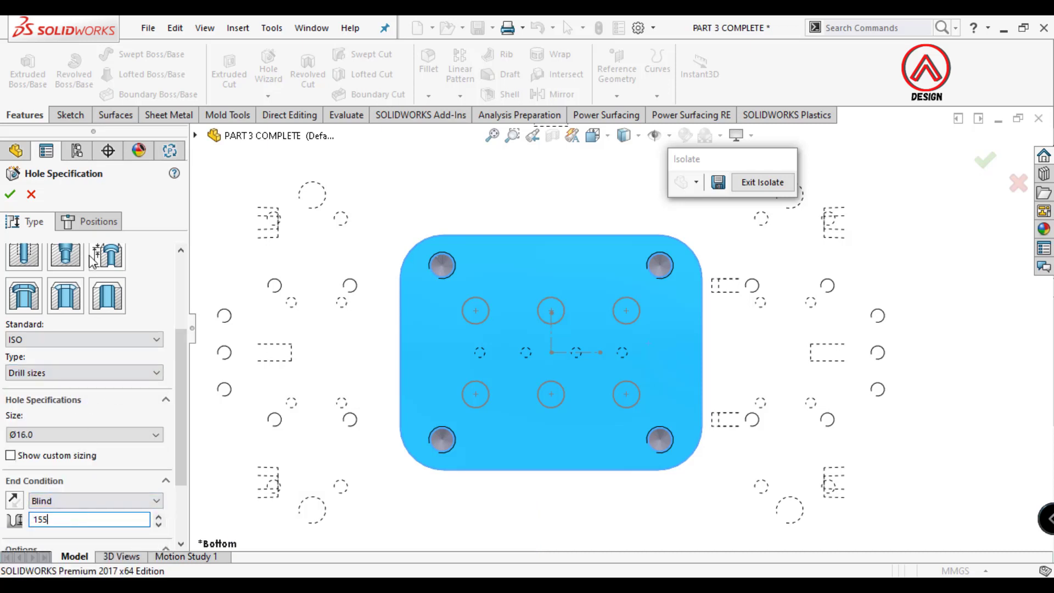
Place the holes on the sketched circles and confirm the hole feature
click(90, 221)
click(476, 311)
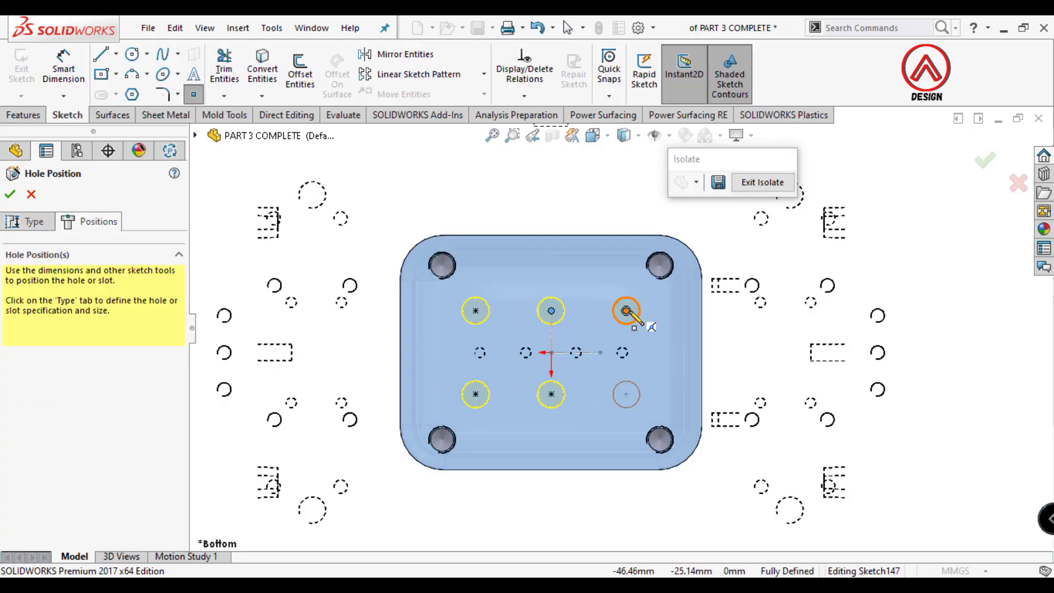
click(625, 394)
middle_drag(626, 394, 585, 305)
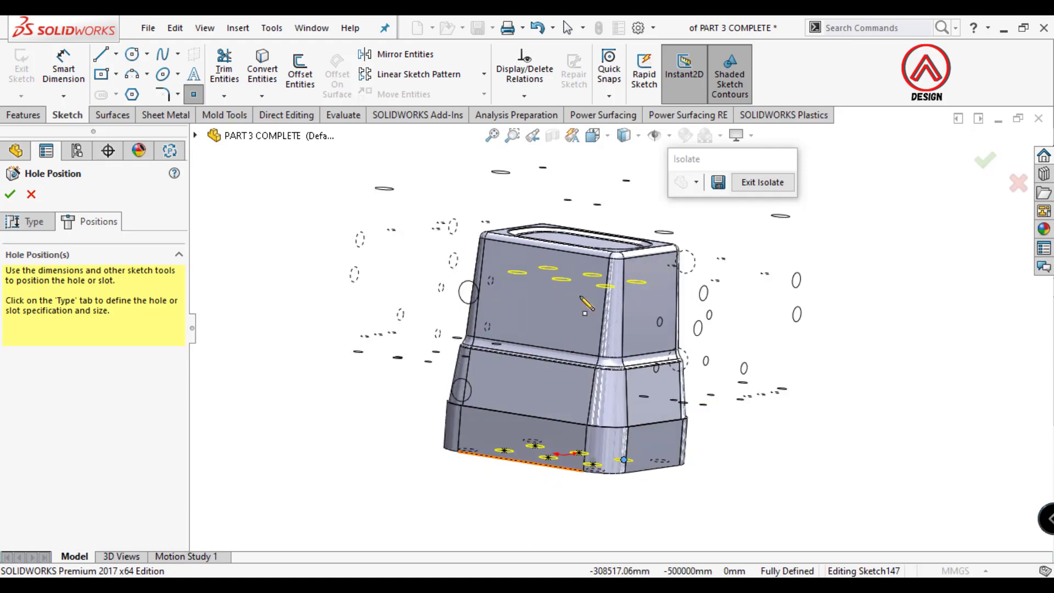
click(626, 144)
click(625, 220)
key(ctrl+1)
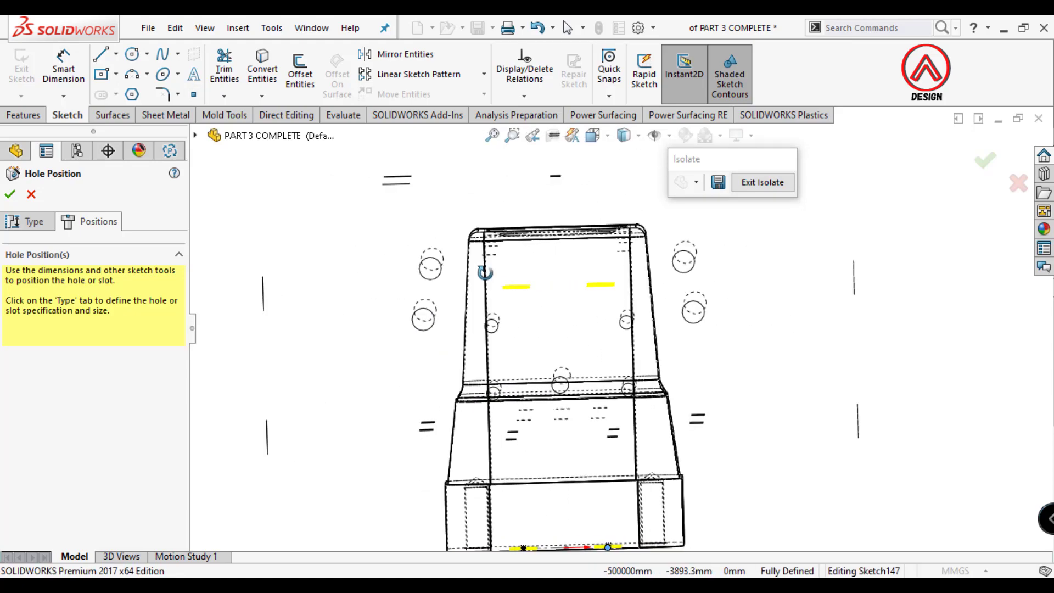
click(10, 195)
middle_drag(397, 378, 655, 375)
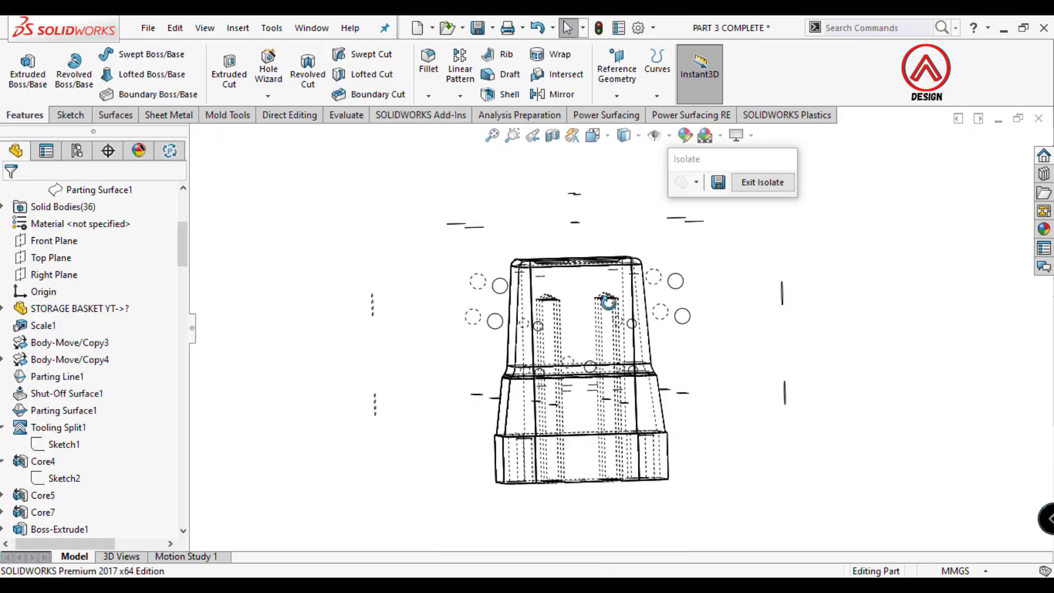
Switch to shaded display and start a sketch normal to the plate face
click(730, 448)
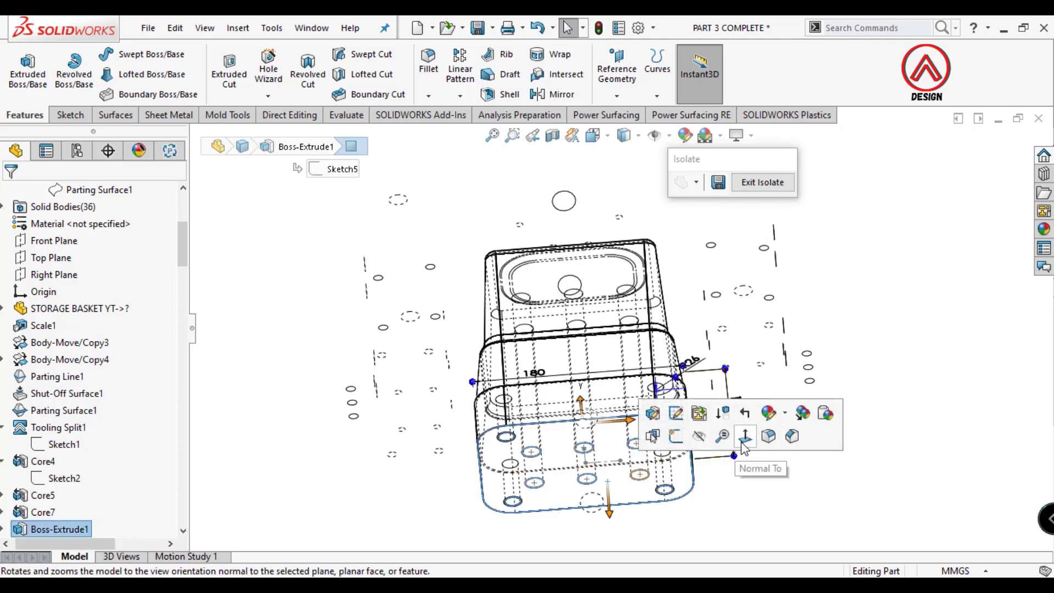
click(624, 144)
click(626, 159)
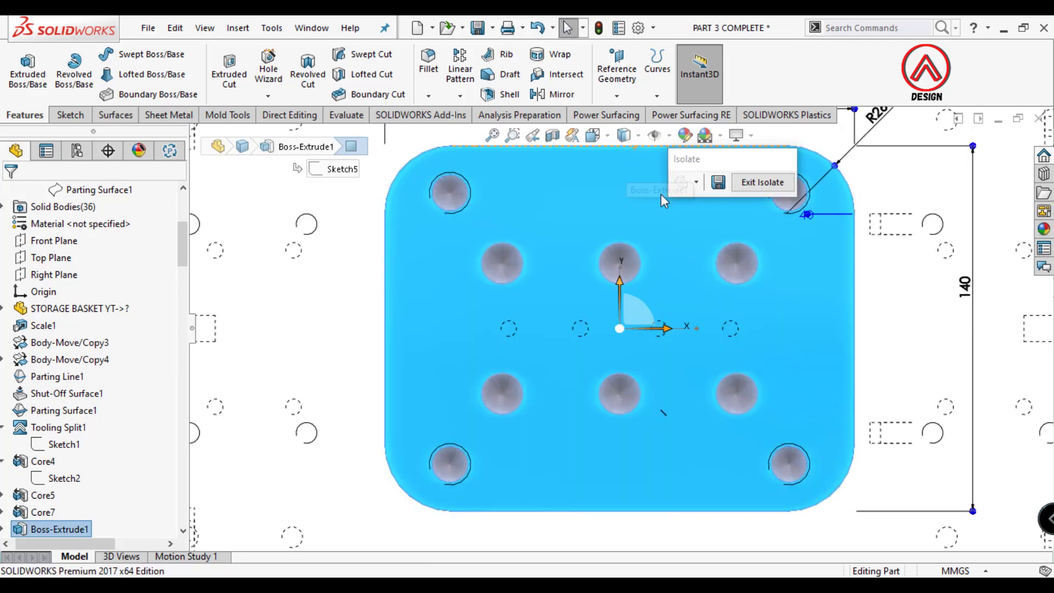
scroll(686, 225, down, 3)
click(815, 331)
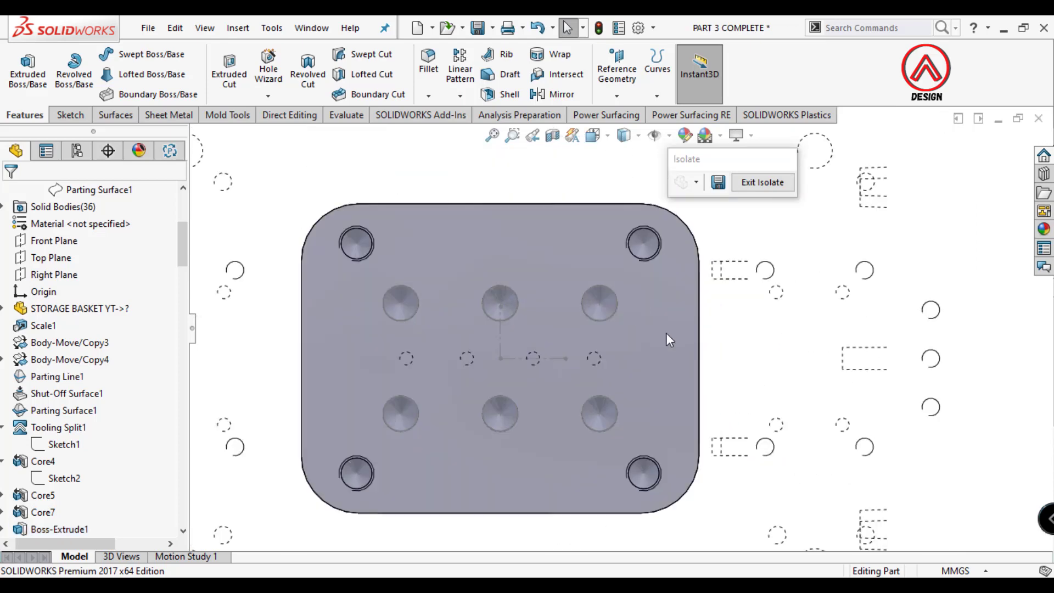
click(666, 333)
click(68, 114)
click(20, 69)
scroll(463, 359, down, 2)
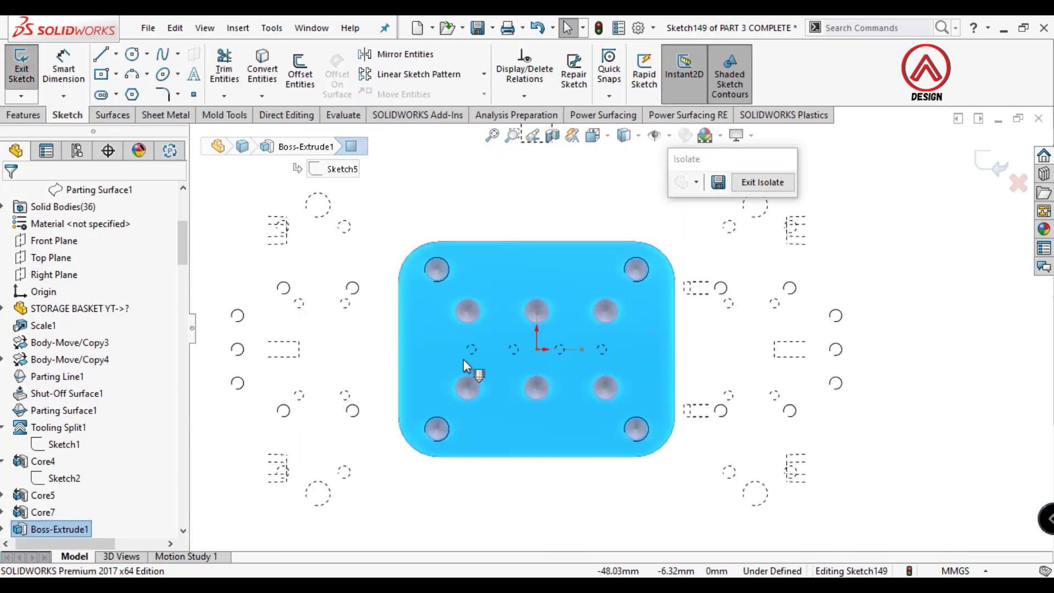
scroll(553, 331, up, 3)
scroll(384, 247, up, 2)
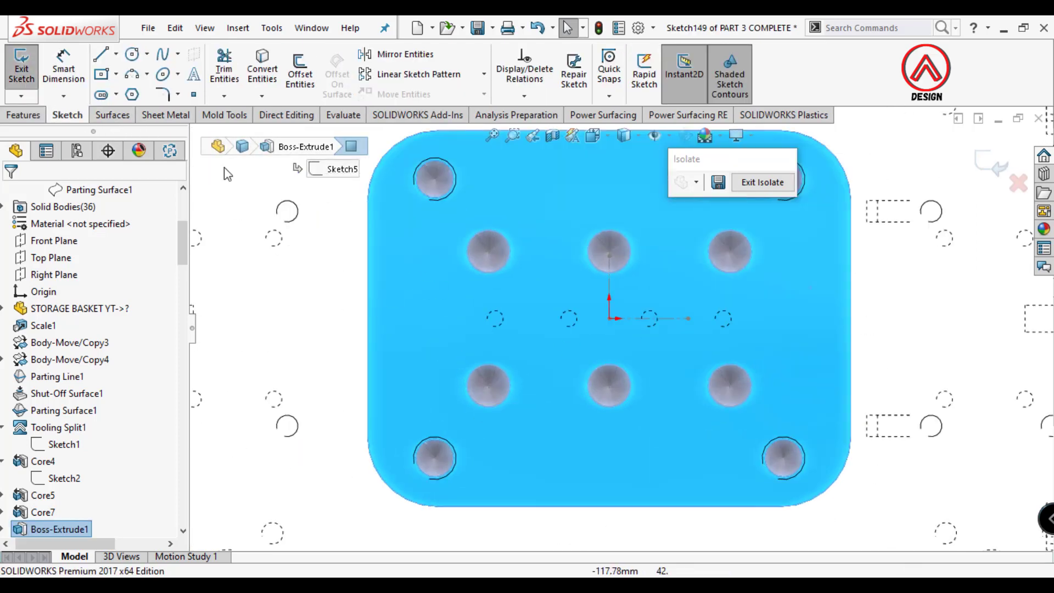
Draw the U-shaped construction path through the hole centres, dimensioned 12 mm outside them
click(114, 61)
click(730, 251)
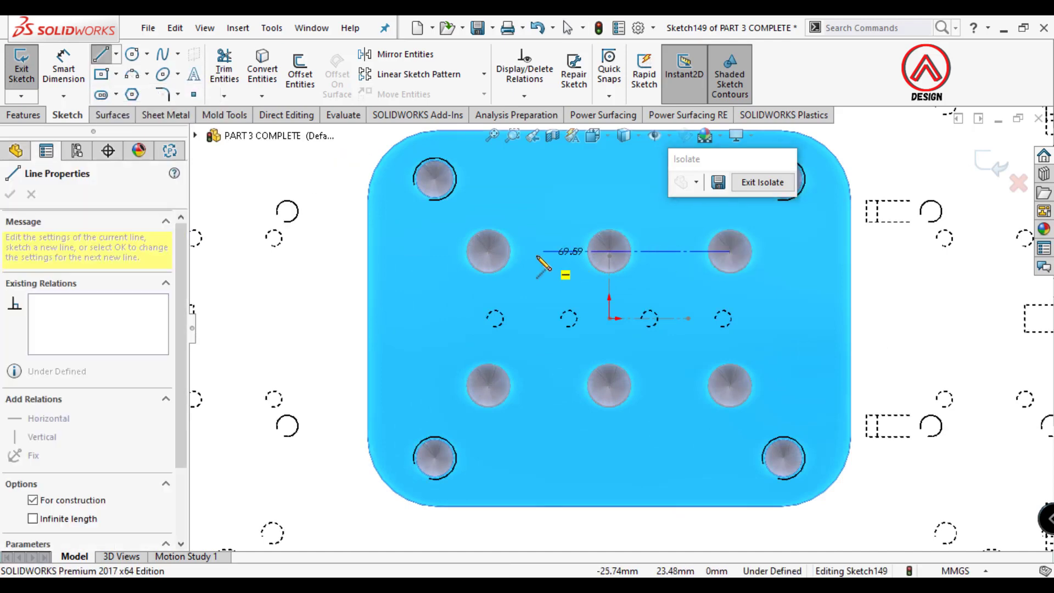
click(452, 251)
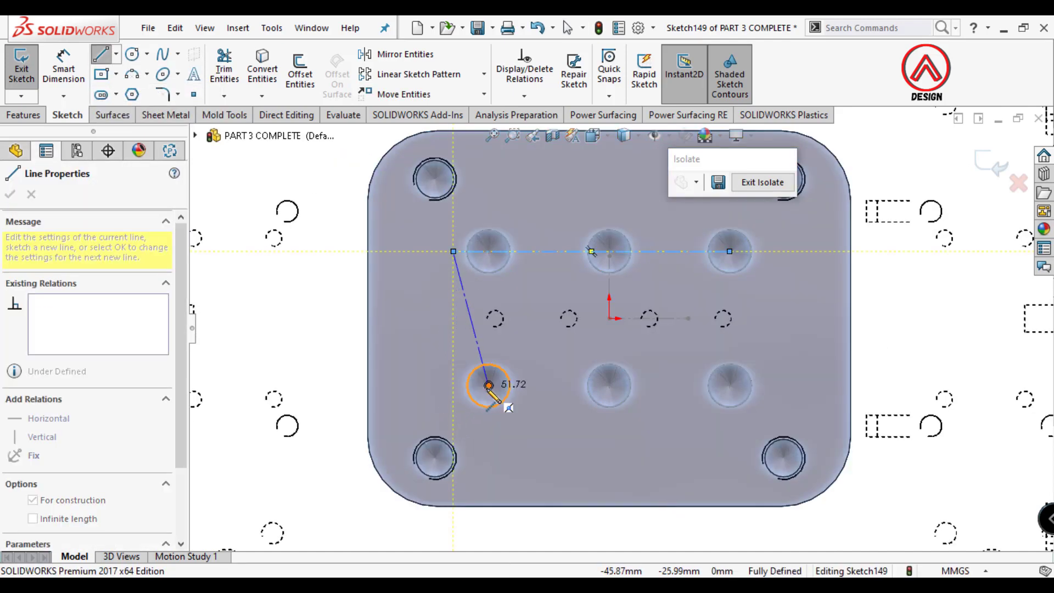
click(453, 386)
click(730, 385)
key(d)
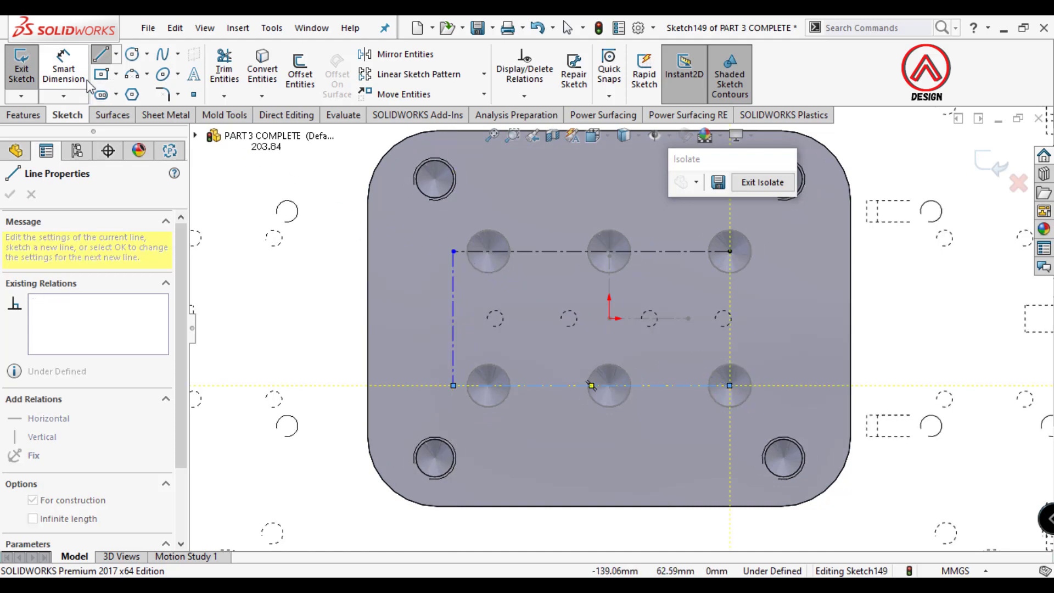
click(453, 264)
click(489, 250)
click(486, 217)
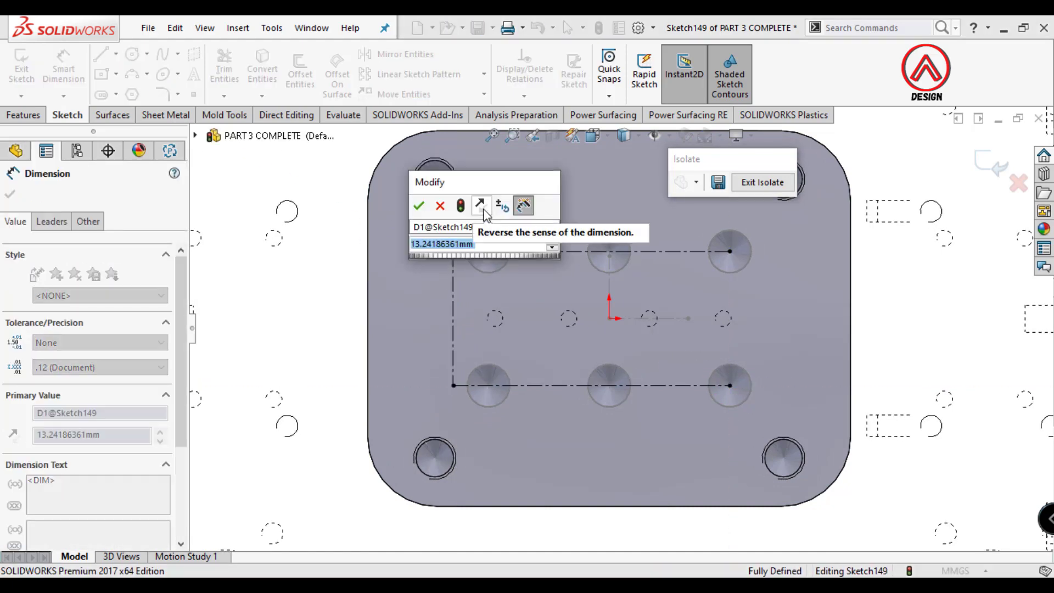
text(12)
key(Return)
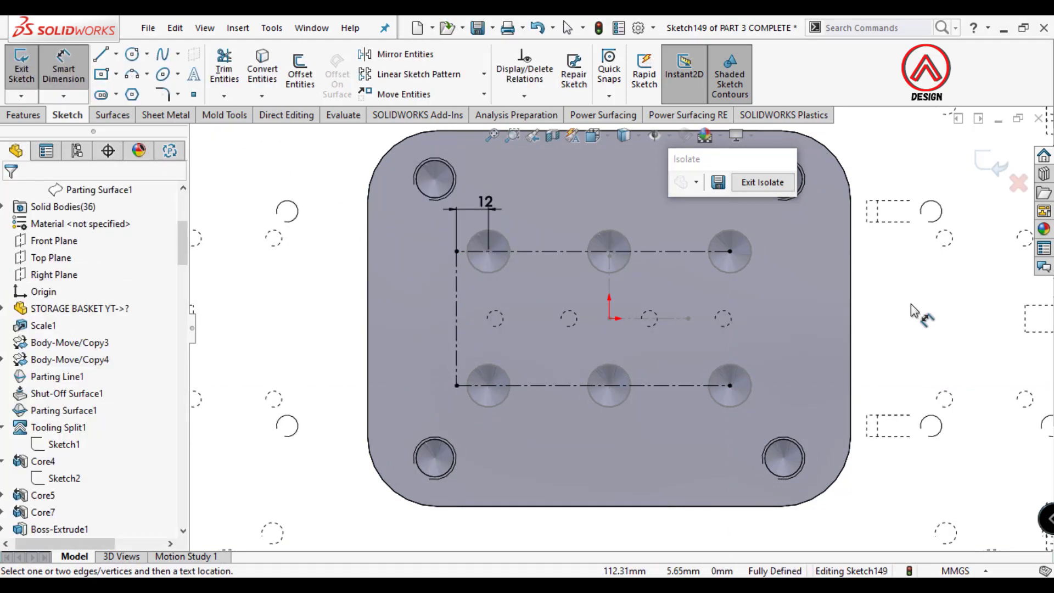
Round the path's corners with R15 sketch fillets
click(163, 94)
text(15)
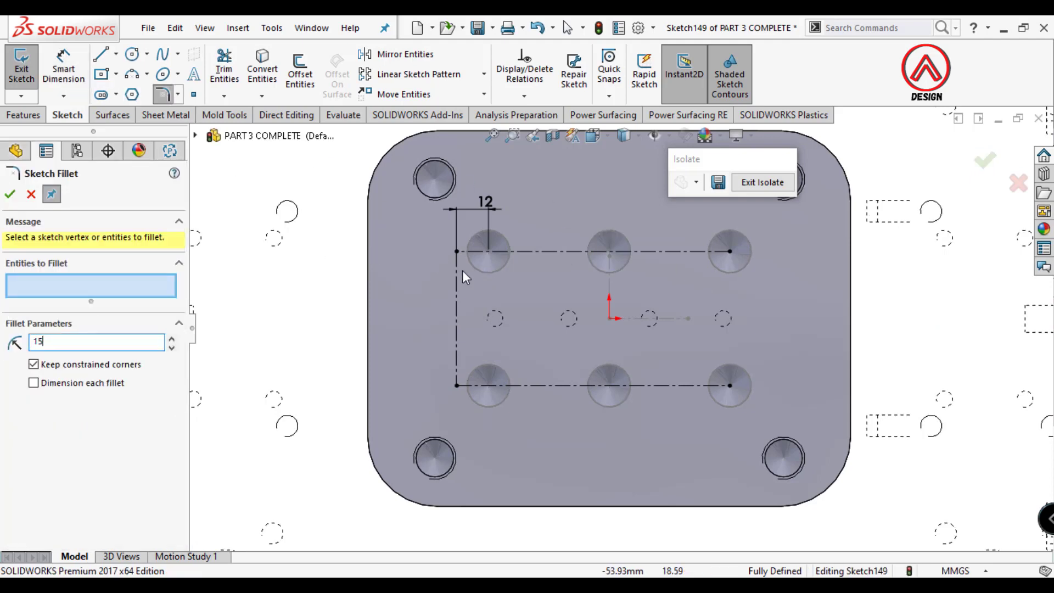
click(471, 252)
click(460, 352)
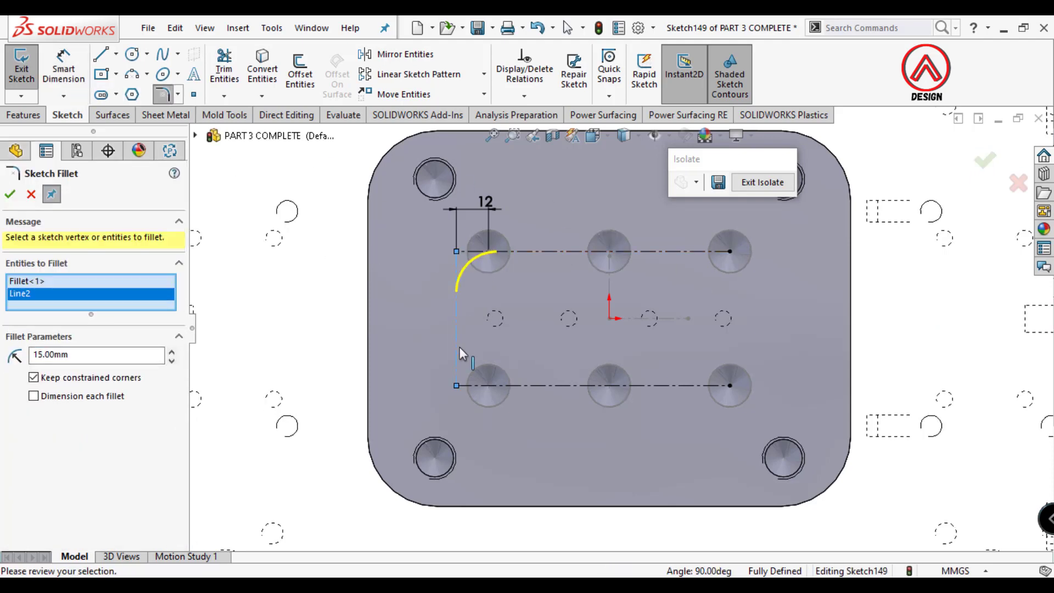
click(9, 199)
click(304, 76)
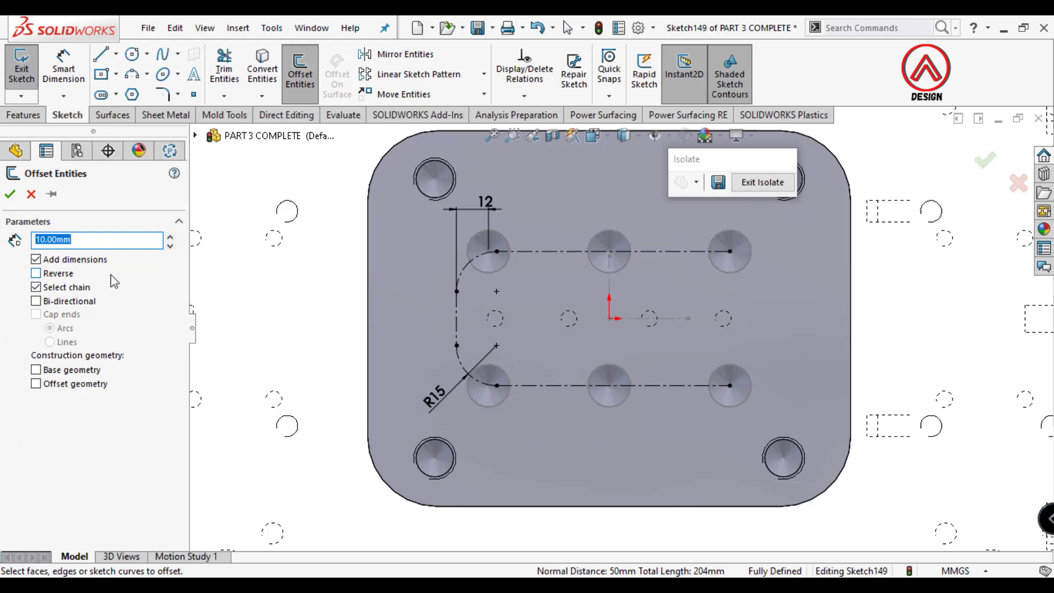
Offset the channel path 10 mm both ways and close the slot ends with three-point arcs
click(67, 301)
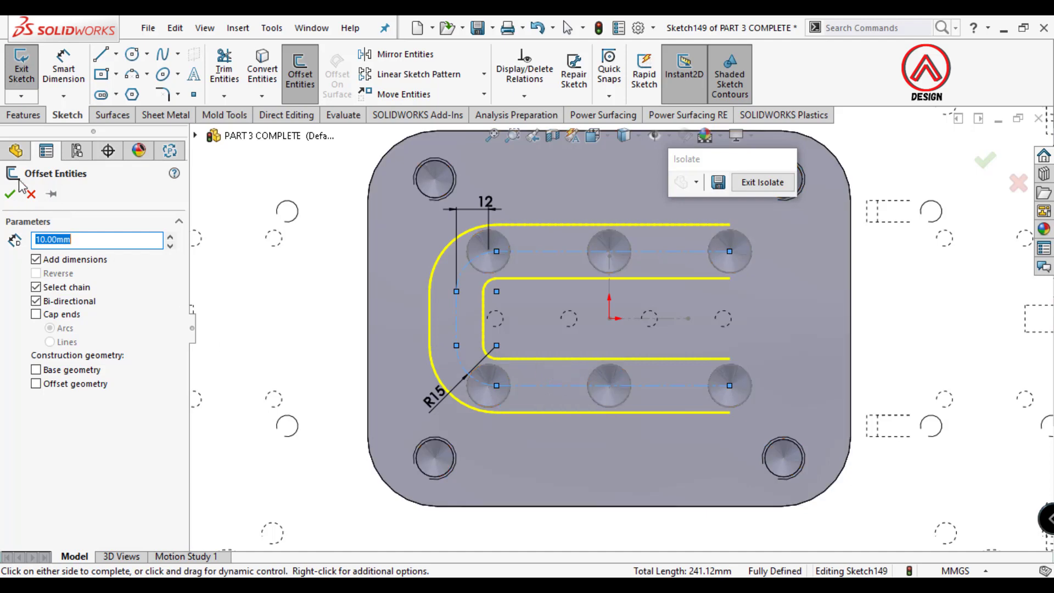
click(10, 195)
scroll(796, 197, down, 3)
click(132, 74)
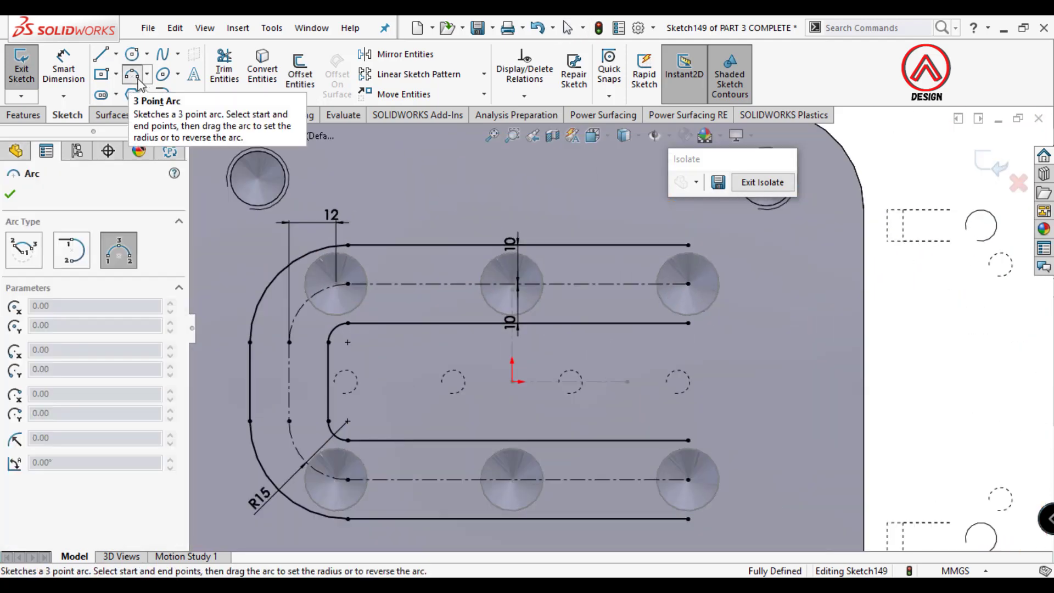
click(687, 323)
click(727, 284)
scroll(659, 329, up, 2)
scroll(669, 385, up, 1)
click(667, 407)
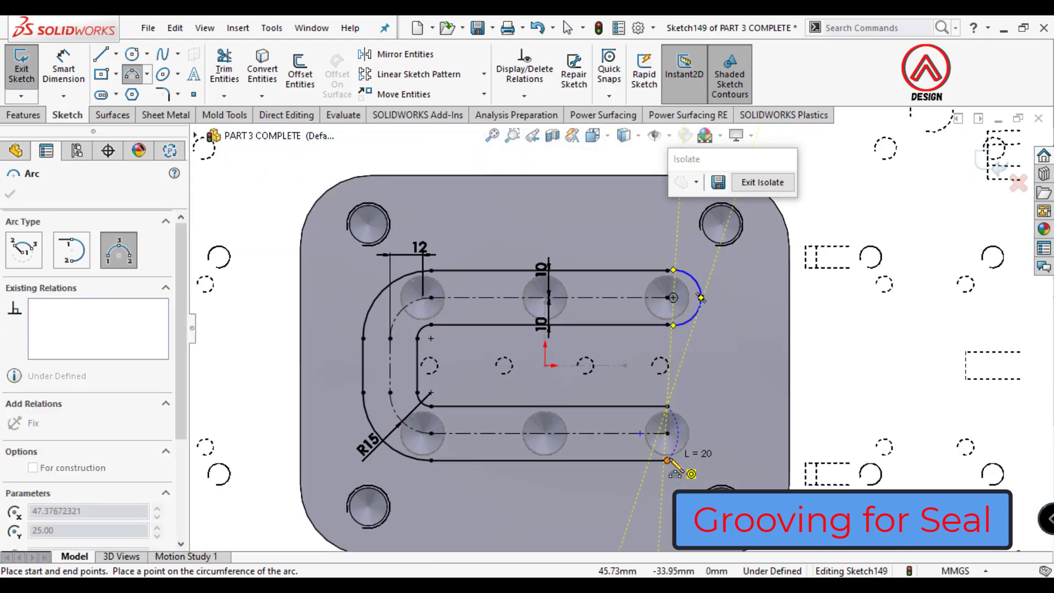
click(667, 460)
Make the end arcs tangent to the slot's straight lines
click(705, 433)
scroll(728, 335, down, 2)
key(Escape)
click(647, 240)
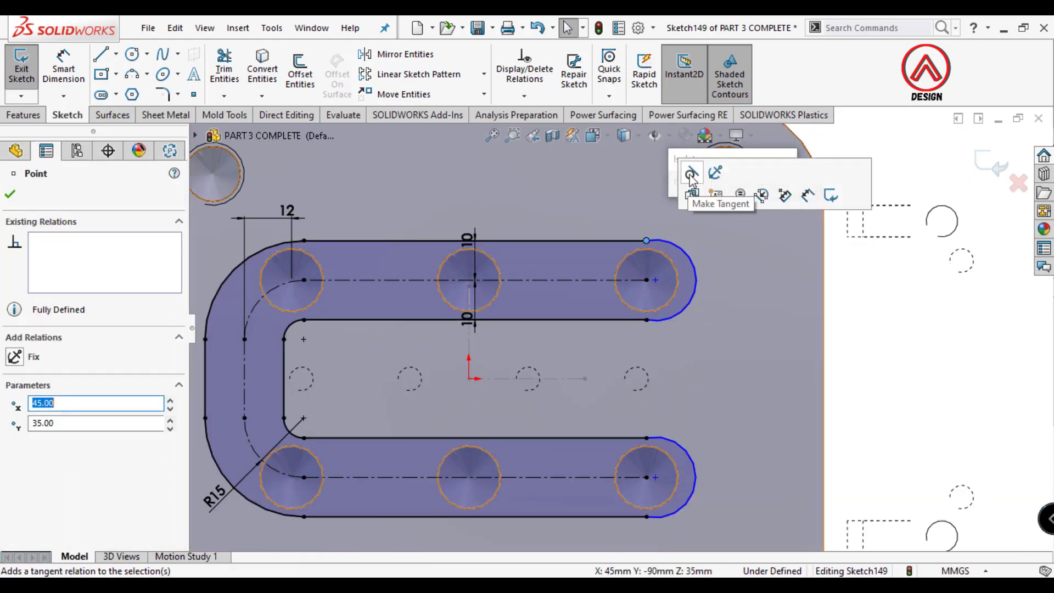
key(Escape)
click(648, 477)
scroll(801, 372, up, 3)
key(Escape)
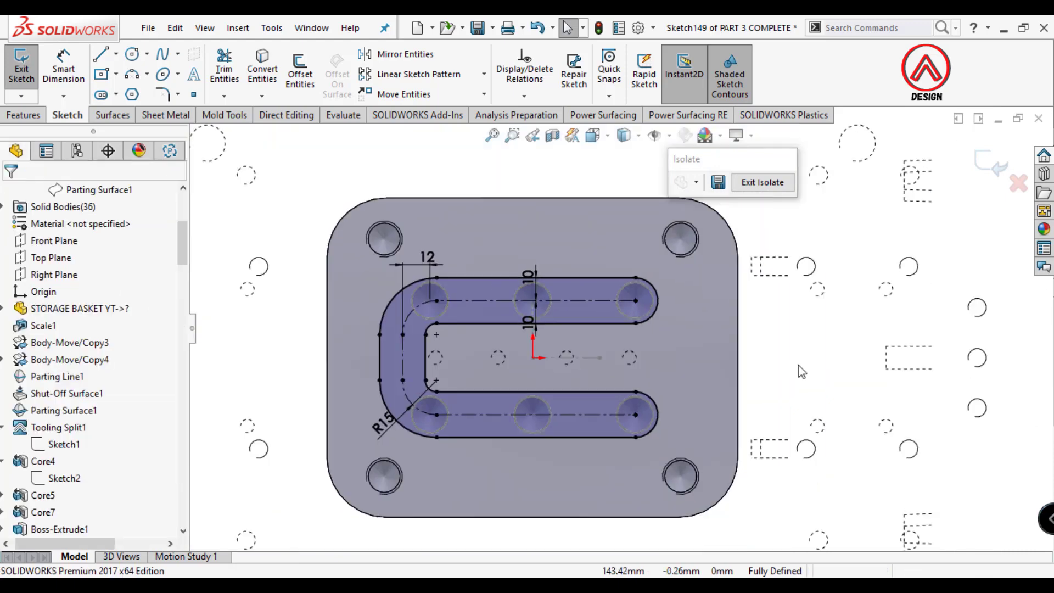
Offset the slot outline 2.50 mm outward and cut the groove 1.40 mm deep
click(301, 75)
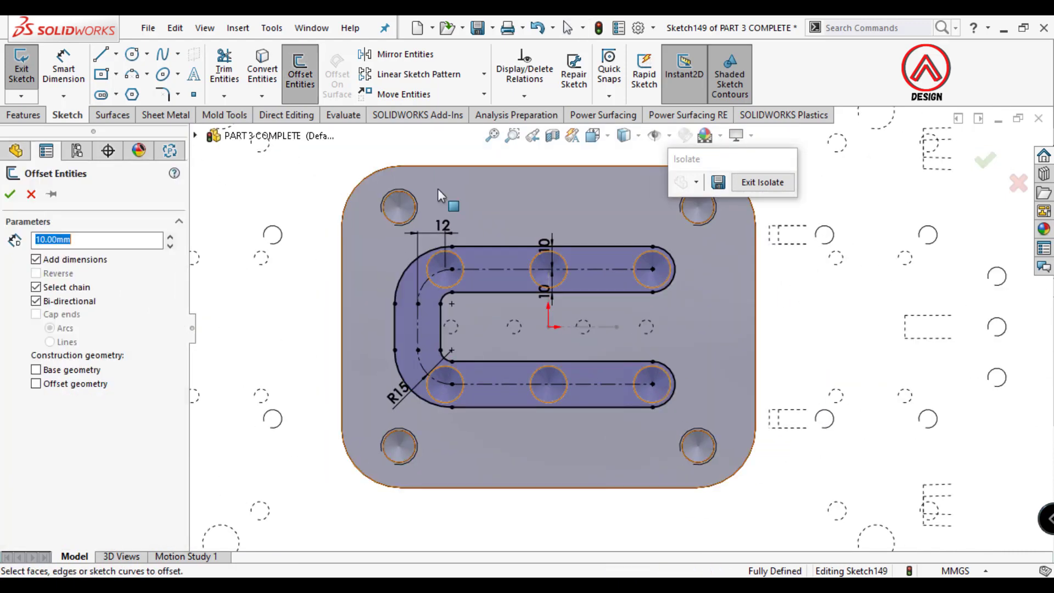
click(473, 247)
click(69, 301)
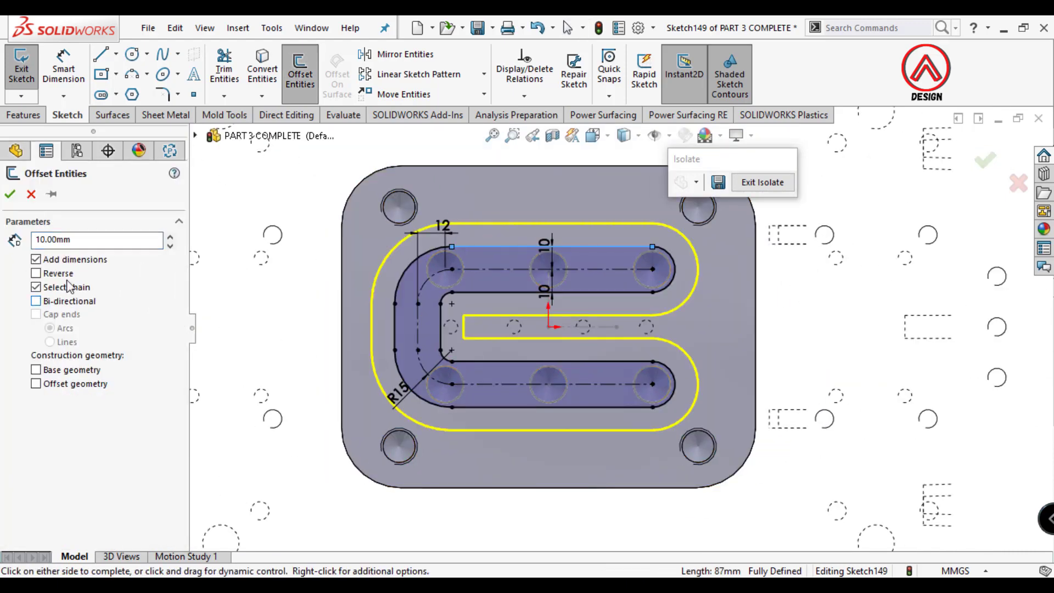
text(2.5)
key(Return)
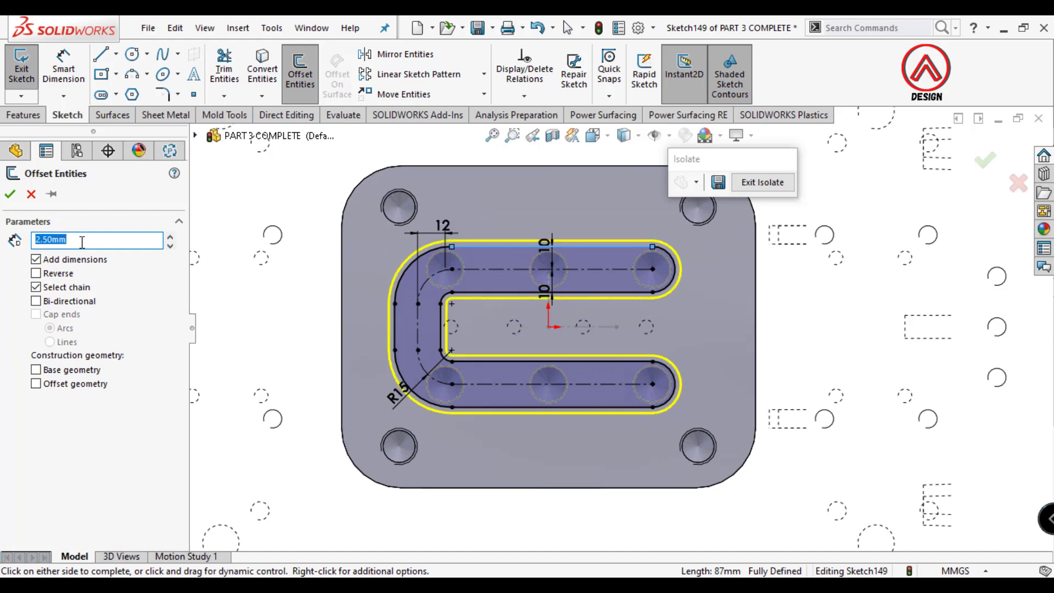
click(10, 195)
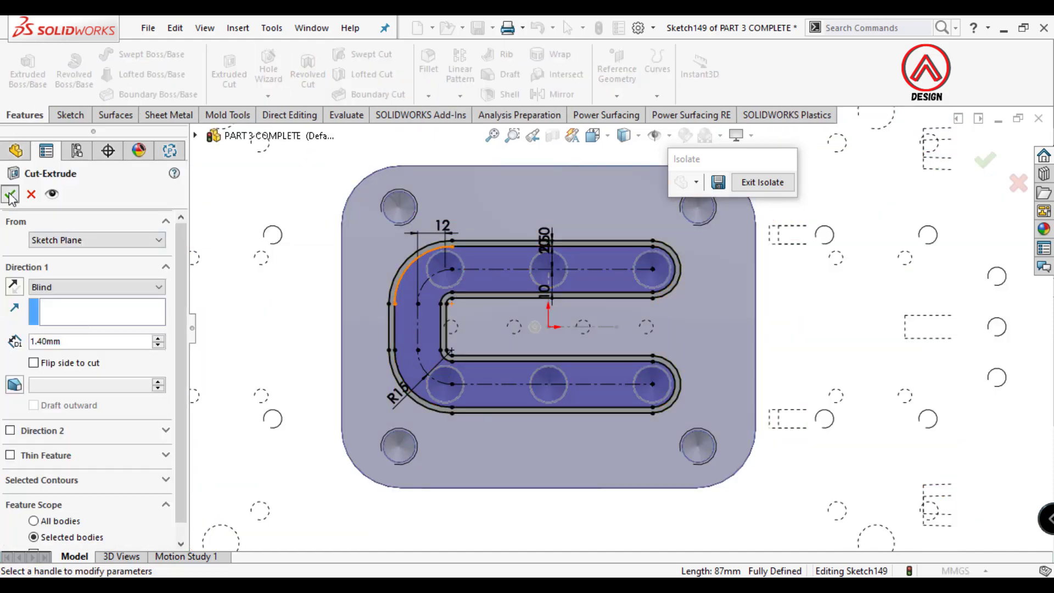
click(10, 195)
scroll(500, 357, down, 1)
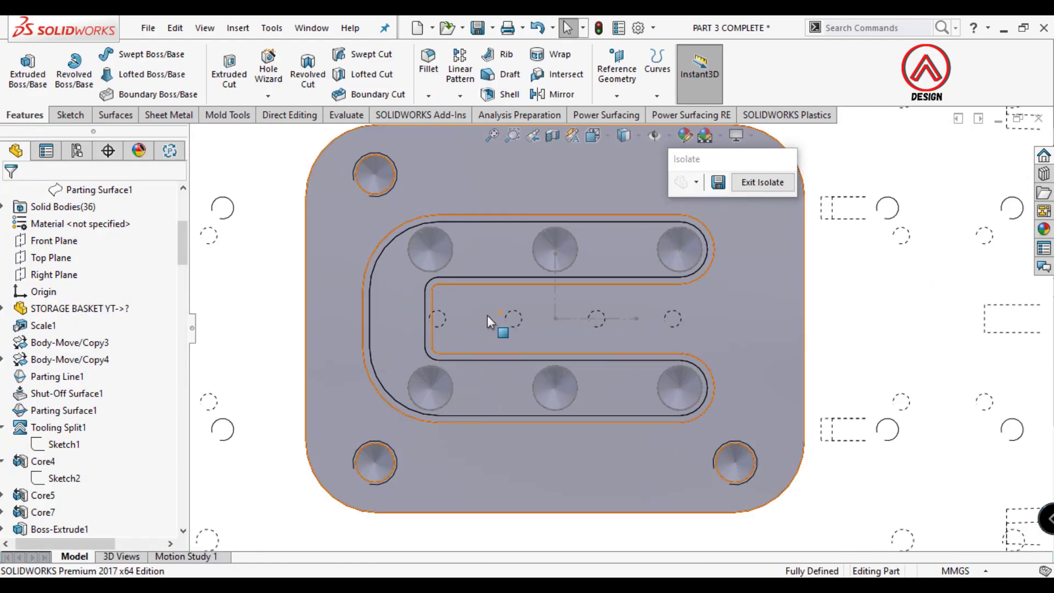
Start a sketch on the slot face and hide the groove's Sketch149
click(403, 313)
click(71, 114)
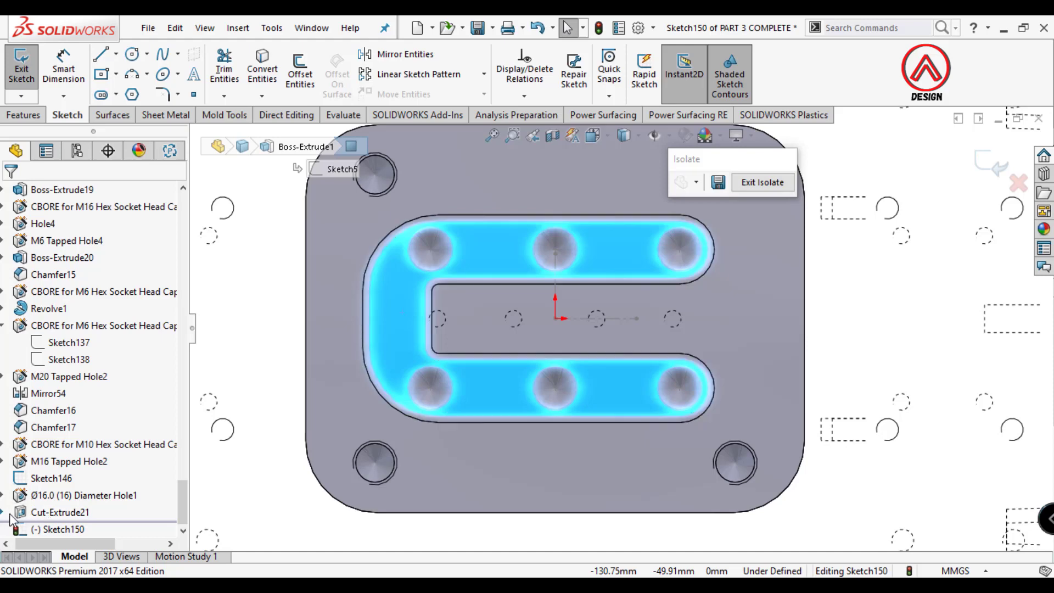
click(8, 511)
click(71, 529)
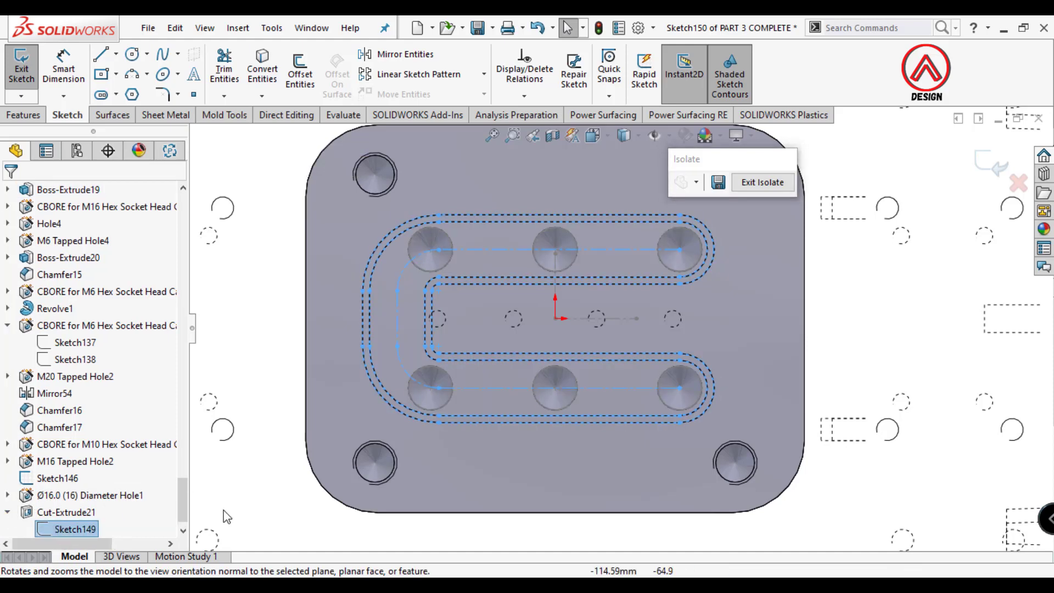
right_click(80, 530)
click(91, 393)
scroll(666, 304, up, 2)
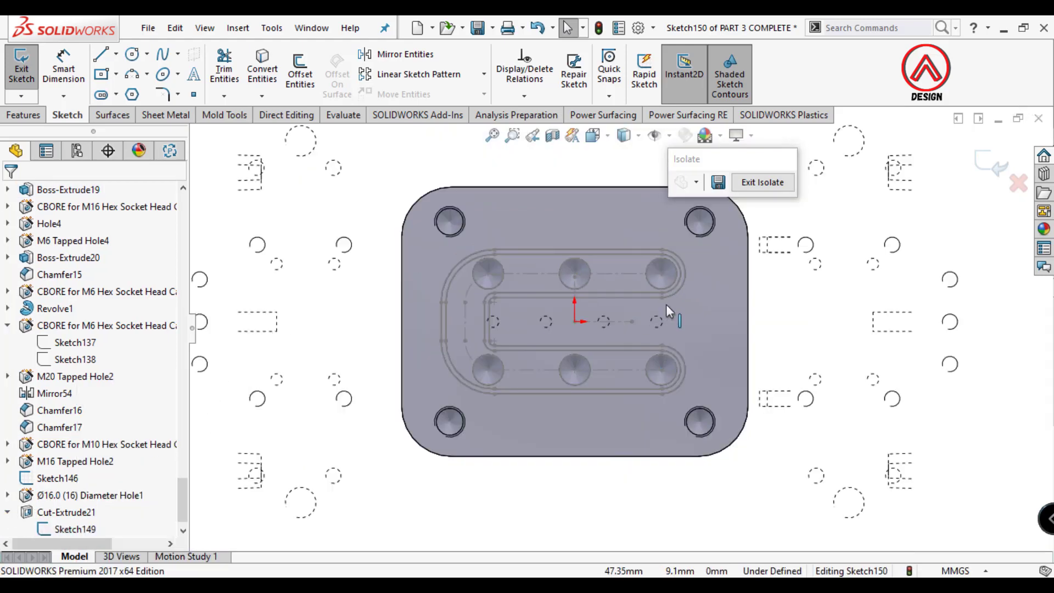
scroll(574, 337, down, 4)
Offset the slot centerline 4 mm to both sides, after undoing a mistaken 2.50 mm offset
click(444, 273)
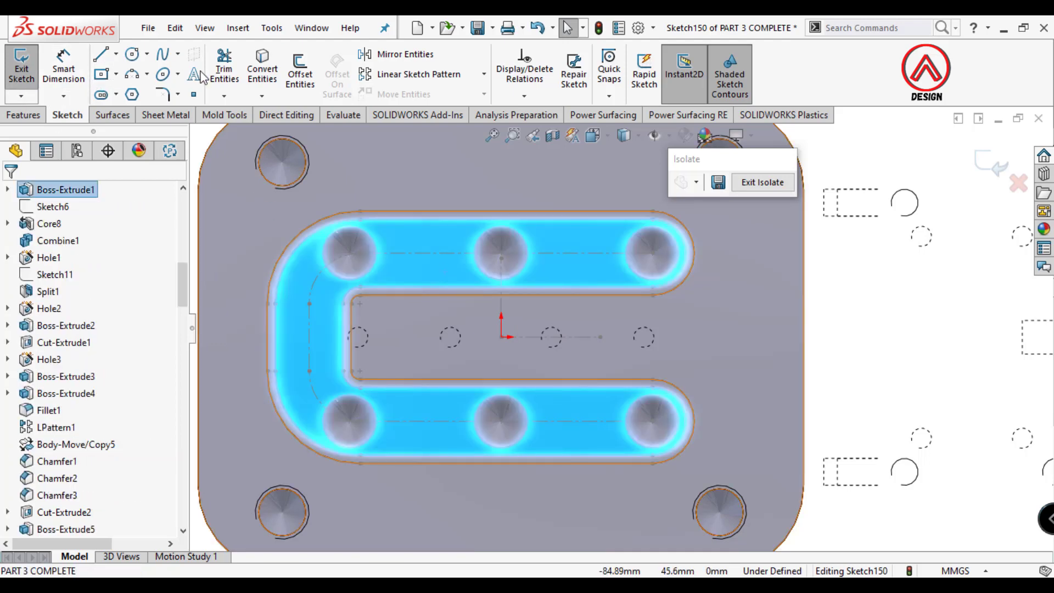
click(309, 82)
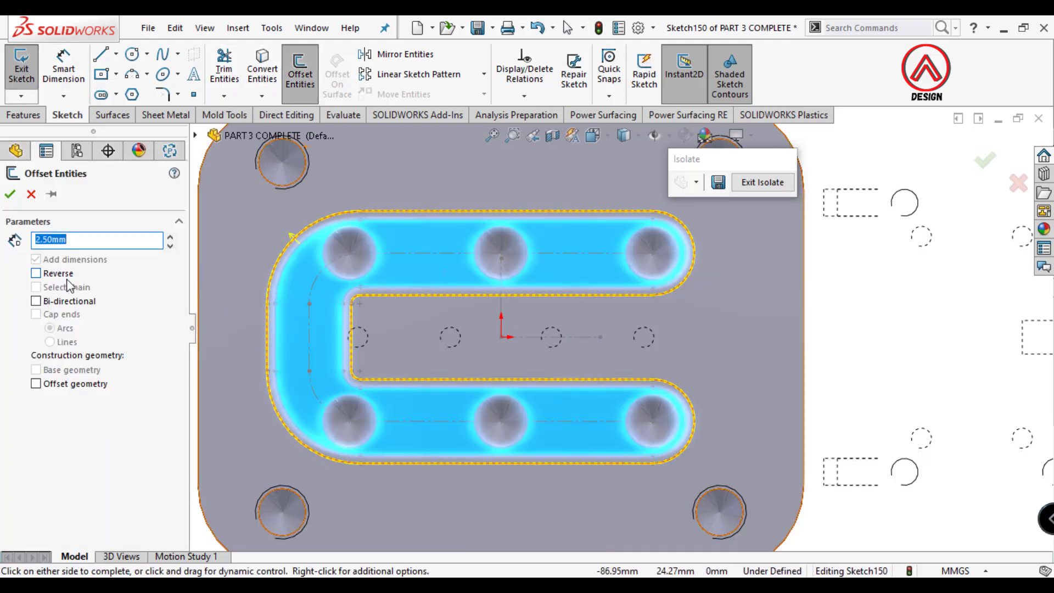
key(Return)
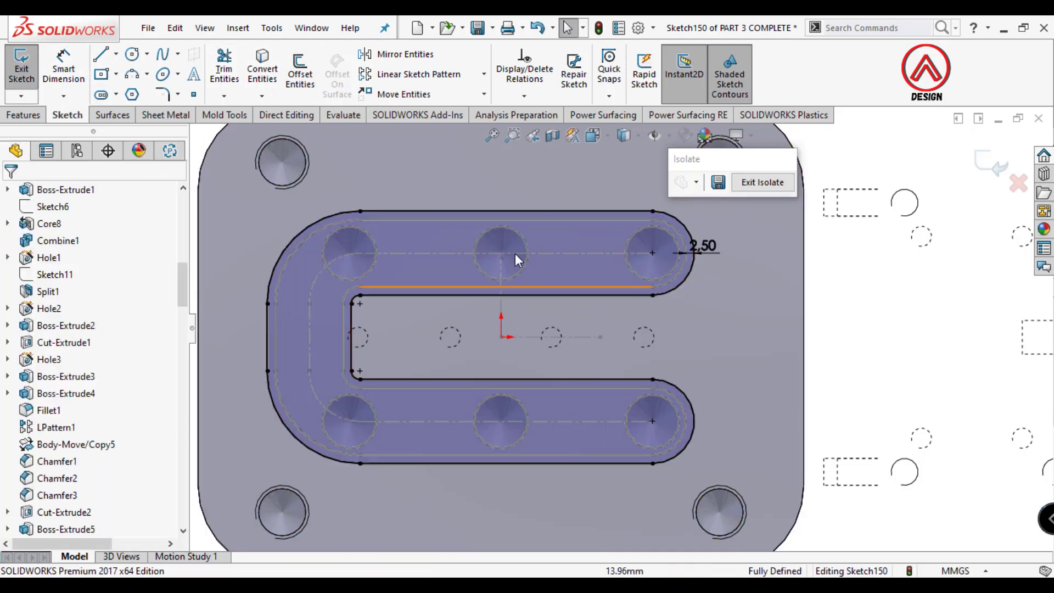
click(537, 28)
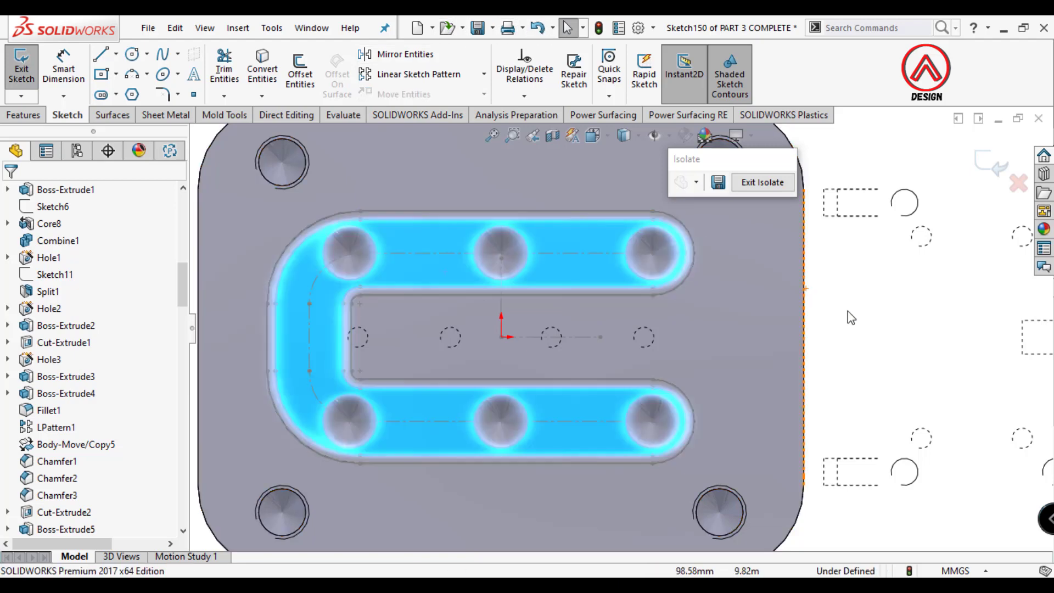
click(304, 81)
text(4)
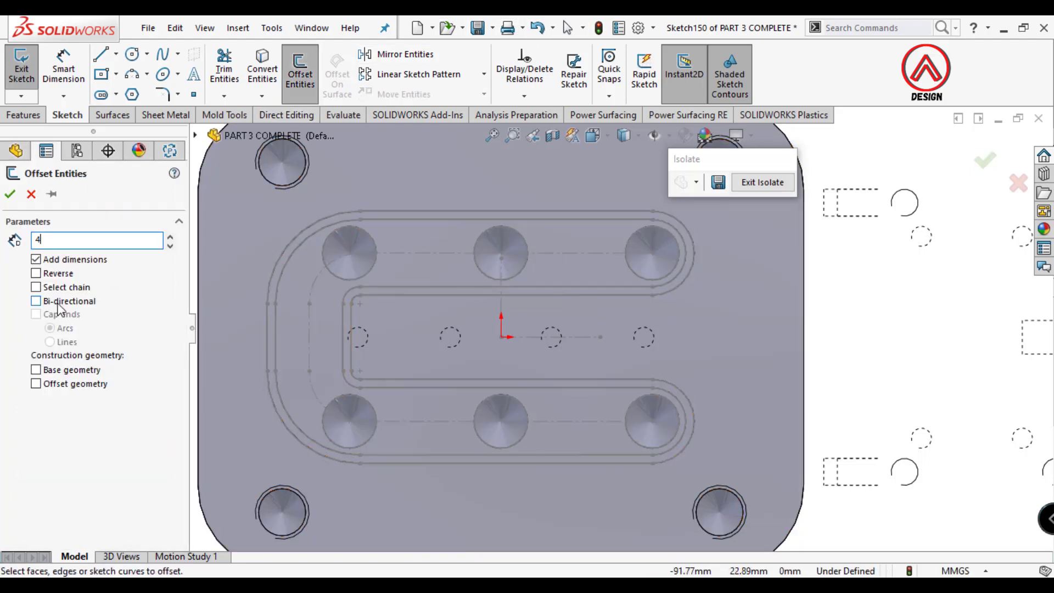
click(430, 254)
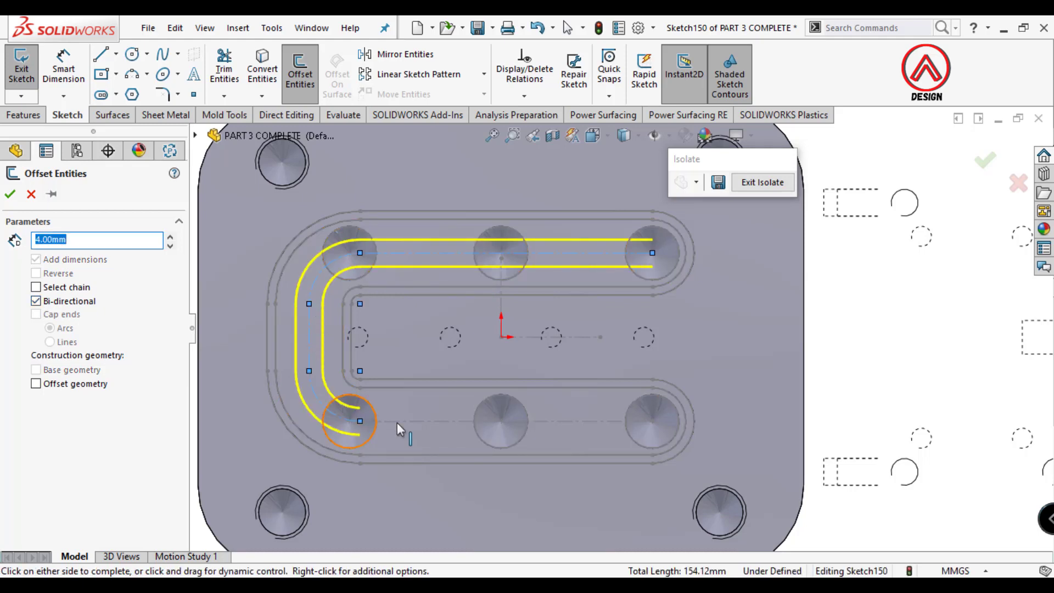
click(505, 429)
Close the slot ends with lines and cut the profile 8 mm deep
key(l)
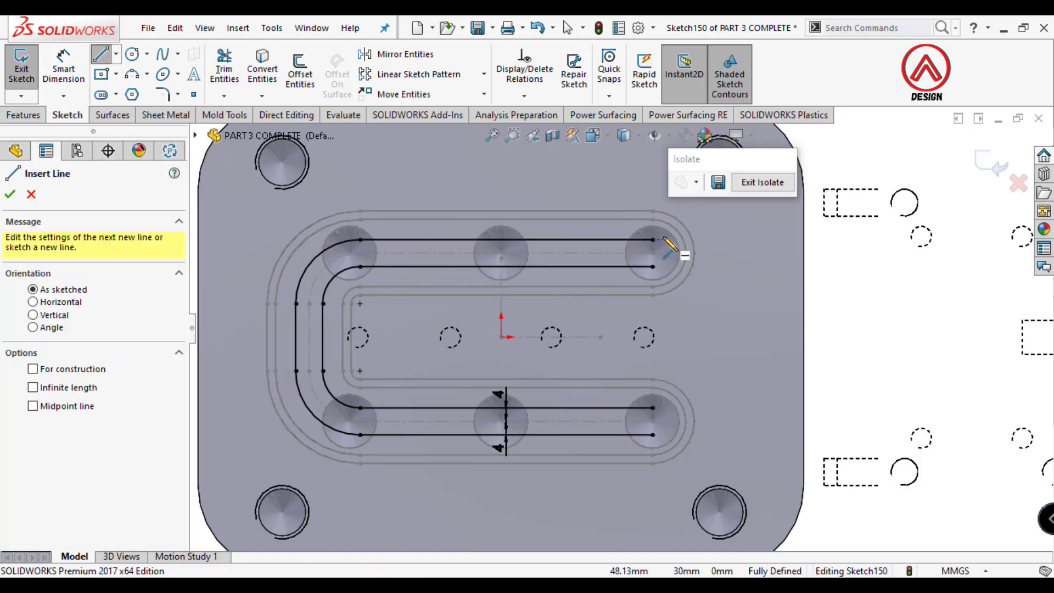
click(652, 239)
click(652, 435)
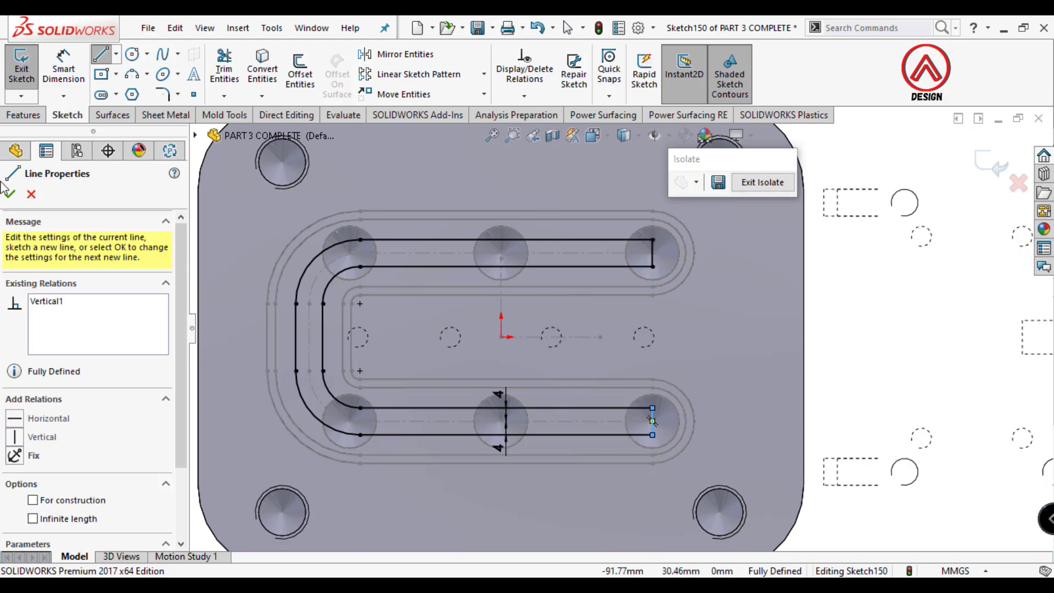
key(Escape)
click(24, 115)
click(229, 74)
text(8)
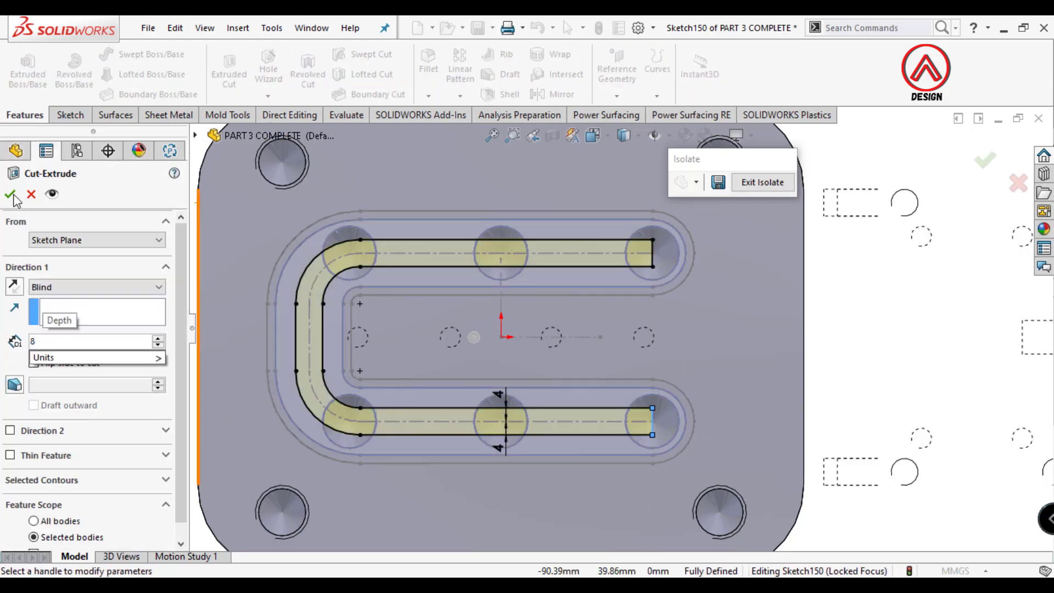
key(Tab)
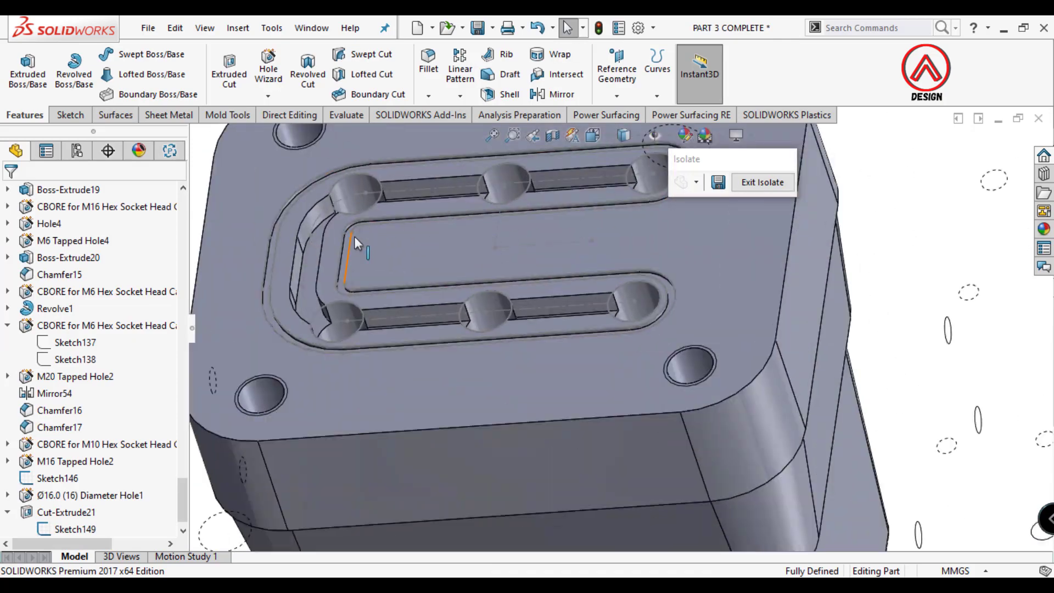
Hide the slot sketch and the original centerline sketch
click(354, 236)
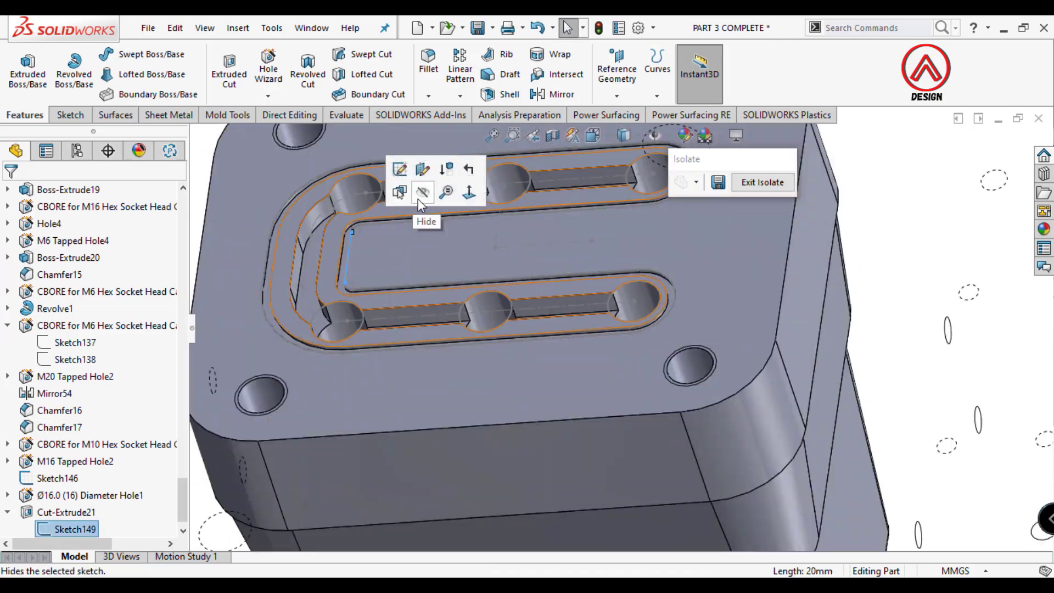
scroll(574, 322, up, 3)
click(434, 317)
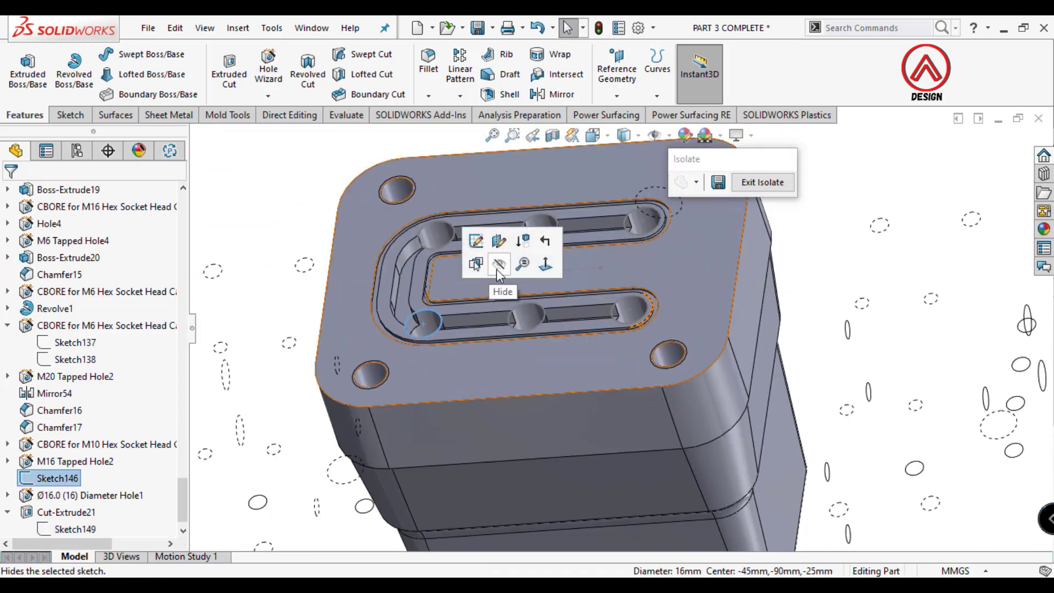
mouse_move(809, 265)
middle_down()
mouse_move(554, 232)
mouse_move(551, 388)
mouse_move(649, 311)
mouse_move(549, 247)
middle_up()
scroll(553, 233, down, 5)
scroll(554, 233, up, 5)
Chamfer the front and lower core edge loops at 1 mm by 45°
click(428, 96)
click(458, 132)
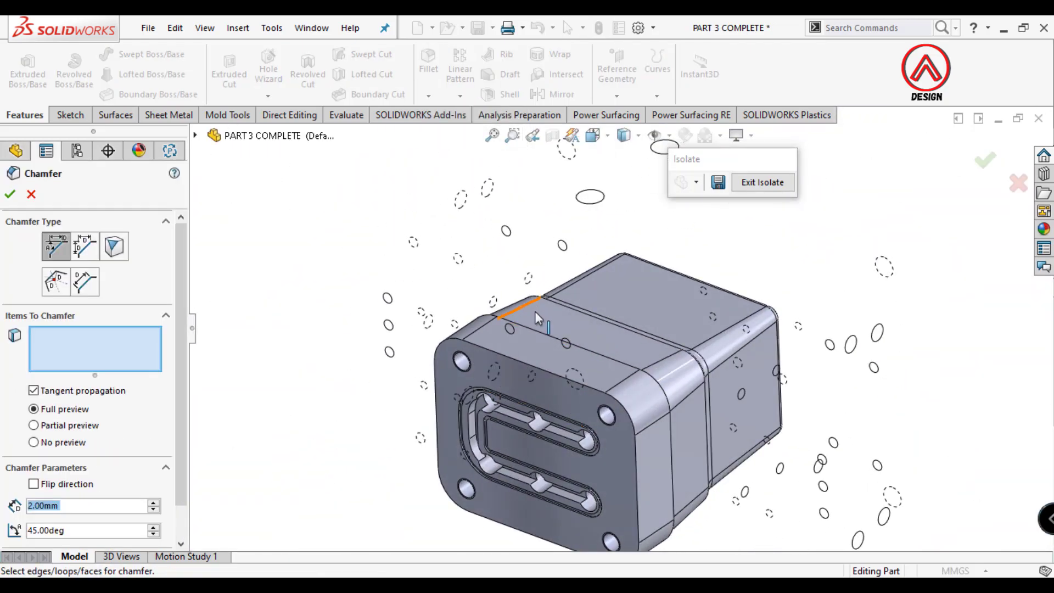
text(1)
click(540, 357)
middle_drag(574, 328, 498, 398)
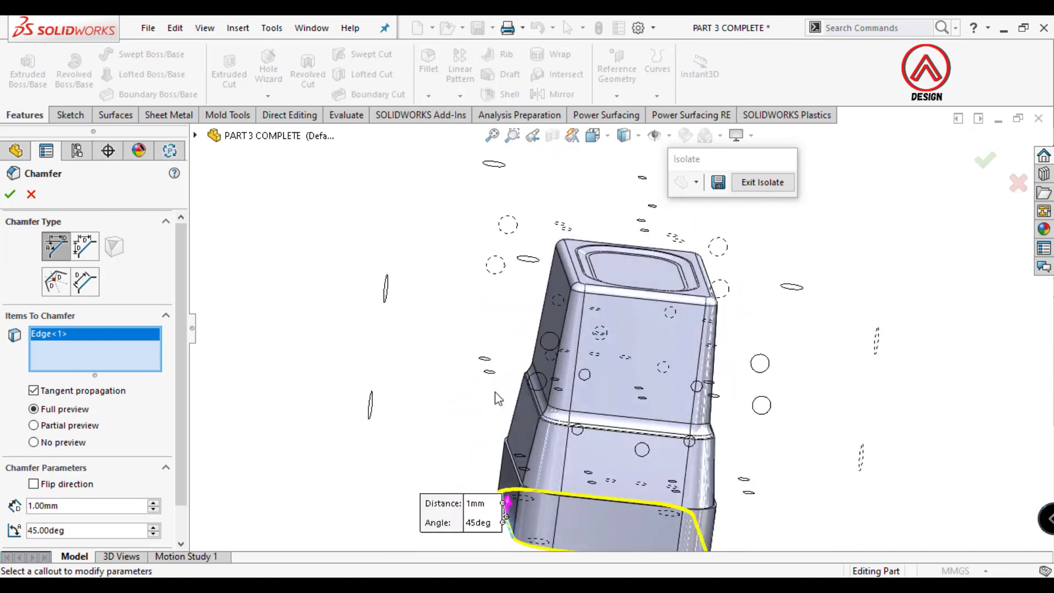
scroll(498, 398, down, 5)
click(522, 406)
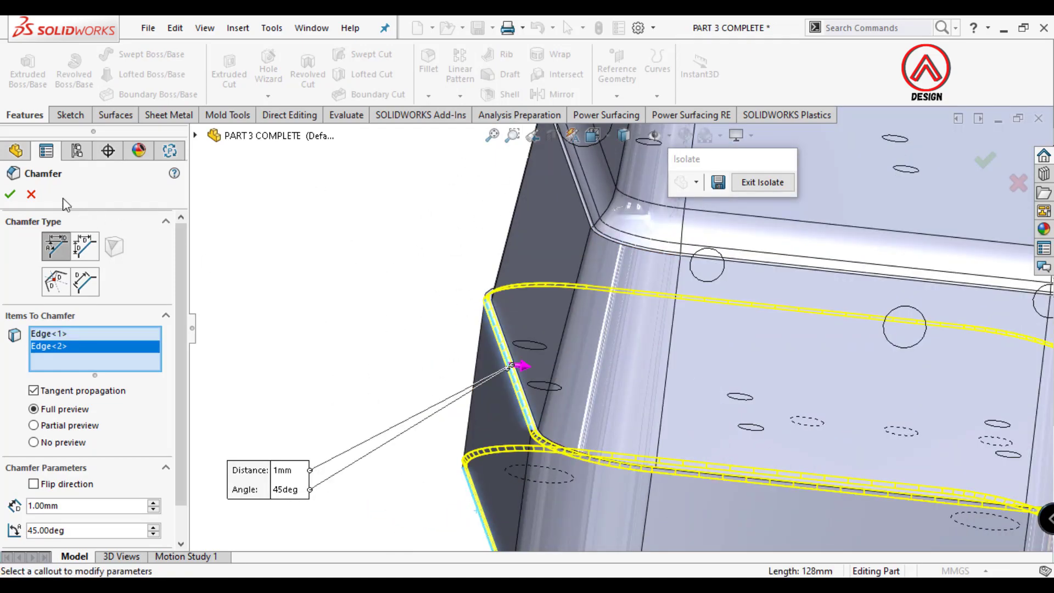
scroll(612, 316, up, 5)
scroll(612, 316, up, 5)
mouse_move(612, 316)
middle_down()
mouse_move(680, 399)
mouse_move(724, 384)
middle_up()
Exit isolation, isolate the base block and view it from the top
click(762, 183)
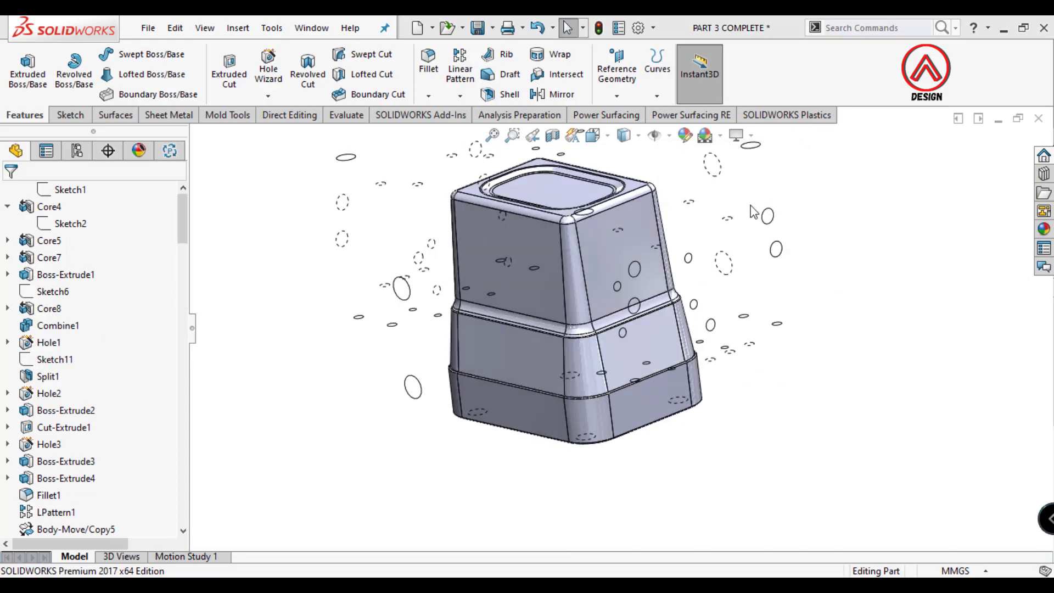
middle_drag(643, 328, 514, 394)
scroll(513, 394, down, 2)
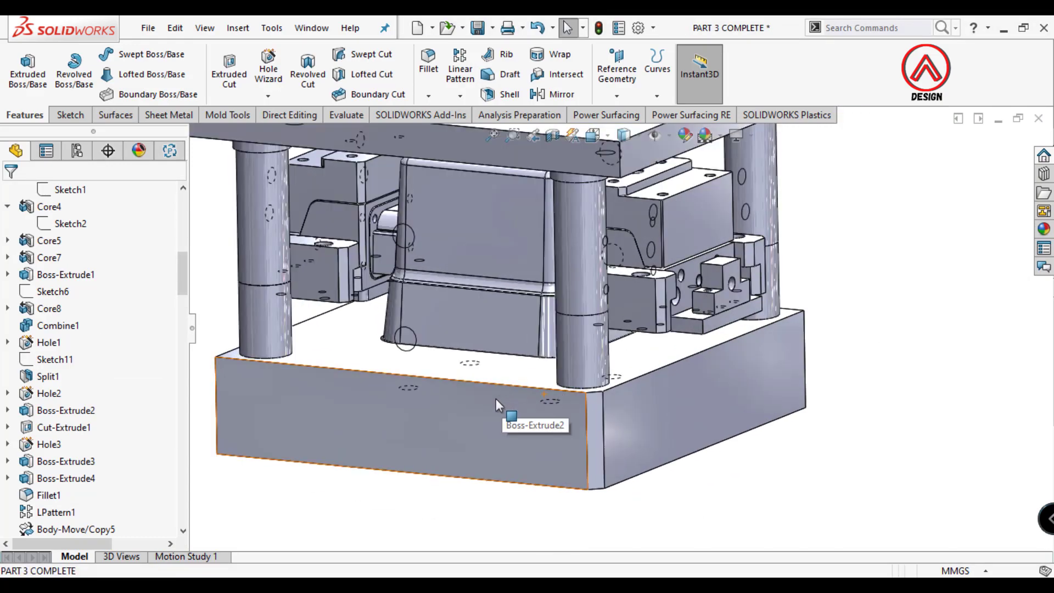
click(495, 399)
right_click(496, 400)
right_click(704, 395)
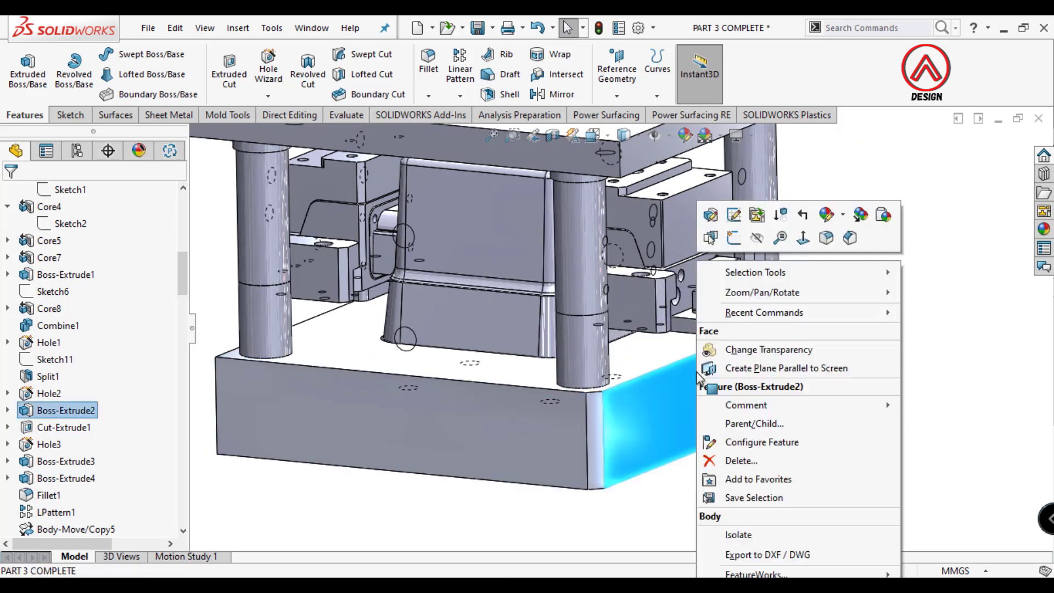
click(728, 528)
click(572, 134)
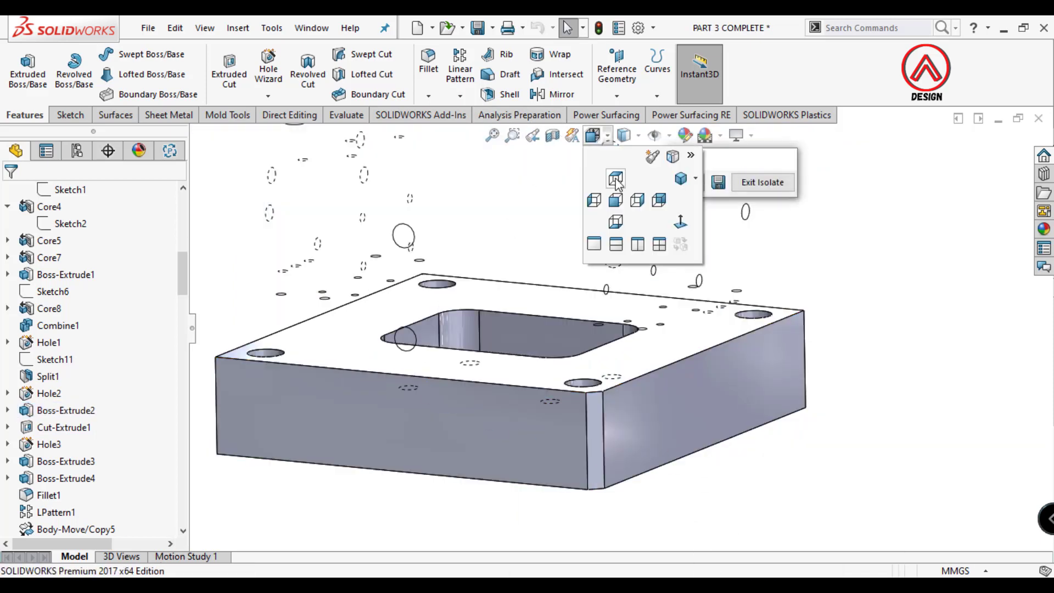
click(614, 207)
middle_drag(630, 336, 616, 199)
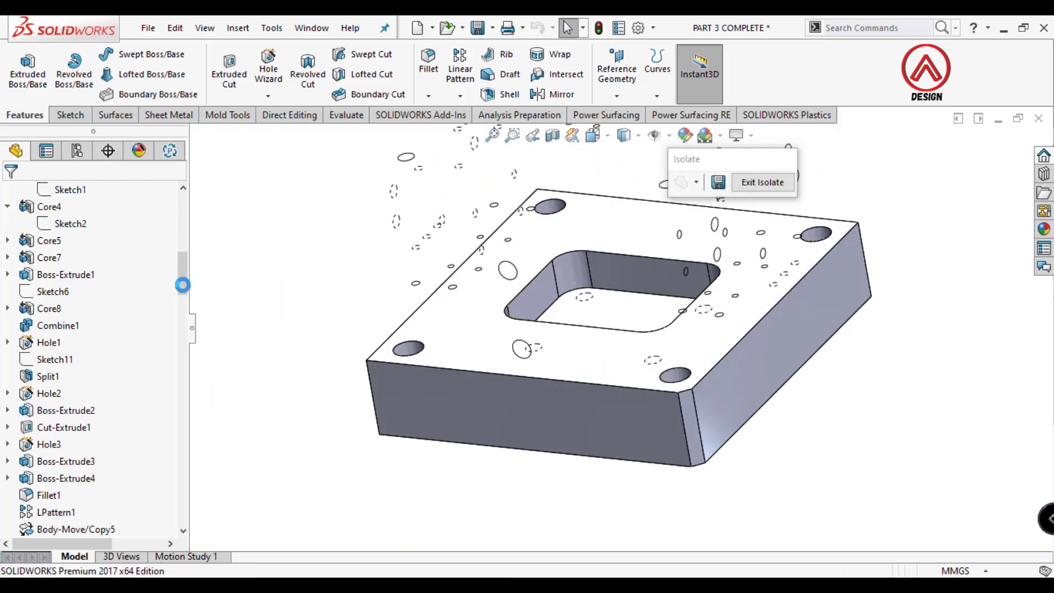
Re-isolate the base plate, view its bottom face Normal To, and start Hole Wizard
click(760, 183)
click(535, 307)
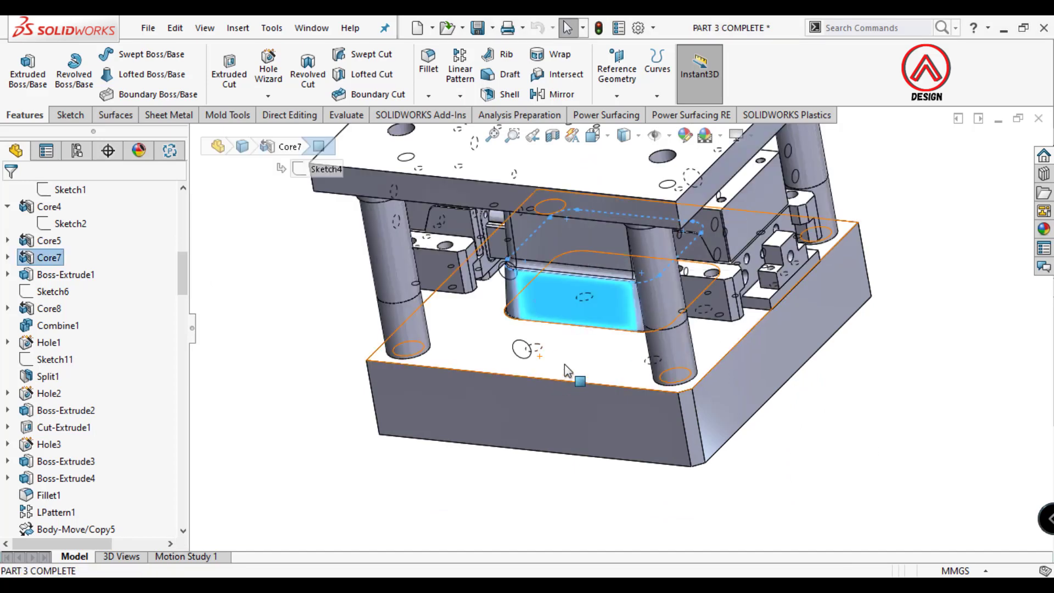
ctrl+click(564, 364)
right_click(564, 313)
click(648, 518)
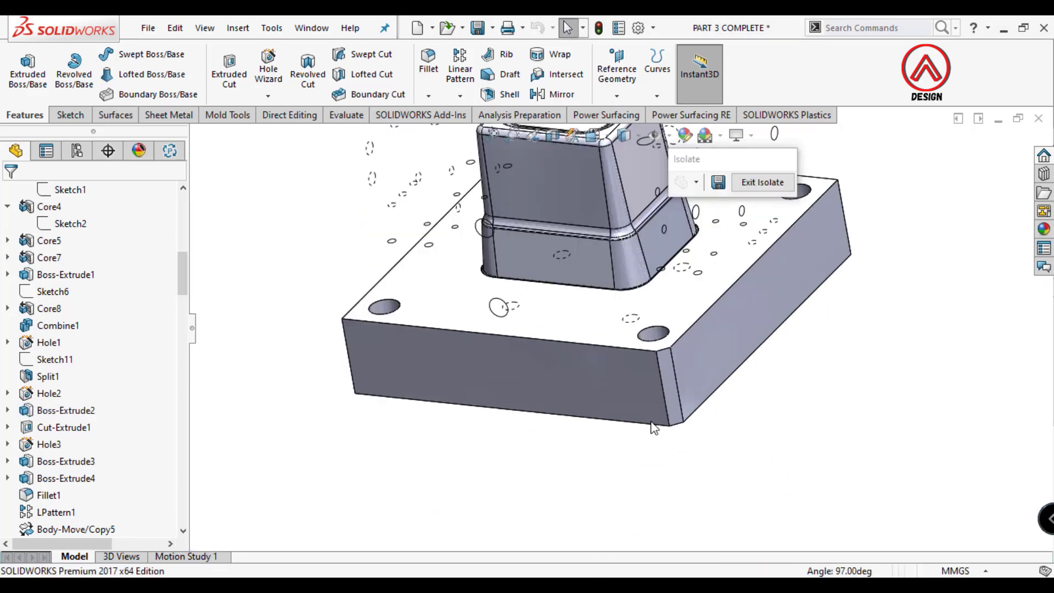
middle_drag(604, 330, 561, 515)
click(566, 510)
click(652, 453)
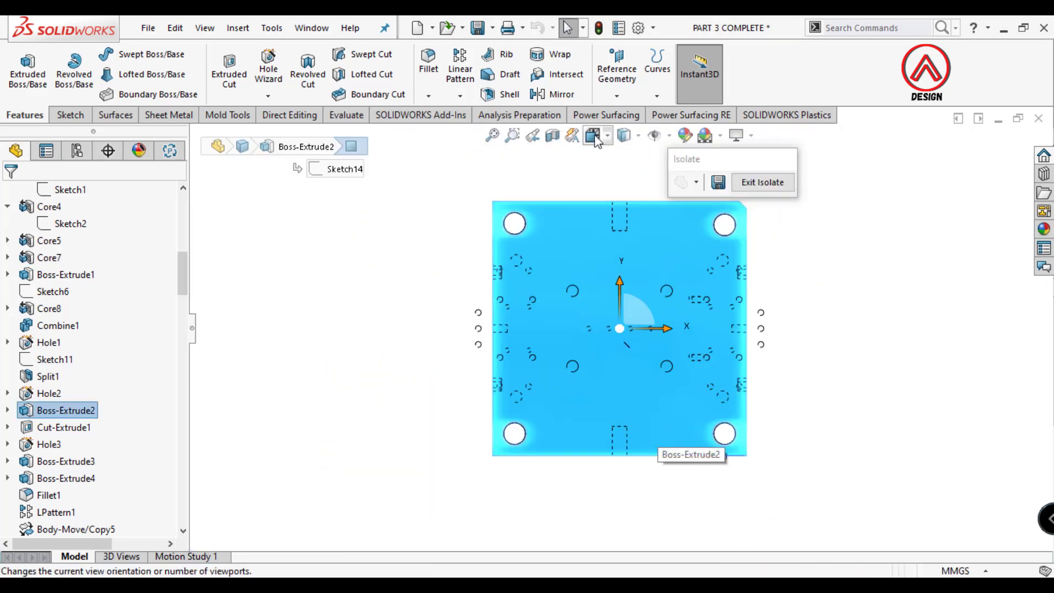
click(623, 136)
click(634, 215)
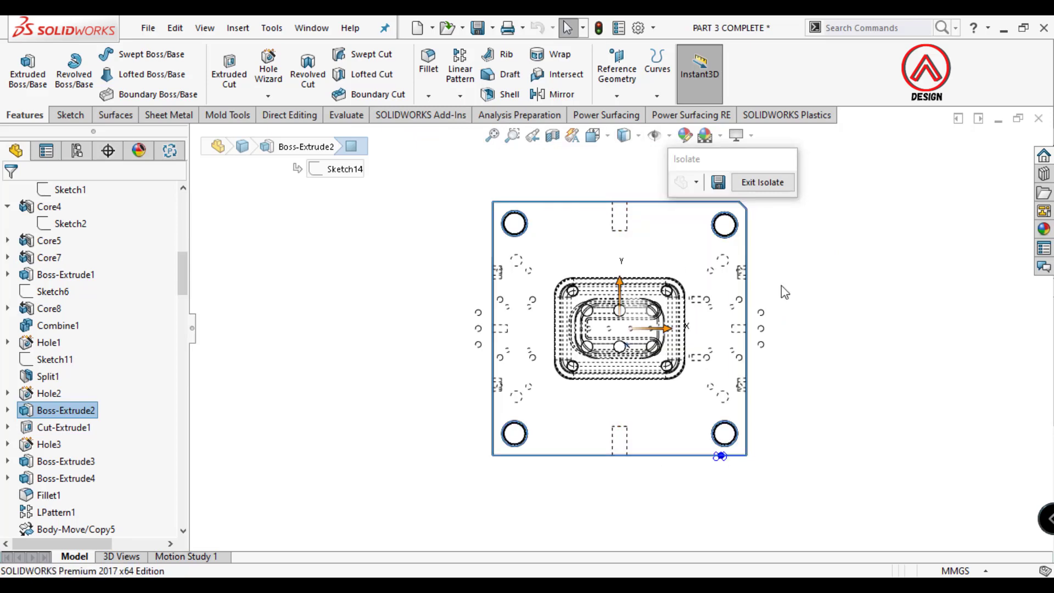
click(269, 69)
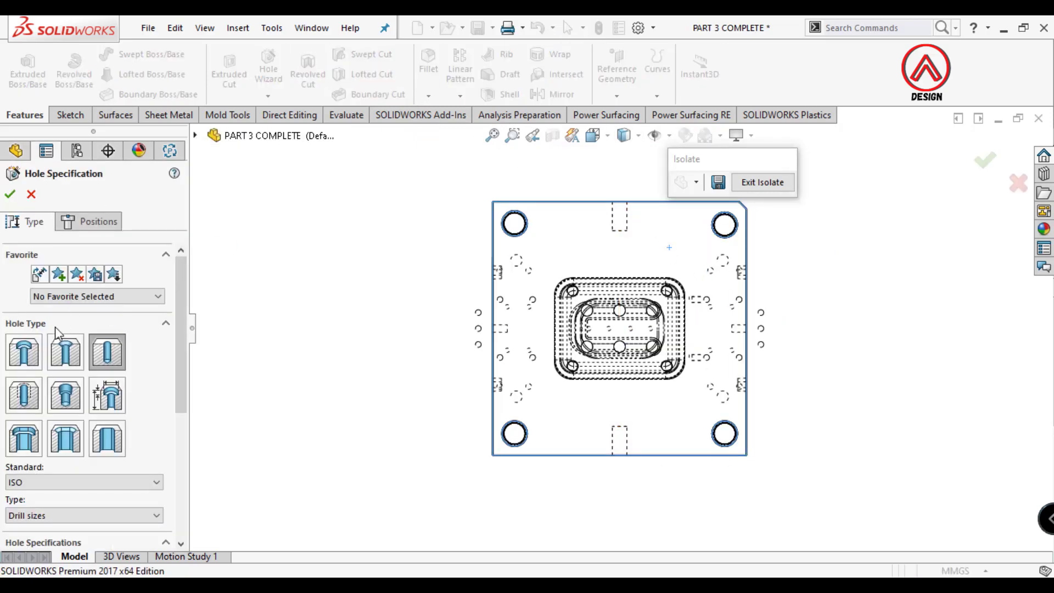
Set the hole to Hex Socket Head ISO 4762, size M16, ending Up To Next
scroll(110, 384, down, 3)
click(83, 381)
click(44, 435)
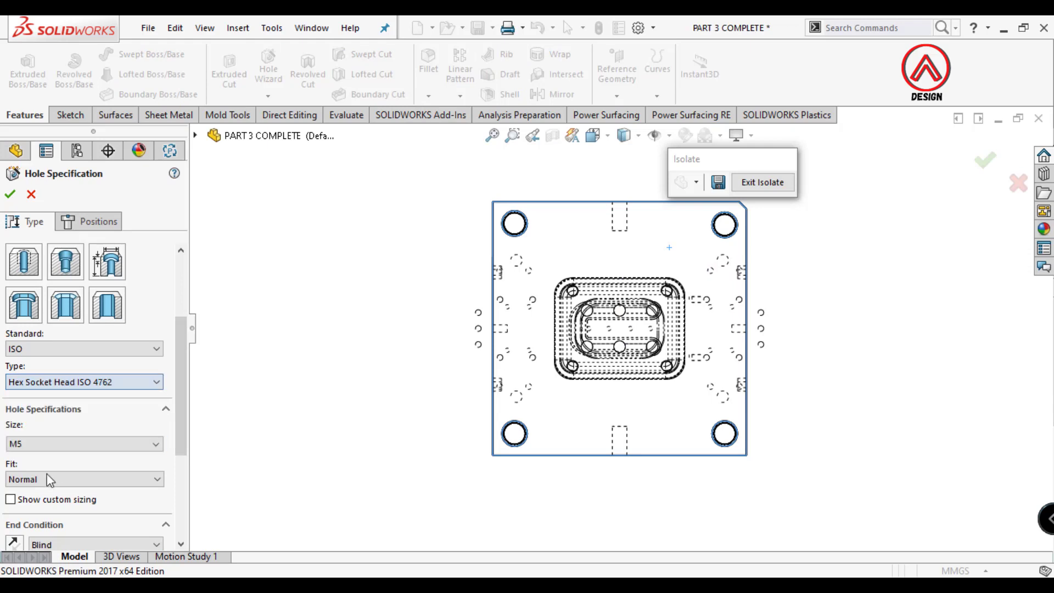
click(35, 449)
click(40, 486)
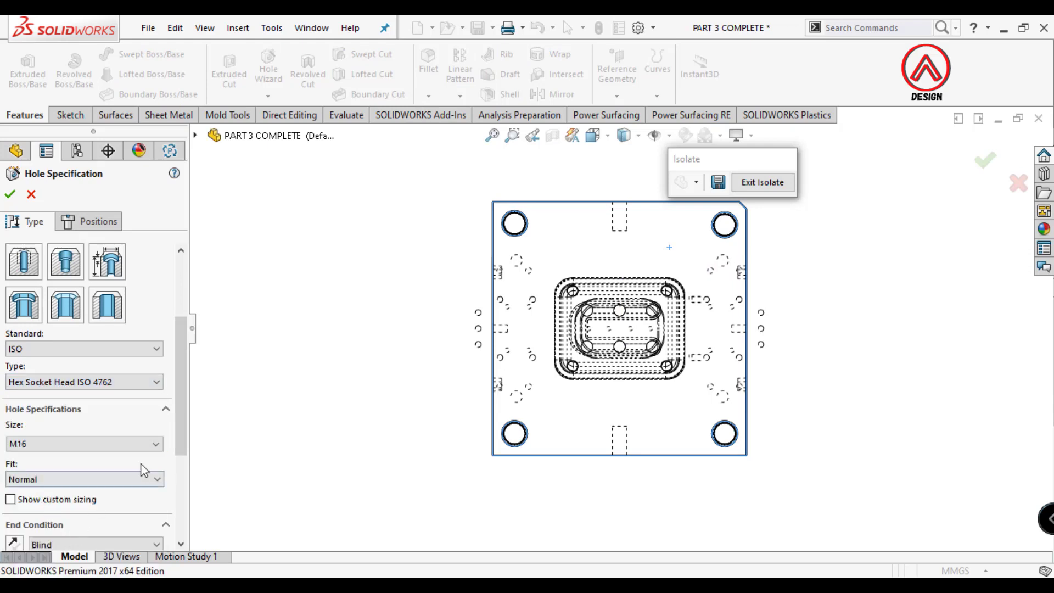
scroll(110, 440, down, 4)
scroll(110, 439, down, 1)
click(76, 409)
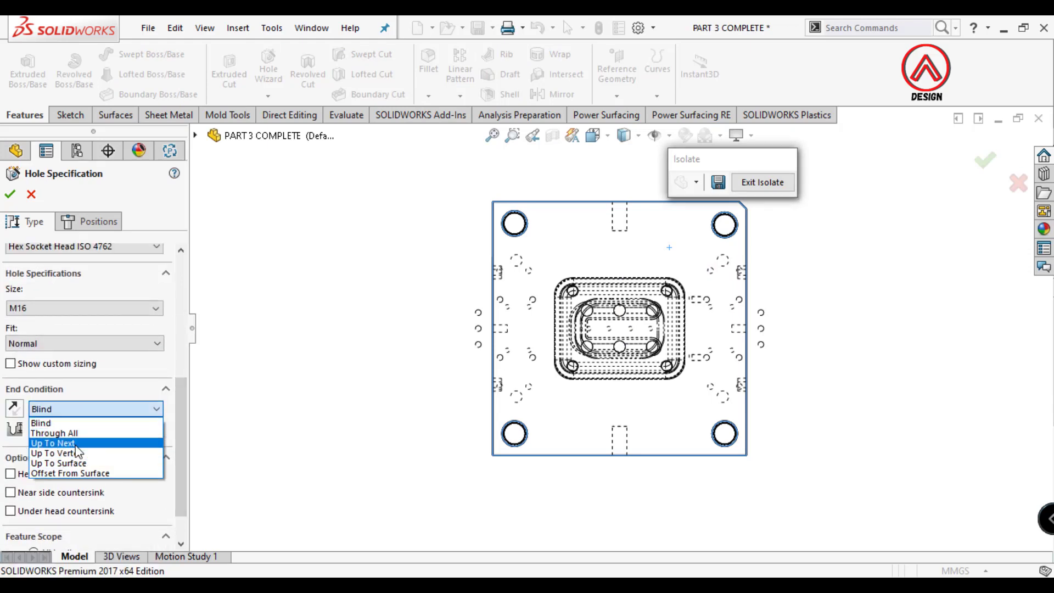
click(75, 444)
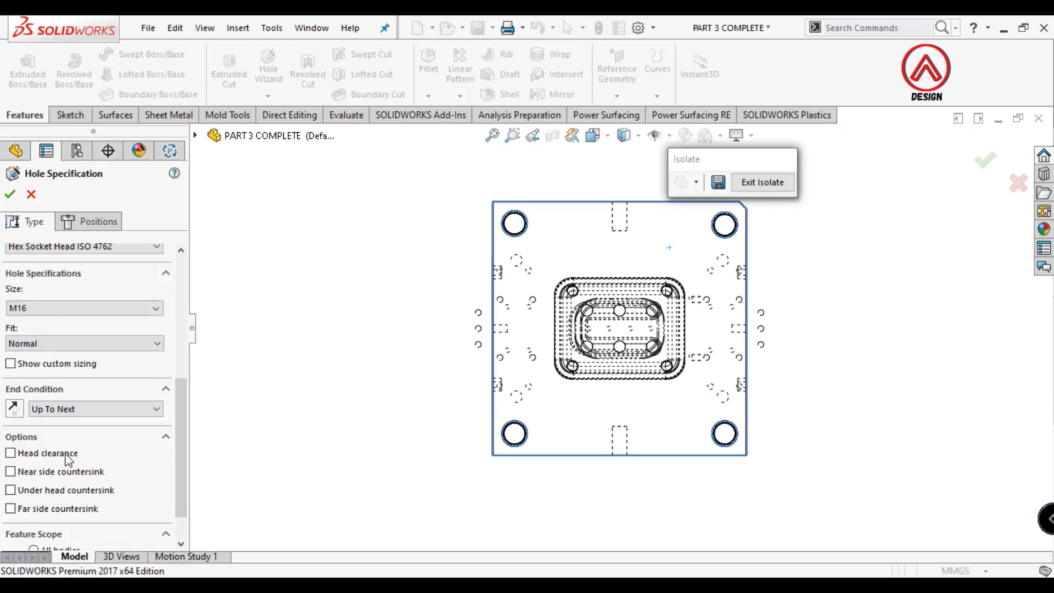
Place the holes at the four corner positions on the plate's bottom face
click(85, 222)
scroll(623, 302, down, 5)
scroll(540, 306, down, 4)
scroll(594, 231, down, 1)
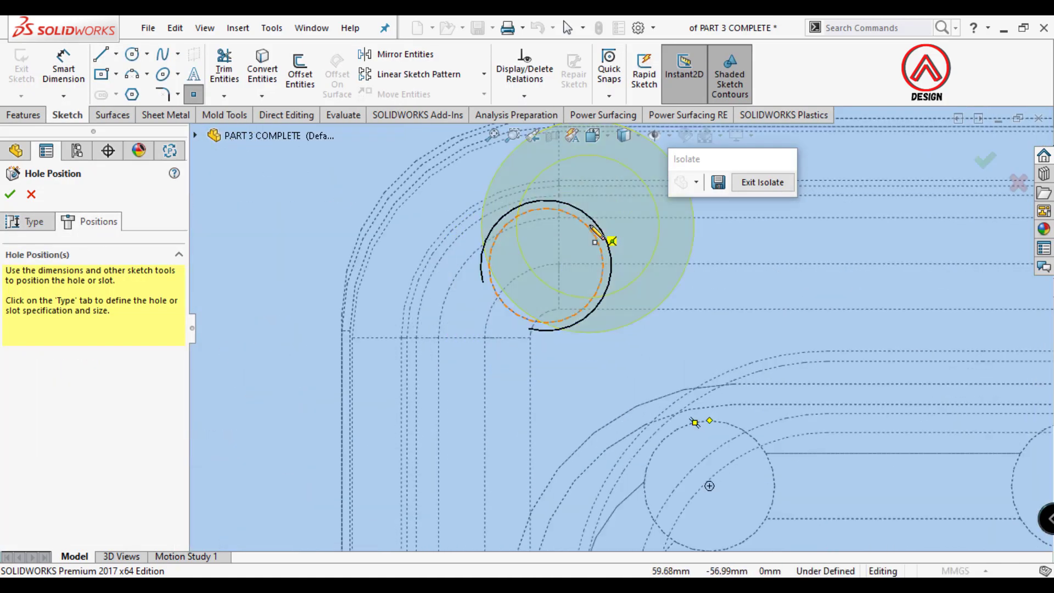
click(546, 265)
scroll(714, 324, up, 6)
scroll(771, 337, down, 3)
scroll(680, 300, down, 3)
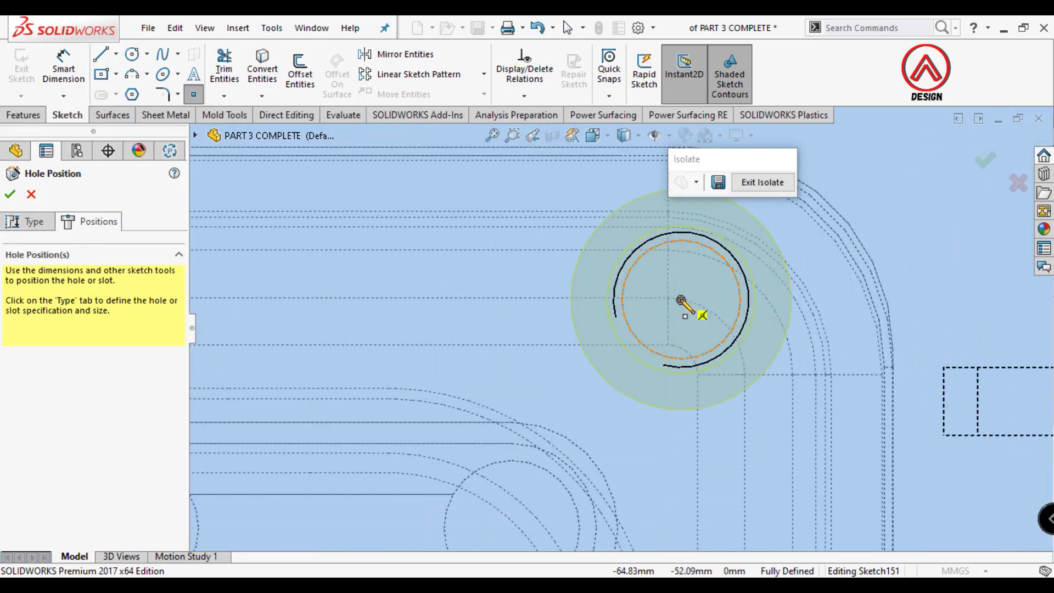
click(681, 300)
scroll(636, 329, up, 2)
scroll(631, 357, up, 4)
scroll(617, 411, down, 5)
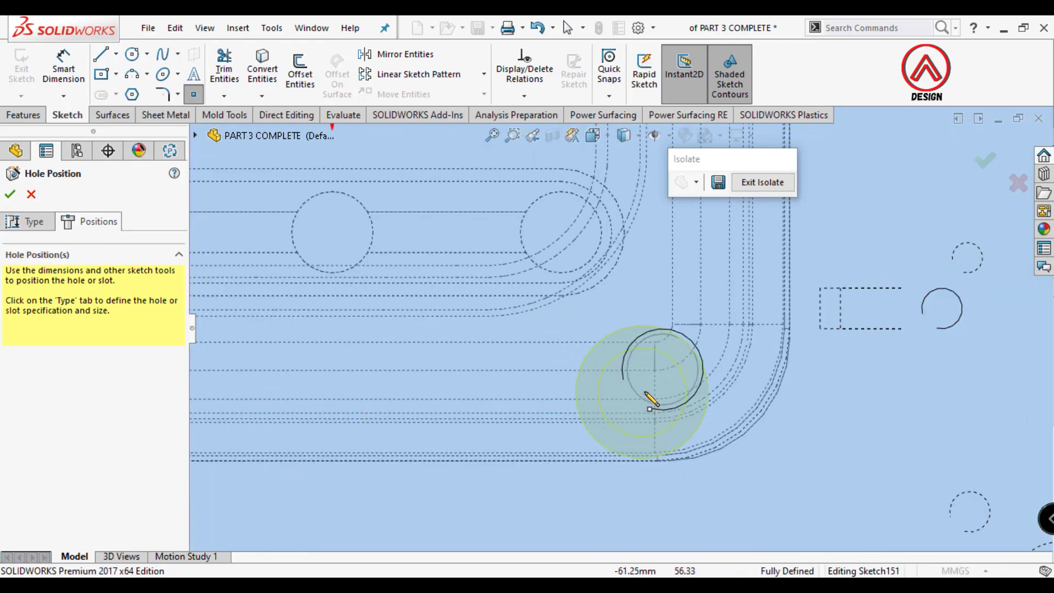
click(663, 369)
scroll(642, 365, up, 5)
scroll(483, 341, down, 5)
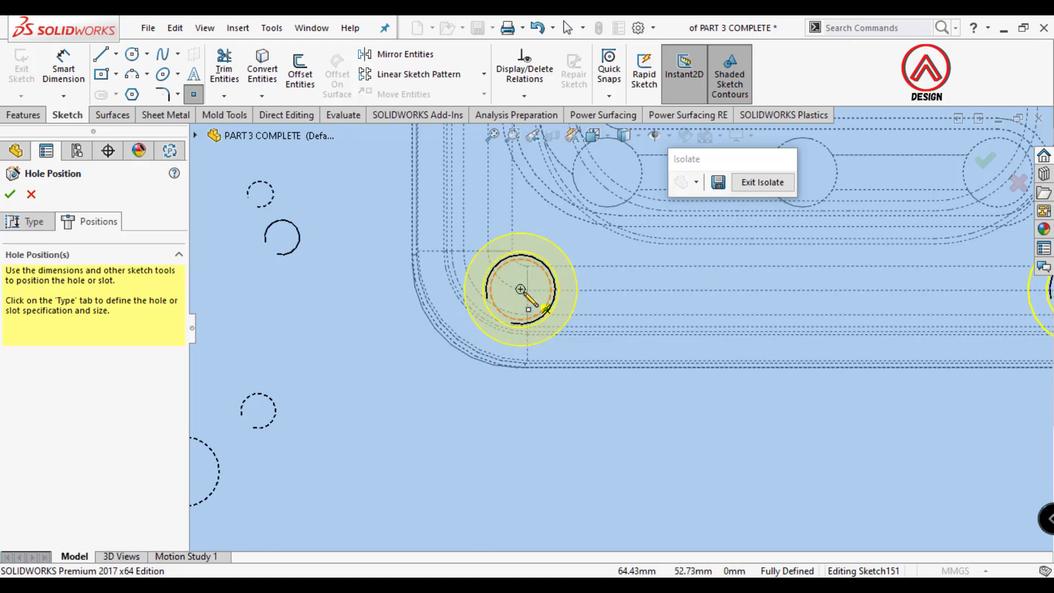
click(520, 290)
scroll(516, 362, up, 5)
middle_drag(549, 385, 516, 516)
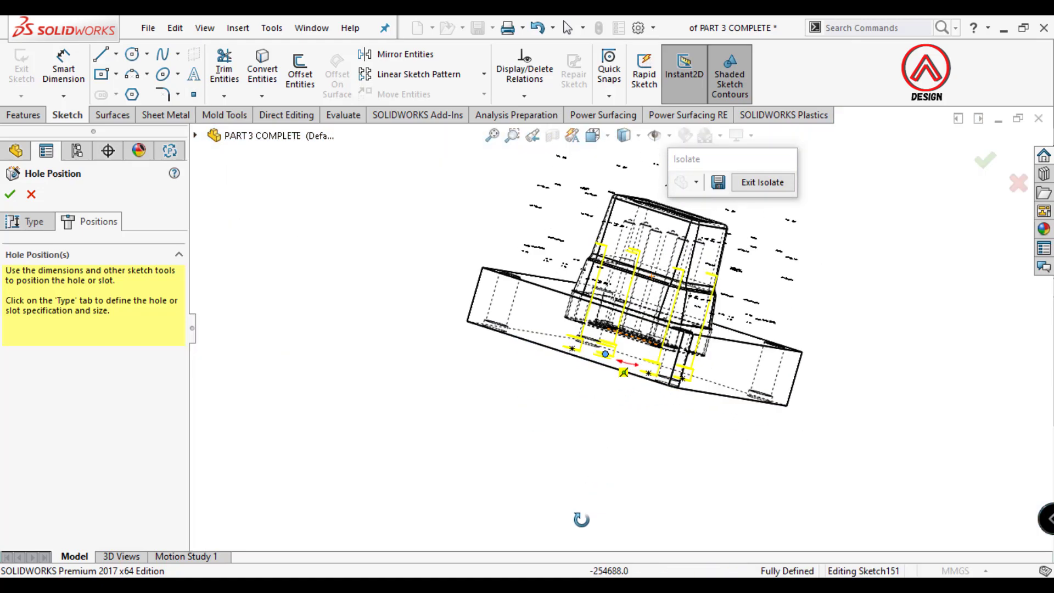
Reapply Up To Next, limit the feature scope to the lower plate body, and confirm
click(34, 227)
drag(182, 330, 187, 488)
click(84, 349)
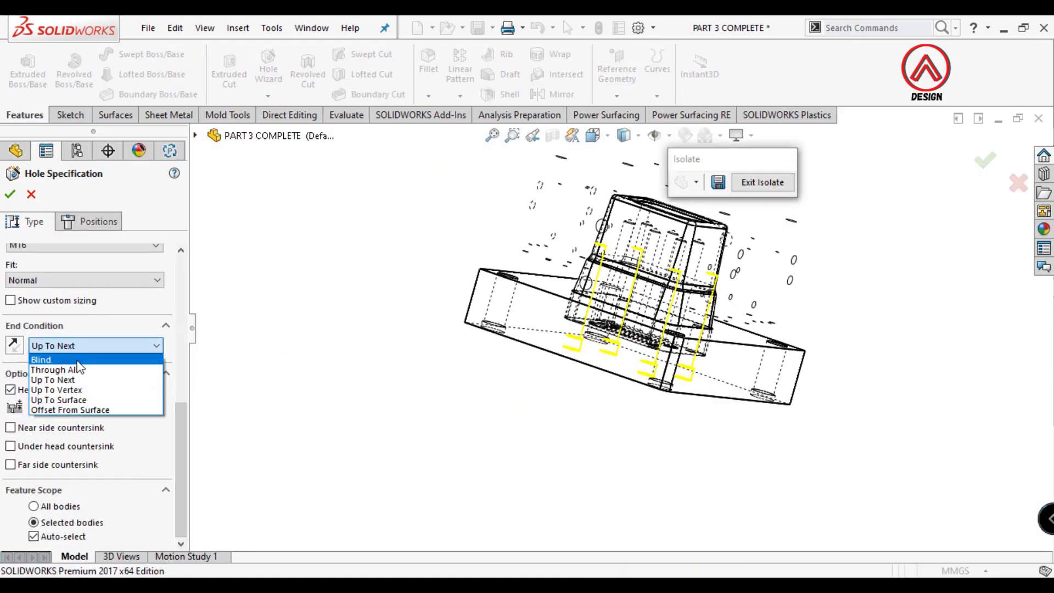
click(53, 380)
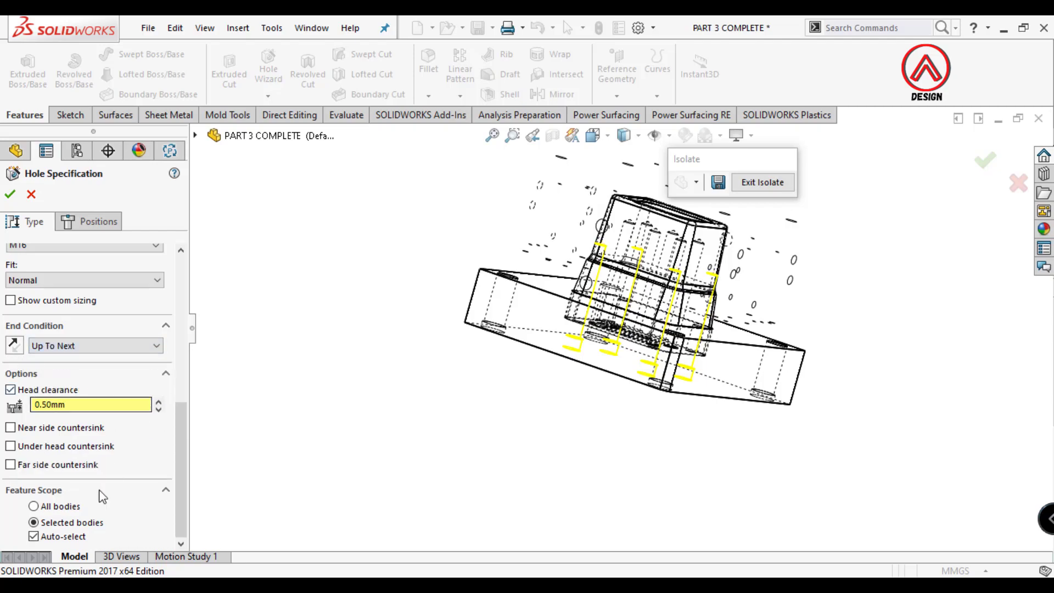
click(34, 538)
click(466, 316)
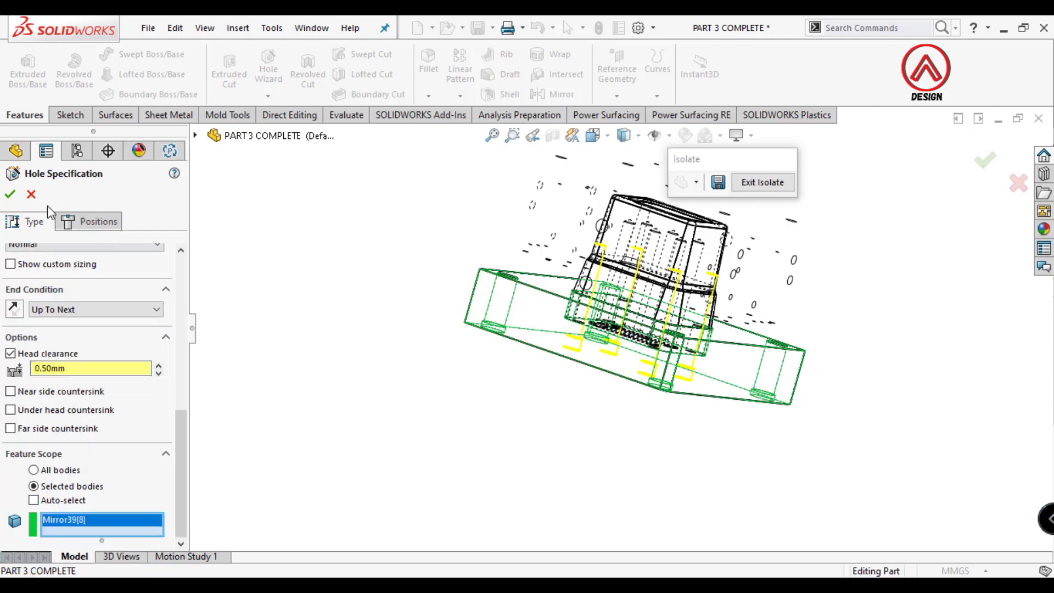
key(Return)
middle_drag(318, 357, 428, 336)
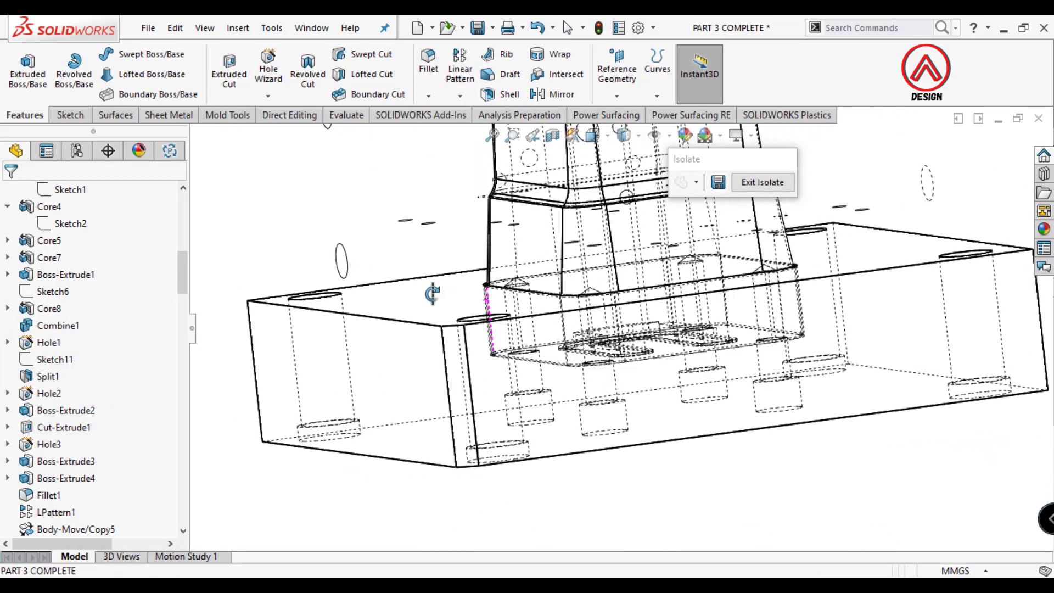
Orbit and zoom the model toward a top-down view of the plate
middle_drag(427, 337, 617, 342)
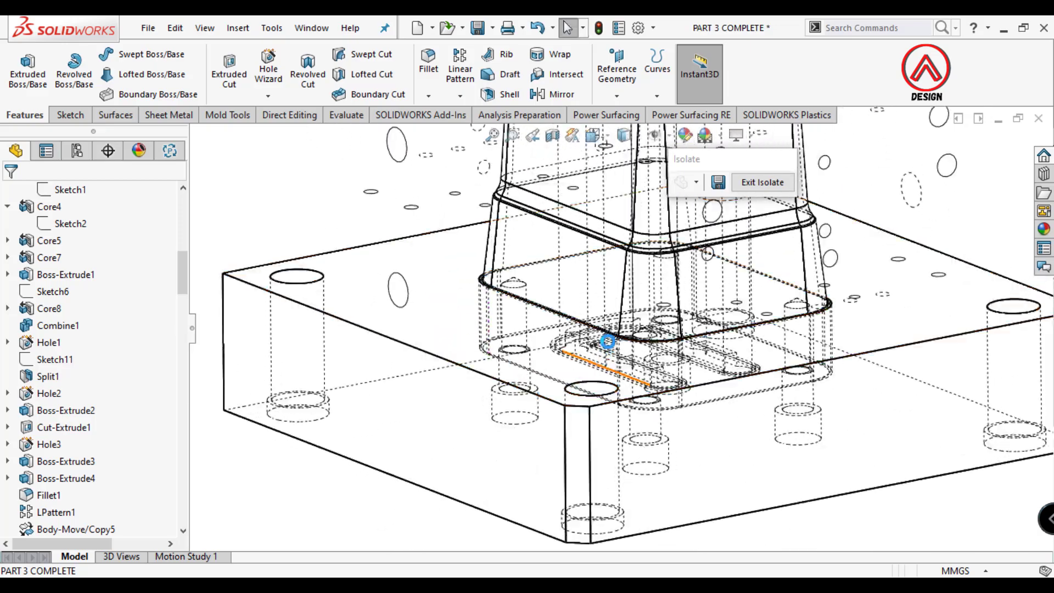
scroll(617, 342, up, 5)
scroll(617, 342, down, 2)
scroll(617, 342, down, 3)
scroll(618, 329, down, 2)
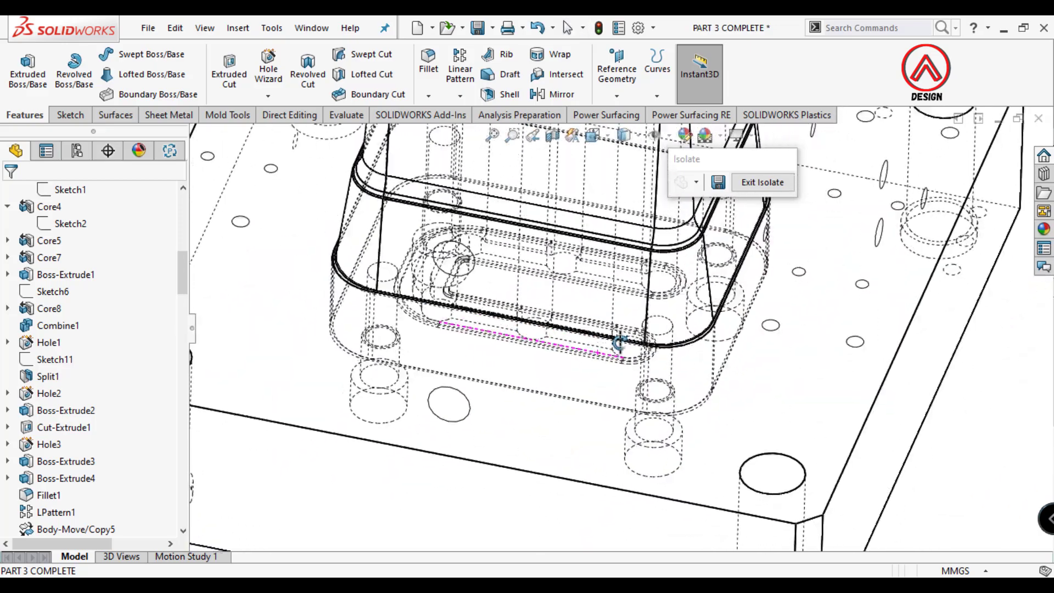
scroll(620, 320, down, 1)
middle_drag(619, 320, 527, 338)
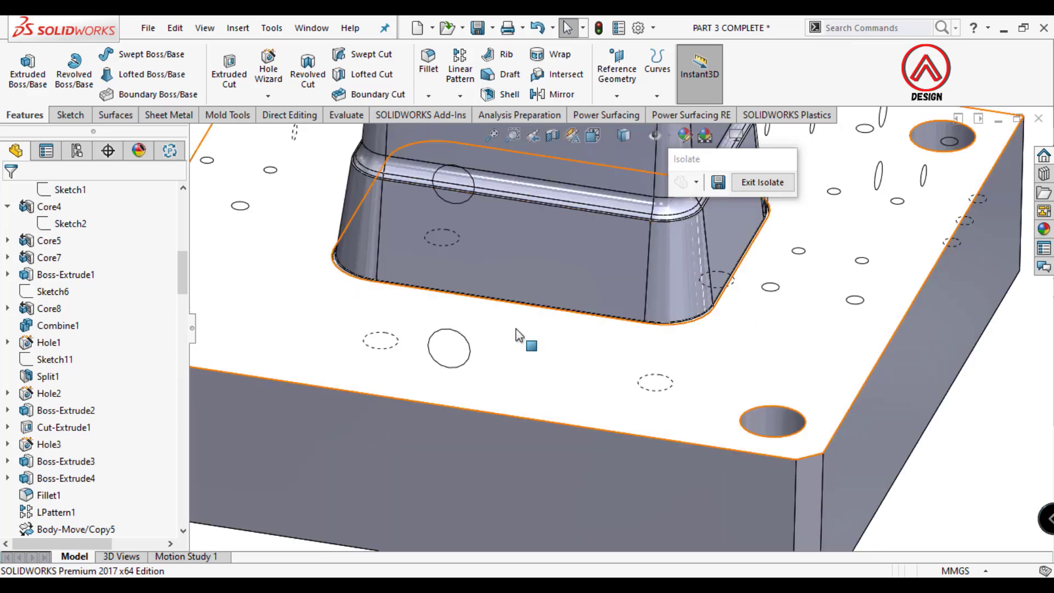
drag(183, 289, 183, 508)
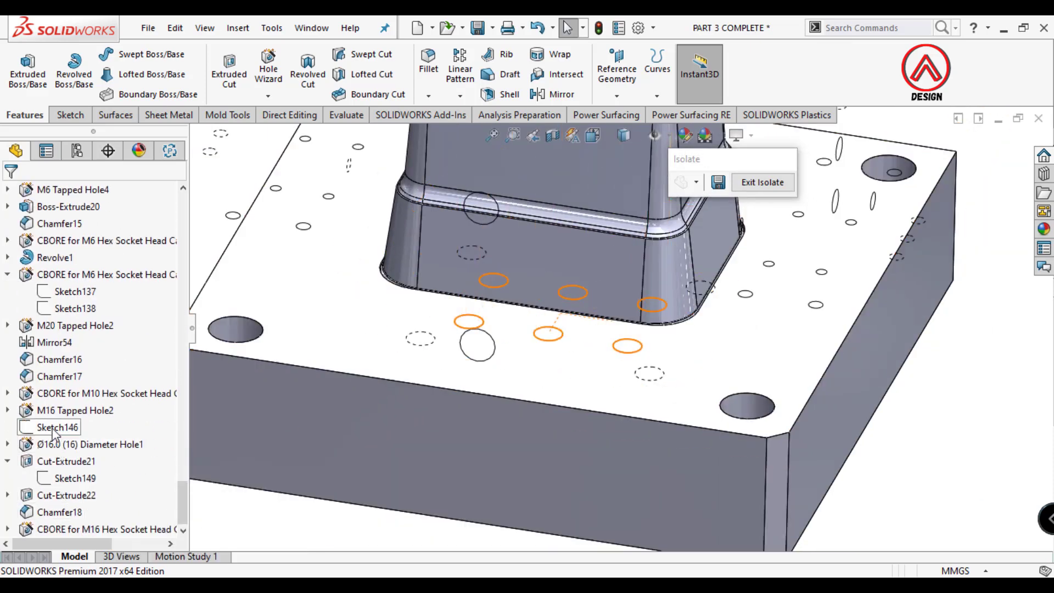
Show Cut-Extrude21's Sketch149 and view the plate face carrying it Normal To
click(60, 462)
click(55, 478)
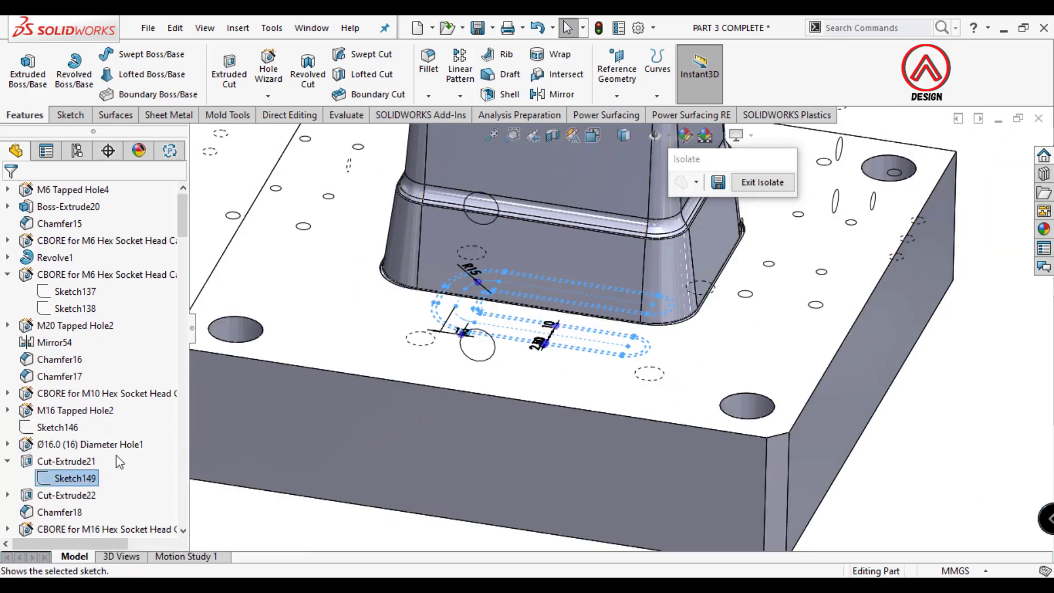
click(63, 432)
click(585, 306)
click(664, 236)
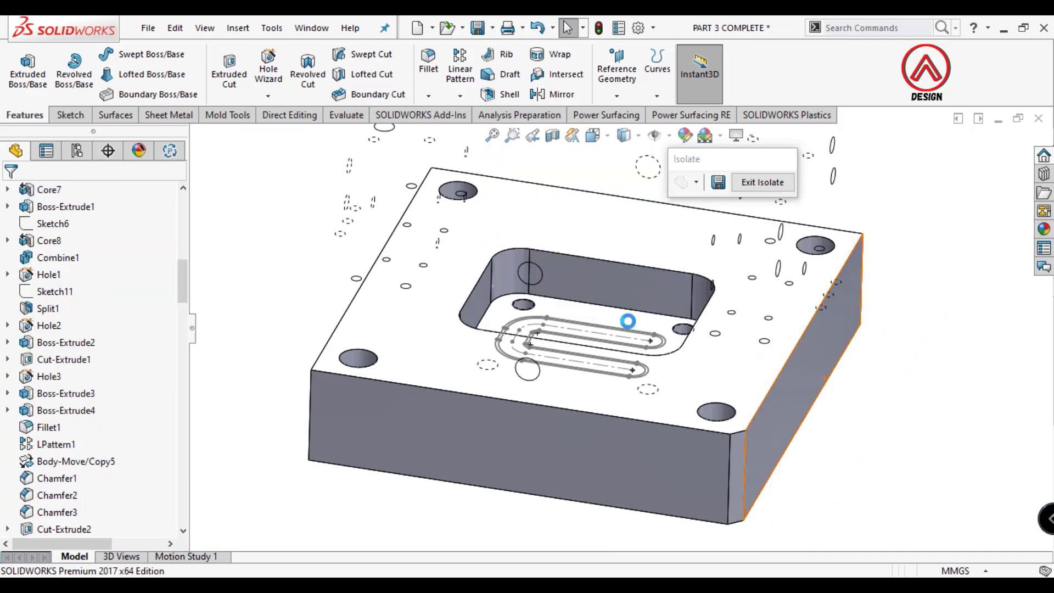
click(651, 365)
key(ctrl+8)
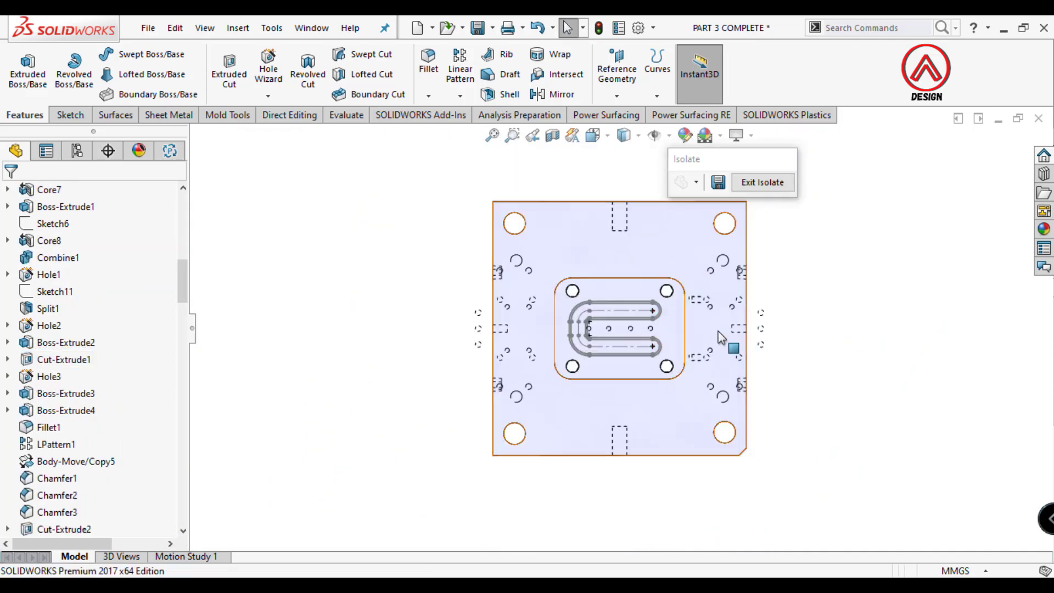
scroll(687, 324, down, 5)
Start a hole on the plate face using the Drill sizes hole type
click(651, 315)
click(269, 68)
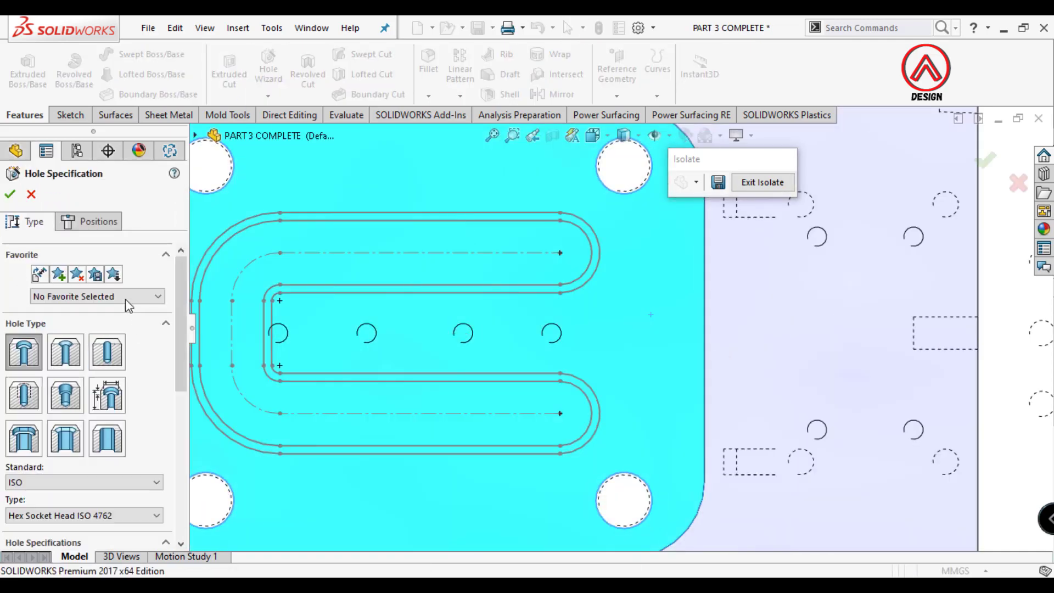
click(112, 362)
scroll(180, 392, down, 3)
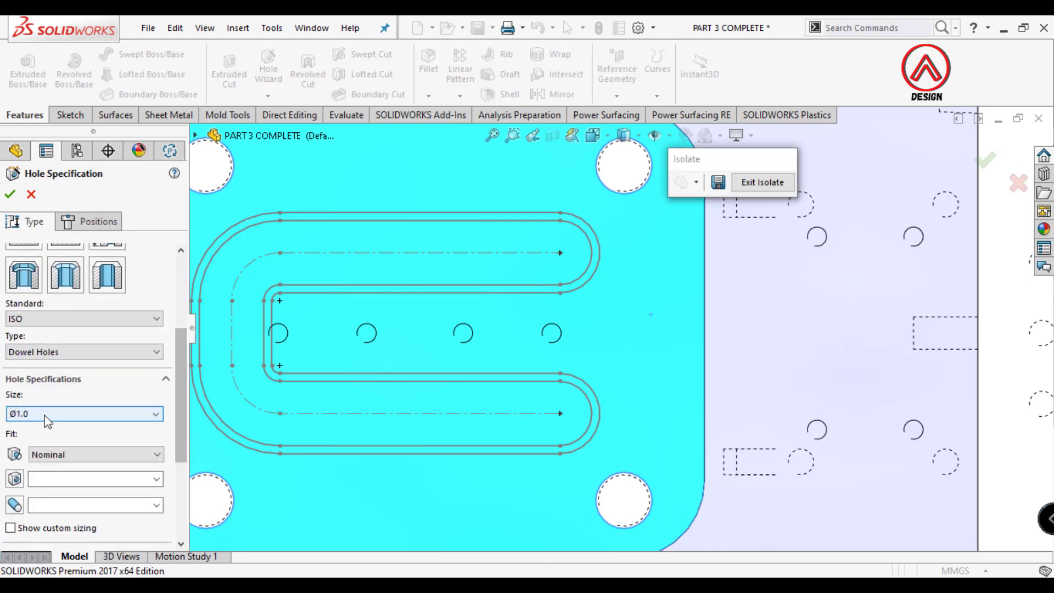
click(59, 352)
click(45, 378)
Set the hole diameter to Ø10.0 with a Blind depth of 25 mm
click(136, 413)
scroll(83, 499, down, 6)
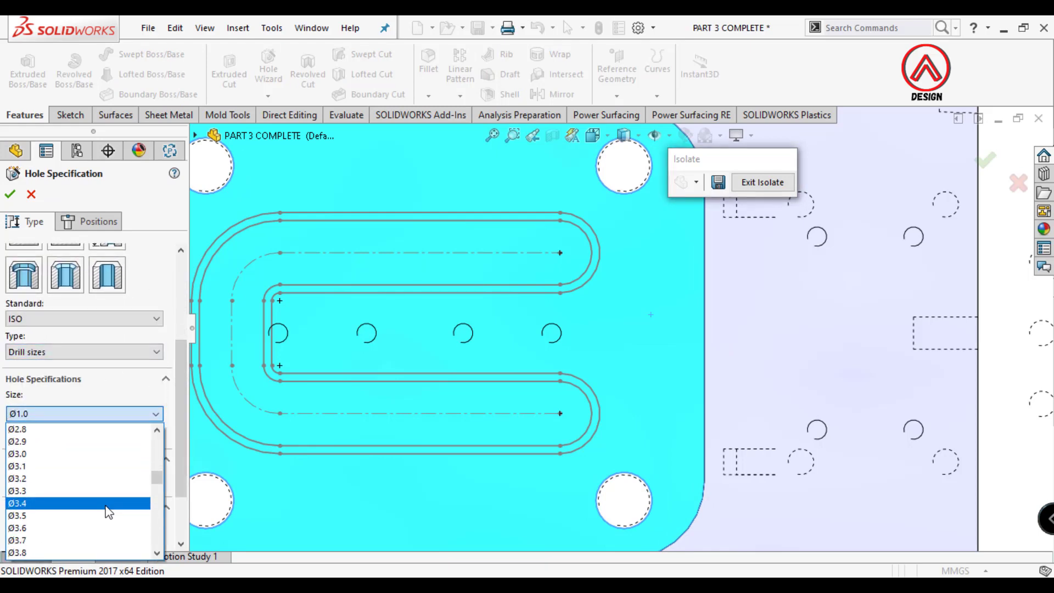
scroll(64, 492, up, 3)
scroll(55, 466, up, 2)
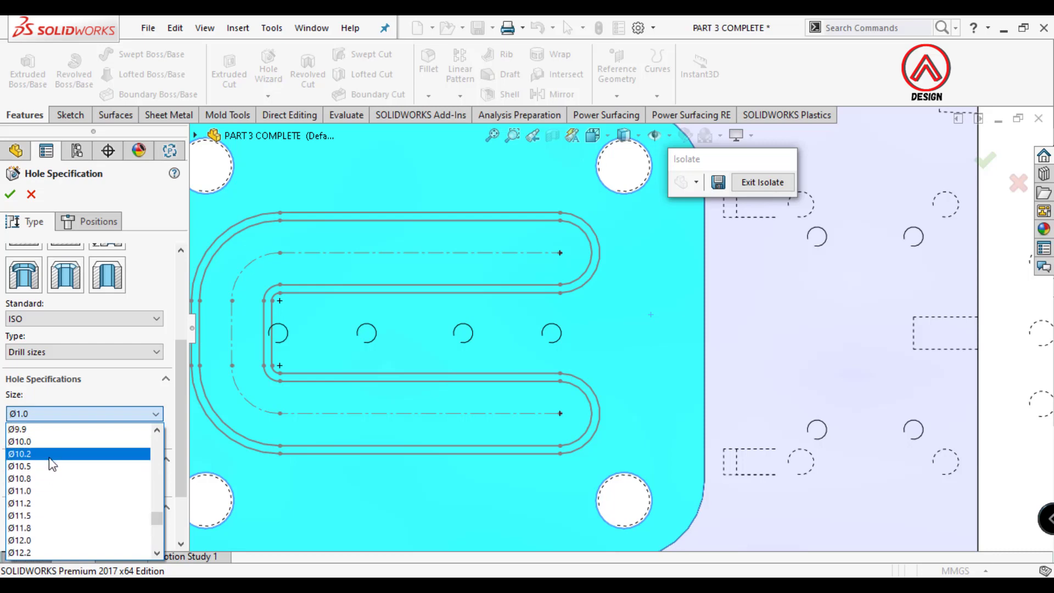
click(46, 445)
click(77, 485)
click(66, 496)
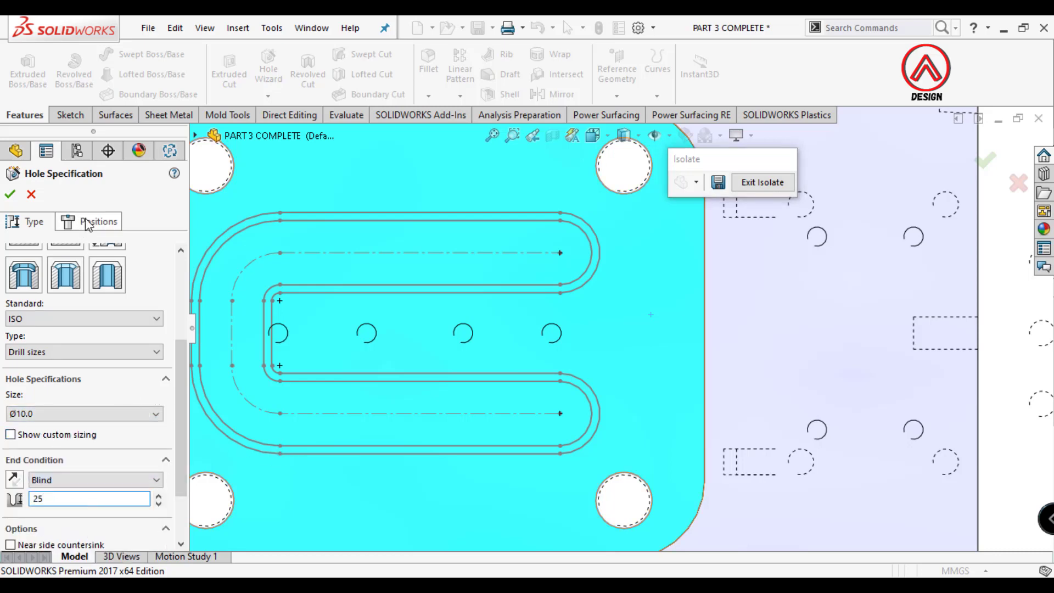
Place the two holes at both ends of the channel centreline
click(87, 222)
click(560, 252)
click(560, 413)
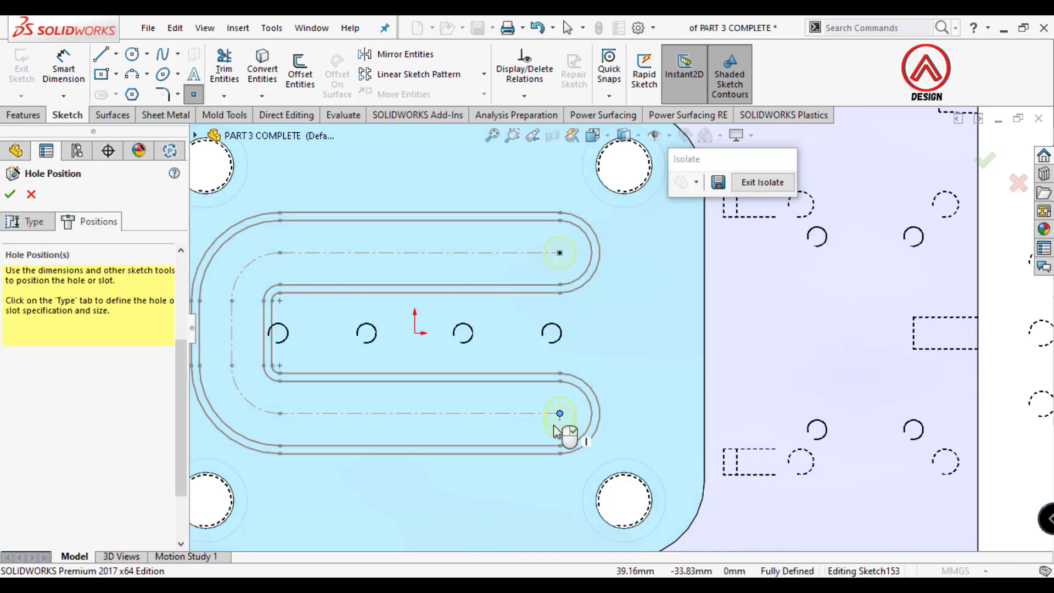
middle_drag(559, 422, 239, 234)
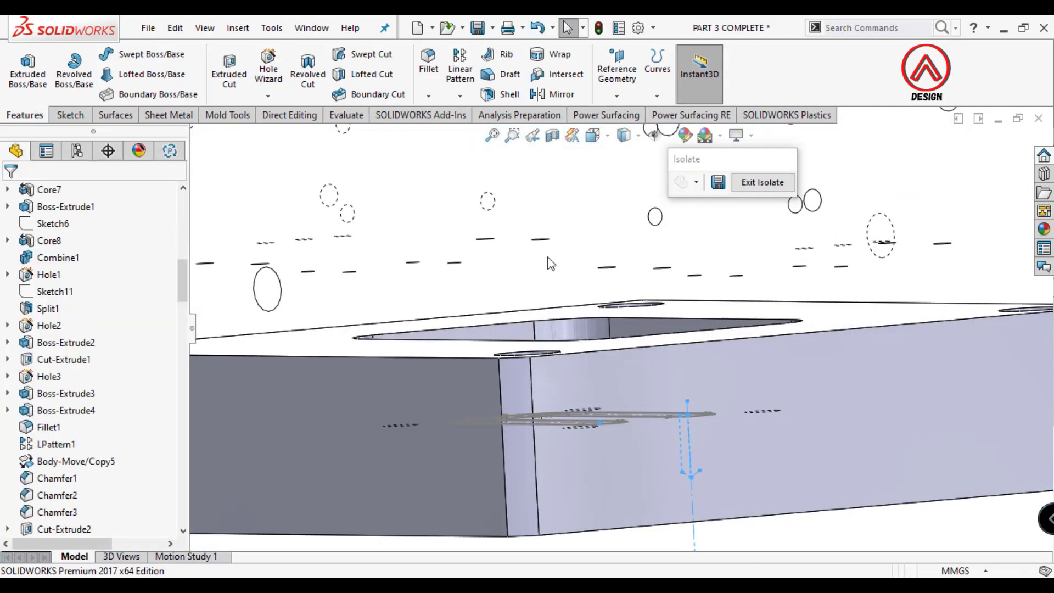
Hide the channel sketch, shade the model and view the plate's front side face straight on
middle_drag(604, 384, 612, 423)
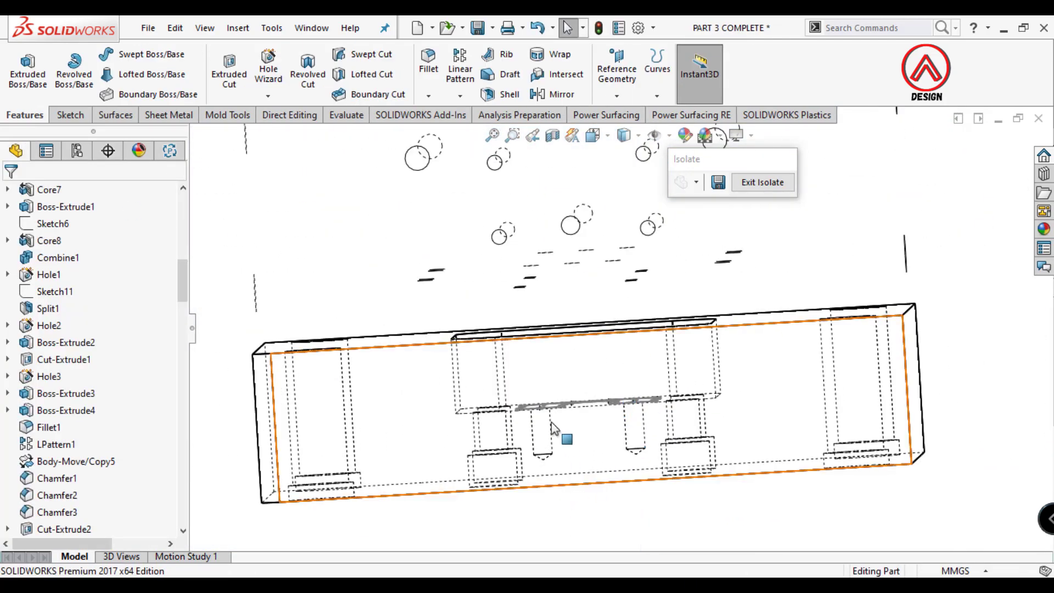
click(654, 377)
click(696, 317)
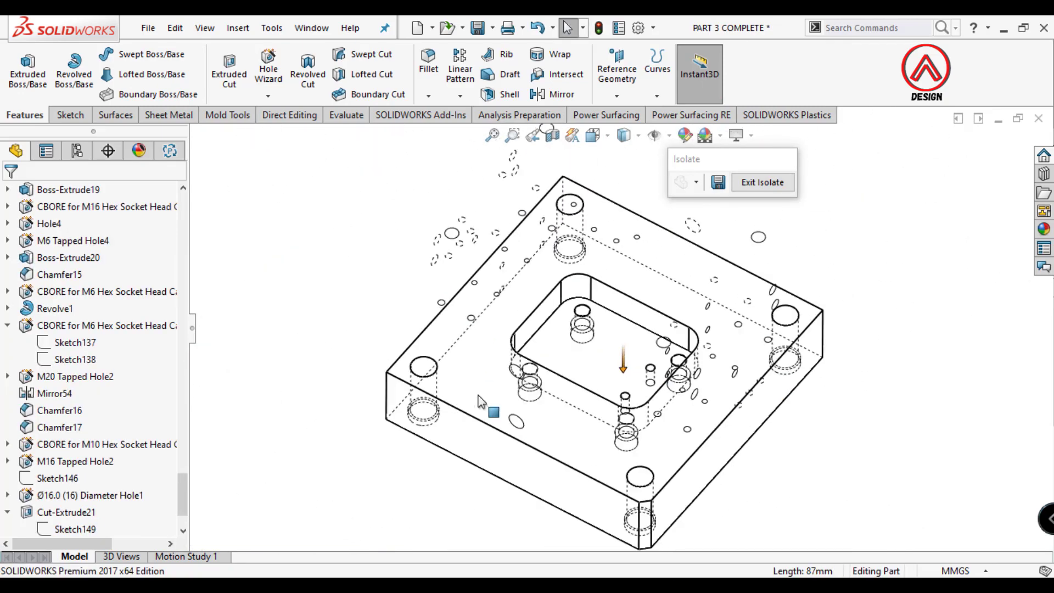
click(625, 163)
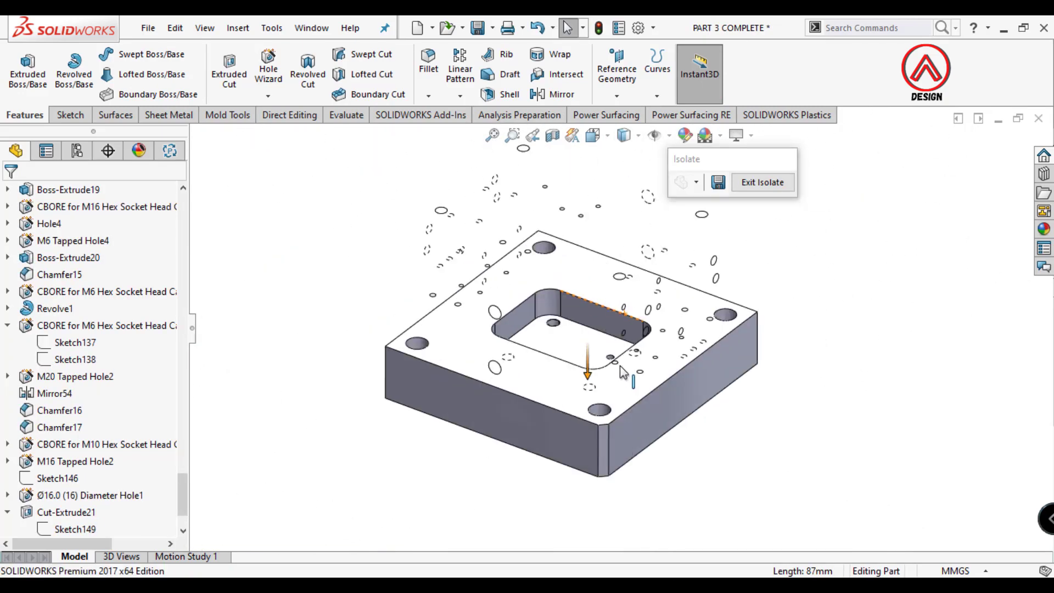
mouse_move(623, 365)
middle_down()
mouse_move(633, 281)
mouse_move(575, 414)
middle_up()
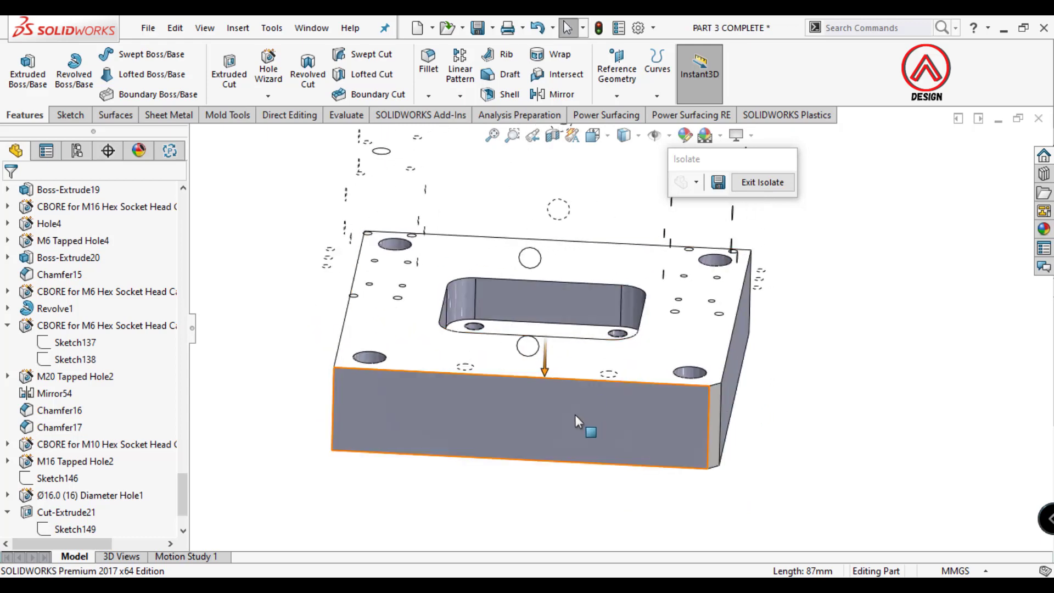
click(574, 414)
click(708, 373)
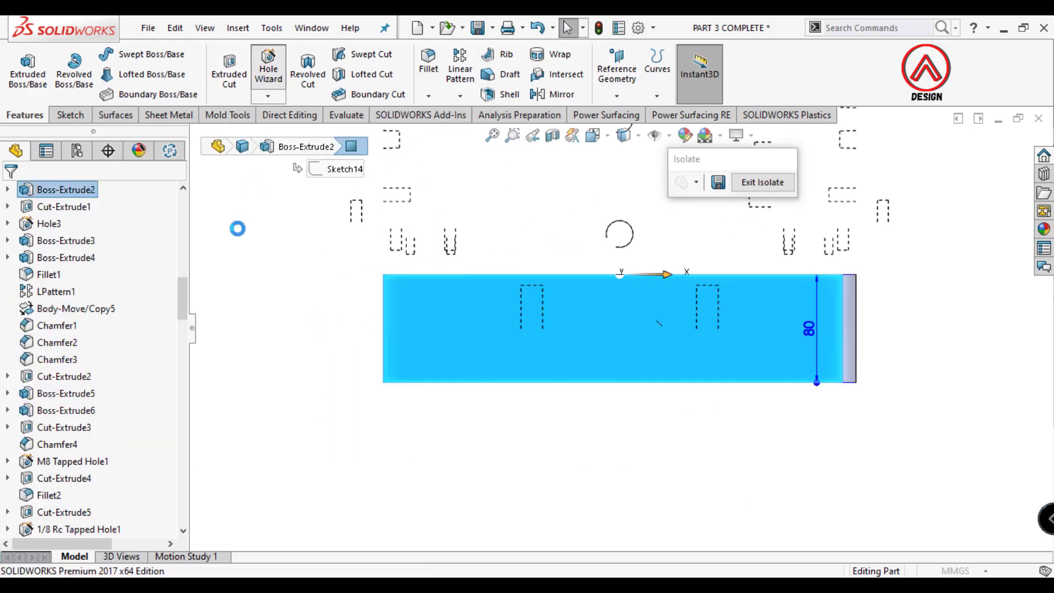
Set the tapped hole thread size to M20
scroll(137, 384, down, 5)
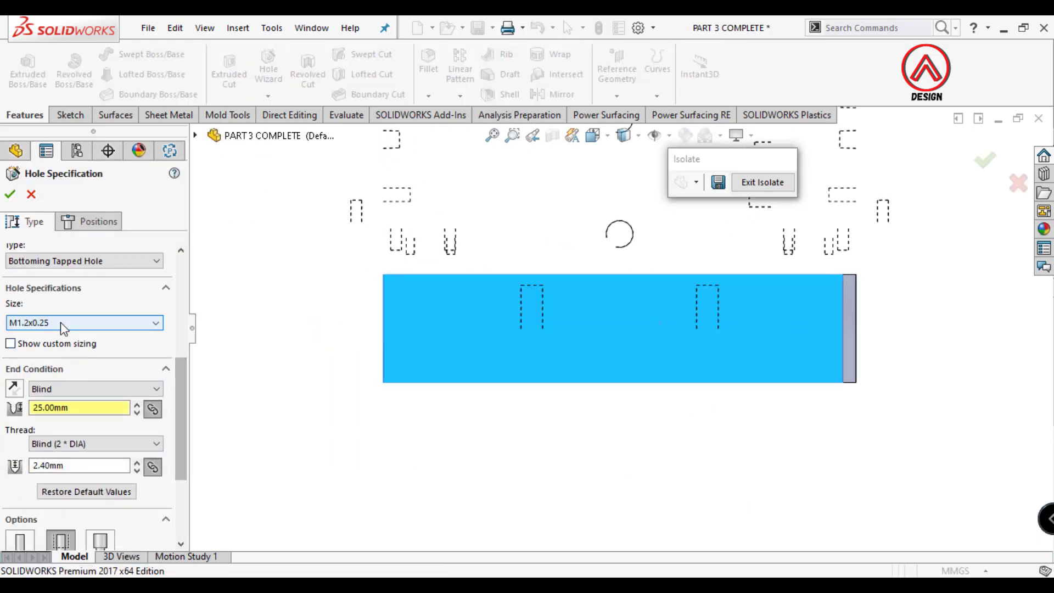
click(82, 322)
click(93, 411)
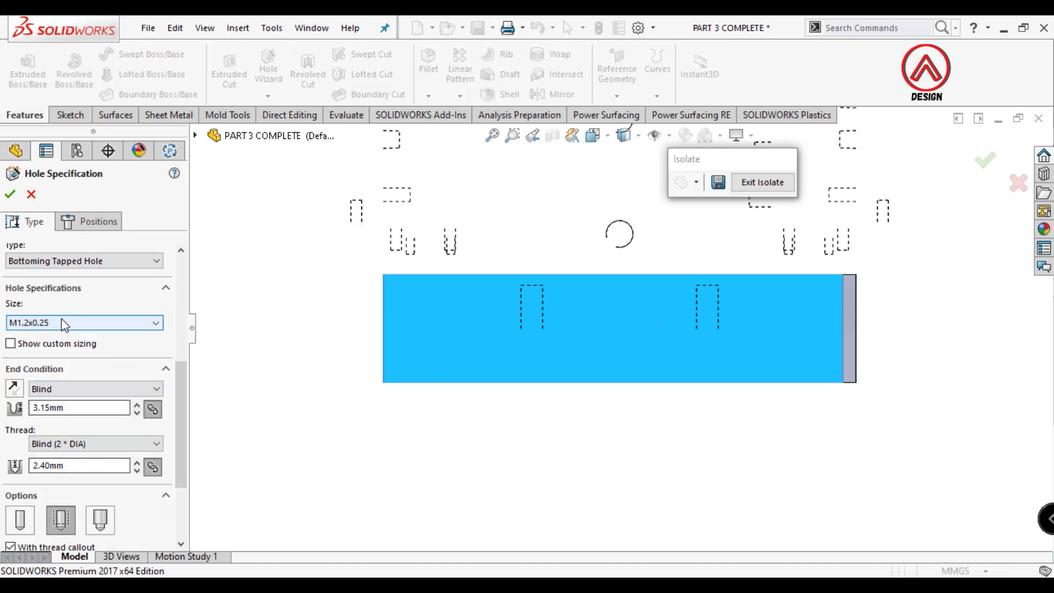
click(83, 322)
scroll(31, 455, down, 5)
click(29, 449)
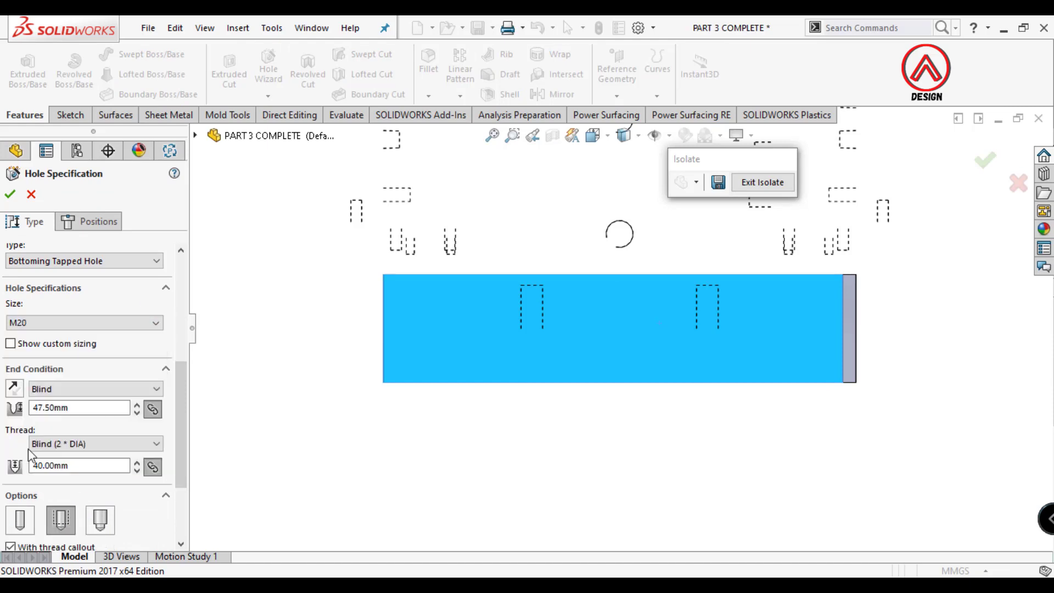
Place the hole point on the front face and dimension its height at 35 mm
click(91, 221)
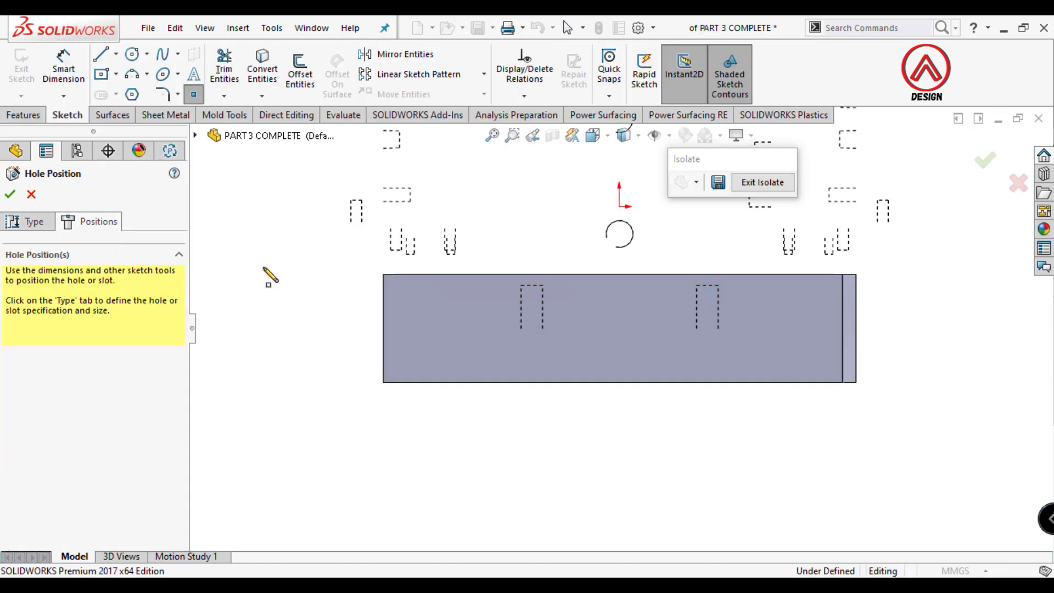
click(619, 333)
click(620, 333)
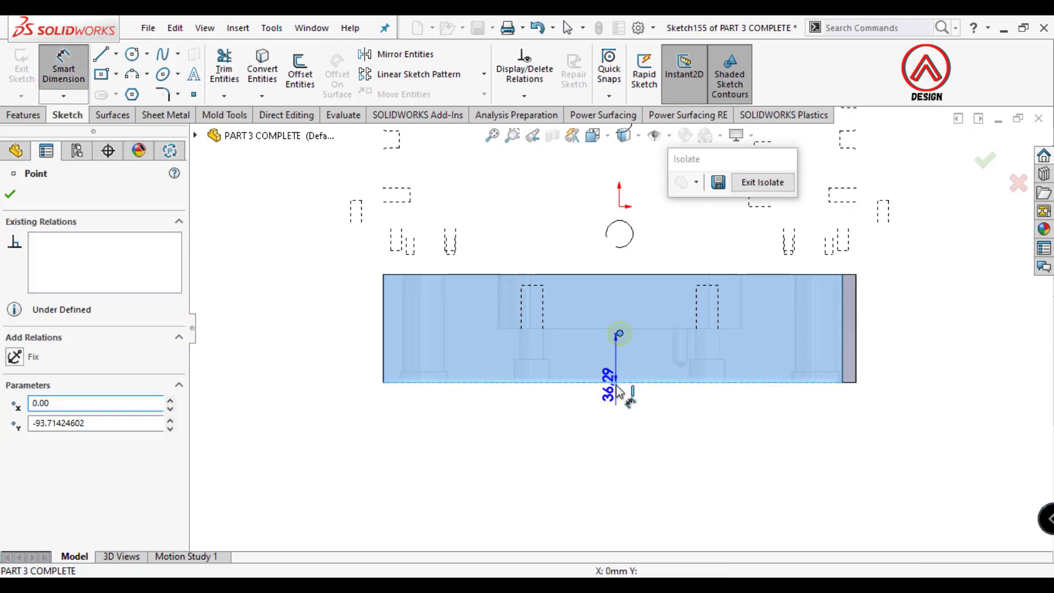
click(610, 382)
click(333, 362)
text(35)
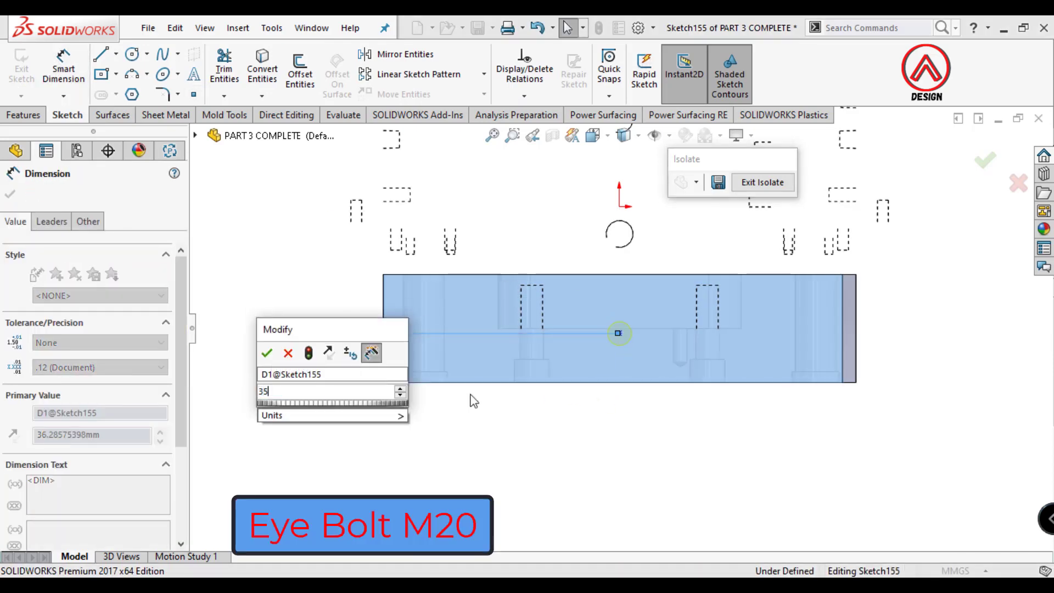
key(Return)
Change the hole point's height dimension to 40 mm
scroll(351, 329, down, 2)
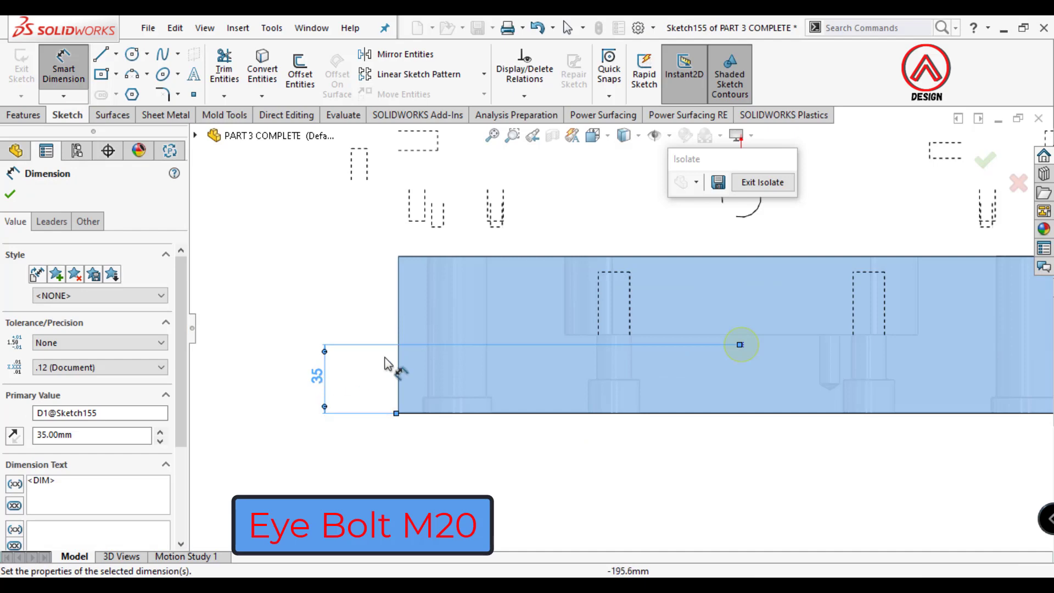
key(Escape)
click(343, 115)
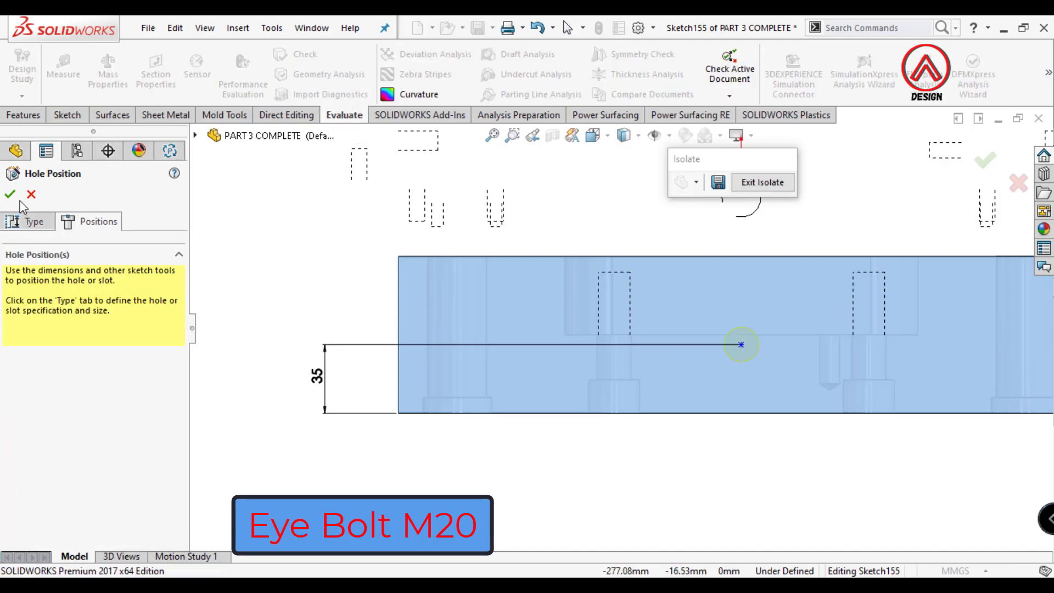
click(304, 349)
text(40)
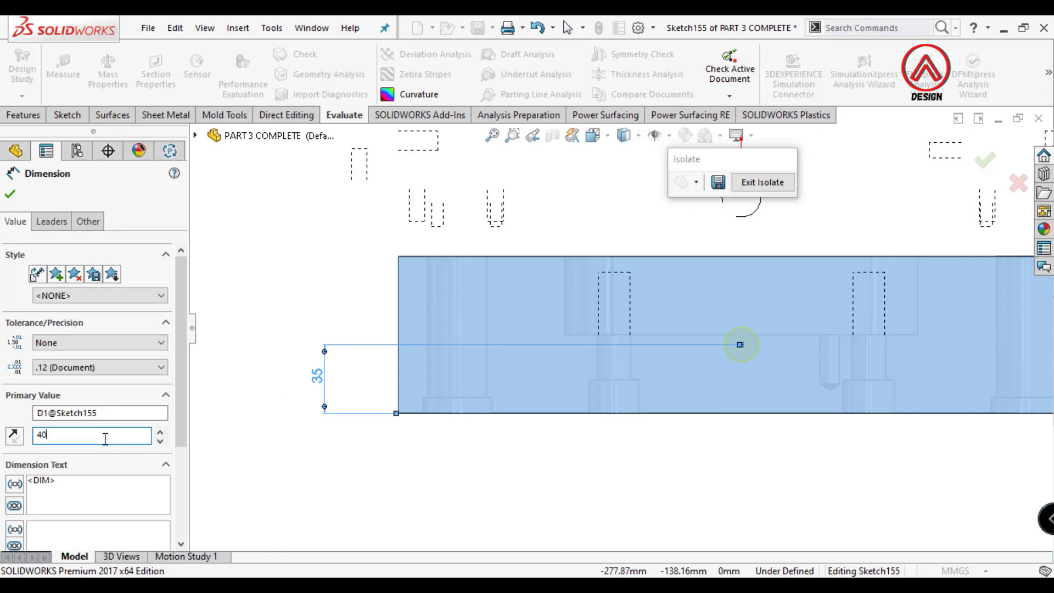
click(11, 195)
Make the hole point vertical with the origin and finish the M20 tapped hole
scroll(615, 327, up, 5)
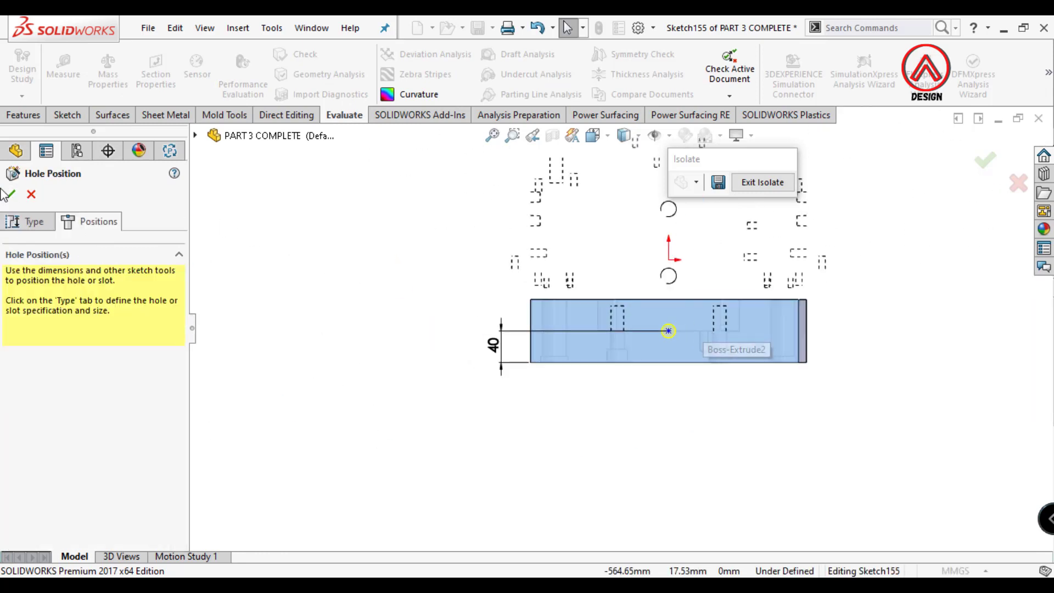
click(668, 330)
ctrl+click(668, 259)
click(743, 196)
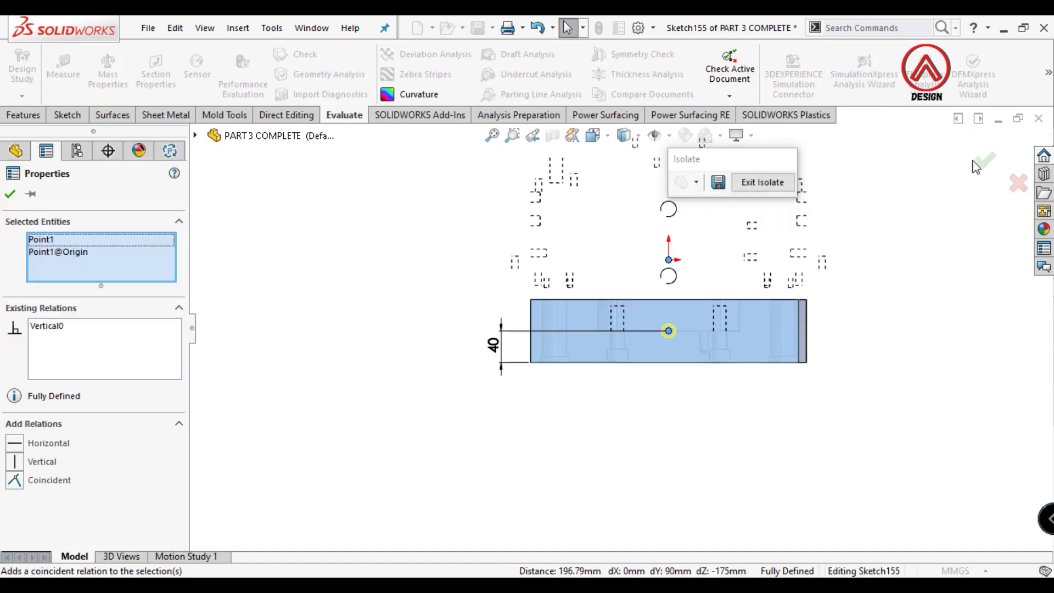
click(779, 397)
key(Return)
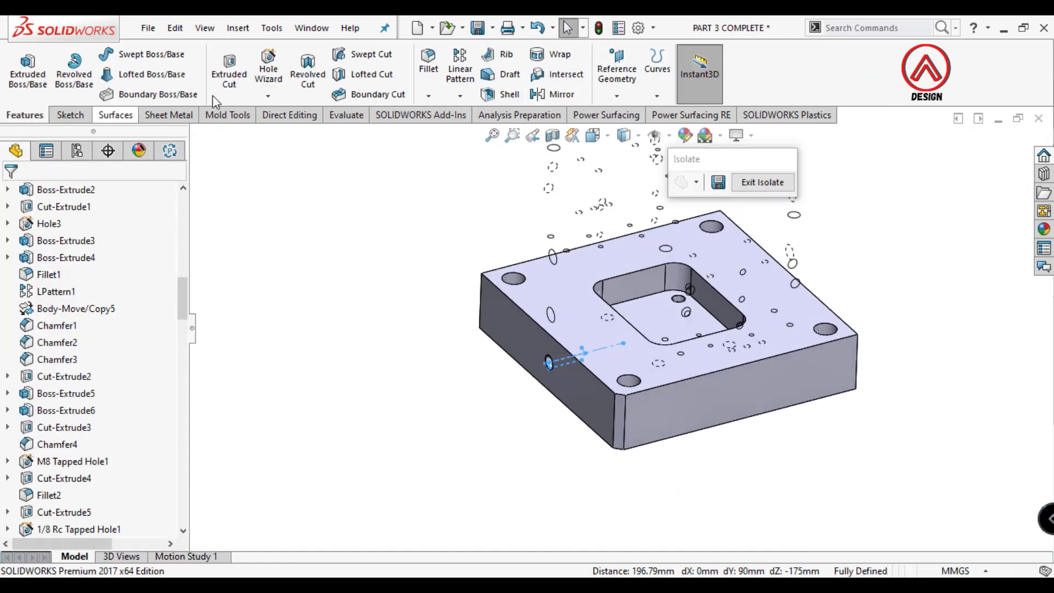
Mirror the M20 tapped hole across the Front Plane
click(459, 96)
click(481, 151)
click(208, 135)
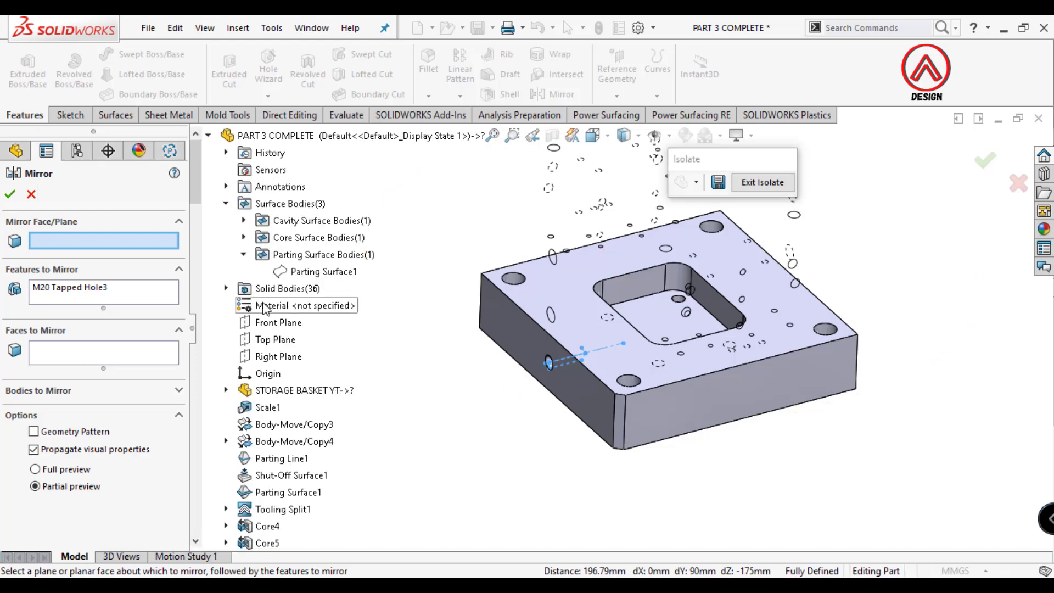
click(279, 322)
key(Return)
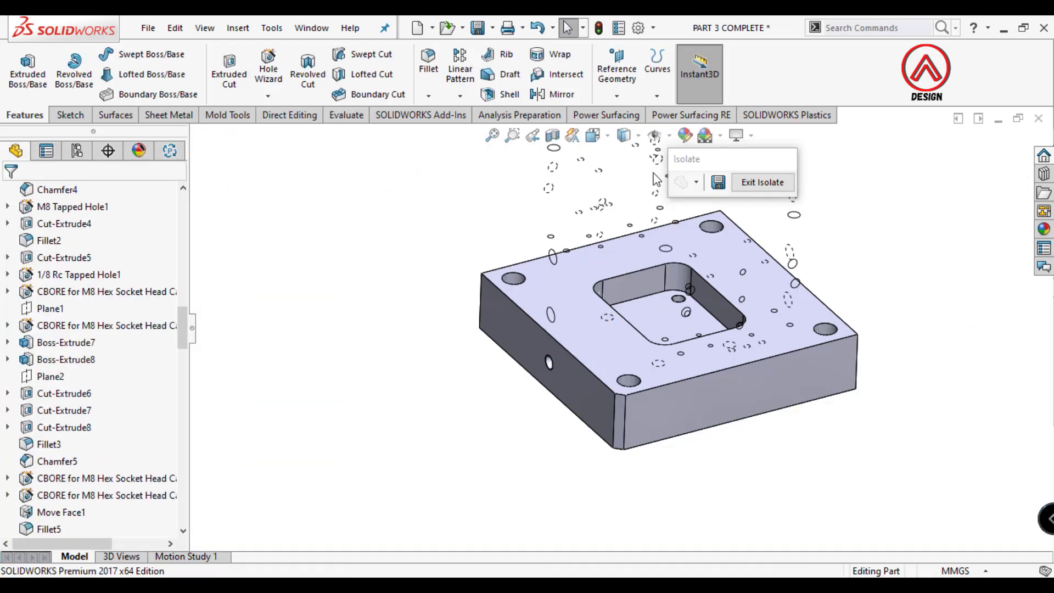
Select the central pocket's top edge loop for a 1 mm × 45° chamfer
click(637, 136)
click(624, 191)
mouse_move(625, 191)
middle_down()
mouse_move(607, 234)
mouse_move(565, 197)
middle_up()
click(624, 141)
click(624, 156)
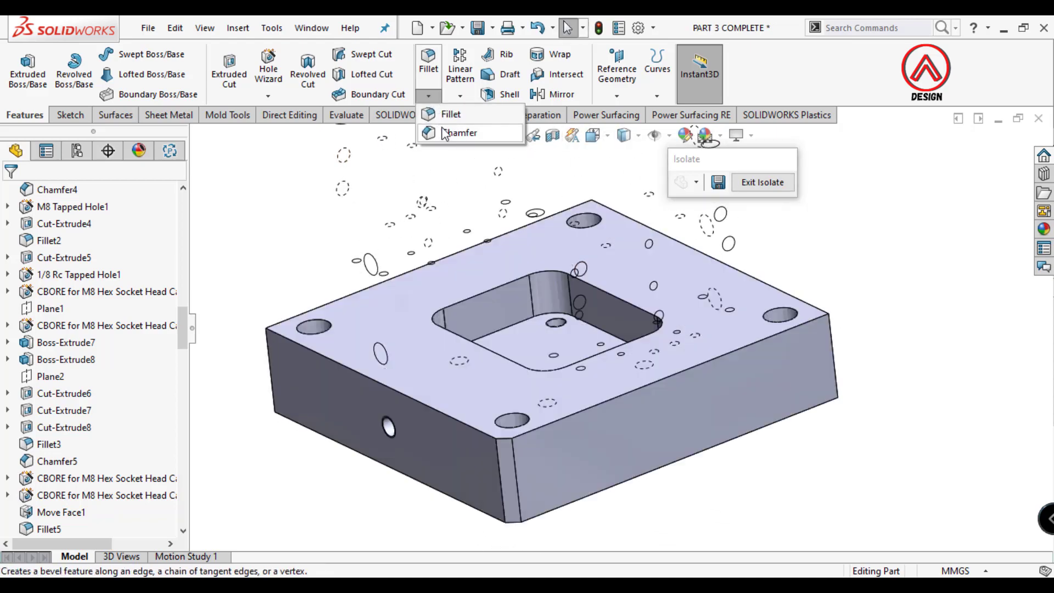
click(445, 133)
click(609, 294)
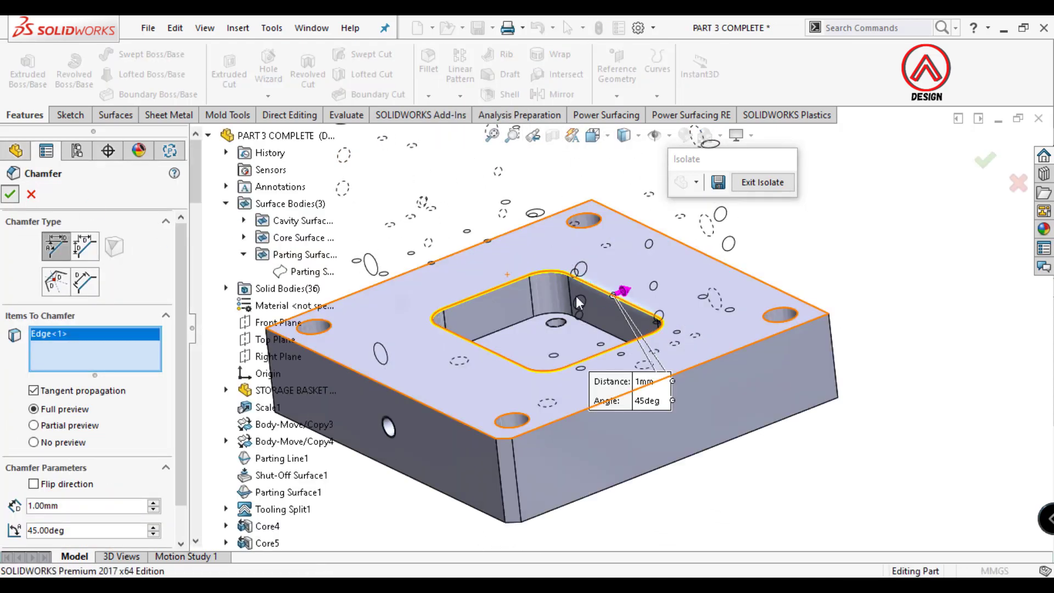
Exit Isolate to bring back the whole mold assembly and expand the solid bodies list
click(762, 183)
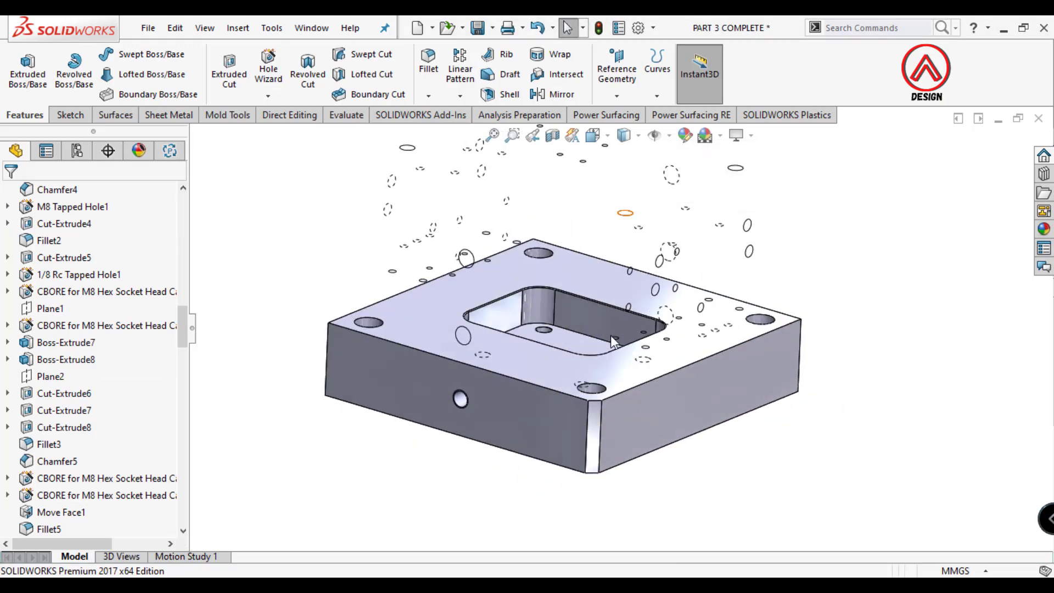
mouse_move(635, 364)
middle_down()
mouse_move(566, 289)
mouse_move(329, 308)
middle_up()
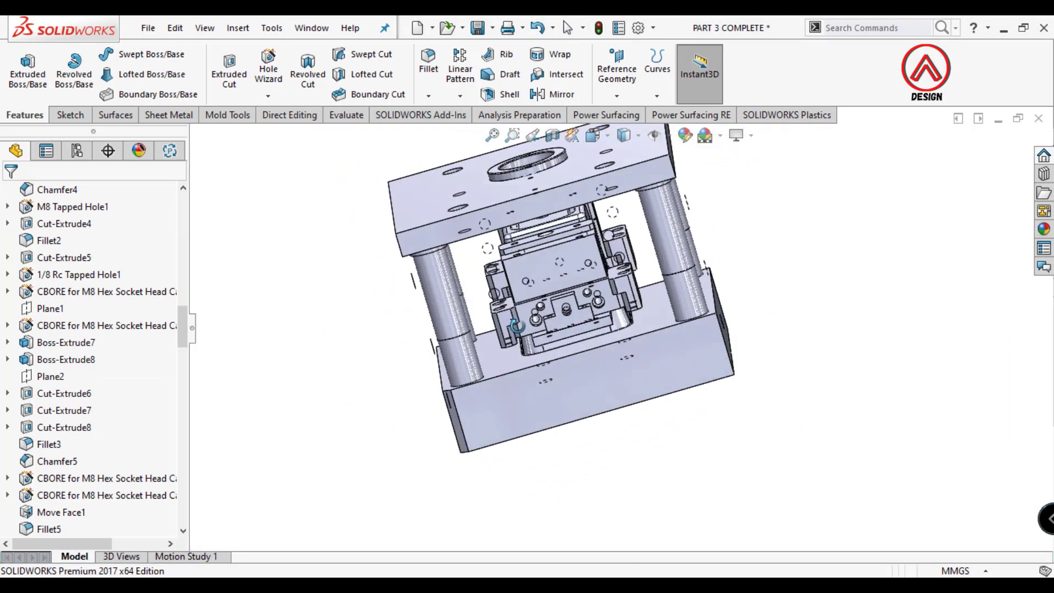
drag(183, 328, 174, 203)
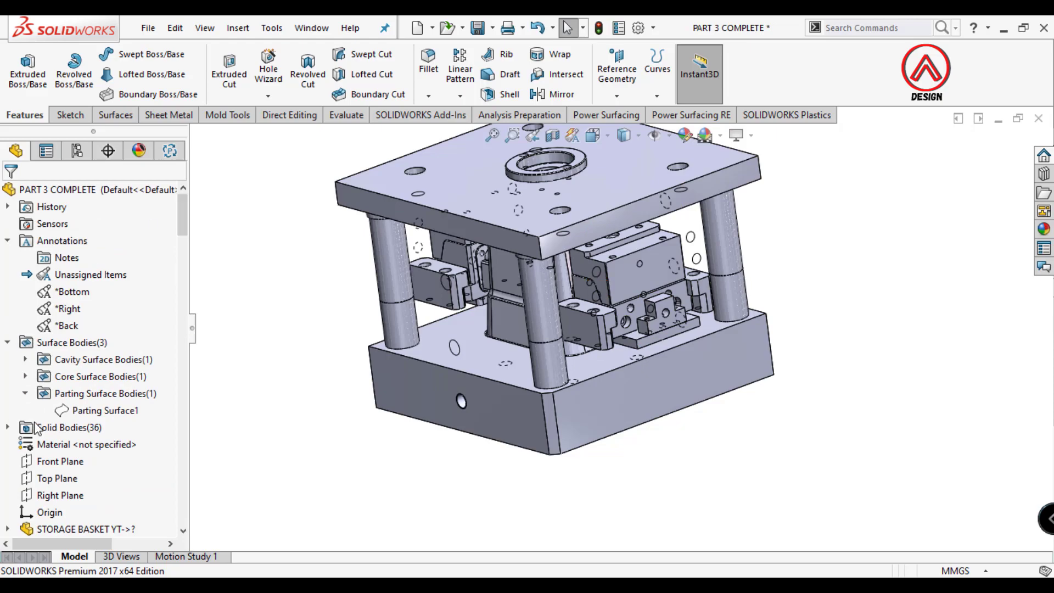
scroll(36, 428, down, 2)
click(7, 339)
scroll(65, 276, down, 3)
click(64, 276)
scroll(72, 414, down, 3)
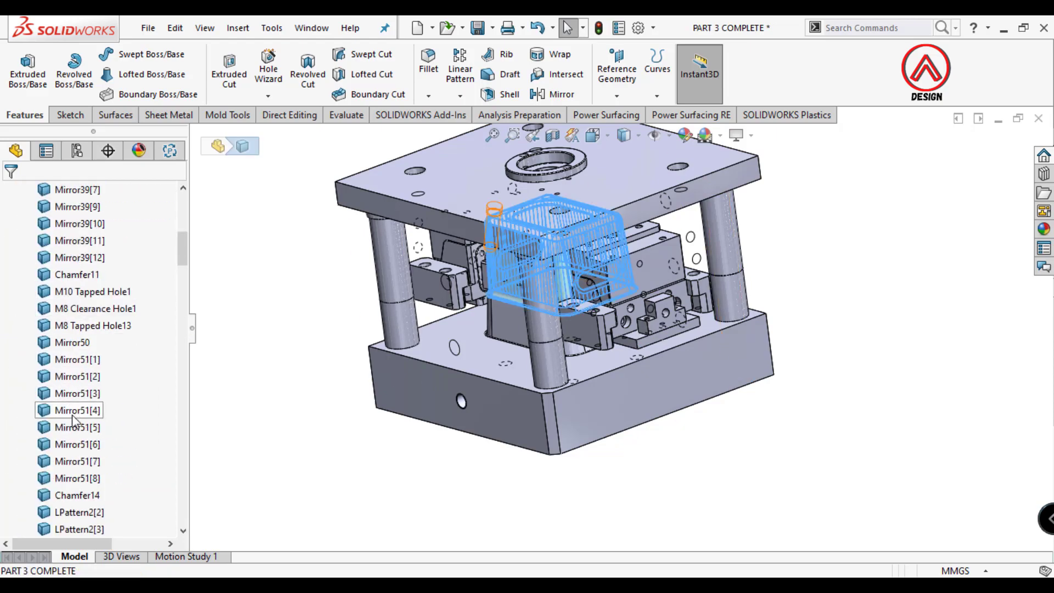
scroll(71, 414, down, 3)
click(77, 461)
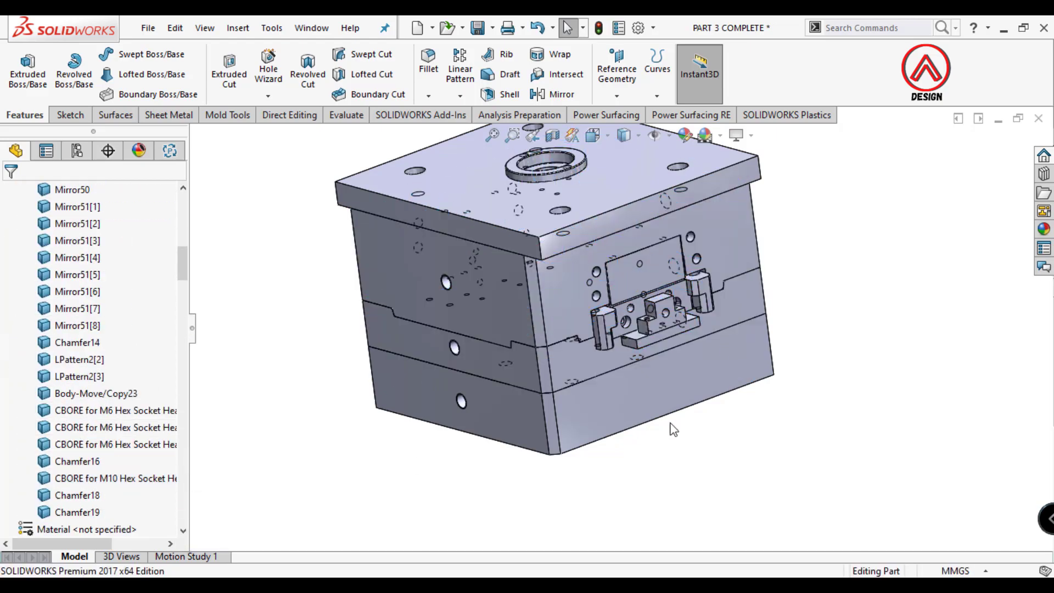
scroll(400, 327, down, 5)
Isolate the lower mold plate and show the CBORE for M10 body on it
click(383, 386)
right_click(383, 387)
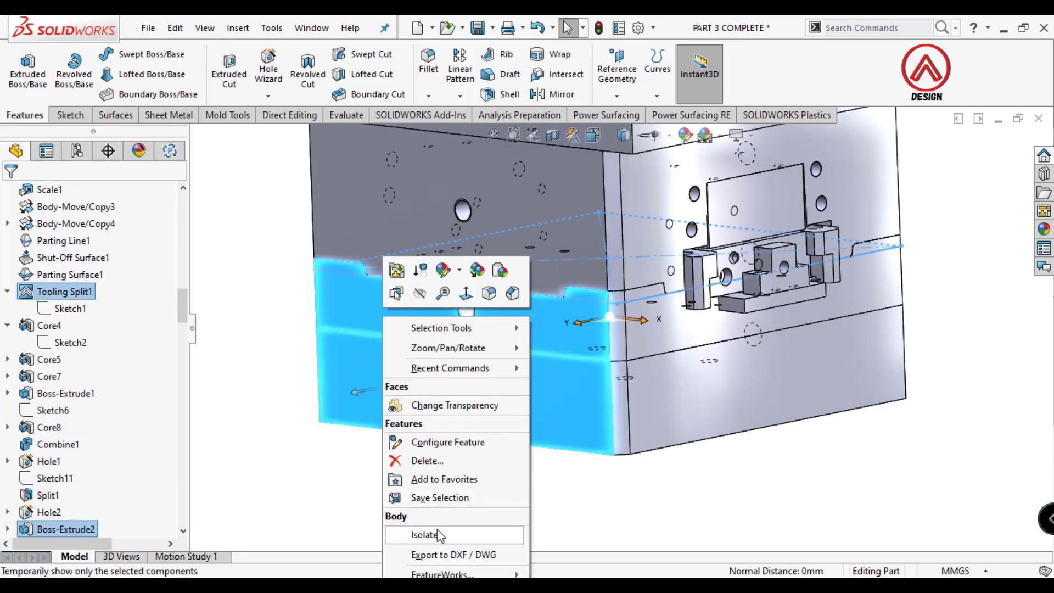
click(433, 534)
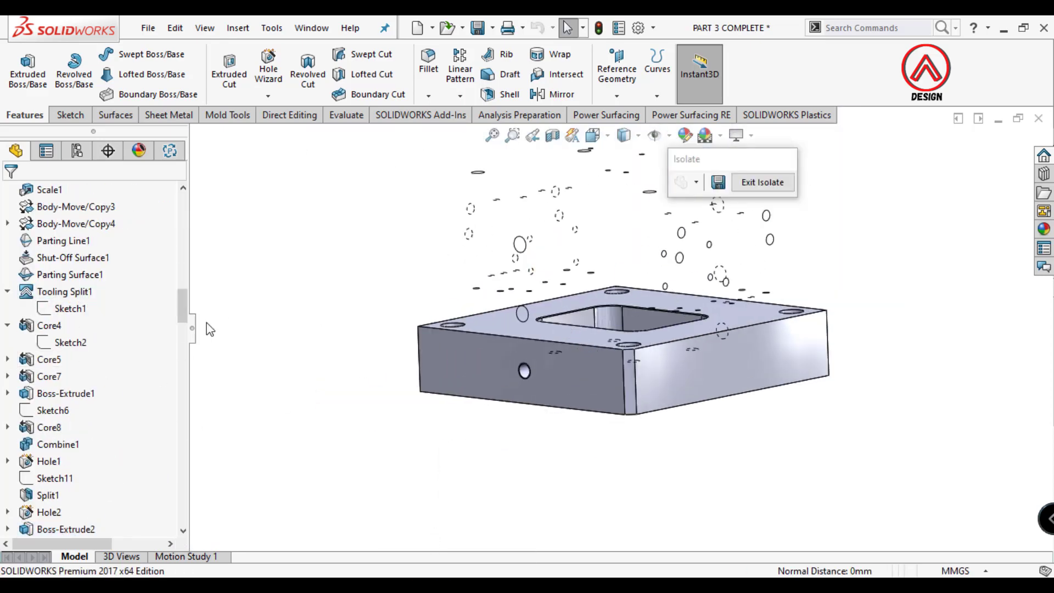
mouse_move(184, 305)
mouse_down()
mouse_move(182, 230)
mouse_move(181, 263)
mouse_up()
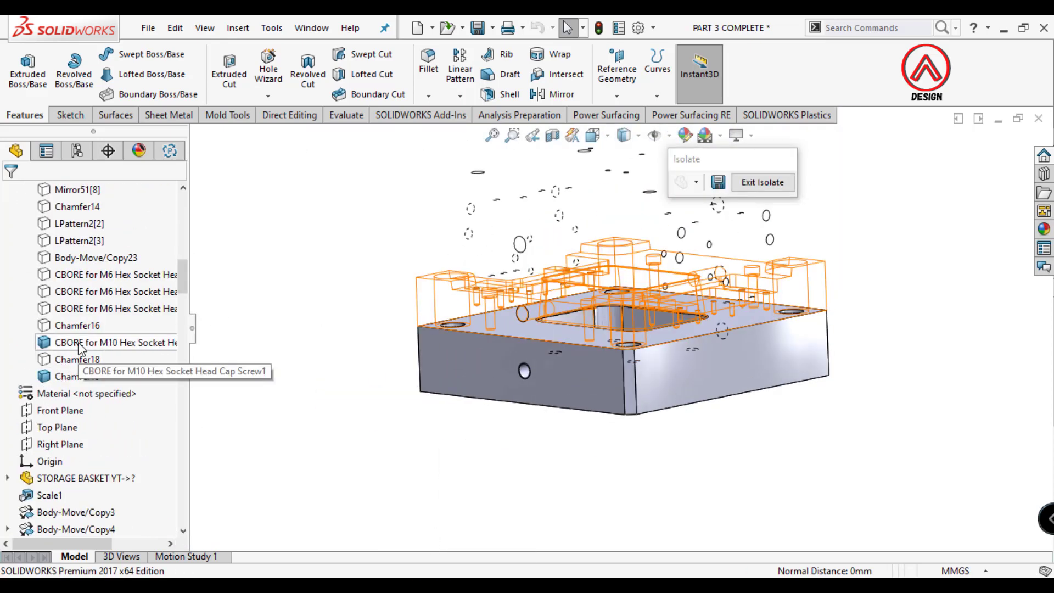
click(79, 342)
click(362, 383)
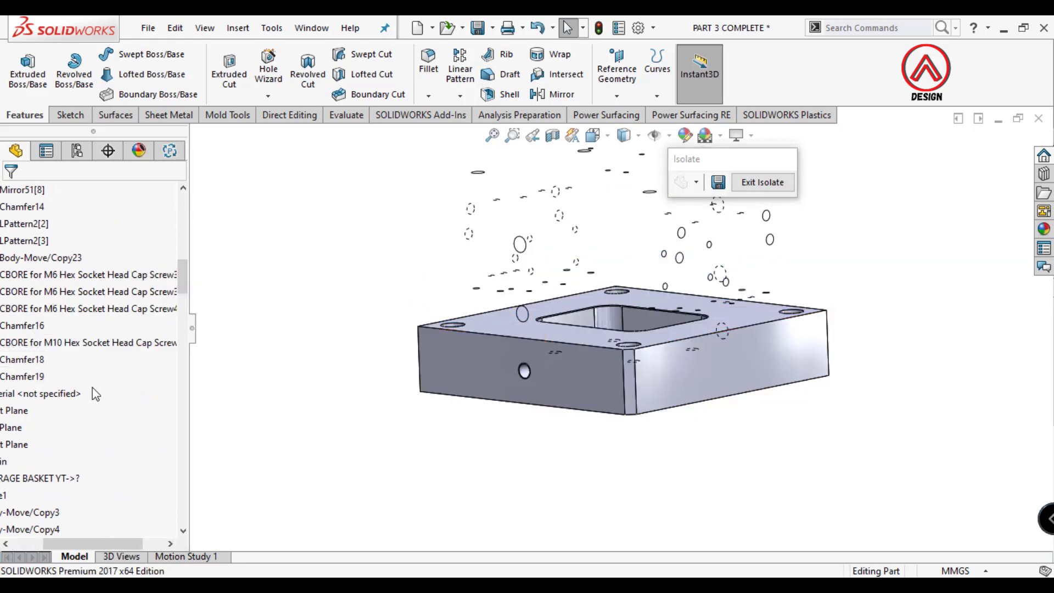
drag(101, 539, 55, 541)
click(79, 343)
click(132, 316)
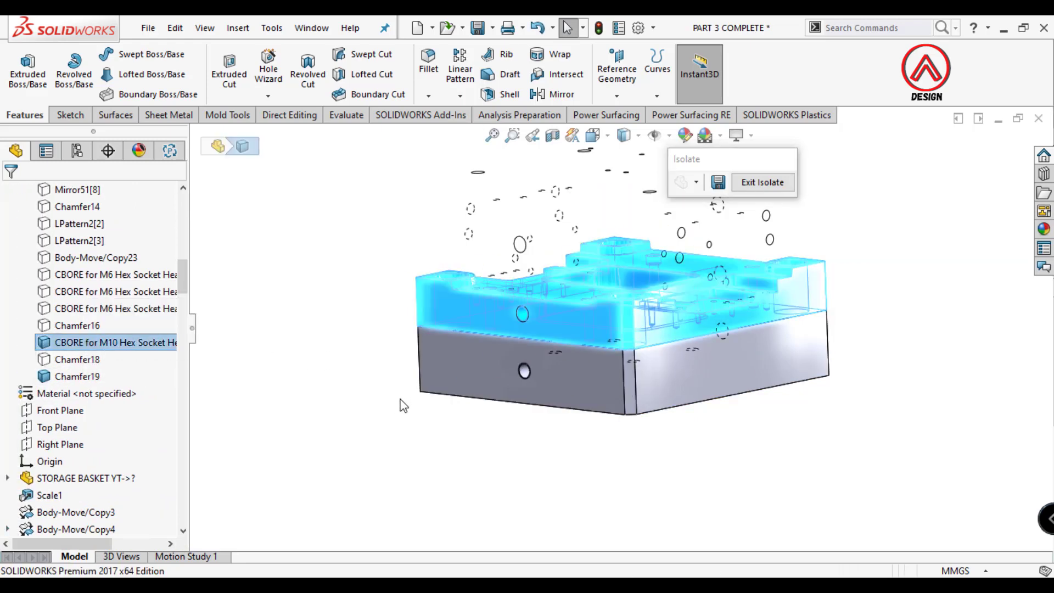
View the plate's bottom face Normal To in Shaded display
middle_drag(520, 296, 664, 319)
click(664, 319)
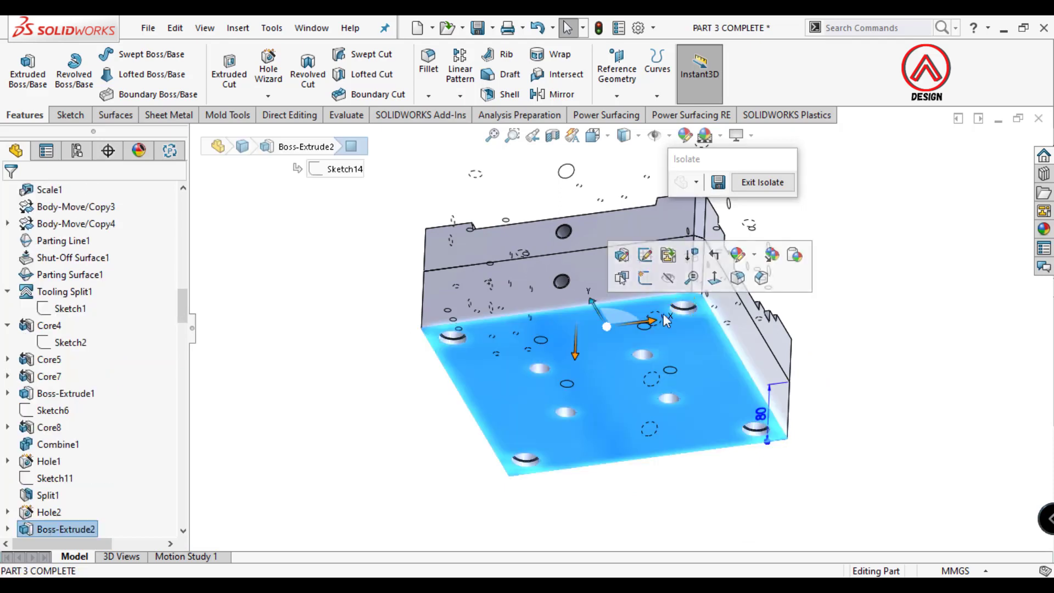
click(714, 279)
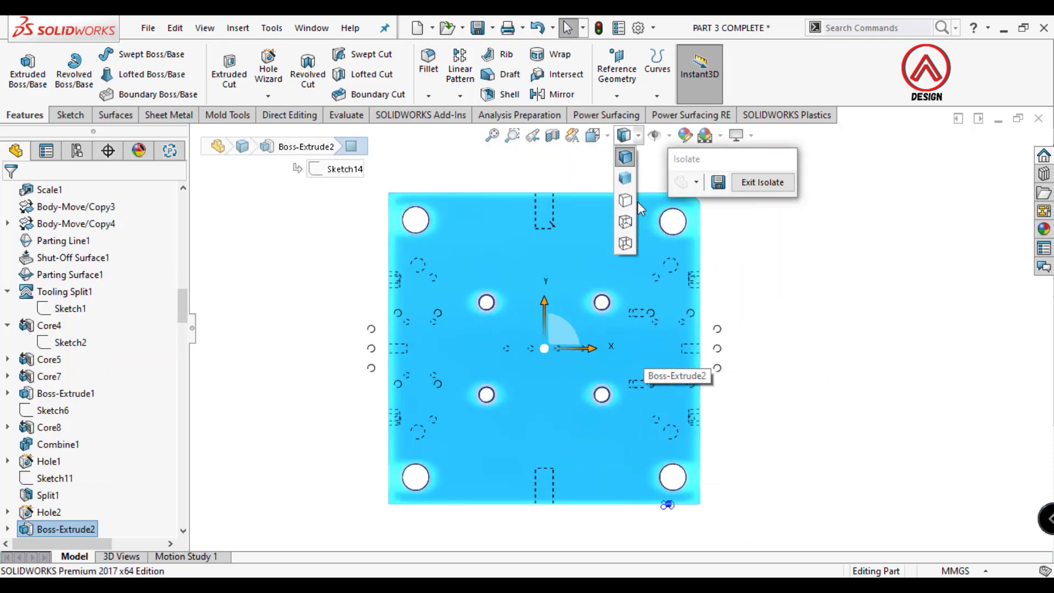
scroll(519, 231, down, 3)
click(624, 137)
click(626, 184)
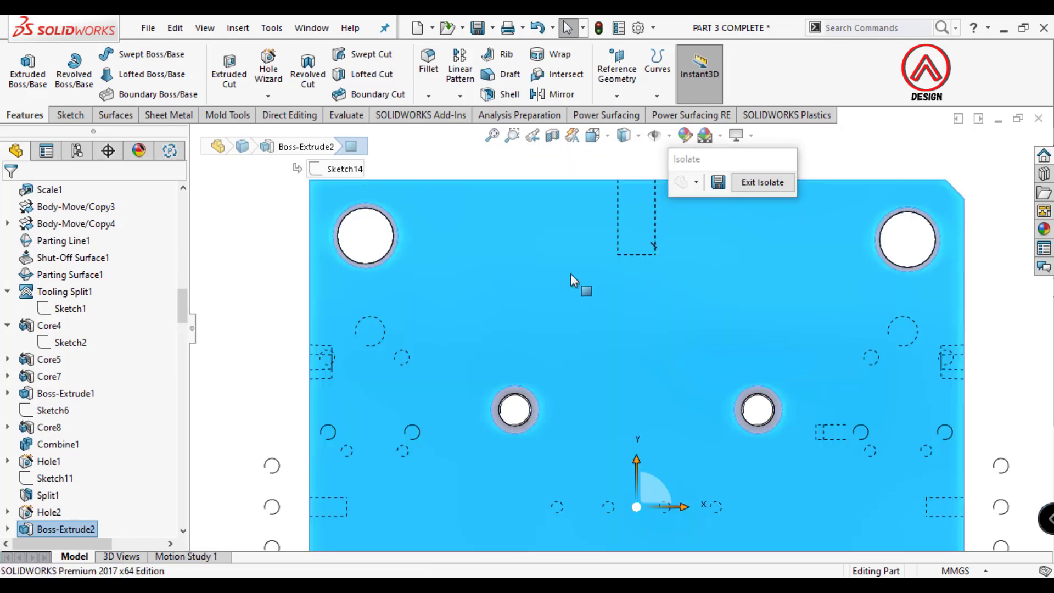
Set up a Legacy Counterbored hole with 25/30/52/50 mm sizes on the bottom face
click(268, 68)
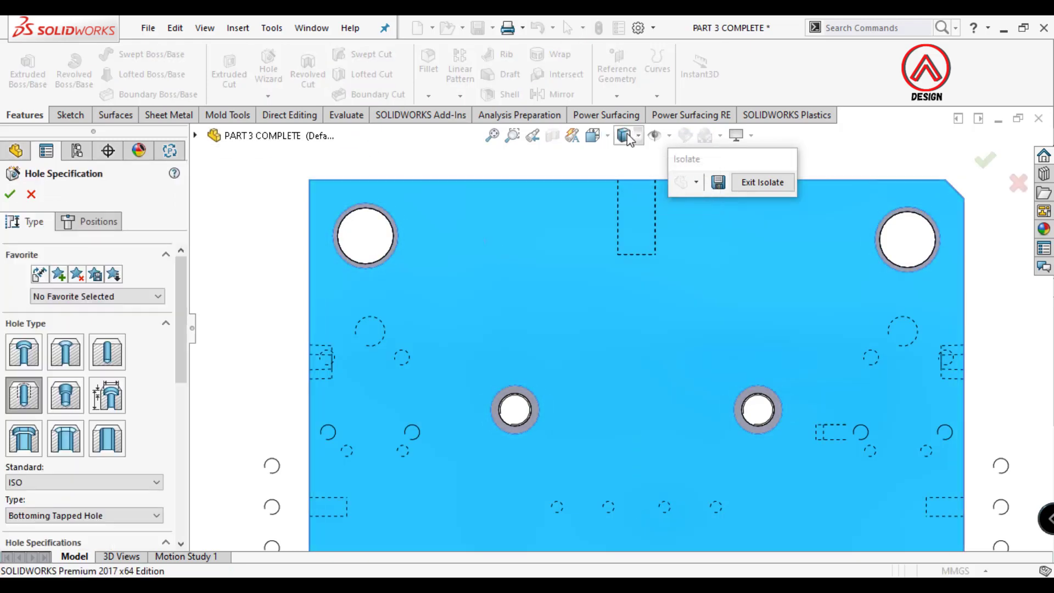
click(625, 222)
click(107, 395)
drag(177, 369, 179, 493)
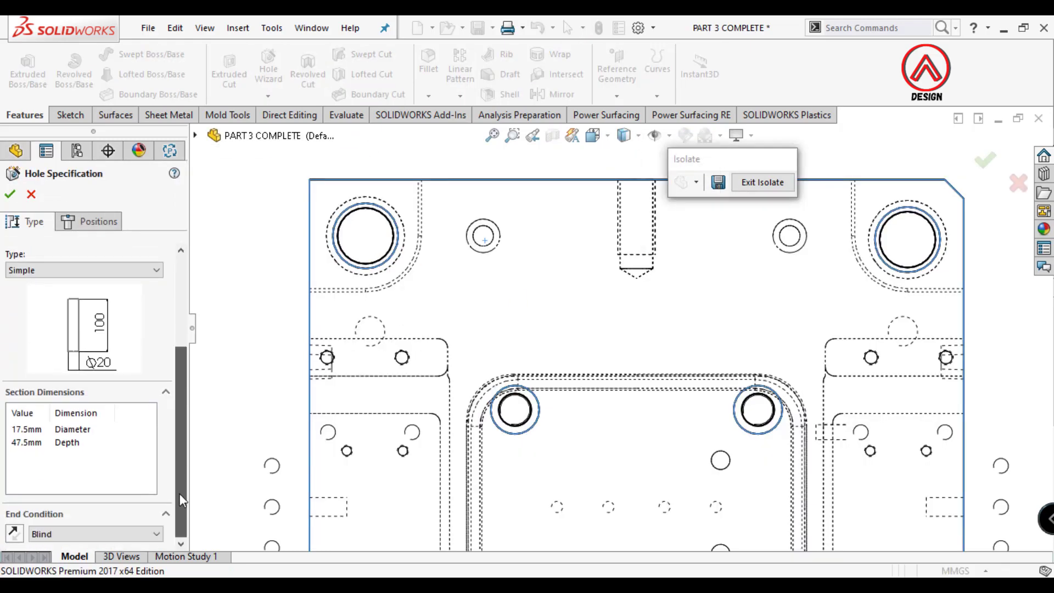
click(63, 271)
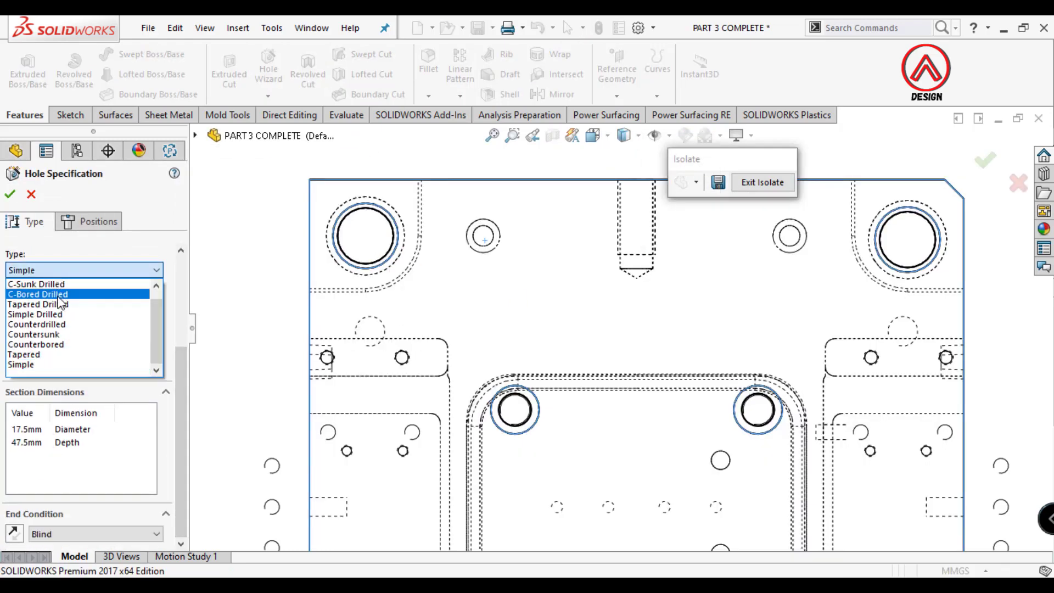
click(59, 345)
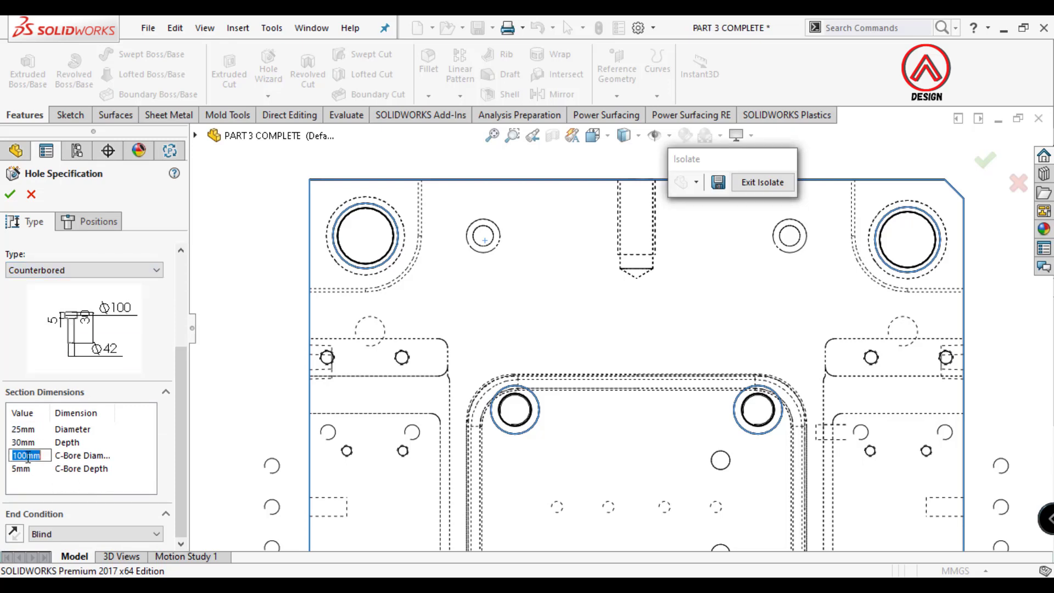
drag(28, 456, 13, 456)
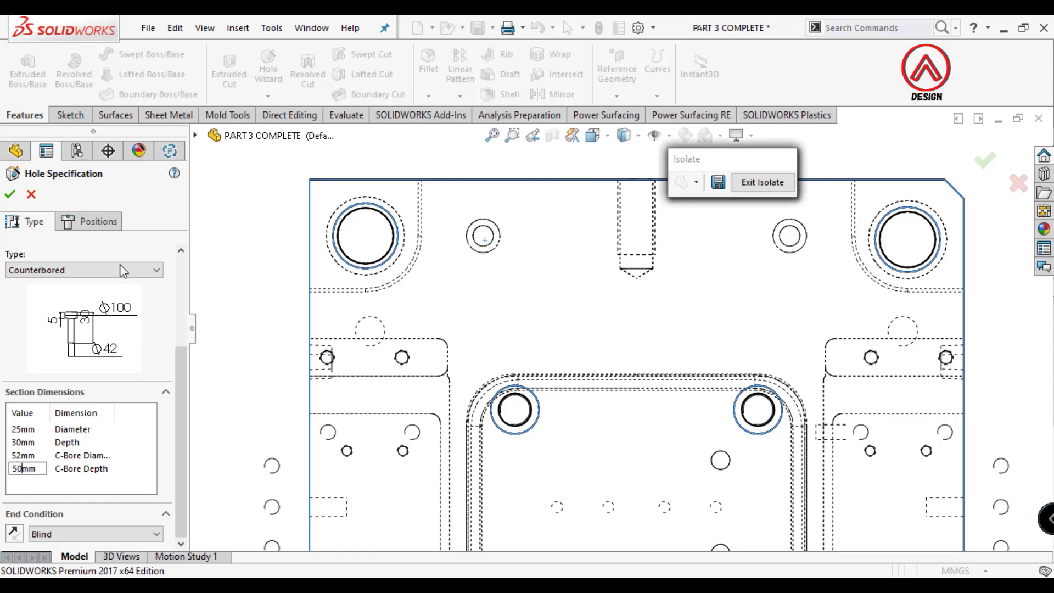
Place hole points on the upper, lower and matching circles of the bottom face
click(91, 222)
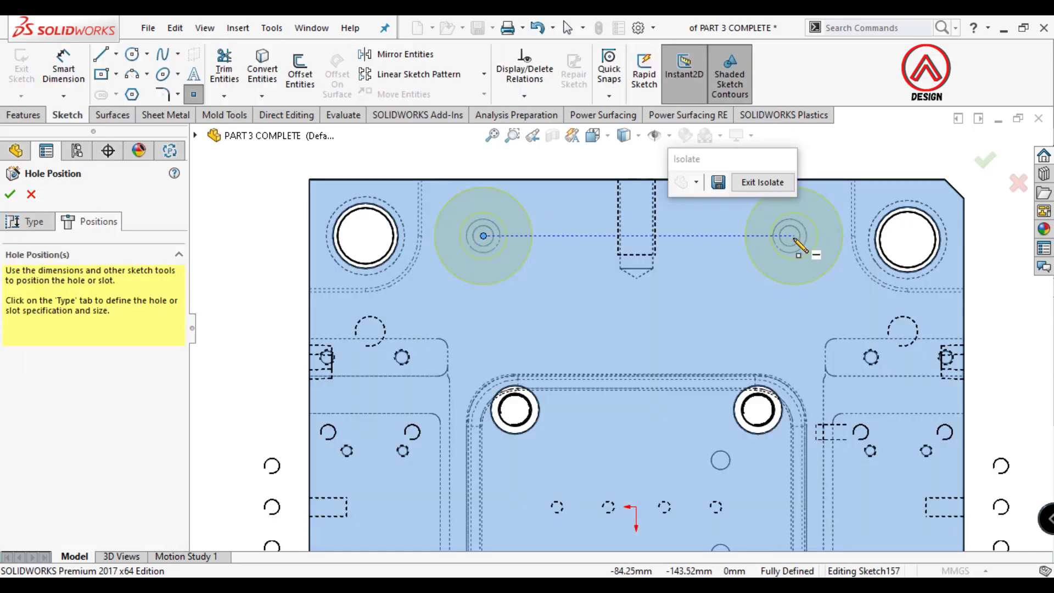
click(793, 240)
scroll(584, 364, up, 5)
scroll(478, 419, down, 5)
scroll(434, 384, down, 2)
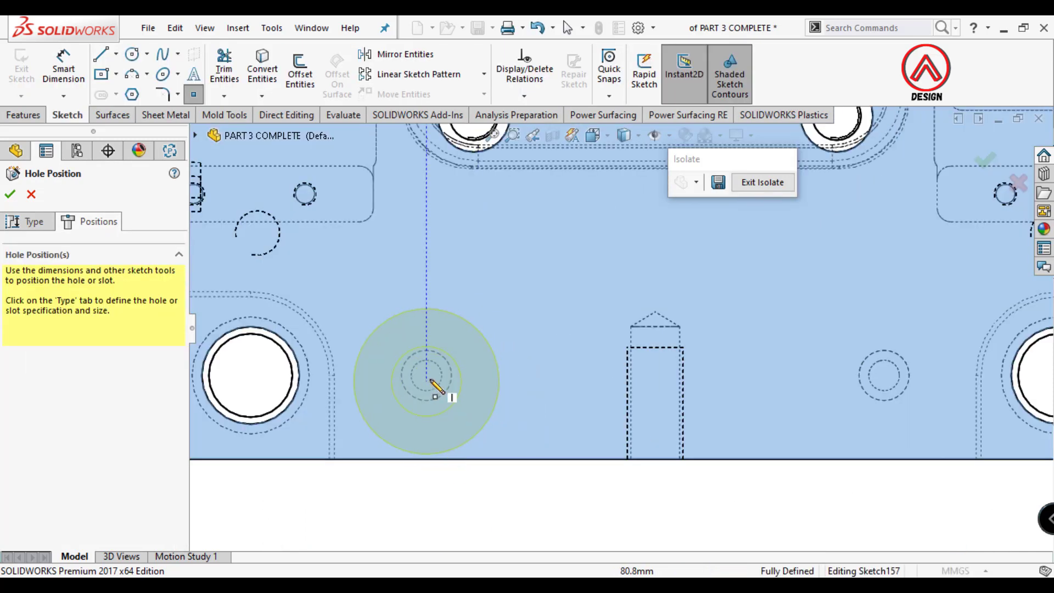
click(431, 383)
click(884, 376)
scroll(560, 356, up, 5)
mouse_move(560, 359)
middle_down()
mouse_move(576, 367)
mouse_move(522, 423)
middle_up()
scroll(522, 423, down, 2)
Set the end condition to Up To Next and confirm the counterbored holes
click(28, 221)
scroll(183, 439, down, 5)
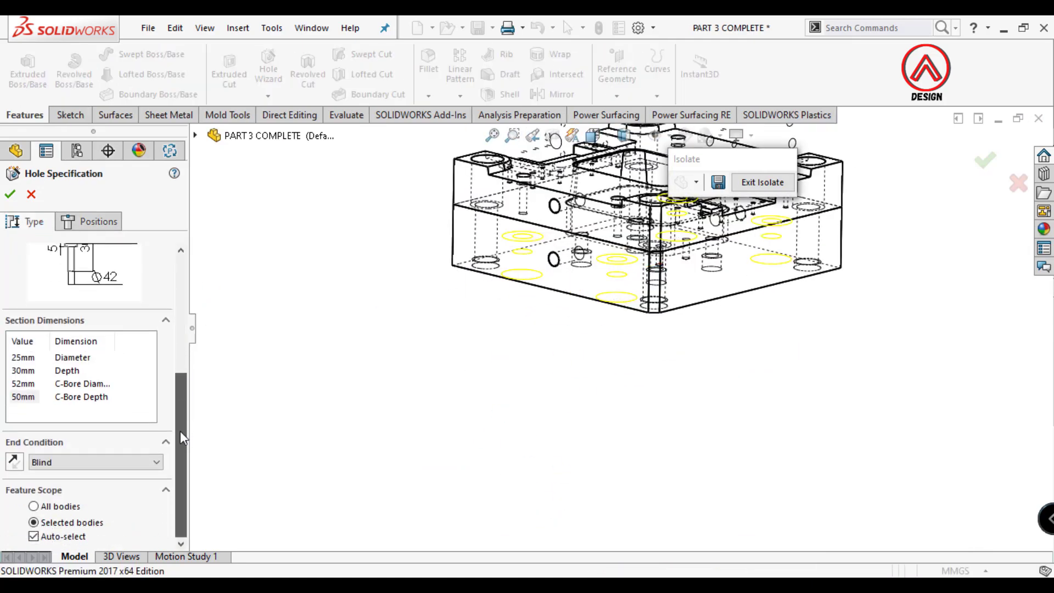
click(114, 471)
click(82, 497)
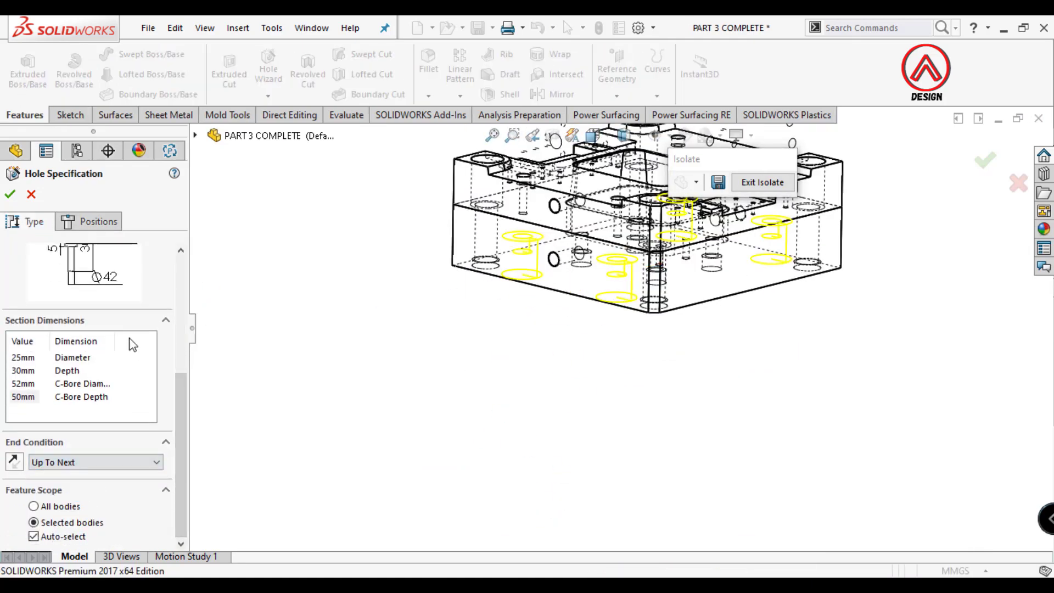
click(11, 195)
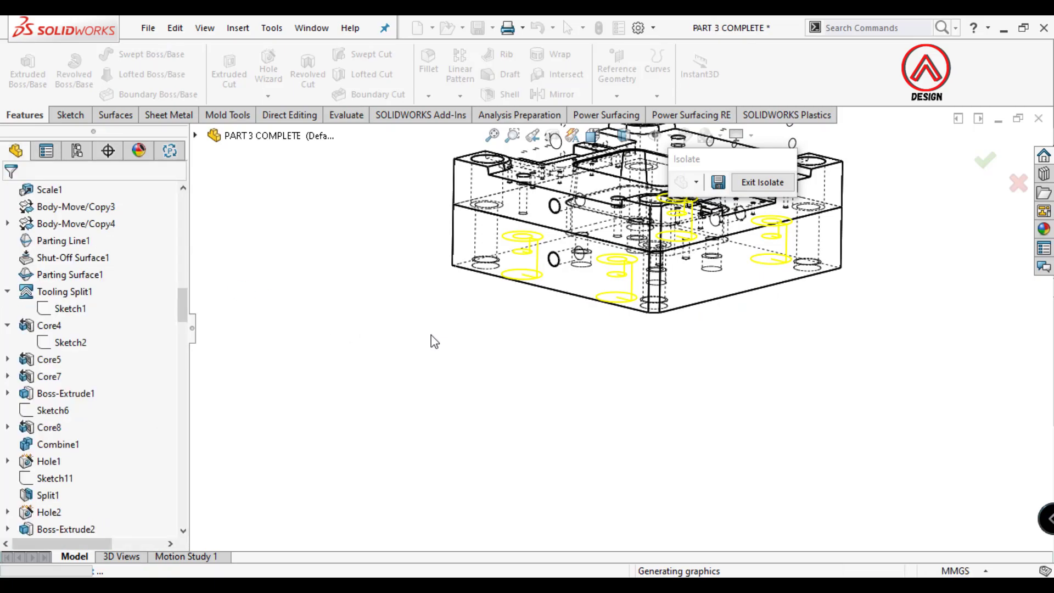
scroll(527, 313, down, 3)
scroll(543, 301, down, 3)
Select the core's side face and view it straight on
scroll(542, 301, up, 5)
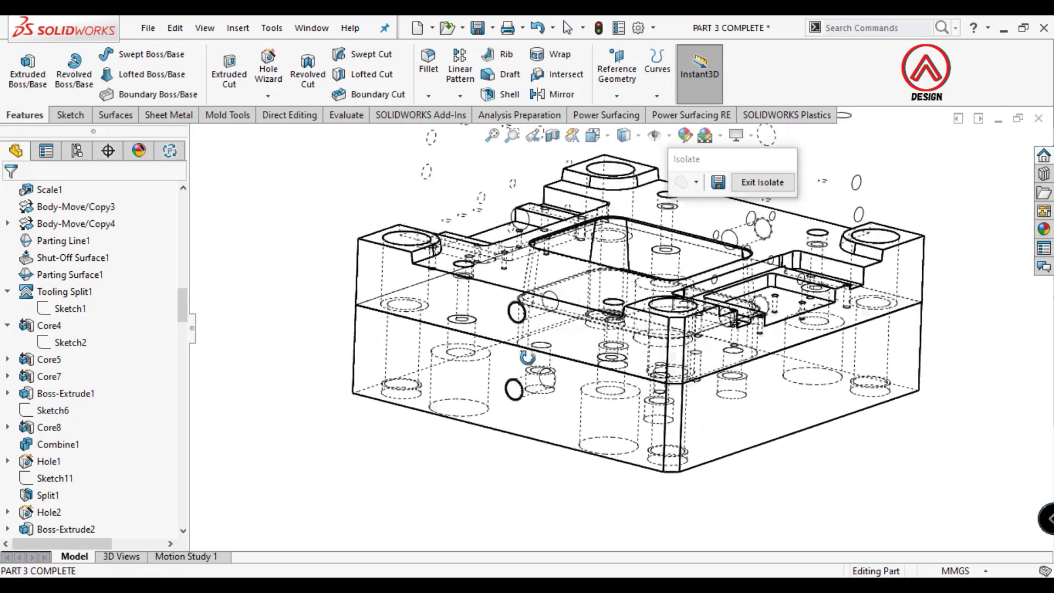
mouse_move(542, 301)
middle_down()
mouse_move(615, 440)
mouse_move(642, 404)
middle_up()
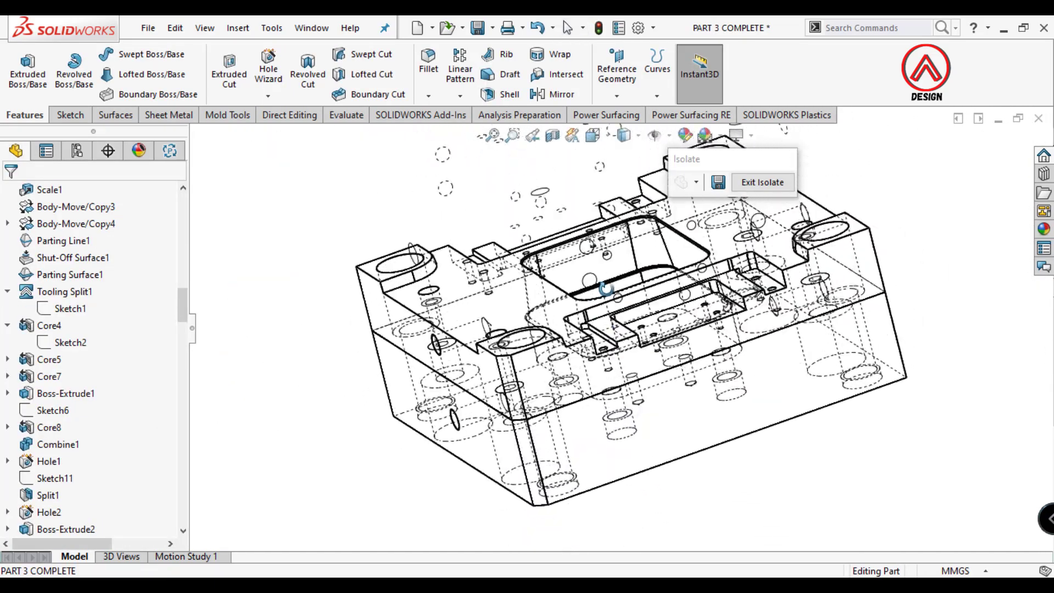
click(642, 405)
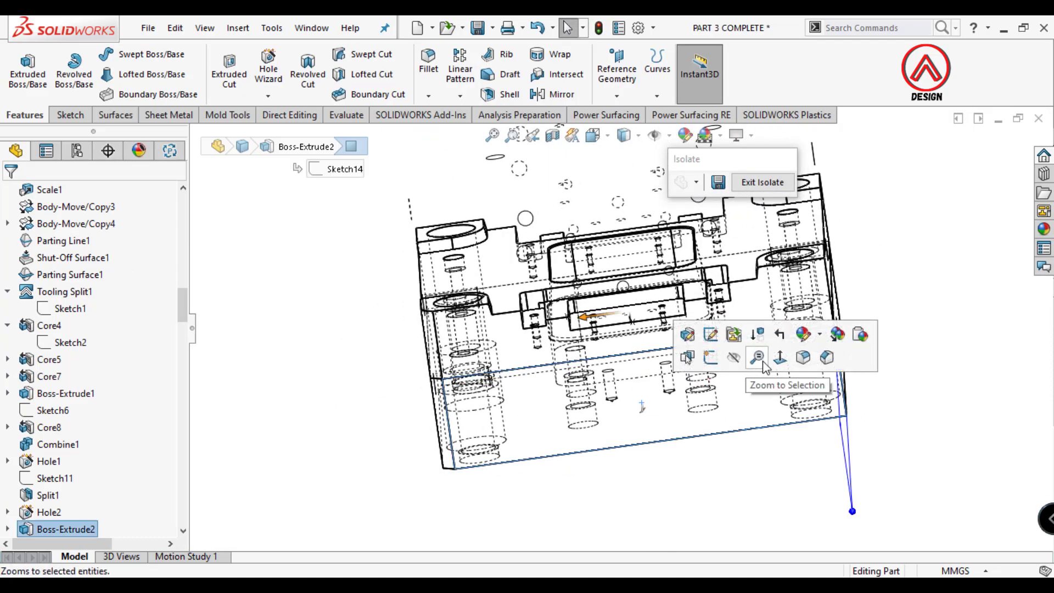
click(765, 360)
Set up a blind 1/4 tapered pipe tap hole, 130 mm deep, with cosmetic threads and no near-side countersink
click(269, 68)
click(65, 327)
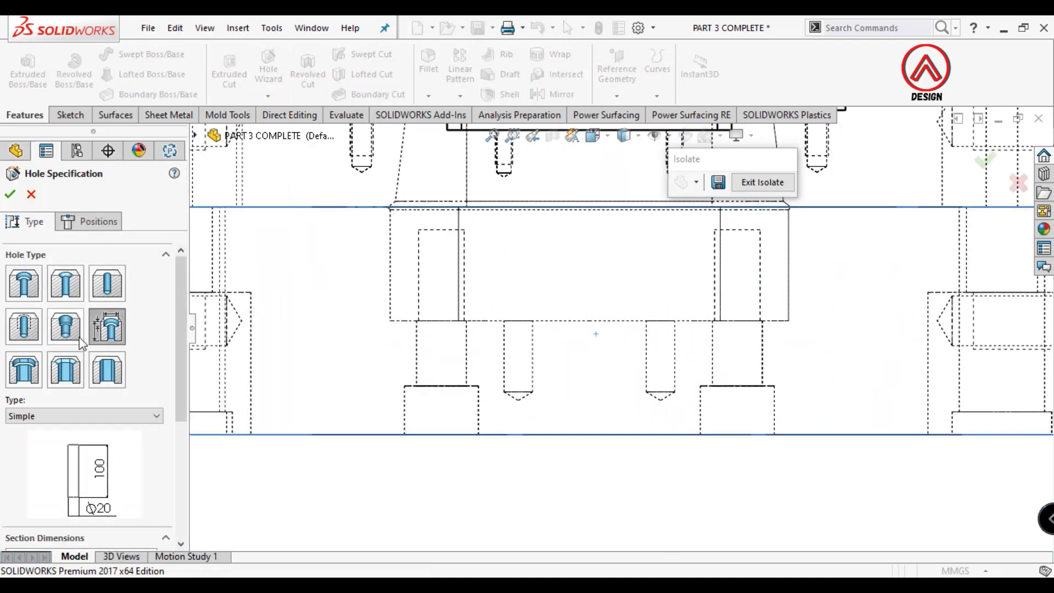
scroll(94, 398, down, 3)
click(55, 415)
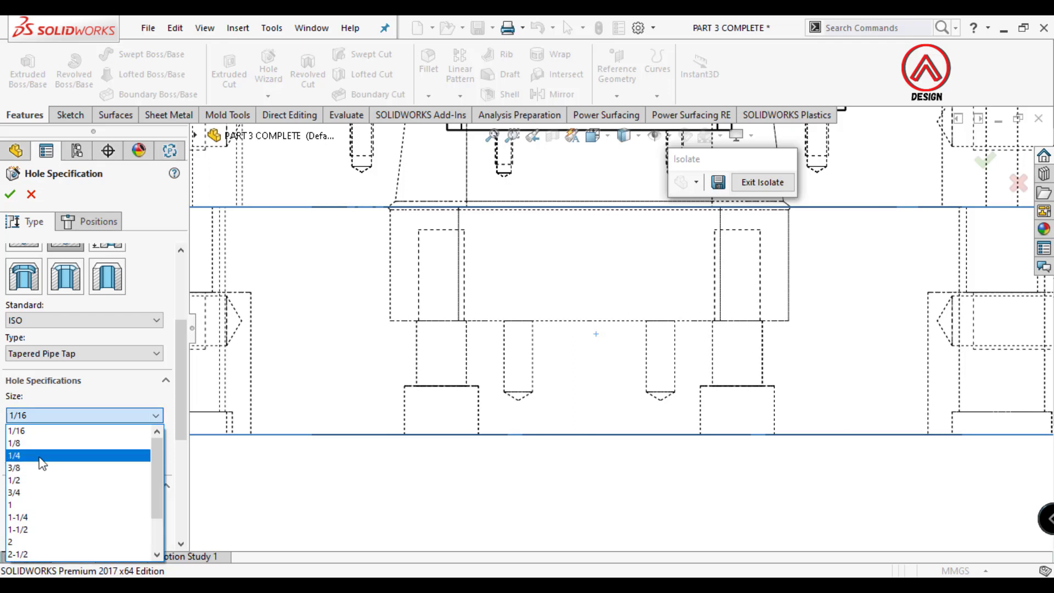
click(39, 458)
scroll(46, 447, down, 5)
click(50, 418)
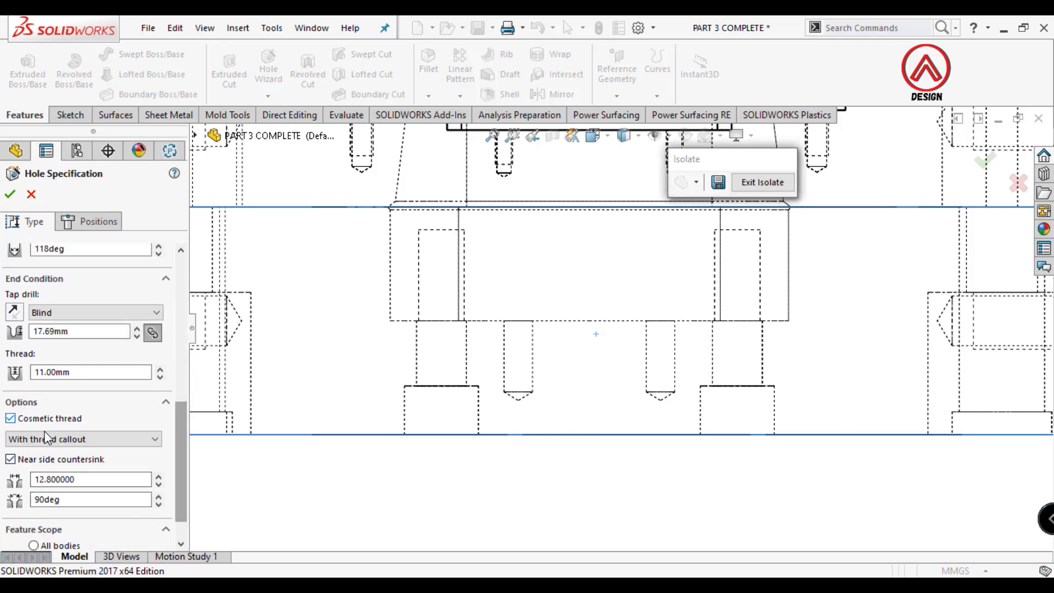
click(39, 461)
text(12)
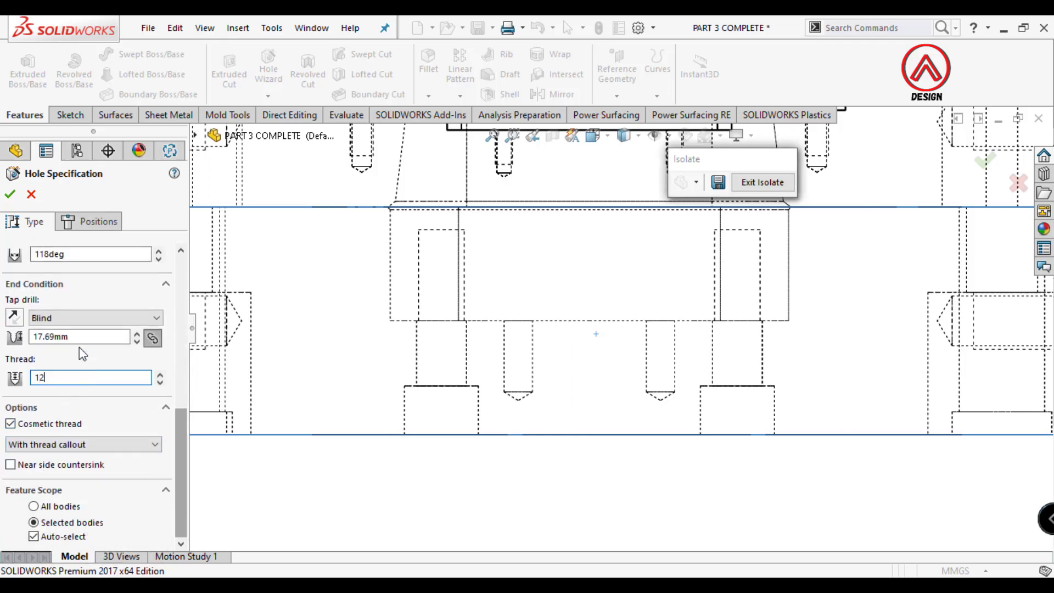
click(80, 340)
click(84, 318)
click(98, 222)
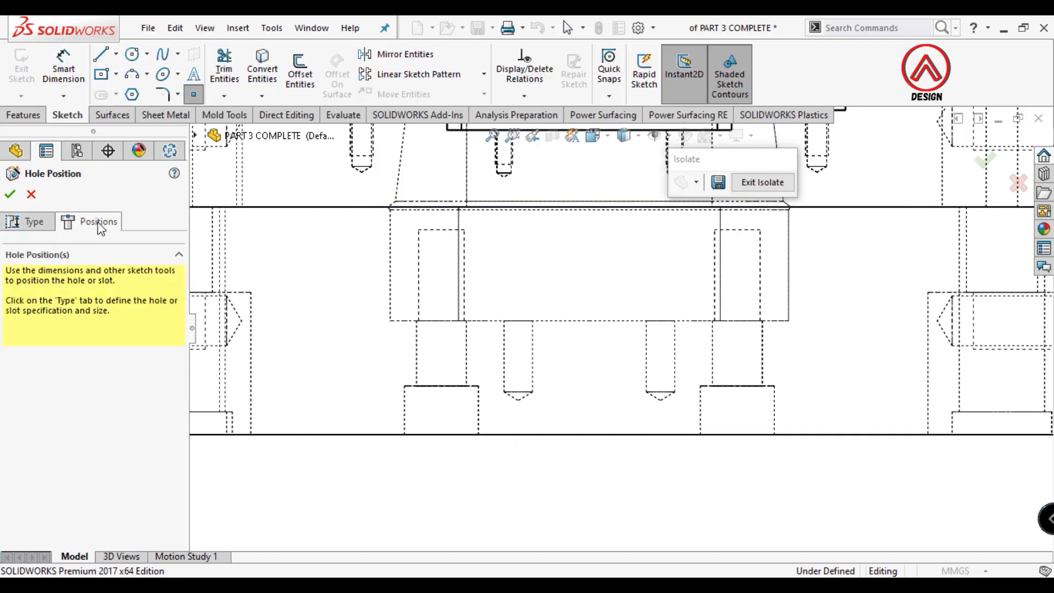
Place two hole points made symmetric about a vertical centreline on the face
click(517, 364)
click(661, 361)
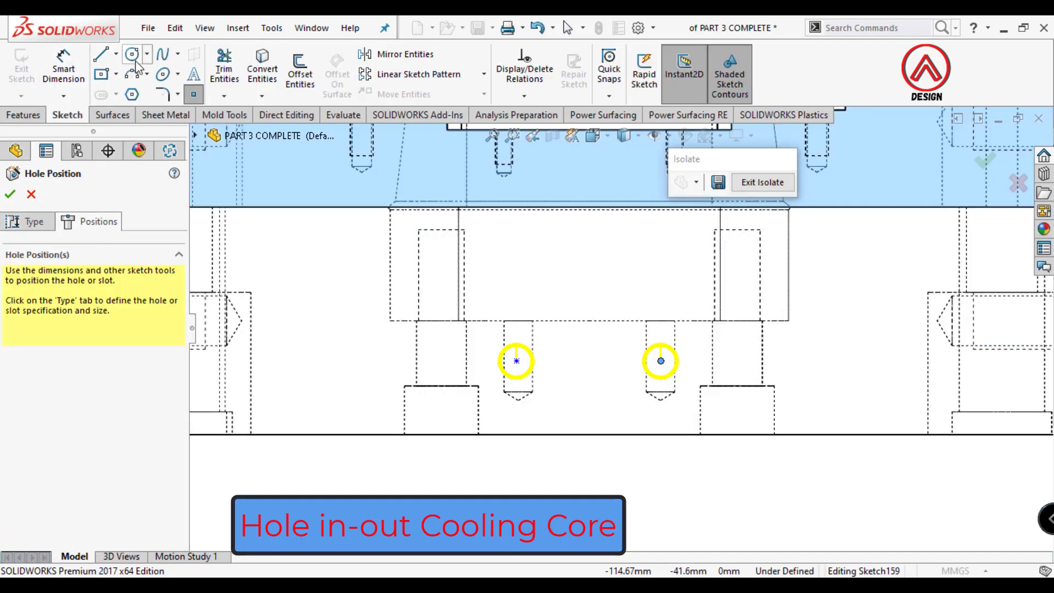
click(123, 98)
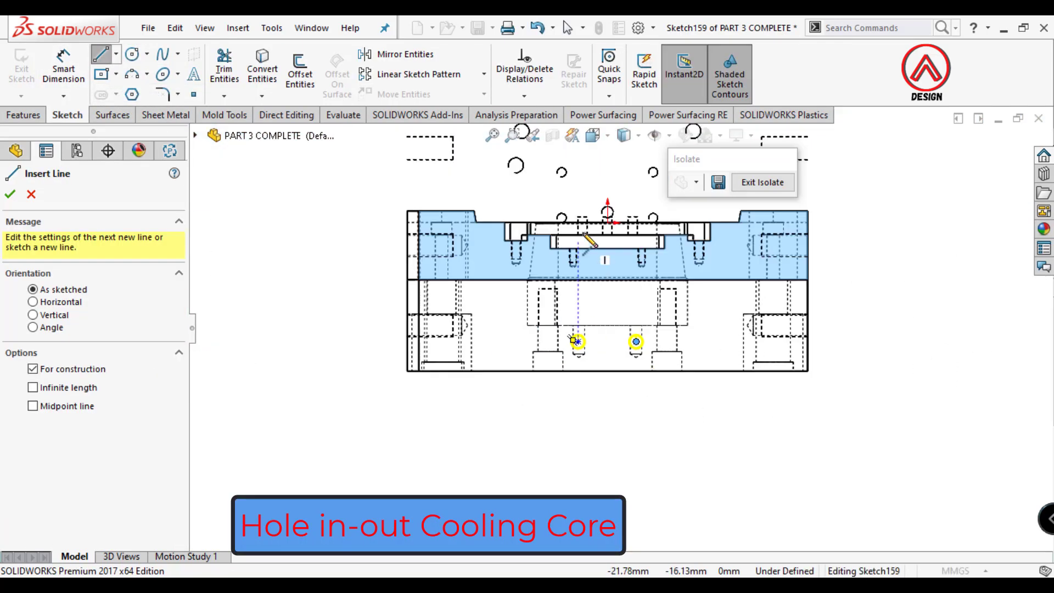
drag(608, 222, 605, 389)
scroll(626, 330, up, 3)
click(602, 330)
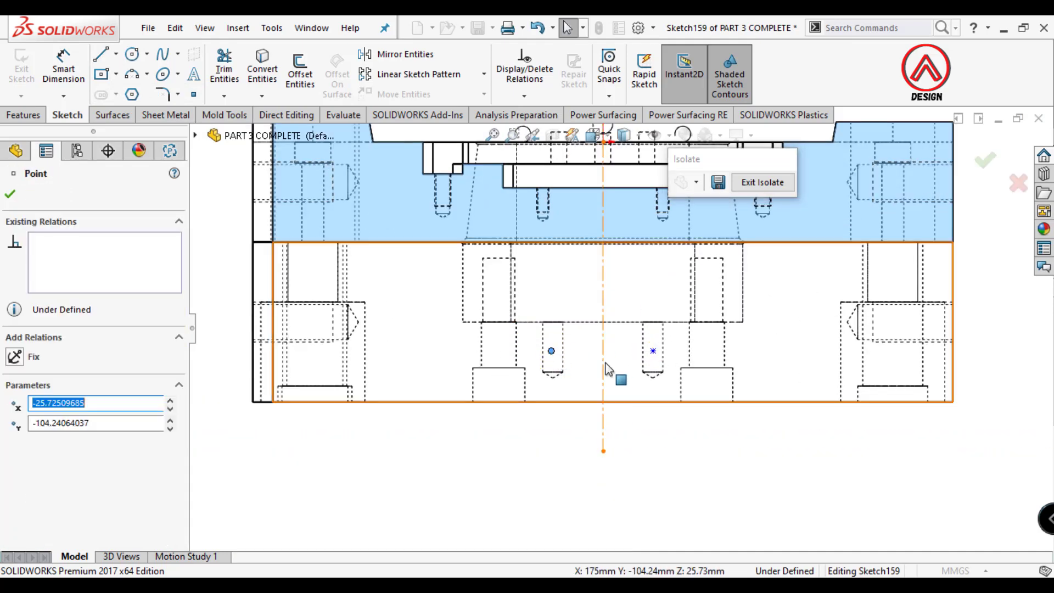
ctrl+click(653, 351)
ctrl+click(551, 351)
click(699, 285)
Dimension the hole points 25 mm from the centreline and 25 mm from the bottom edge
click(63, 68)
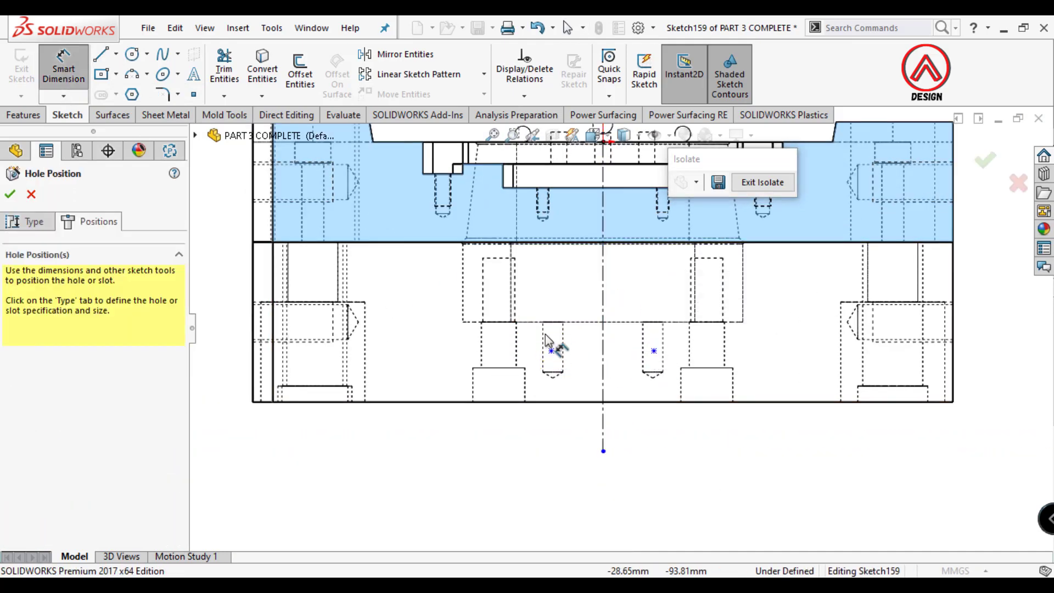
click(551, 351)
click(603, 366)
click(584, 434)
text(25.72509685mm)
key(Return)
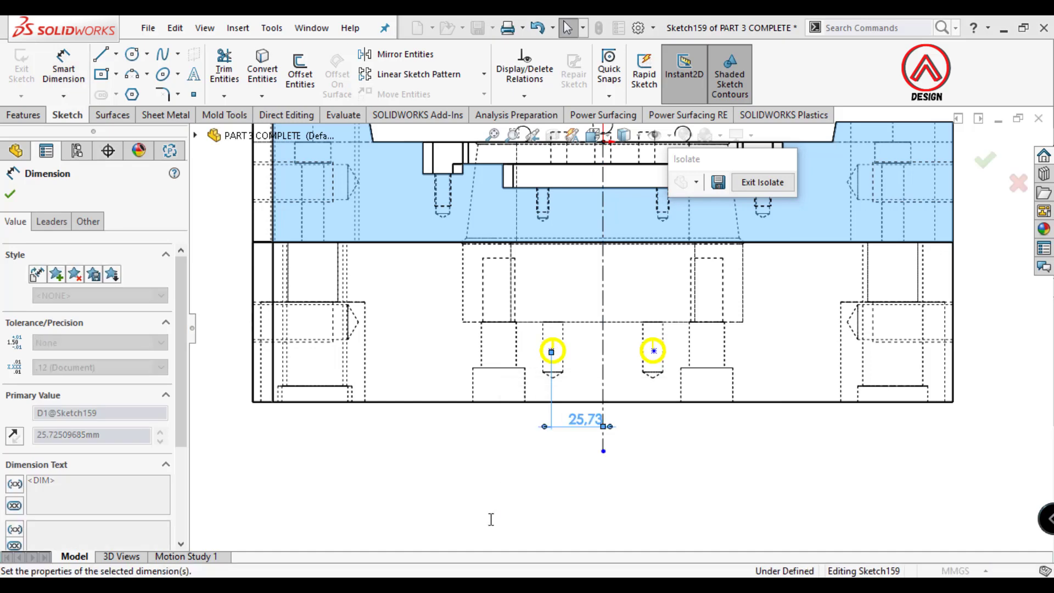
scroll(548, 359, up, 1)
click(551, 356)
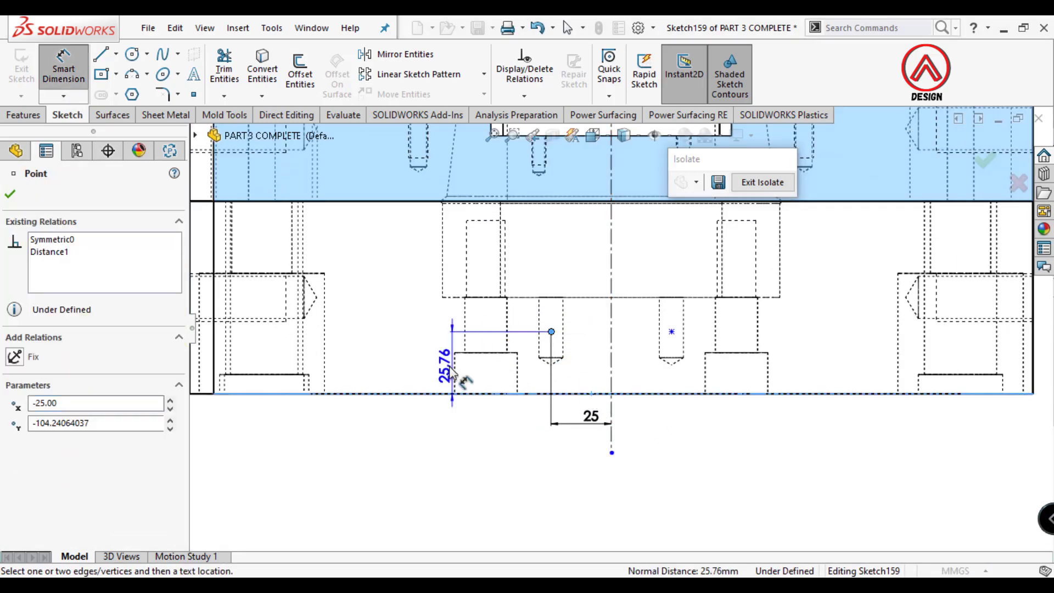
click(407, 366)
text(25)
key(Return)
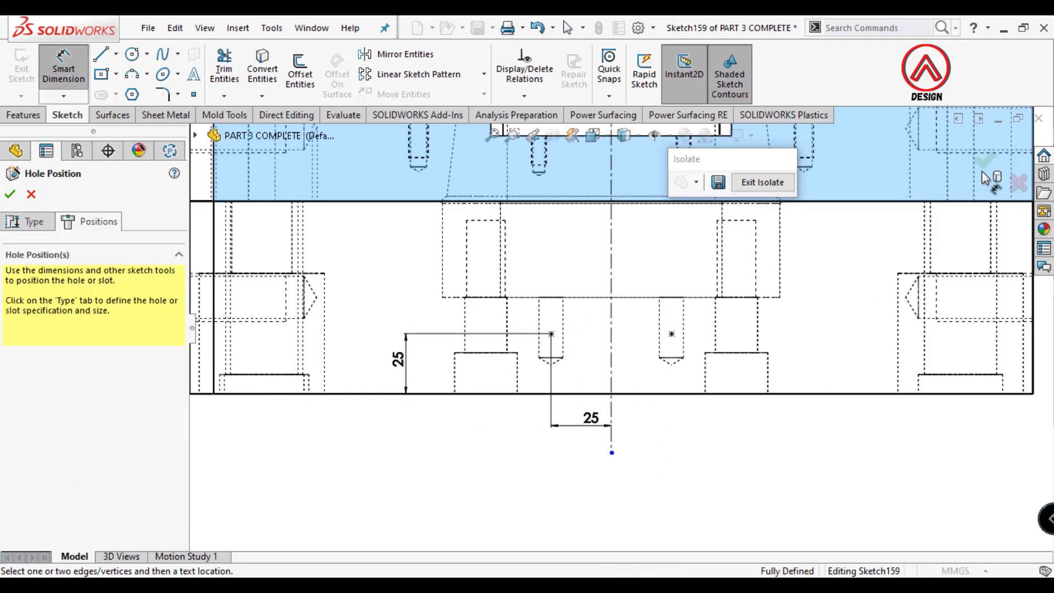
Review the hole type settings and orbit to inspect the finished pipe-tap holes
click(26, 221)
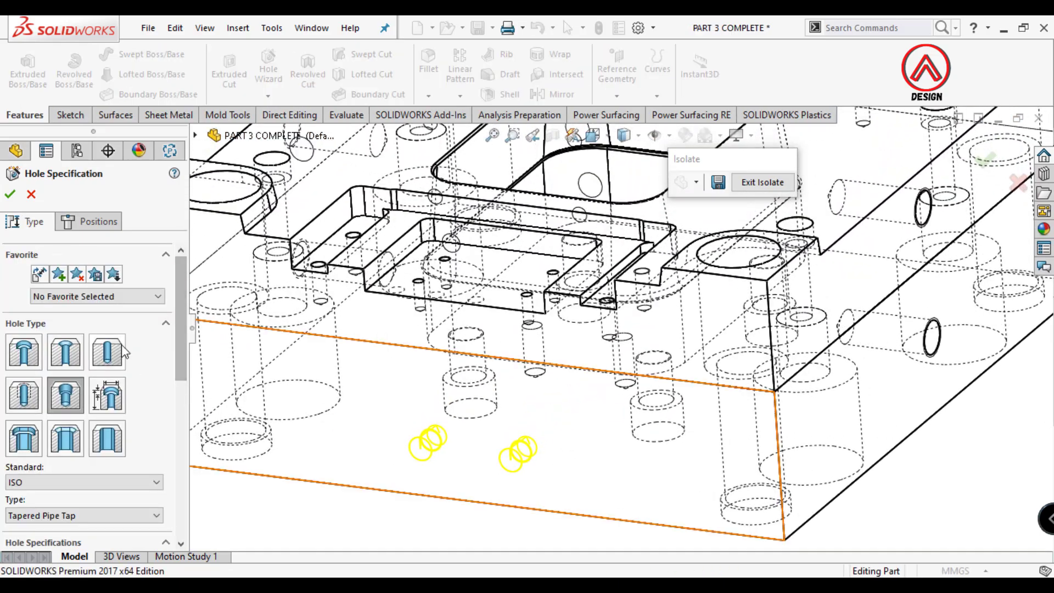
drag(178, 374, 101, 473)
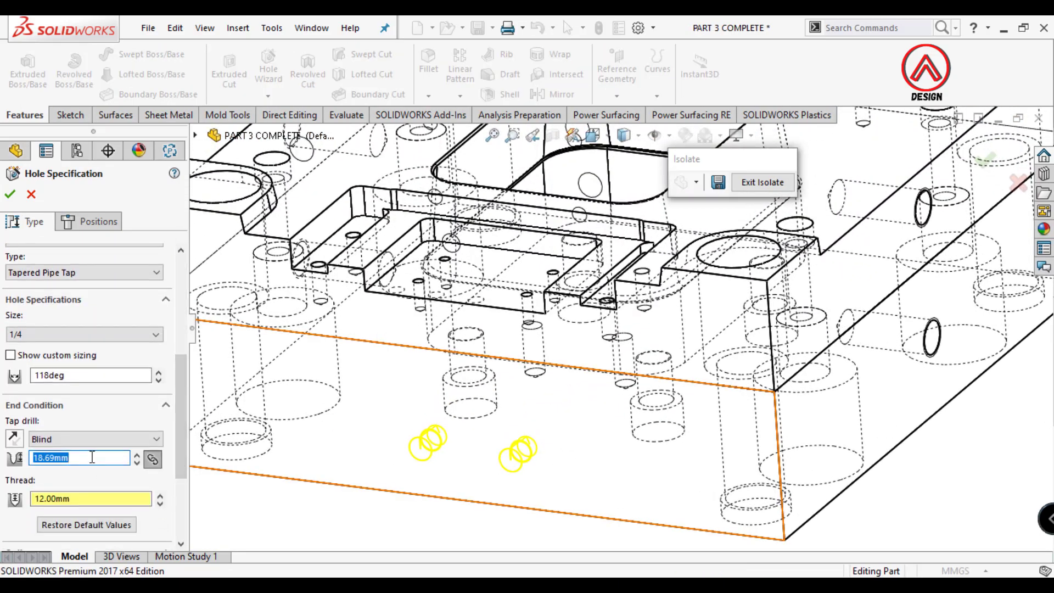
middle_drag(585, 432, 546, 420)
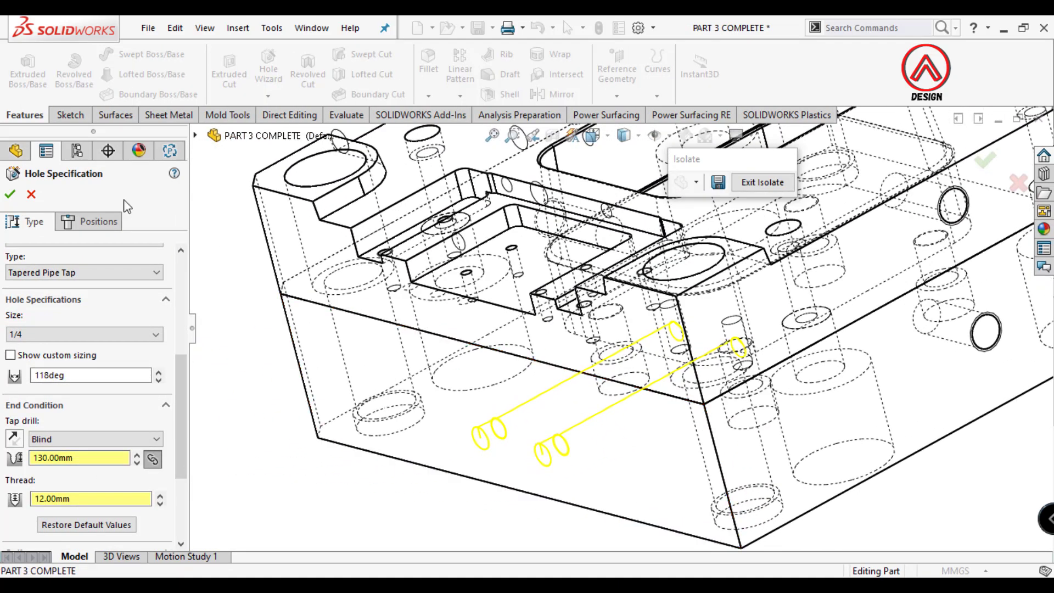
mouse_move(286, 402)
middle_down()
mouse_move(470, 480)
mouse_move(560, 466)
mouse_move(549, 417)
middle_up()
Switch the display to Shaded With Edges and view the whole mold plate
scroll(549, 385, down, 5)
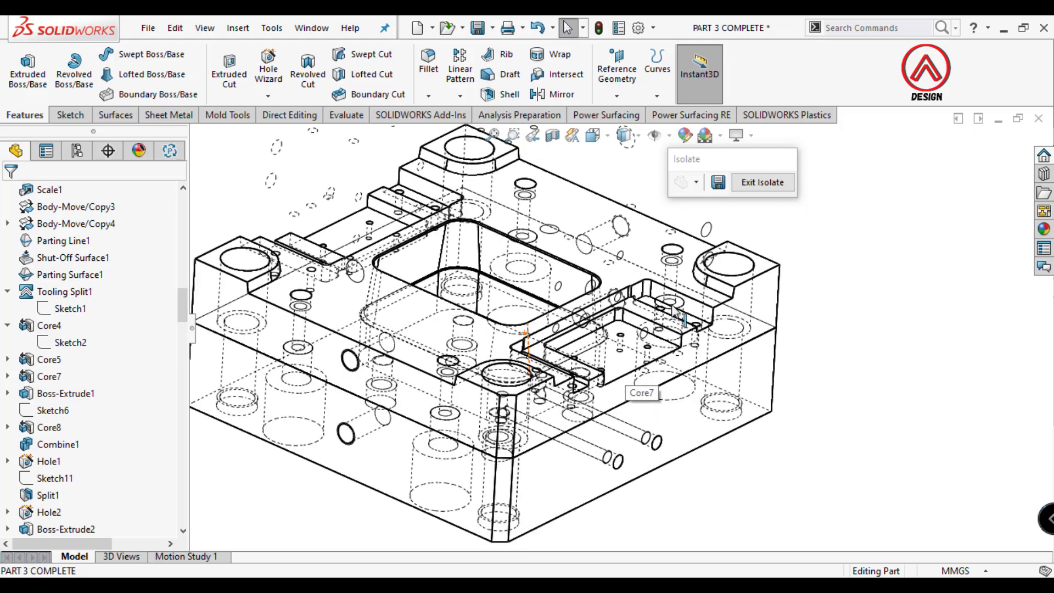
scroll(549, 384, down, 5)
click(638, 135)
click(624, 159)
scroll(494, 341, up, 5)
mouse_move(494, 340)
middle_down()
mouse_move(483, 351)
mouse_move(490, 361)
mouse_move(562, 362)
mouse_move(521, 382)
middle_up()
Chamfer four hole edges on the core plate at 2 mm by 45°
click(459, 132)
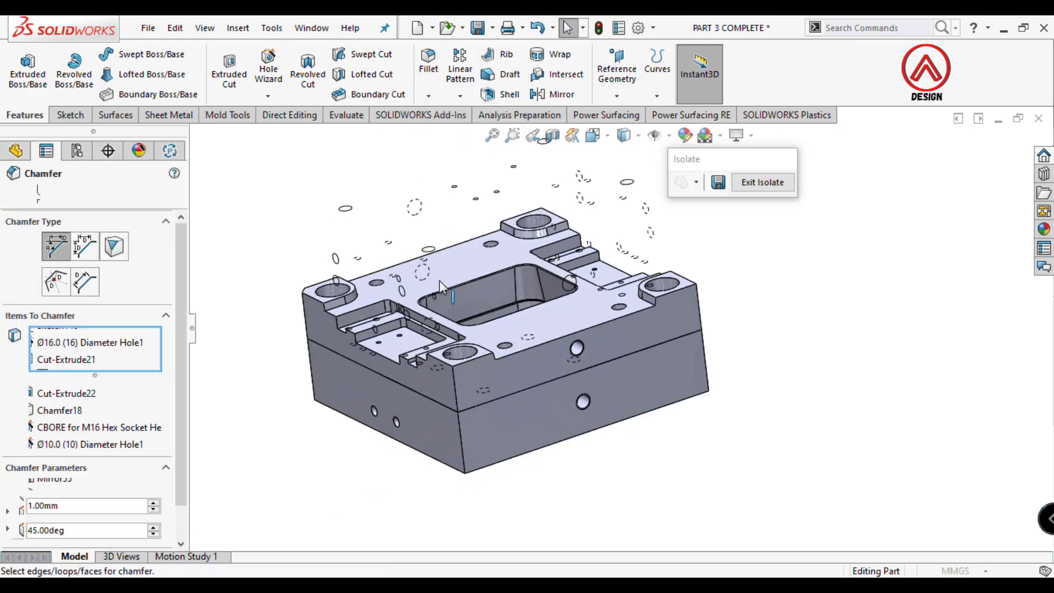
click(529, 230)
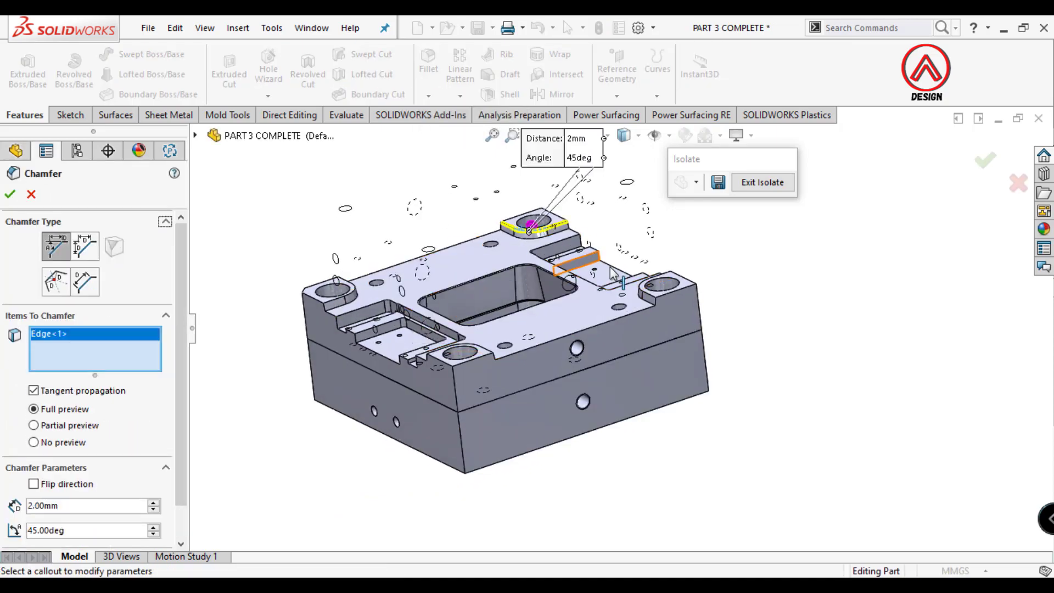
click(641, 294)
middle_drag(641, 295, 301, 431)
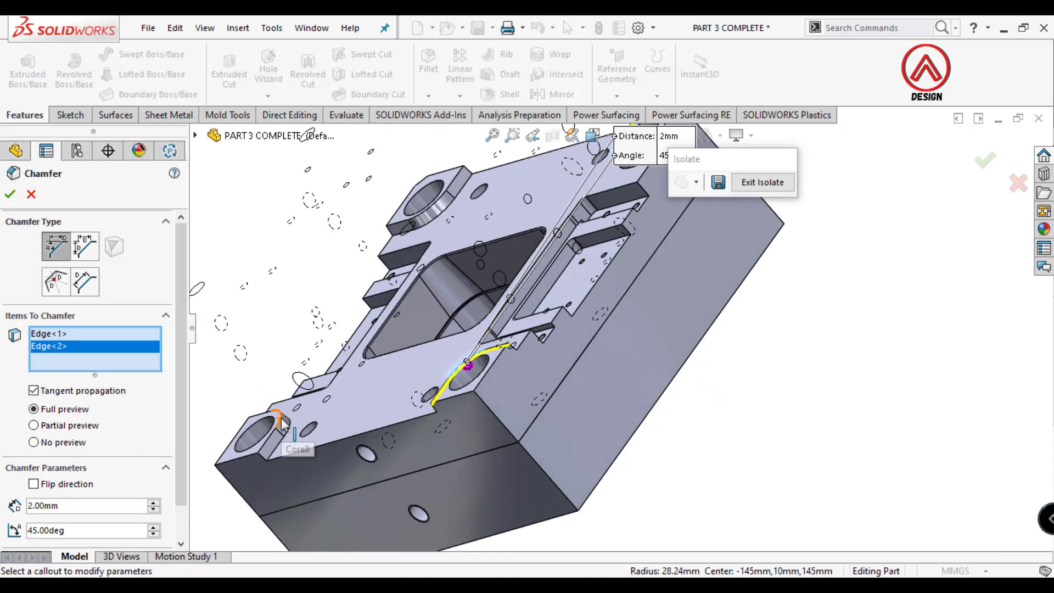
click(281, 423)
click(427, 218)
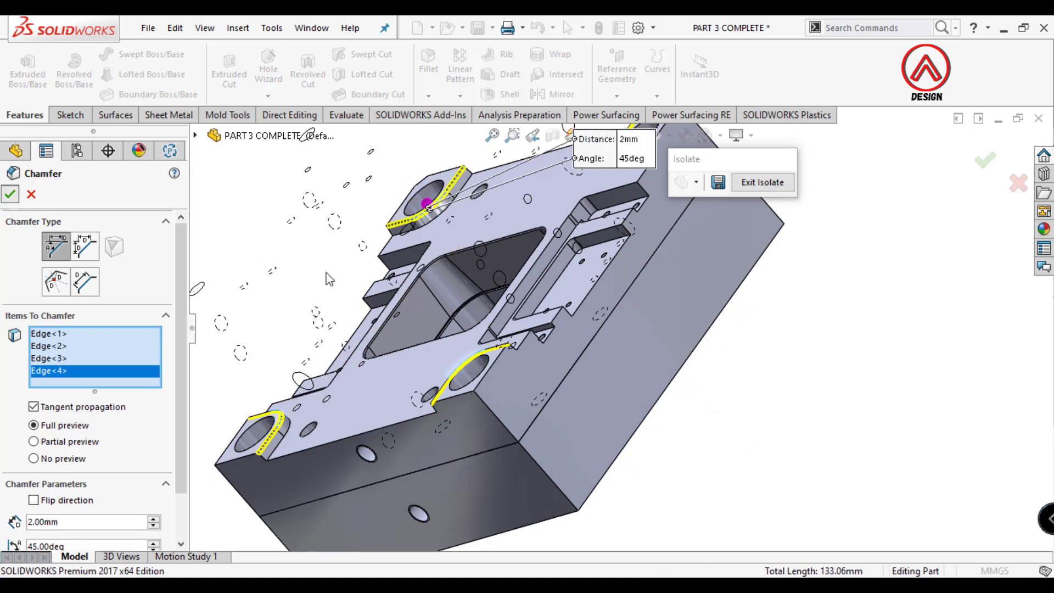
key(Return)
middle_drag(479, 301, 549, 307)
scroll(587, 314, down, 5)
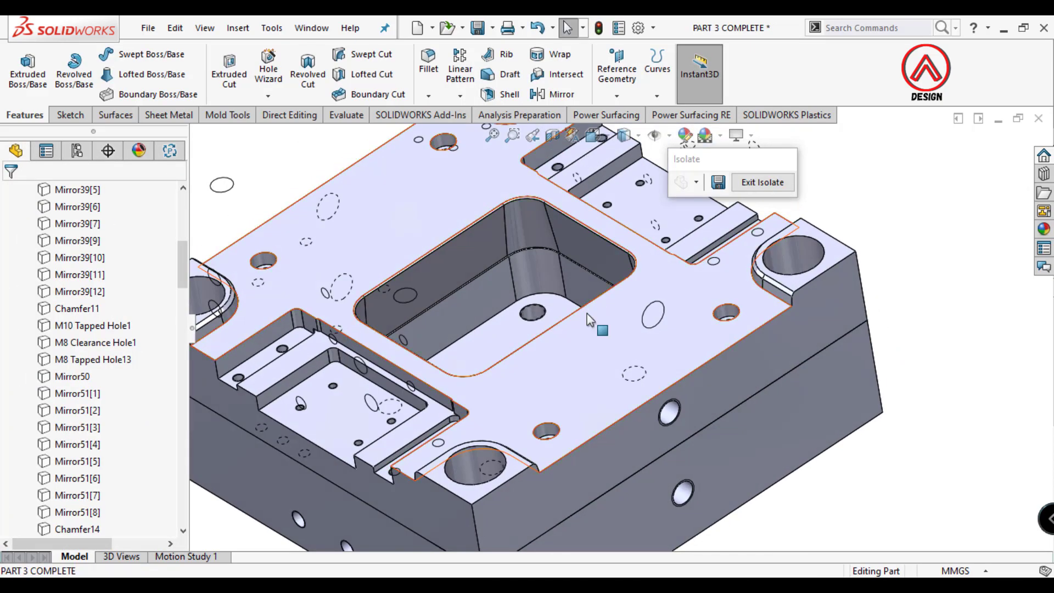
scroll(549, 322, up, 5)
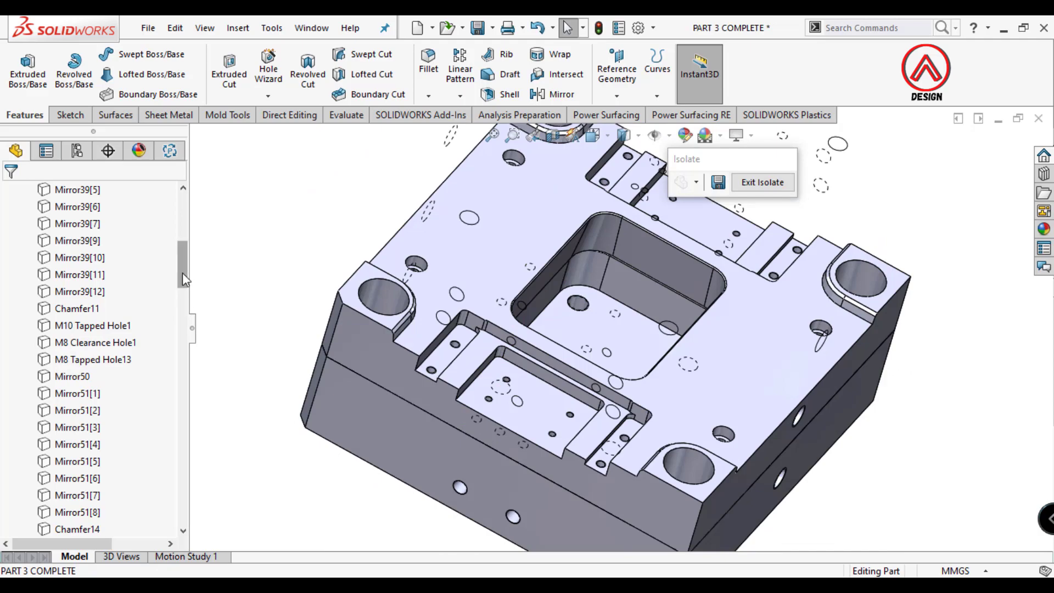
drag(182, 279, 183, 332)
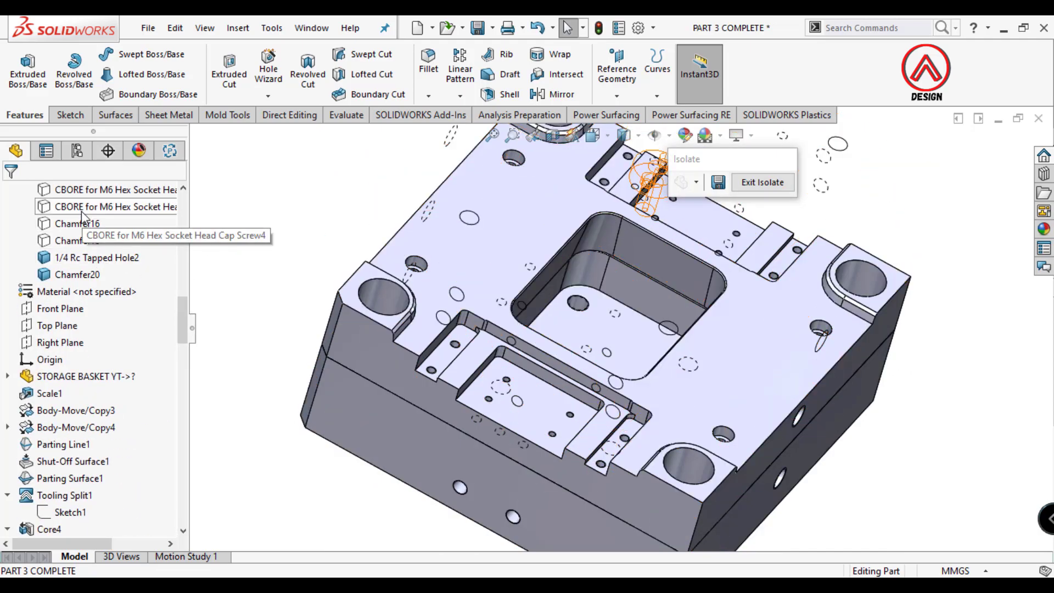
key(f)
scroll(91, 285, up, 2)
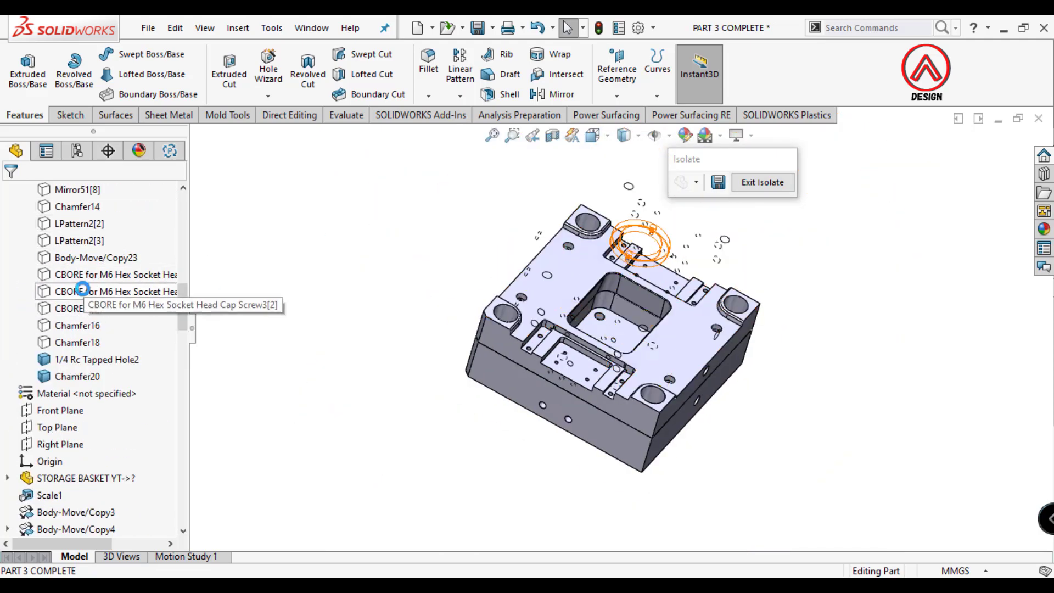
scroll(131, 289, down, 1)
scroll(173, 297, up, 2)
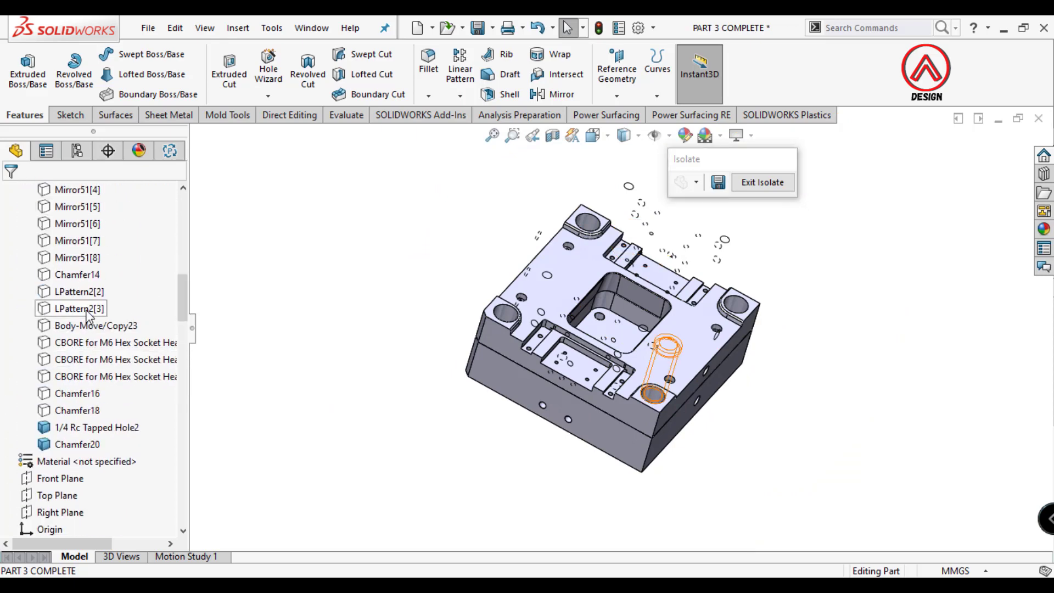
scroll(110, 302, up, 2)
scroll(79, 303, up, 3)
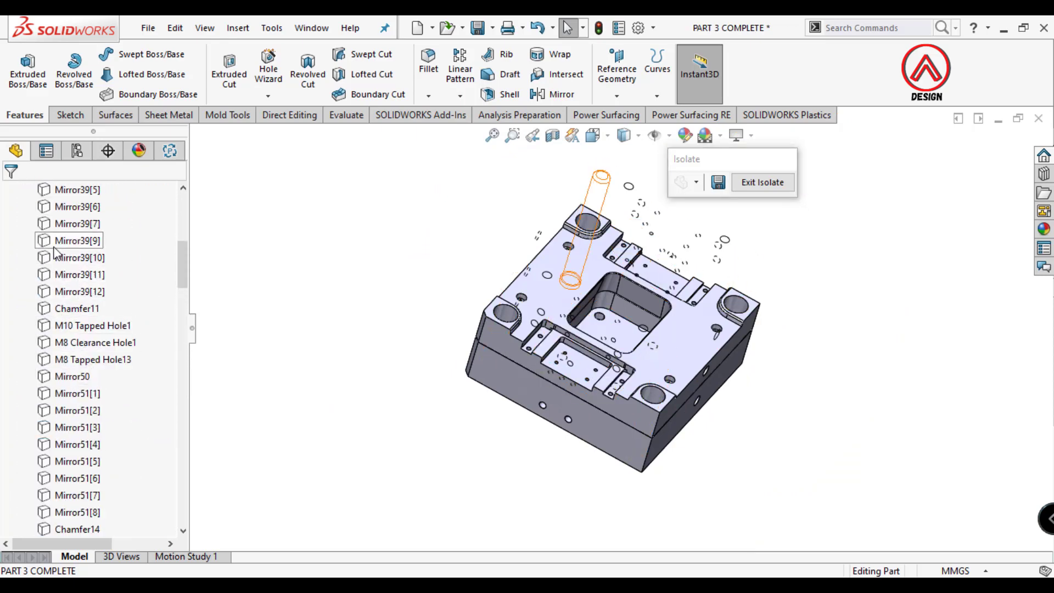
scroll(82, 324, up, 3)
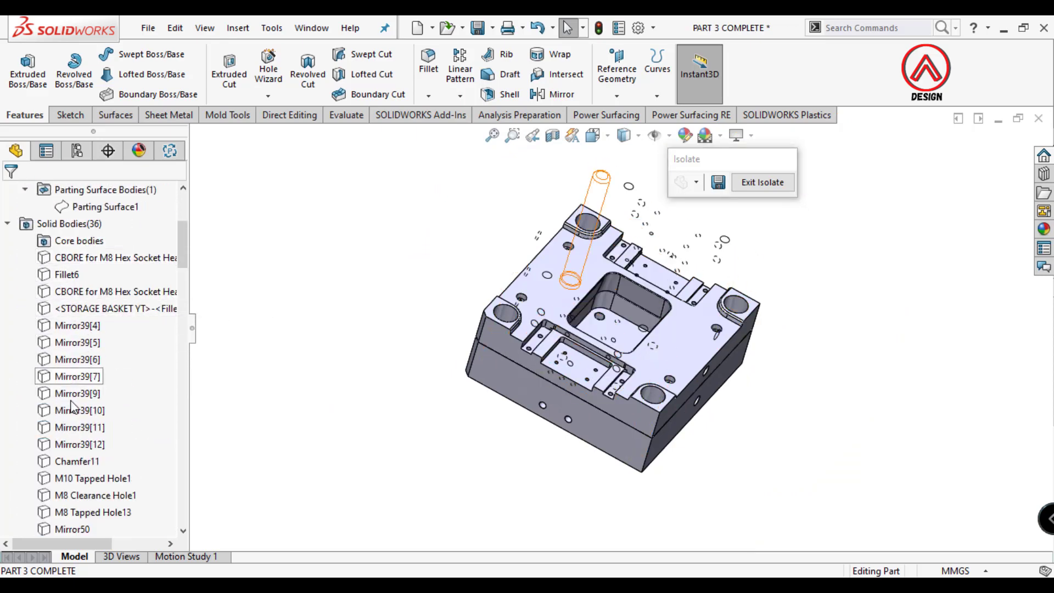
scroll(72, 409, down, 9)
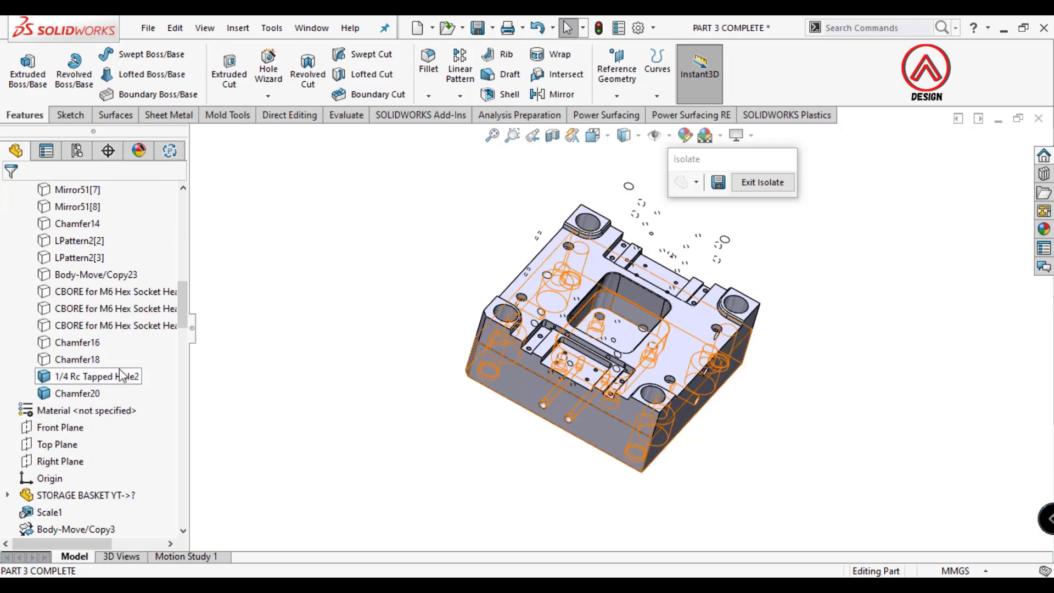
click(76, 342)
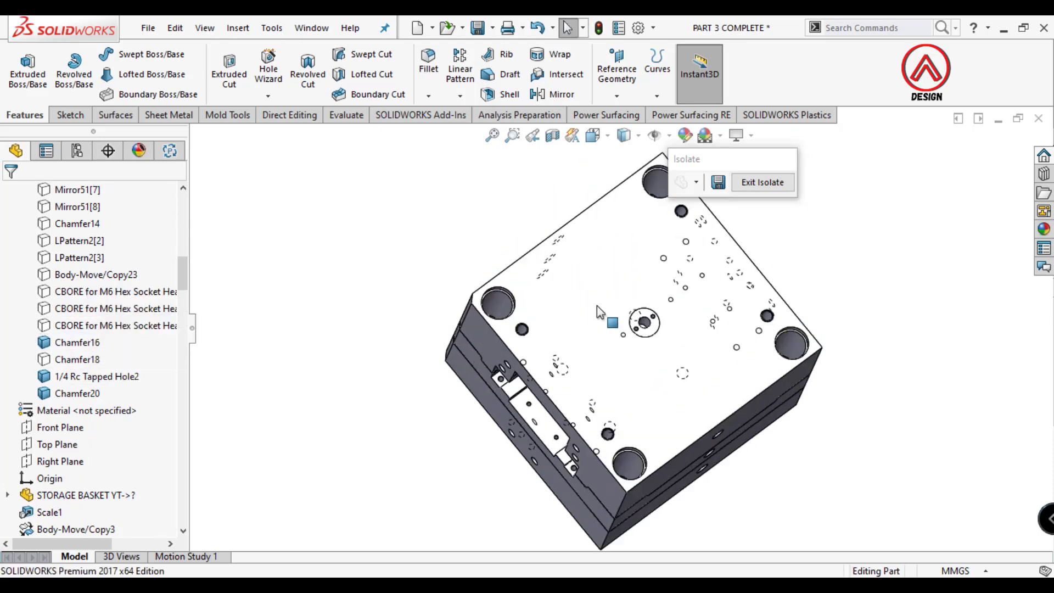
scroll(486, 375, down, 5)
click(456, 373)
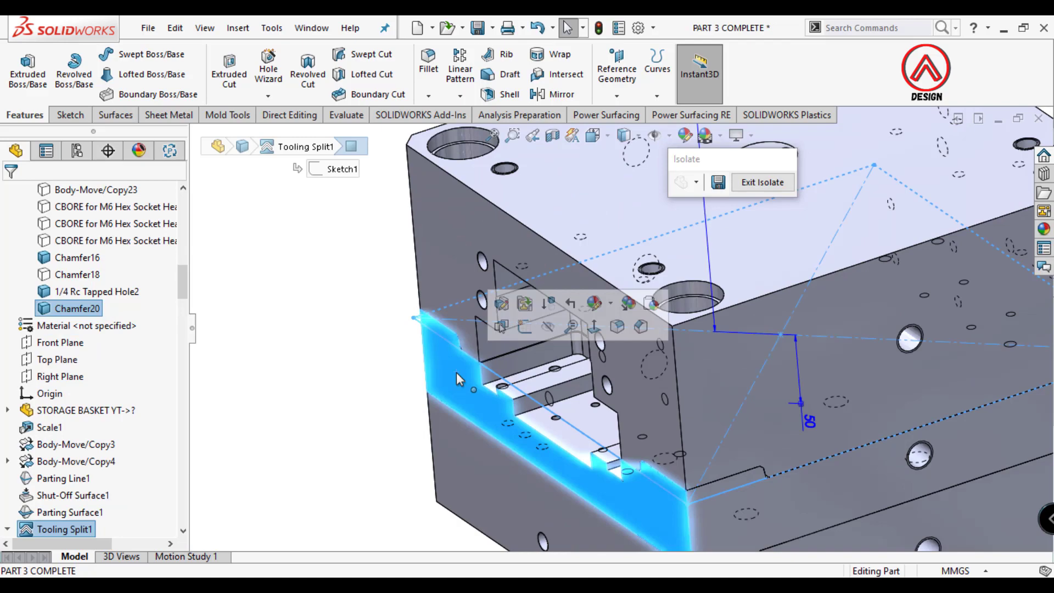
Hide the core body and view the lower plate's bottom face straight on
click(547, 328)
middle_drag(548, 329, 732, 367)
click(732, 367)
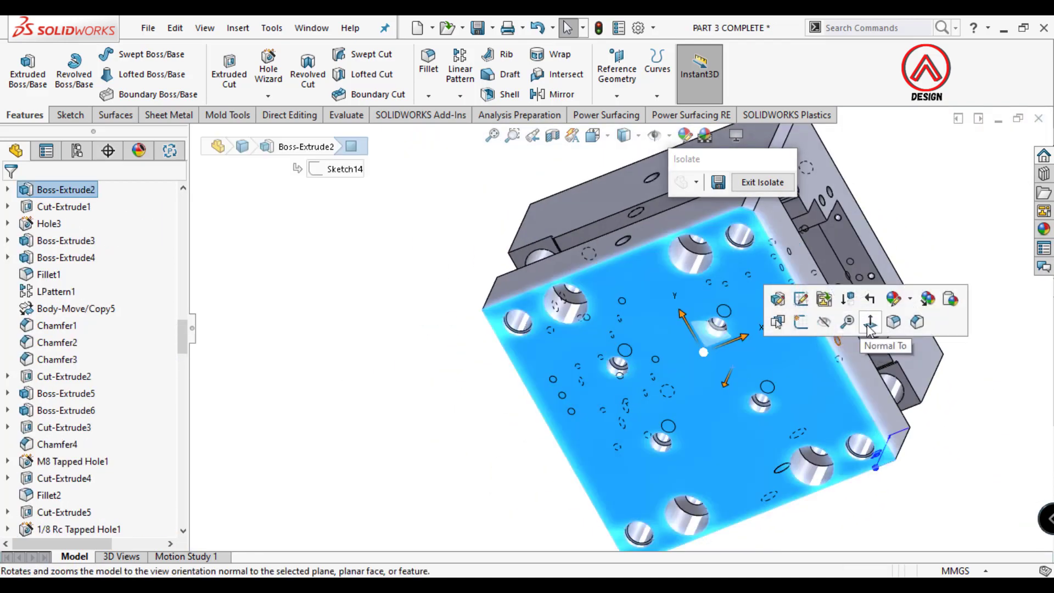
click(869, 323)
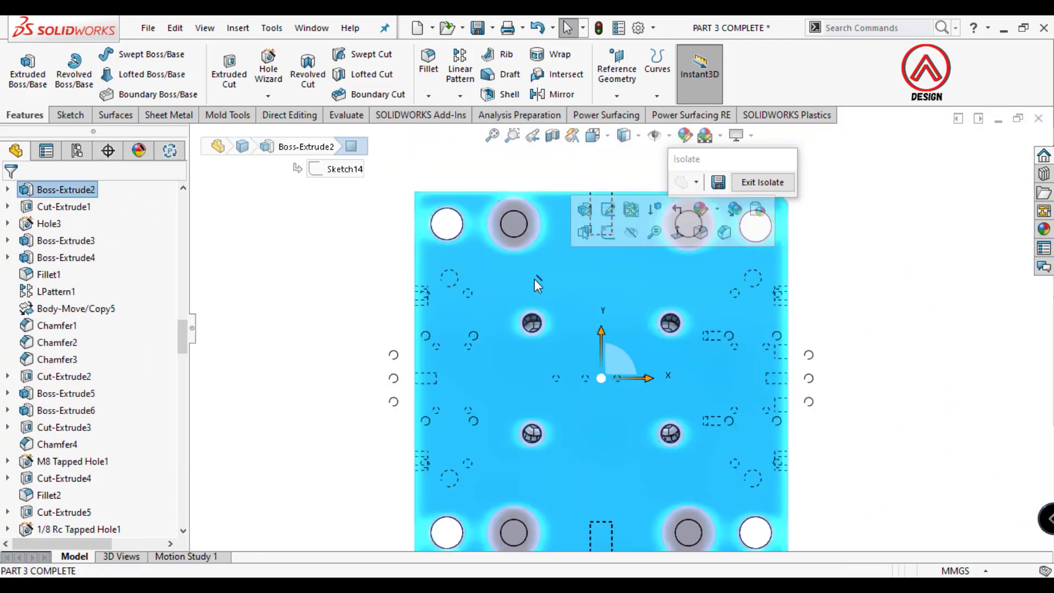
Begin an M16 tapped hole on that face and move on to its positions
click(268, 68)
scroll(88, 387, down, 5)
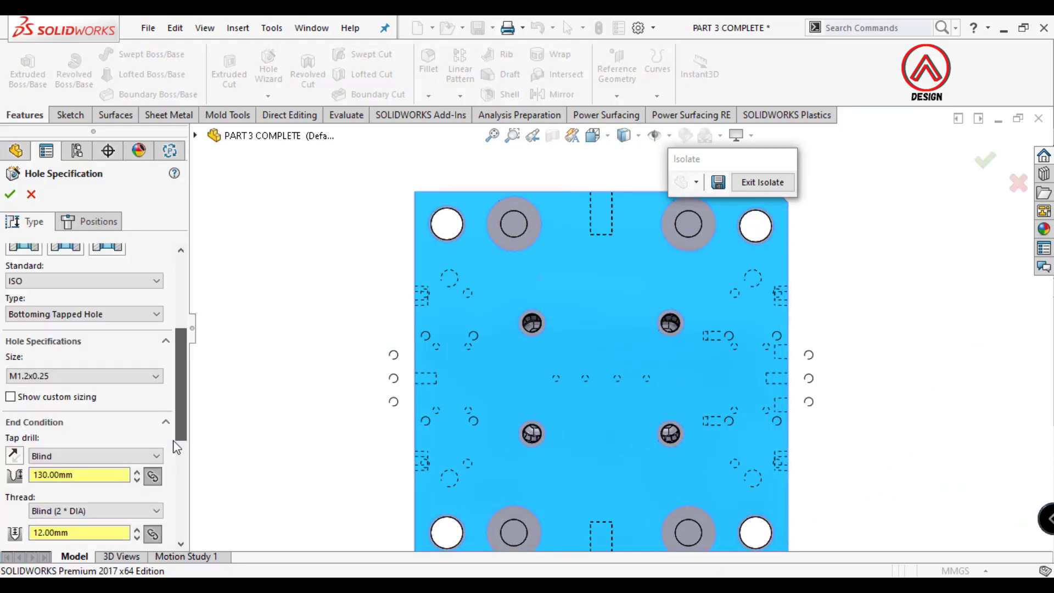
scroll(64, 307, down, 2)
click(64, 299)
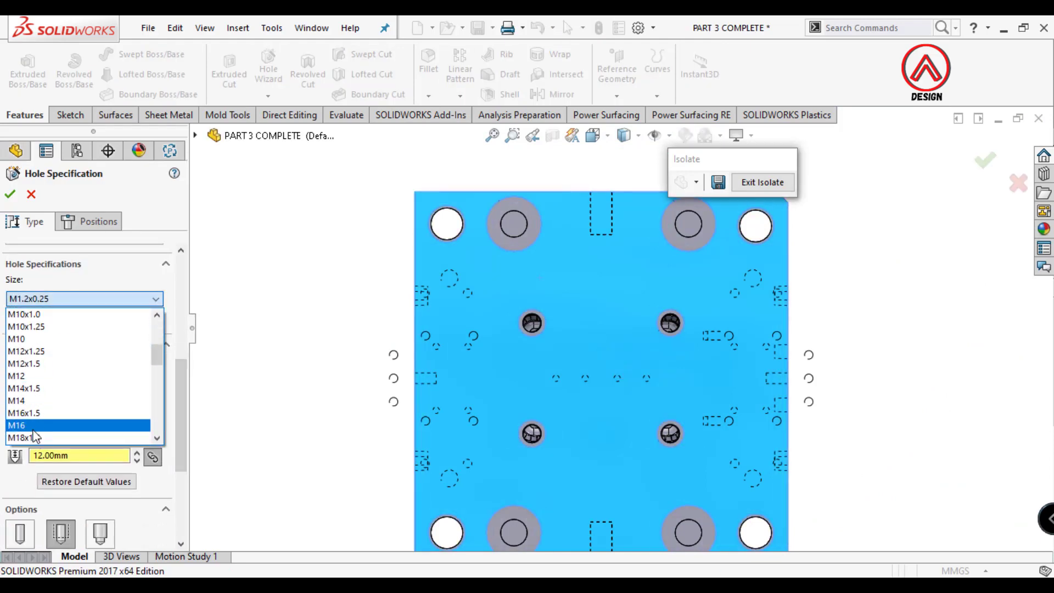
click(33, 424)
scroll(165, 456, down, 3)
scroll(138, 385, up, 4)
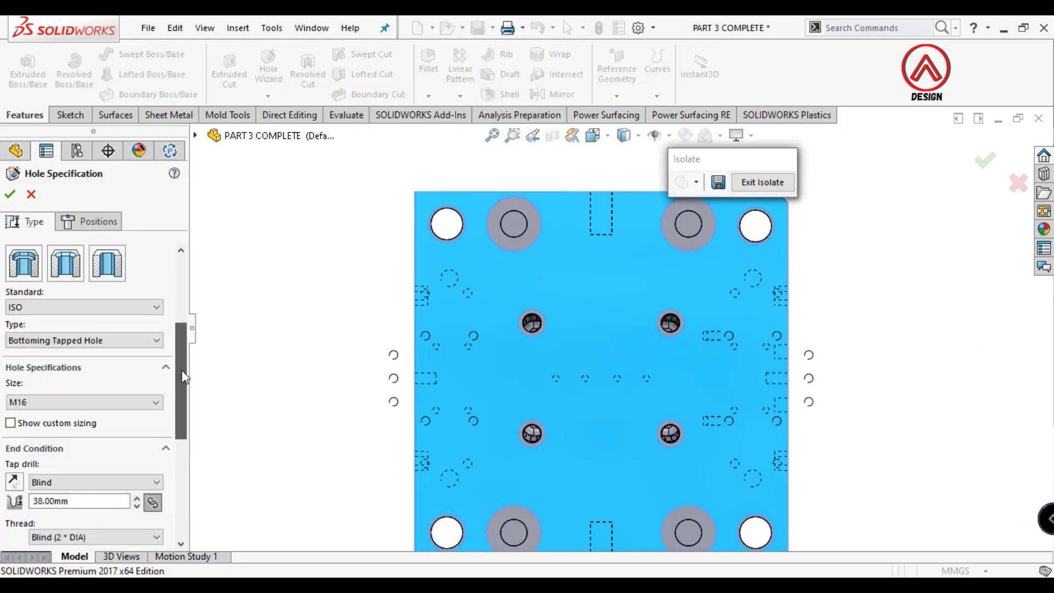
scroll(98, 264, up, 4)
click(97, 225)
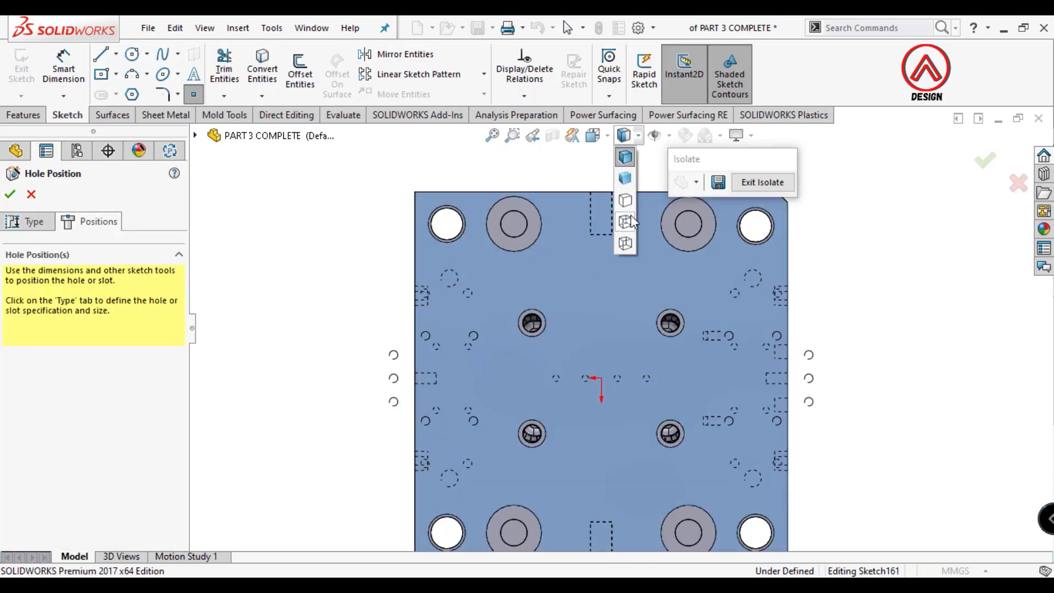
Show hidden lines visible and tilt the view to a 3-D angle
click(626, 222)
scroll(492, 289, down, 5)
scroll(515, 279, up, 5)
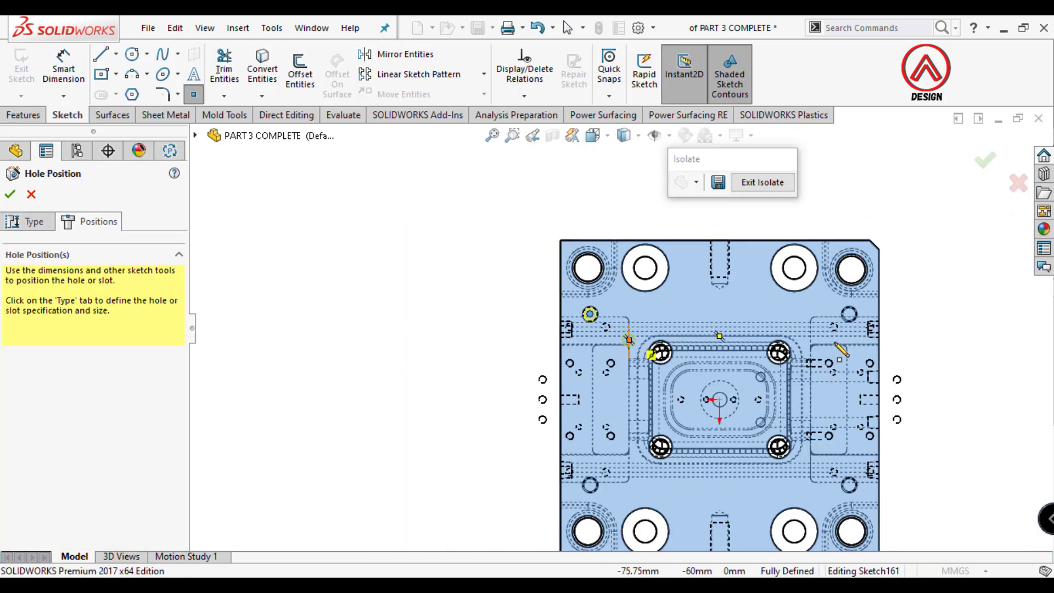
scroll(798, 289, down, 5)
scroll(515, 464, down, 5)
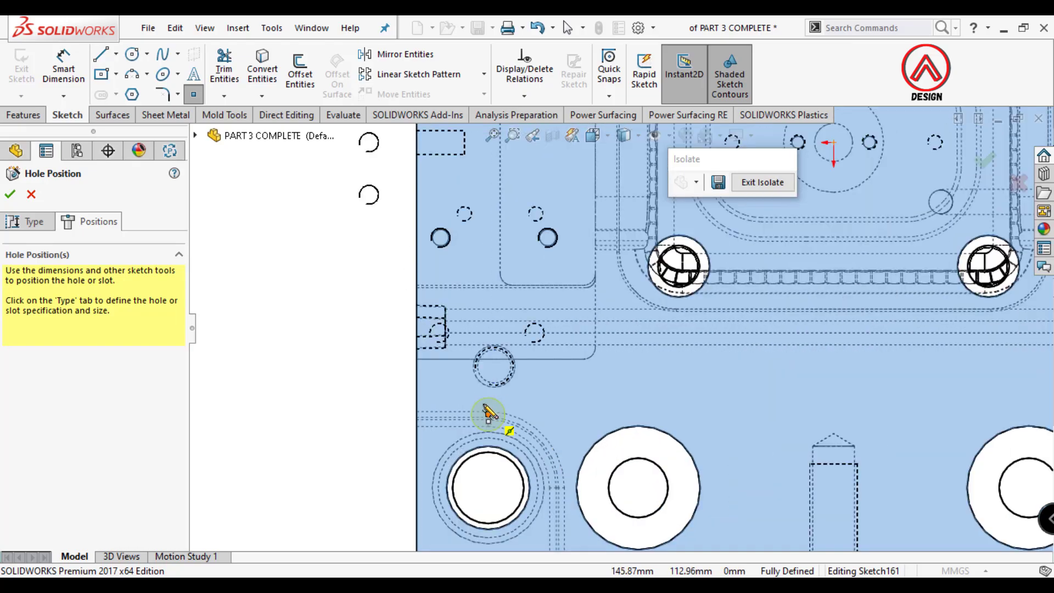
scroll(835, 354, up, 5)
scroll(923, 355, down, 5)
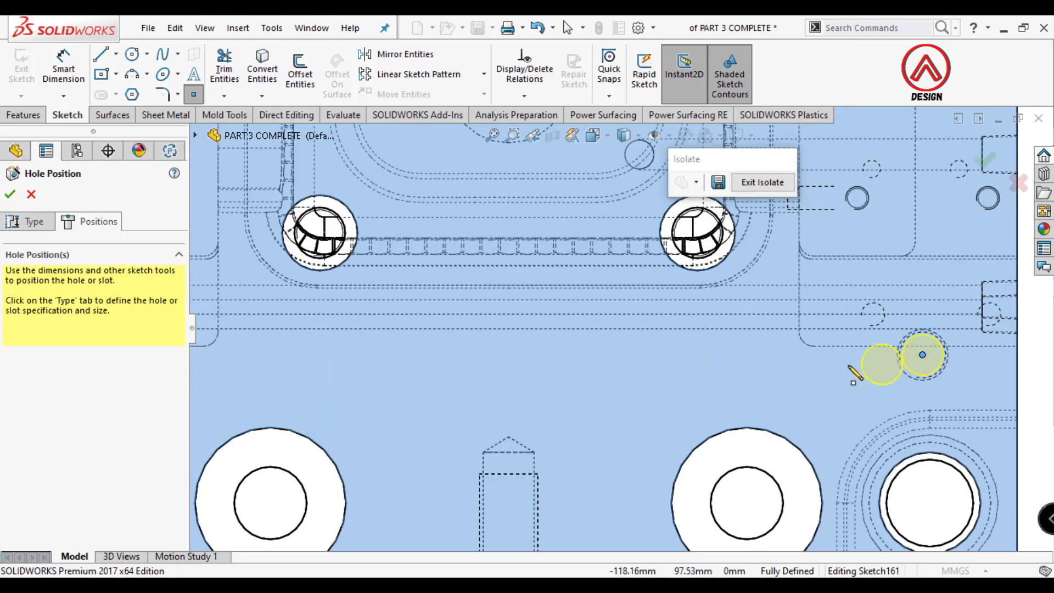
scroll(854, 375, up, 5)
middle_drag(482, 348, 378, 429)
Cancel the M16 hole placement and exit isolation to show the whole mold
key(Return)
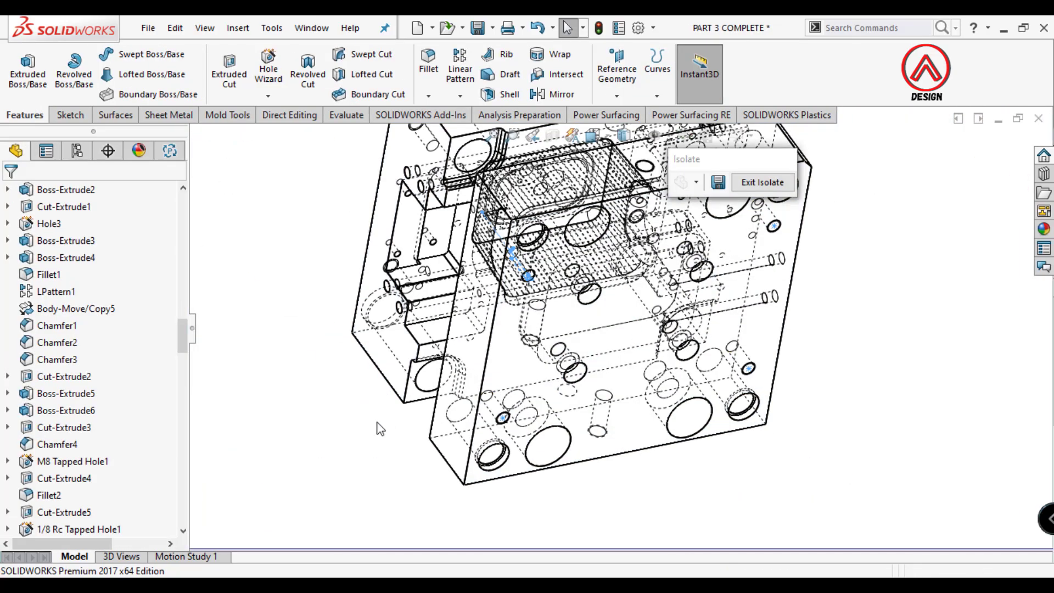
middle_drag(659, 385, 796, 225)
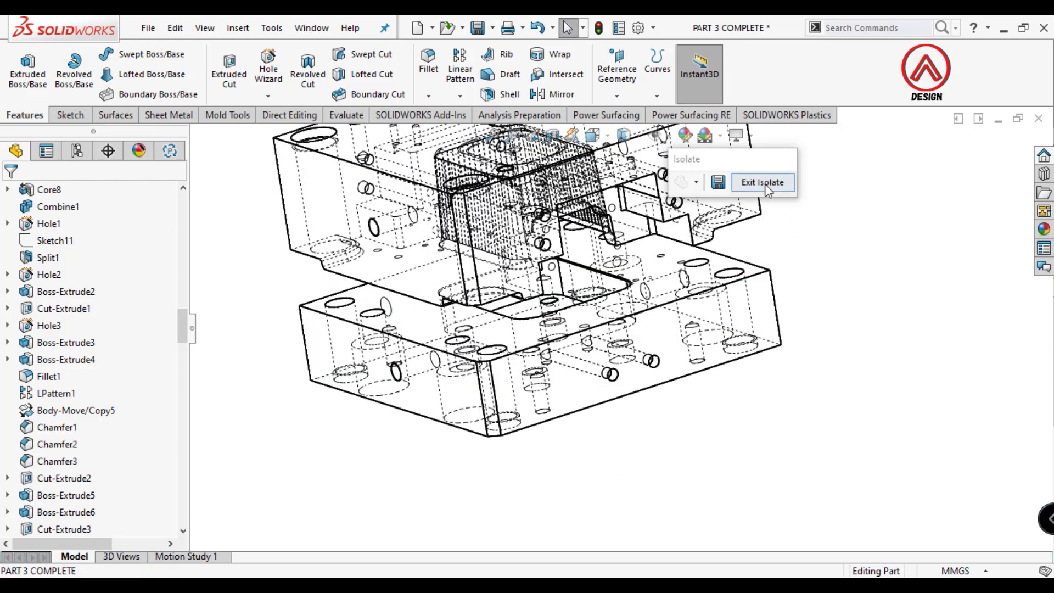
click(762, 182)
middle_drag(765, 184, 679, 278)
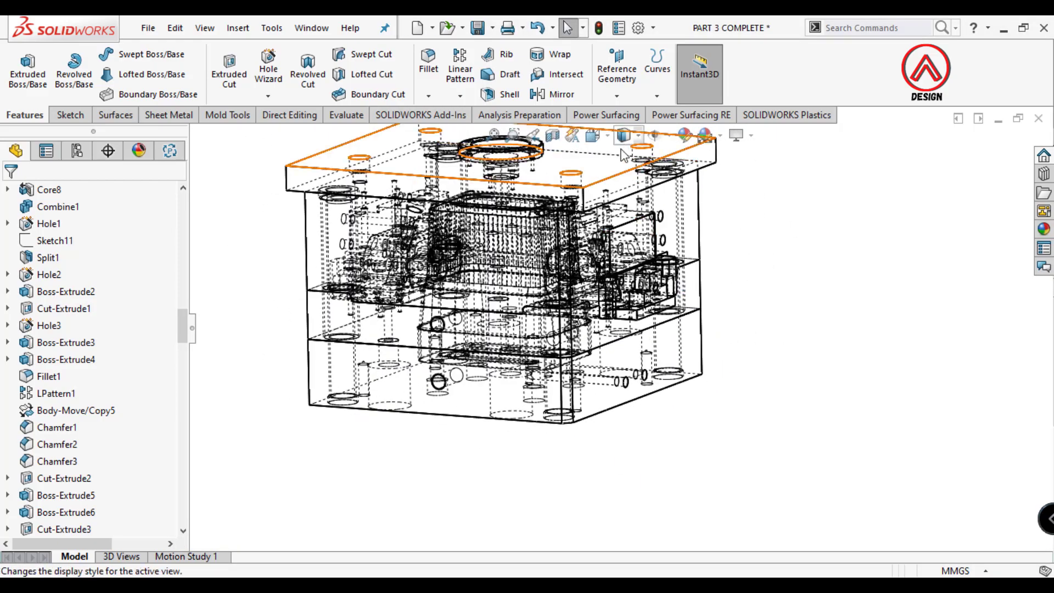
mouse_move(623, 154)
middle_down()
mouse_move(665, 345)
mouse_move(595, 433)
middle_up()
Select the bottom plate's underside face and view it straight on
click(344, 114)
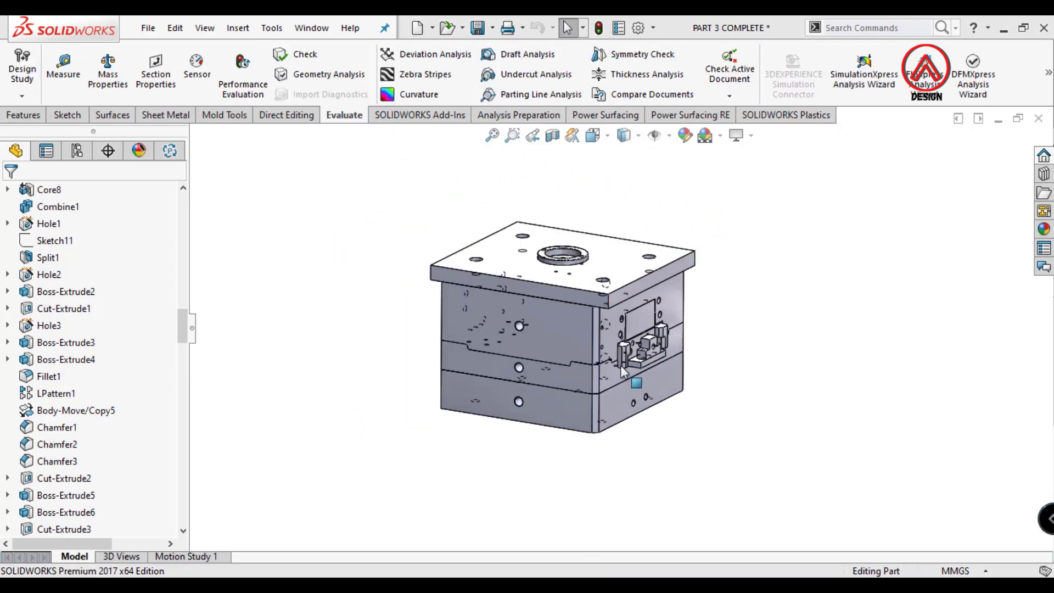
mouse_move(621, 364)
middle_down()
mouse_move(601, 277)
mouse_move(565, 371)
middle_up()
click(565, 371)
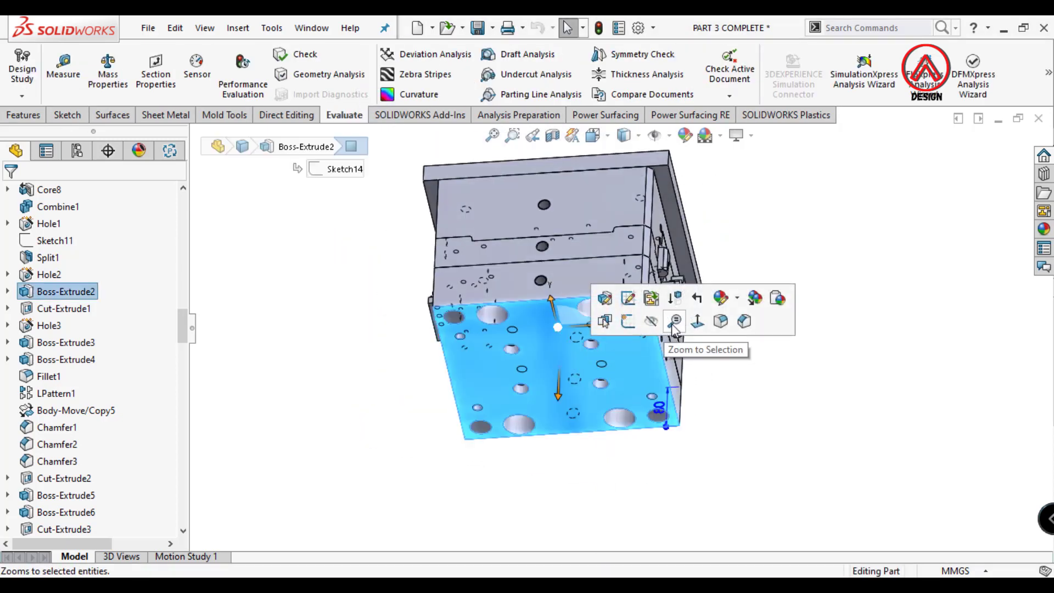
click(697, 321)
Start a sketch on the bottom face and draw a vertical centerline up from the origin
click(67, 114)
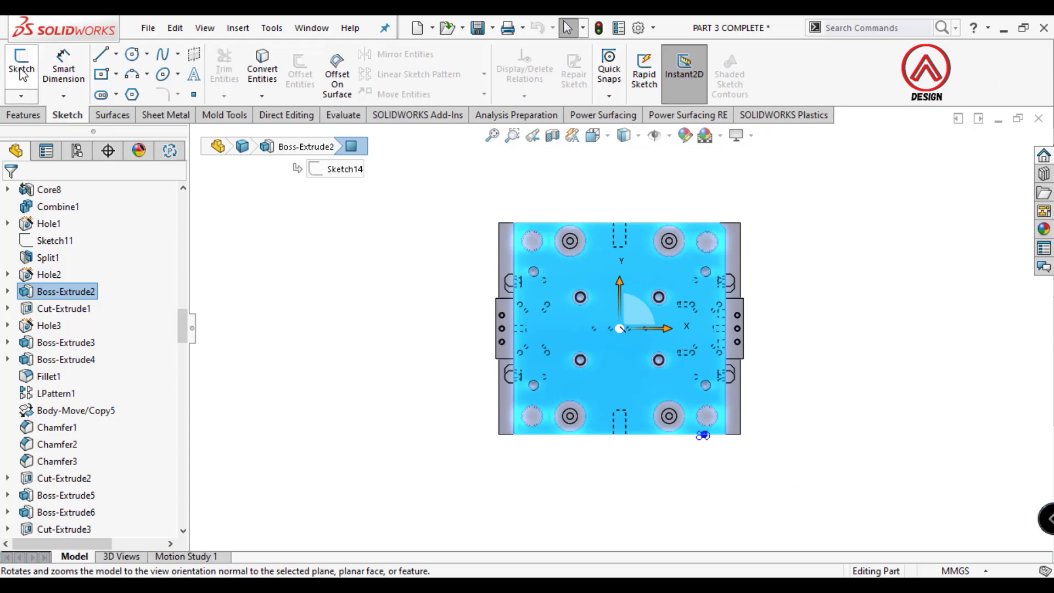
click(22, 65)
click(116, 54)
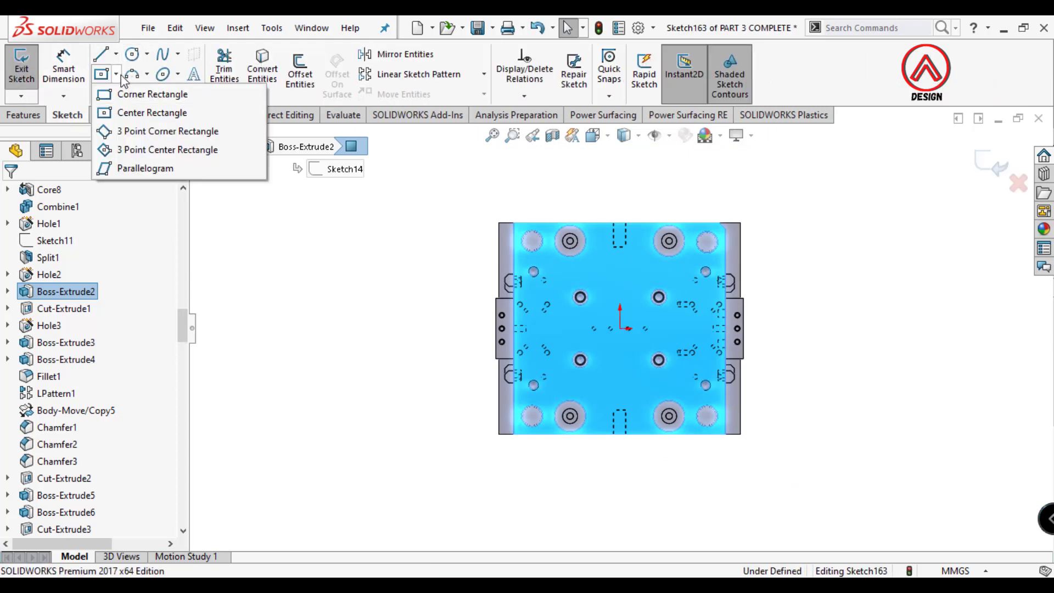
click(124, 95)
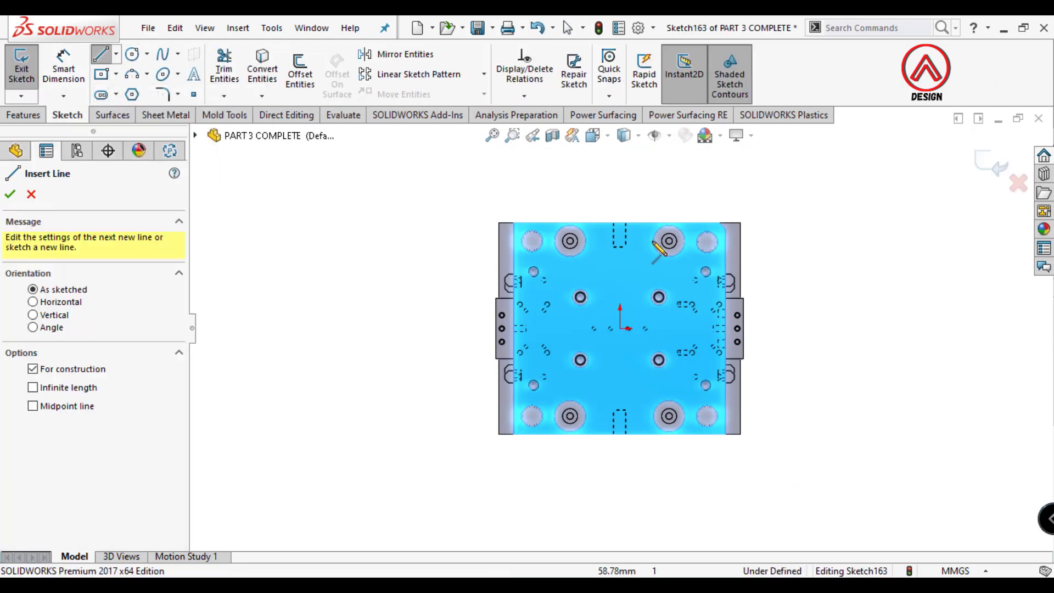
click(626, 222)
click(625, 135)
click(625, 157)
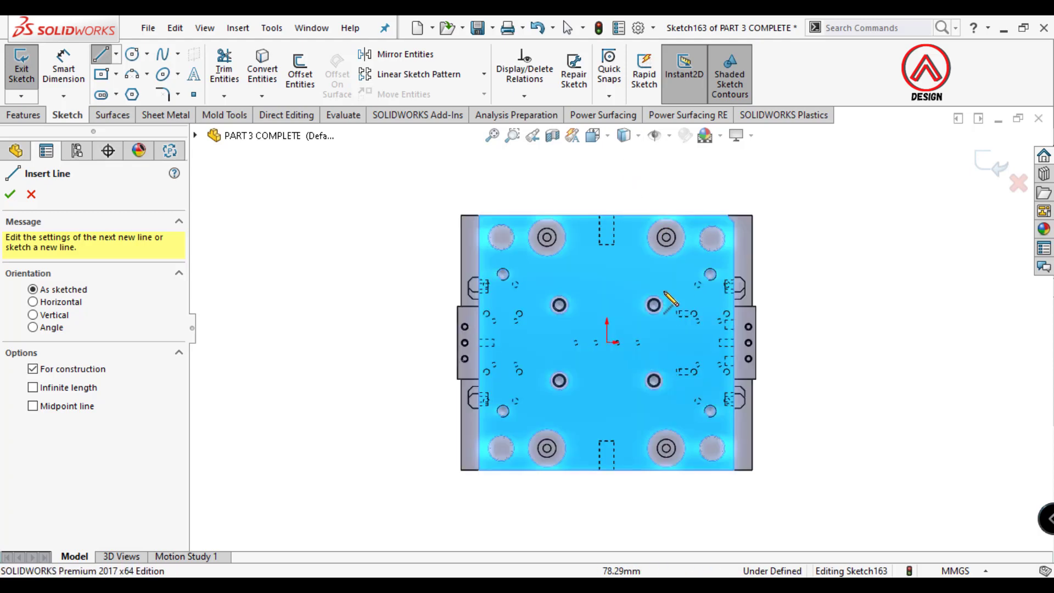
scroll(545, 383, down, 5)
click(545, 383)
click(545, 289)
key(Escape)
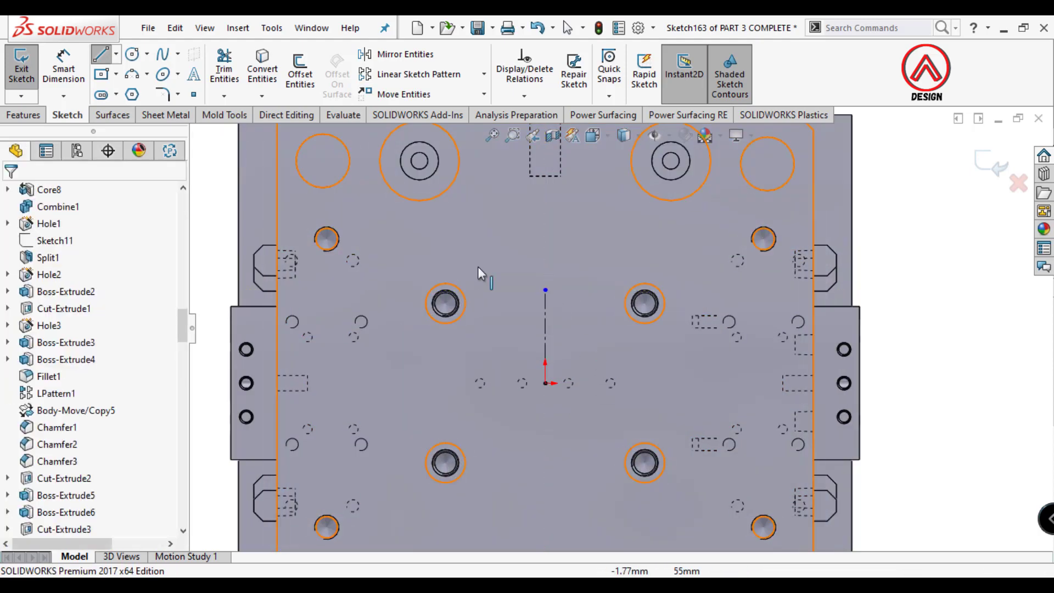
Draw a corner rectangle along the plate's left edge and dimension its width to 63 mm
click(102, 74)
key(z)
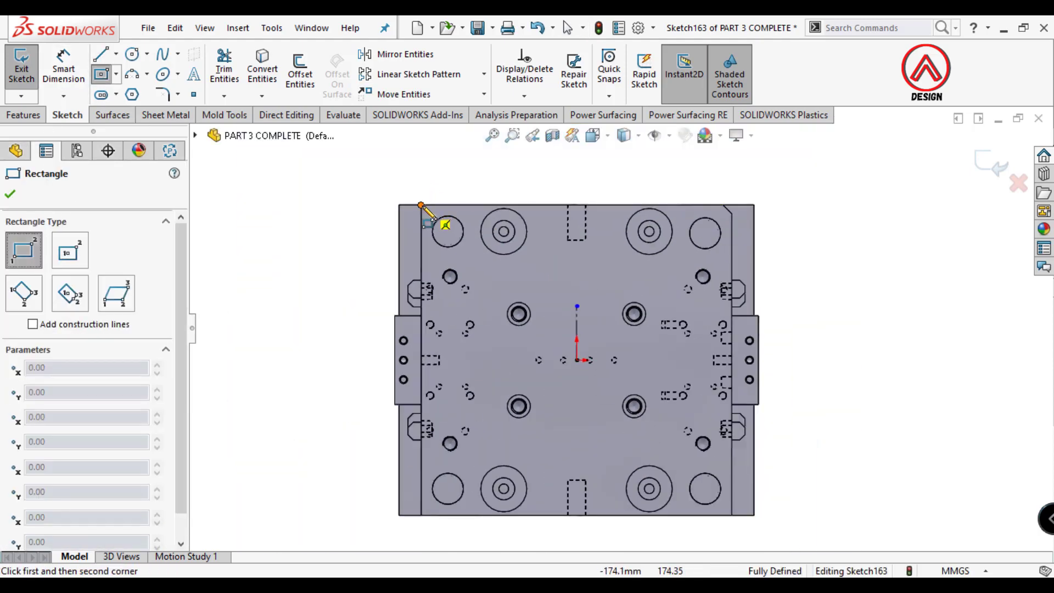
click(421, 205)
click(467, 515)
key(d)
click(443, 205)
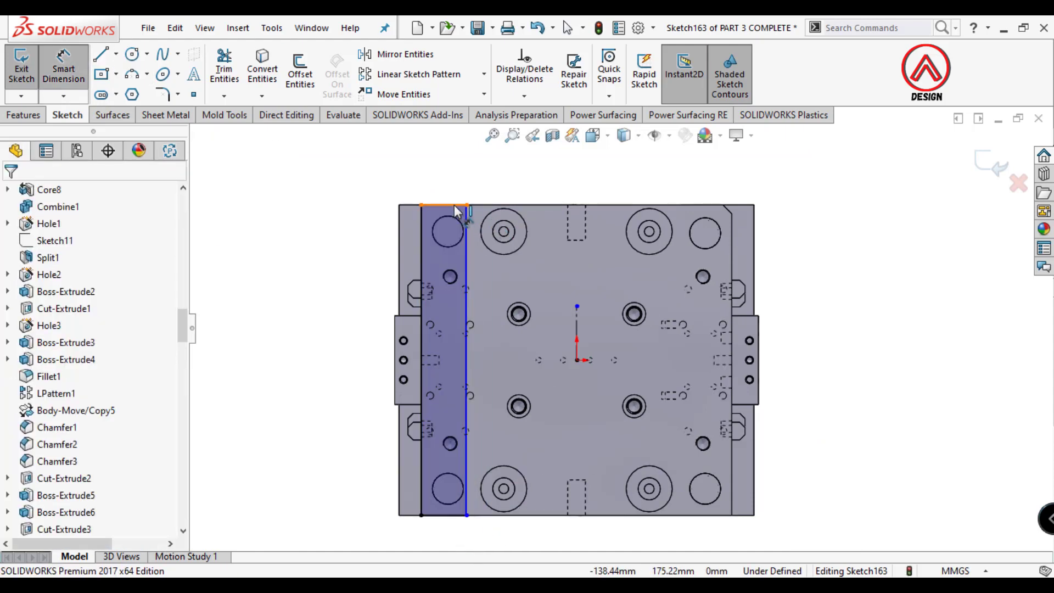
click(463, 189)
text(63)
key(Return)
click(403, 54)
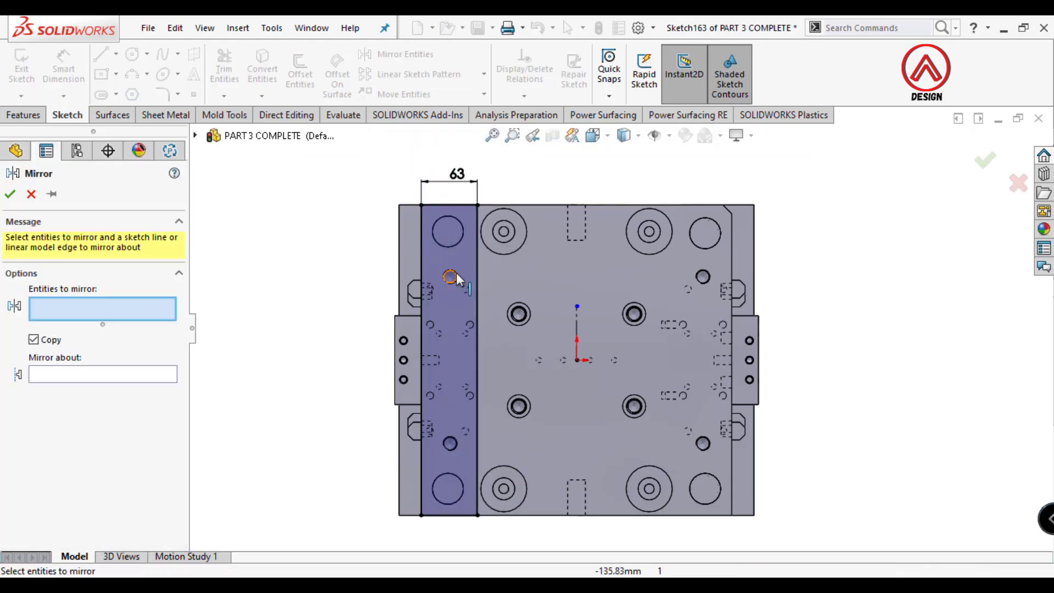
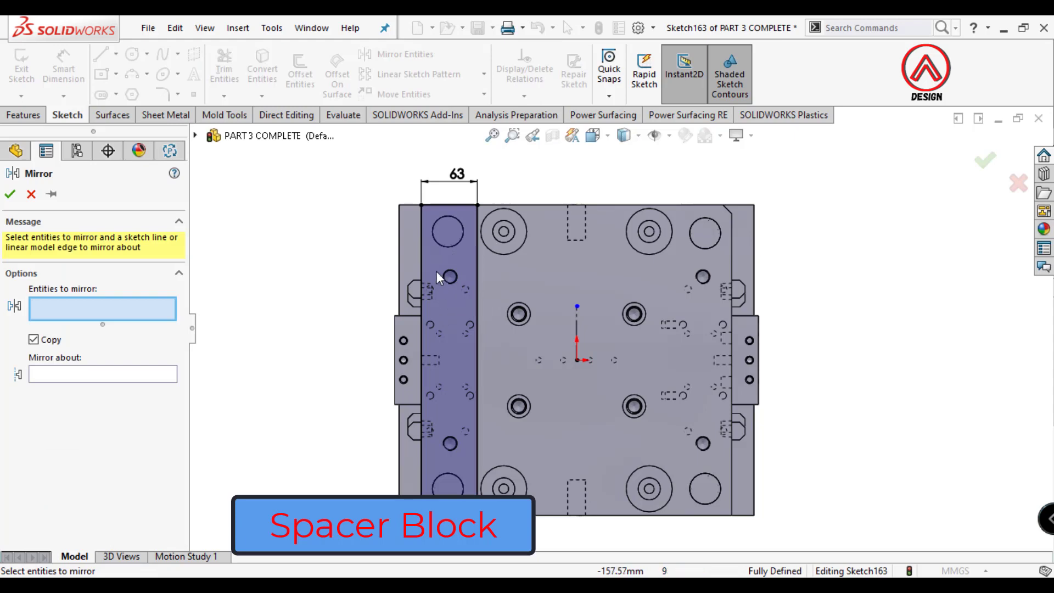
Mirror the 63 mm spacer-block rectangle (Line2–Line5) across centerline Line1
click(436, 275)
right_click(542, 344)
click(577, 329)
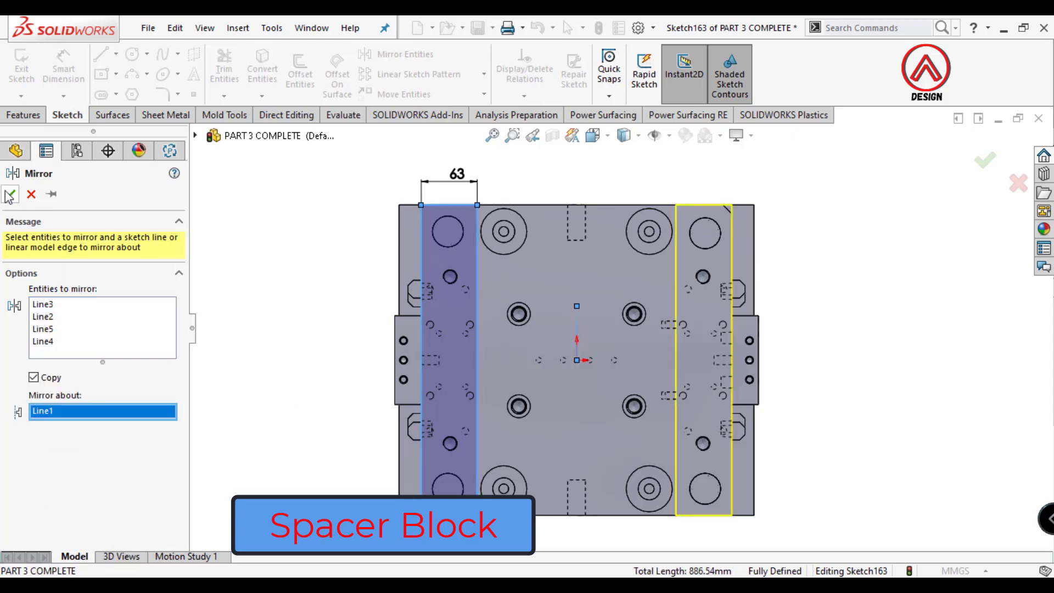
right_click(579, 330)
middle_drag(640, 277, 231, 274)
Extrude both spacer-block rectangles 160 mm into solid blocks
click(24, 115)
click(29, 83)
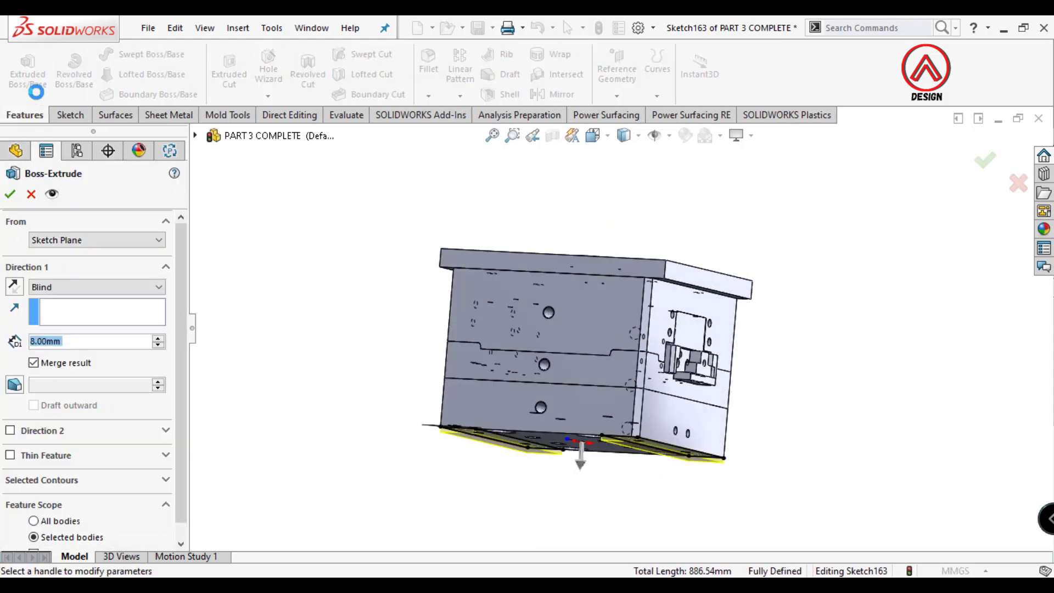
text(160)
key(Return)
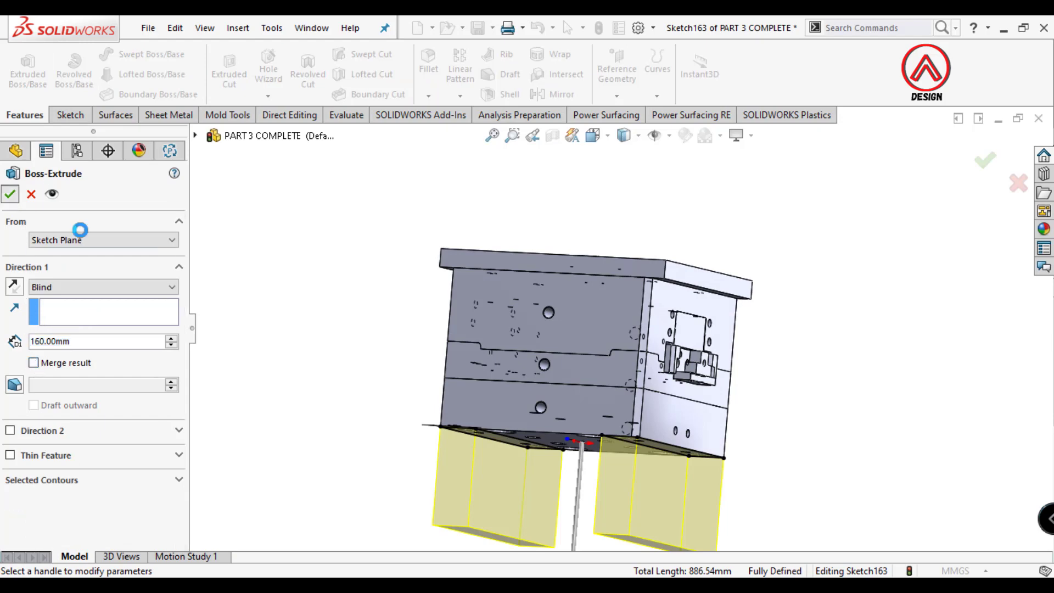
key(Return)
middle_drag(500, 384, 453, 441)
On a spacer block's bottom face, set up ISO M16 screw-clearance holes ending Up To Next
click(573, 353)
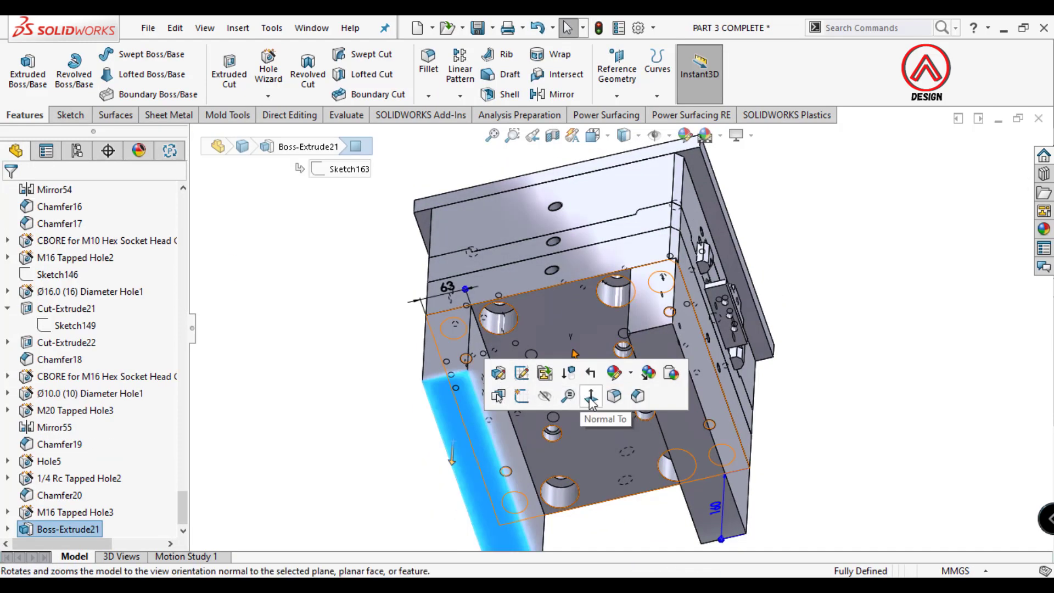
click(590, 397)
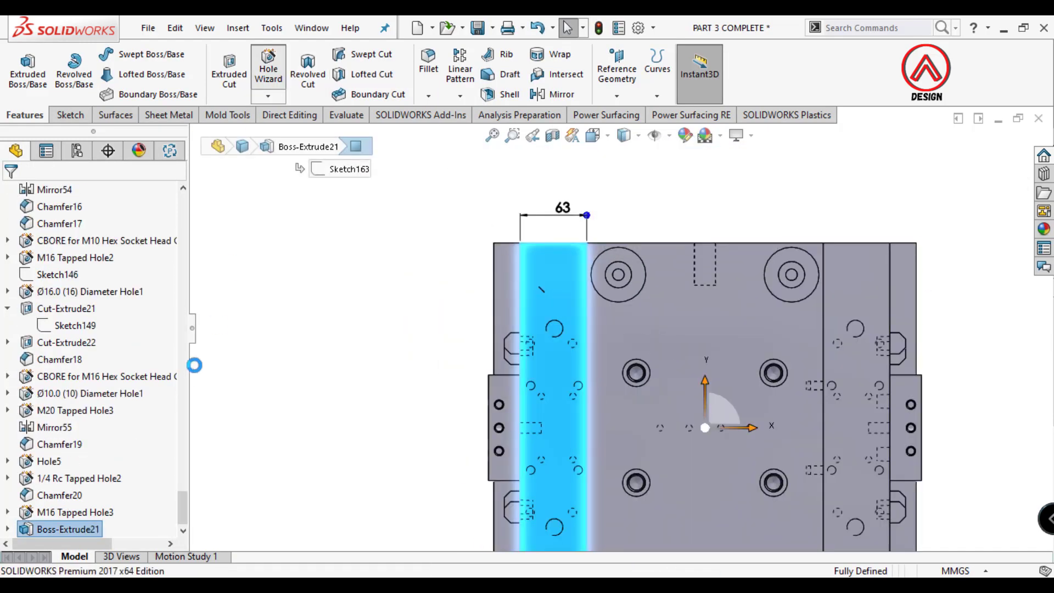
scroll(183, 379, down, 3)
click(99, 396)
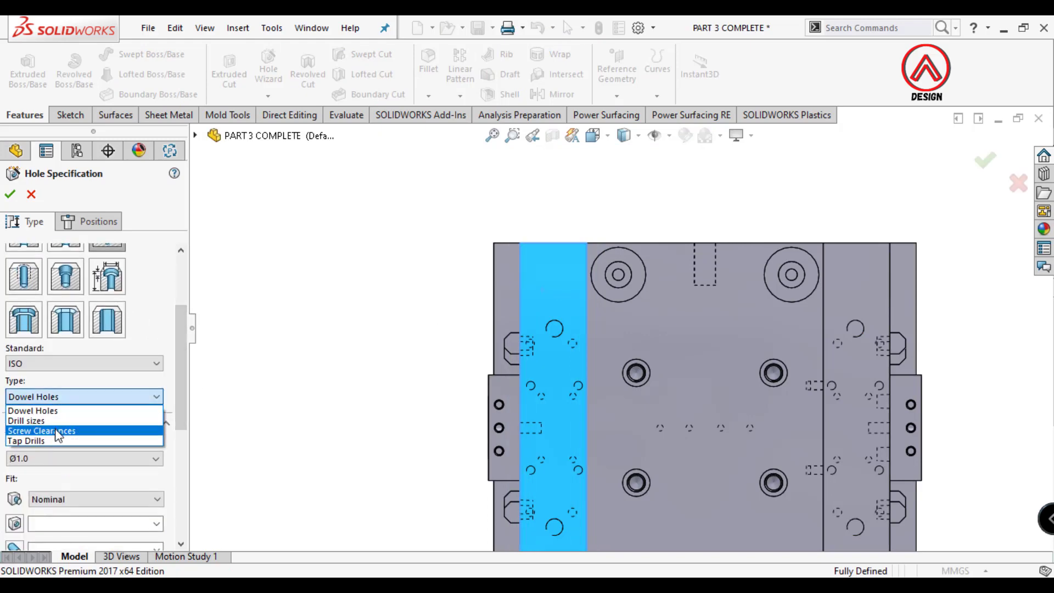
click(55, 431)
click(66, 458)
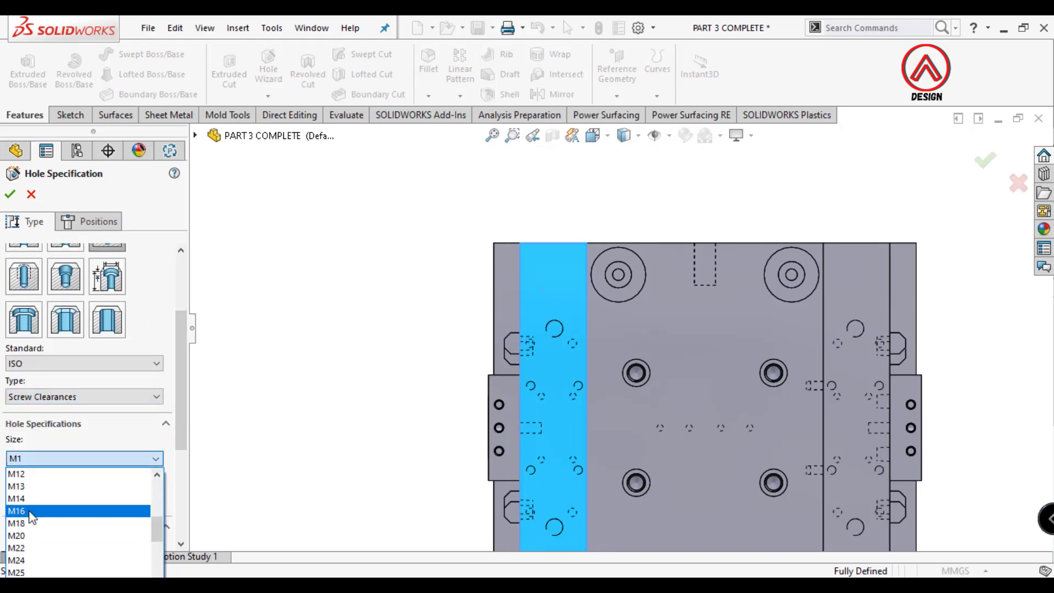
click(24, 511)
scroll(181, 427, down, 5)
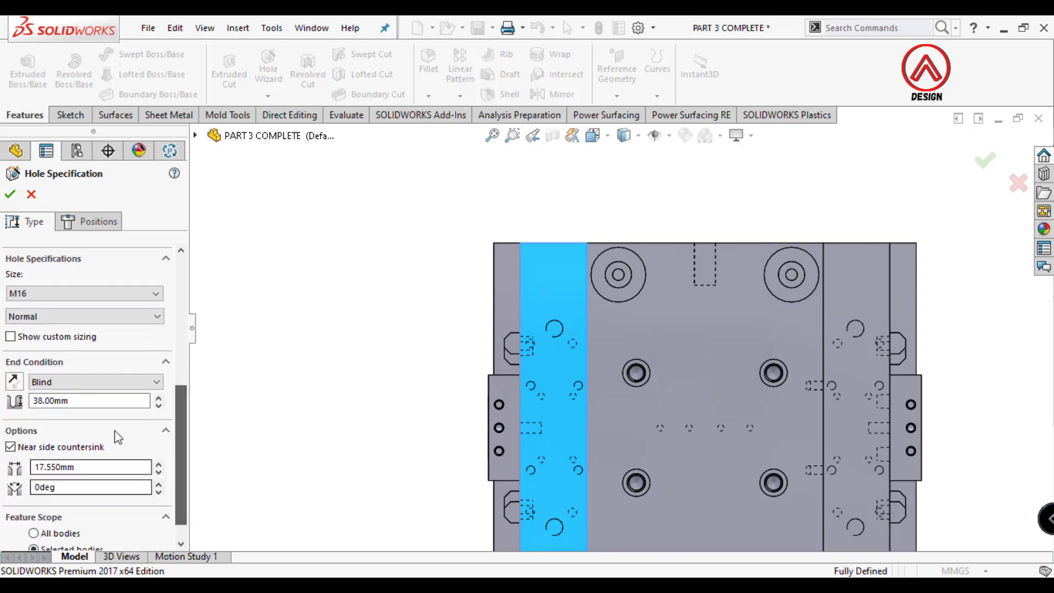
click(91, 383)
click(75, 416)
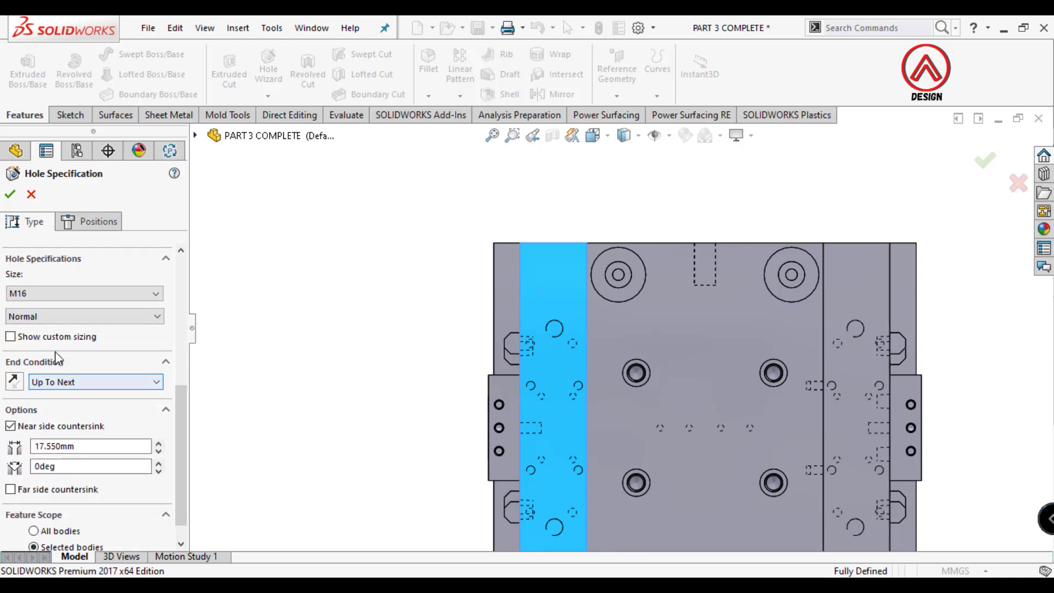
Place hole points near each end of both spacer blocks and create the holes
click(94, 225)
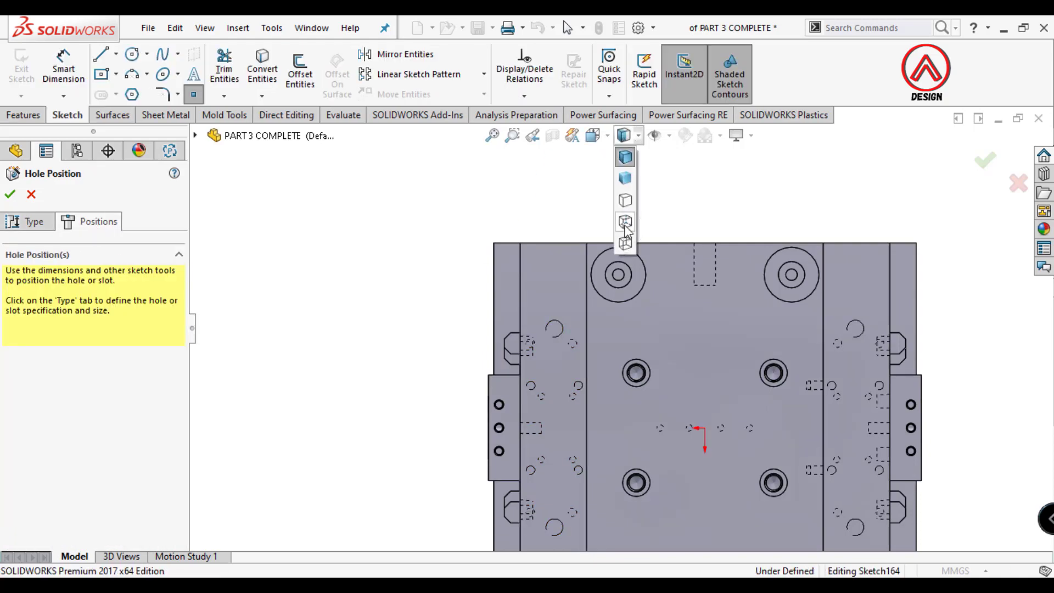
click(625, 222)
scroll(577, 348, down, 3)
scroll(542, 313, down, 2)
scroll(576, 329, up, 3)
scroll(626, 494, up, 1)
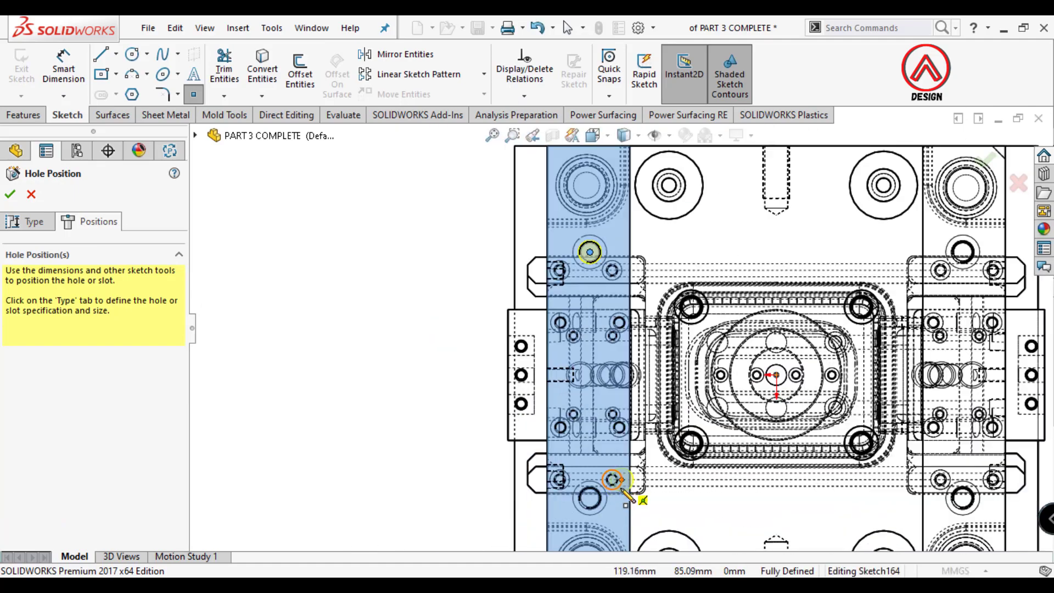
scroll(622, 488, down, 2)
key(ctrl+8)
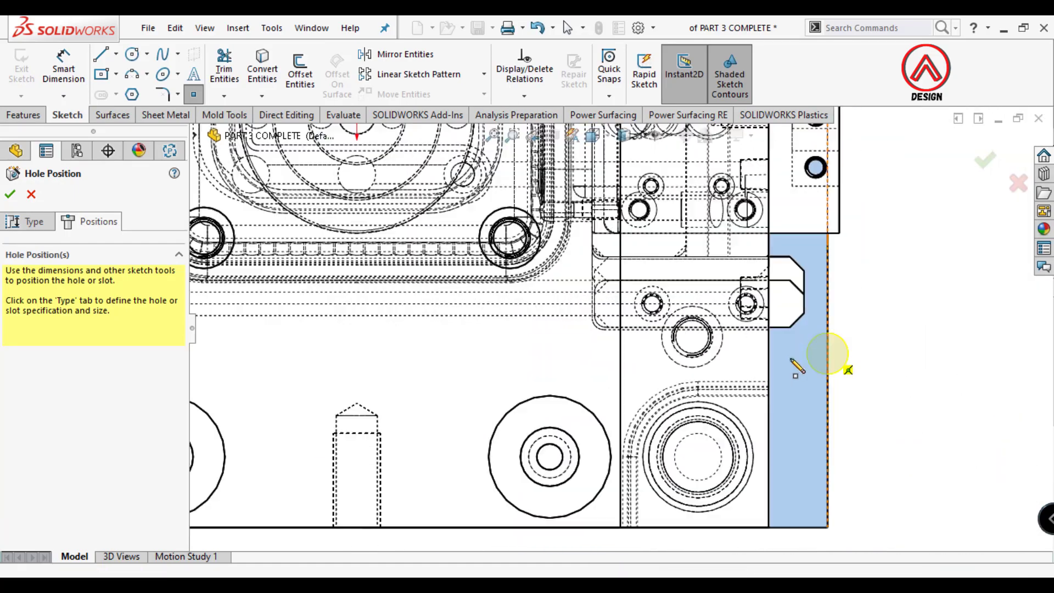
scroll(666, 341, down, 2)
scroll(655, 332, up, 3)
key(ctrl+8)
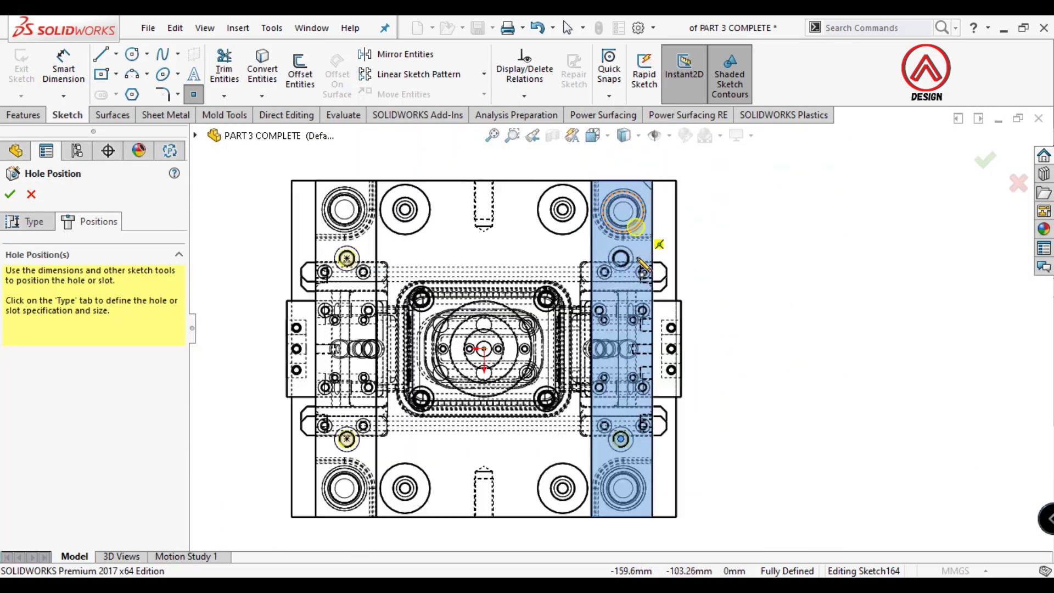
scroll(630, 284, down, 3)
scroll(626, 287, up, 2)
scroll(618, 301, up, 3)
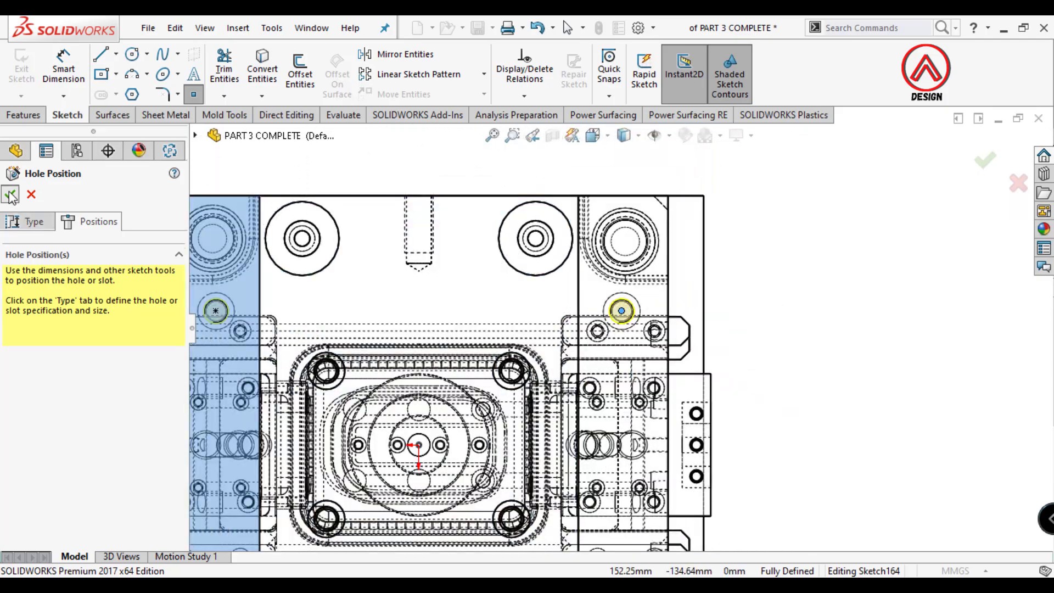
key(Return)
scroll(658, 302, up, 2)
mouse_move(534, 317)
middle_down()
mouse_move(553, 470)
mouse_move(564, 430)
mouse_move(580, 454)
mouse_move(560, 414)
mouse_move(535, 423)
mouse_move(444, 230)
middle_up()
scroll(444, 229, down, 3)
Sketch a 220 mm wide centre rectangle on the bottom face between the spacer blocks
scroll(444, 229, down, 2)
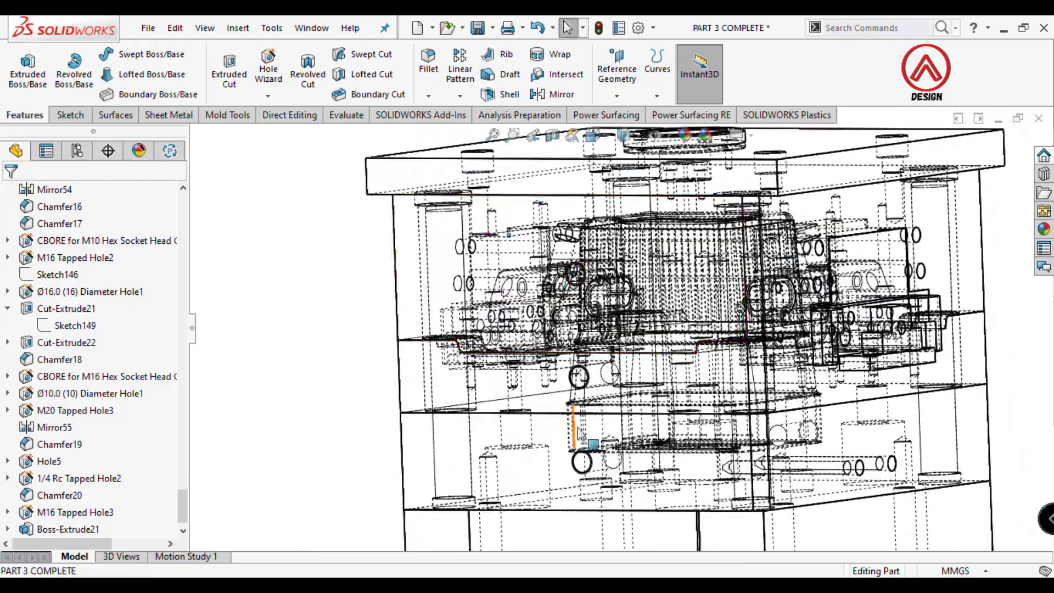
scroll(576, 447, up, 5)
middle_drag(576, 447, 752, 516)
click(752, 516)
click(884, 474)
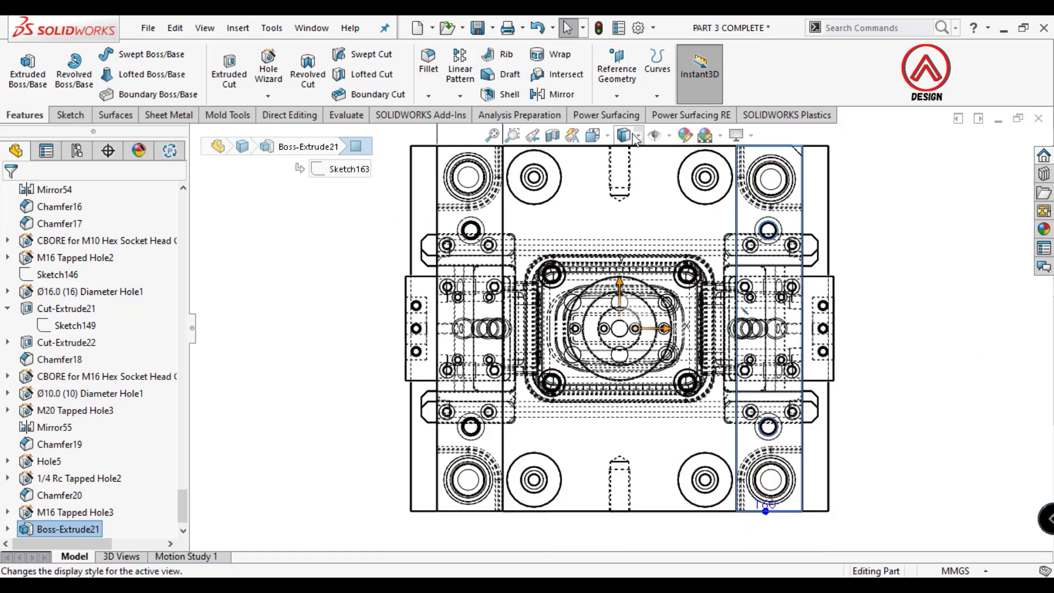
click(717, 209)
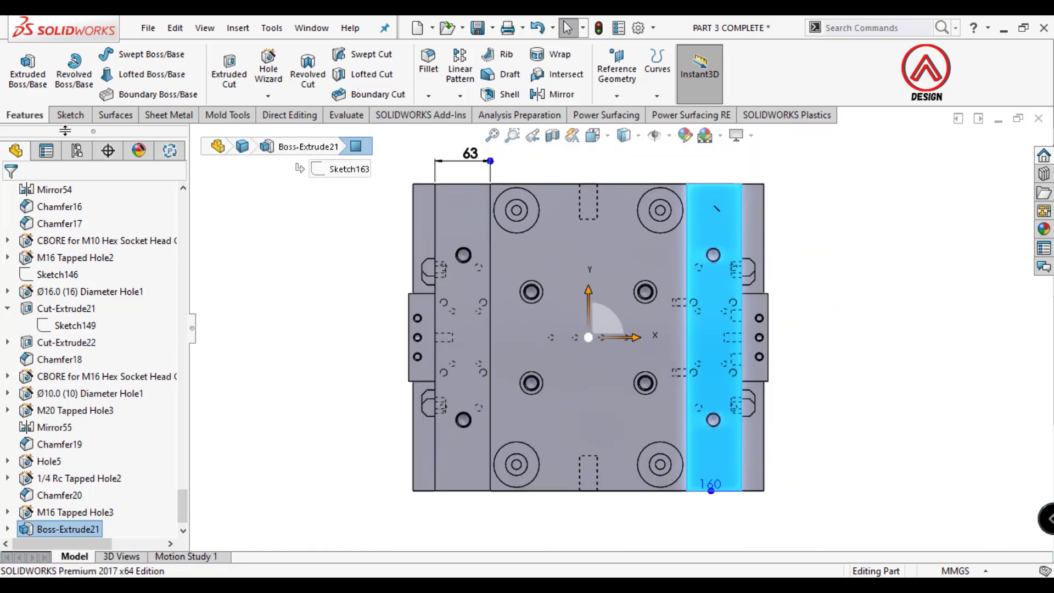
click(70, 114)
click(21, 66)
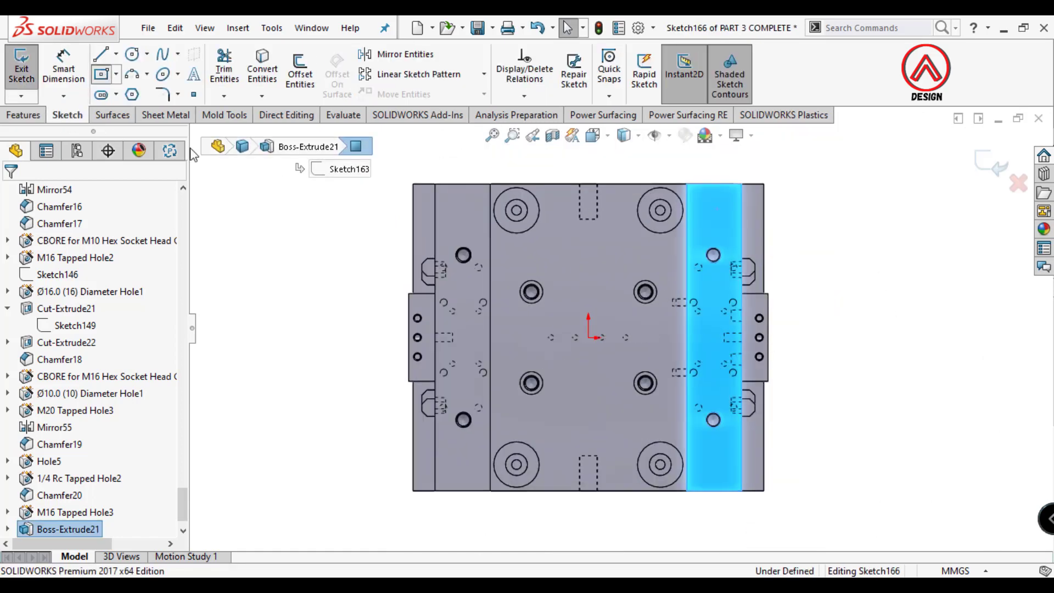
click(589, 338)
click(523, 186)
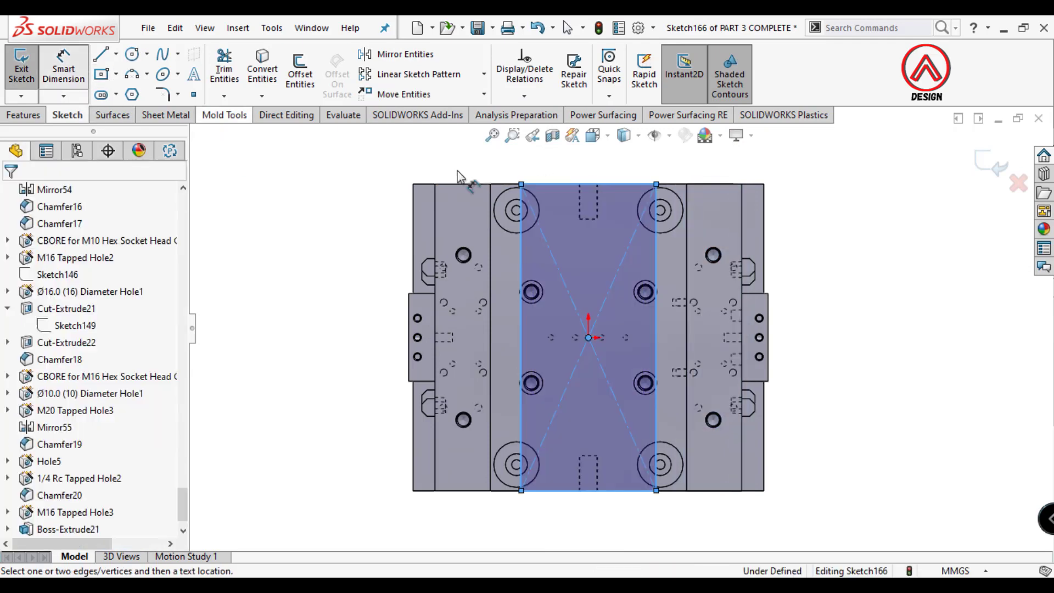
click(563, 182)
text(220)
key(Return)
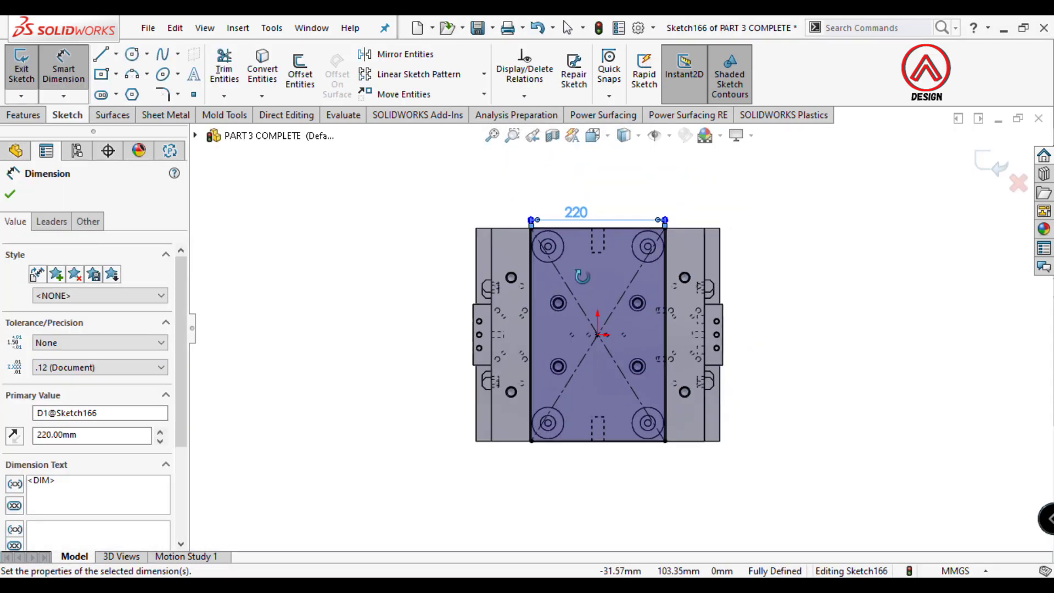
Extrude the rectangle 15 mm in the reversed, upward direction into a thin plate
middle_drag(619, 302, 582, 351)
scroll(520, 534, down, 3)
click(24, 115)
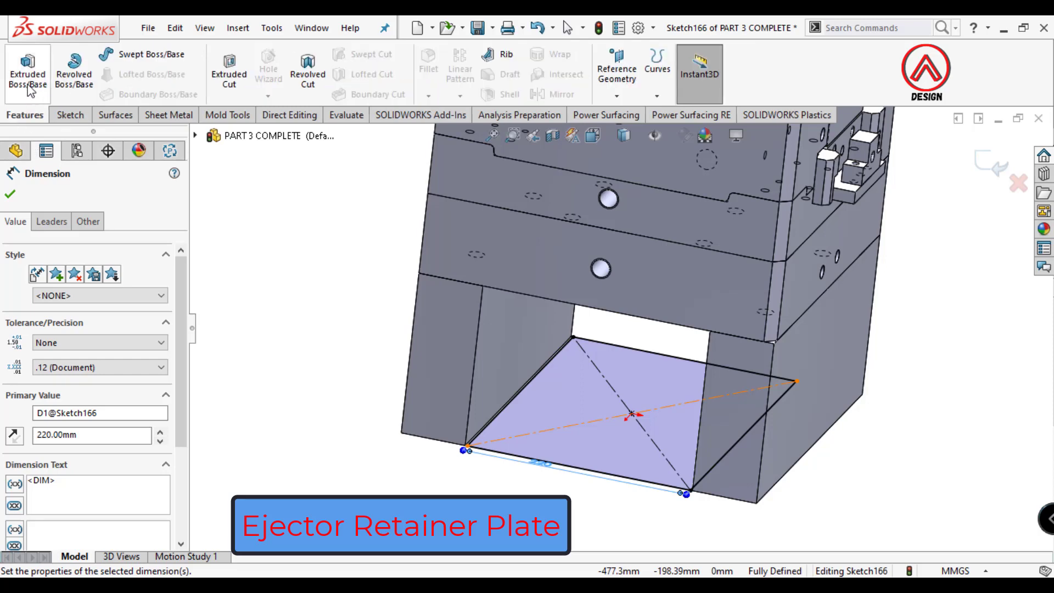
click(27, 68)
text(15)
key(Return)
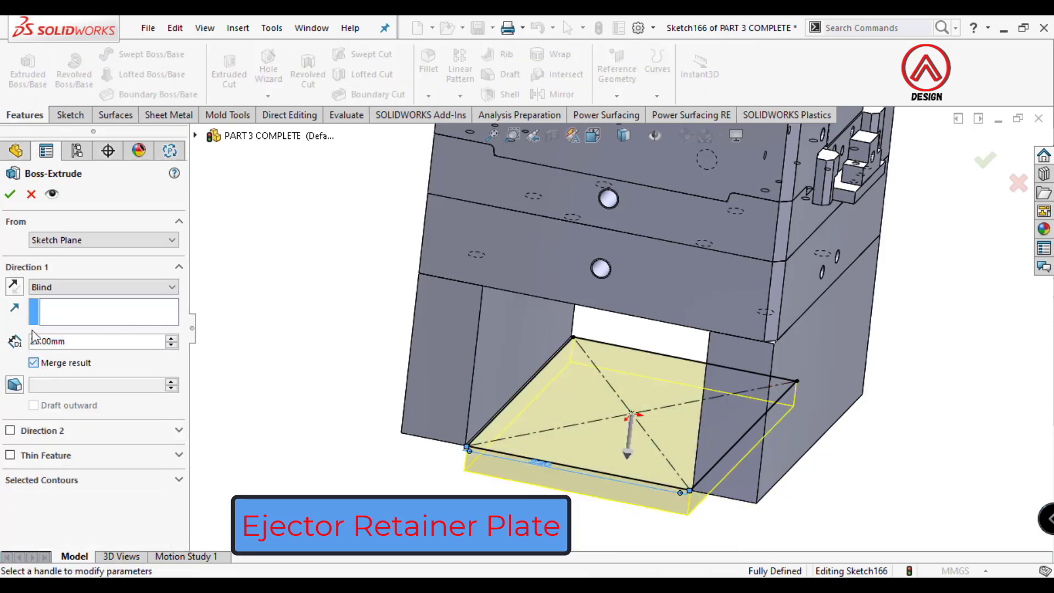
click(15, 288)
click(11, 194)
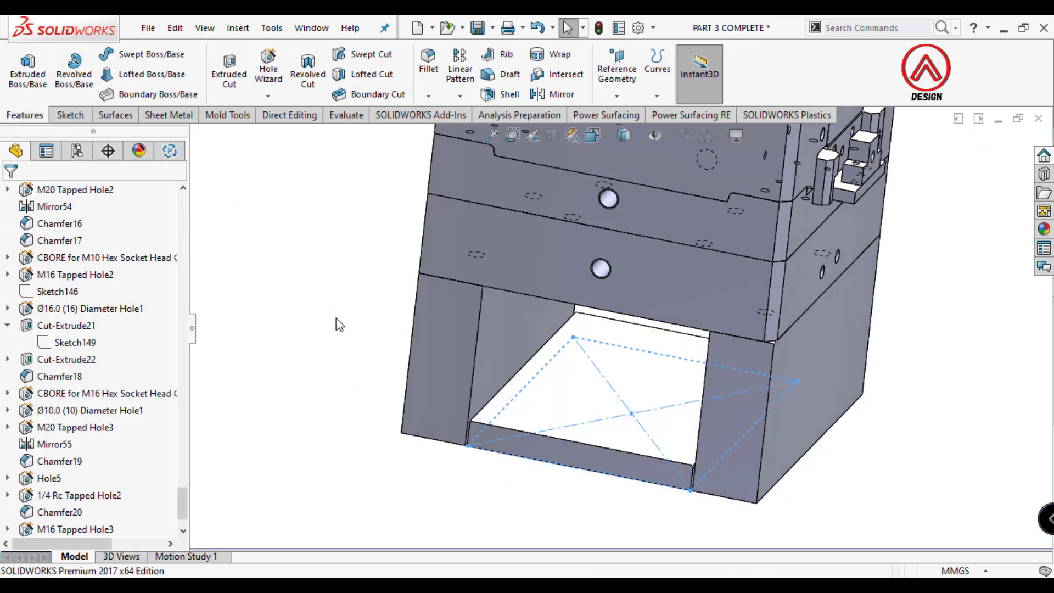
mouse_move(615, 352)
middle_down()
mouse_move(605, 401)
mouse_move(602, 346)
middle_up()
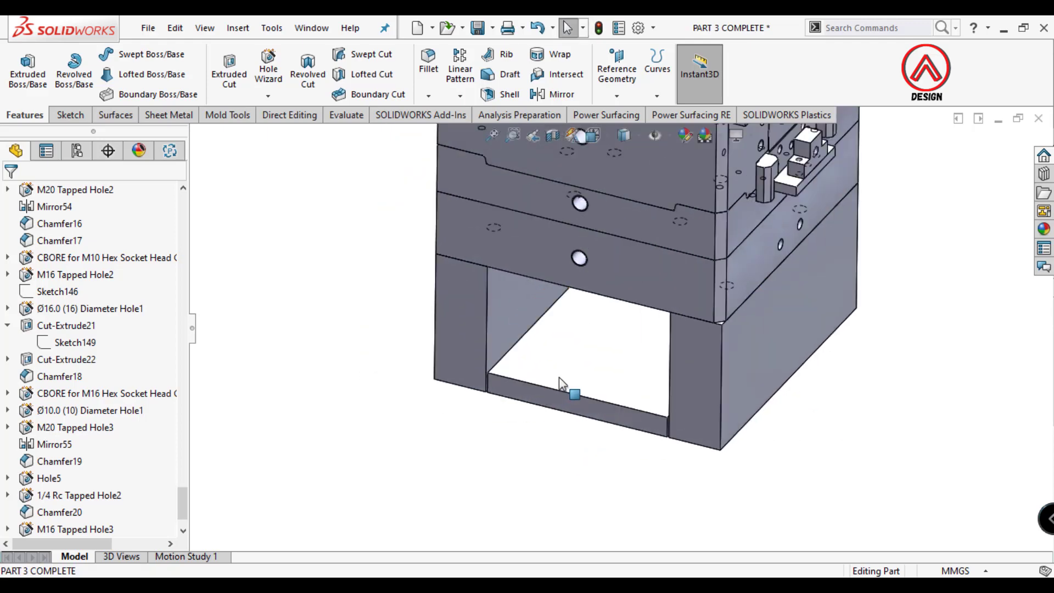
click(664, 434)
Set up a Hex Socket Head ISO 4762 M10 hole feature on the plate's bottom face
click(696, 402)
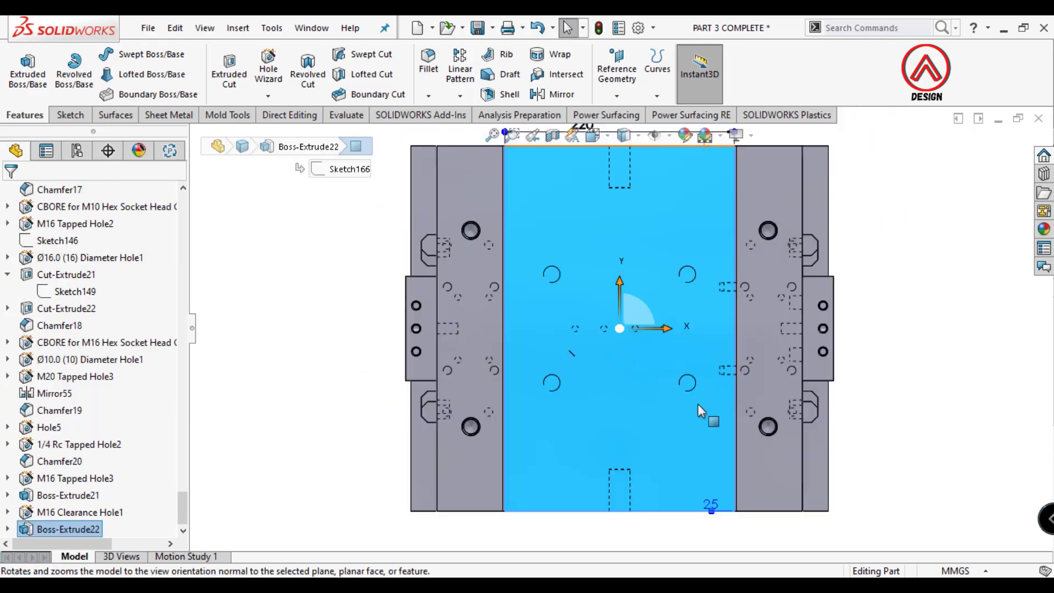
click(277, 81)
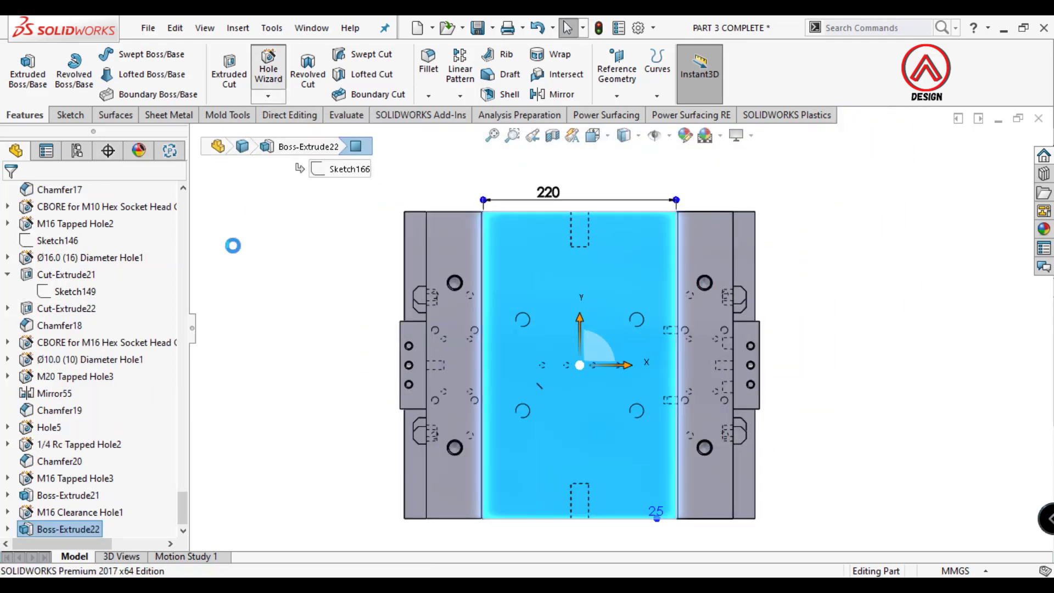
drag(183, 371, 183, 426)
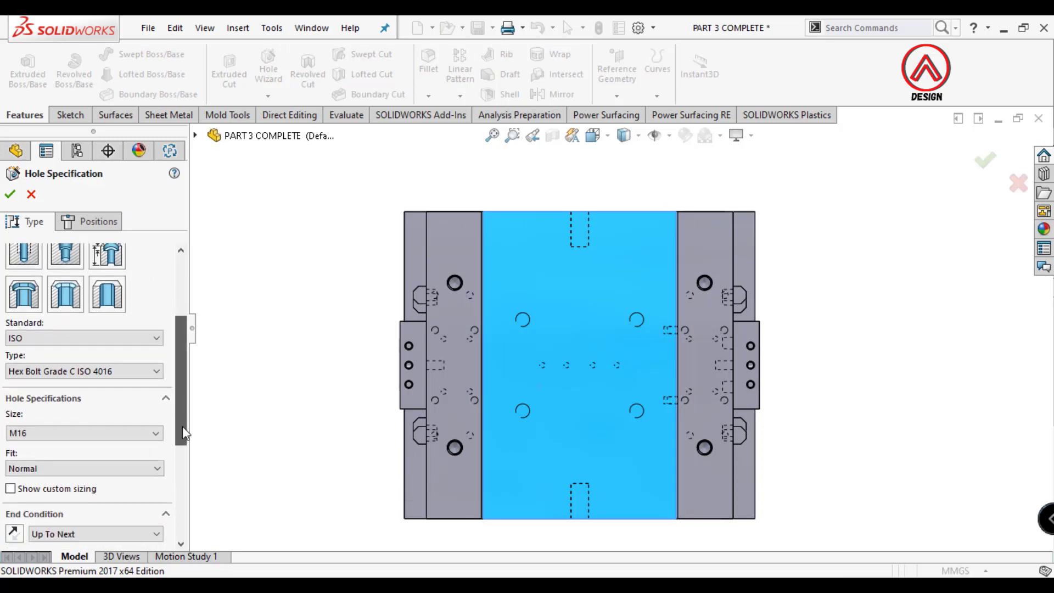
click(53, 426)
click(73, 362)
click(85, 407)
click(73, 424)
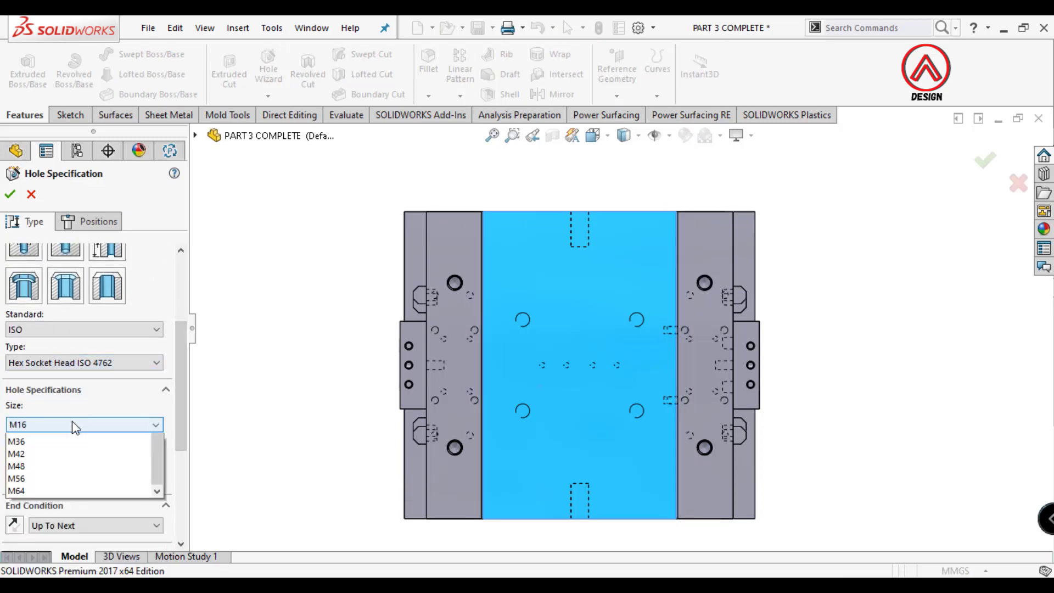
scroll(52, 494, down, 2)
click(36, 511)
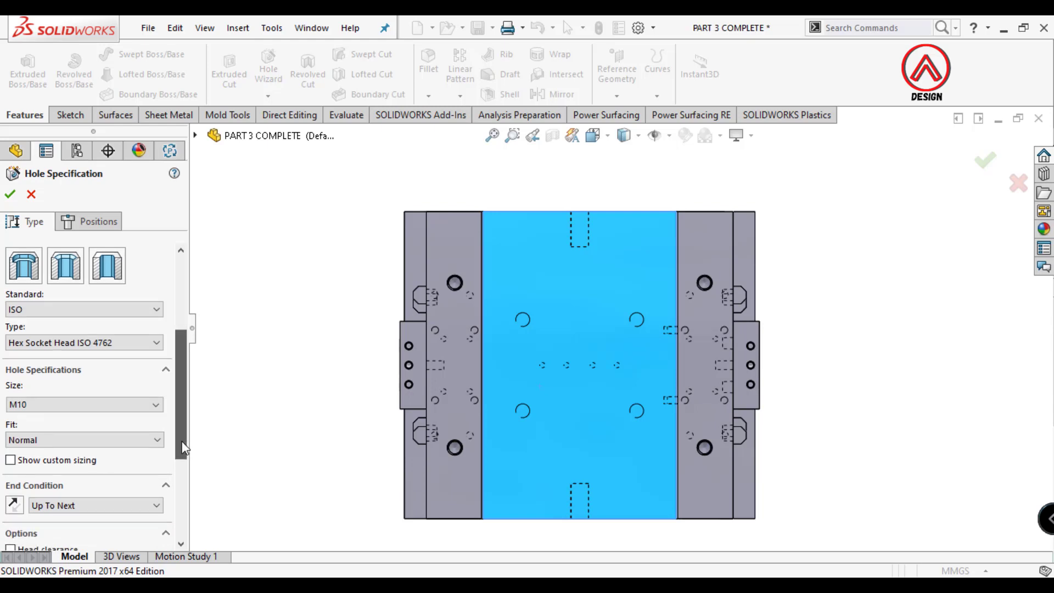
scroll(107, 459, down, 3)
drag(181, 469, 181, 372)
click(90, 221)
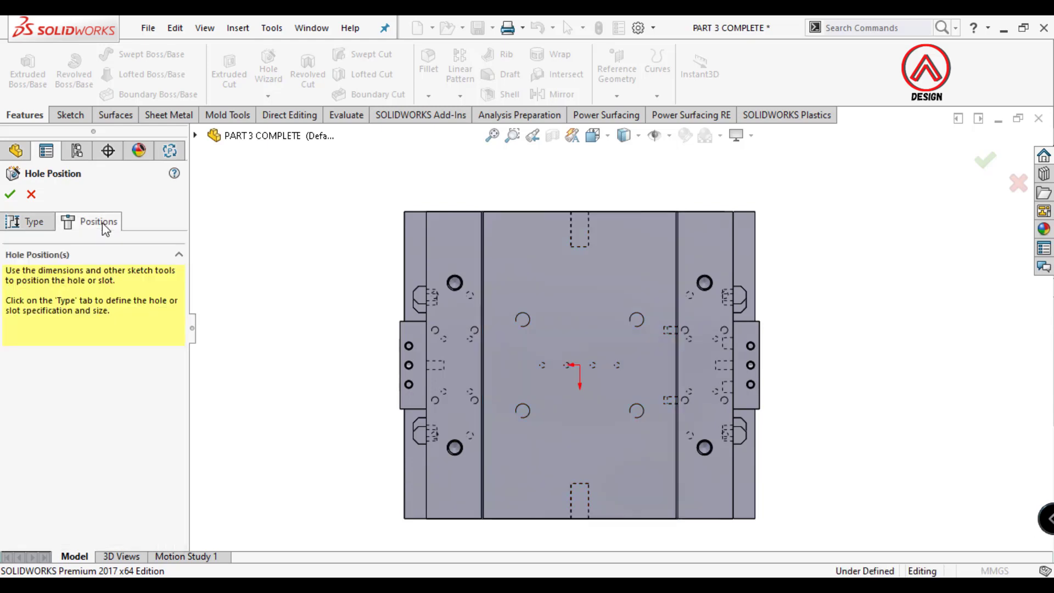
Draw centerlines and place a hole point dimensioned 163 mm and 98 mm from them
click(125, 93)
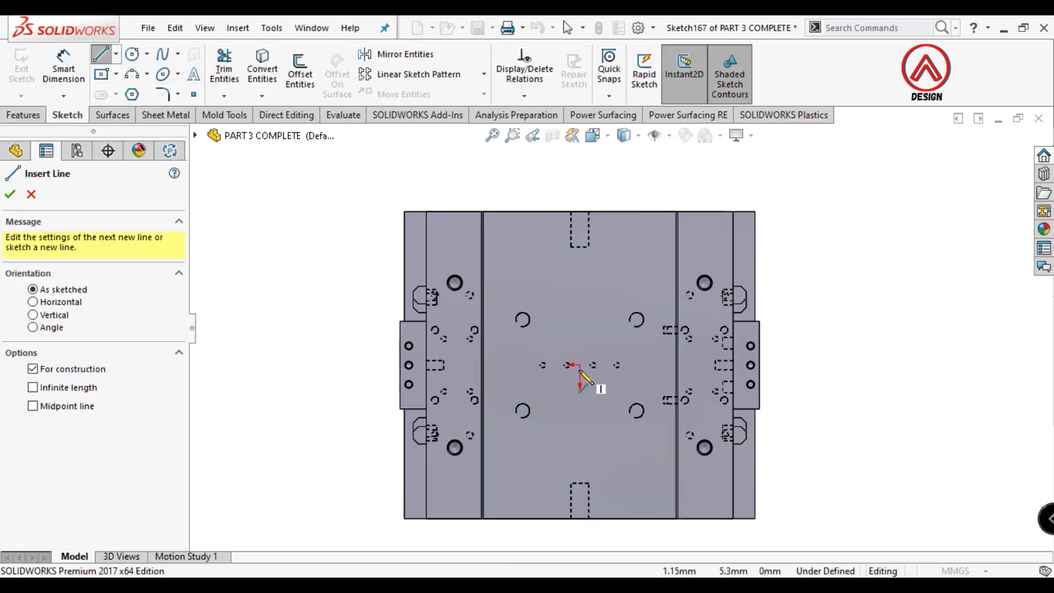
click(580, 365)
click(580, 337)
click(607, 364)
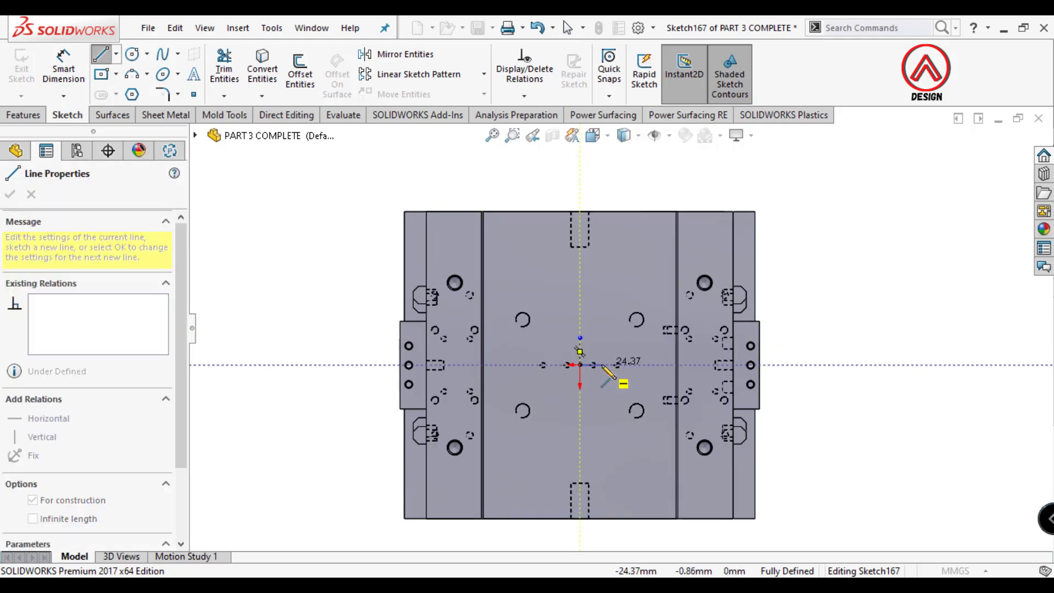
key(Escape)
click(193, 95)
scroll(510, 231, down, 2)
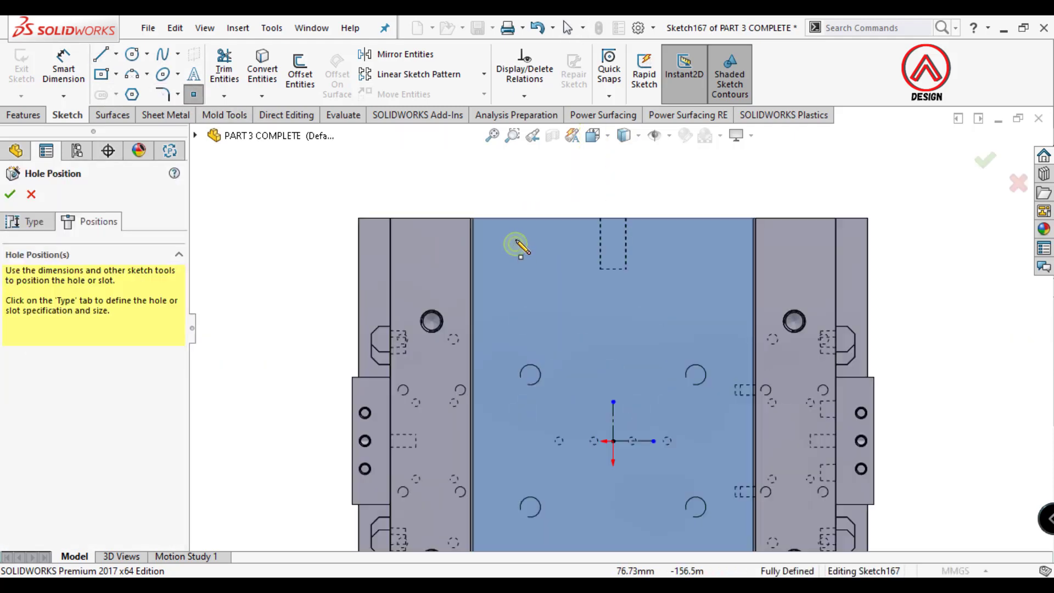
click(503, 236)
click(78, 75)
click(504, 237)
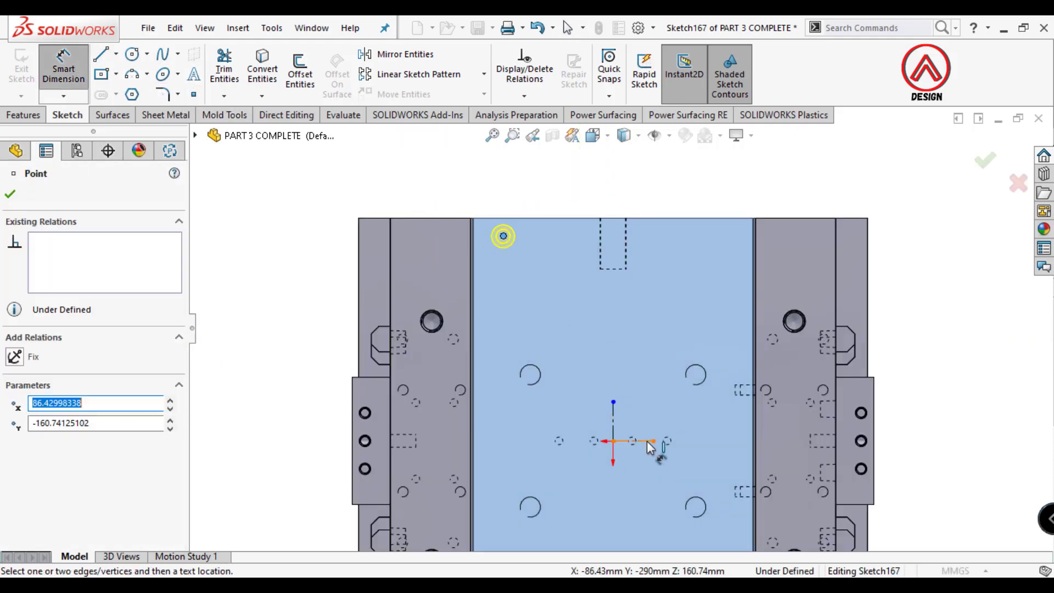
click(647, 441)
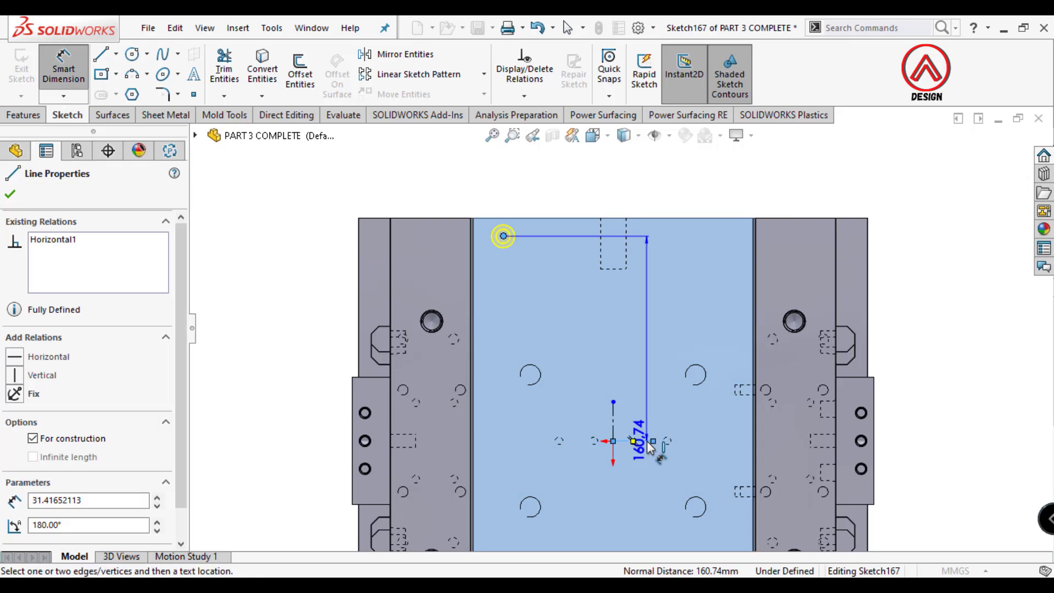
click(283, 373)
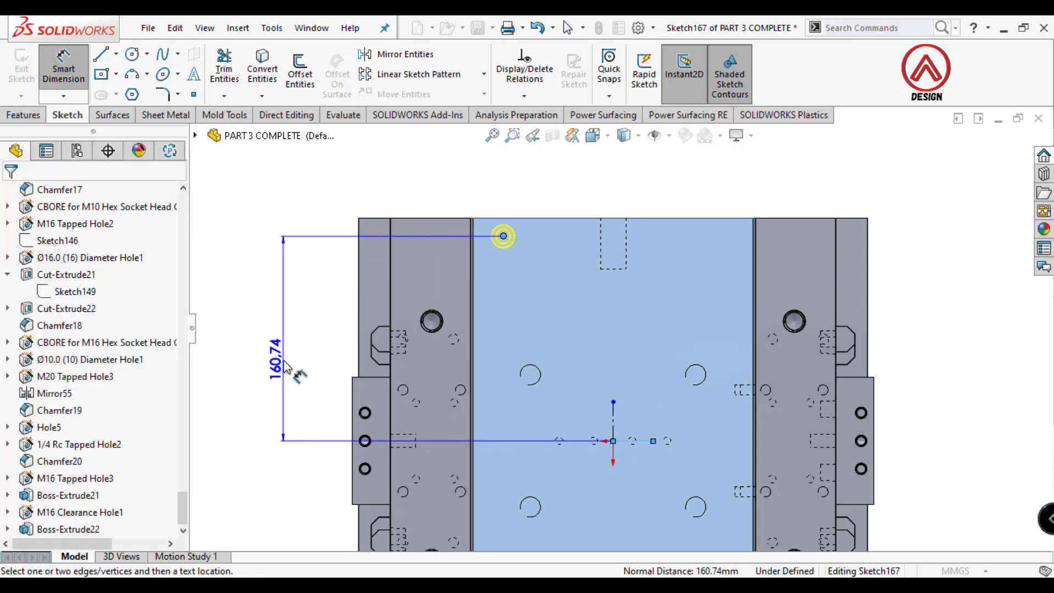
text(163)
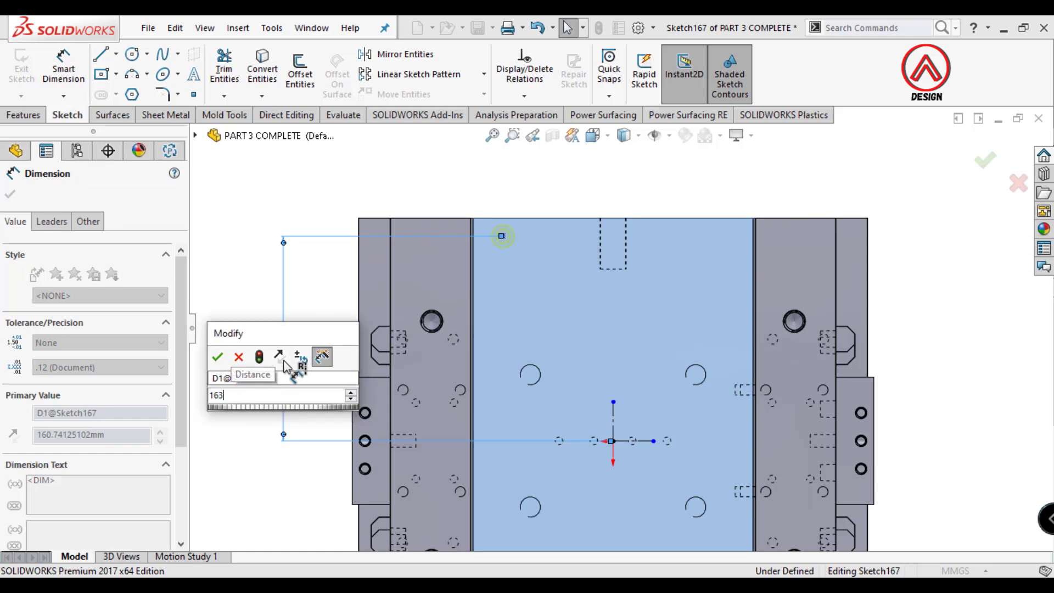
key(Return)
click(530, 245)
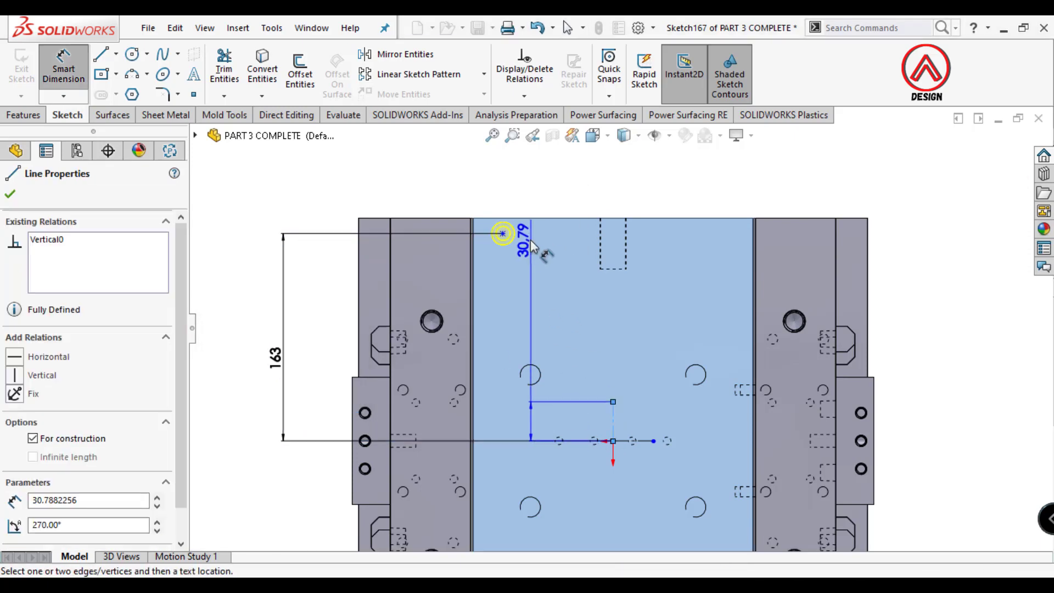
click(503, 234)
click(530, 200)
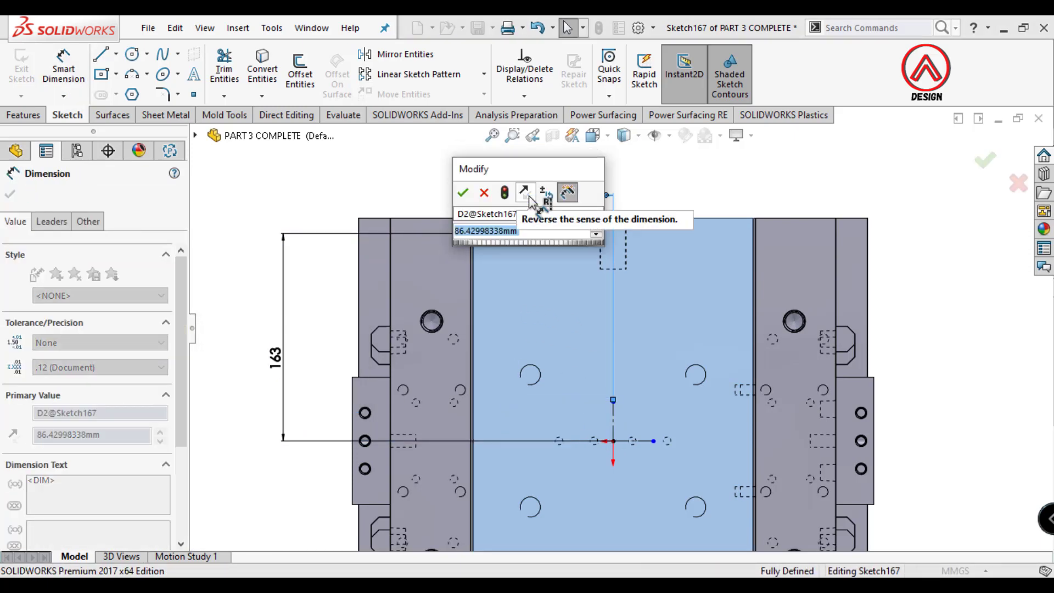
click(488, 232)
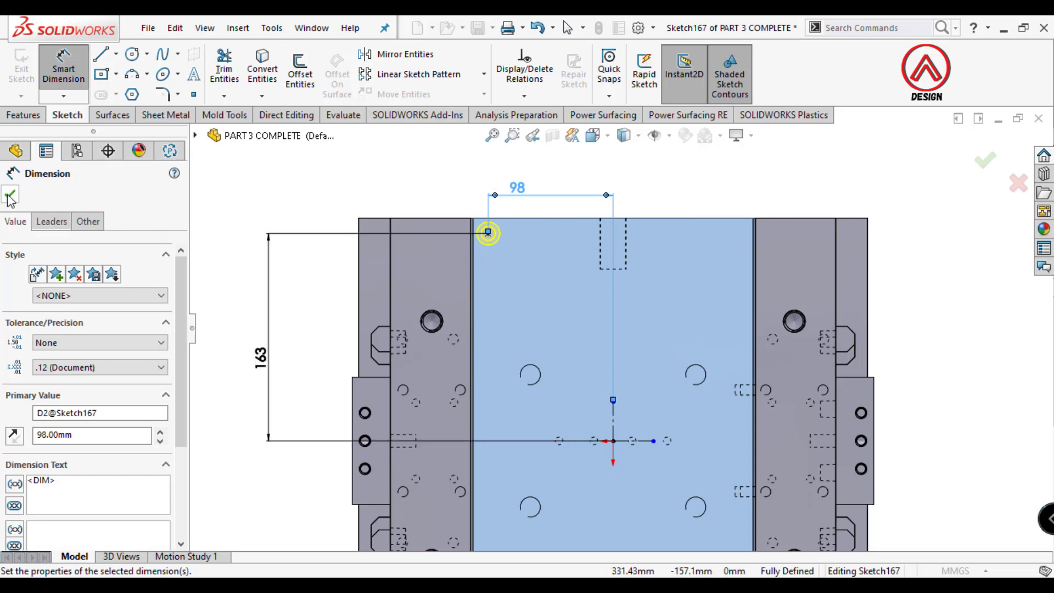
Mirror the point across both centerlines into four positions and create the holes
click(406, 54)
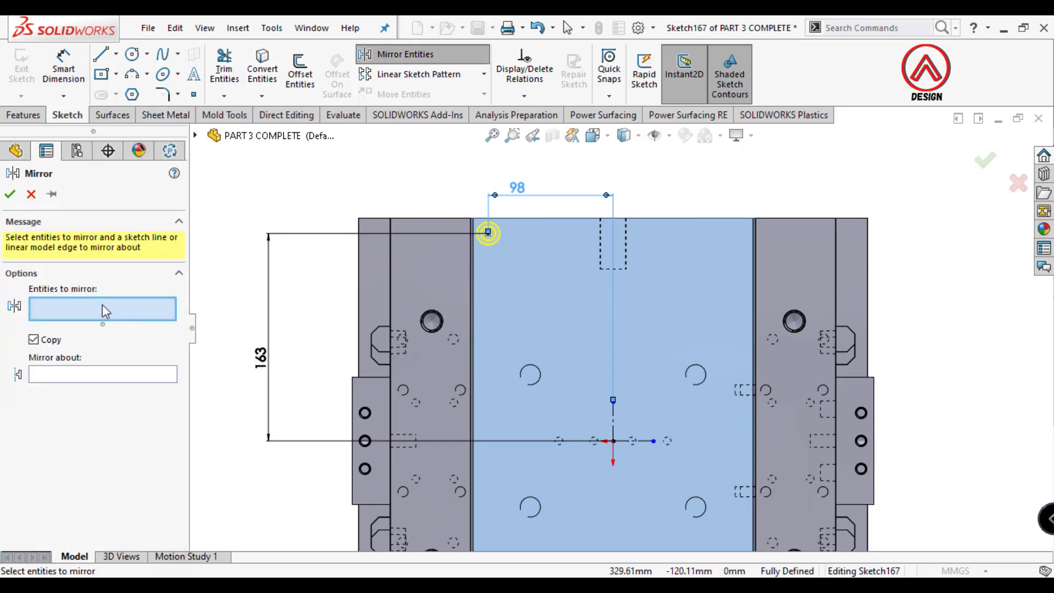
click(487, 232)
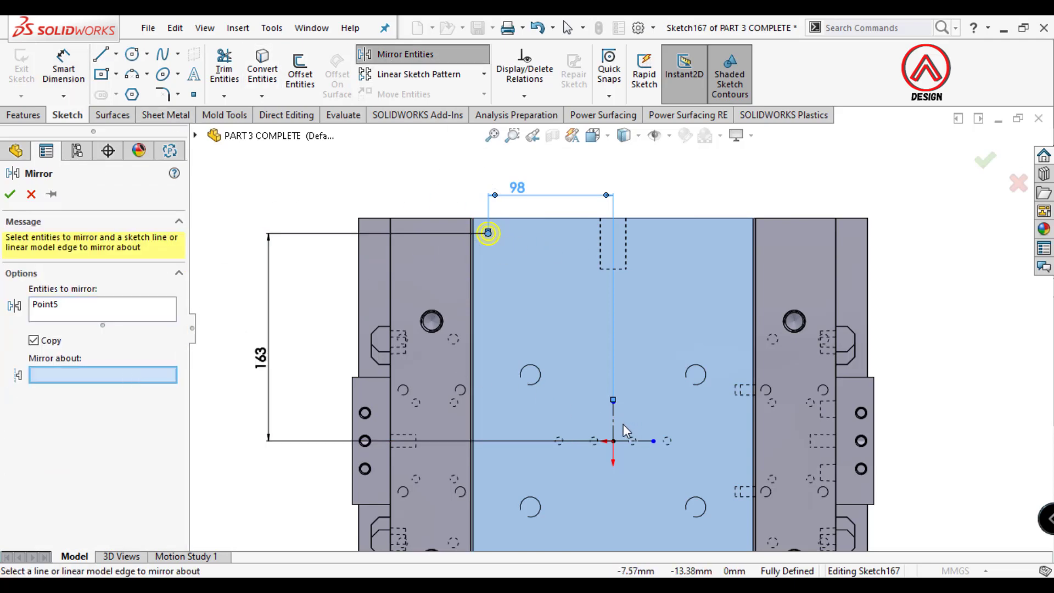
click(9, 194)
click(368, 54)
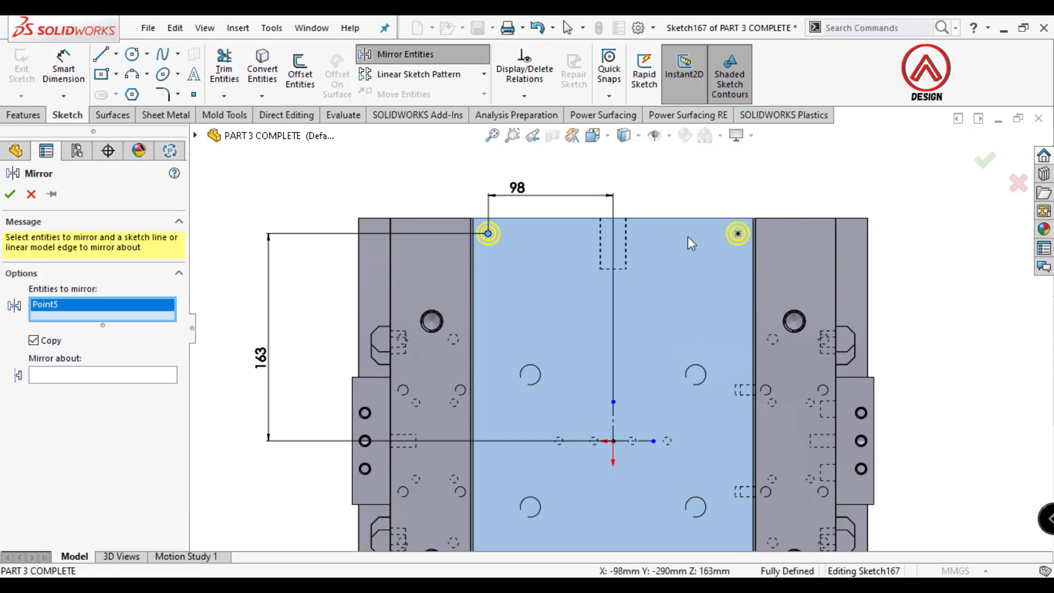
click(738, 234)
click(627, 441)
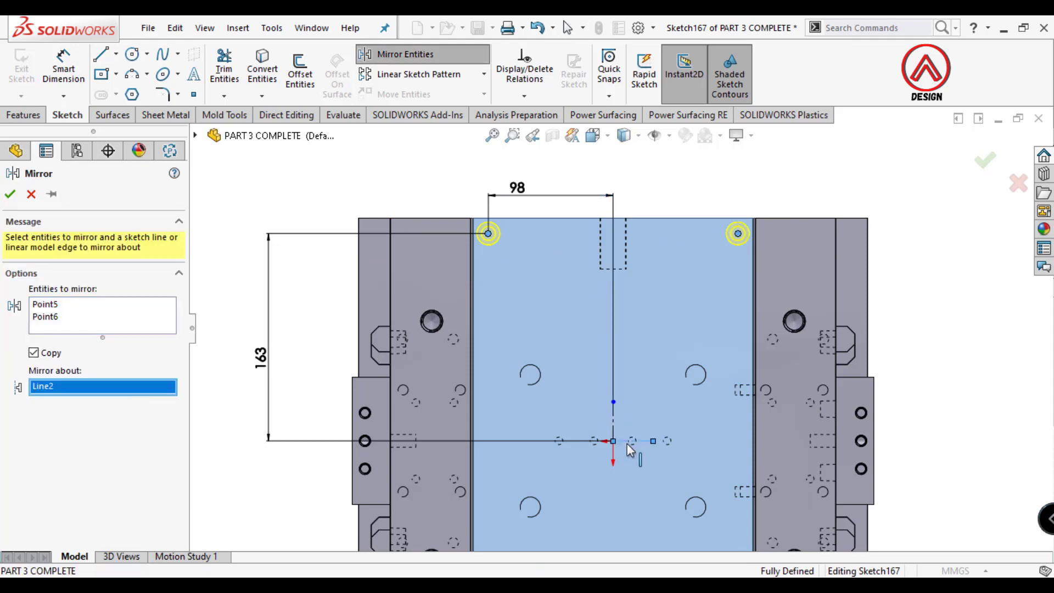
key(Return)
scroll(635, 258, up, 3)
middle_drag(633, 258, 551, 478)
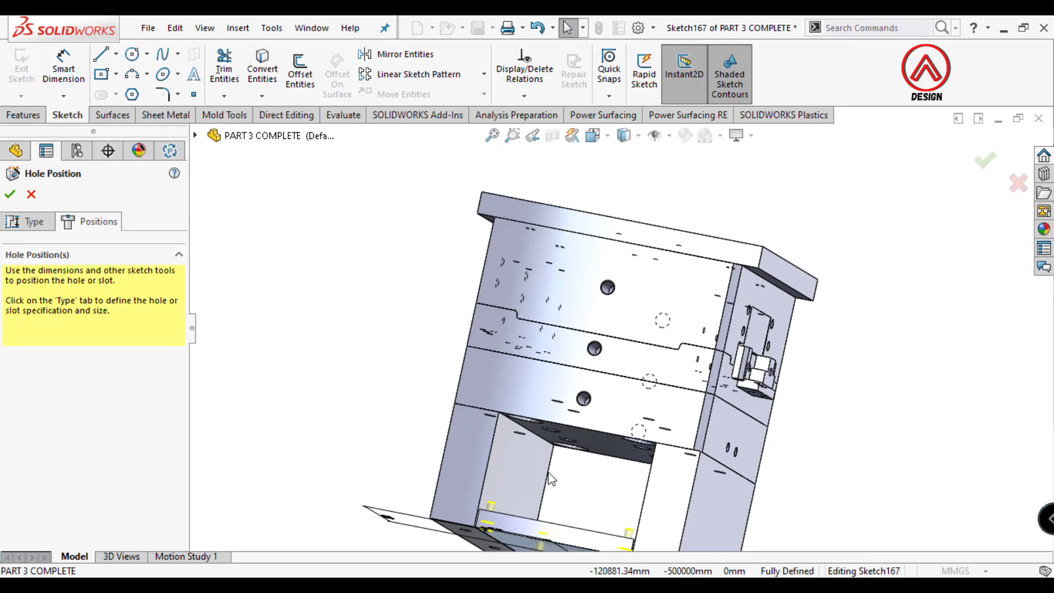
click(17, 191)
middle_drag(510, 423, 652, 367)
scroll(652, 367, down, 3)
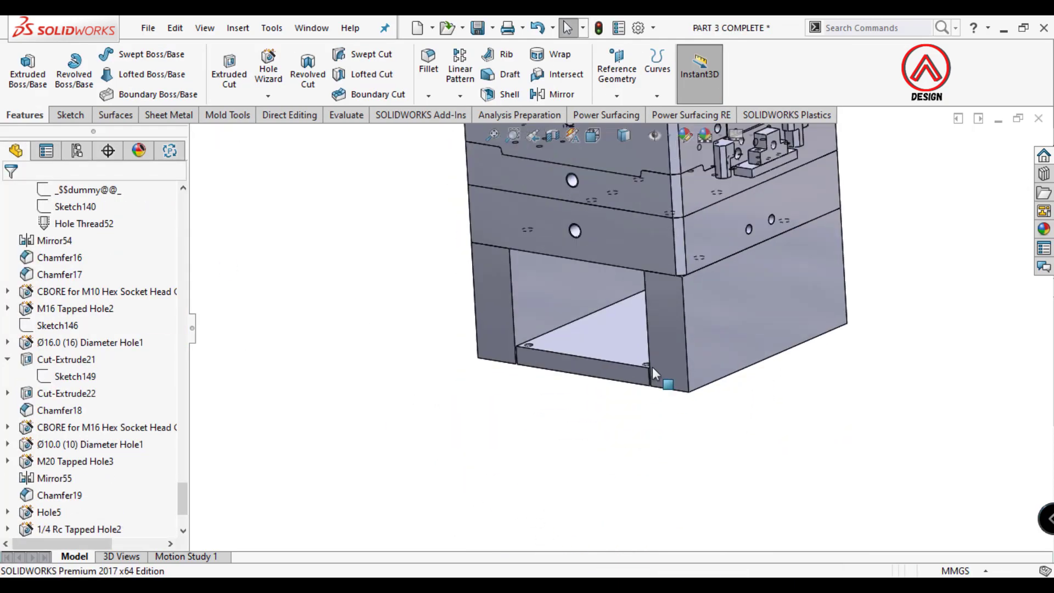
scroll(652, 367, down, 2)
Sketch on the bottom face inside the opening and extrude it 20 mm into a plate
click(600, 348)
click(62, 118)
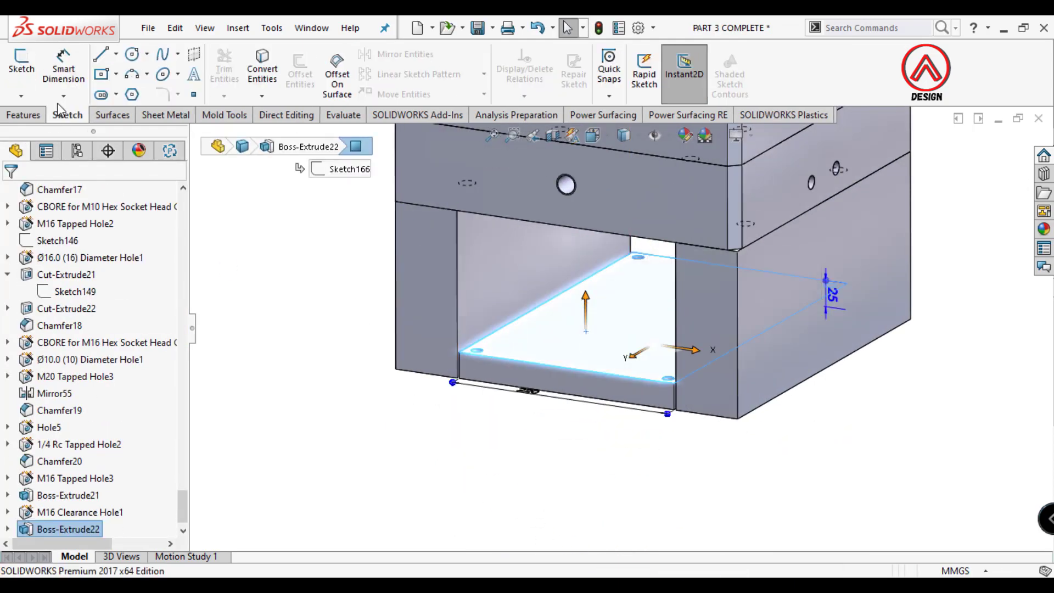
click(21, 65)
click(23, 115)
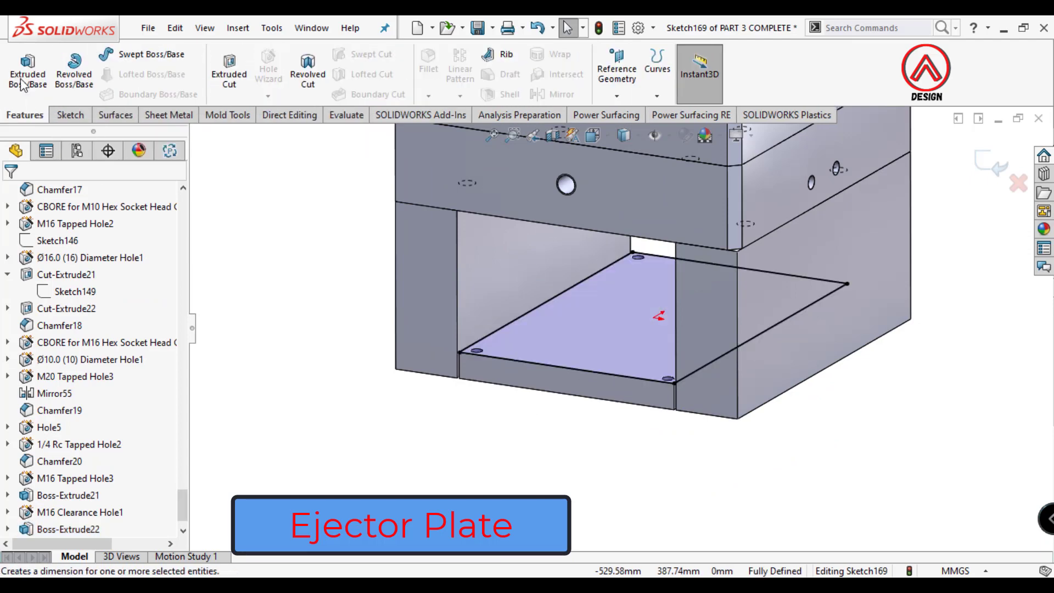
click(27, 68)
text(20.00mm)
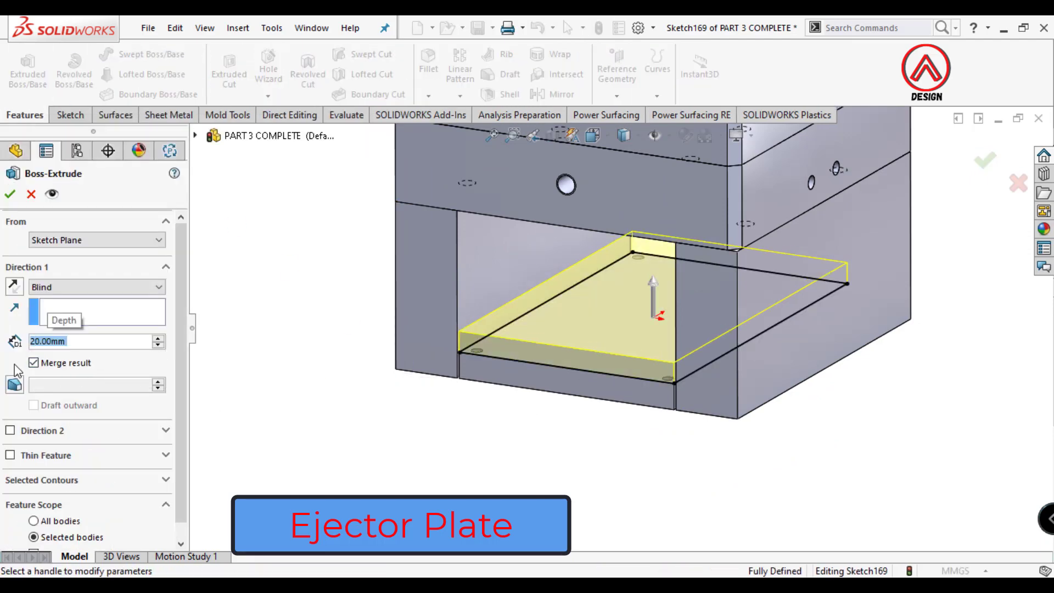
click(34, 362)
click(10, 195)
middle_drag(428, 454, 493, 400)
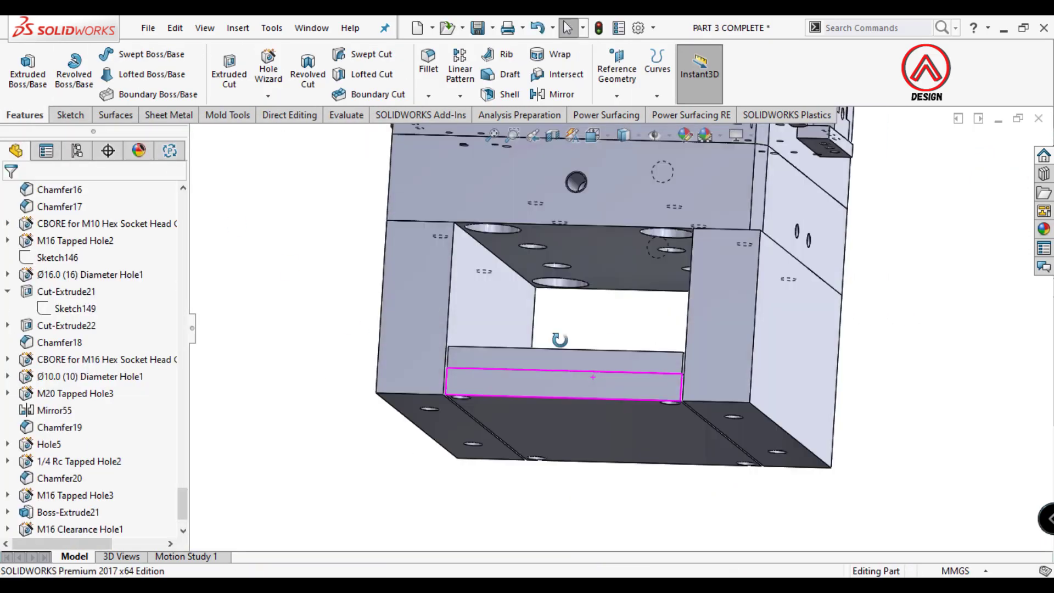
scroll(493, 399, down, 3)
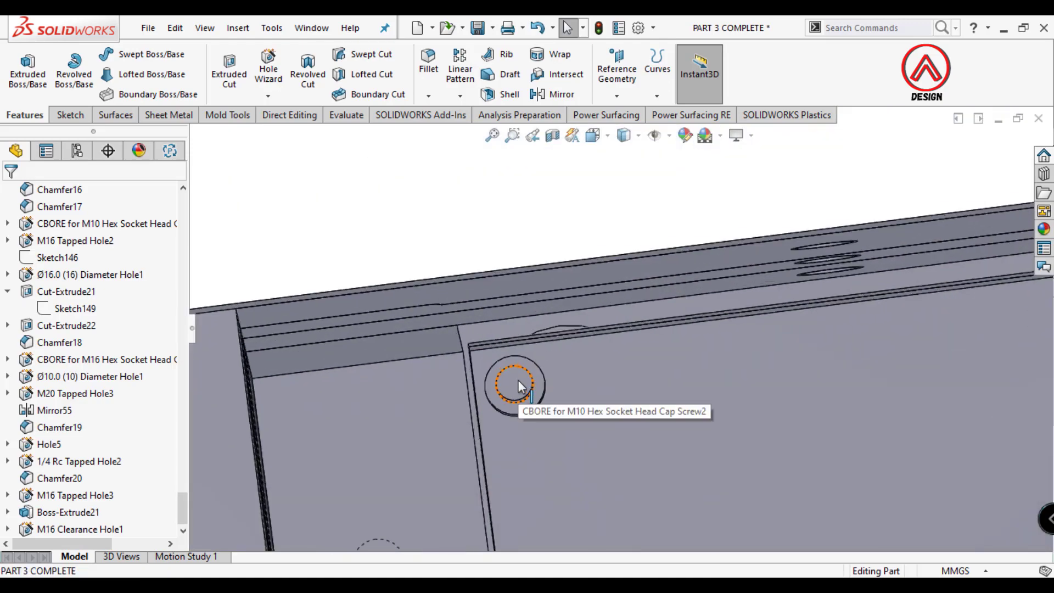
On the 20 mm plate's face, set up M10 bottoming tapped holes ending Up To Next
click(518, 380)
click(653, 337)
scroll(604, 286, up, 2)
scroll(587, 256, down, 5)
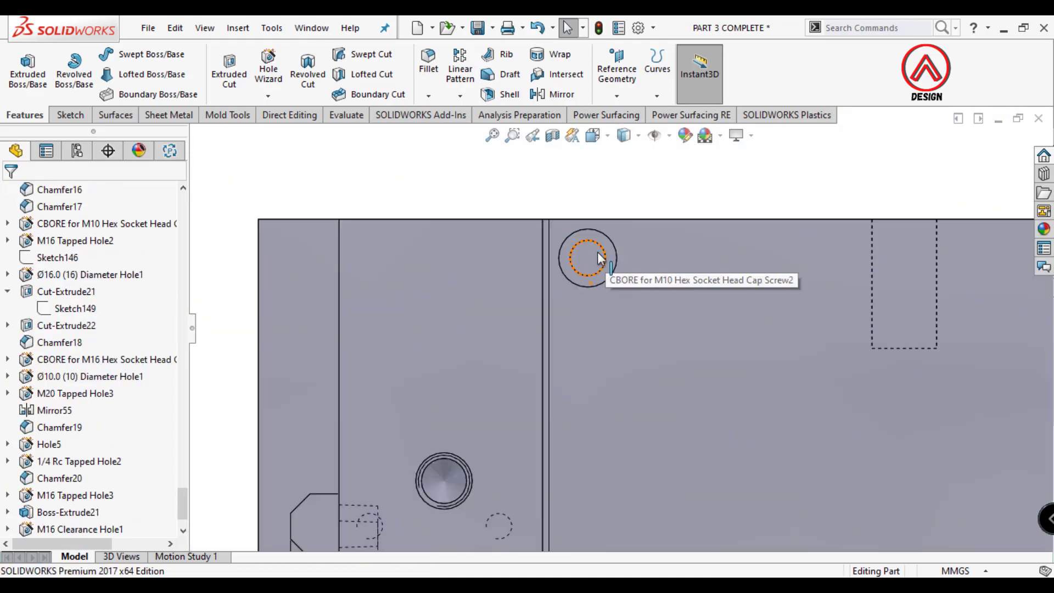
click(587, 258)
click(268, 68)
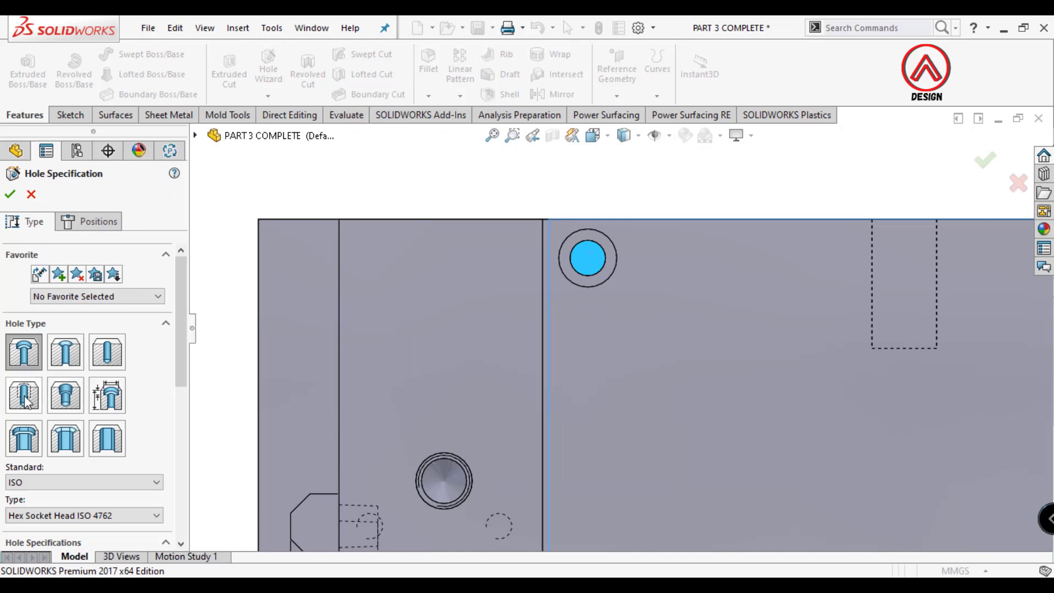
scroll(179, 387, down, 3)
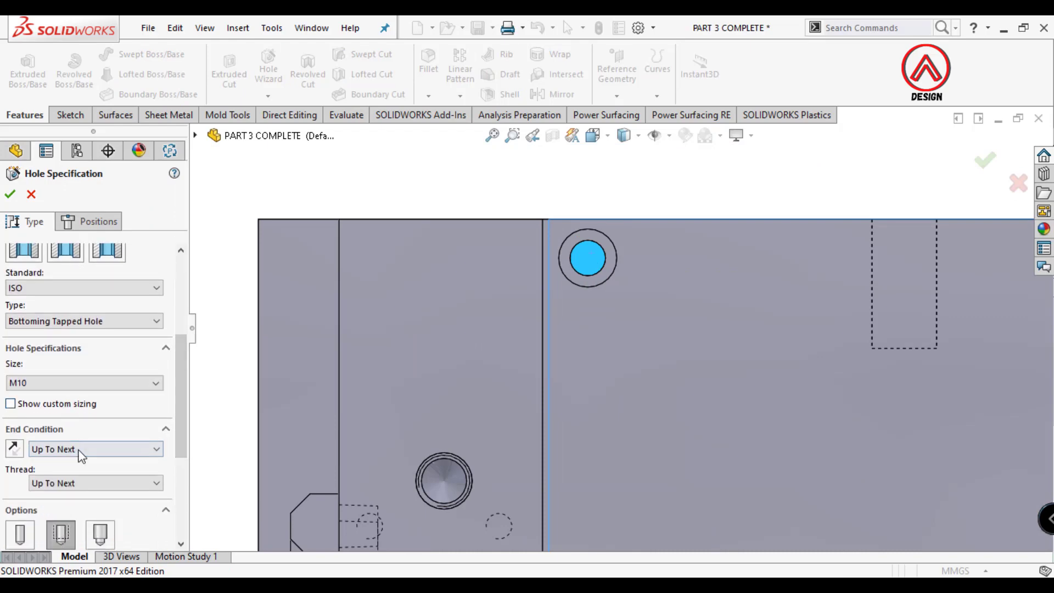
click(95, 230)
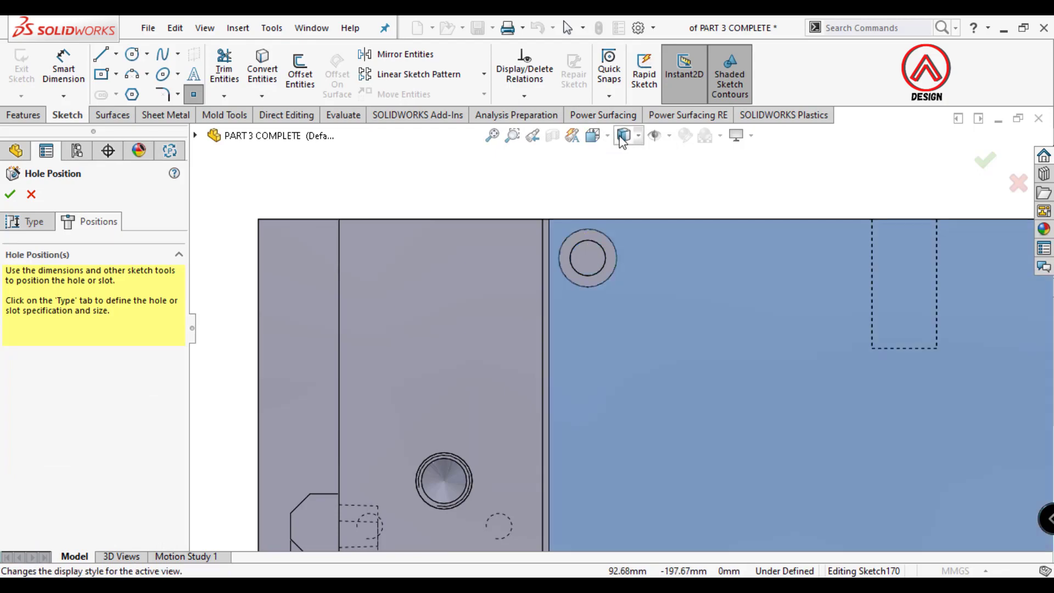
With hidden lines visible, place hole points at the corner hole locations and finish
click(625, 221)
scroll(624, 296, down, 3)
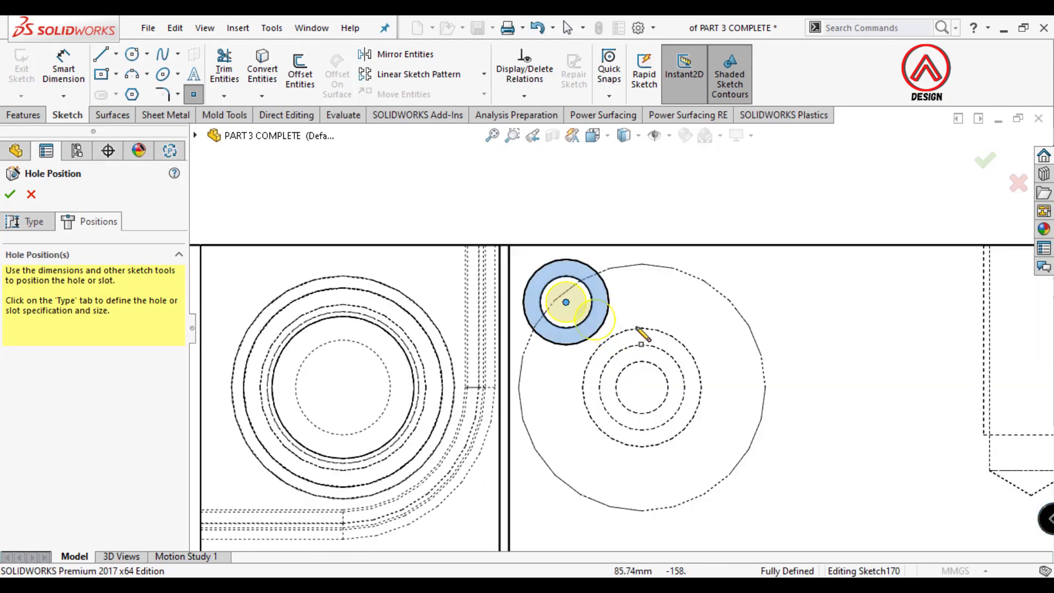
scroll(630, 337, up, 2)
scroll(918, 327, up, 3)
click(900, 308)
scroll(713, 365, down, 3)
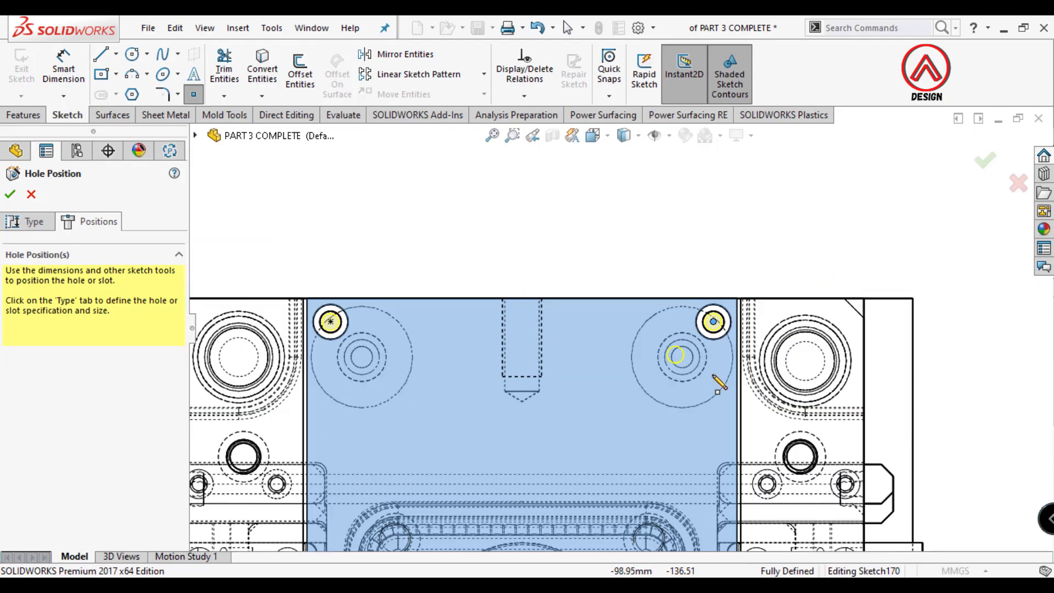
scroll(559, 475, down, 3)
scroll(555, 471, up, 3)
scroll(610, 455, up, 3)
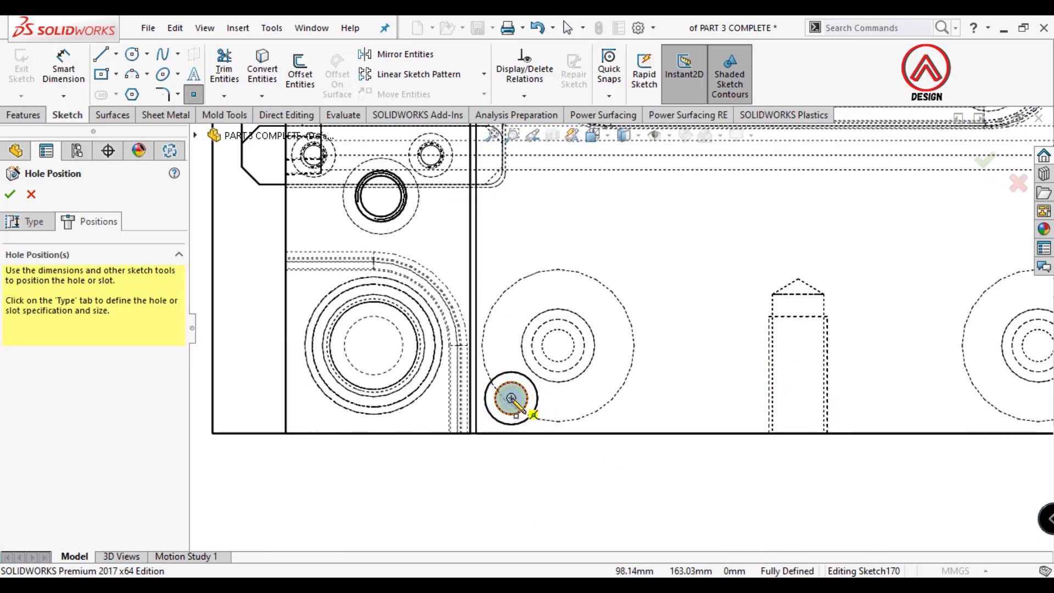
click(511, 398)
scroll(511, 398, down, 5)
scroll(870, 358, up, 5)
click(827, 395)
scroll(828, 395, down, 1)
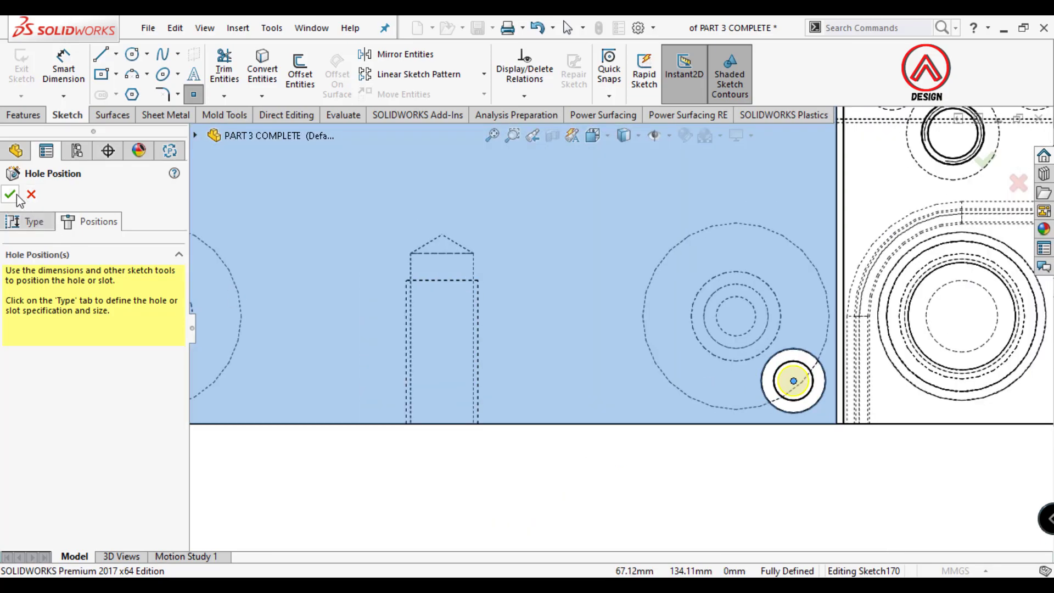
key(Return)
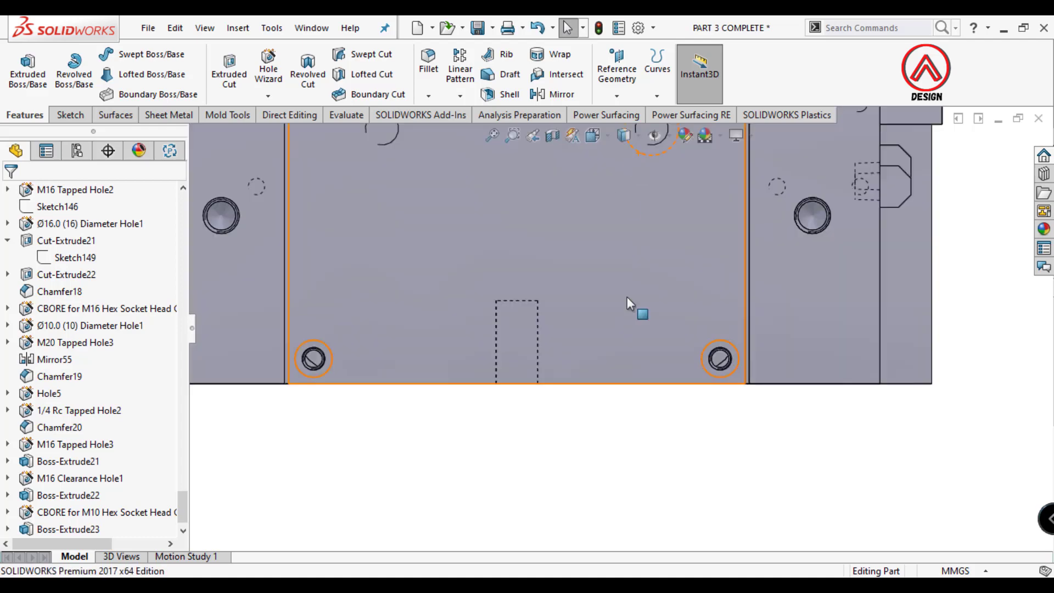
Orient the view normal to the centre plate's bottom face and select that face
scroll(627, 297, down, 5)
middle_drag(608, 227, 514, 327)
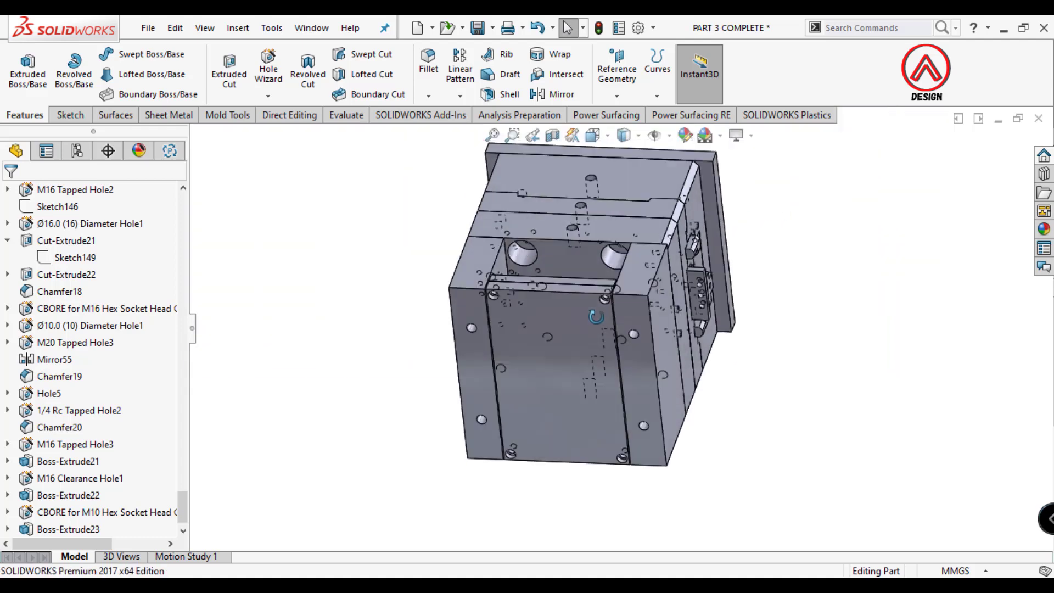
click(514, 327)
middle_drag(602, 353, 541, 348)
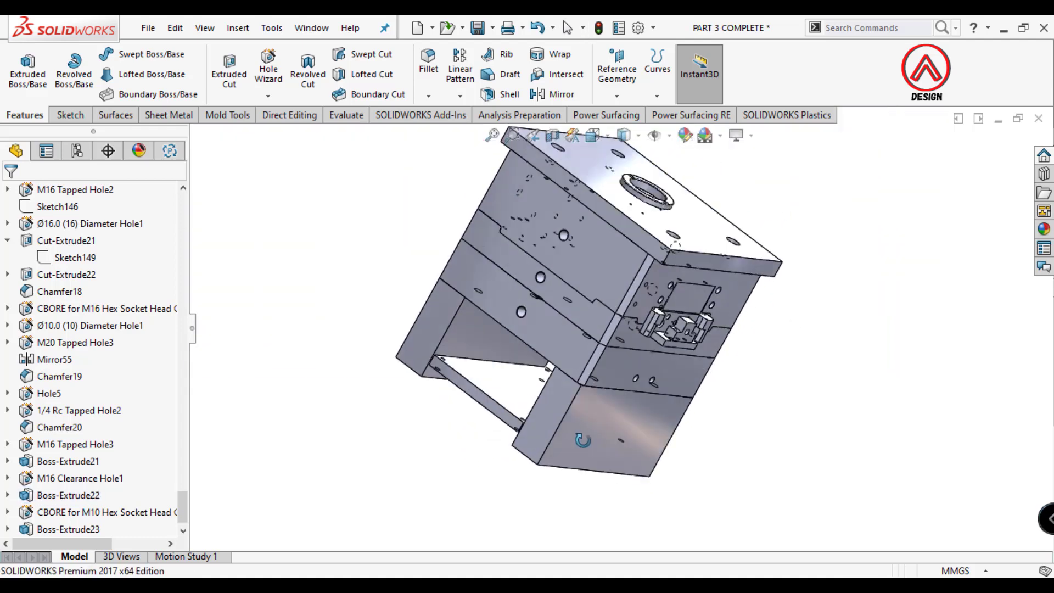
click(540, 348)
click(664, 306)
click(621, 186)
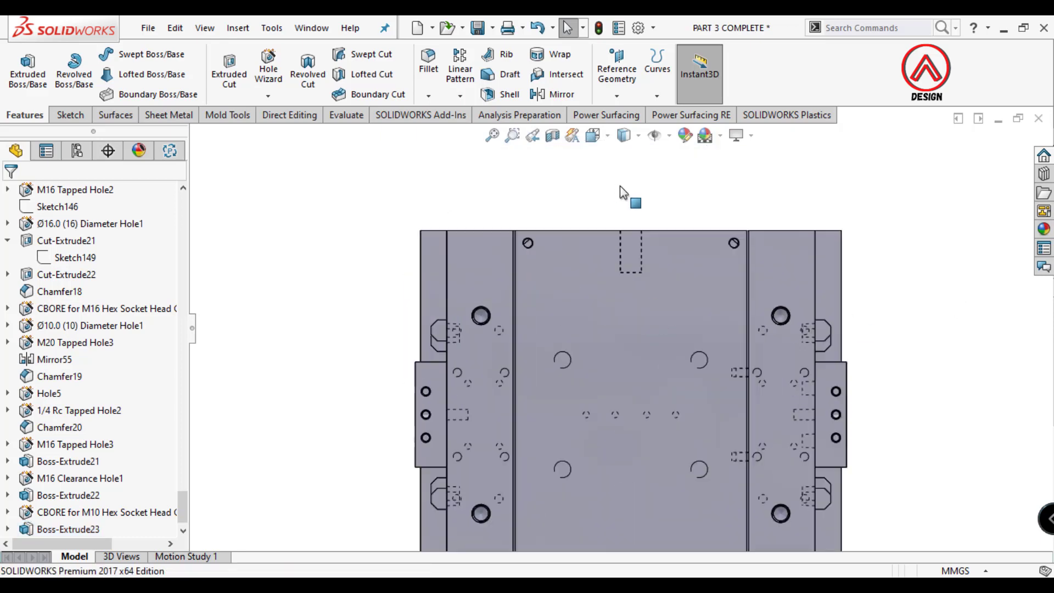
click(582, 272)
Set up a counterbored Hole Wizard hole, Ø25 mm with 30 mm counterbore, up to next face
click(268, 69)
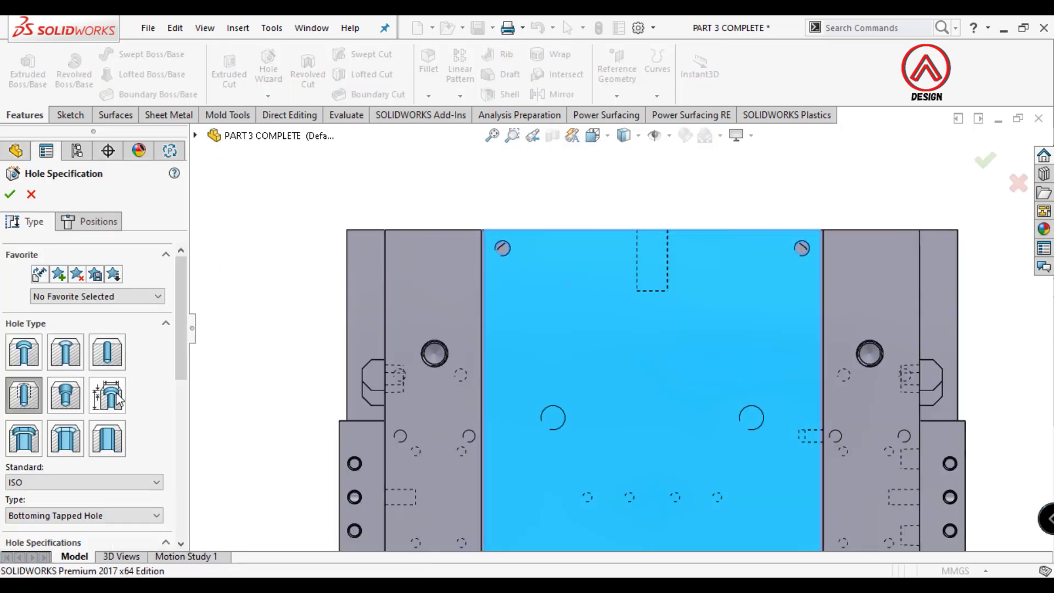
scroll(184, 384, down, 1)
click(82, 377)
click(73, 445)
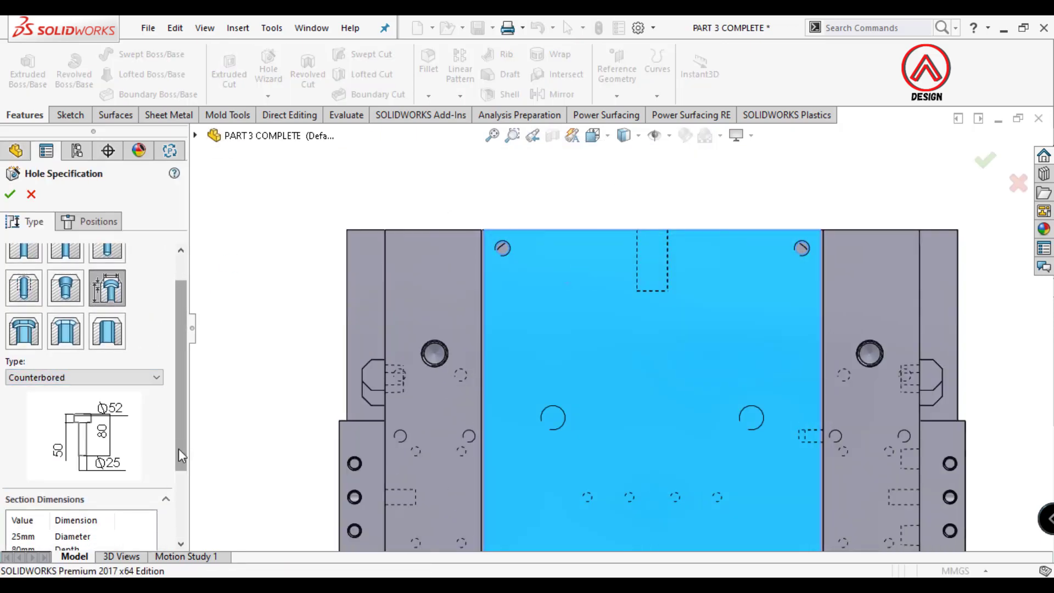
scroll(179, 449, down, 3)
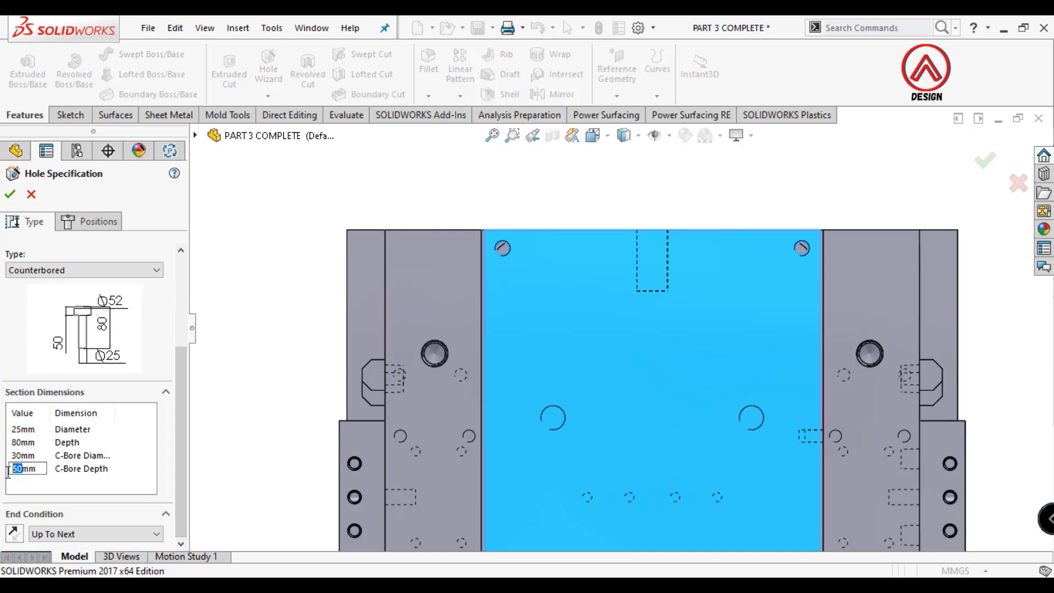
click(98, 222)
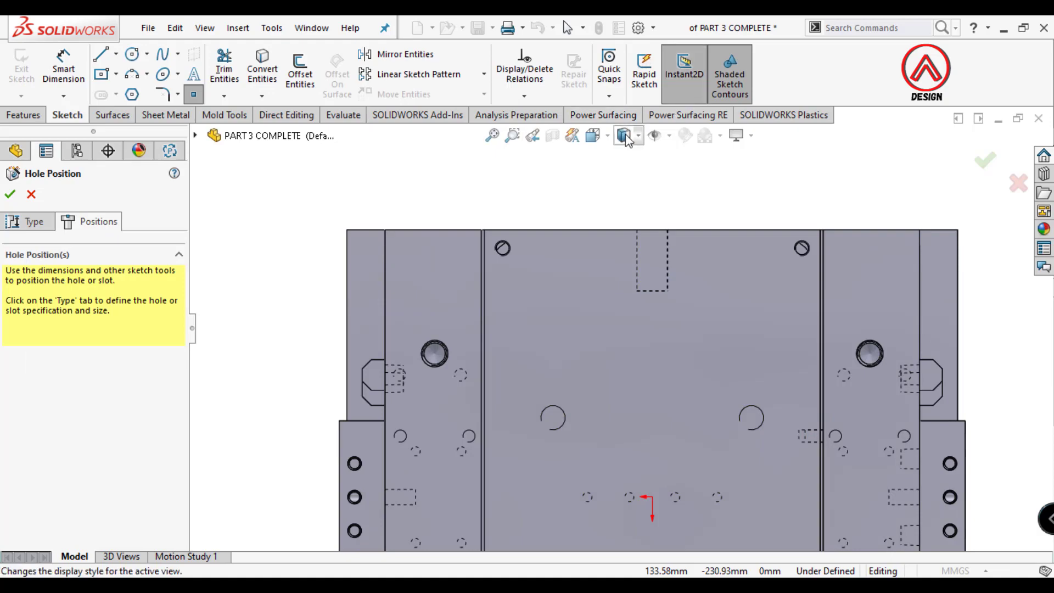
Place the hole points on the four pin-hole centres, shown via hidden edges
click(625, 200)
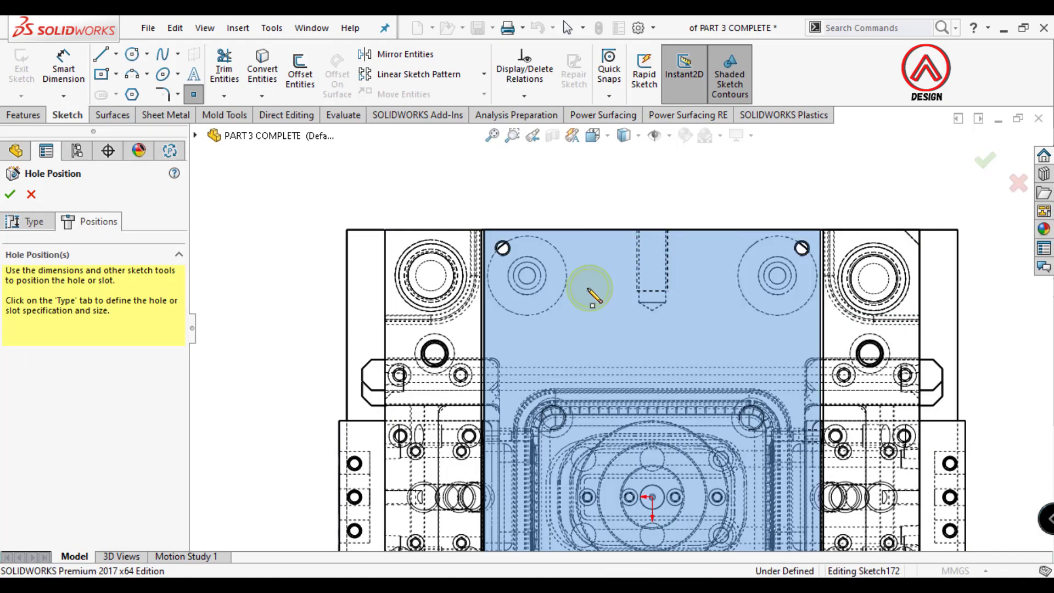
scroll(588, 295, down, 5)
click(464, 282)
scroll(654, 326, up, 1)
scroll(655, 326, down, 2)
scroll(823, 308, up, 2)
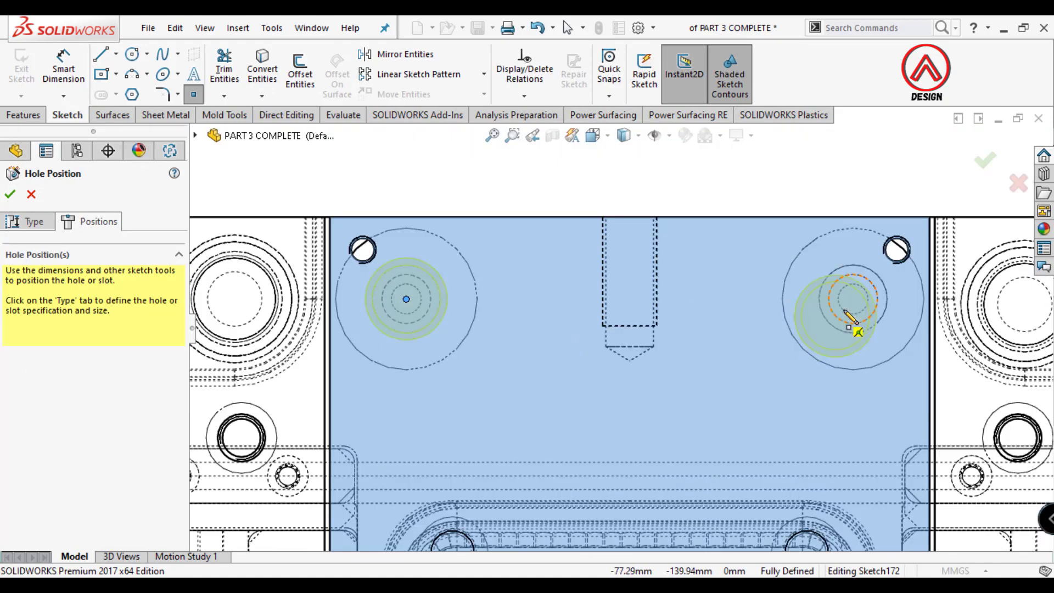
click(852, 299)
scroll(626, 330, down, 2)
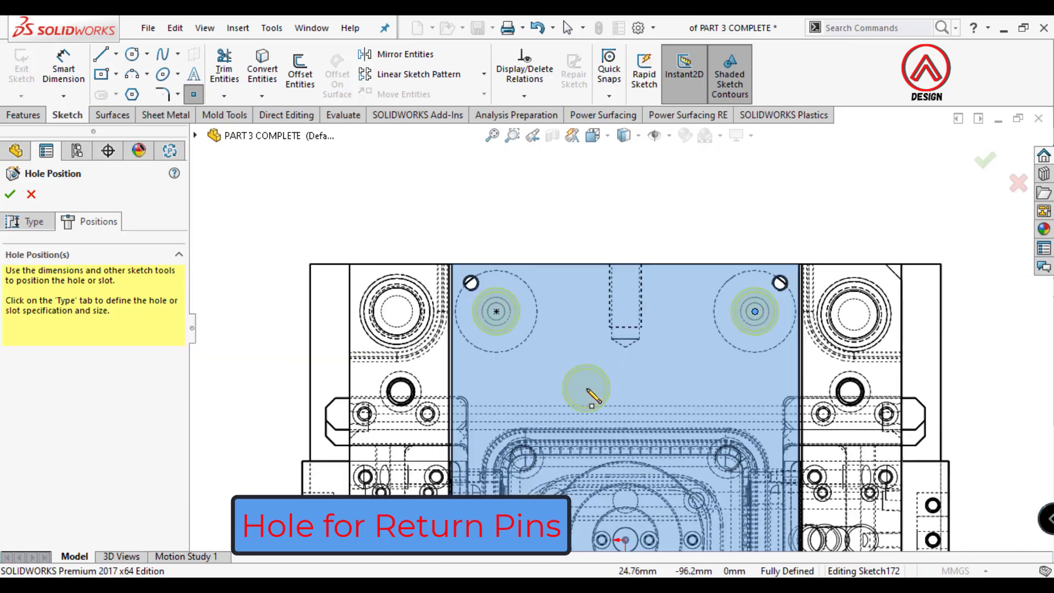
scroll(591, 397, down, 3)
scroll(635, 452, up, 5)
click(462, 372)
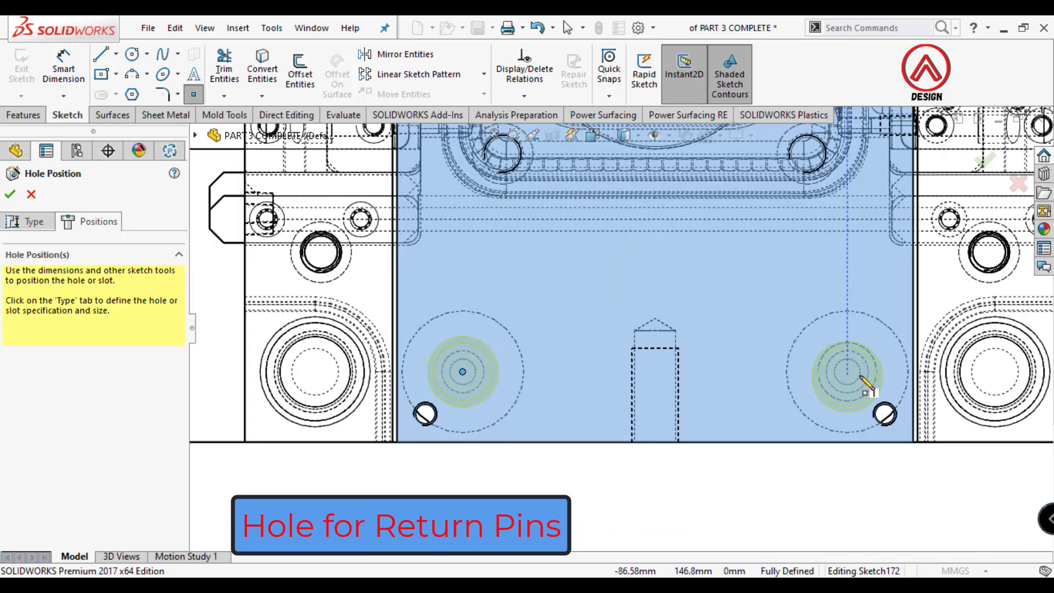
click(847, 372)
Finish the counterbored holes and measure one to confirm its 25 mm diameter
click(9, 193)
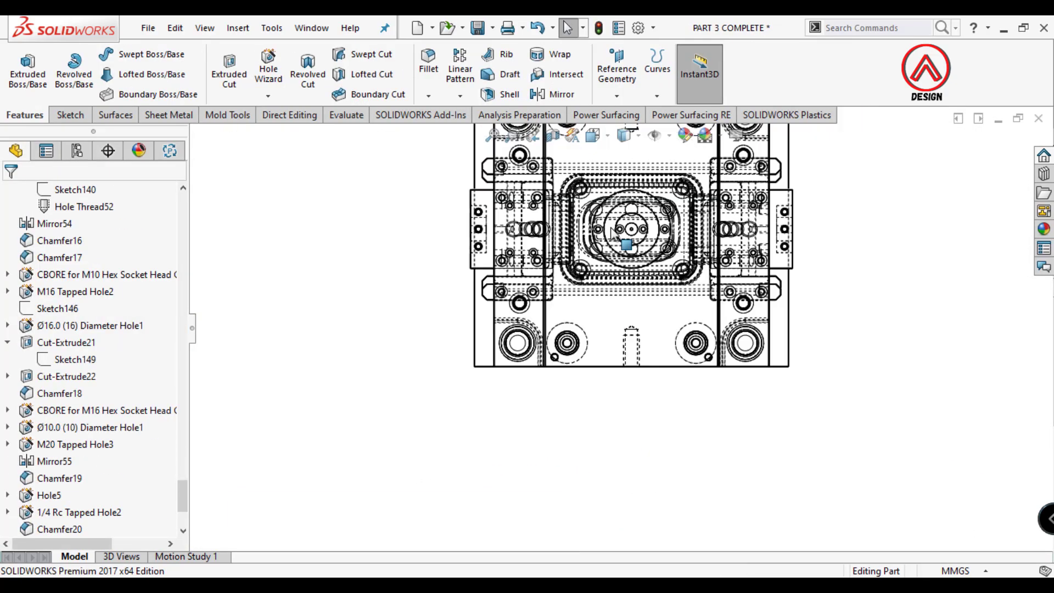
middle_drag(546, 522, 573, 319)
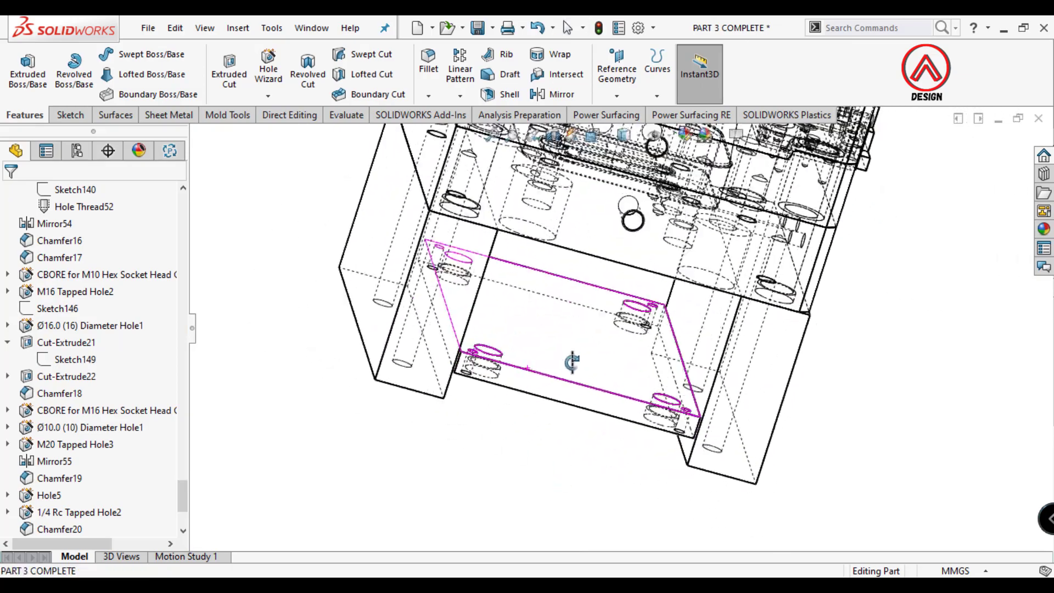
middle_drag(573, 318, 551, 306)
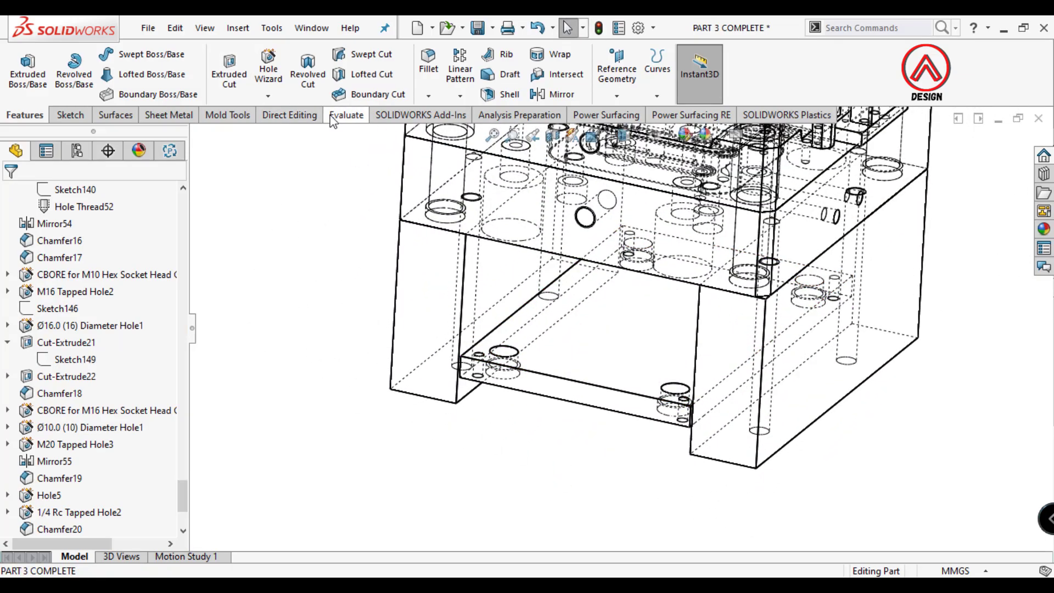
click(344, 115)
click(63, 66)
click(523, 183)
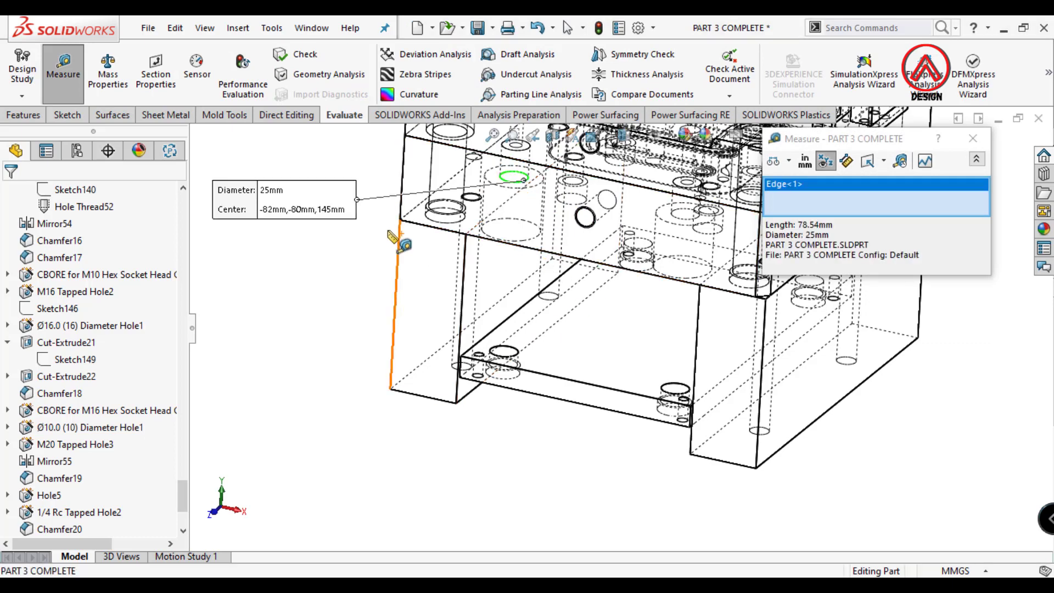
click(973, 138)
Expand the Solid Bodies folder and highlight the M10 counterbore body
scroll(567, 452, up, 3)
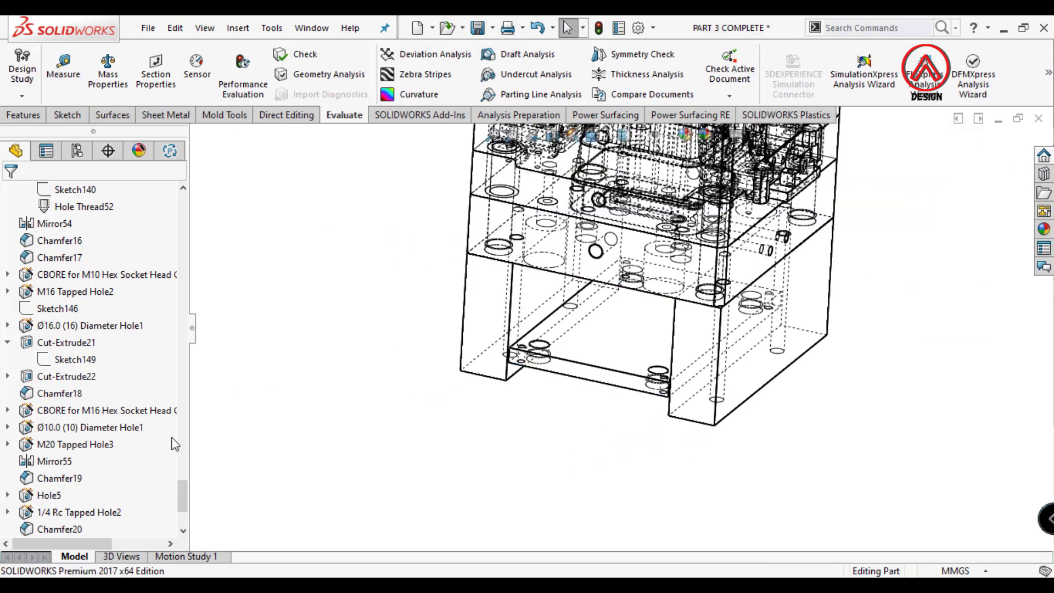
scroll(174, 443, up, 15)
click(82, 298)
scroll(62, 455, down, 2)
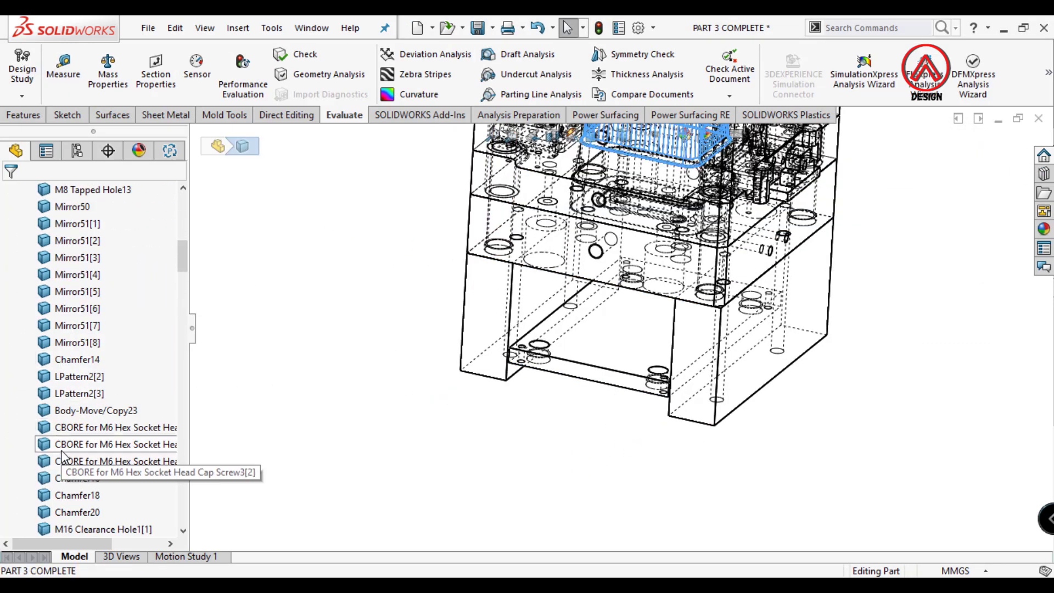
scroll(62, 455, down, 4)
click(82, 376)
middle_drag(490, 447, 527, 434)
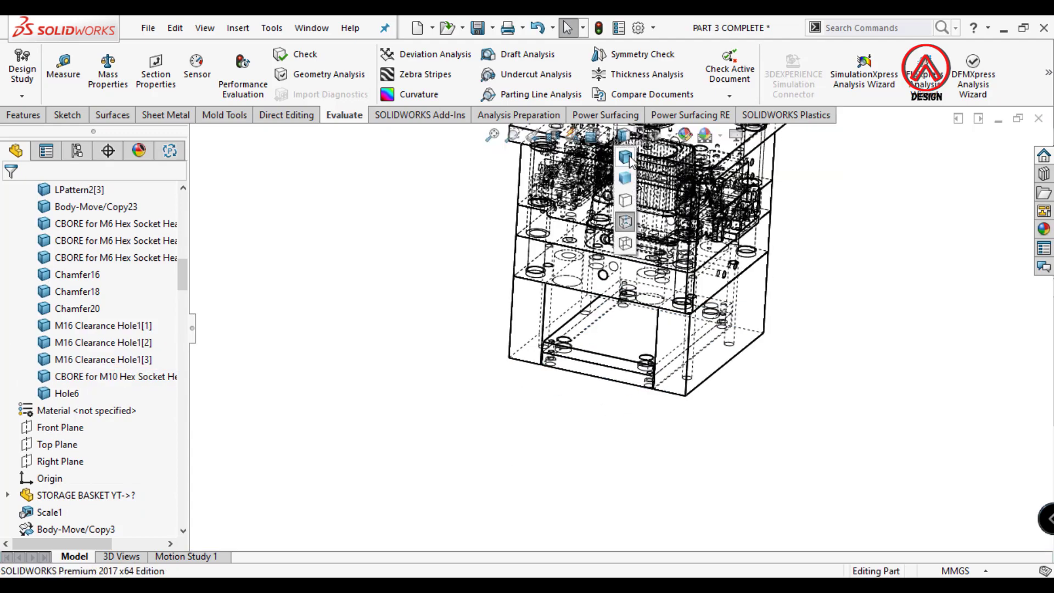
Switch to Shaded With Edges and select the lower plate's bottom face
click(626, 157)
scroll(595, 355, down, 3)
middle_drag(594, 354, 598, 206)
click(557, 370)
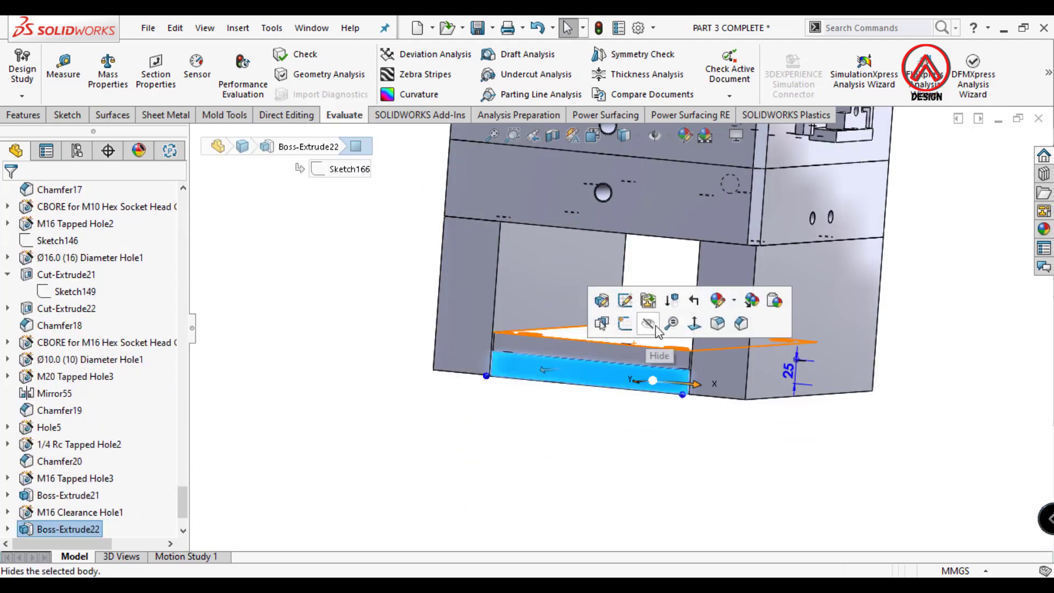
mouse_move(557, 370)
middle_down()
mouse_move(602, 423)
mouse_move(608, 311)
middle_up()
click(608, 311)
Sketch a Ø25 mm circle on the top-left hole of the bottom face
click(742, 266)
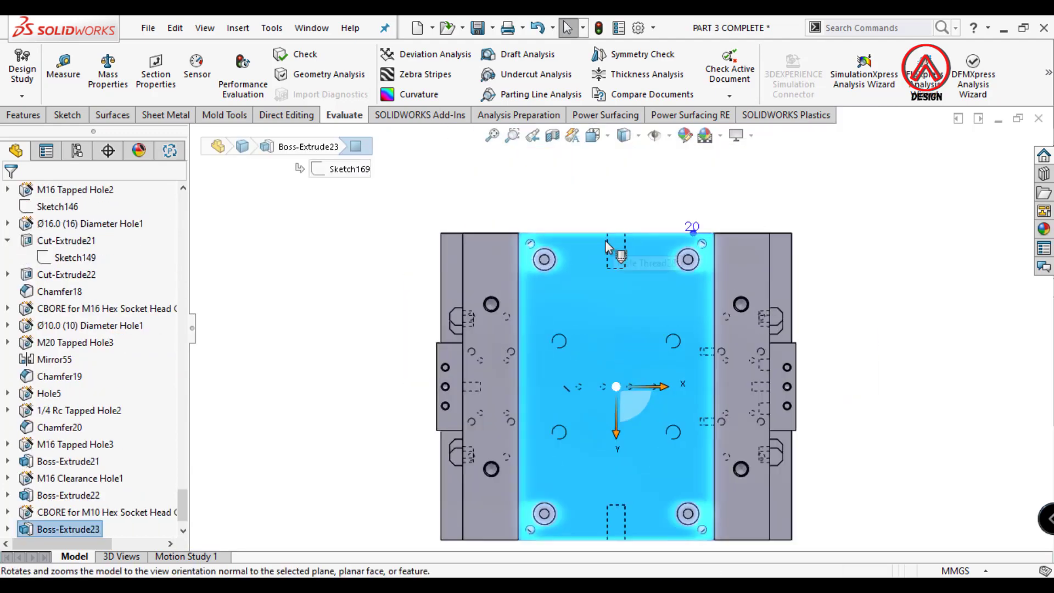
key(c)
scroll(524, 239, down, 5)
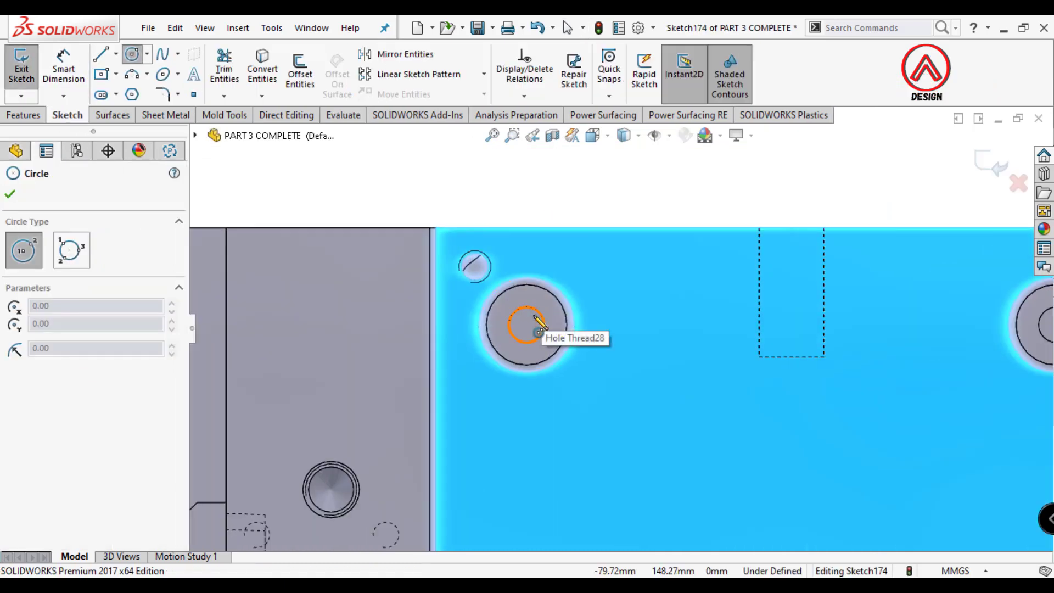
click(527, 325)
click(537, 294)
key(d)
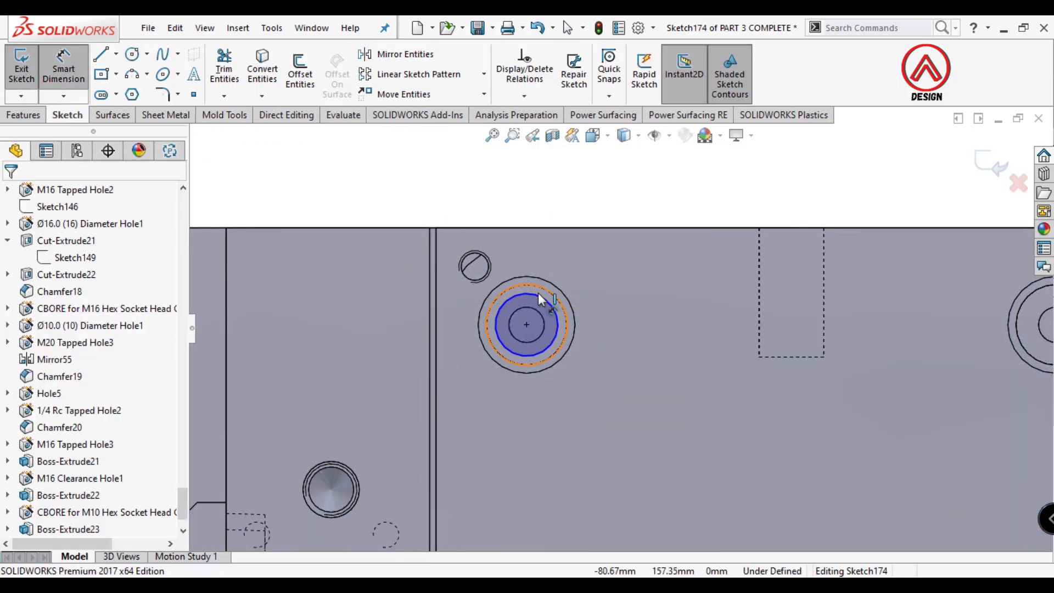
click(640, 220)
text(25)
key(Return)
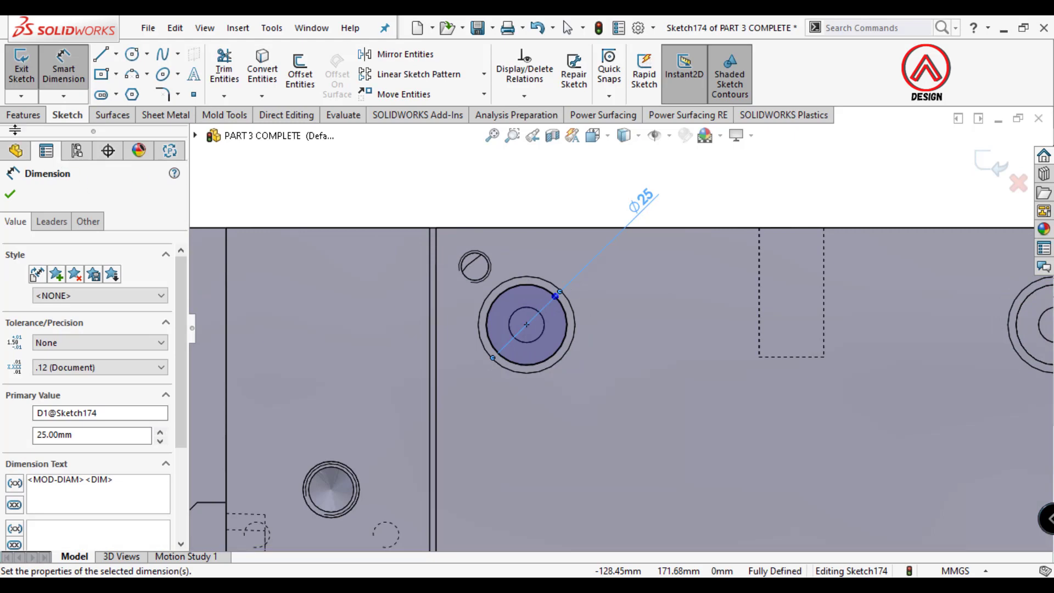
Extrude the Ø25 circle upward 215 mm as a separate body
click(23, 115)
click(28, 69)
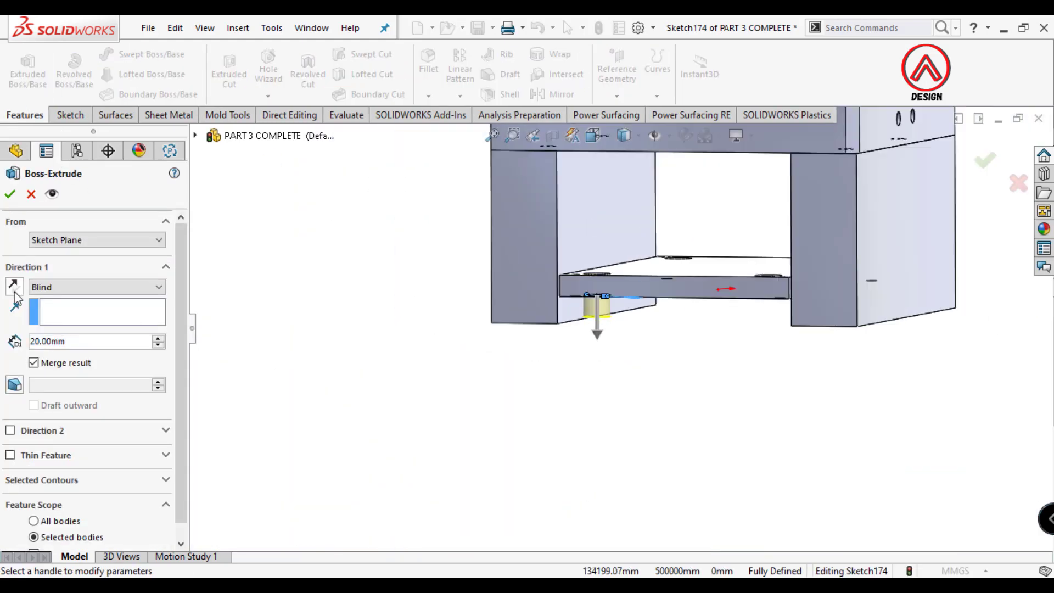
click(13, 286)
scroll(576, 439, up, 3)
scroll(532, 274, down, 3)
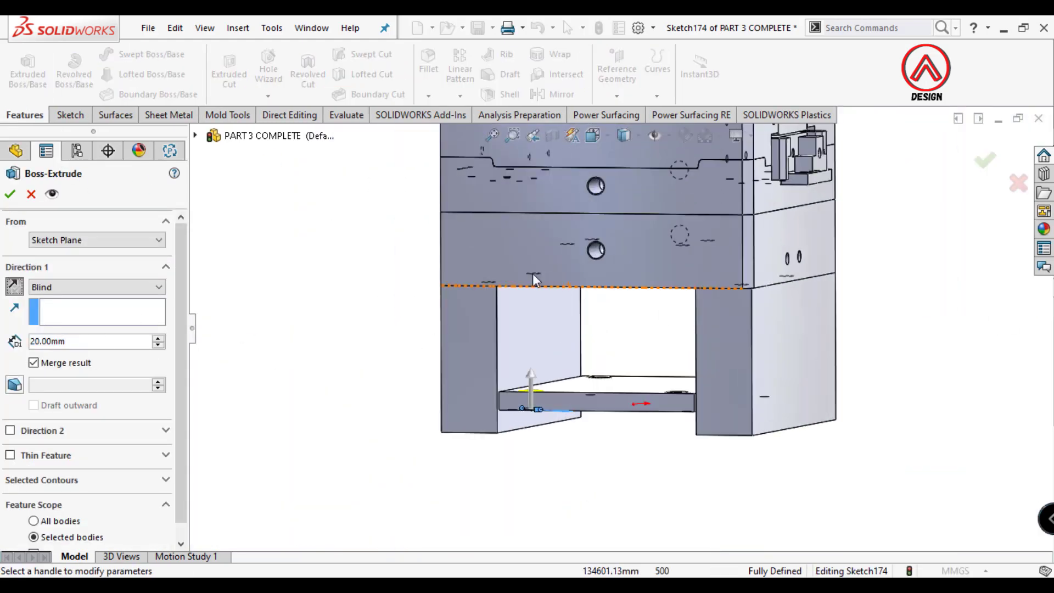
middle_drag(532, 273, 600, 248)
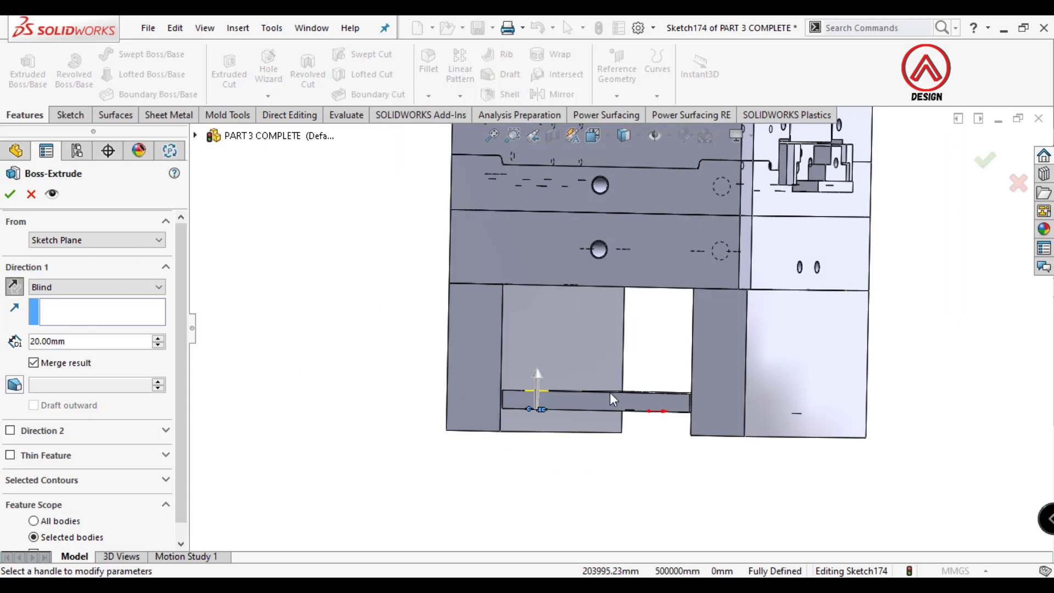
drag(536, 377, 540, 269)
drag(541, 215, 541, 214)
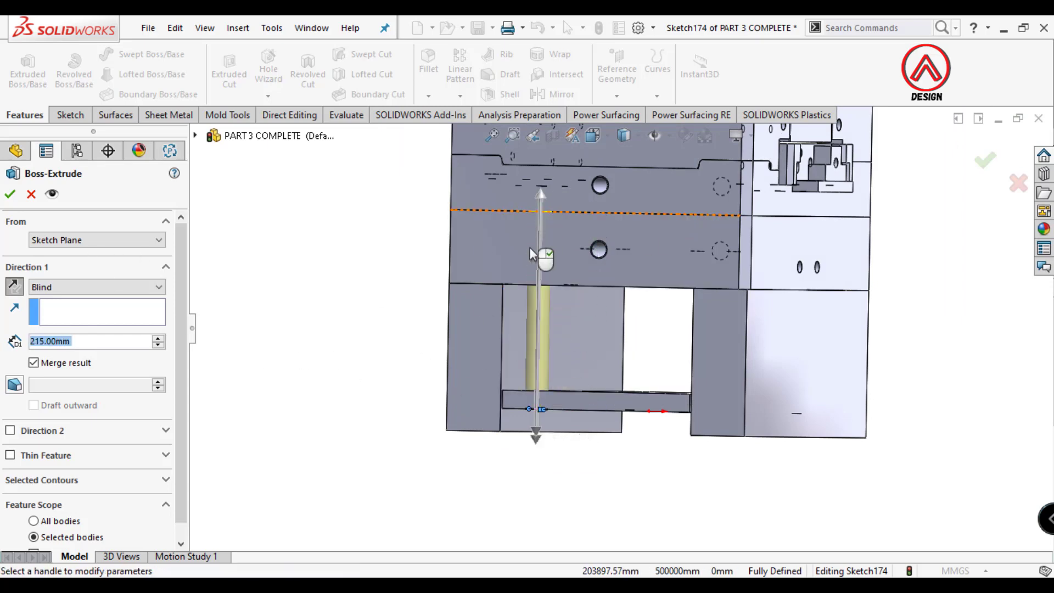
click(34, 365)
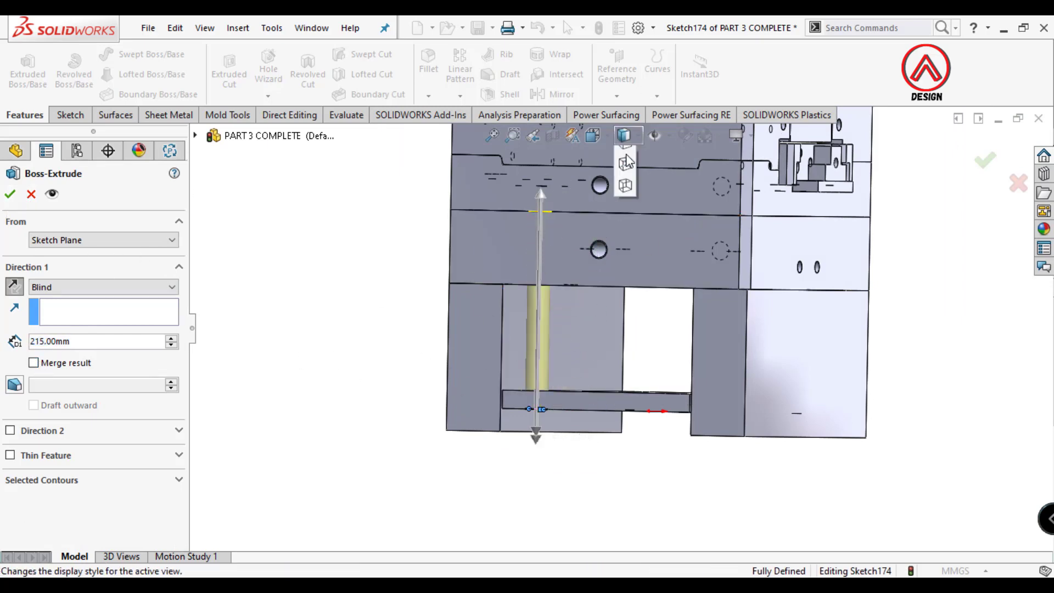
Return the model to shaded display and rotate to view its underside
scroll(629, 228, down, 5)
scroll(513, 307, down, 3)
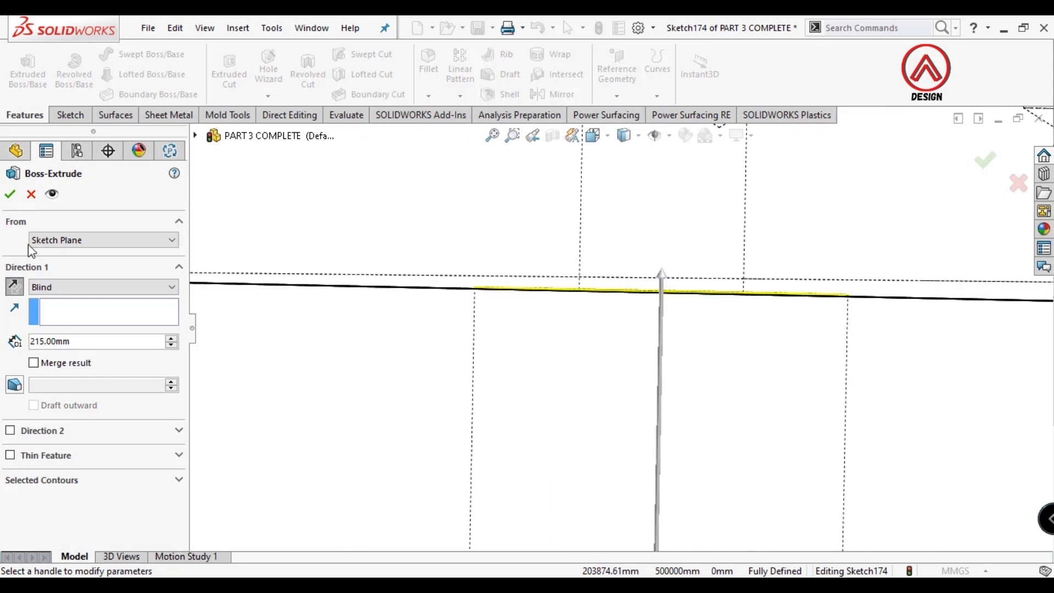
scroll(565, 318, up, 2)
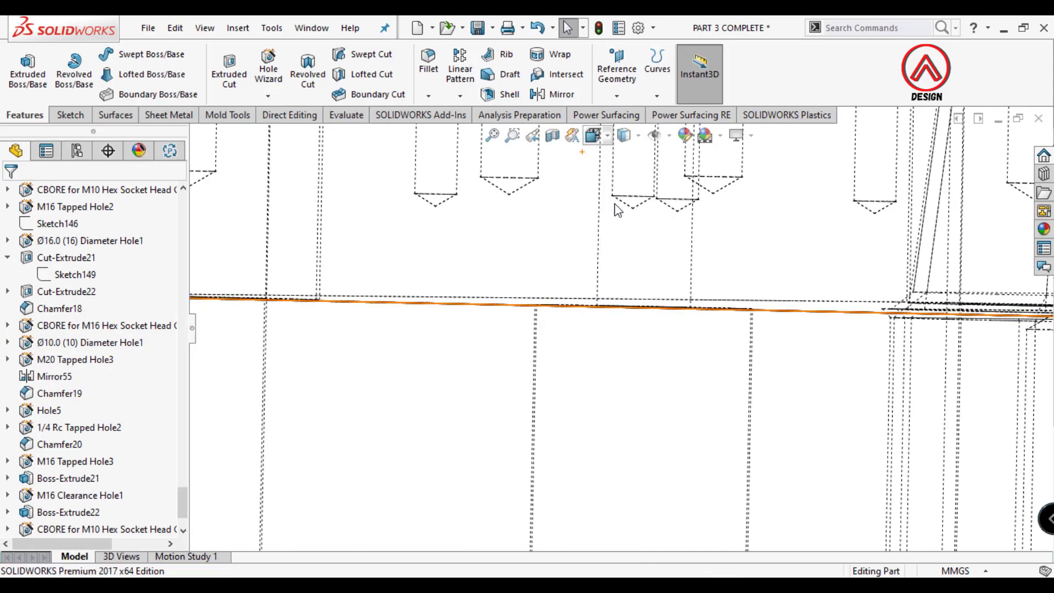
scroll(588, 413, up, 5)
scroll(587, 412, down, 3)
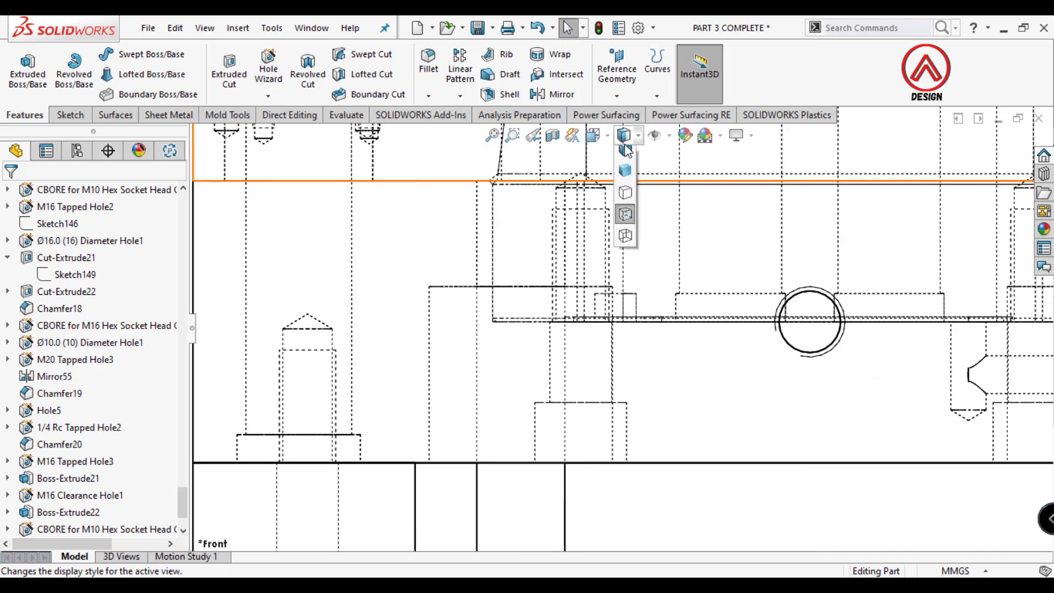
click(625, 156)
middle_drag(694, 407, 620, 404)
scroll(439, 377, down, 3)
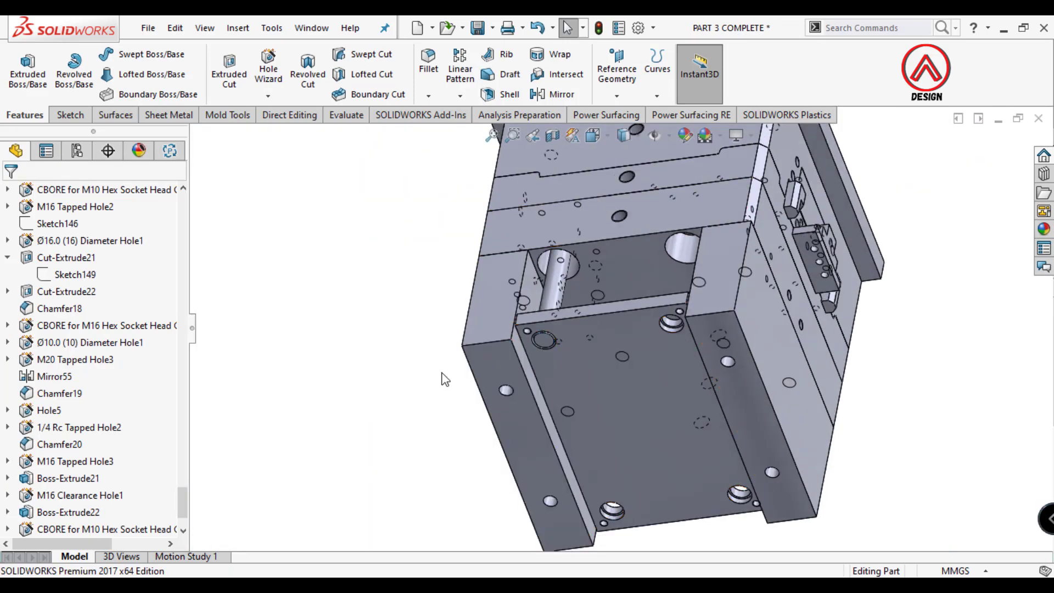
scroll(510, 341, down, 3)
Sketch a Ø30 mm circle on the flat face inside the hole
click(510, 347)
click(67, 115)
click(21, 69)
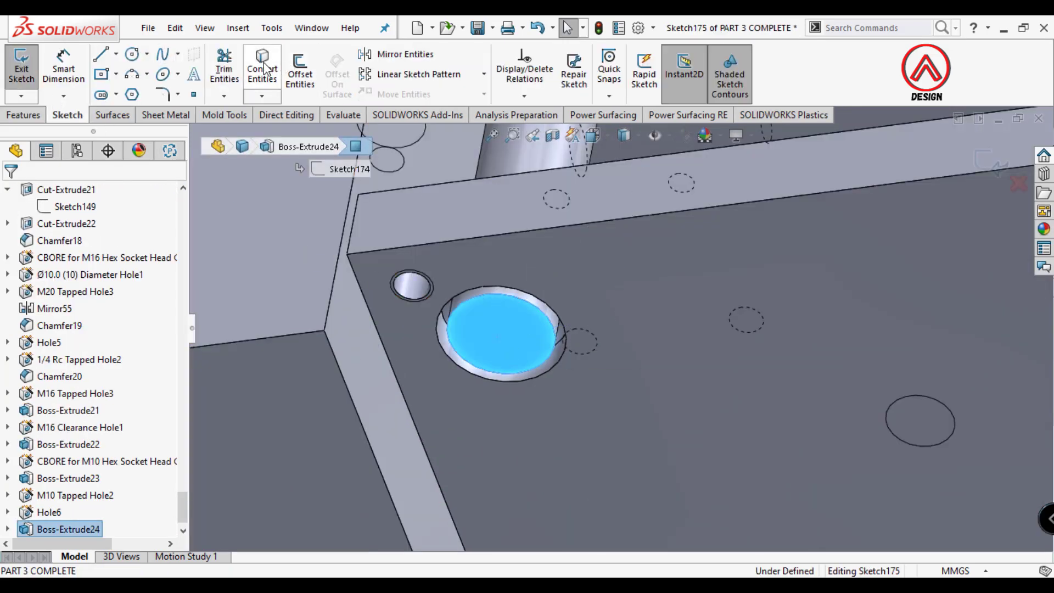
click(501, 334)
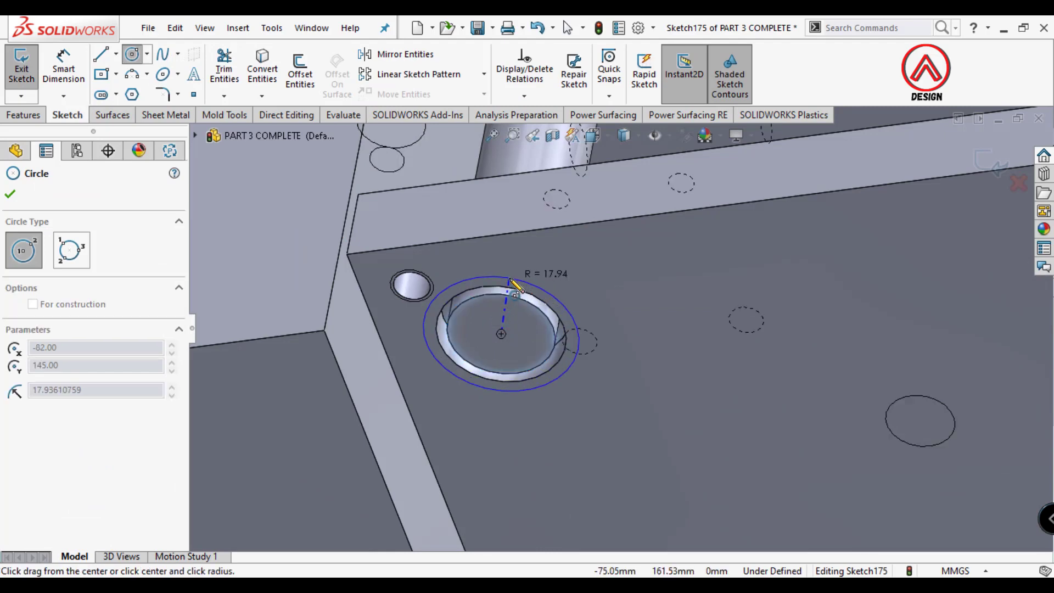
click(574, 312)
click(63, 69)
click(549, 288)
click(556, 262)
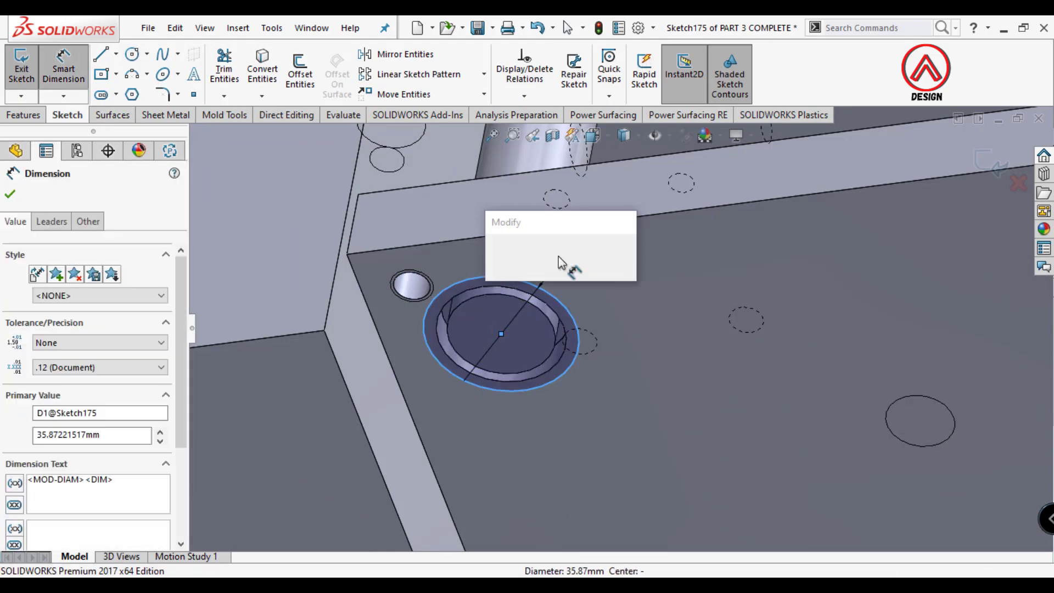
text(30)
key(Return)
Extrude the Ø30 circle 8 mm, scoped to merge into Boss-Extrude24
click(24, 115)
click(28, 82)
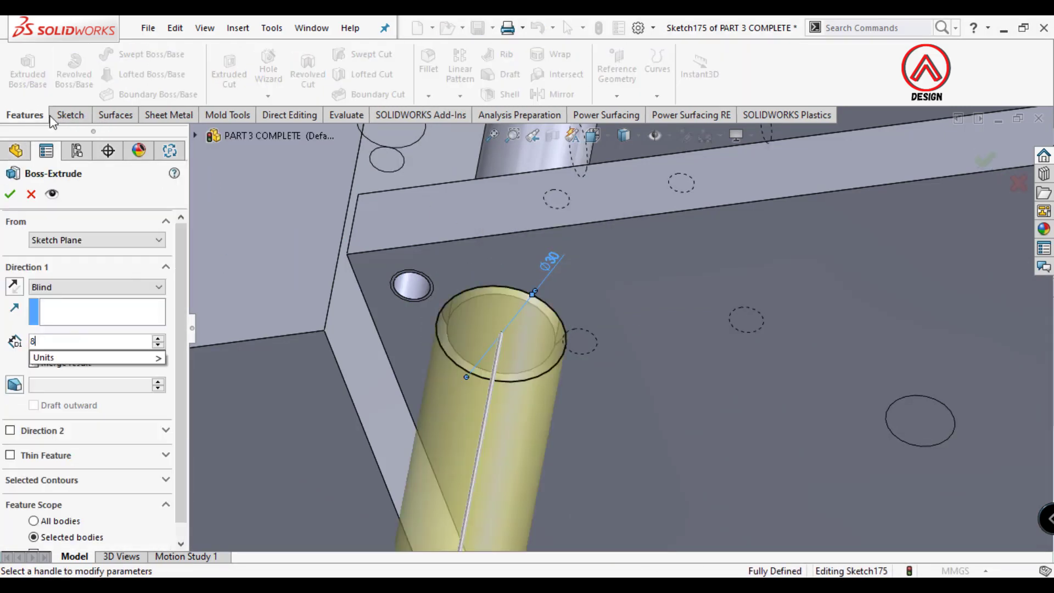
click(59, 534)
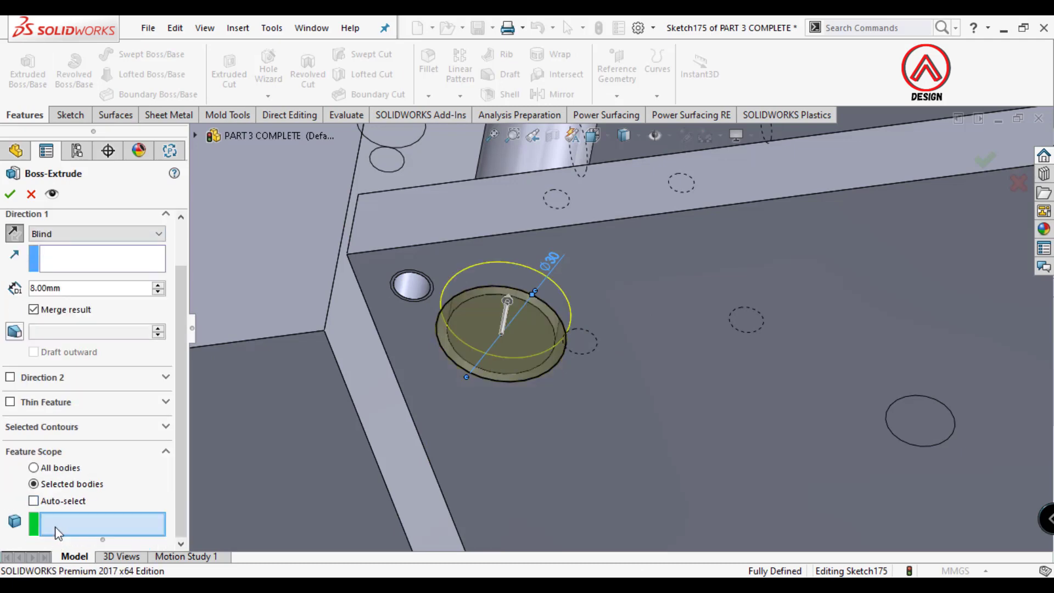
scroll(549, 275, up, 4)
click(565, 236)
key(Return)
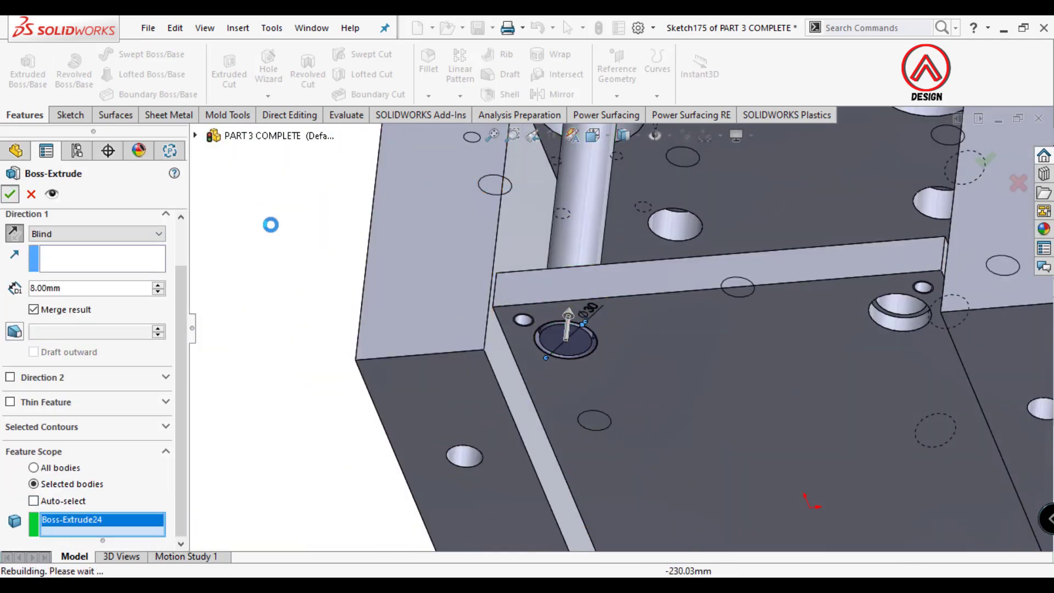
Orbit the mold to inspect its underside from another angle
middle_drag(271, 226, 459, 276)
scroll(124, 494, down, 5)
scroll(121, 439, down, 3)
scroll(154, 373, down, 10)
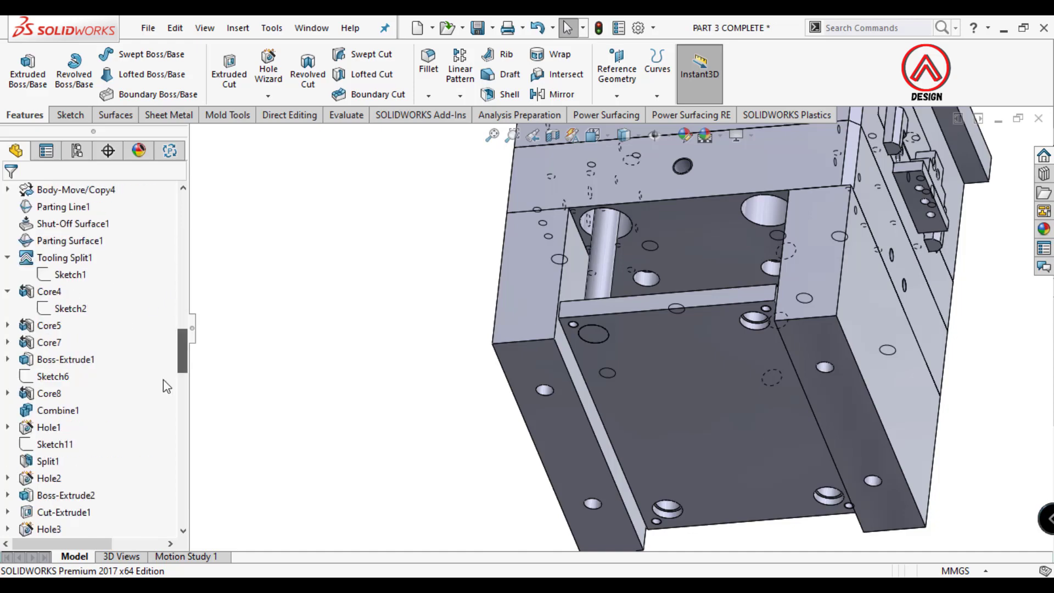
scroll(163, 352, up, 4)
scroll(110, 307, up, 2)
click(65, 275)
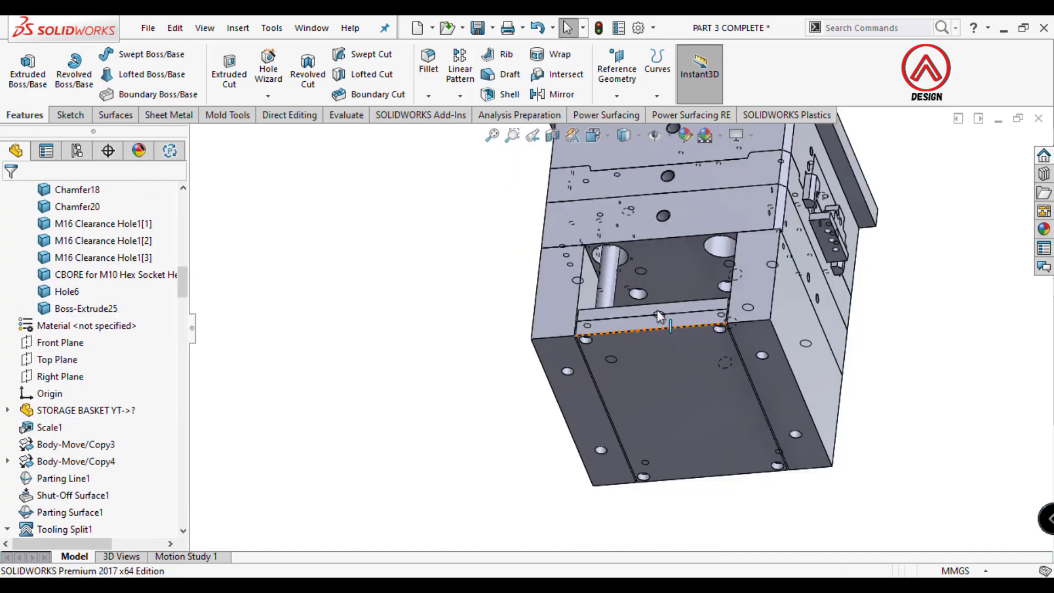
mouse_move(656, 310)
middle_down()
mouse_move(659, 393)
mouse_move(647, 330)
mouse_move(712, 331)
mouse_move(575, 346)
mouse_move(571, 361)
middle_up()
Turn the view face-on to the bottom plate and back out of an empty sketch
click(572, 361)
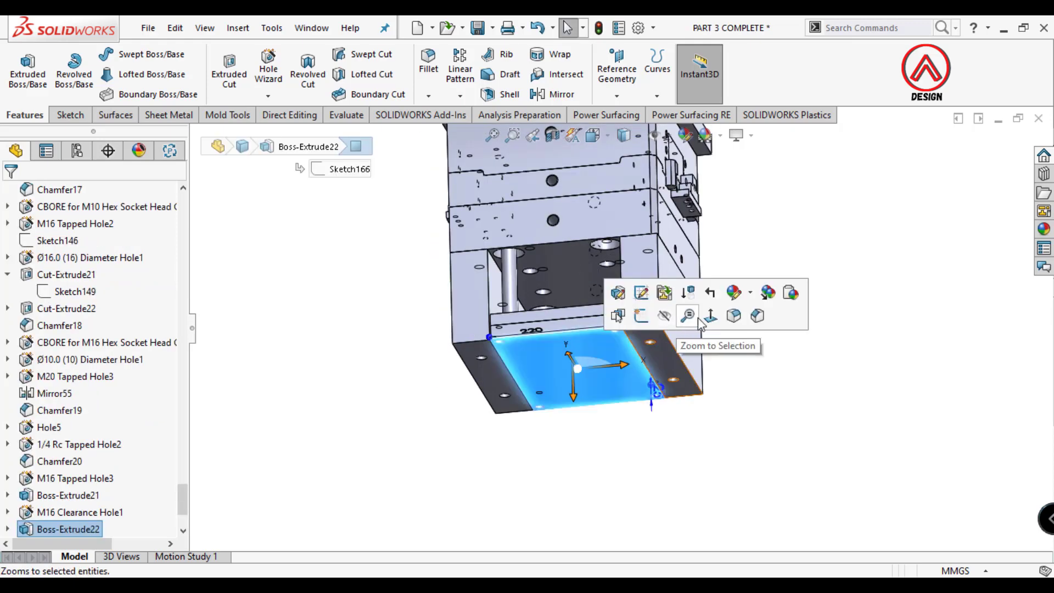
click(697, 317)
click(256, 171)
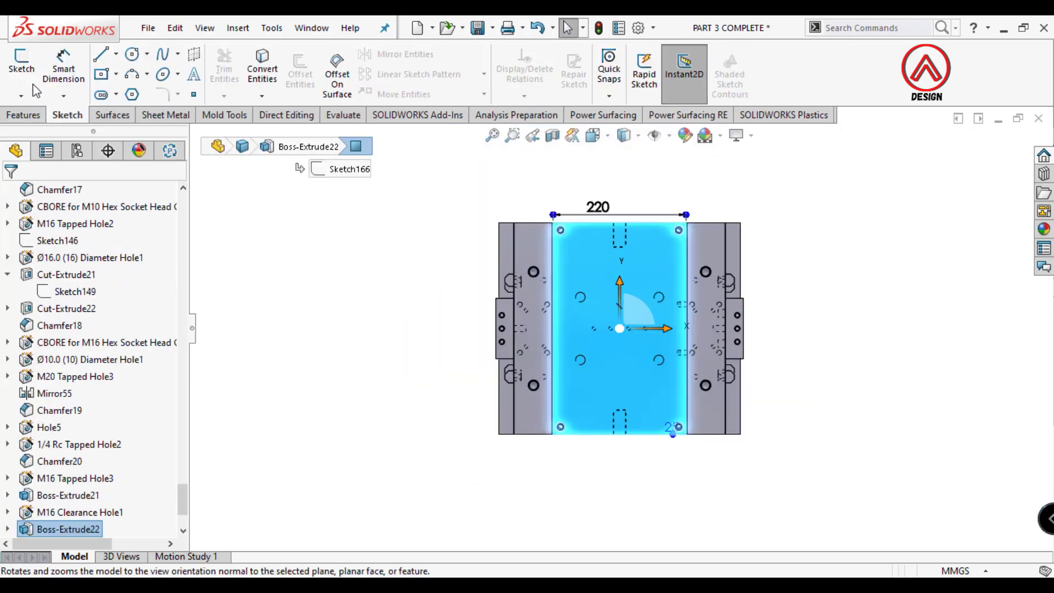
click(132, 53)
scroll(560, 316, up, 3)
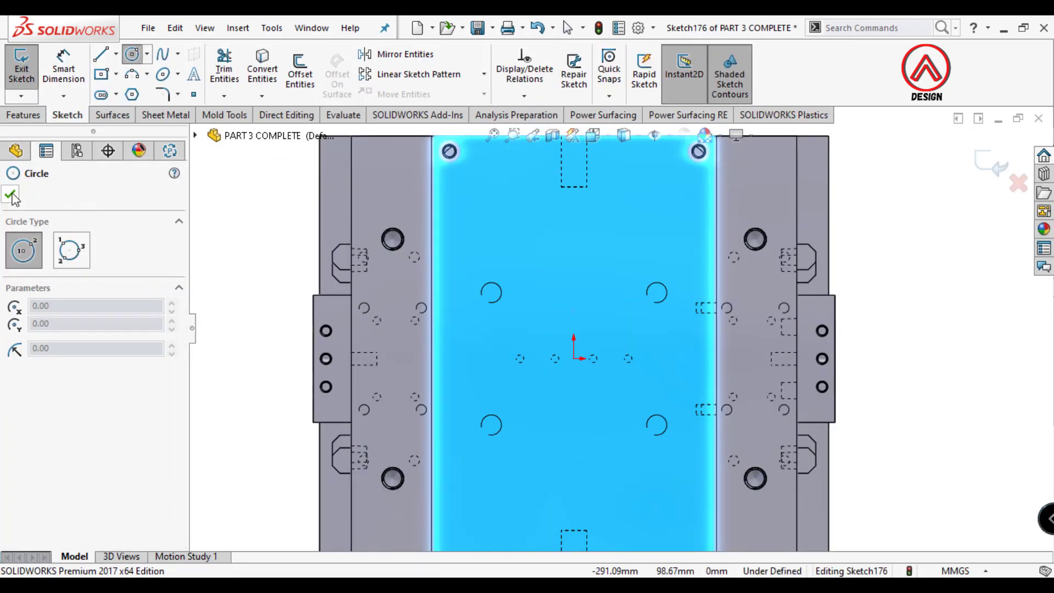
click(11, 195)
key(f)
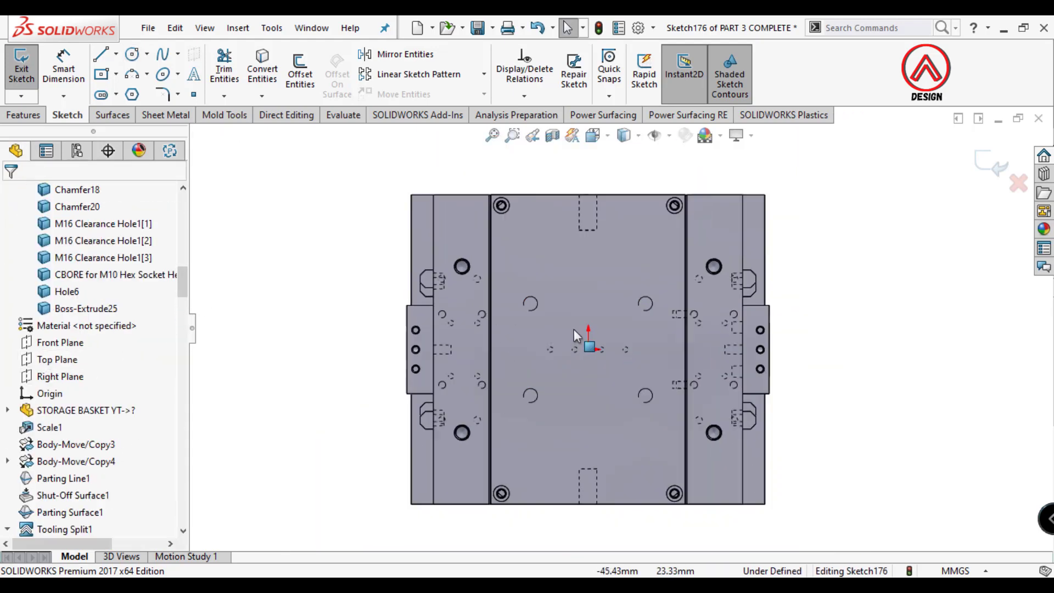
key(ctrl+z)
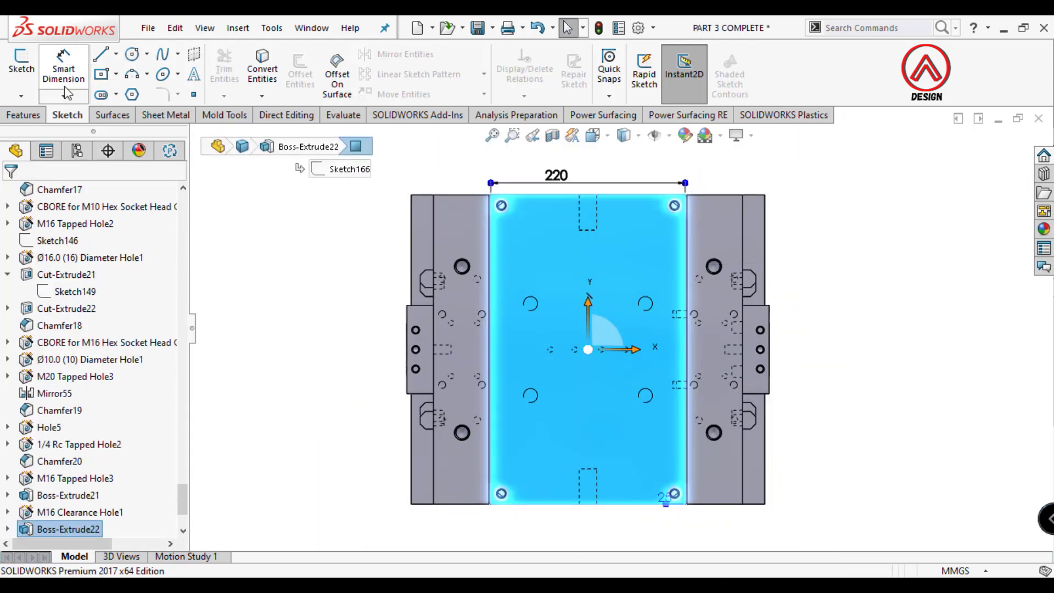
Start a Hole Wizard feature for the 30 mm holes on the bottom plate
click(24, 118)
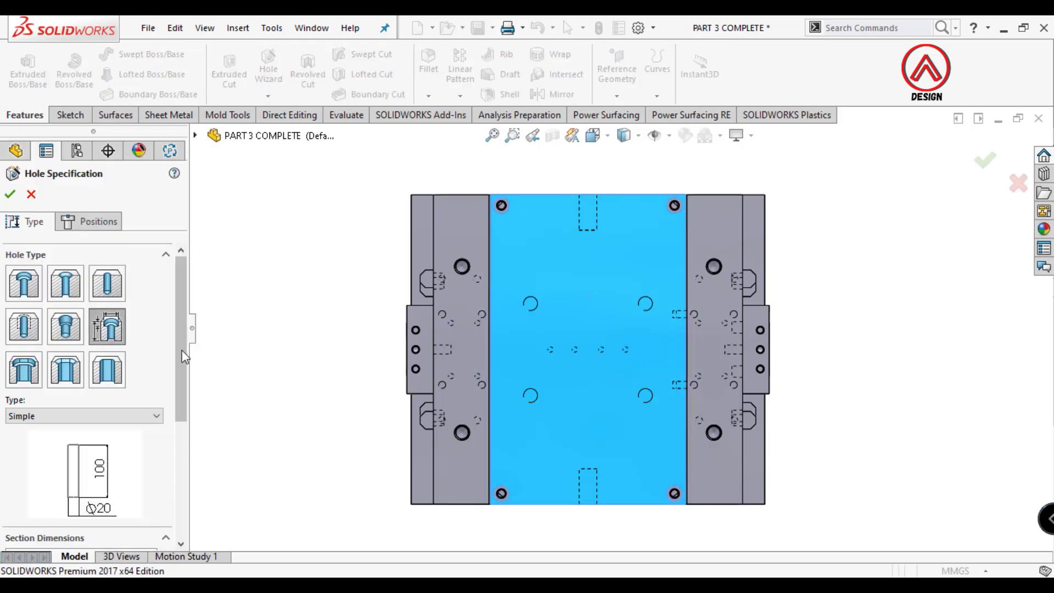
drag(183, 357, 92, 442)
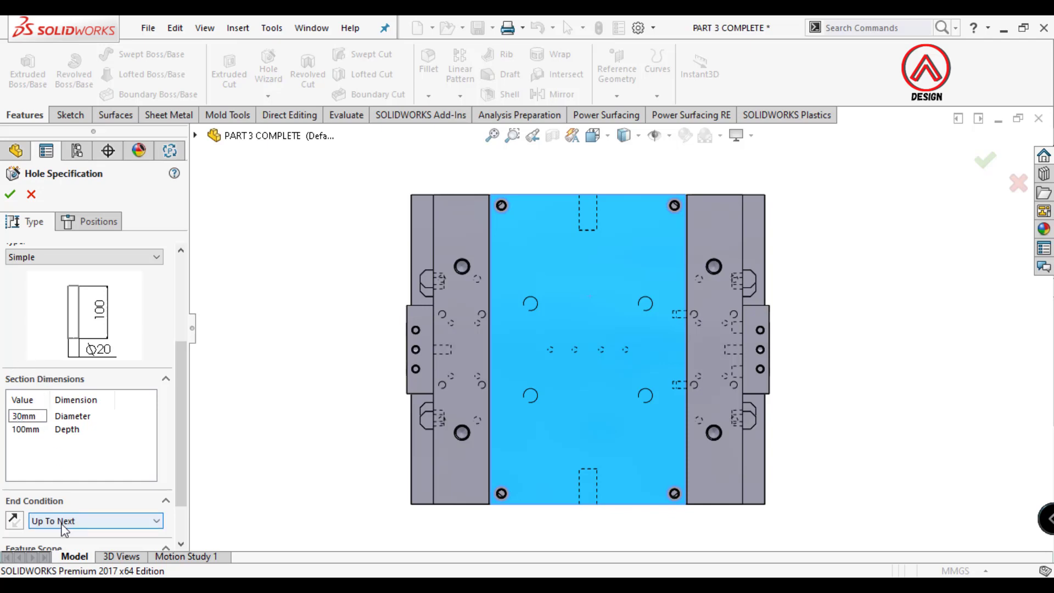
click(99, 221)
scroll(571, 352, down, 5)
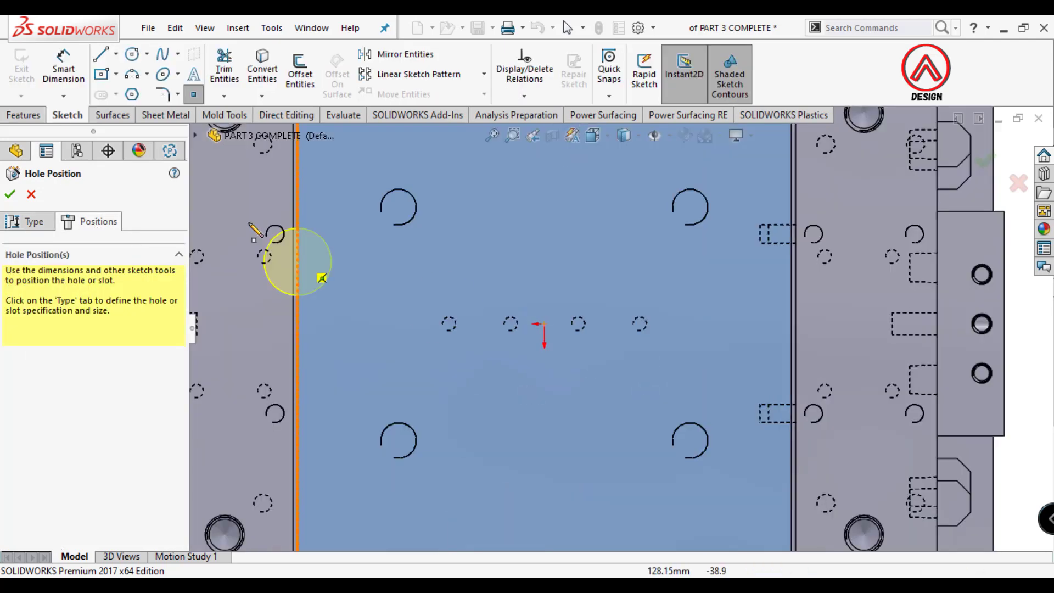
Draw a Ø100 mm construction circle centred on the plate's origin
click(132, 54)
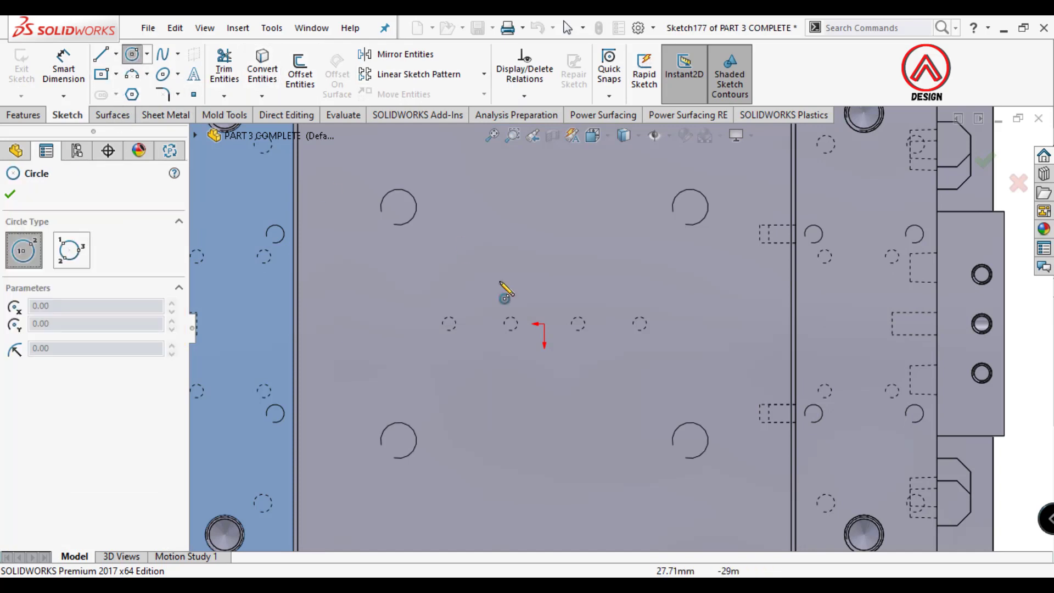
click(544, 323)
click(624, 245)
key(d)
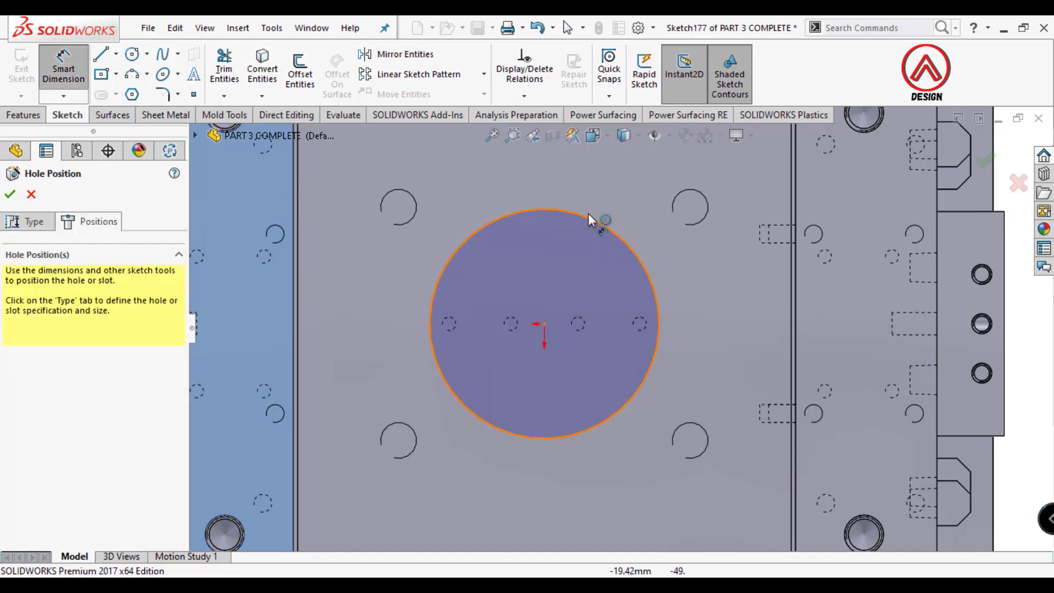
click(599, 222)
click(714, 173)
text(100)
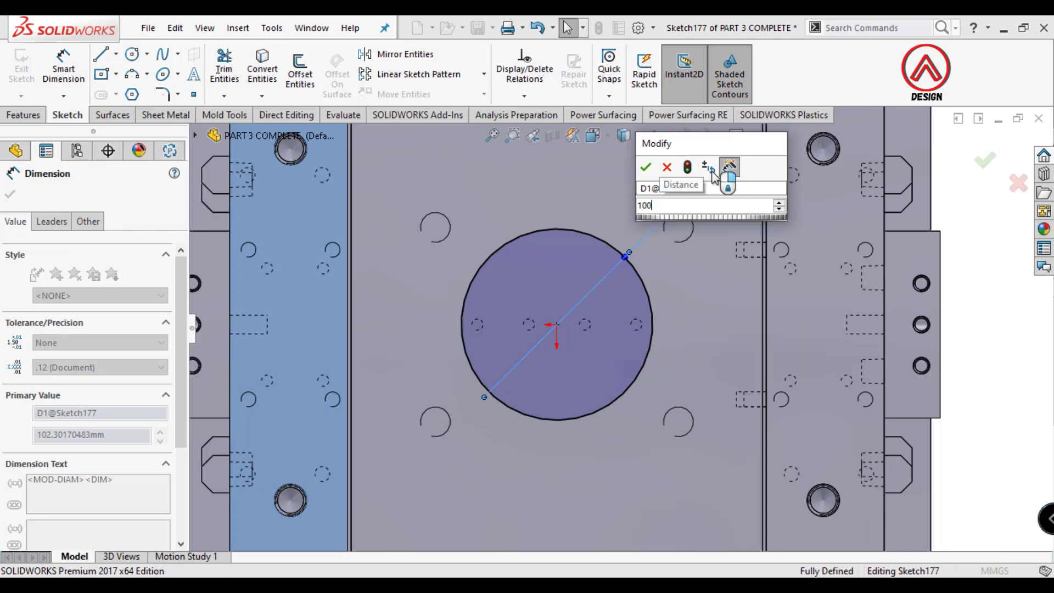
key(Return)
click(649, 296)
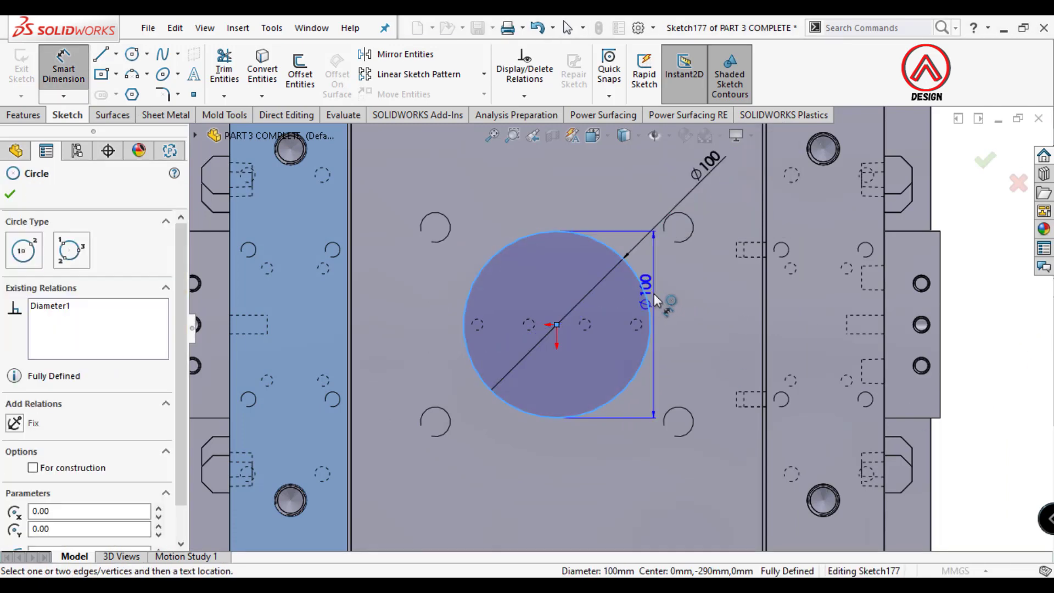
key(Escape)
click(643, 304)
click(712, 259)
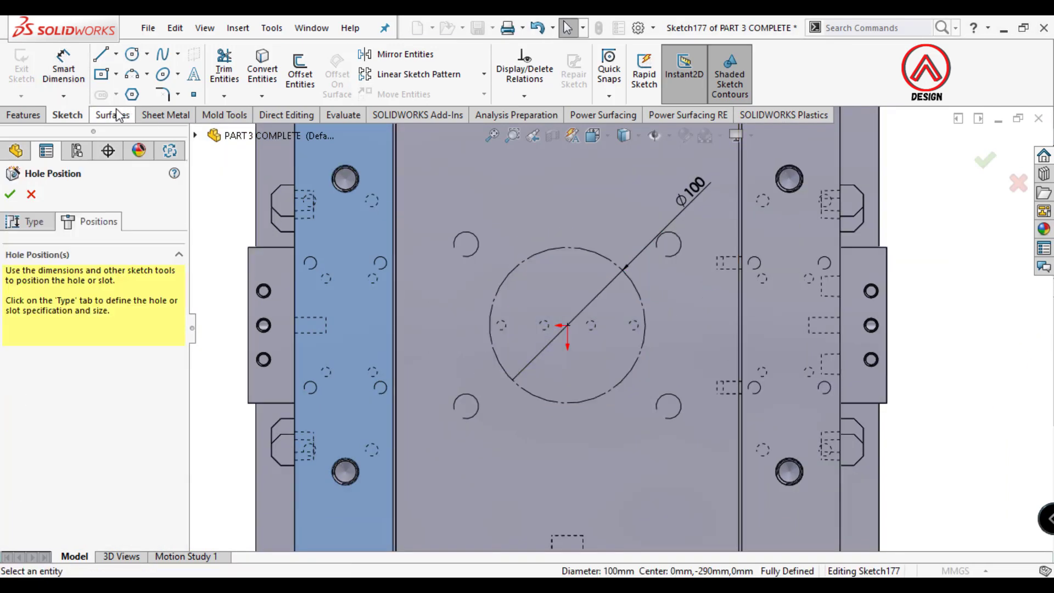
Segment the construction circle into four points for the hole positions
click(270, 28)
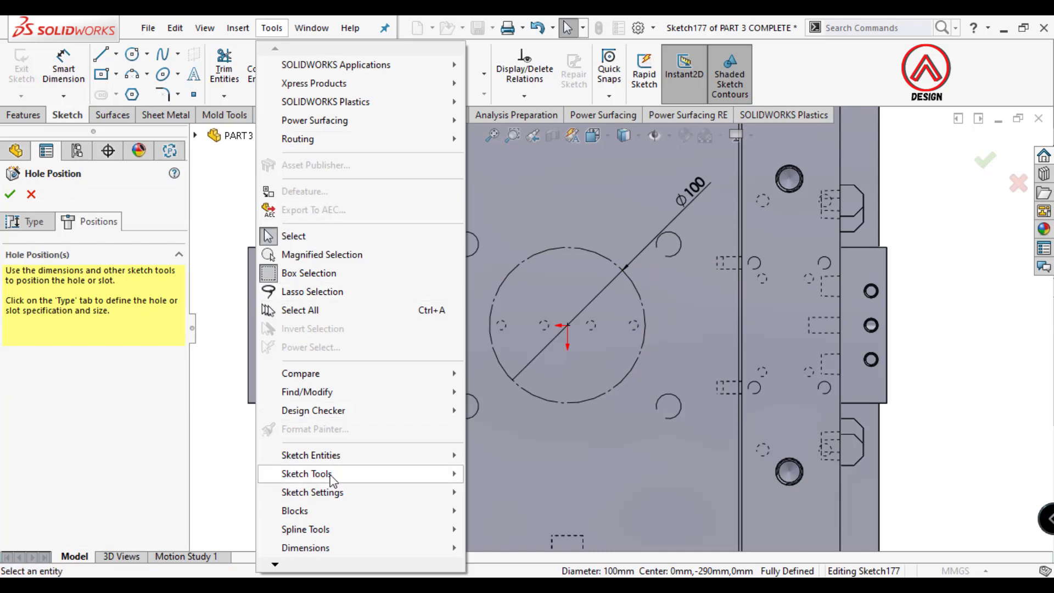
mouse_move(307, 474)
click(516, 190)
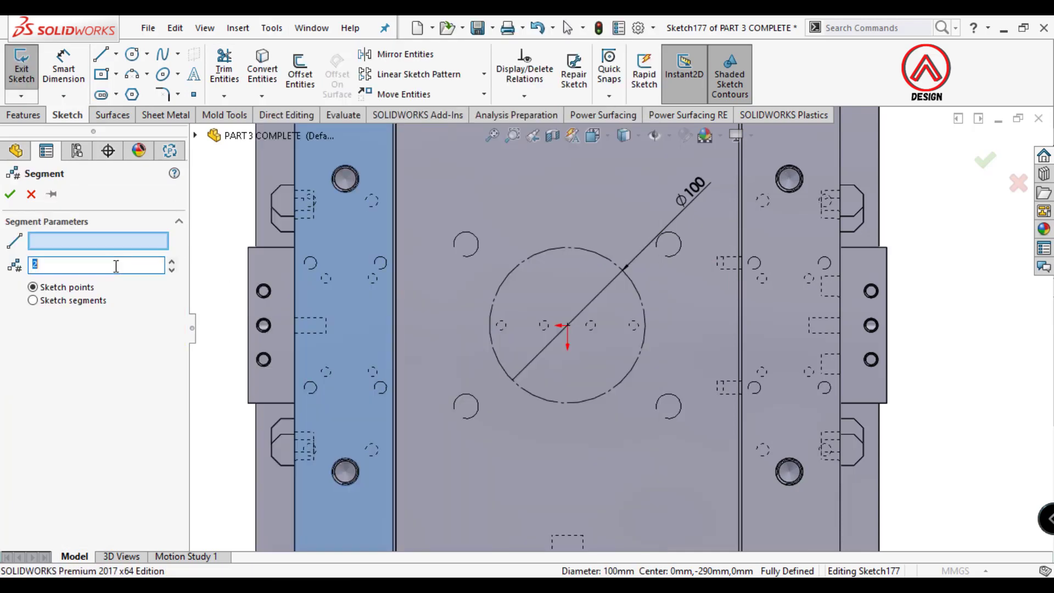
click(9, 194)
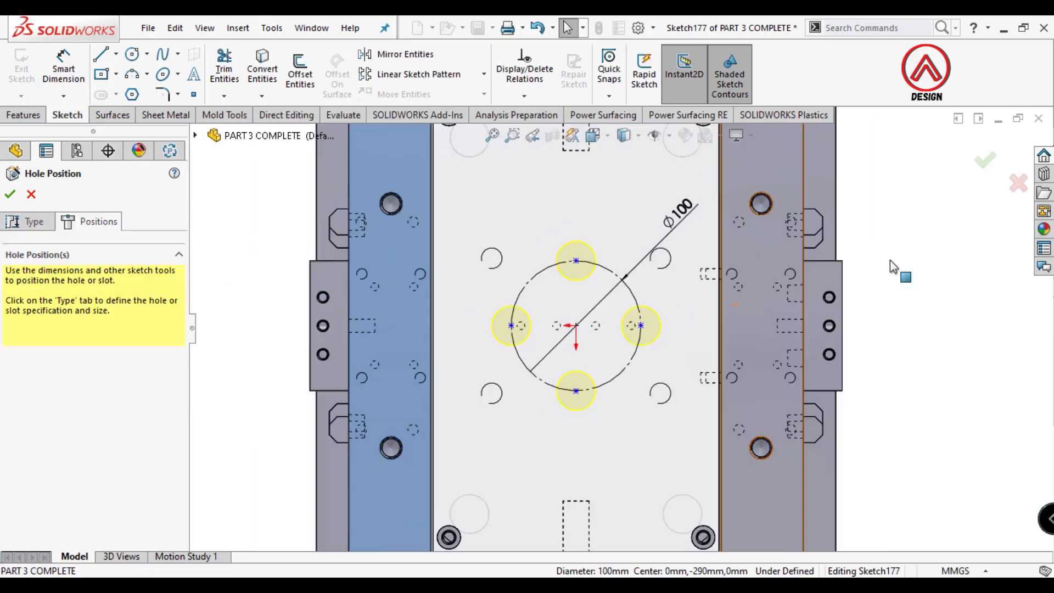
key(Return)
Select Hole7 in the feature tree and reopen it for editing
mouse_move(888, 295)
middle_down()
mouse_move(617, 353)
mouse_move(605, 451)
mouse_move(587, 491)
mouse_move(588, 383)
middle_up()
scroll(588, 384, down, 3)
click(529, 380)
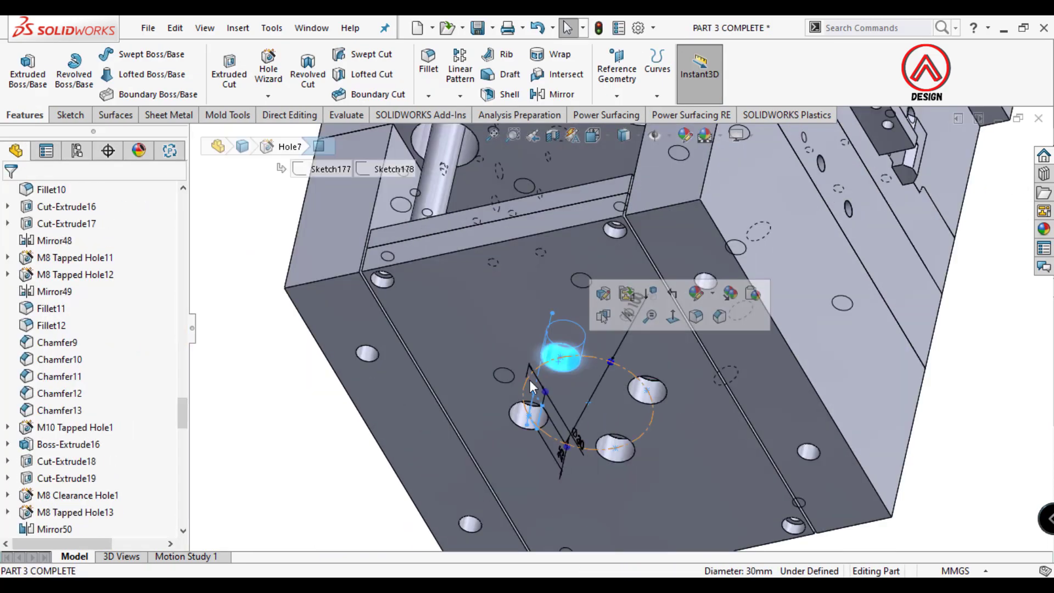
drag(183, 451, 187, 450)
click(48, 528)
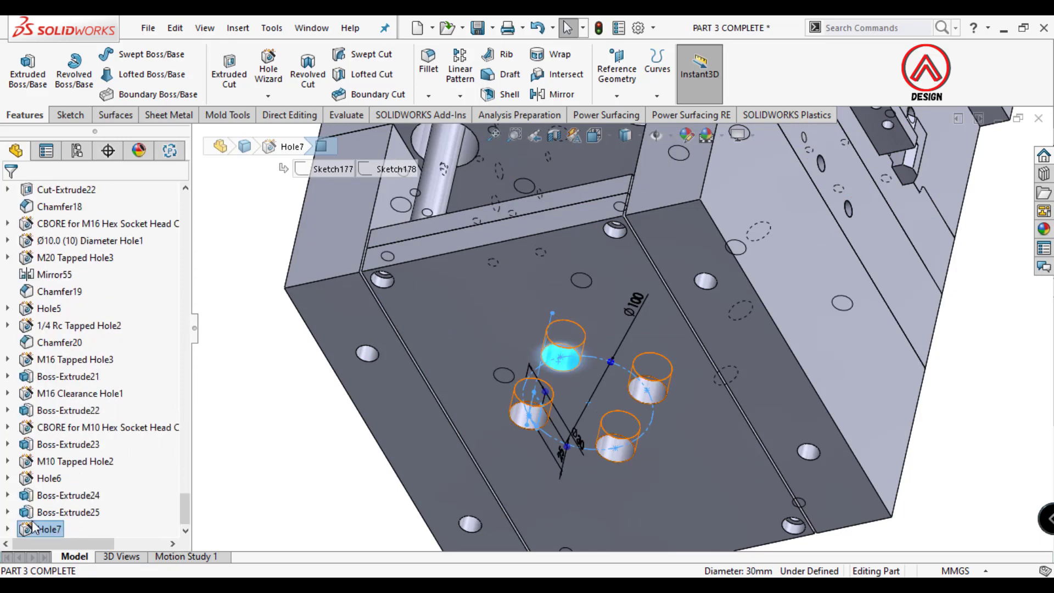
click(55, 489)
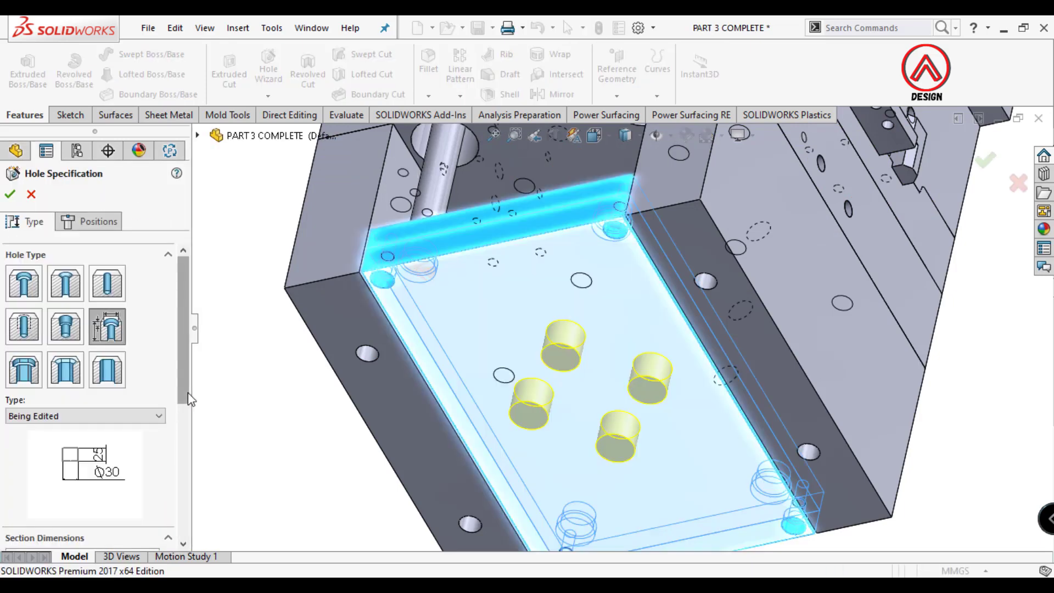
Change Hole7's end condition to Through All, then select the bottom plate's outer face
scroll(162, 494, down, 5)
scroll(110, 427, down, 1)
click(70, 402)
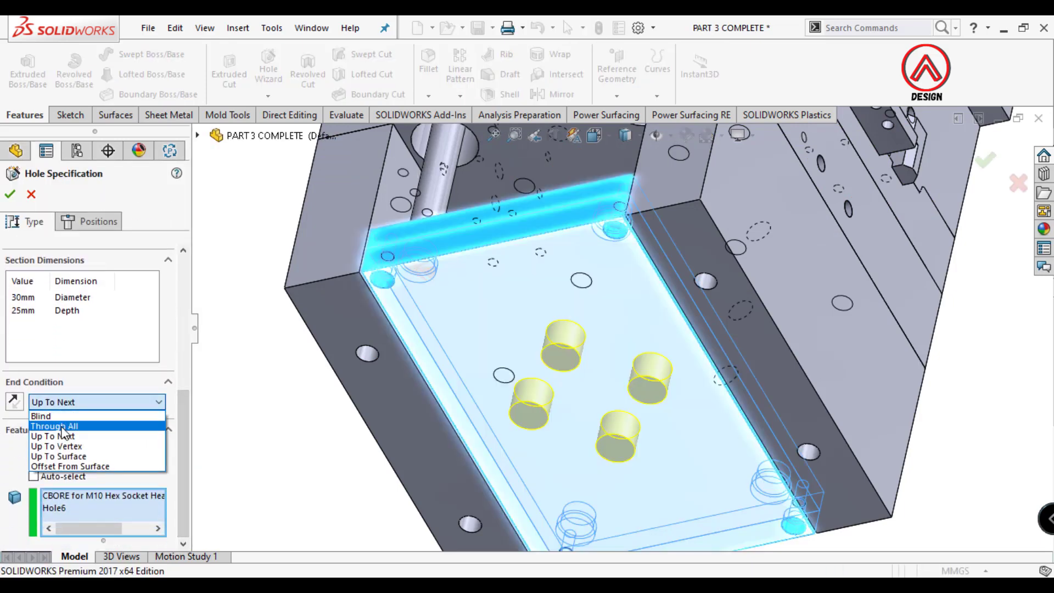
click(64, 427)
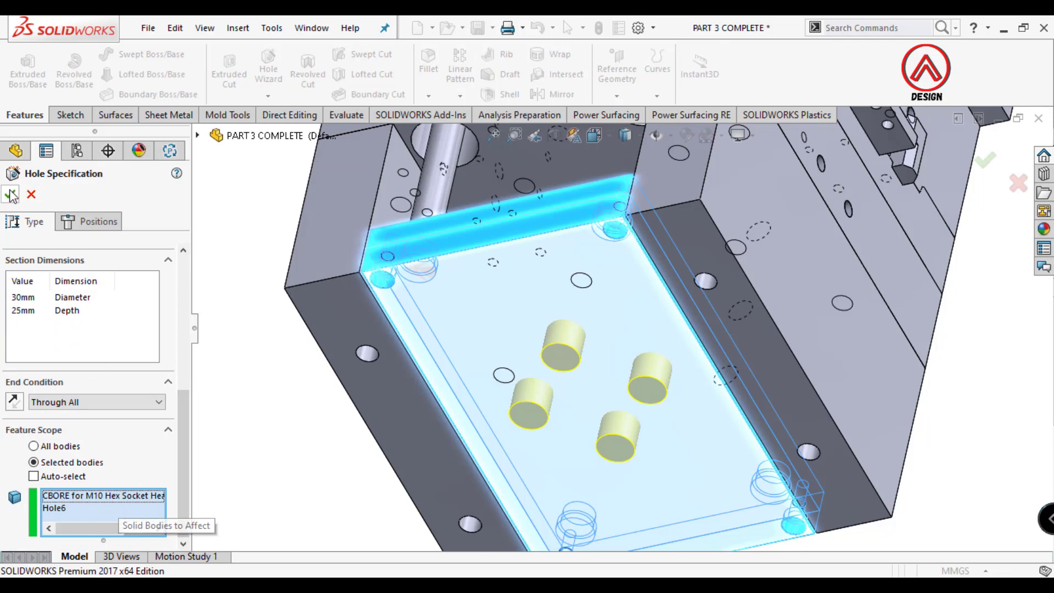
key(Return)
mouse_move(239, 379)
middle_down()
mouse_move(568, 360)
mouse_move(553, 124)
mouse_move(579, 306)
middle_up()
scroll(580, 306, up, 3)
scroll(571, 275, up, 2)
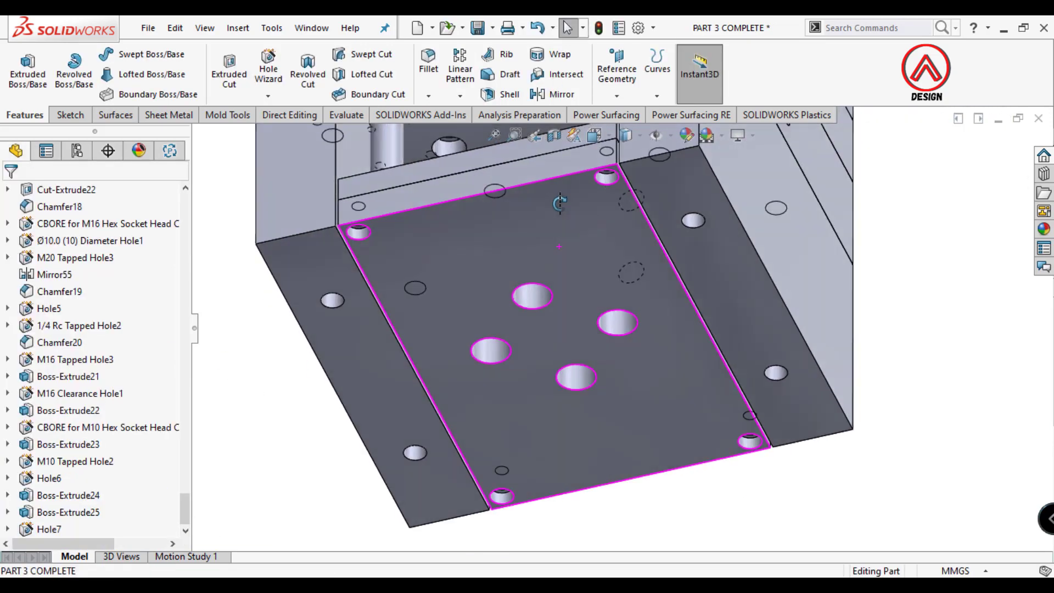
click(584, 273)
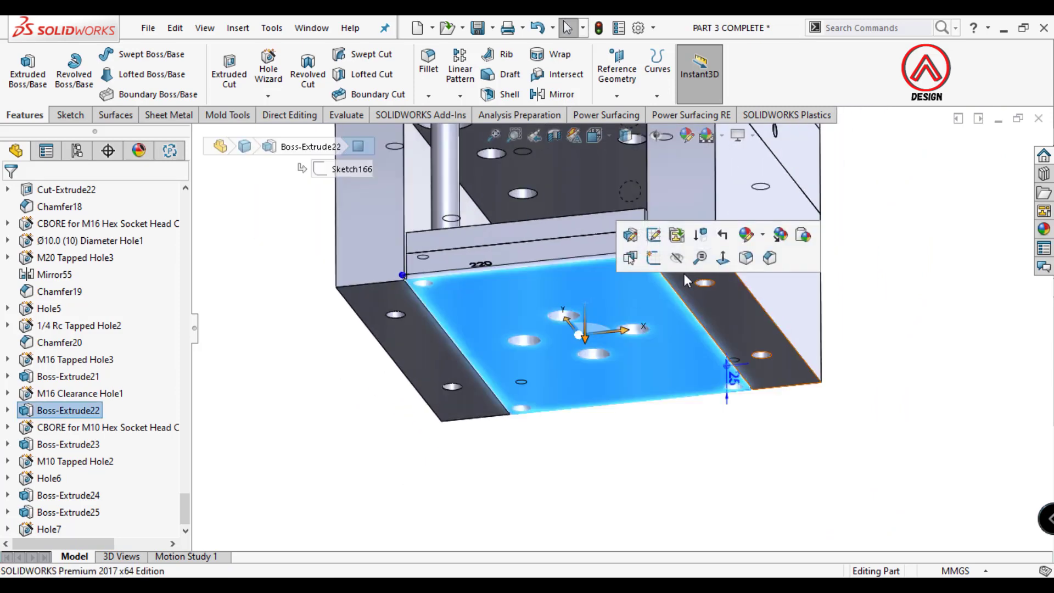
Sketch a 28 mm diameter circle on the bottom face over the upper middle hole
click(735, 287)
scroll(666, 296, up, 3)
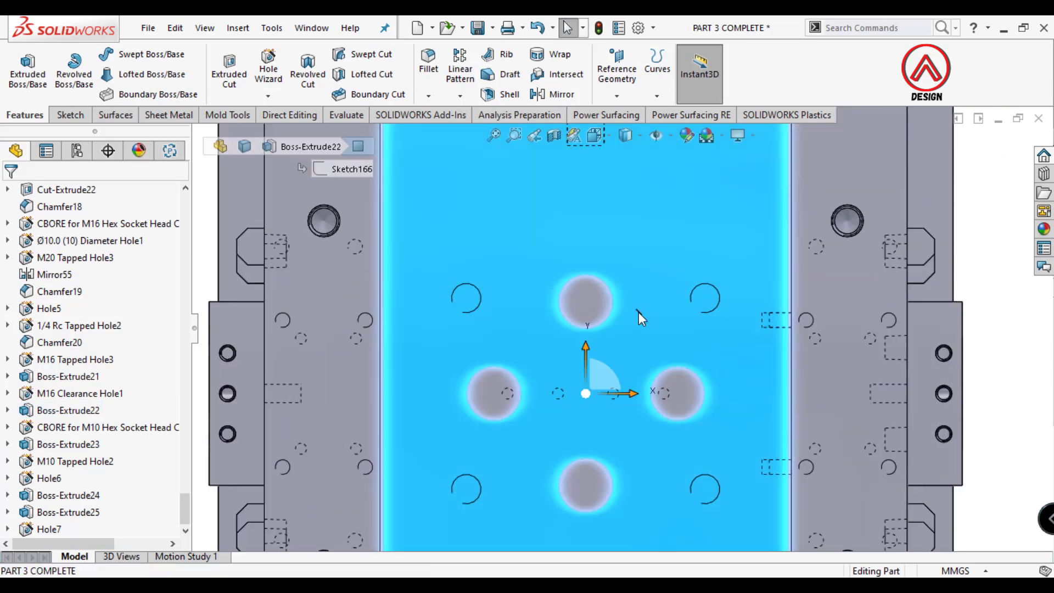
click(67, 116)
click(21, 66)
click(131, 54)
drag(586, 301, 603, 302)
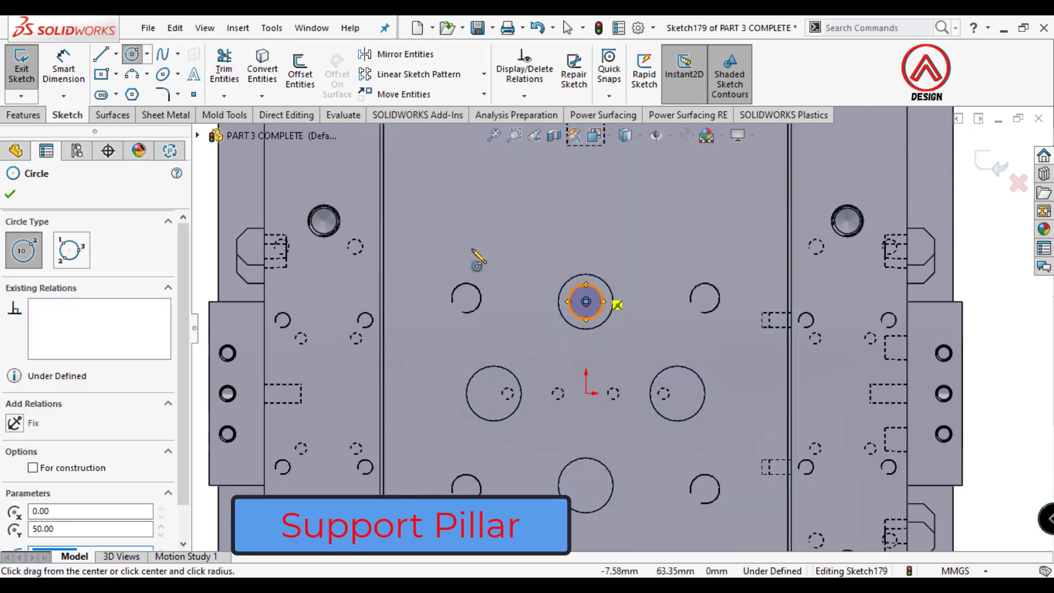
key(Escape)
click(604, 301)
click(653, 248)
text(28)
key(Return)
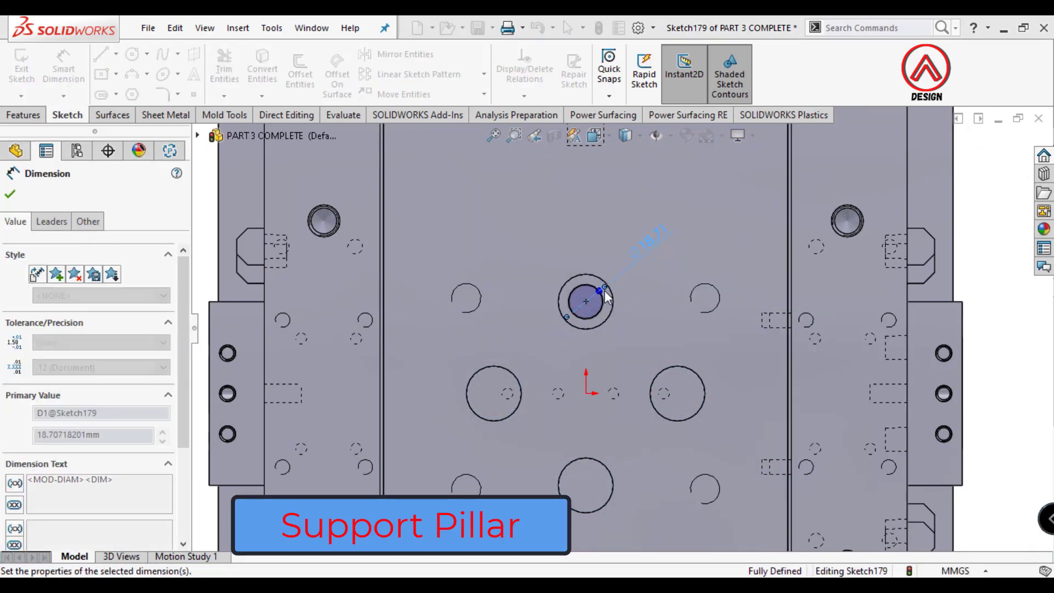
key(ctrl+7)
Extrude the circle up to the chosen face above, forming the support pillar
click(24, 115)
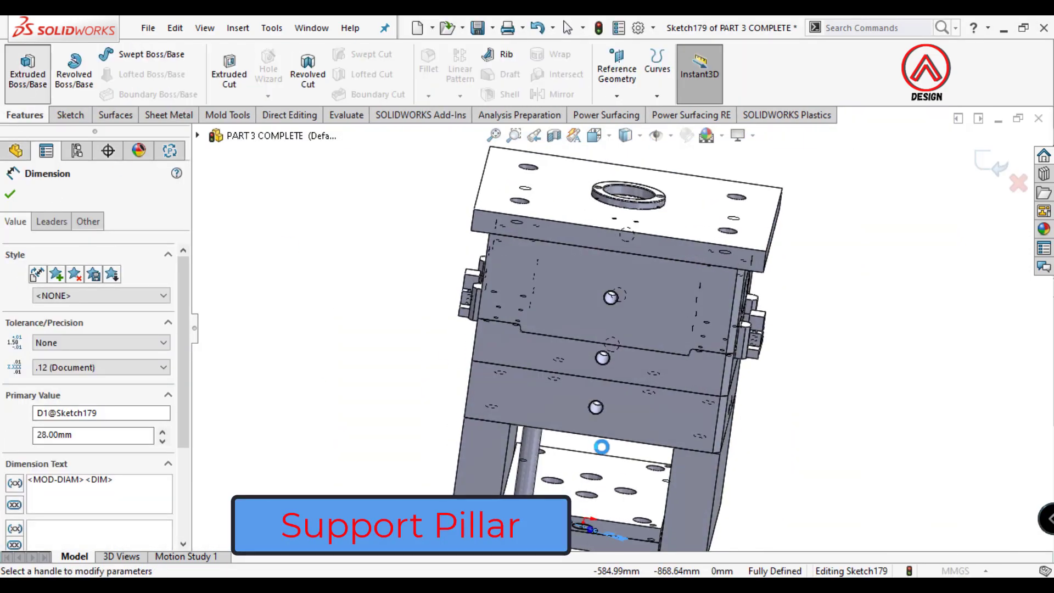
click(120, 287)
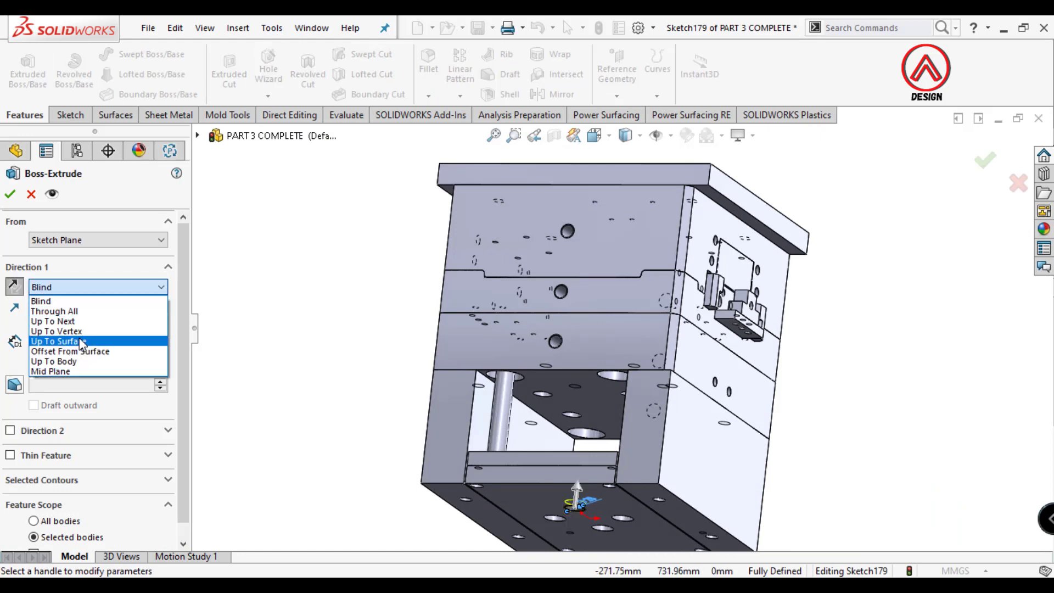
click(66, 337)
click(548, 380)
key(Return)
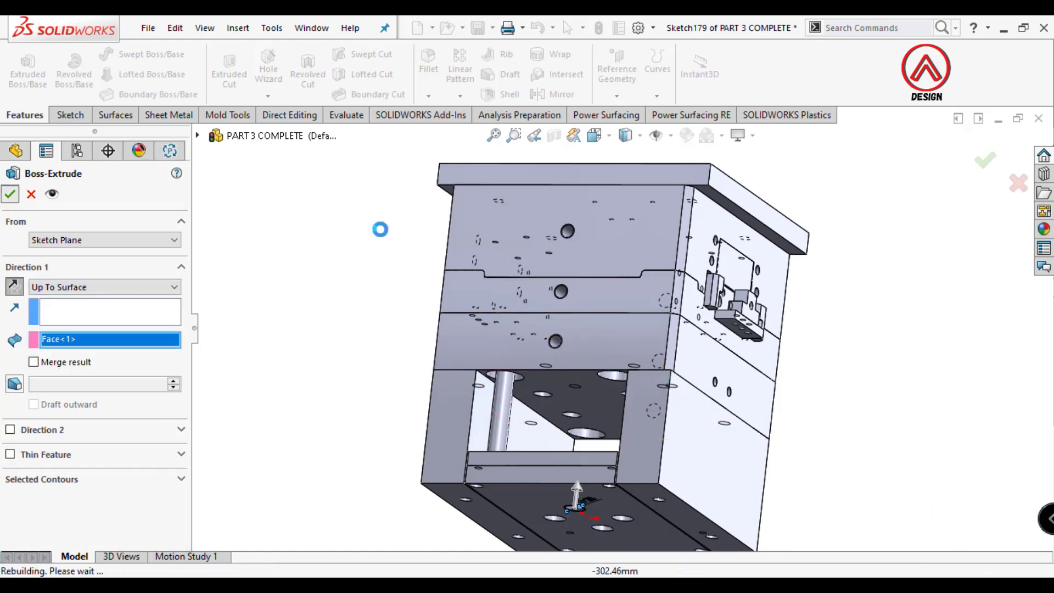
Begin a straight tapped hole on the pillar's end face
scroll(622, 387, down, 5)
click(538, 391)
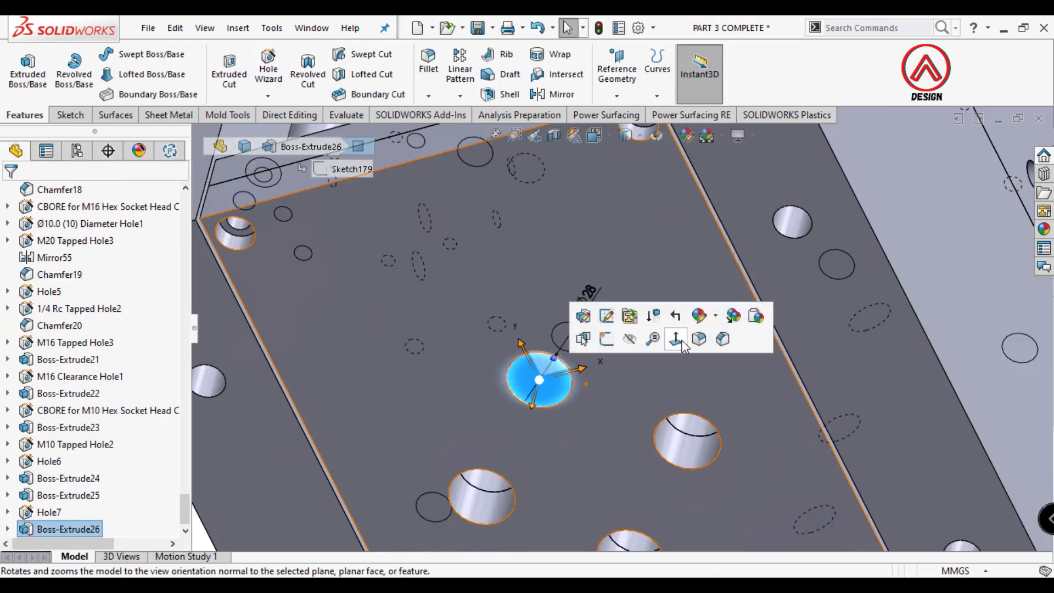
click(603, 341)
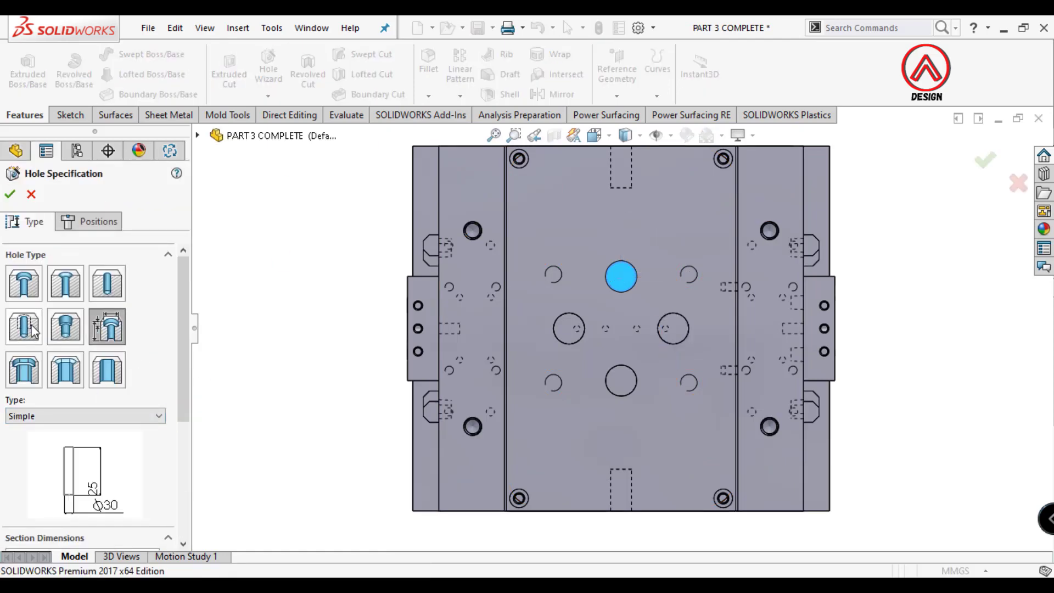
click(33, 331)
scroll(175, 353, down, 4)
click(82, 379)
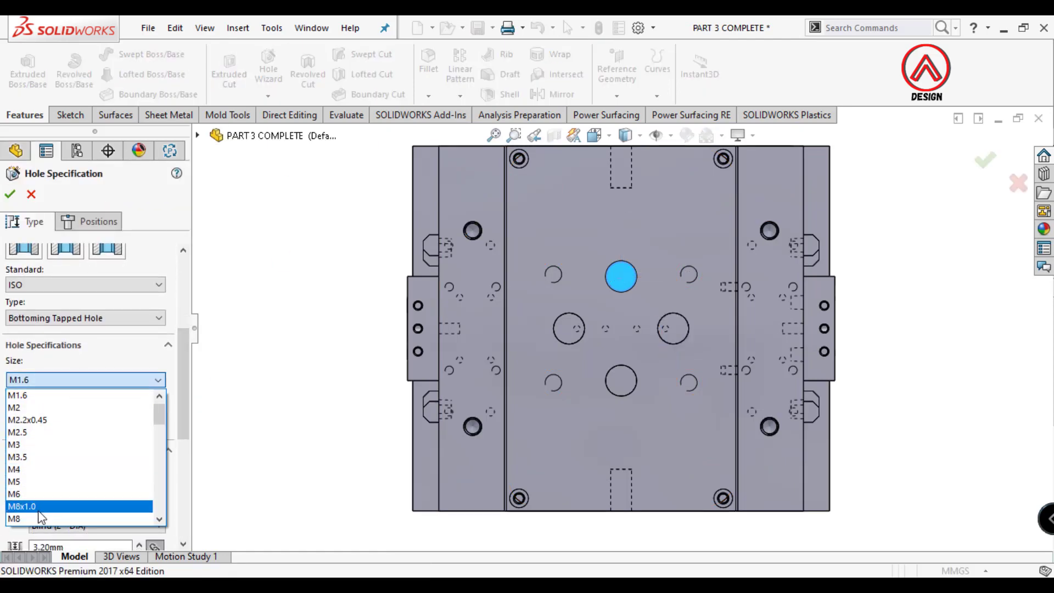
Place an M8 tapped hole at the pillar's centre, then select the plate's top face
click(40, 518)
click(90, 221)
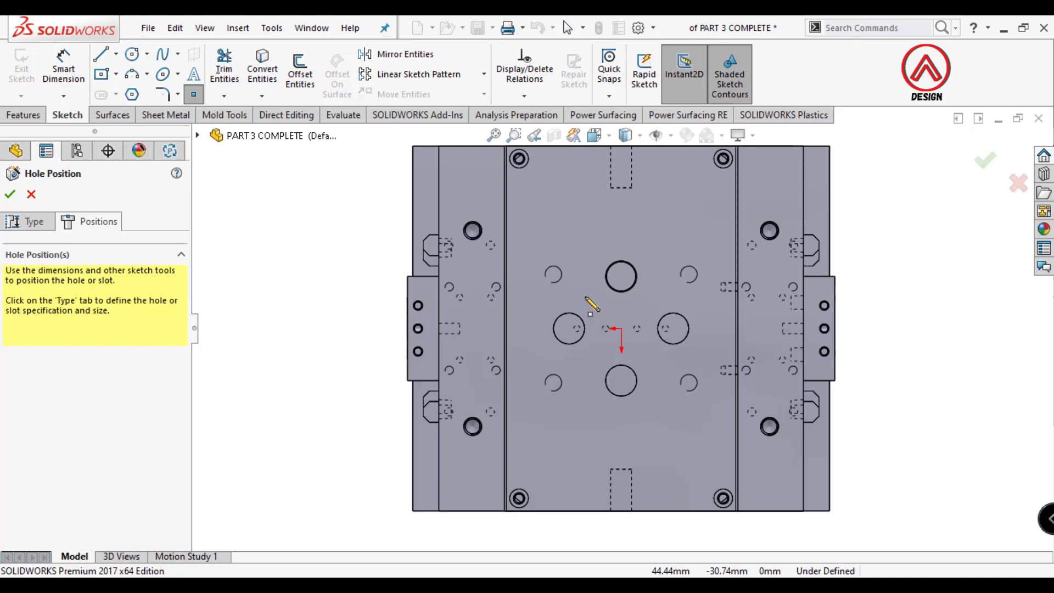
click(621, 277)
click(10, 194)
mouse_move(329, 254)
middle_down()
mouse_move(625, 411)
mouse_move(601, 406)
mouse_move(620, 388)
mouse_move(569, 341)
mouse_move(540, 393)
mouse_move(570, 313)
middle_up()
click(542, 340)
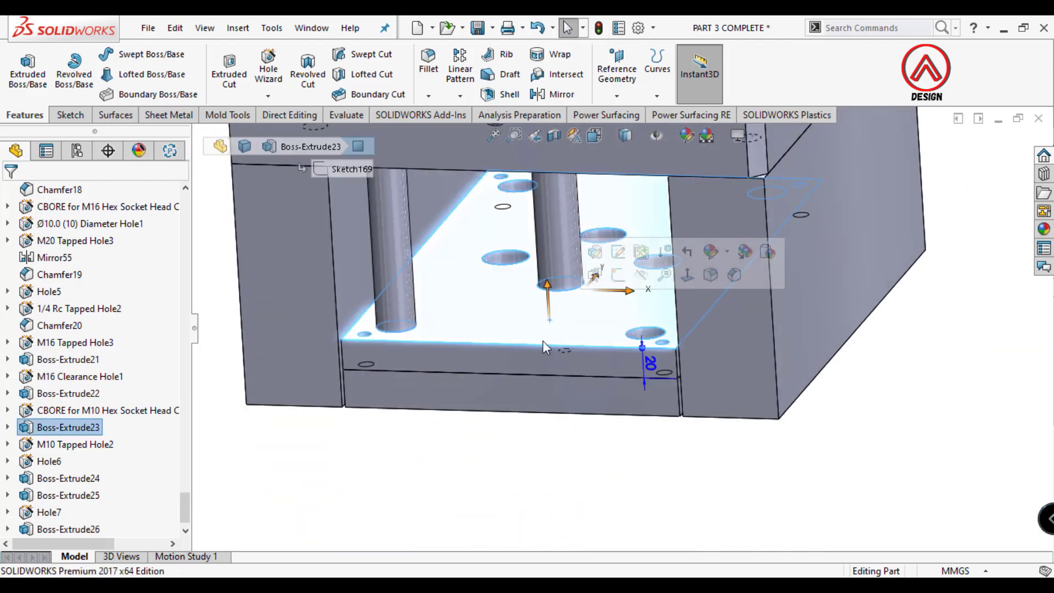
Isolate the plate and start a straight tapped hole on its face
right_click(588, 340)
click(615, 535)
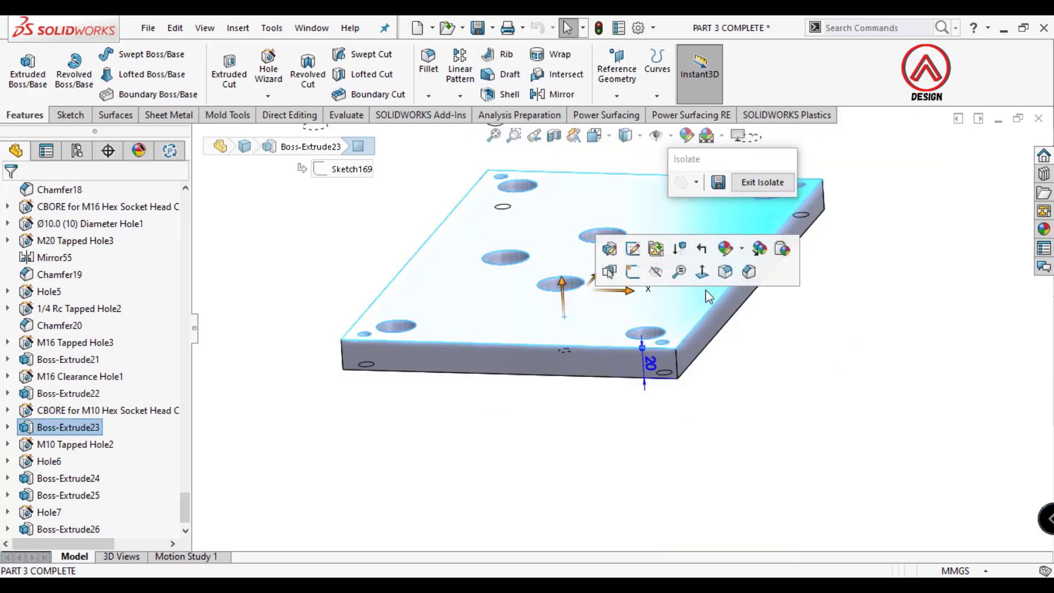
click(702, 271)
click(268, 65)
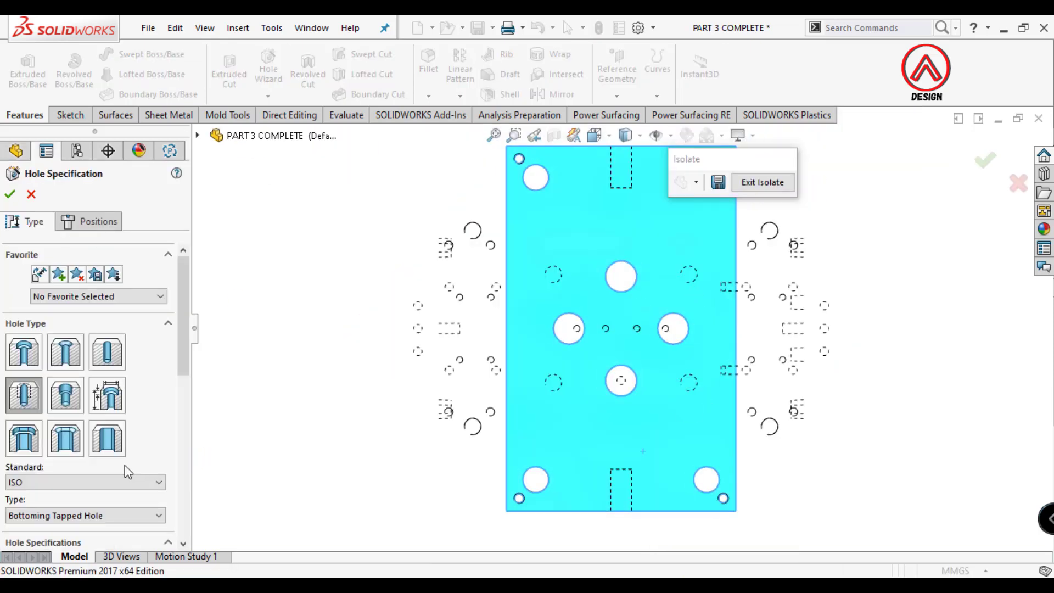
click(21, 400)
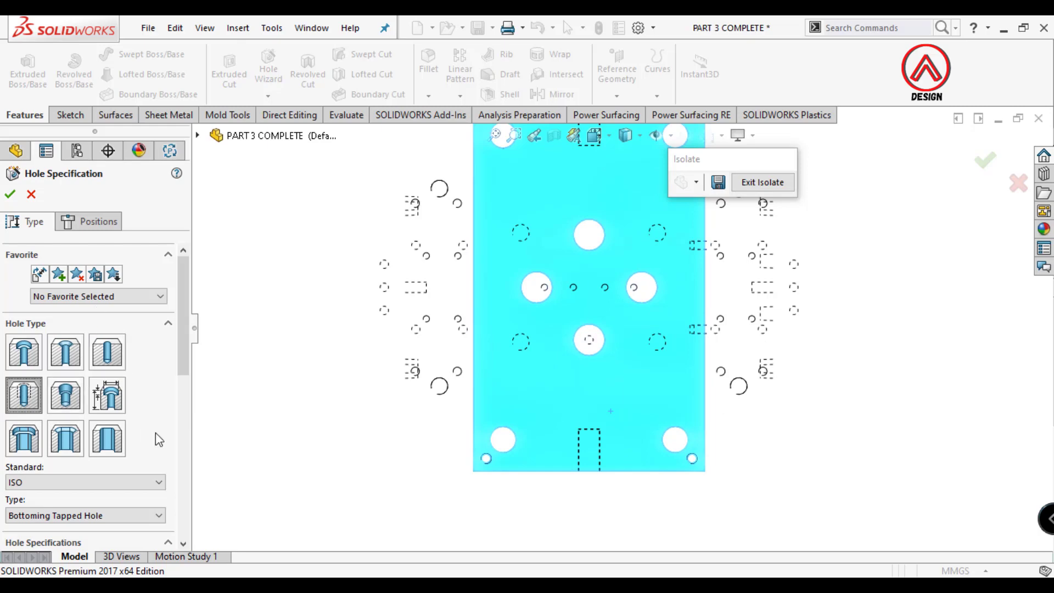
scroll(156, 432, down, 2)
scroll(176, 445, down, 3)
scroll(176, 446, down, 2)
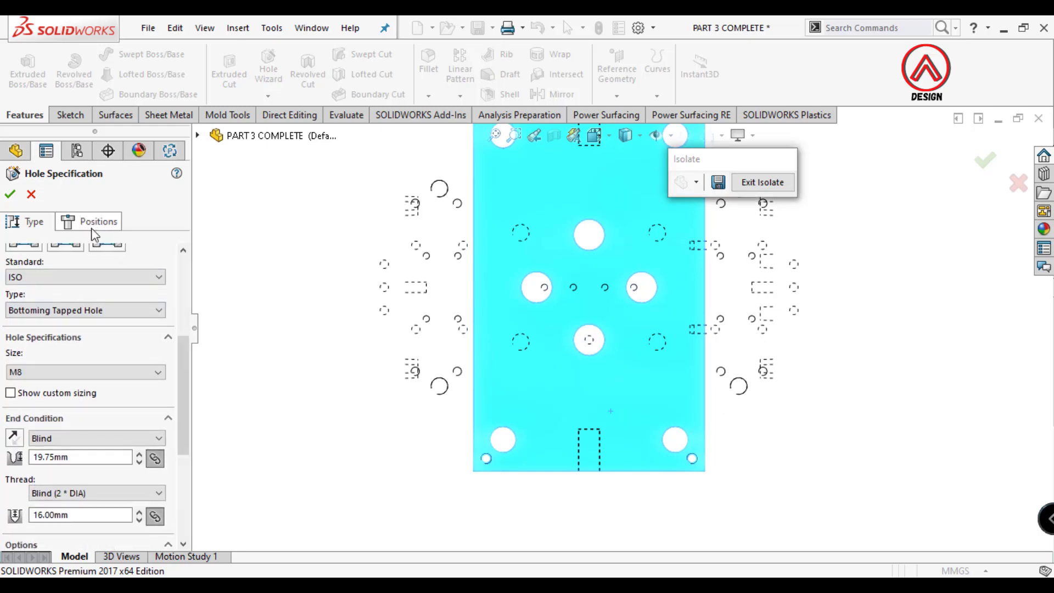
click(94, 225)
Draw a horizontal centerline from the origin and a hole point 100 mm below it
click(116, 54)
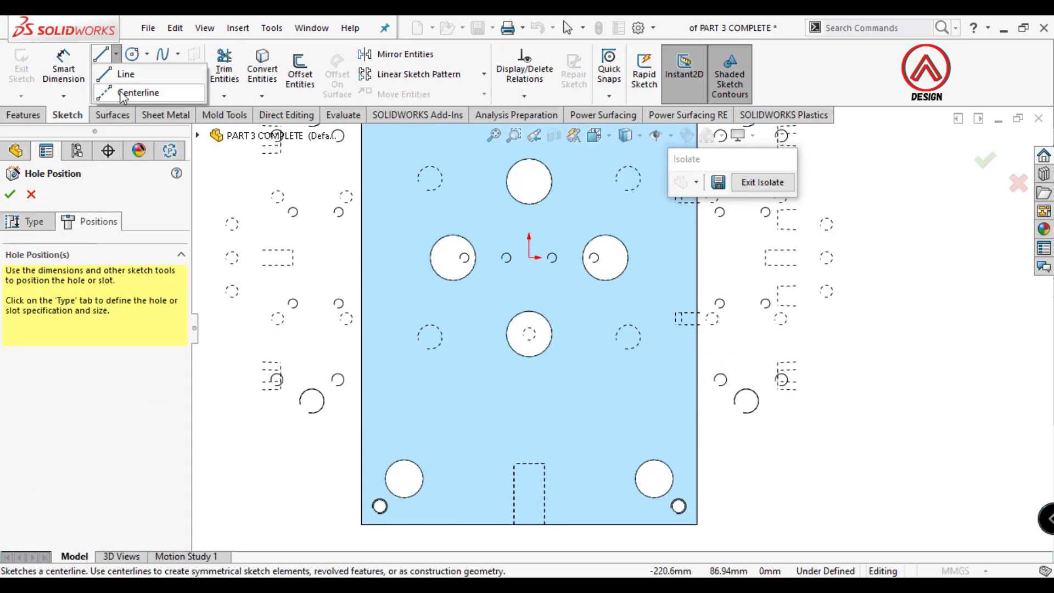
click(122, 94)
click(529, 258)
click(492, 258)
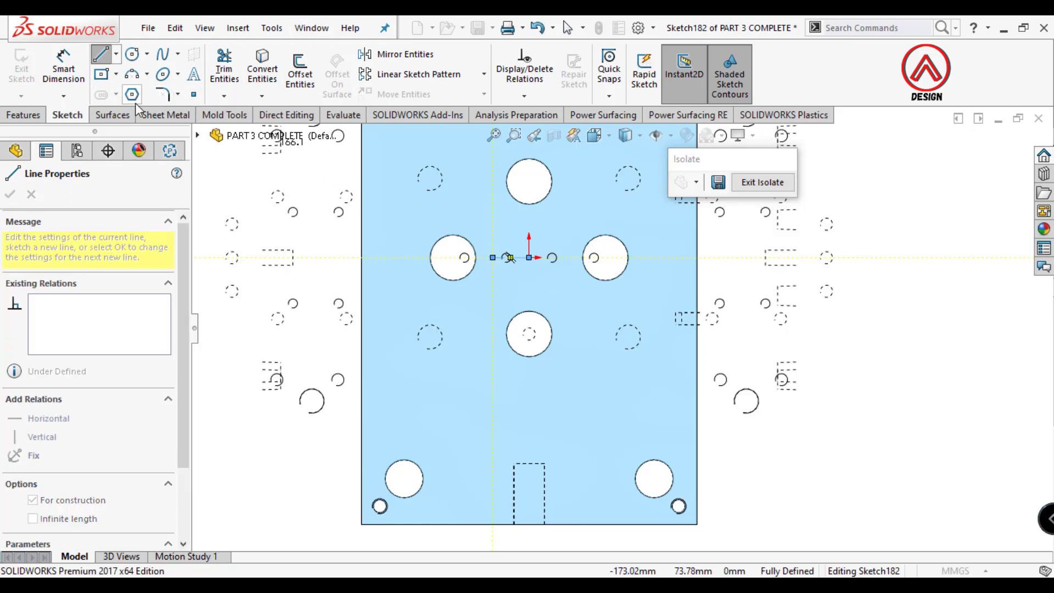
click(194, 93)
click(529, 406)
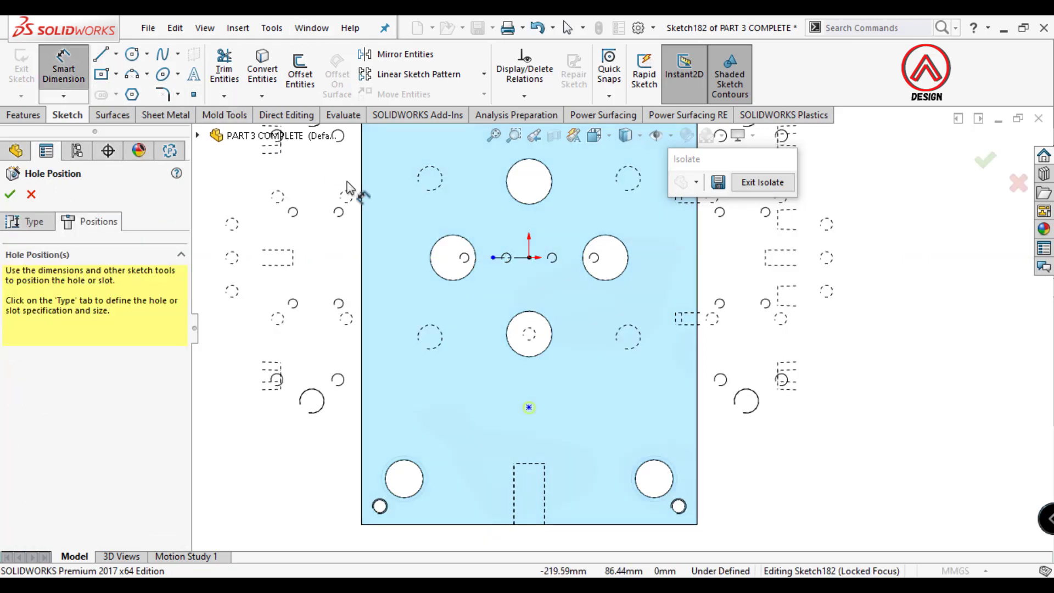
click(521, 258)
click(529, 407)
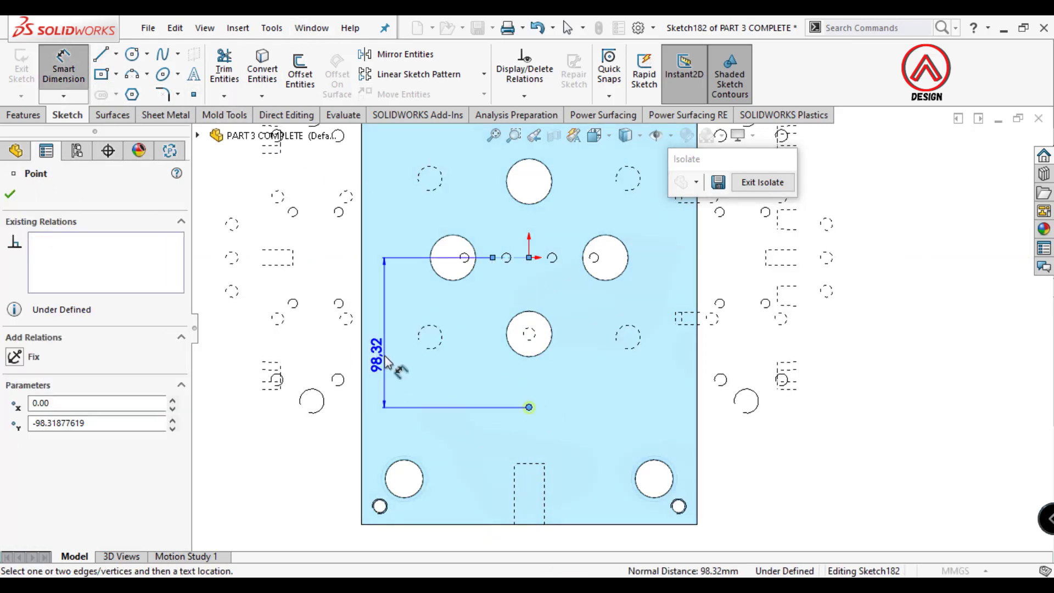
click(377, 354)
key(Return)
Mirror the hole point about the centerline and confirm both tapped hole positions
click(528, 410)
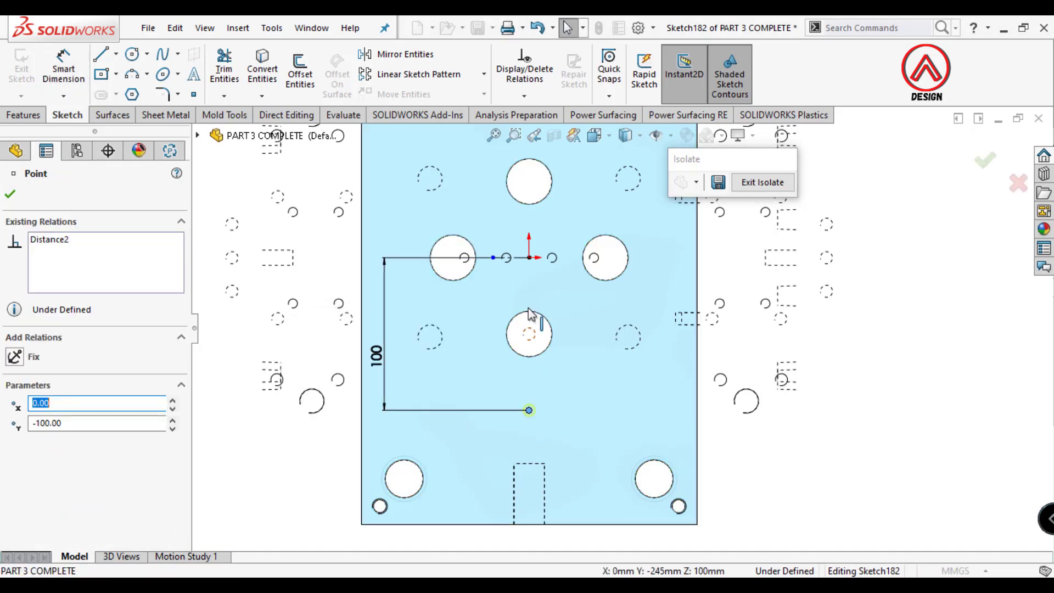
ctrl+click(528, 258)
click(588, 193)
click(405, 54)
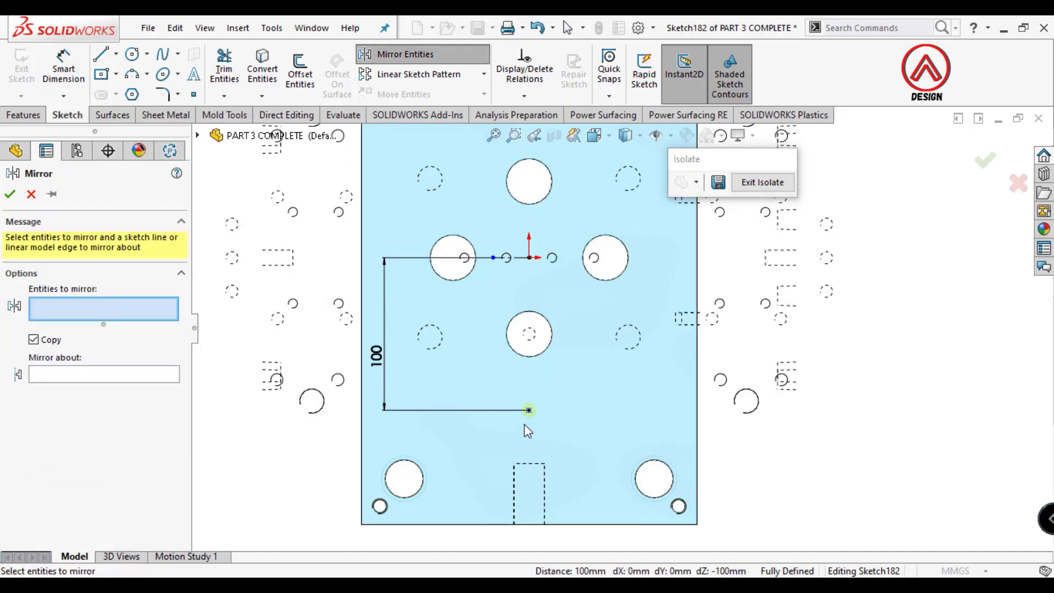
right_click(505, 419)
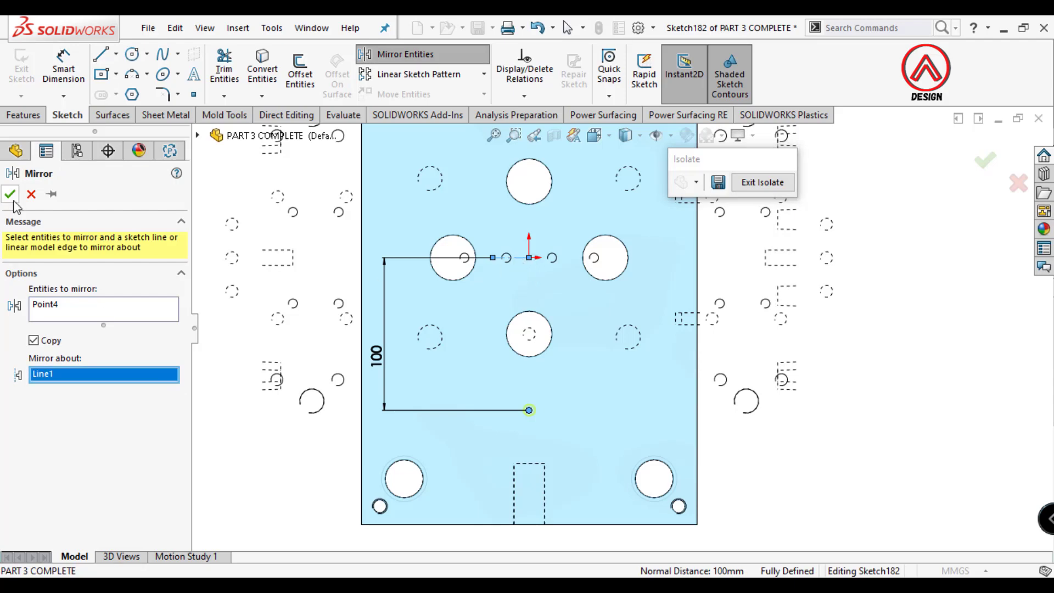
click(31, 194)
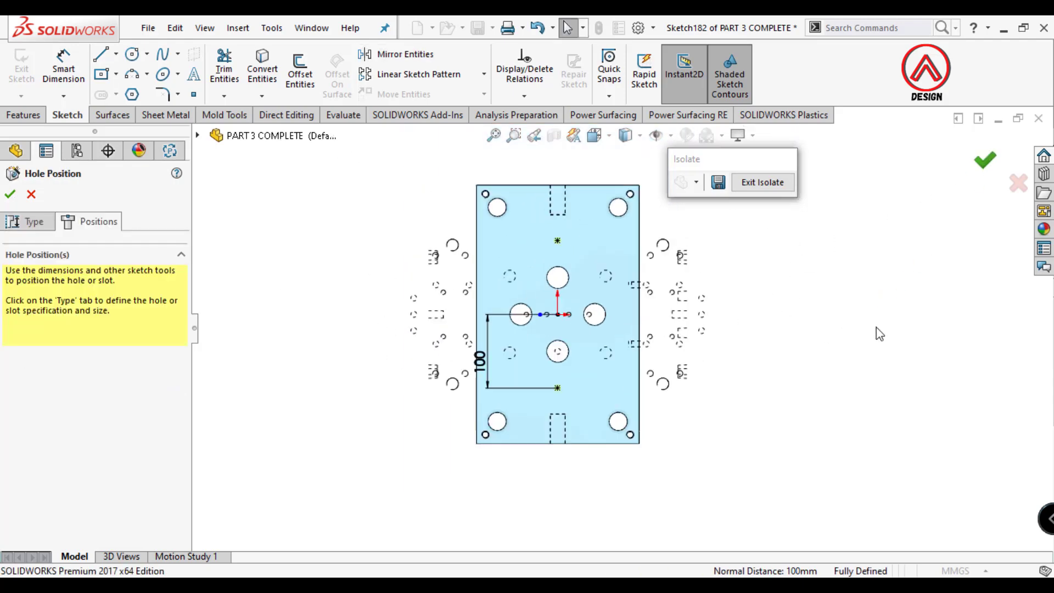
key(Return)
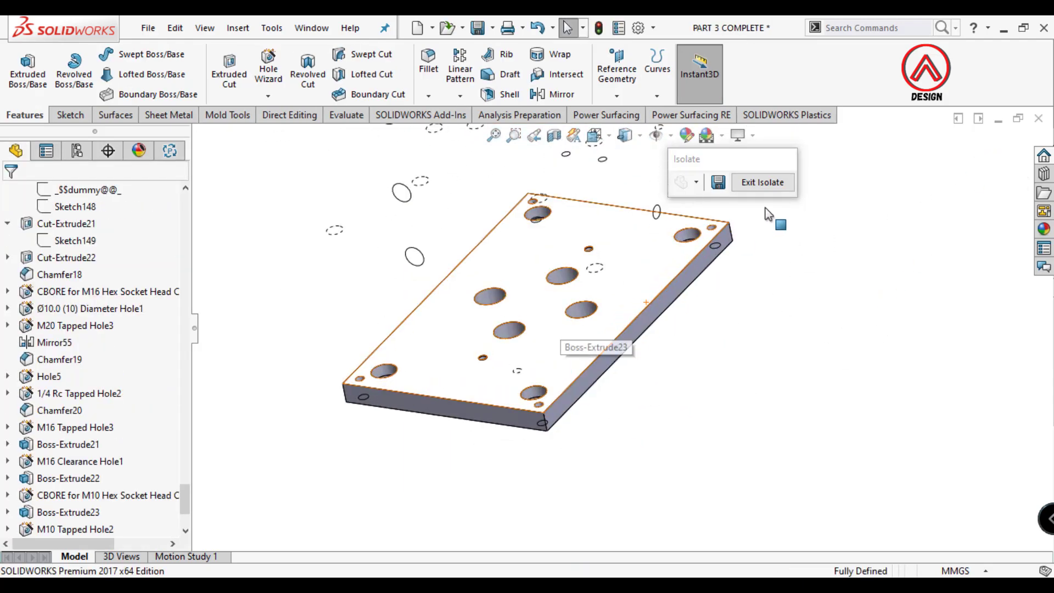
Sketch a 28 mm diameter circle on the plate at the lower hole point
click(522, 360)
click(650, 318)
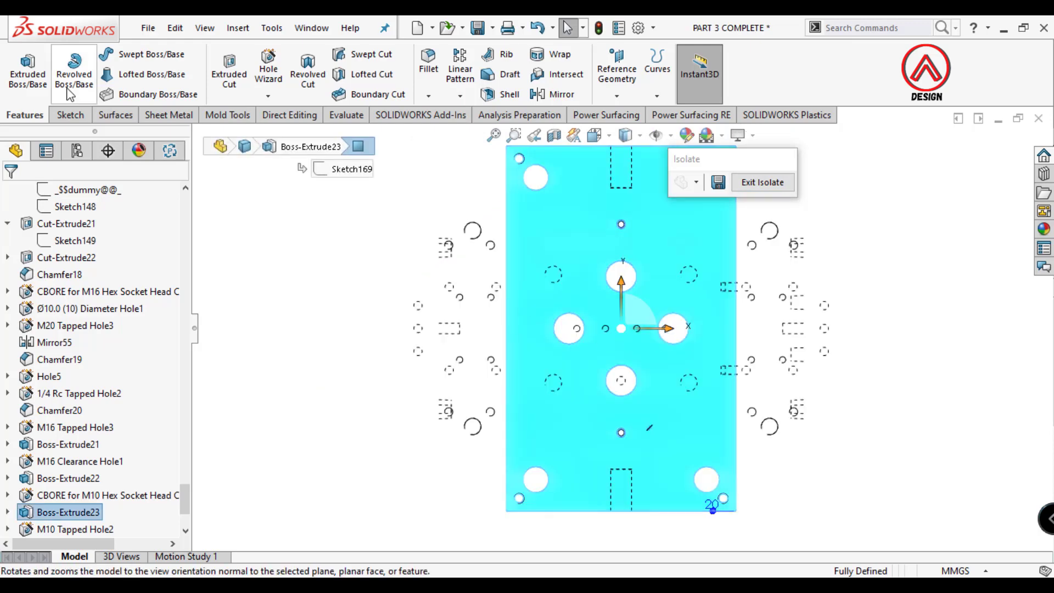
click(23, 69)
click(131, 54)
scroll(572, 446, down, 3)
scroll(572, 424, down, 3)
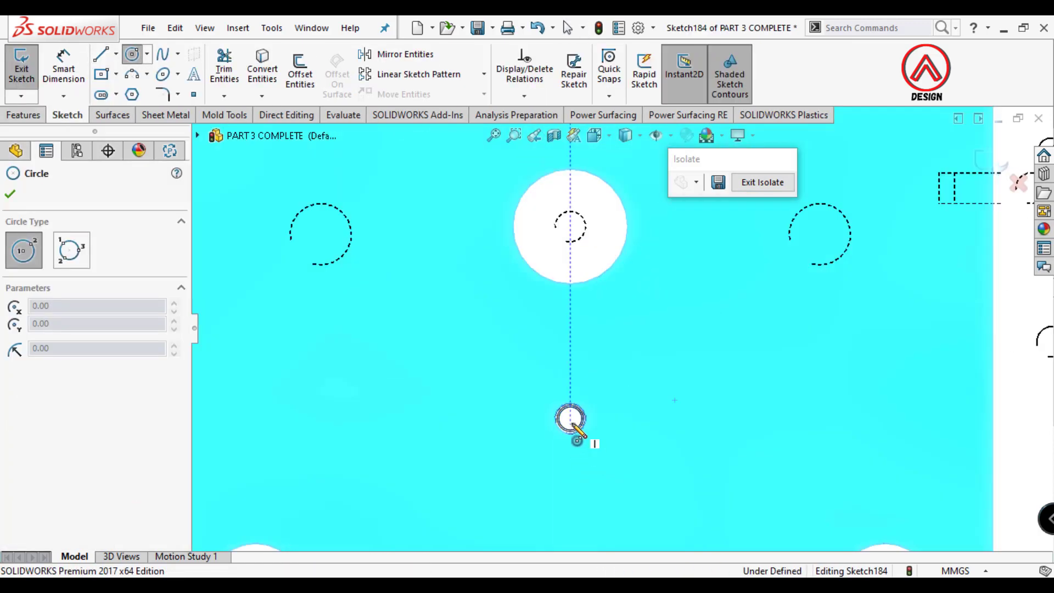
click(571, 418)
click(600, 395)
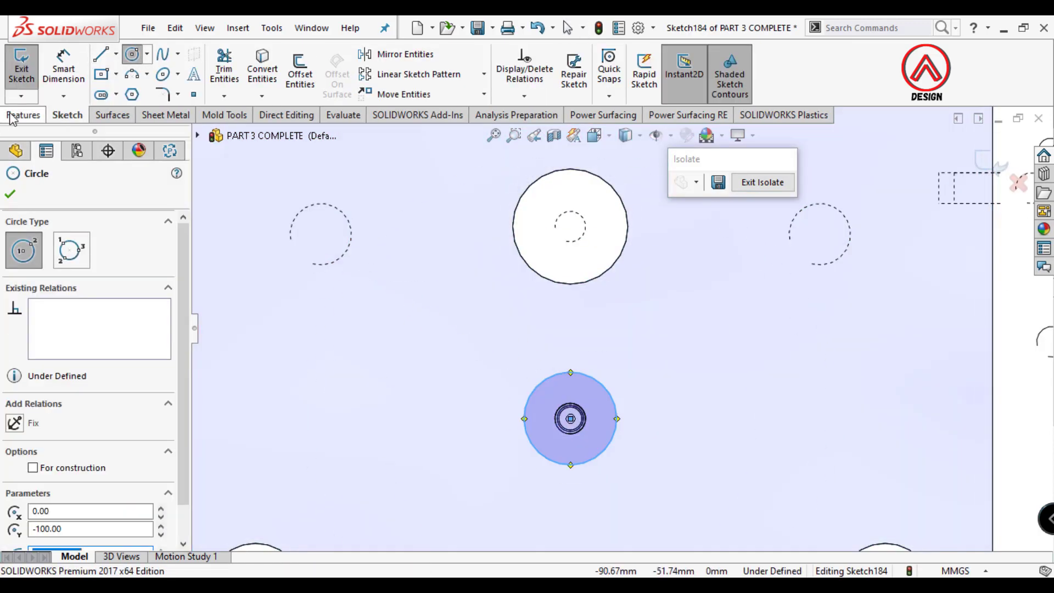
click(64, 68)
click(604, 388)
click(701, 344)
text(2)
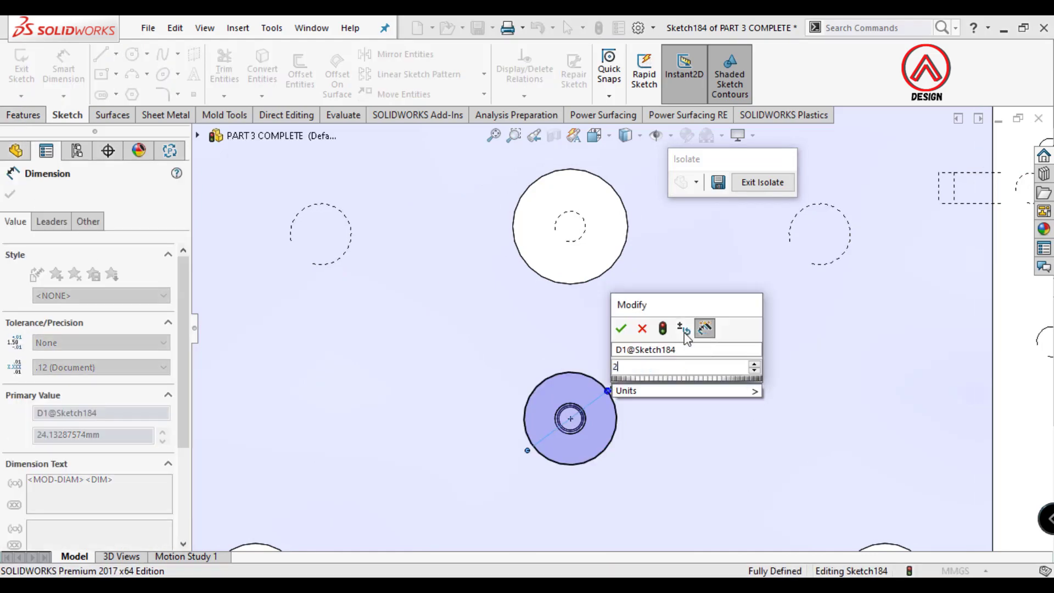
key(Return)
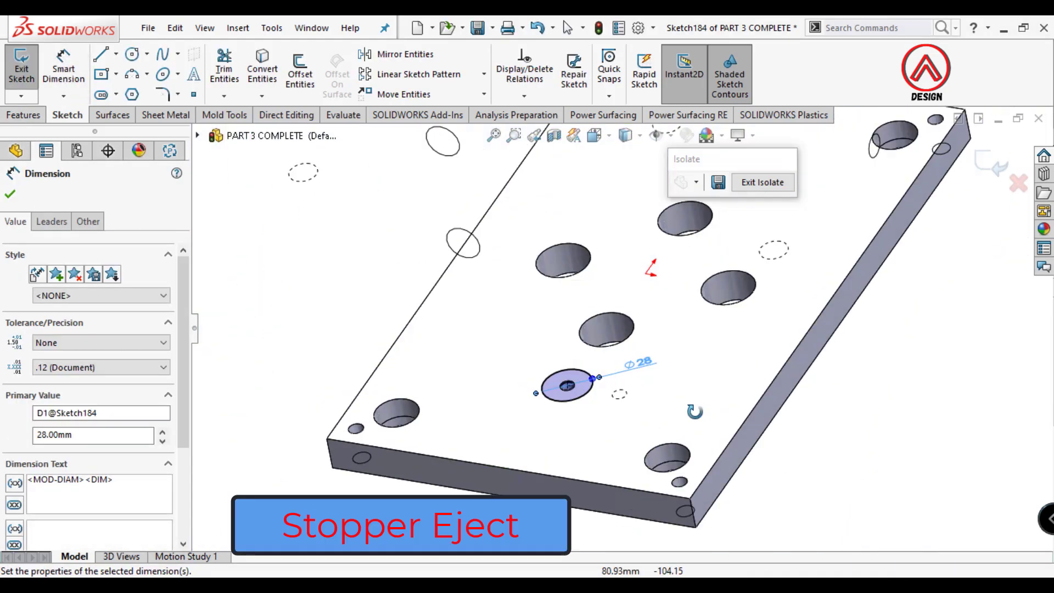
Extrude the circle 35 mm into the stopper cylinder
click(23, 115)
click(28, 68)
text(35)
key(Return)
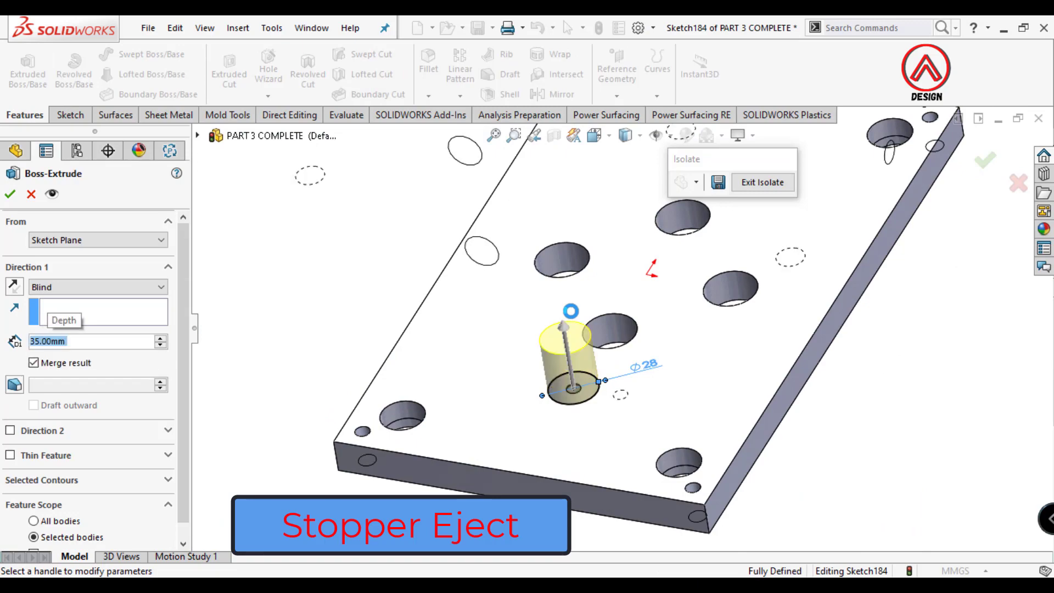
key(Return)
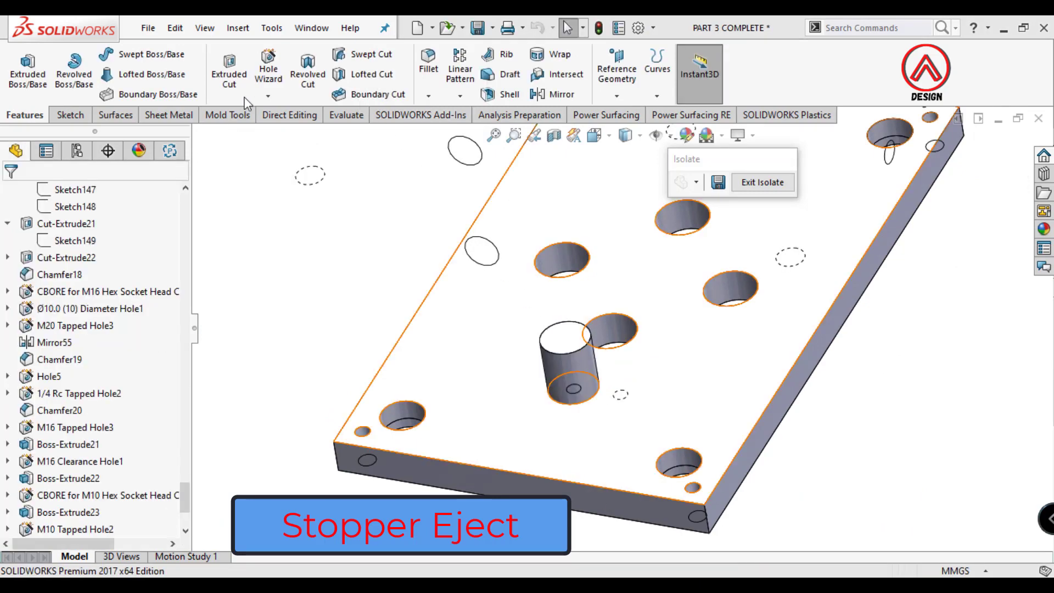
mouse_move(410, 158)
middle_down()
mouse_move(631, 373)
mouse_move(566, 363)
middle_up()
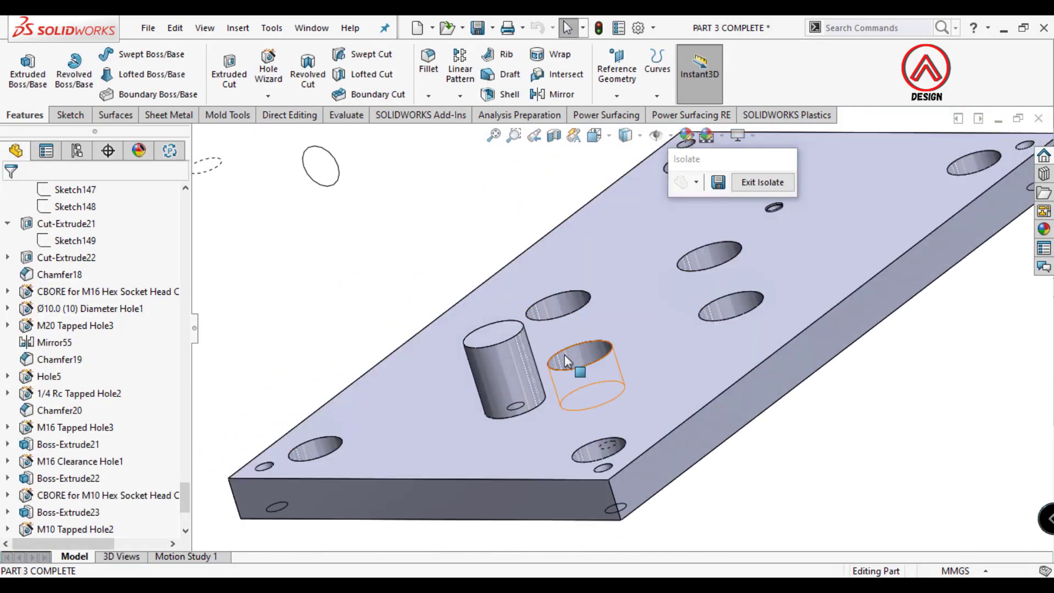
Edit Hole7 and change its 30 mm section diameter to enlarge the holes
click(576, 356)
click(45, 461)
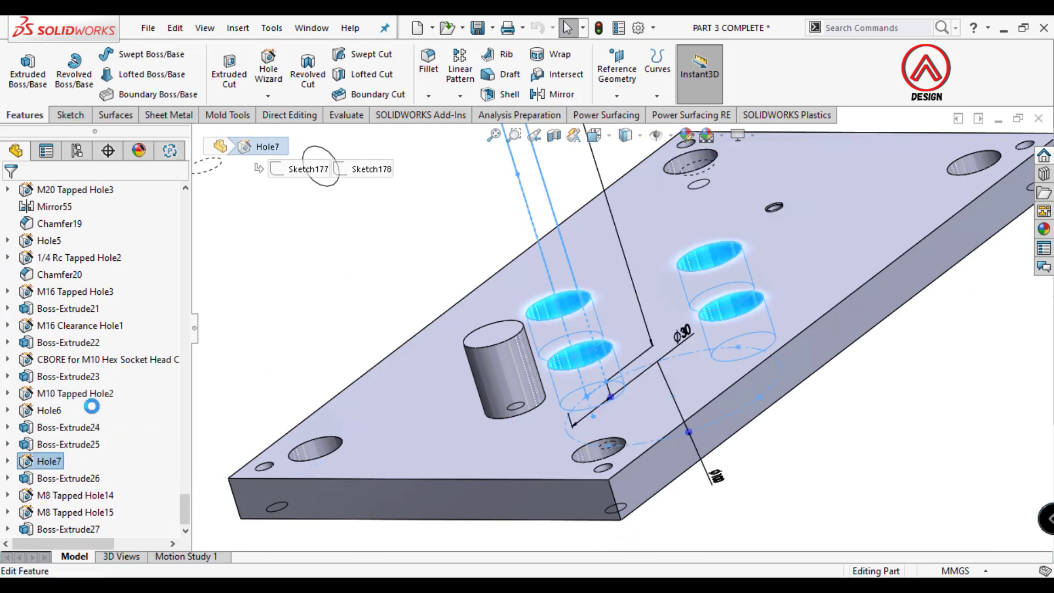
click(33, 444)
drag(187, 394, 187, 482)
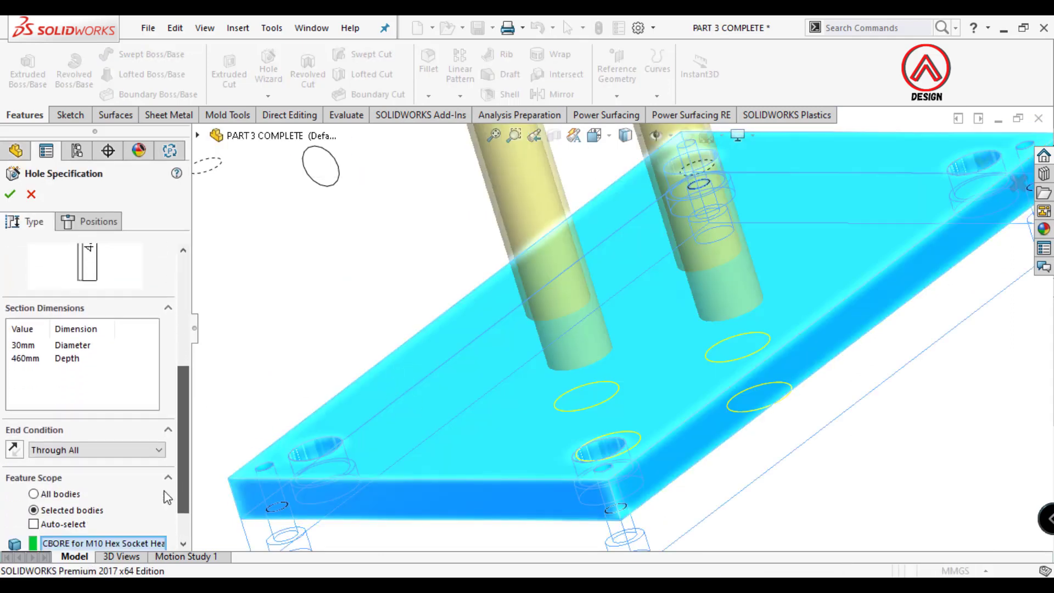
double_click(18, 393)
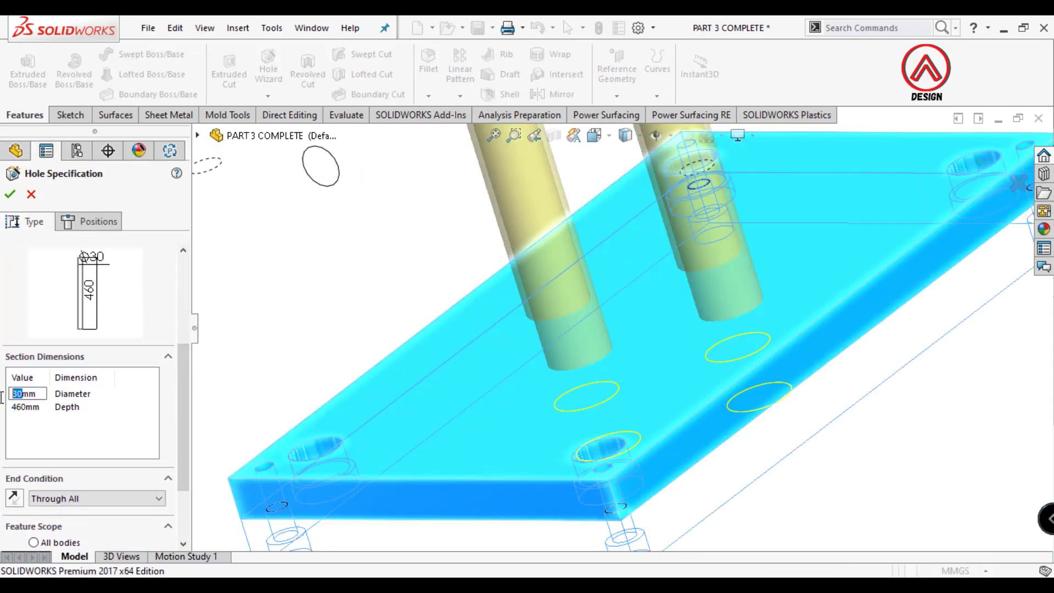
text(40)
click(10, 194)
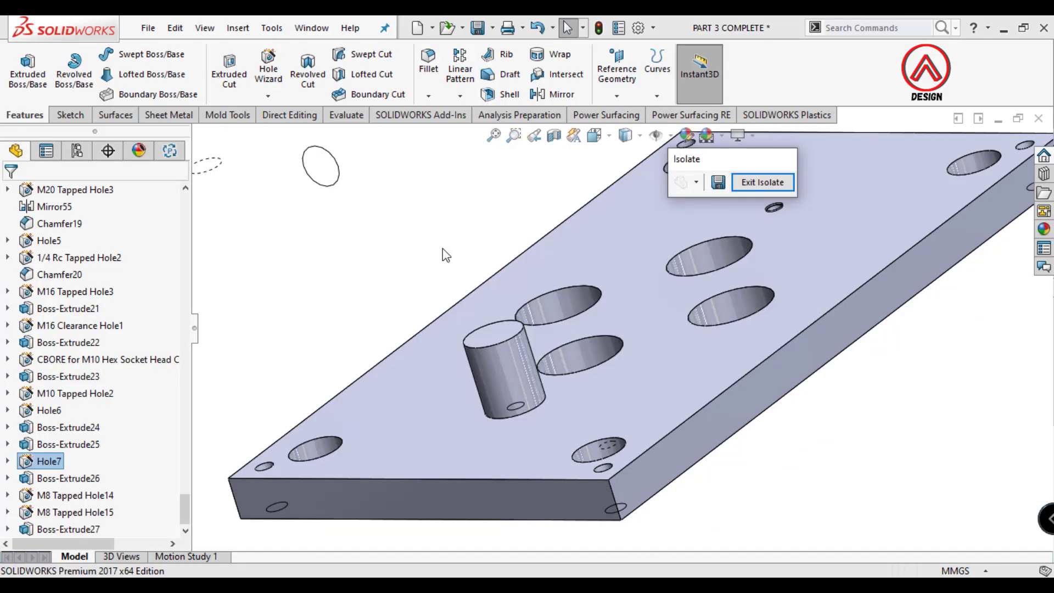
scroll(755, 358, down, 2)
Chamfer the stopper cylinder's edges 2 mm at 45°
scroll(619, 364, down, 3)
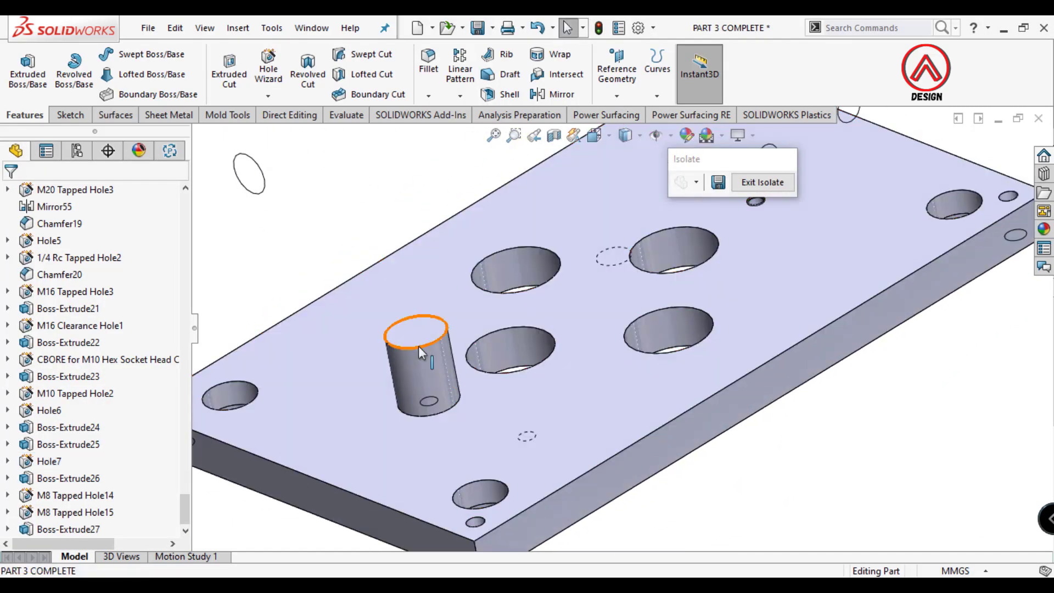
scroll(463, 307, down, 2)
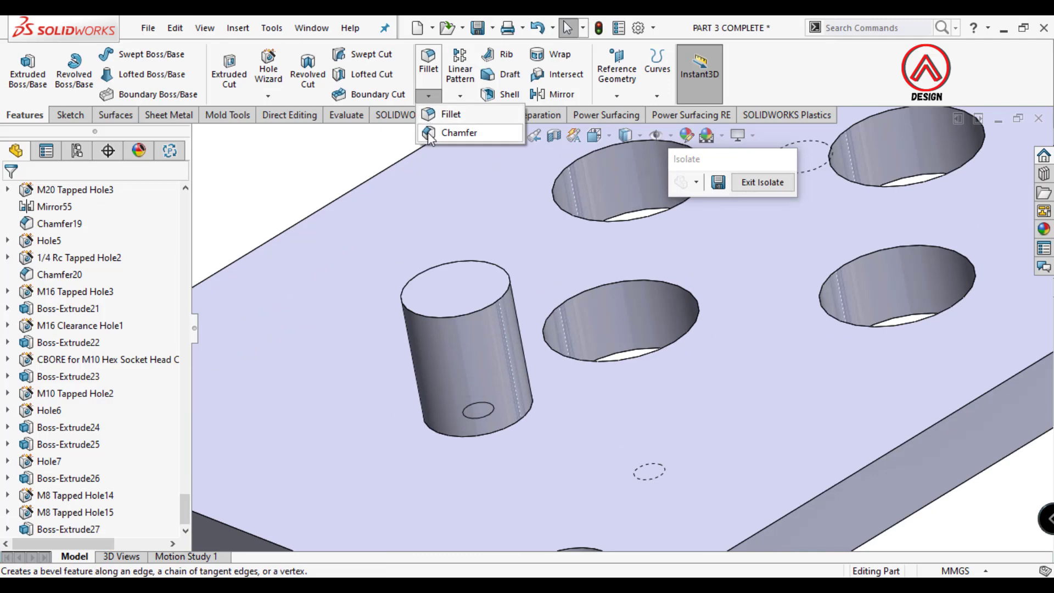
click(429, 135)
click(470, 329)
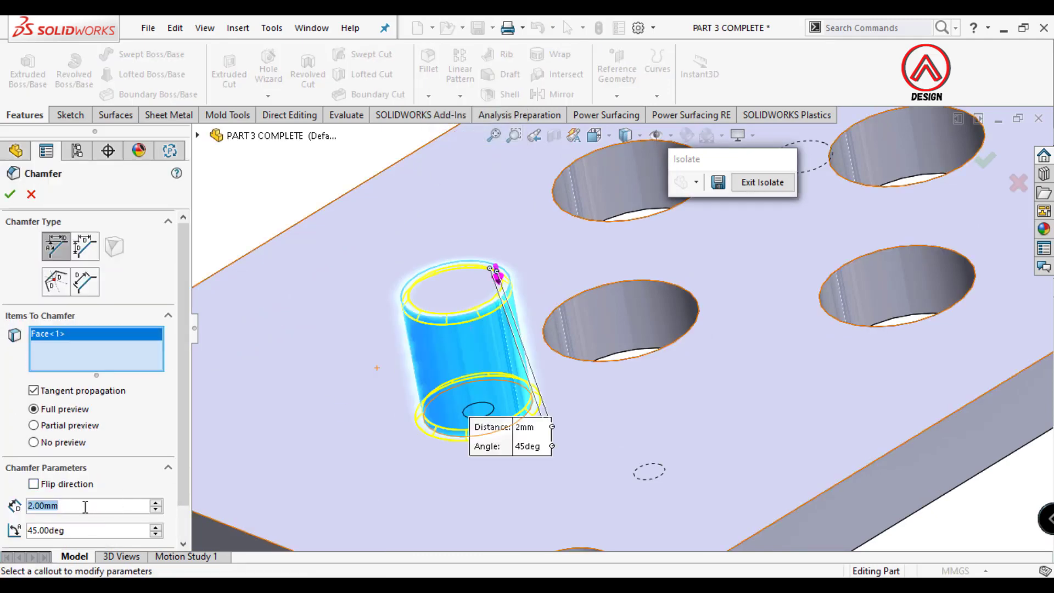
key(Escape)
click(453, 289)
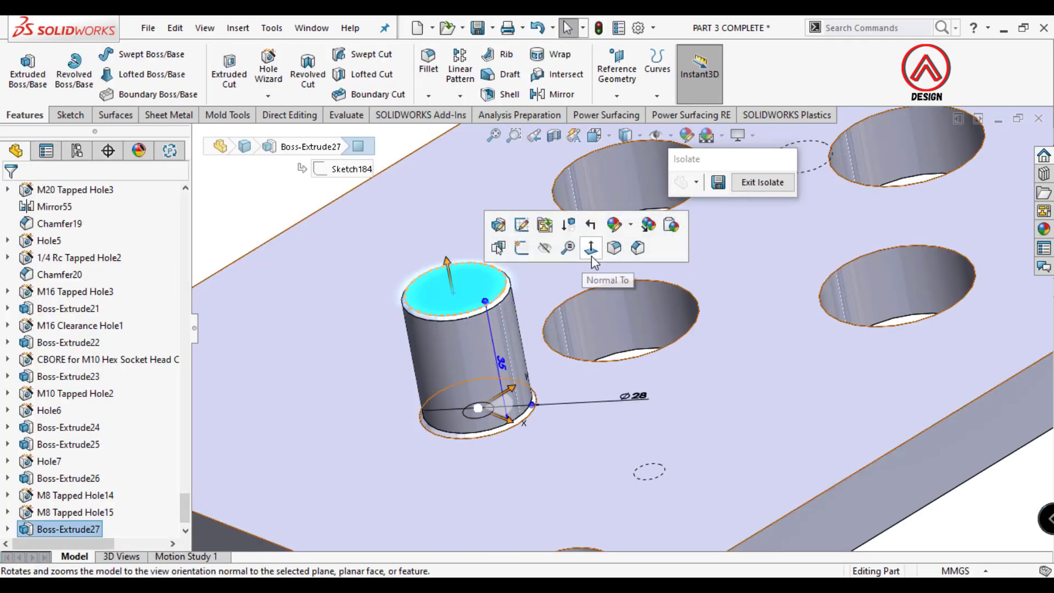
middle_drag(284, 235, 608, 355)
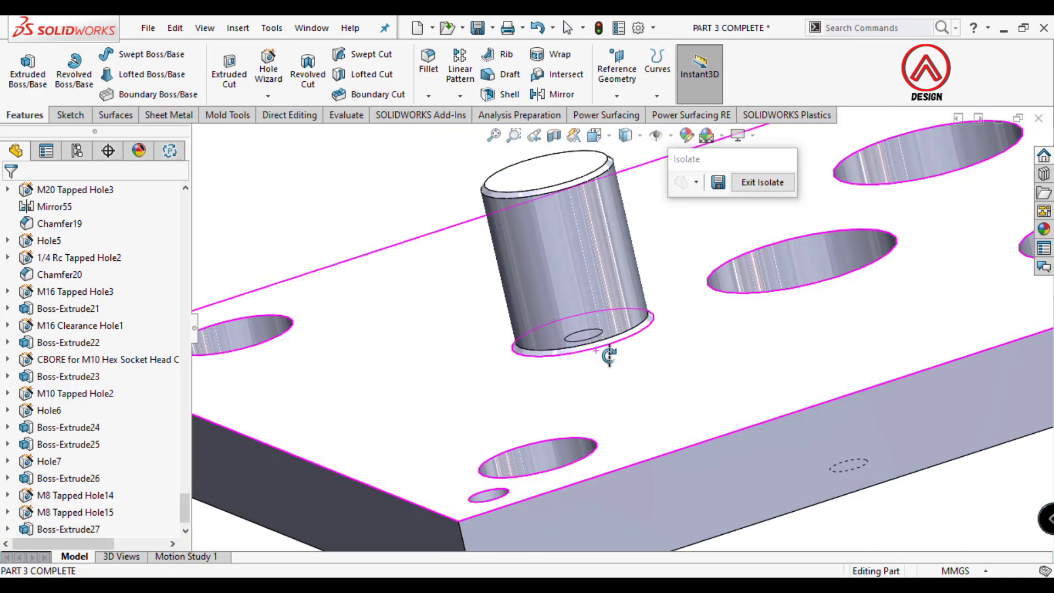
Revise the Boss-Extrude27 extrusion settings, then view the cylinder's top face straight on
click(68, 528)
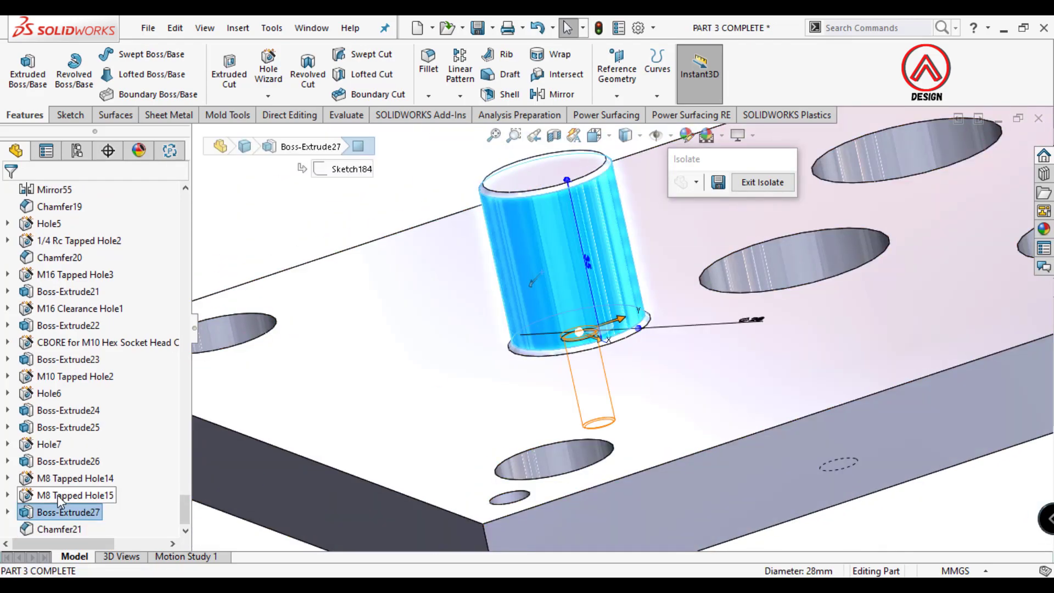
click(60, 496)
double_click(68, 512)
click(67, 462)
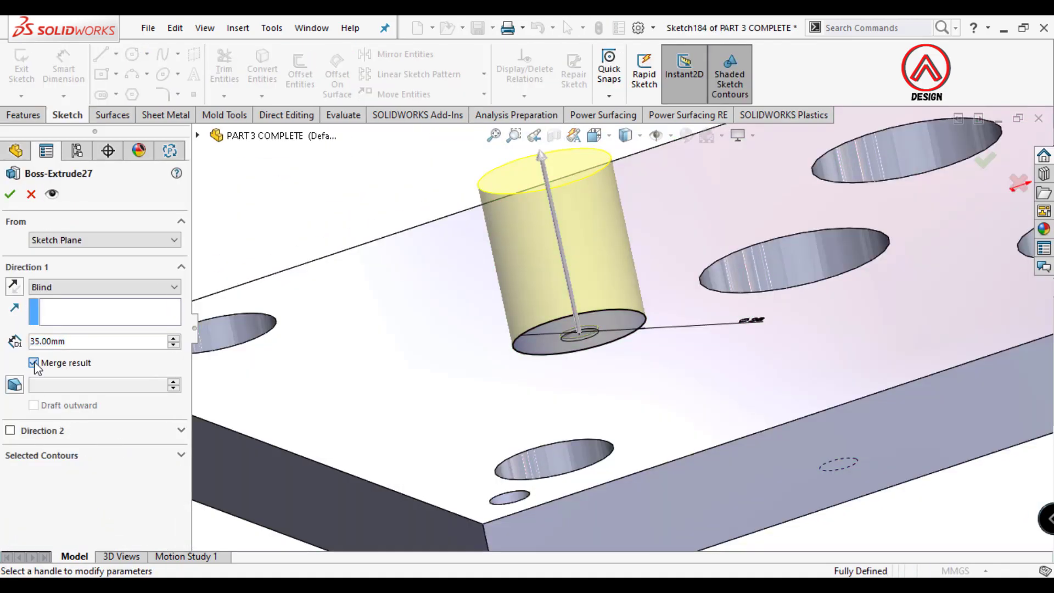
click(11, 196)
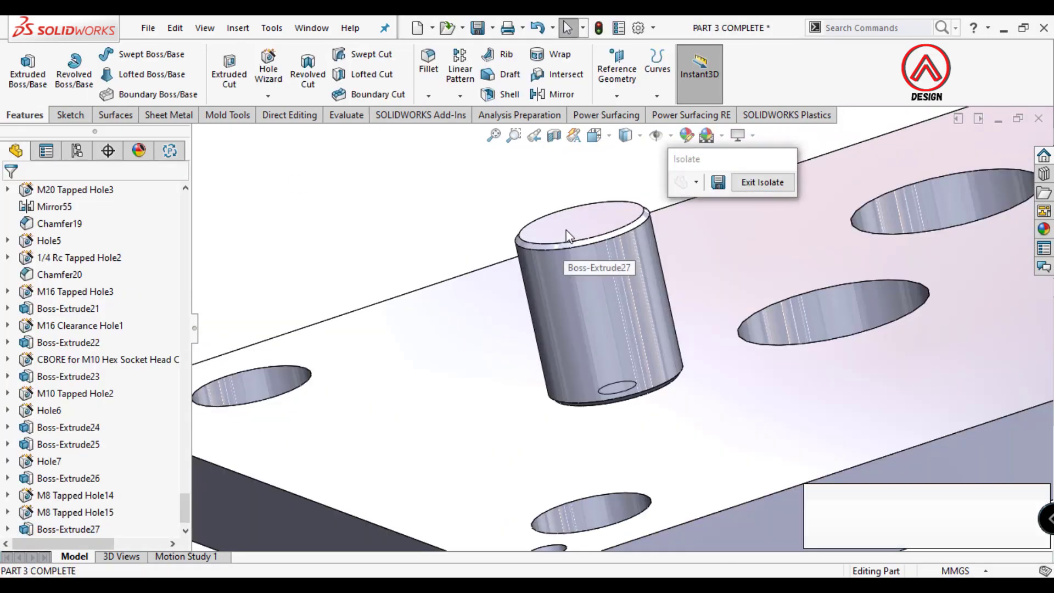
click(571, 225)
click(700, 186)
Set up an M8 counterbore hole and position it at the stopper's centre
scroll(692, 474, down, 5)
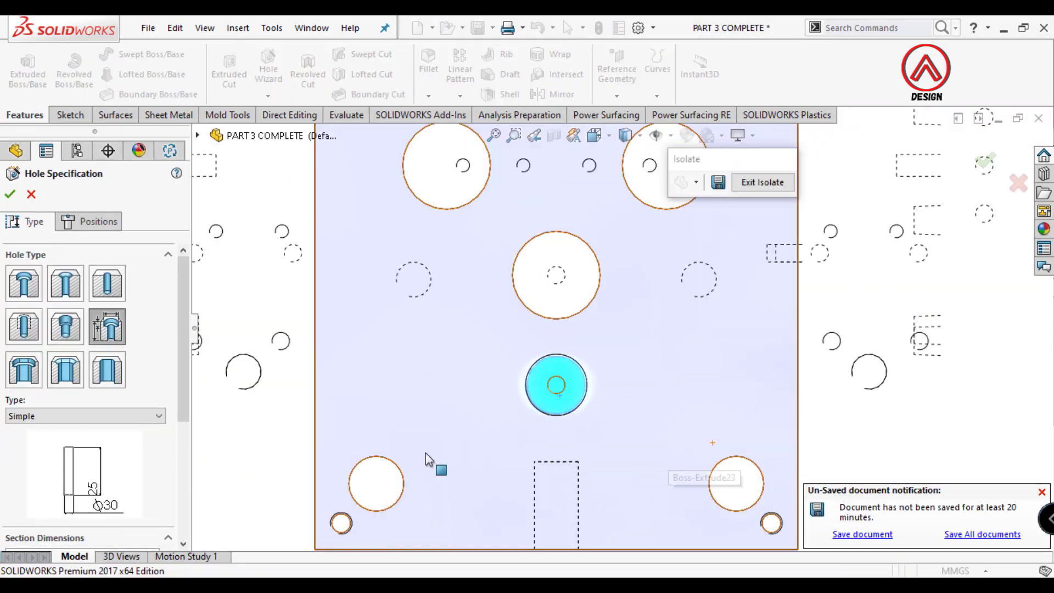
click(39, 282)
scroll(76, 365, down, 3)
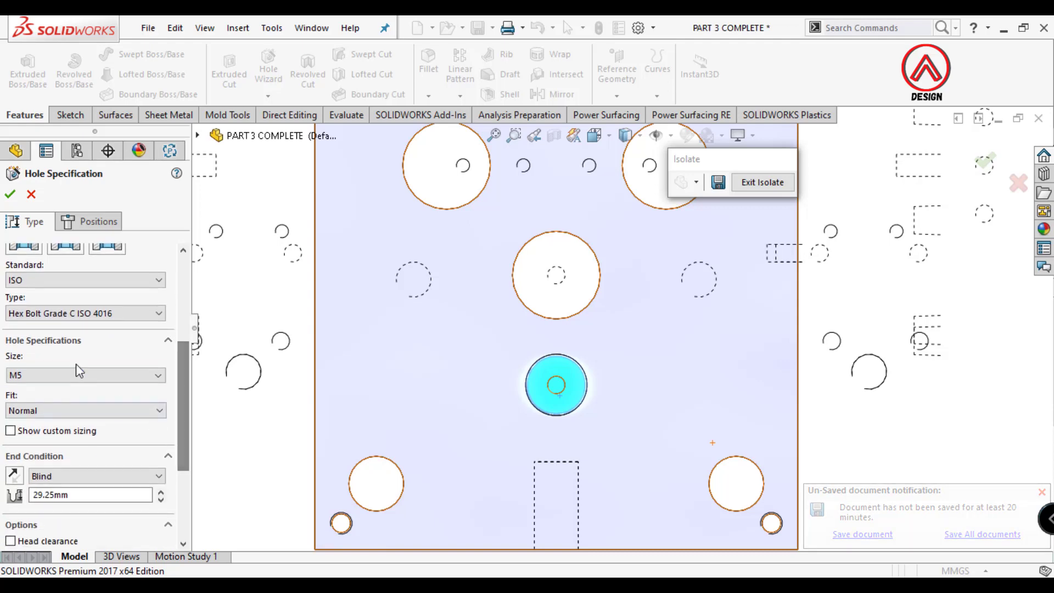
click(108, 374)
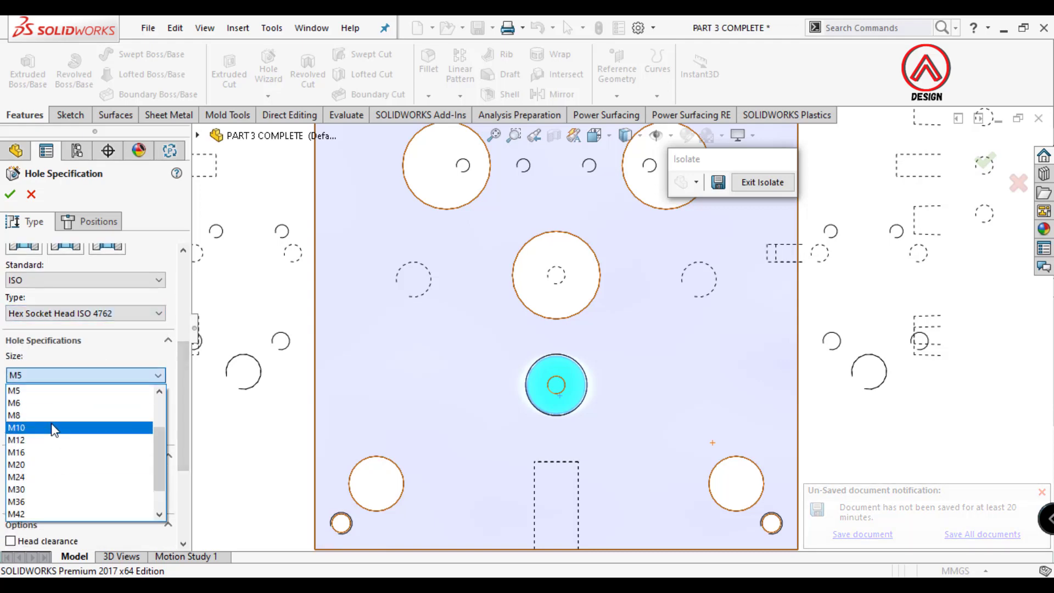
click(54, 415)
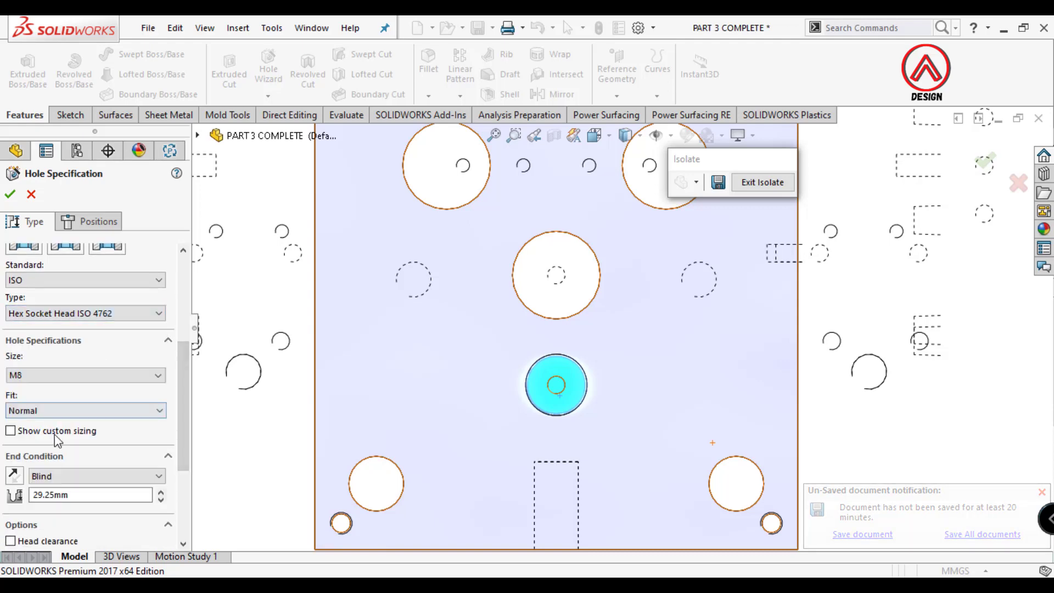
click(102, 227)
click(626, 222)
scroll(546, 365, down, 5)
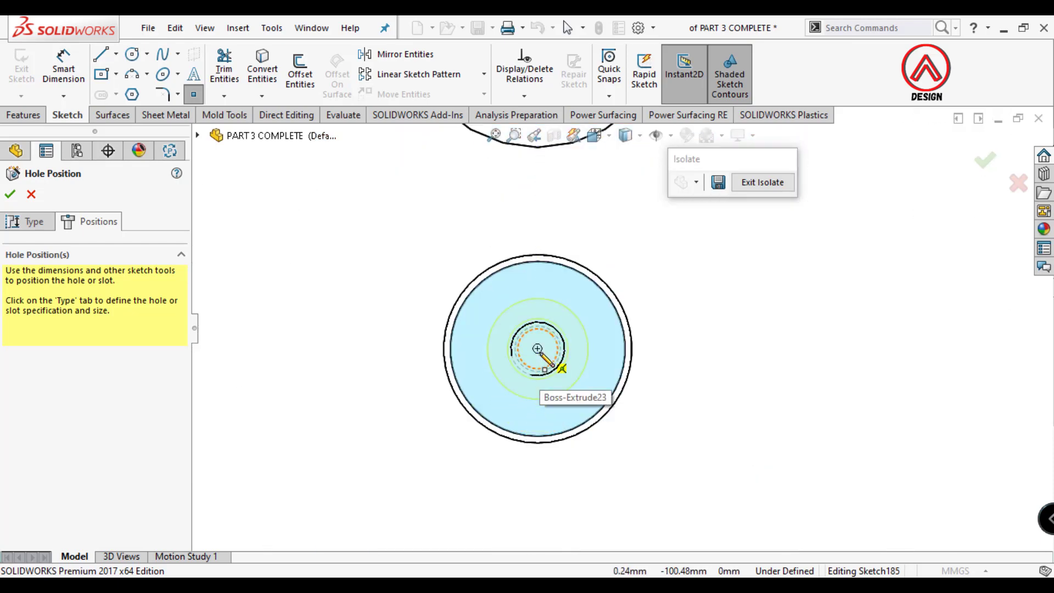
middle_drag(554, 386, 501, 228)
Limit the hole to the selected body, accept it, and show the whole mold shaded again
click(25, 221)
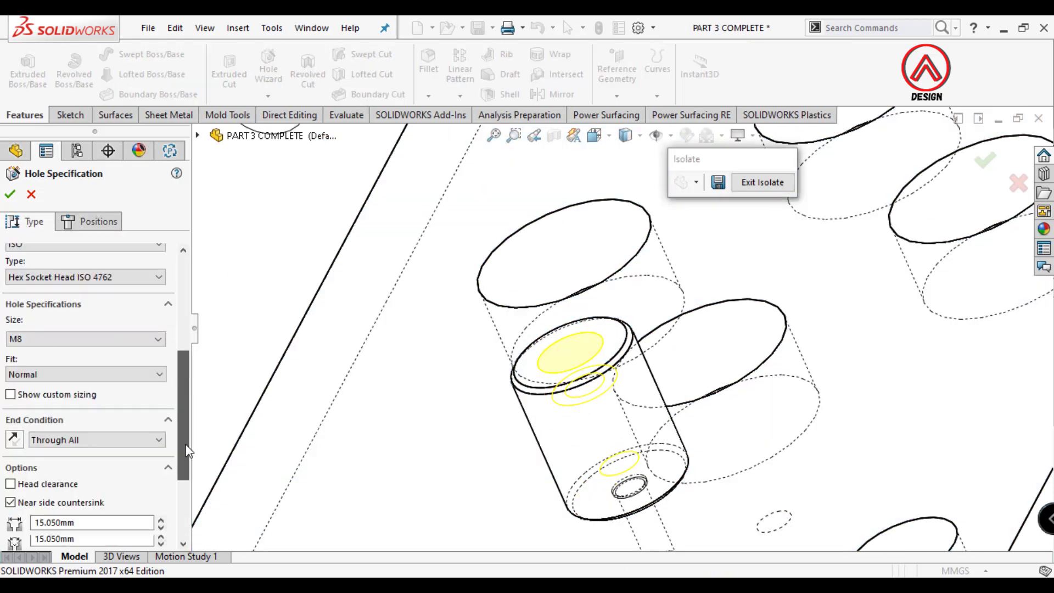
scroll(71, 541, down, 5)
click(72, 540)
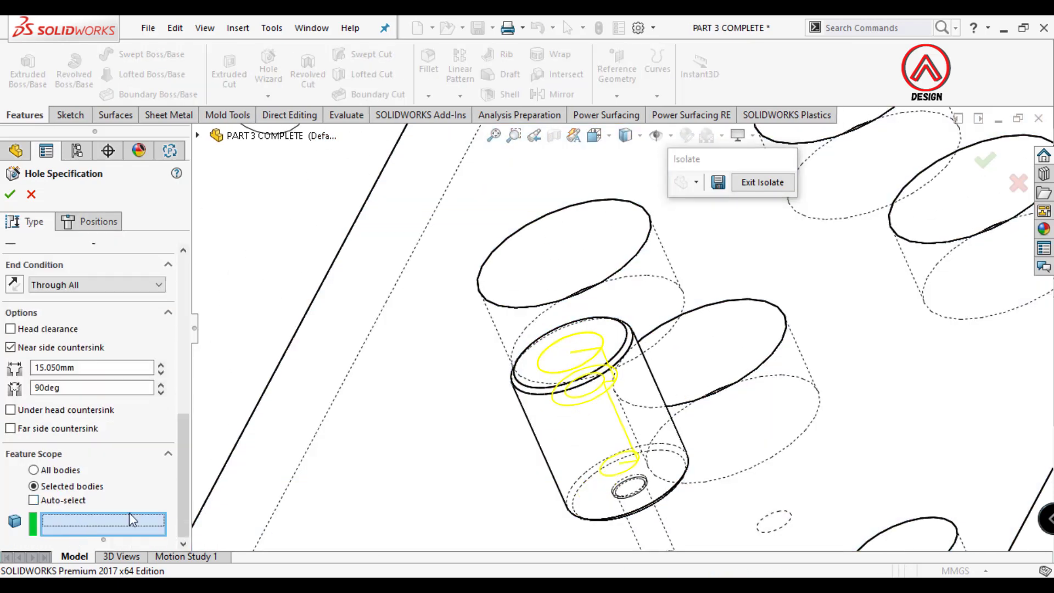
click(12, 195)
scroll(576, 346, up, 5)
mouse_move(576, 346)
middle_down()
mouse_move(523, 288)
mouse_move(635, 369)
mouse_move(743, 254)
middle_up()
click(760, 184)
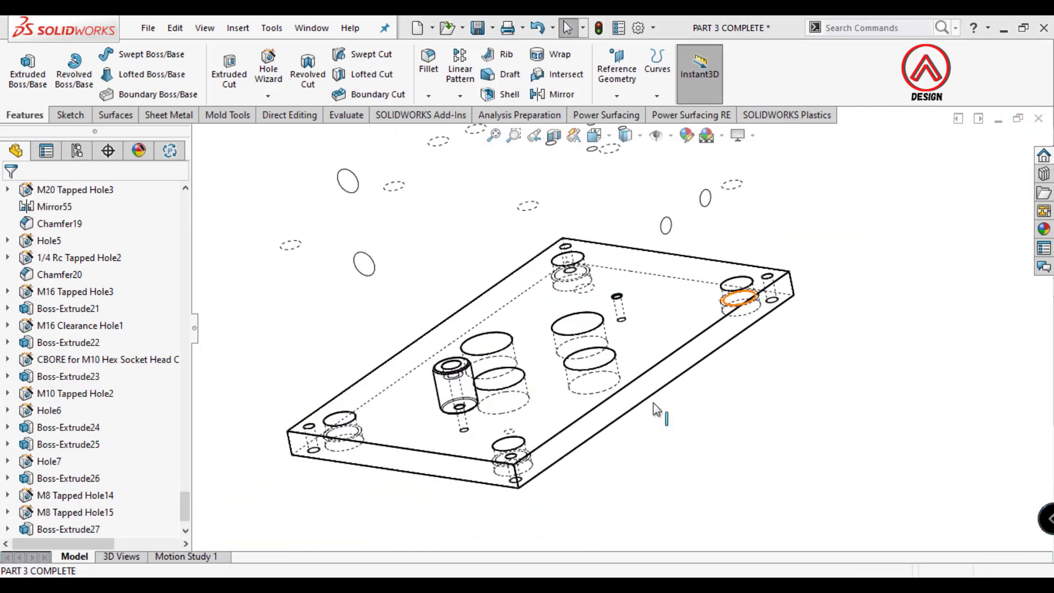
click(625, 154)
Change the Boss-Extrude26 pillar's diameter from 28 mm to 38 mm
scroll(582, 345, down, 3)
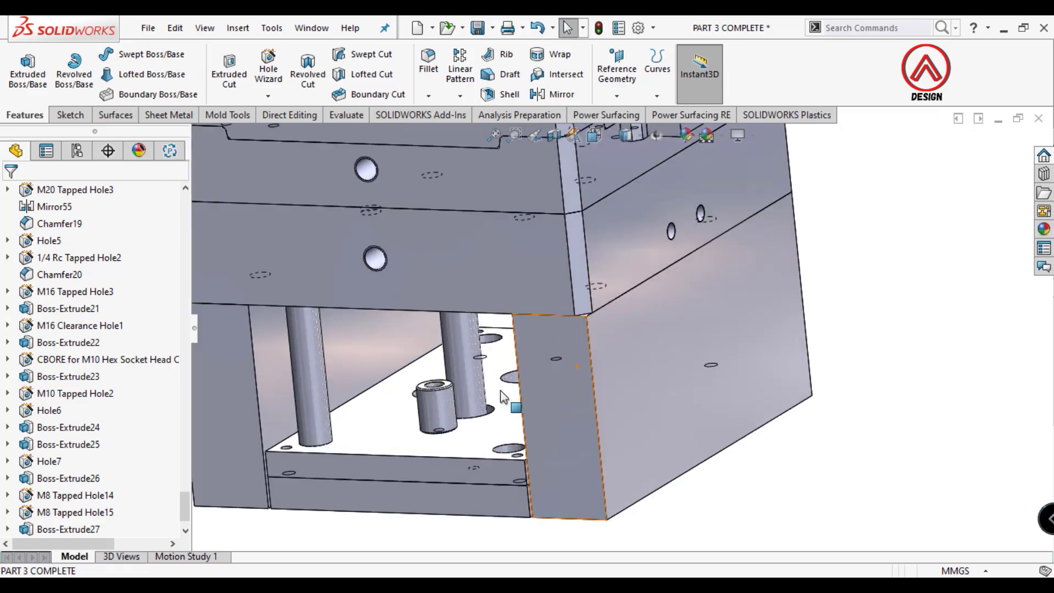
scroll(494, 385, down, 2)
click(466, 390)
middle_drag(519, 470, 488, 473)
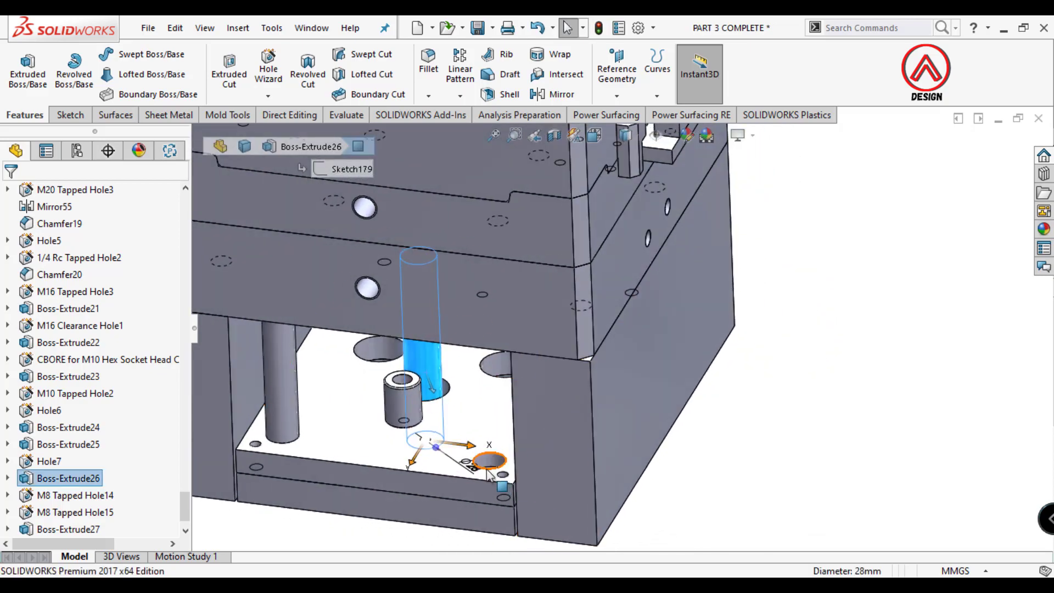
double_click(473, 468)
text(38)
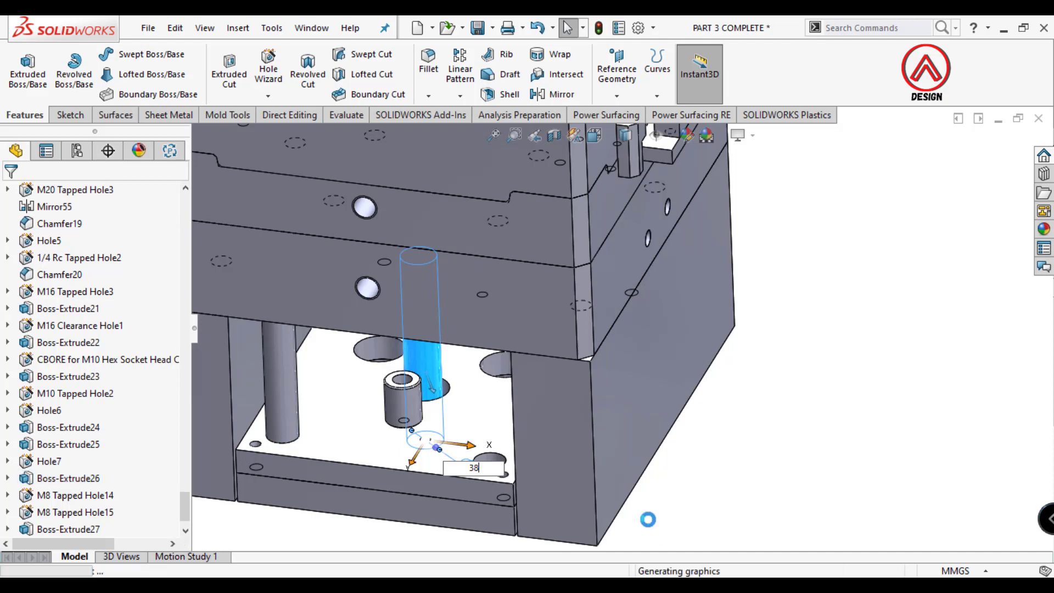
mouse_move(719, 497)
middle_down()
mouse_move(547, 316)
mouse_move(584, 349)
mouse_move(619, 355)
middle_up()
Orbit to the mold's underside and view the lower plate face straight on
scroll(619, 354, up, 3)
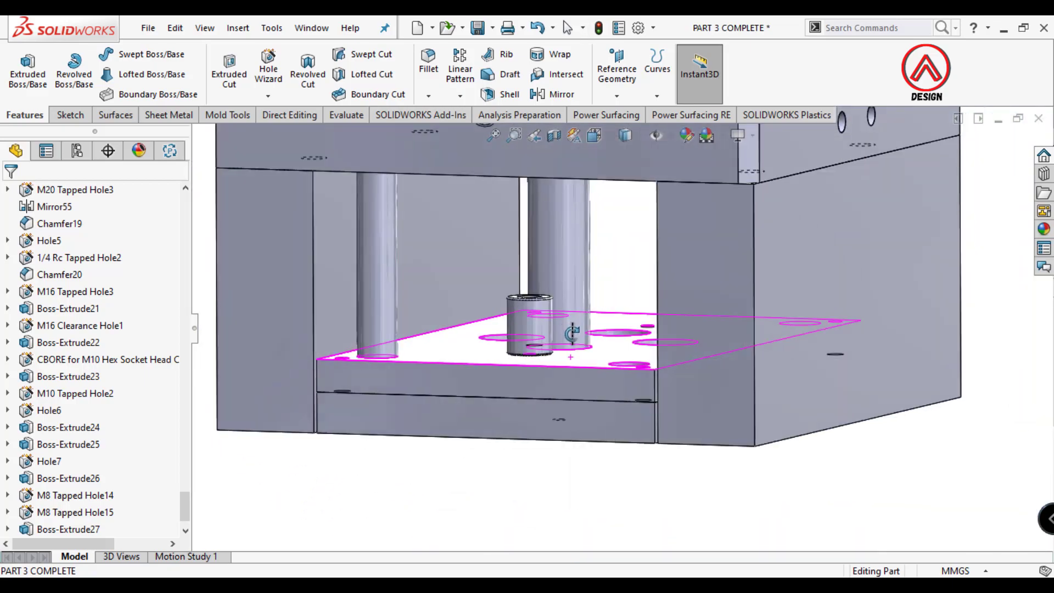
scroll(609, 313, down, 3)
scroll(618, 317, up, 3)
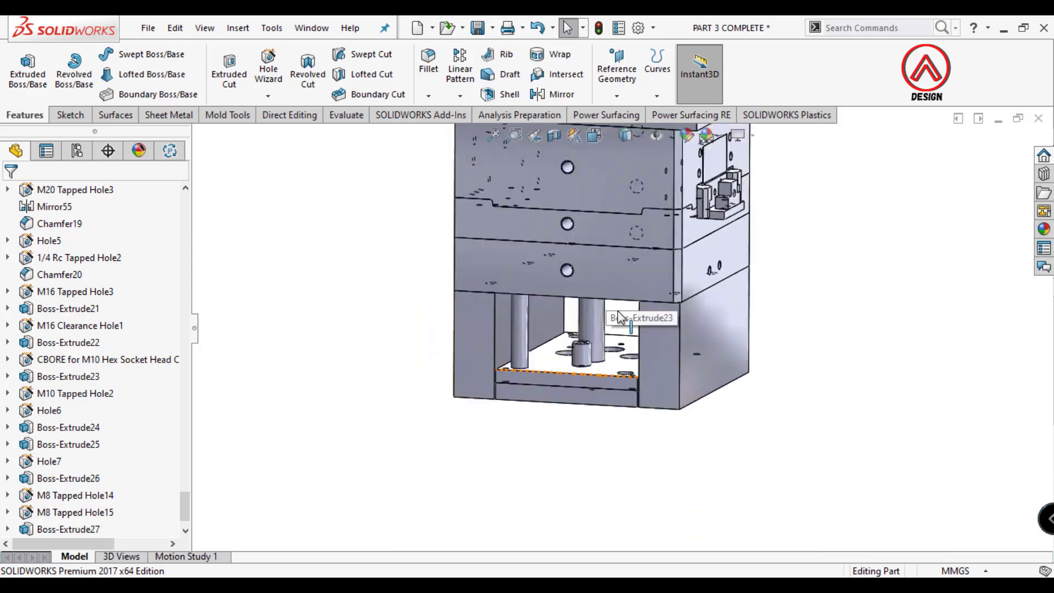
scroll(625, 379, down, 3)
mouse_move(607, 369)
middle_down()
mouse_move(607, 322)
mouse_move(630, 384)
middle_up()
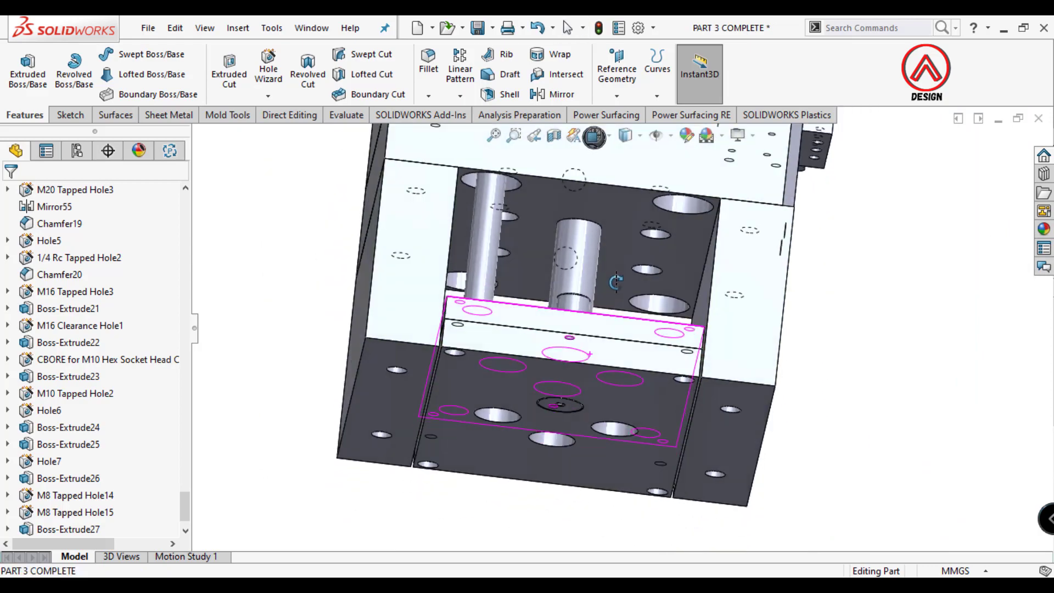
click(685, 367)
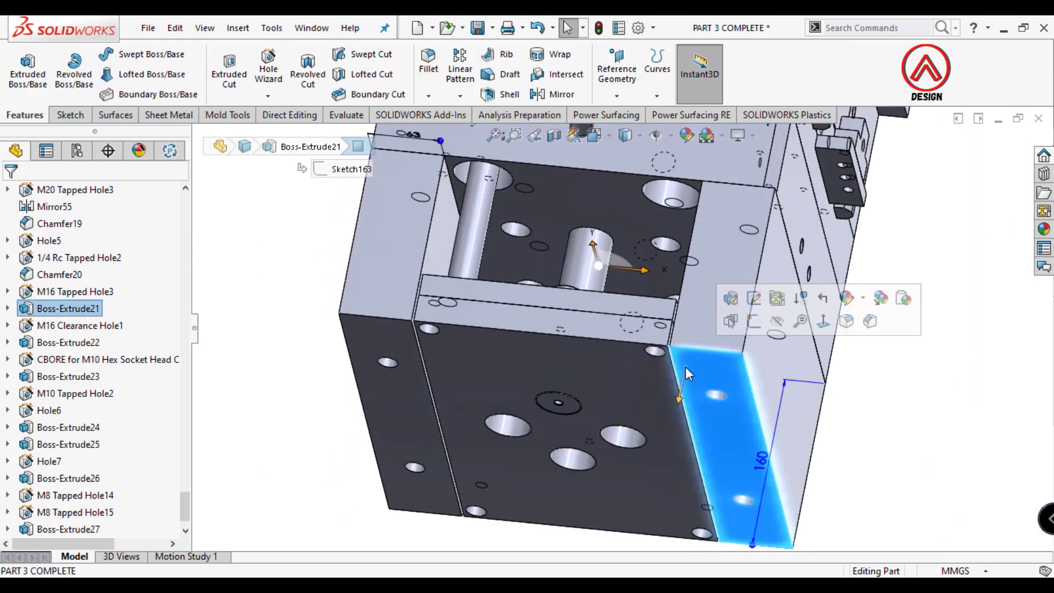
click(822, 323)
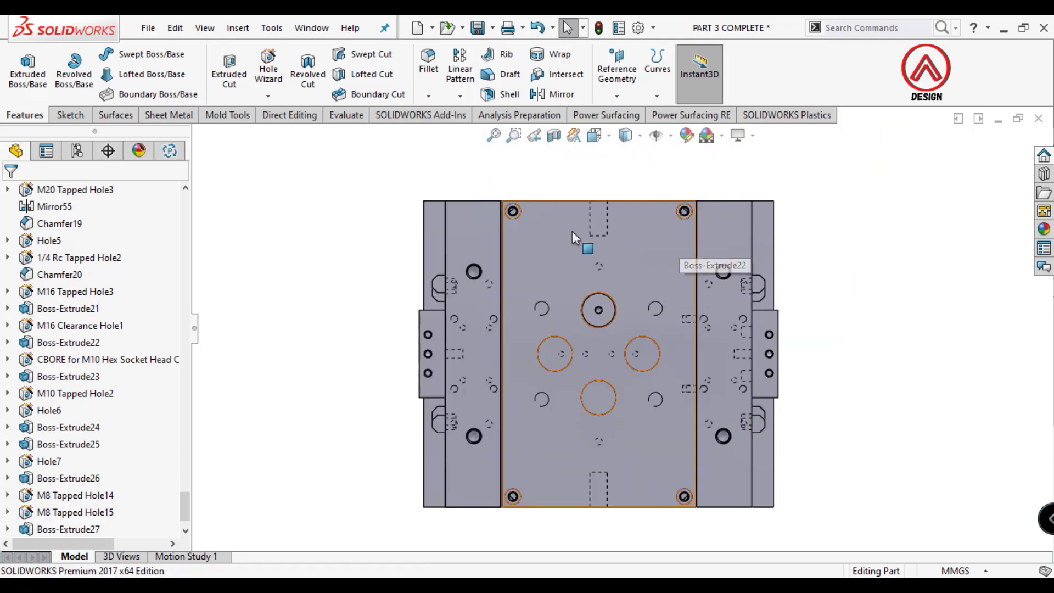
click(536, 222)
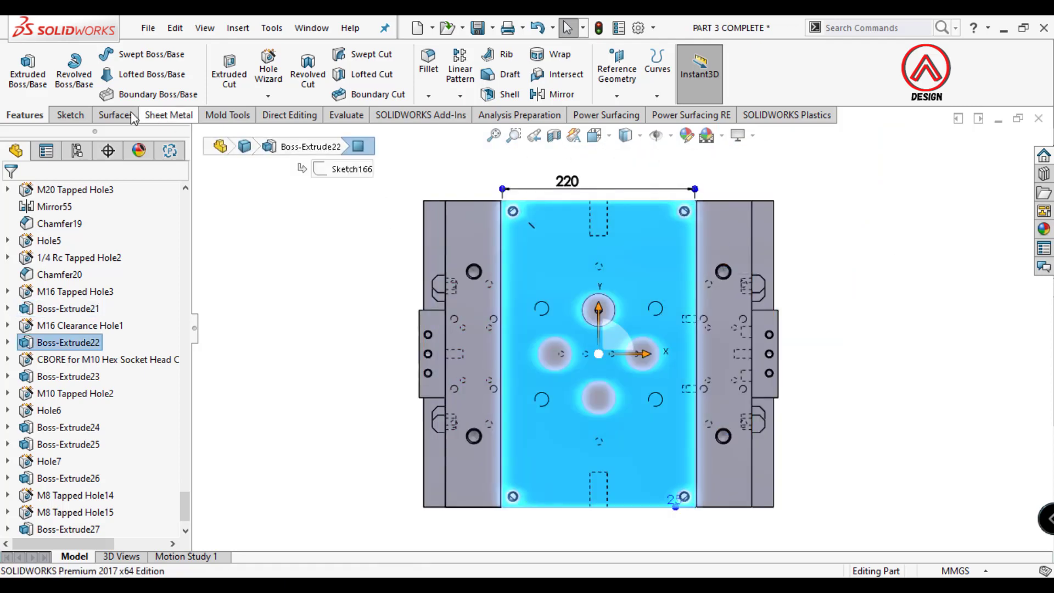
Sketch a centre rectangle on the bottom face from the origin to the outer corner
click(71, 115)
click(21, 66)
click(476, 236)
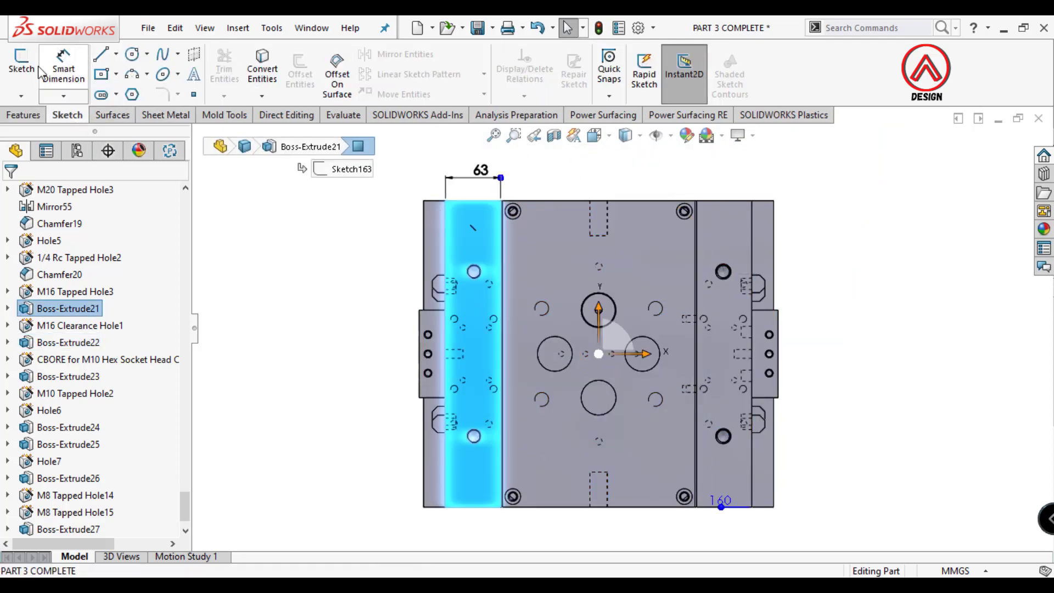
click(100, 75)
click(599, 354)
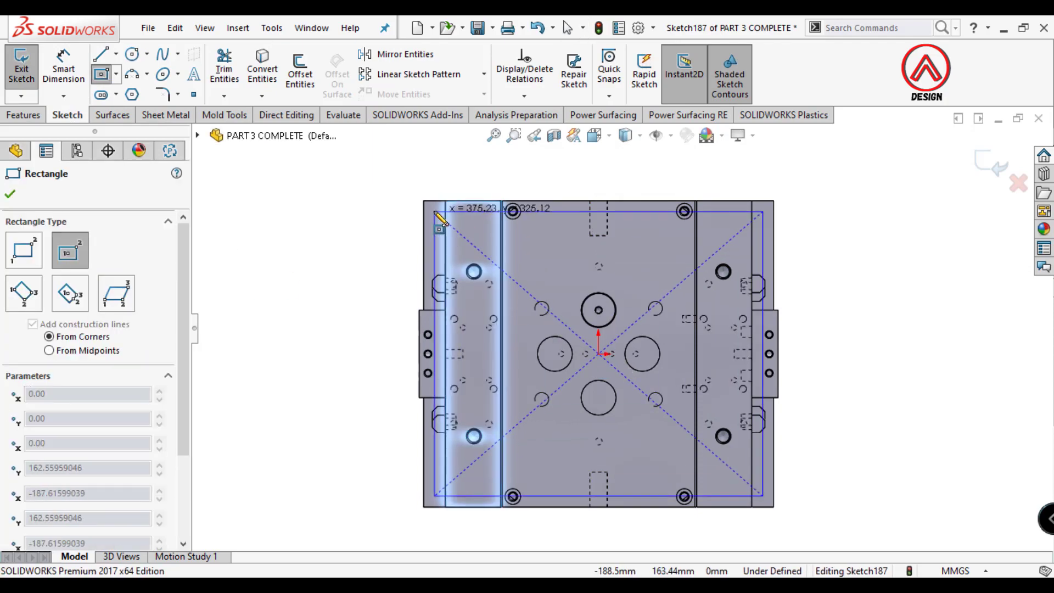
click(423, 200)
Extrude the rectangle 30 mm as a separate, unmerged bottom clamp plate
click(22, 115)
click(27, 69)
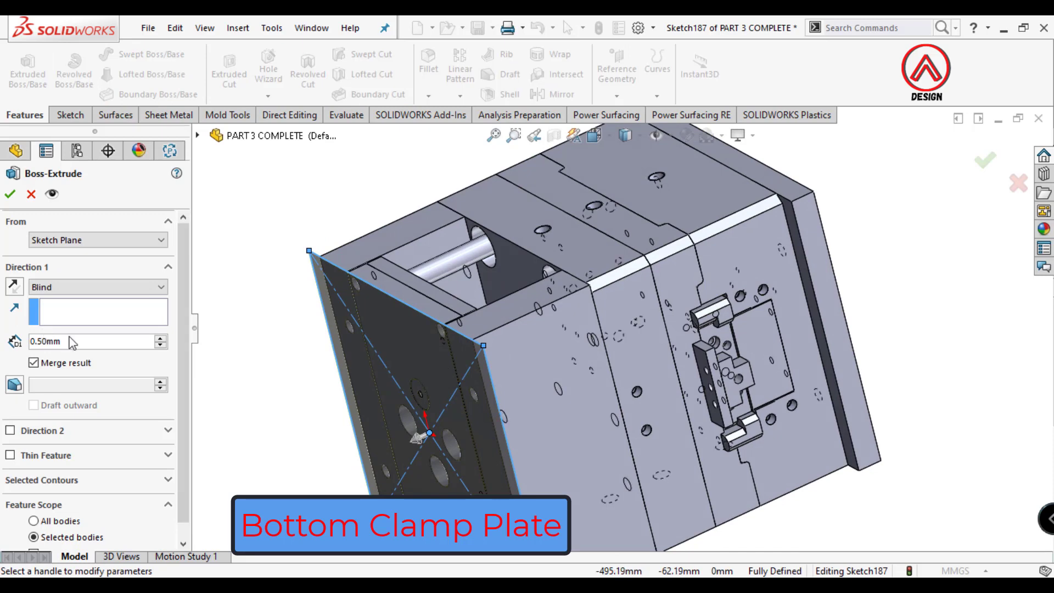
text(30)
key(Return)
click(34, 362)
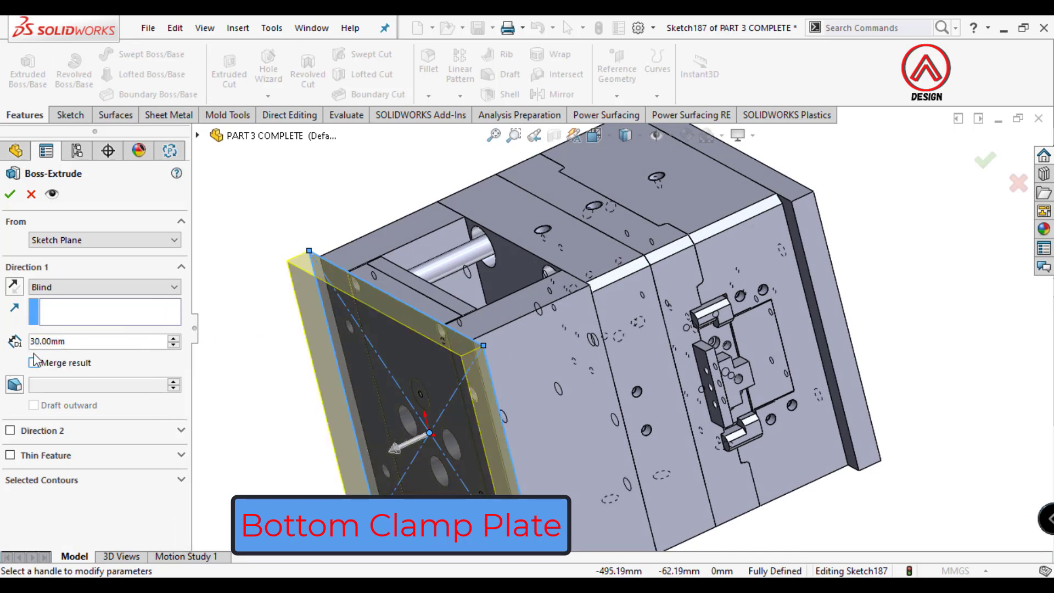
click(11, 195)
click(364, 295)
Start an ISO M16 hex socket head hole, Up To Next, on the bottom clamp plate face
click(476, 306)
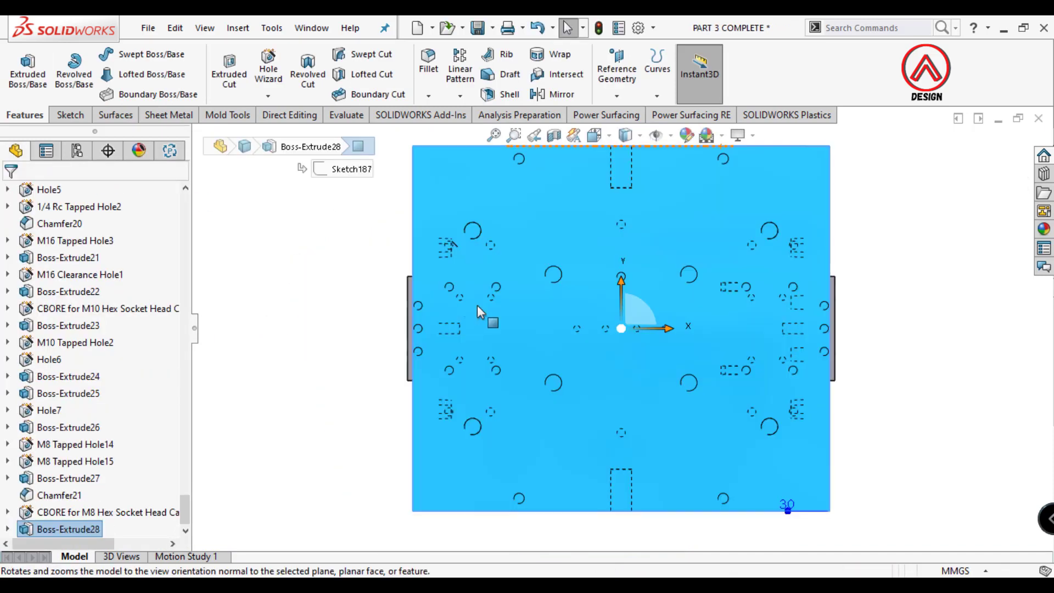
scroll(720, 259, down, 2)
click(700, 239)
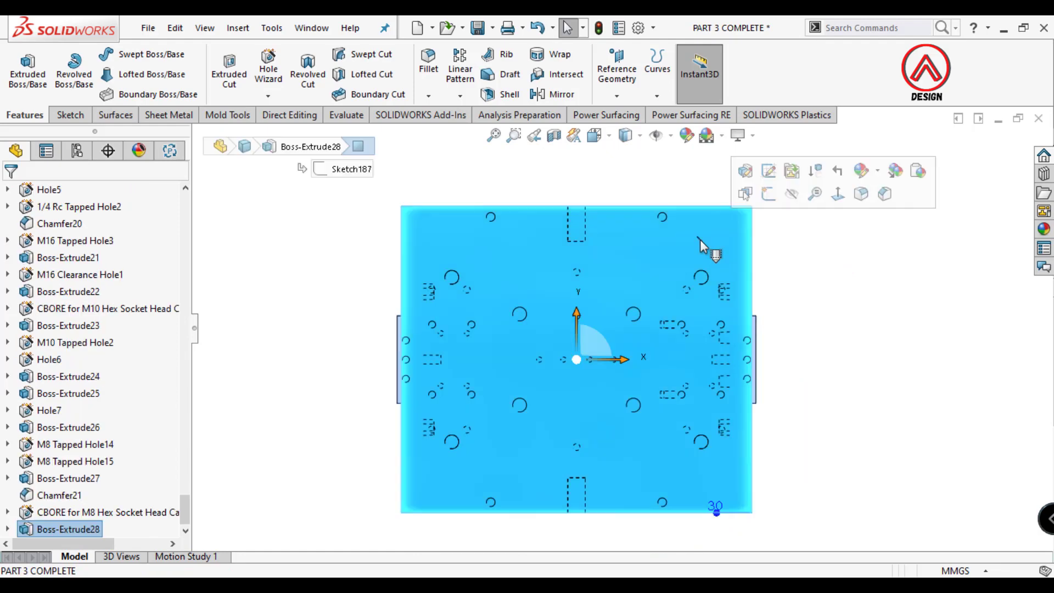
click(267, 73)
scroll(140, 362, down, 3)
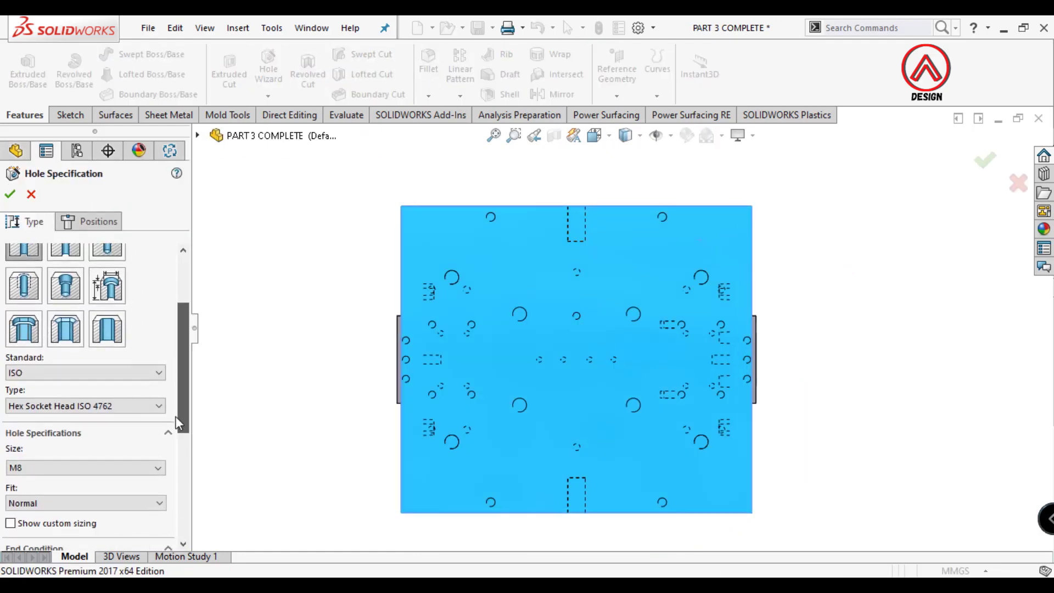
click(52, 458)
click(36, 511)
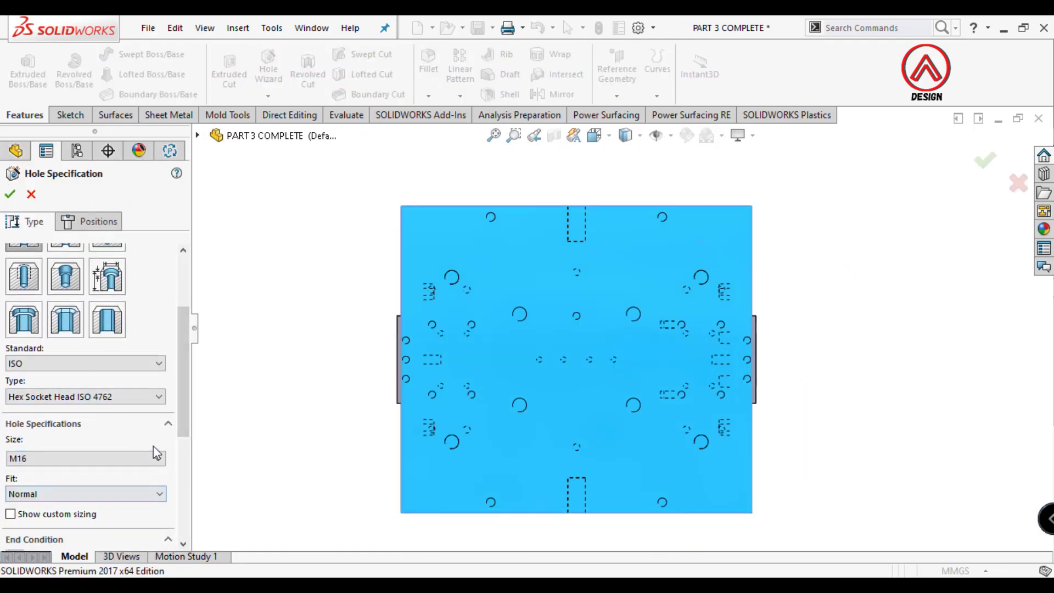
scroll(178, 454, down, 2)
scroll(82, 376, down, 3)
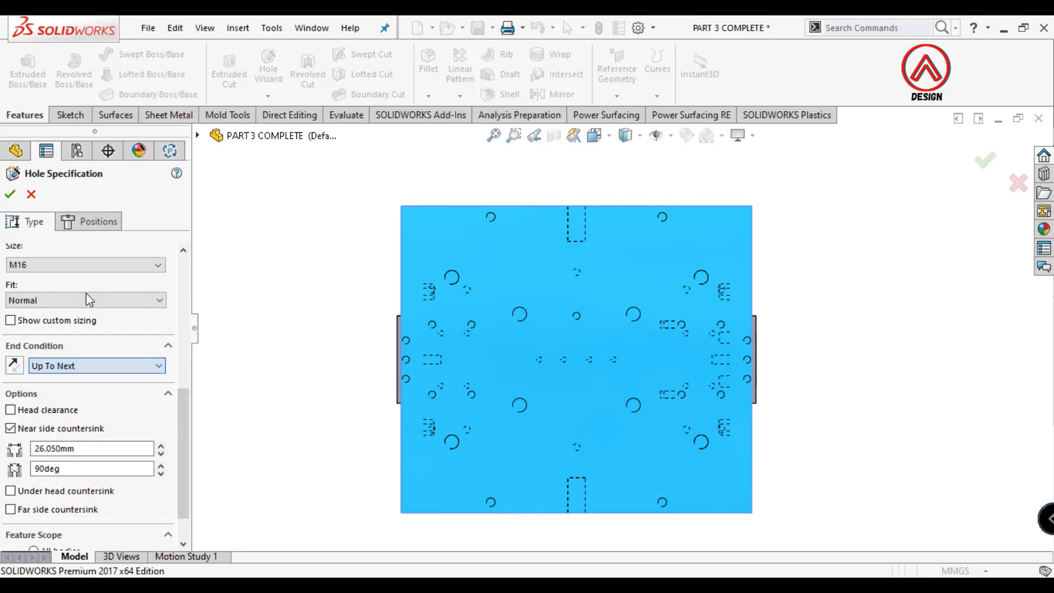
Place the M16 hole points on the existing hole centres with hidden edges shown
click(94, 224)
click(626, 222)
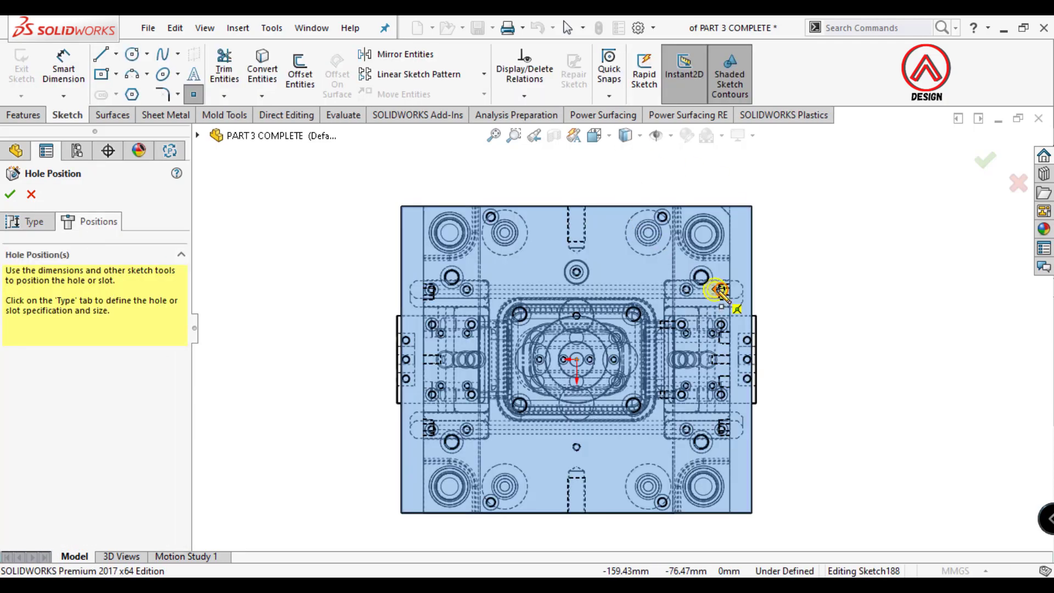
scroll(673, 286, down, 5)
click(634, 289)
scroll(680, 406, up, 5)
scroll(625, 513, down, 4)
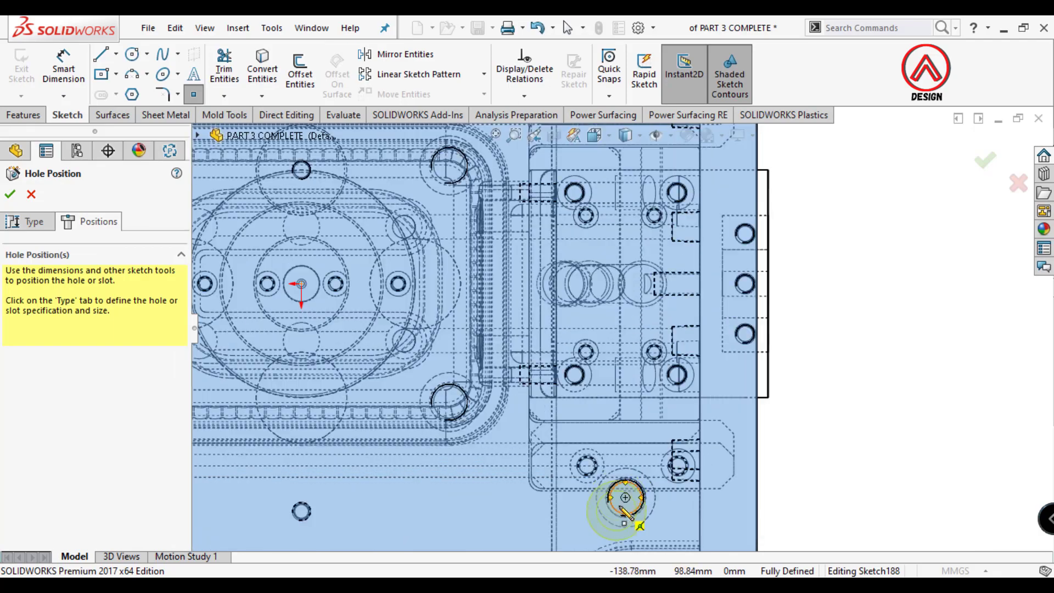
scroll(626, 499, up, 5)
scroll(431, 409, down, 5)
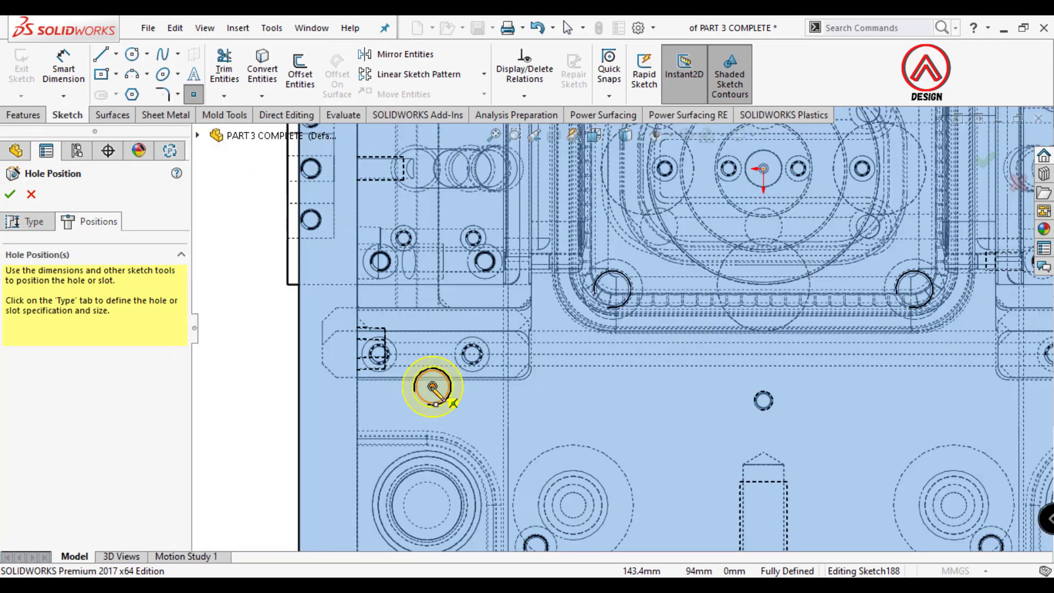
scroll(472, 373, up, 5)
scroll(583, 216, down, 3)
scroll(530, 264, down, 2)
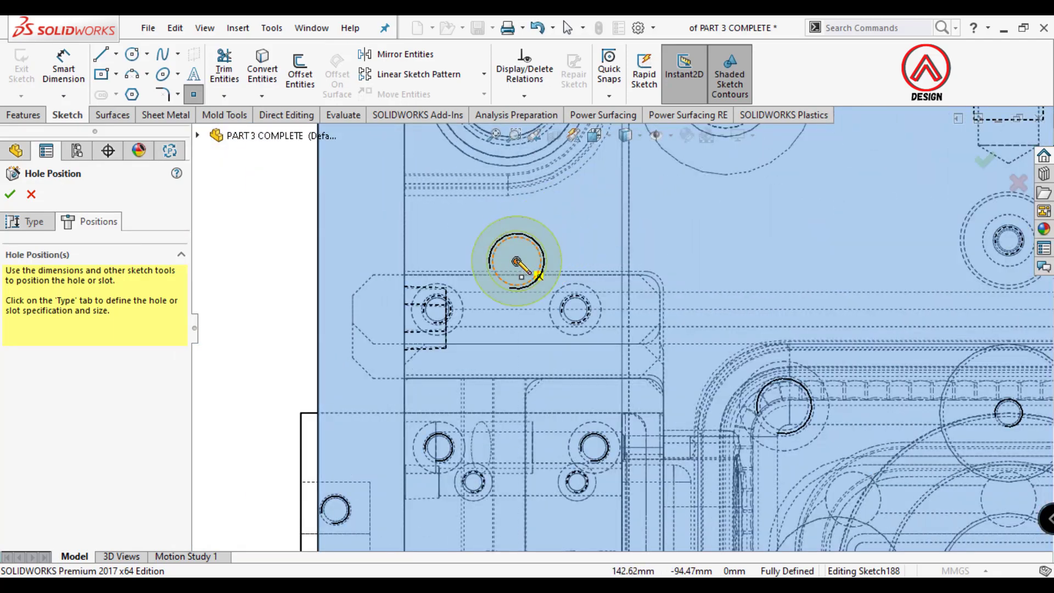
click(516, 262)
key(Return)
scroll(632, 329, up, 5)
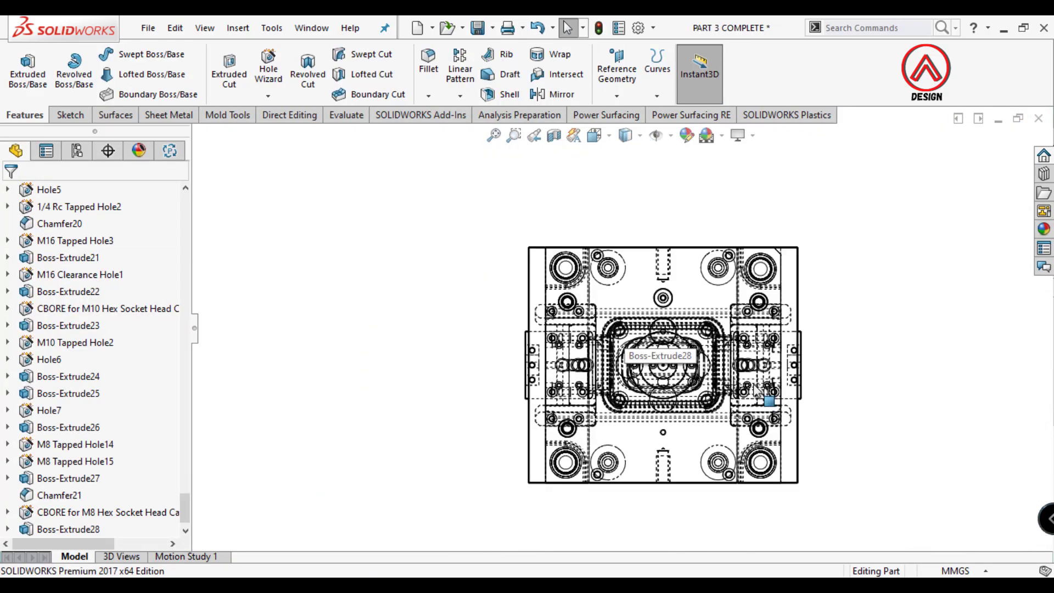
Accept the M16 holes, then start a plain hole feature on the clamp plate face
click(625, 135)
click(489, 327)
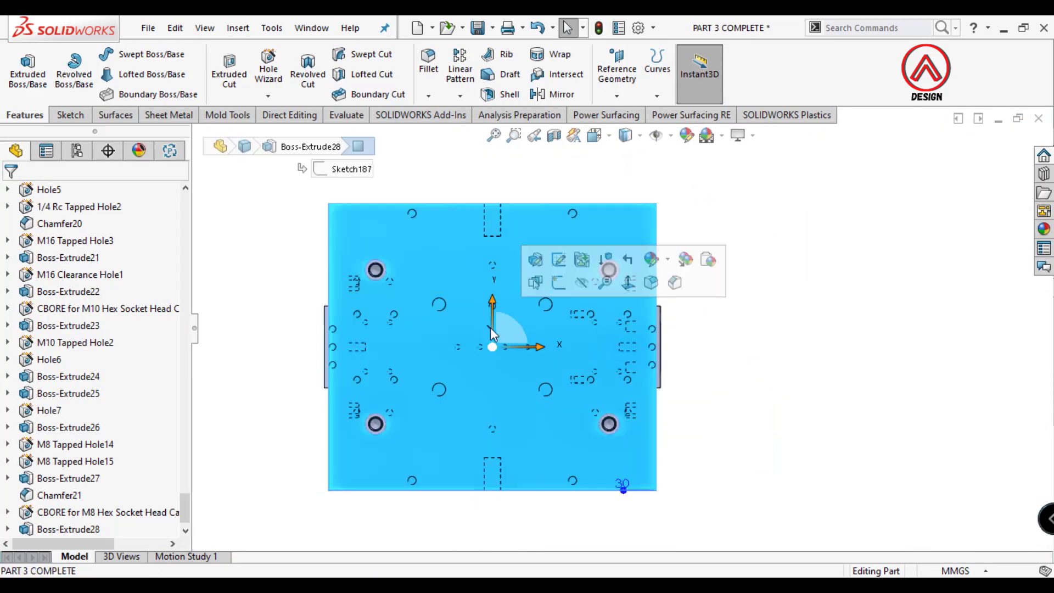
click(67, 115)
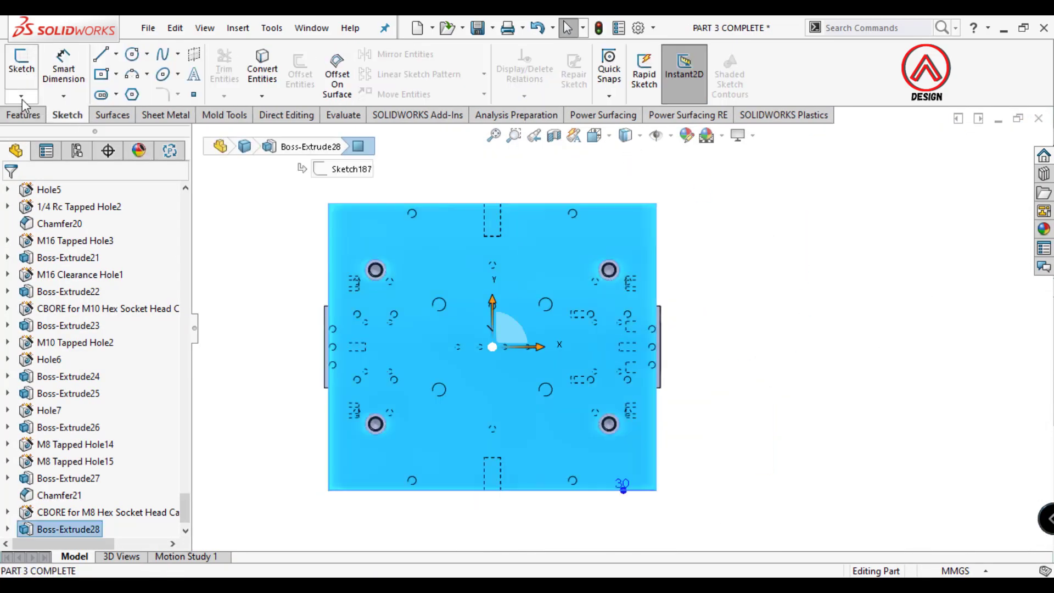
click(266, 239)
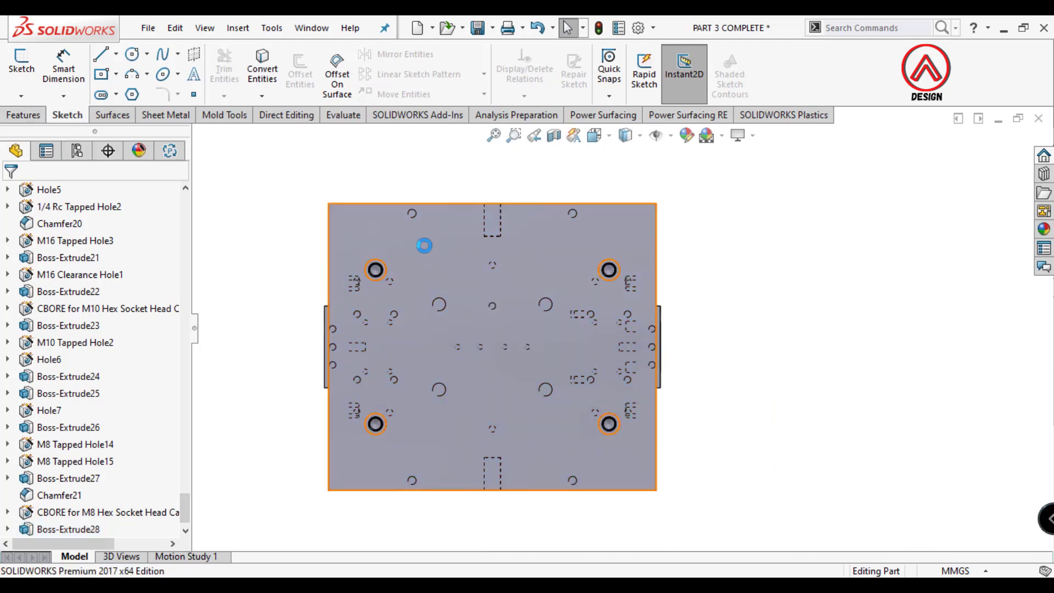
click(423, 244)
click(24, 115)
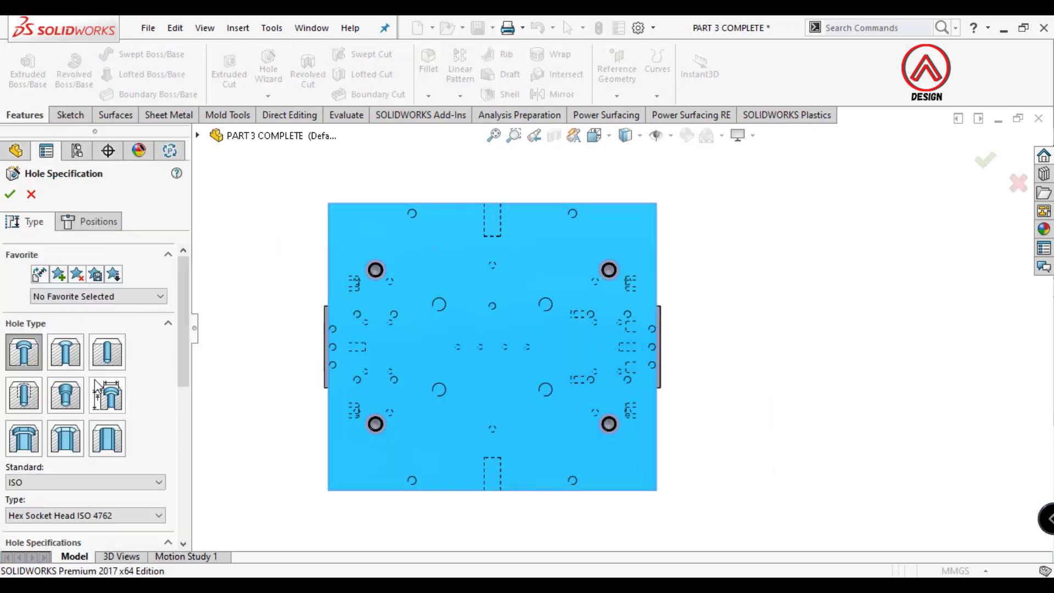
click(106, 324)
scroll(177, 454, down, 2)
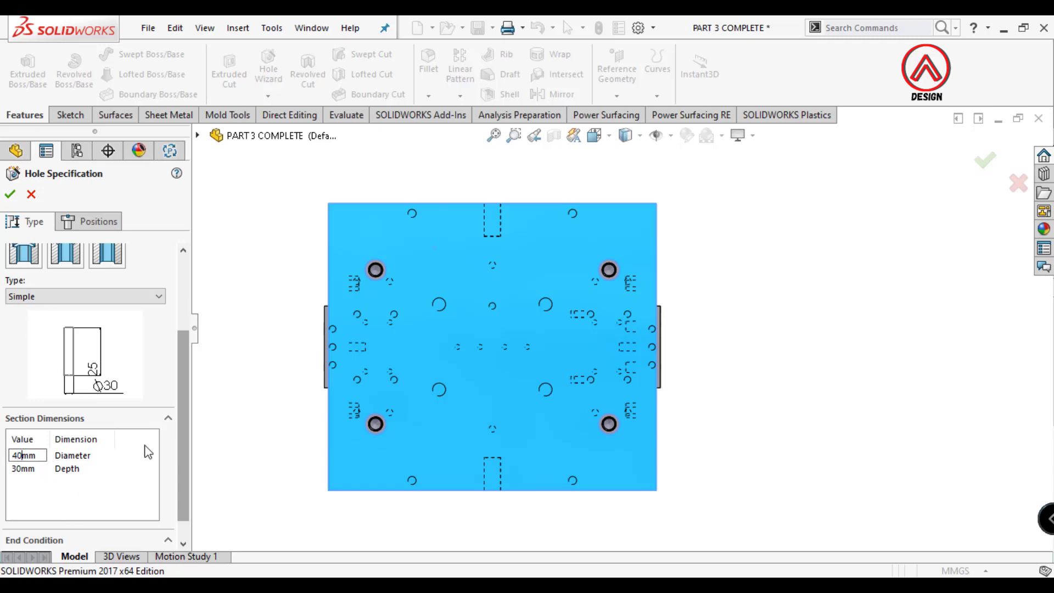
scroll(183, 504, down, 1)
Place hole points at the origin and above it, with a construction centreline from the origin
click(83, 223)
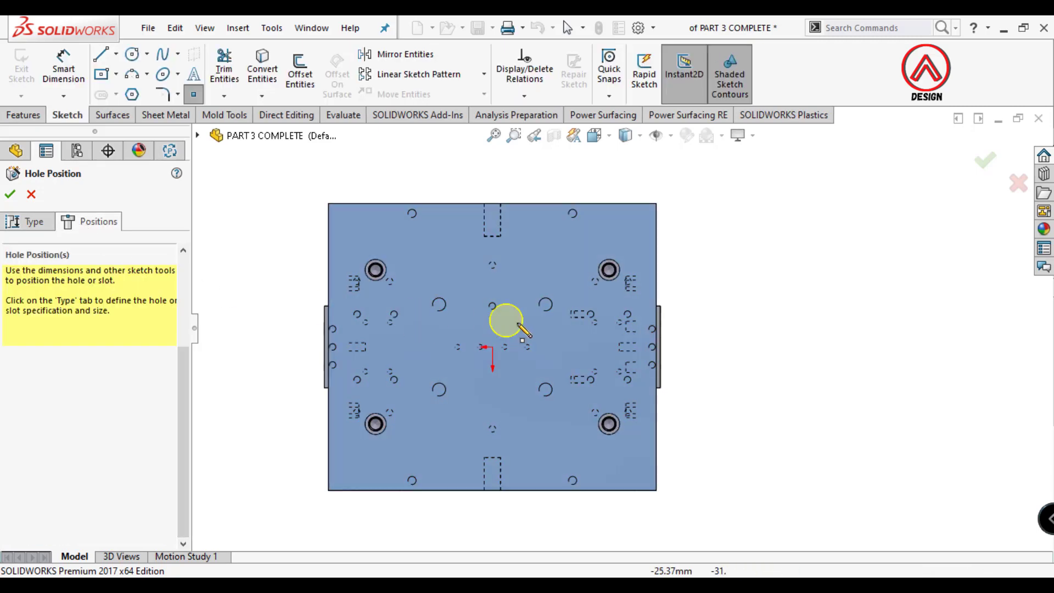
scroll(493, 346, down, 3)
click(497, 362)
click(497, 245)
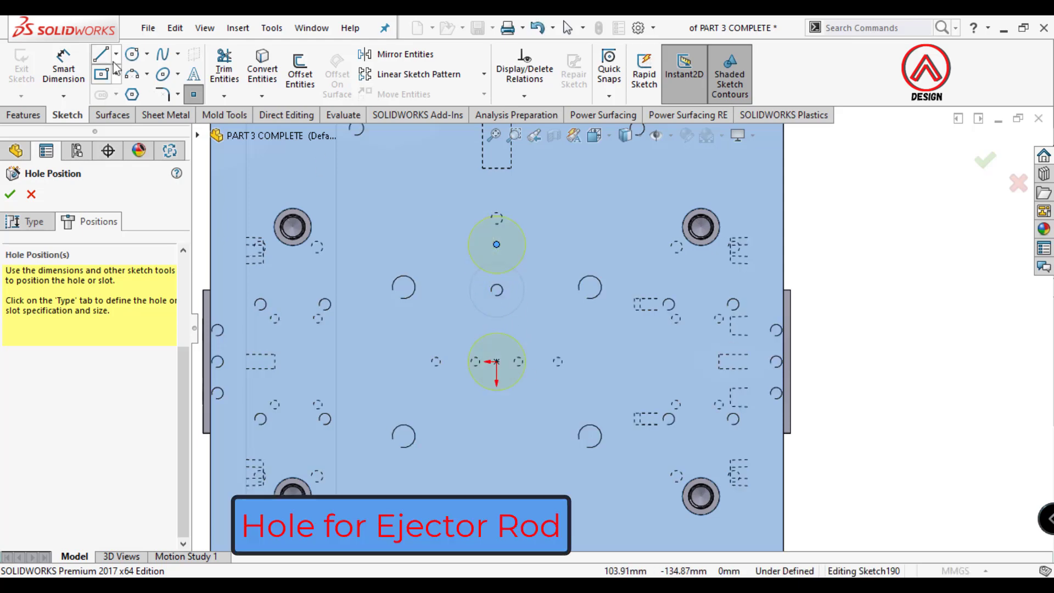
click(137, 93)
click(496, 361)
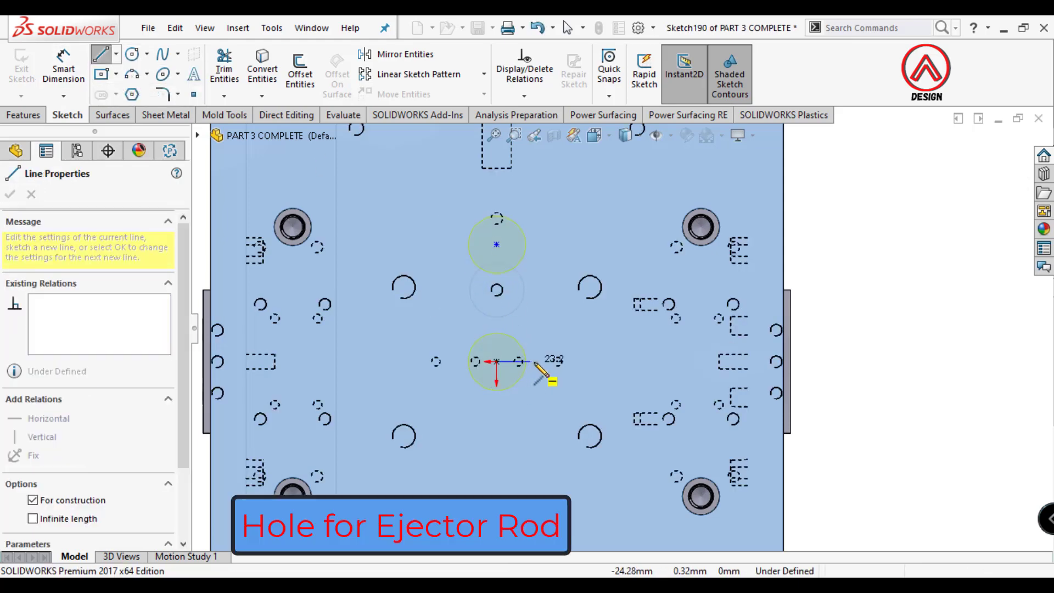
right_drag(517, 361, 516, 258)
Dimension the upper hole point 100 mm from the origin
click(496, 245)
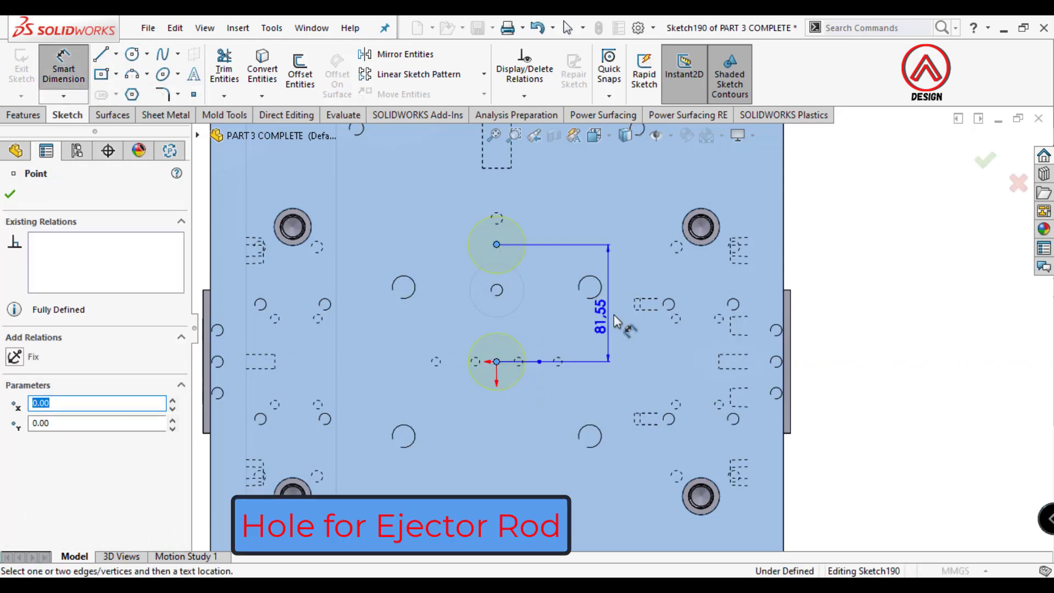
click(613, 314)
text(100)
key(Return)
key(Escape)
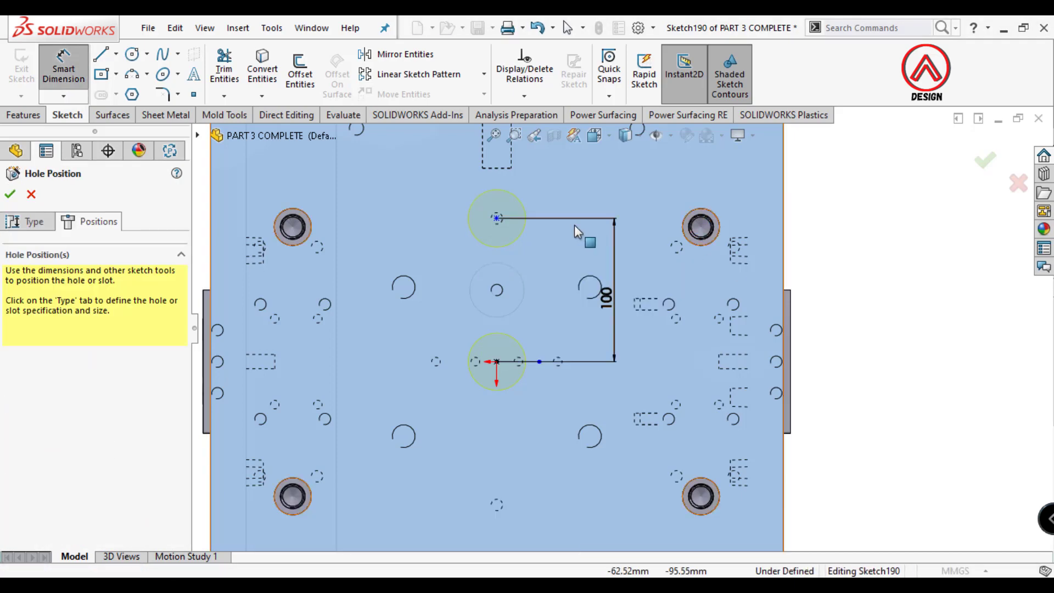
key(Escape)
Align the upper point vertically with the origin, mirror it below, and finish the hole feature
ctrl+click(496, 218)
click(573, 291)
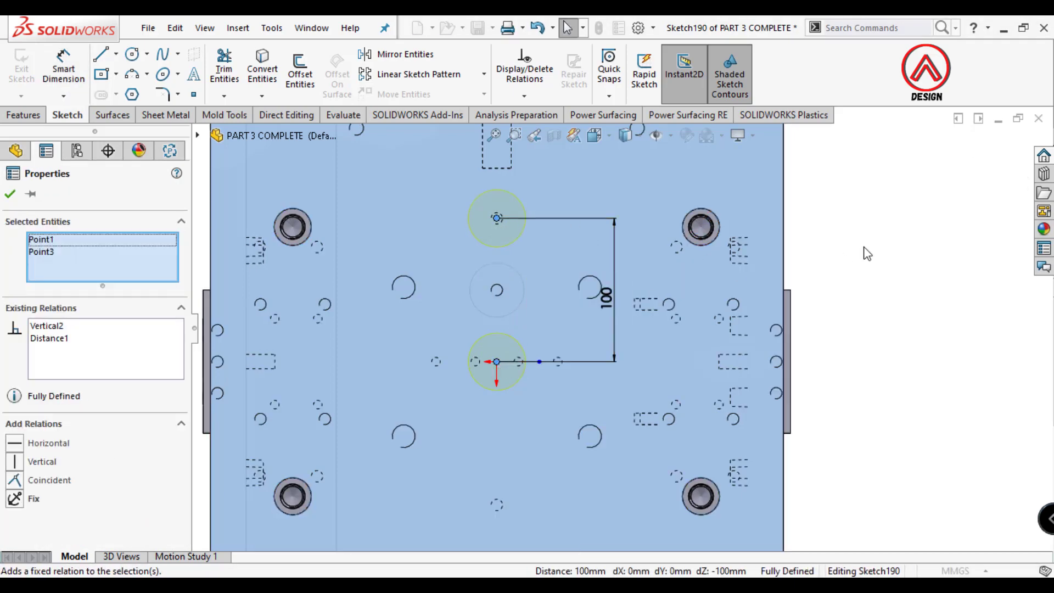
click(405, 54)
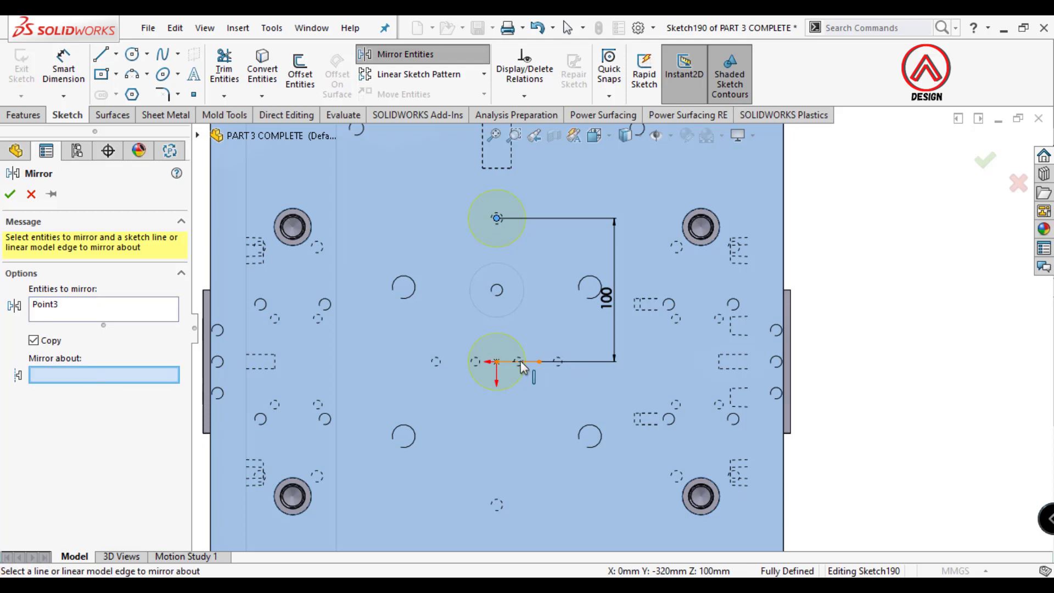
click(10, 194)
click(985, 160)
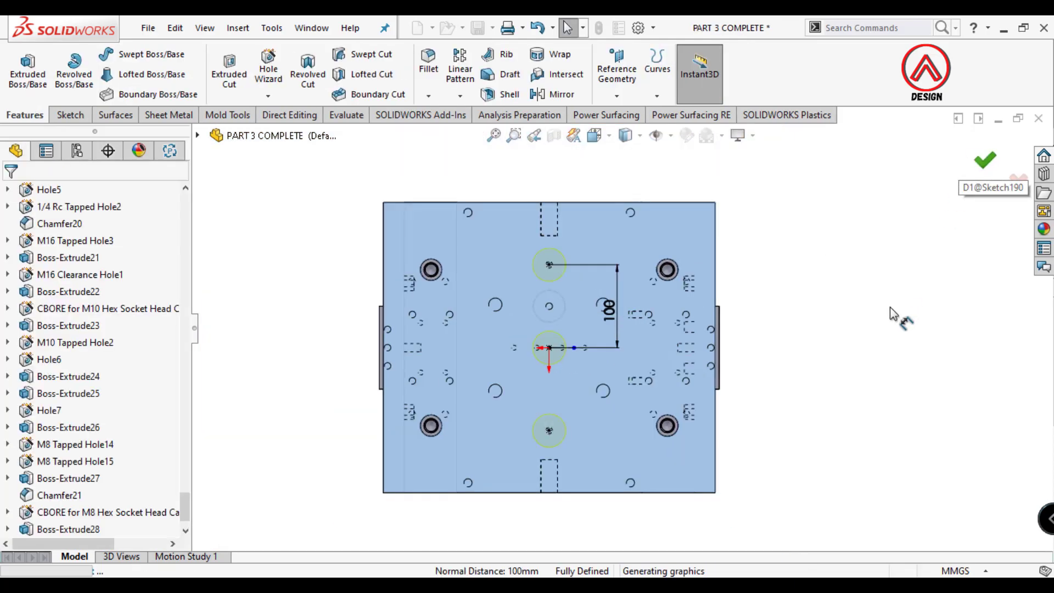
Set up an ISO 4762 M8 socket head hole, Up To Next, on the plate face
click(575, 253)
click(268, 69)
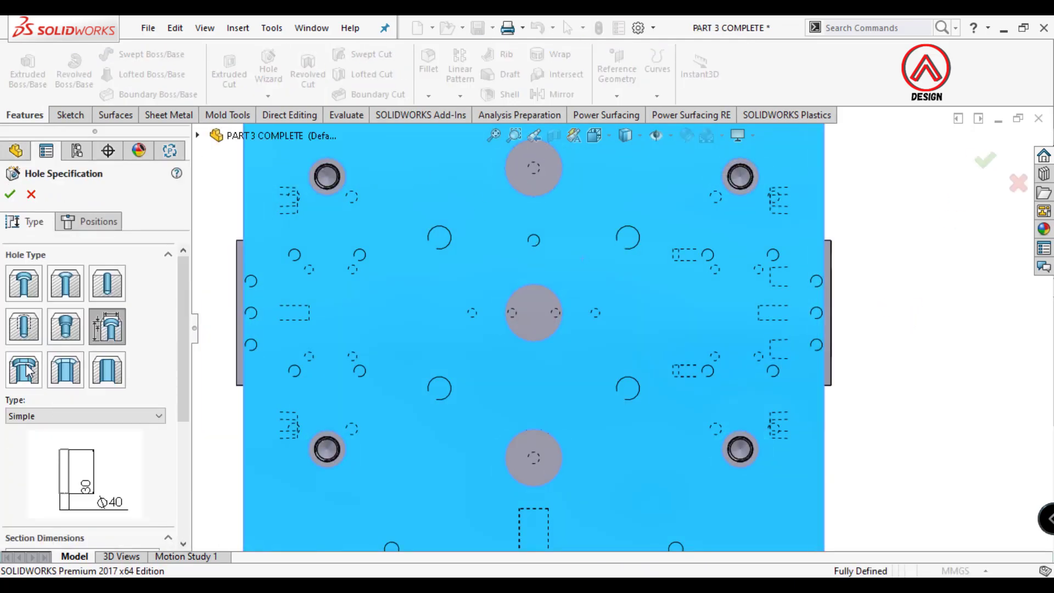
scroll(179, 398, down, 2)
scroll(179, 398, down, 2)
click(131, 387)
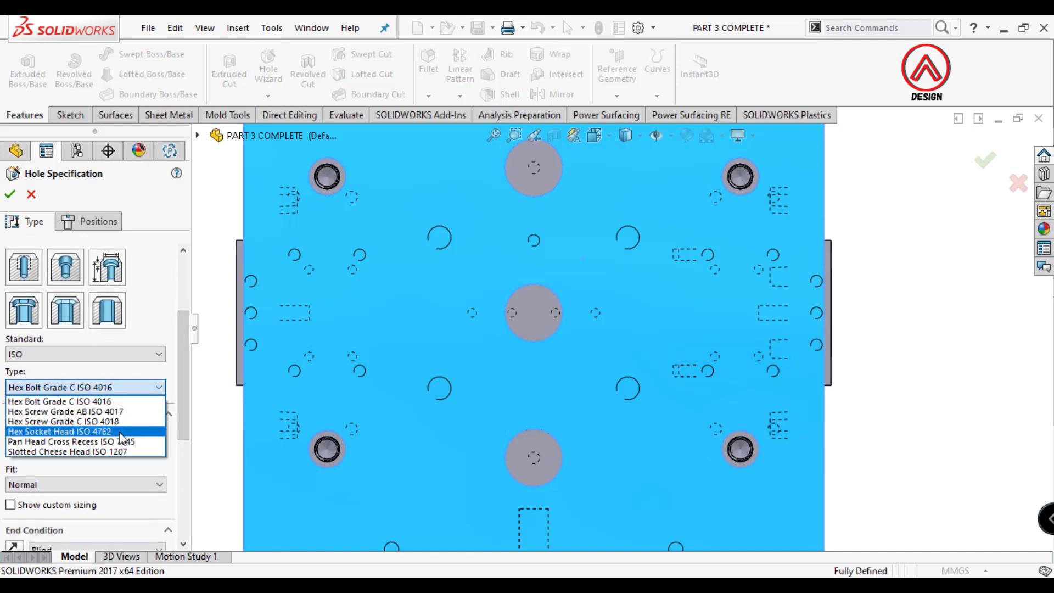
click(53, 496)
scroll(164, 472, down, 3)
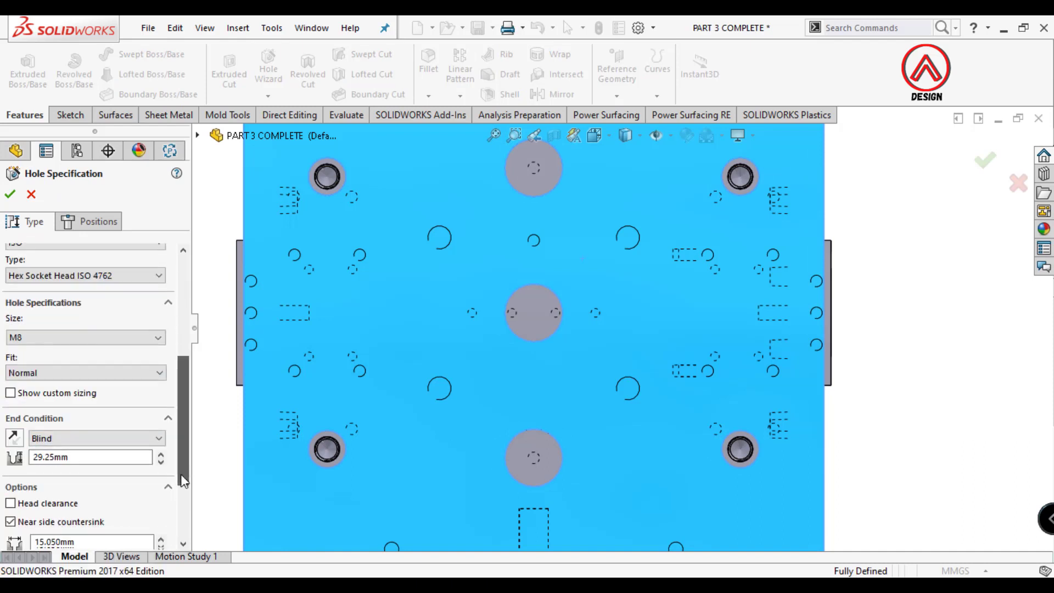
click(93, 458)
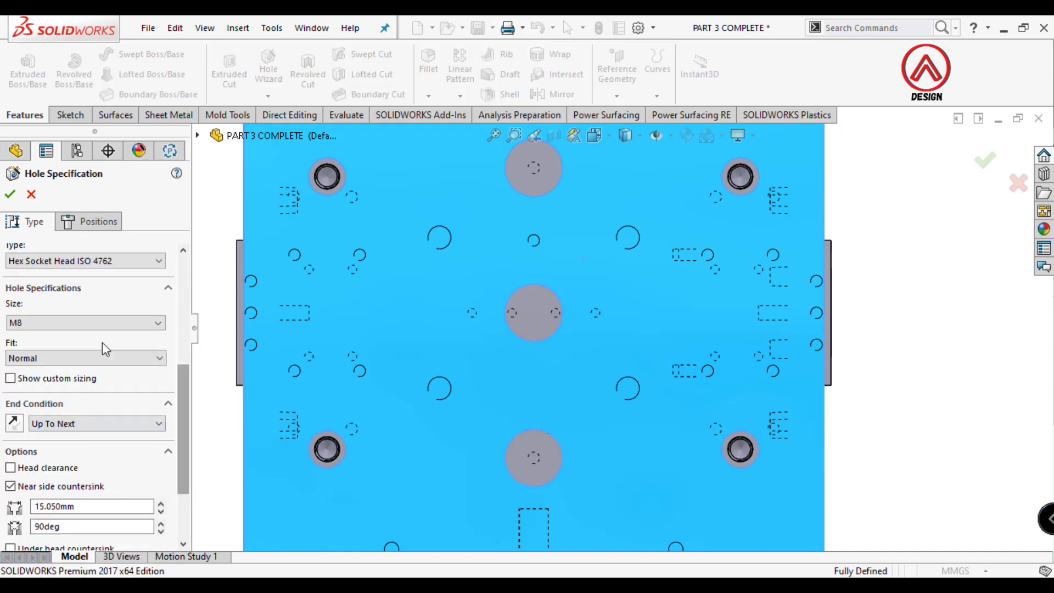
Snap M8 hole points to the small circle centres beside the central bore and accept
click(91, 222)
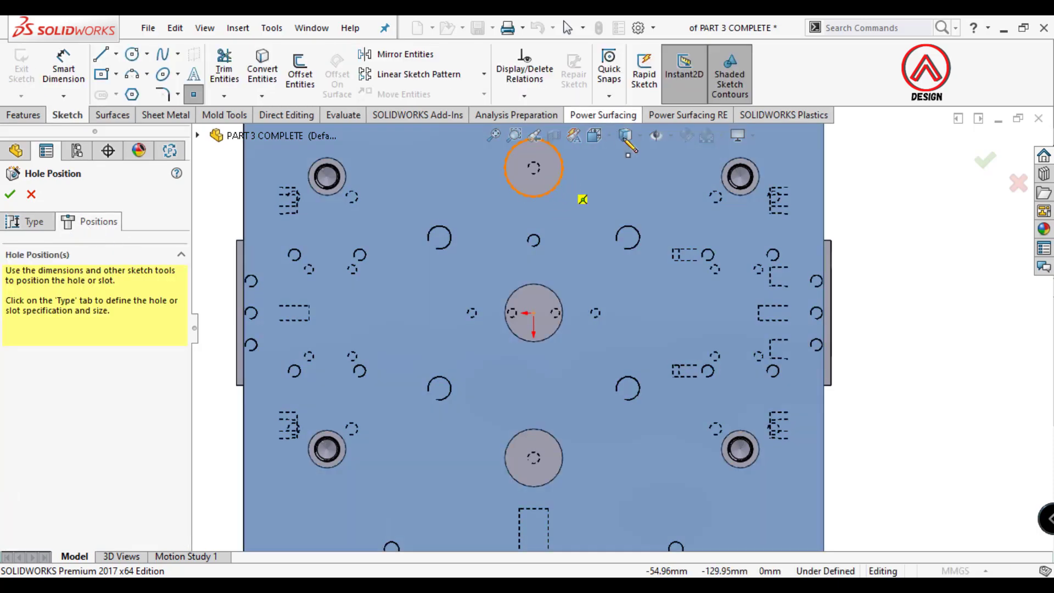
click(632, 202)
scroll(615, 242, down, 2)
scroll(565, 255, down, 3)
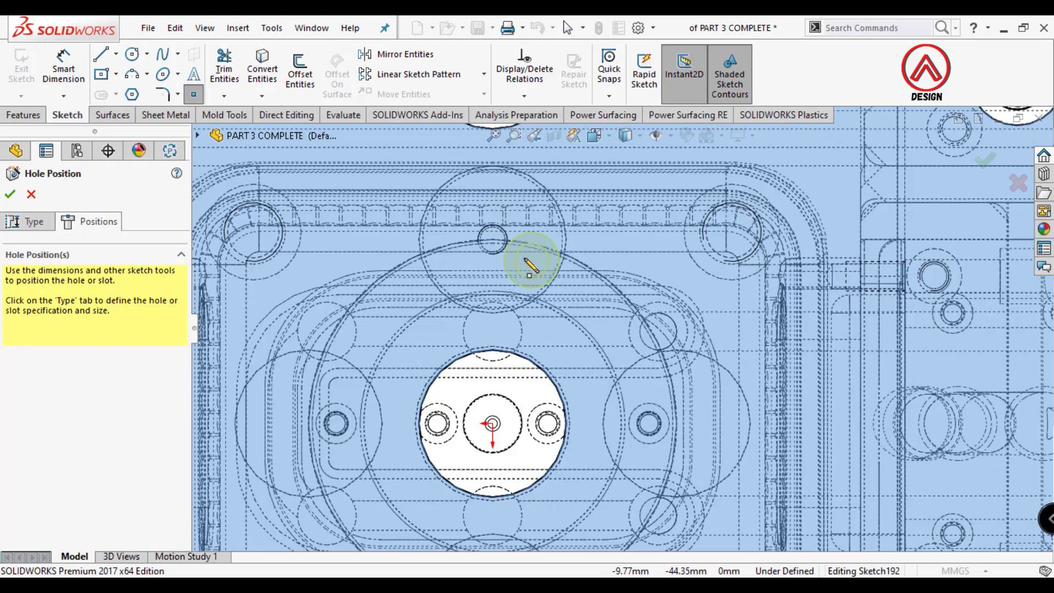
scroll(510, 250, down, 3)
click(492, 240)
scroll(494, 357, up, 3)
scroll(430, 436, up, 2)
scroll(446, 271, down, 3)
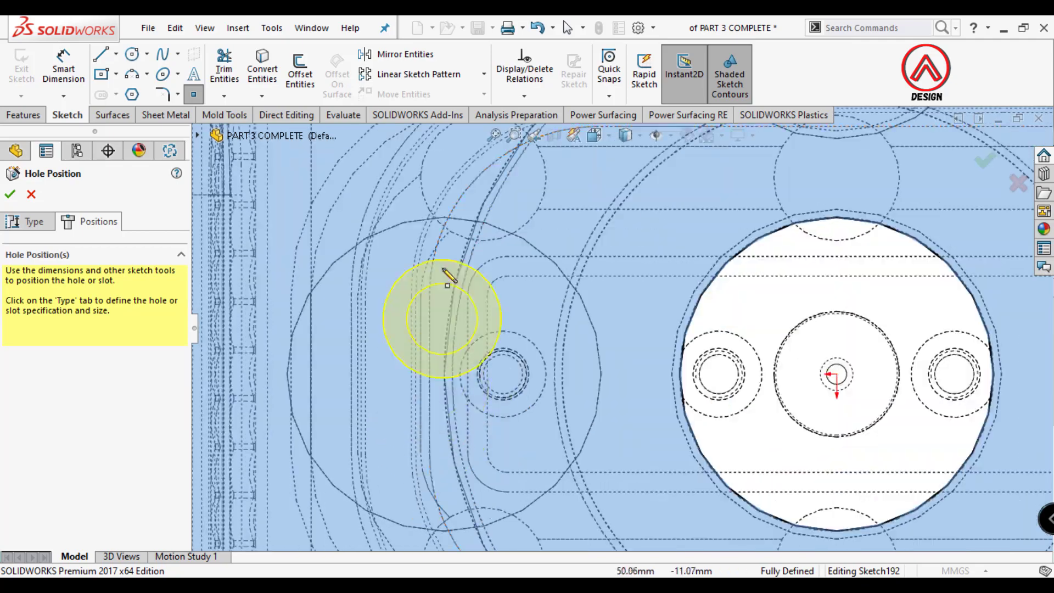
scroll(423, 226, down, 2)
click(446, 376)
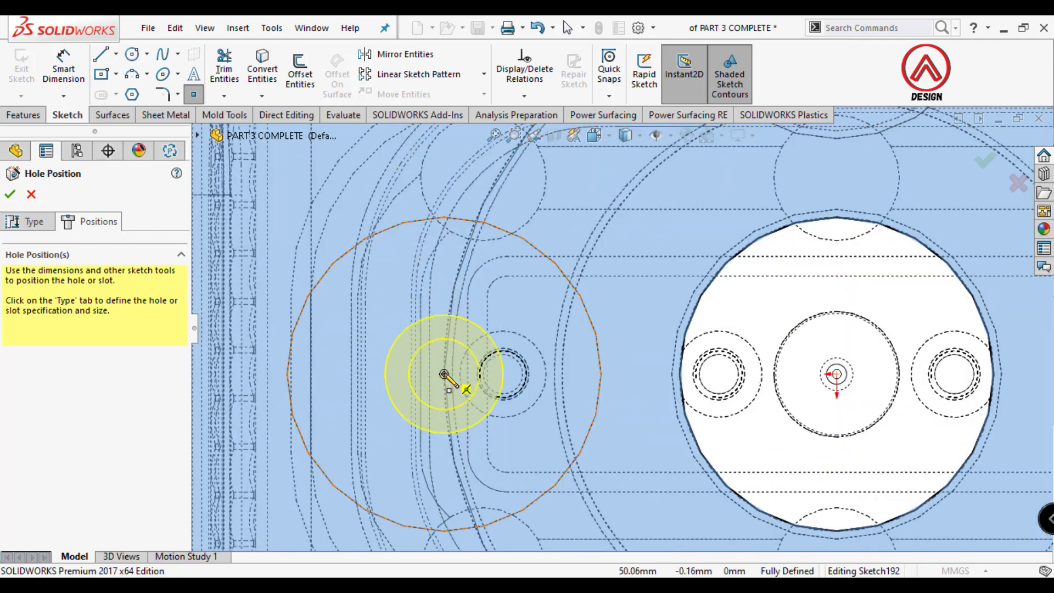
scroll(466, 384, up, 4)
scroll(615, 379, down, 2)
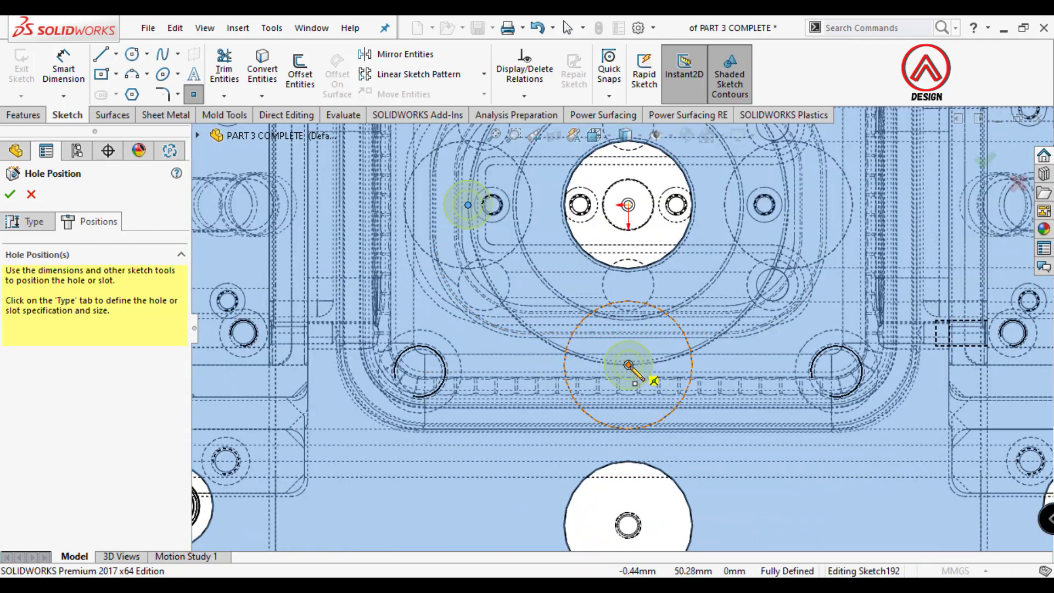
scroll(714, 299, down, 2)
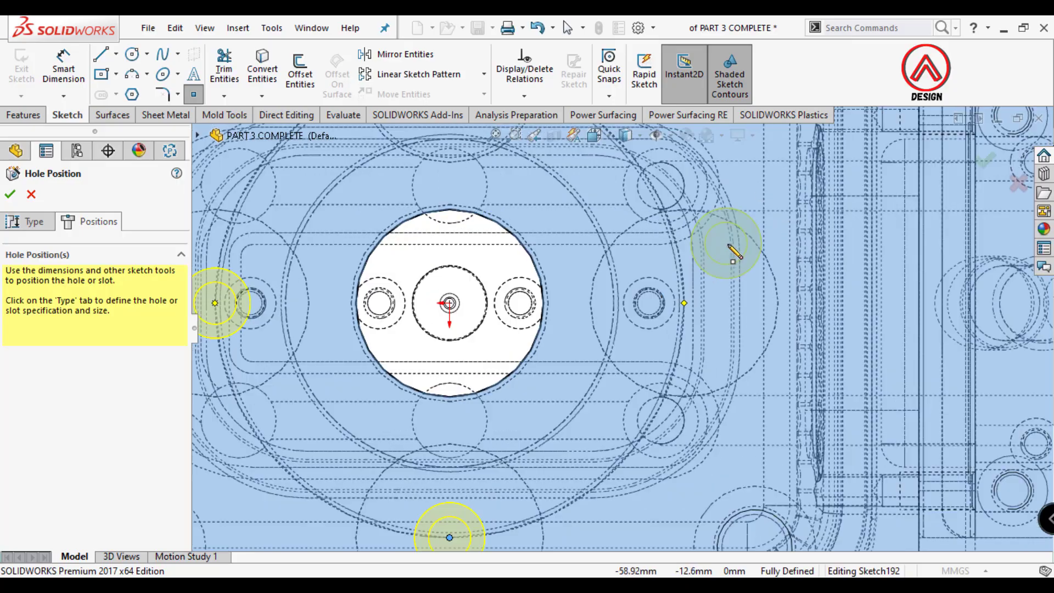
right_click(683, 316)
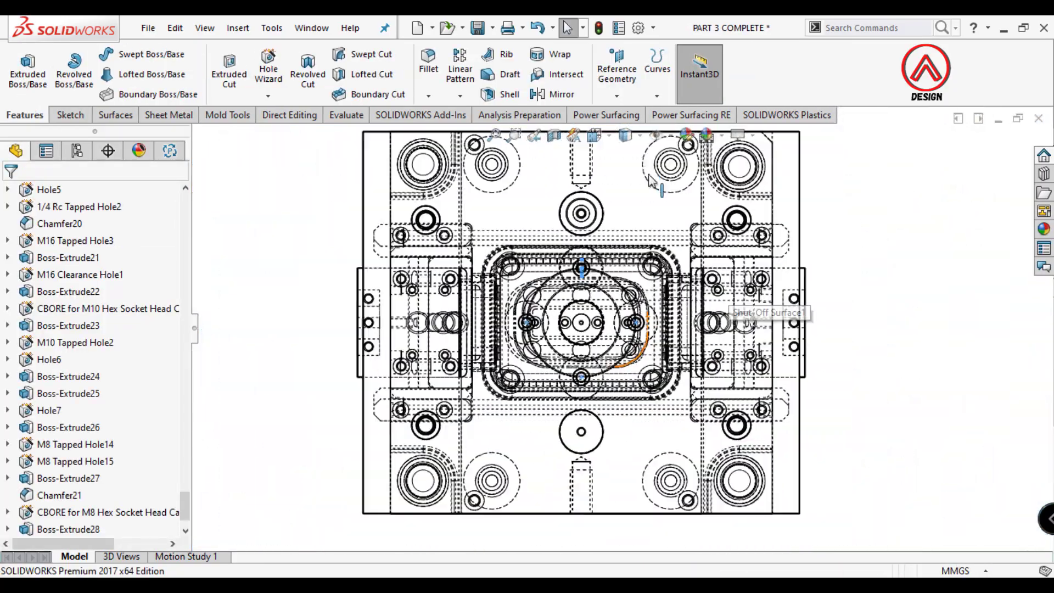
Orbit the mould into a tilted view across the plates and switch it to shaded display
mouse_move(696, 222)
middle_down()
mouse_move(587, 420)
mouse_move(539, 422)
mouse_move(464, 237)
middle_up()
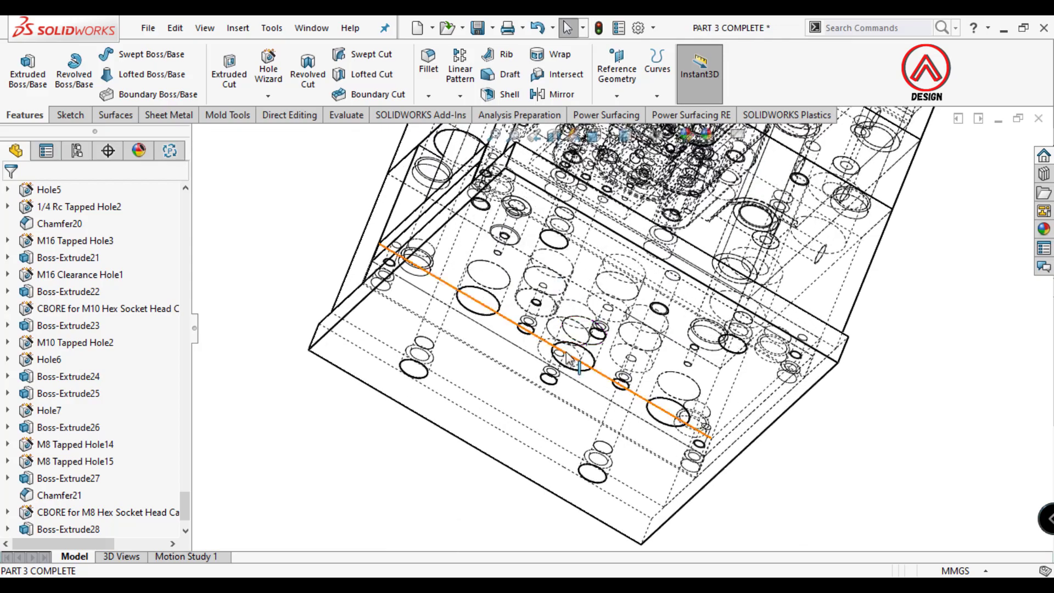
mouse_move(464, 237)
middle_down()
mouse_move(654, 283)
mouse_move(643, 146)
middle_up()
scroll(644, 146, down, 3)
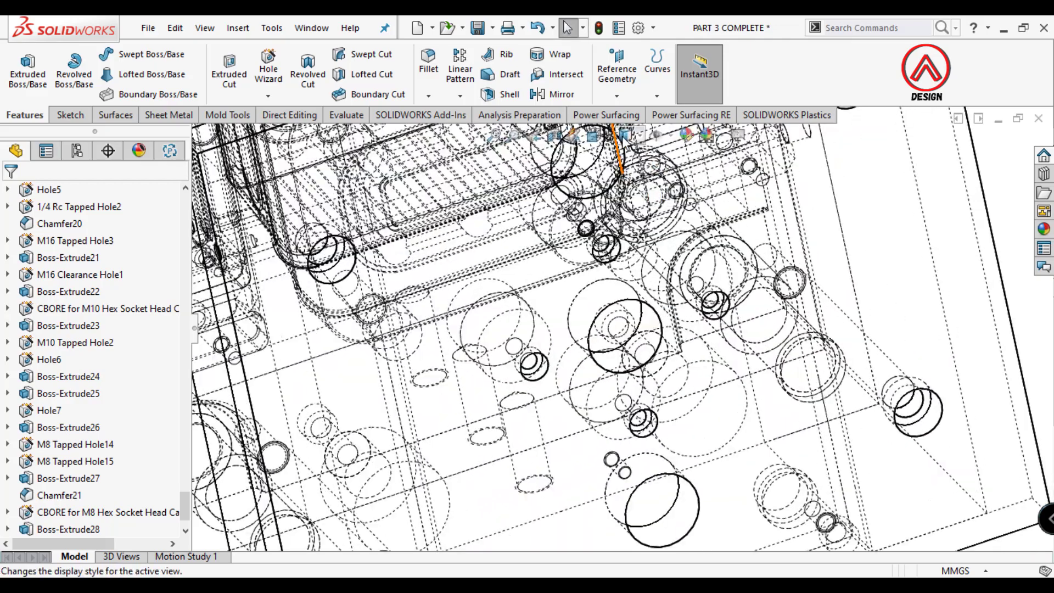
click(625, 135)
click(626, 159)
scroll(666, 287, up, 5)
scroll(605, 435, down, 3)
Orbit around the mould to inspect the bottom plate, then return to an isometric view
mouse_move(666, 287)
middle_down()
mouse_move(604, 435)
mouse_move(698, 397)
mouse_move(591, 338)
middle_up()
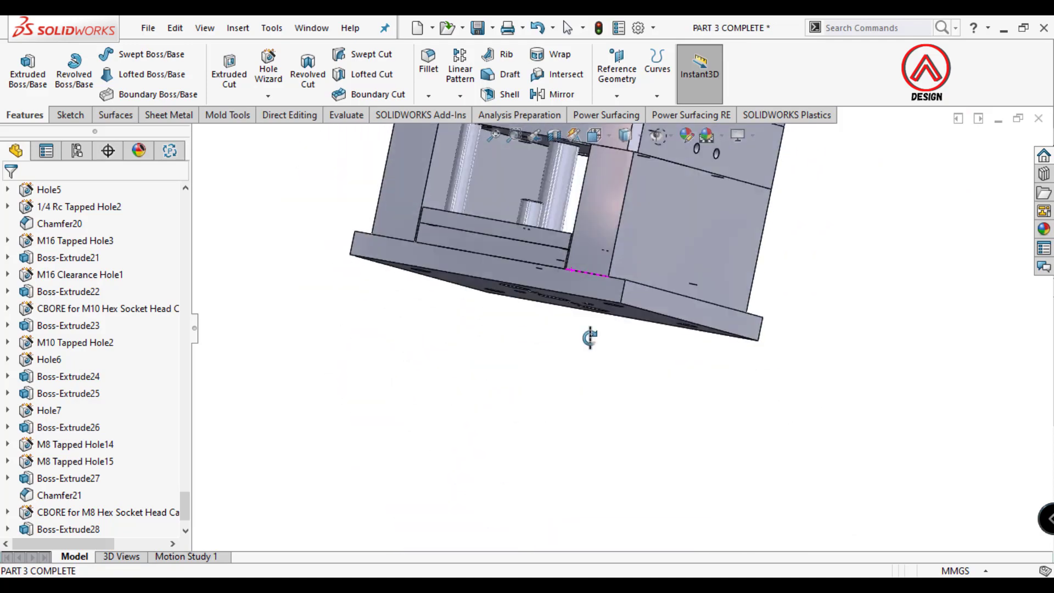
scroll(590, 337, up, 3)
middle_drag(590, 337, 561, 314)
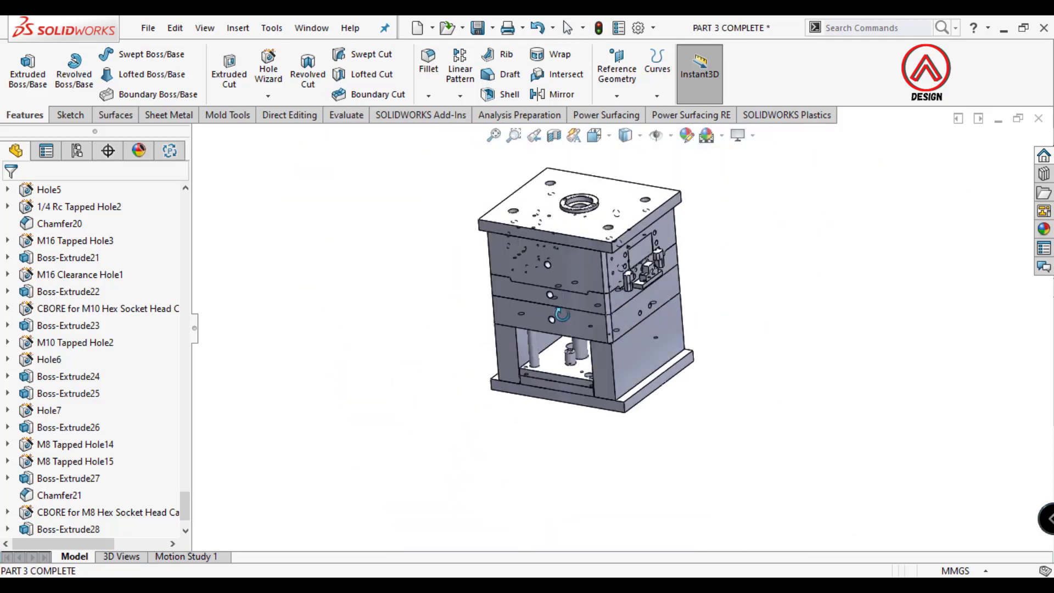
scroll(561, 314, down, 2)
scroll(620, 332, up, 2)
scroll(616, 245, down, 2)
View the mould with Hidden Lines Visible from the front, then switch back to shaded
click(625, 136)
click(630, 224)
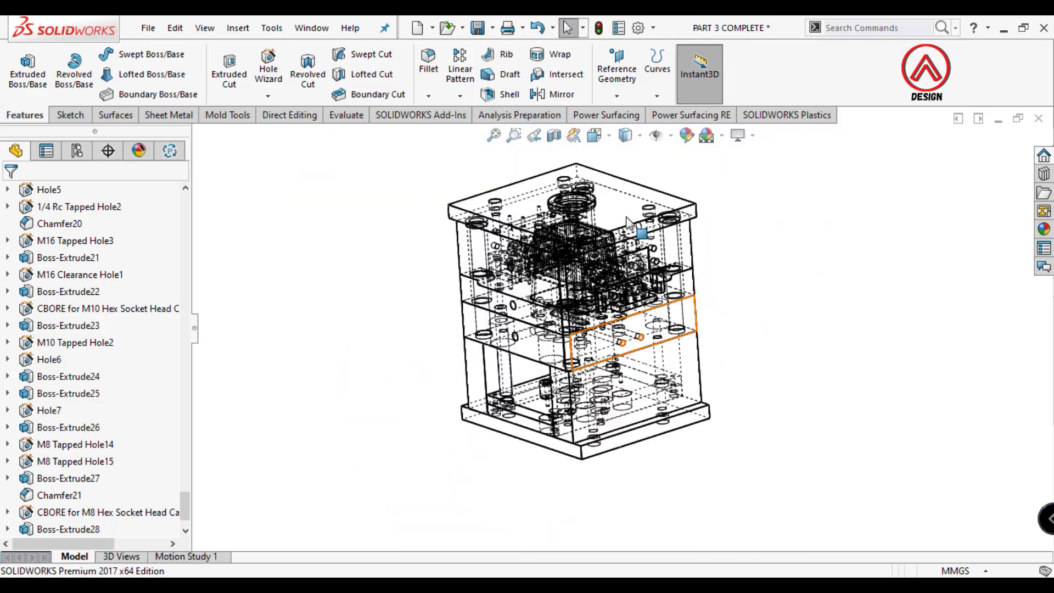
scroll(629, 224, down, 2)
mouse_move(629, 224)
middle_down()
mouse_move(584, 304)
mouse_move(631, 187)
middle_up()
click(627, 158)
scroll(457, 322, down, 1)
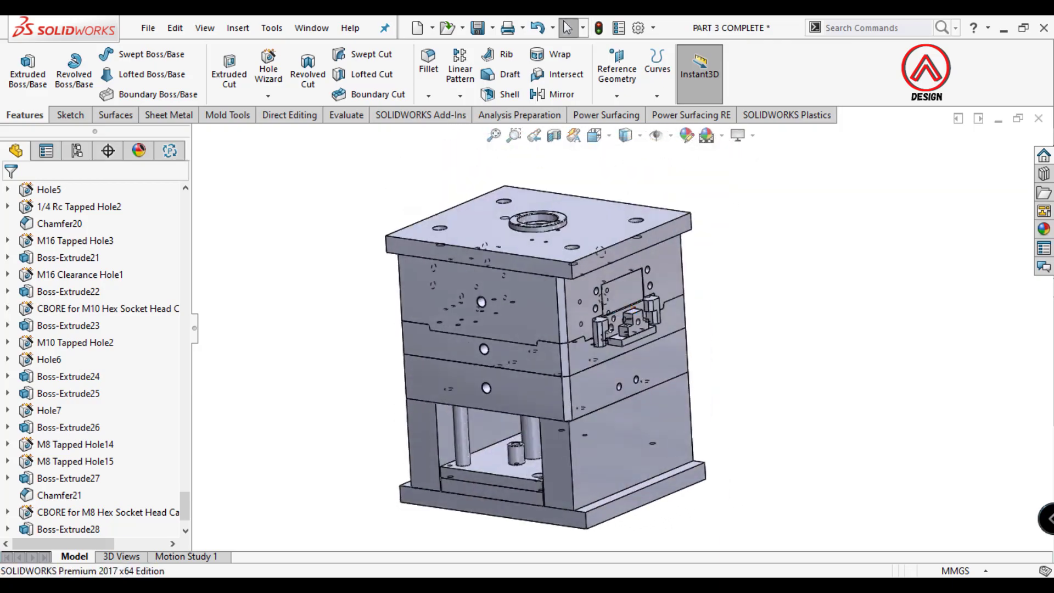
scroll(457, 322, down, 2)
scroll(599, 295, down, 3)
Isolate the side-lock block so only it is shown
scroll(599, 295, down, 2)
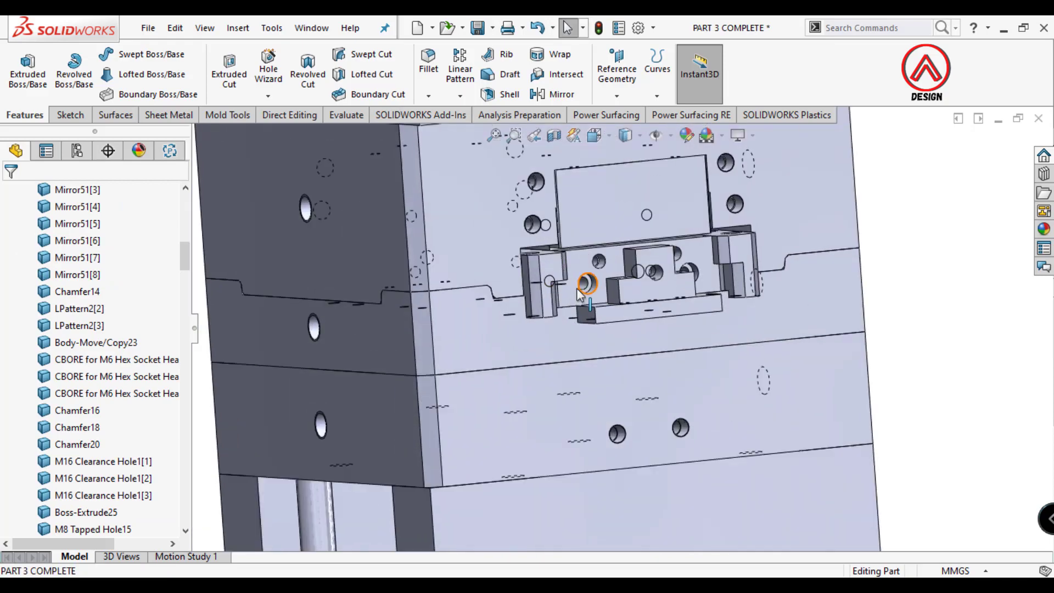
scroll(578, 311, down, 2)
right_click(578, 311)
click(621, 535)
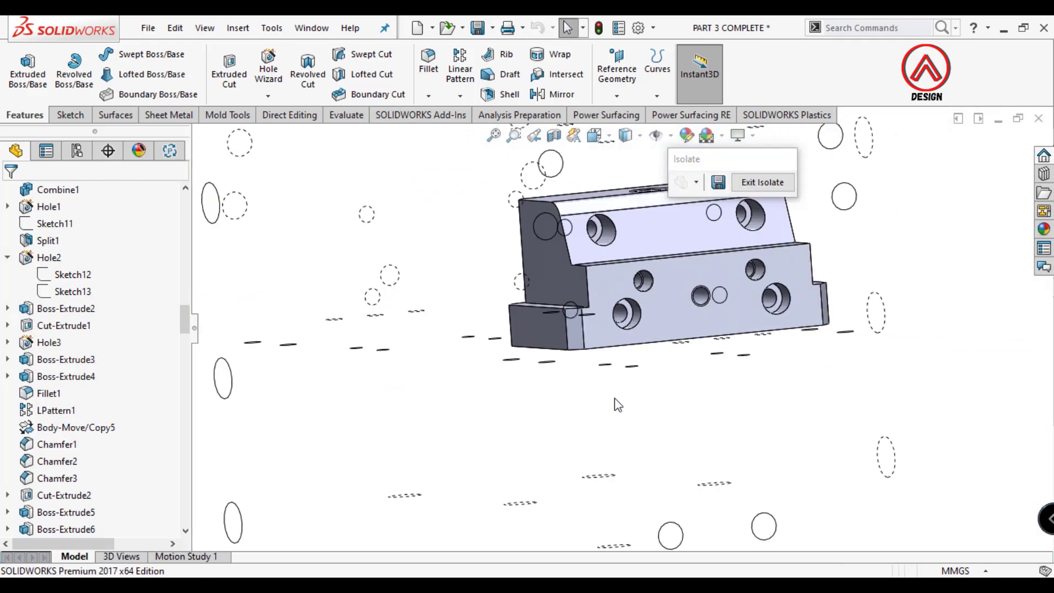
scroll(571, 315, down, 2)
scroll(571, 314, down, 2)
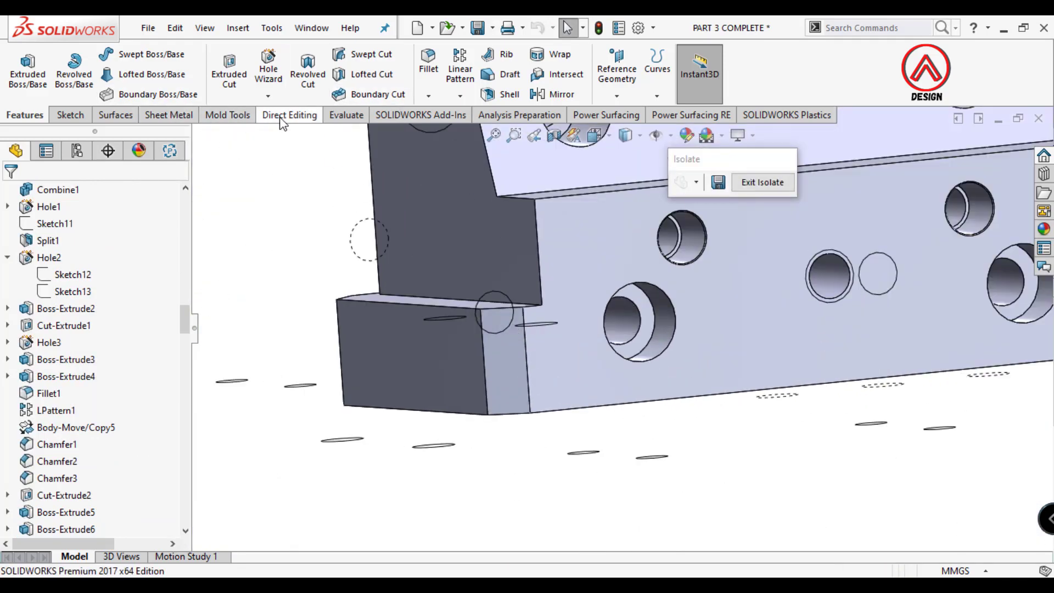
Start a Move Face and select both end faces of the side-lock block
click(280, 116)
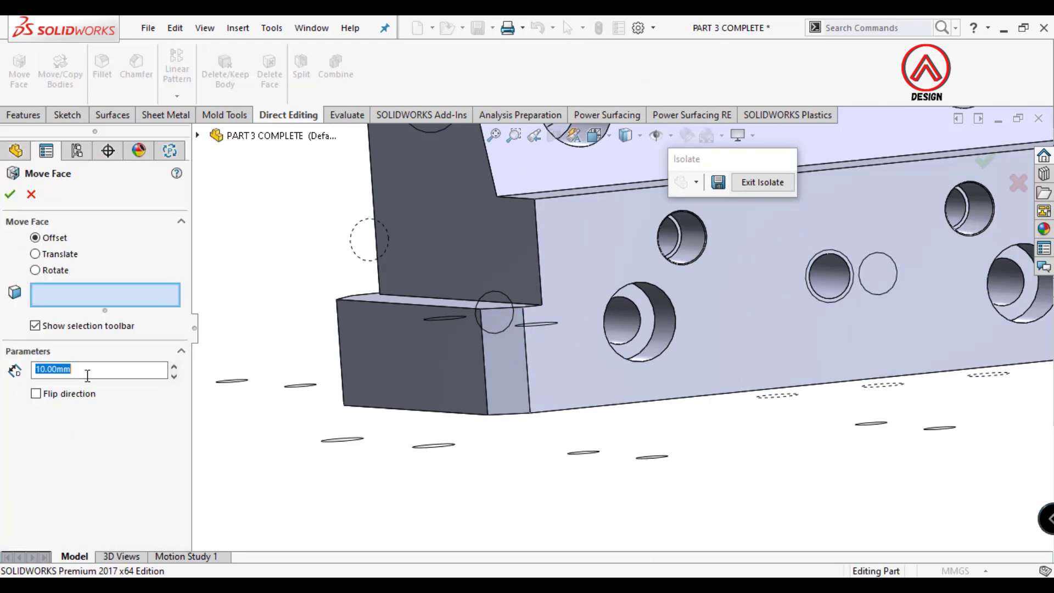
click(382, 366)
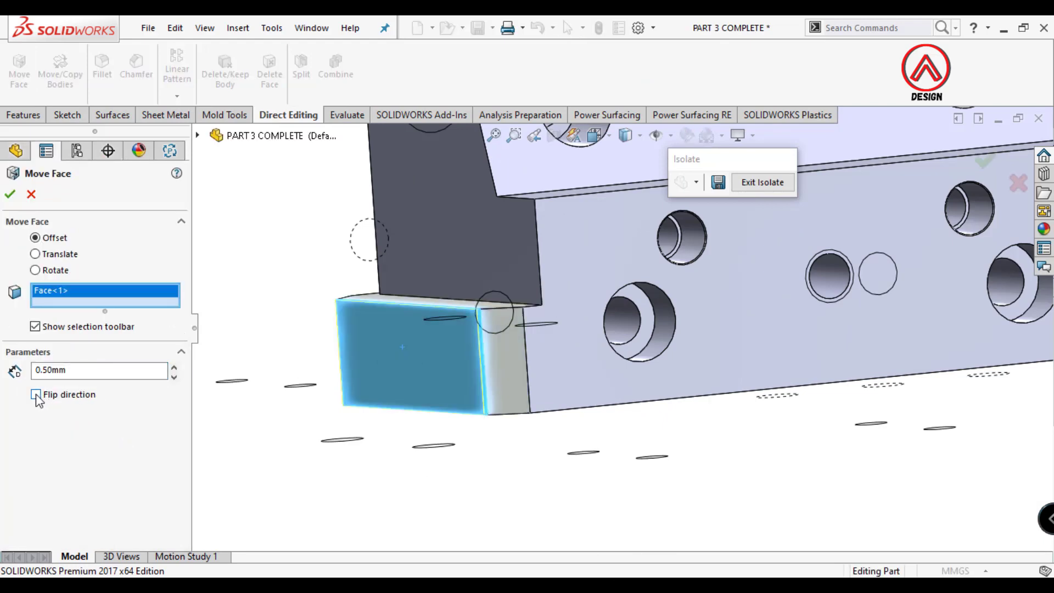
middle_drag(503, 399, 769, 351)
click(892, 340)
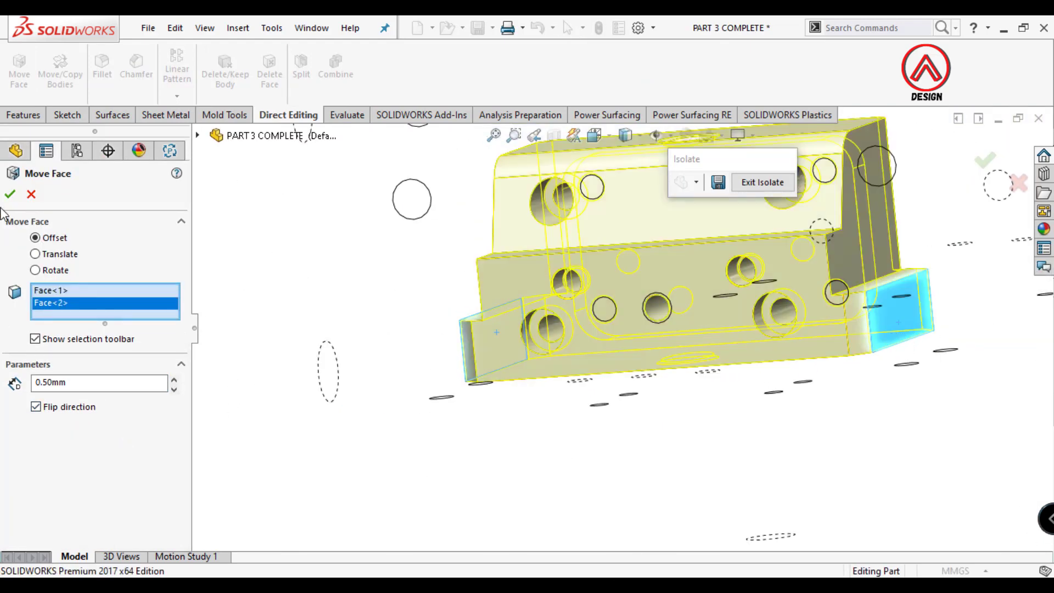
Check the block in the front and other standard views, then orbit back to 3D
click(604, 140)
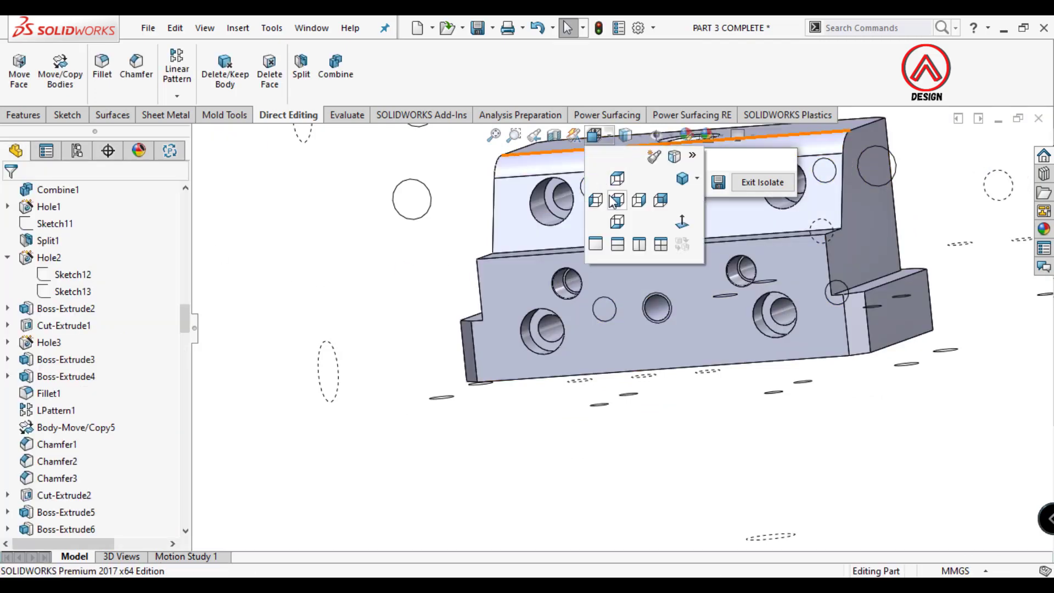
click(607, 207)
scroll(750, 330, down, 5)
scroll(750, 331, up, 5)
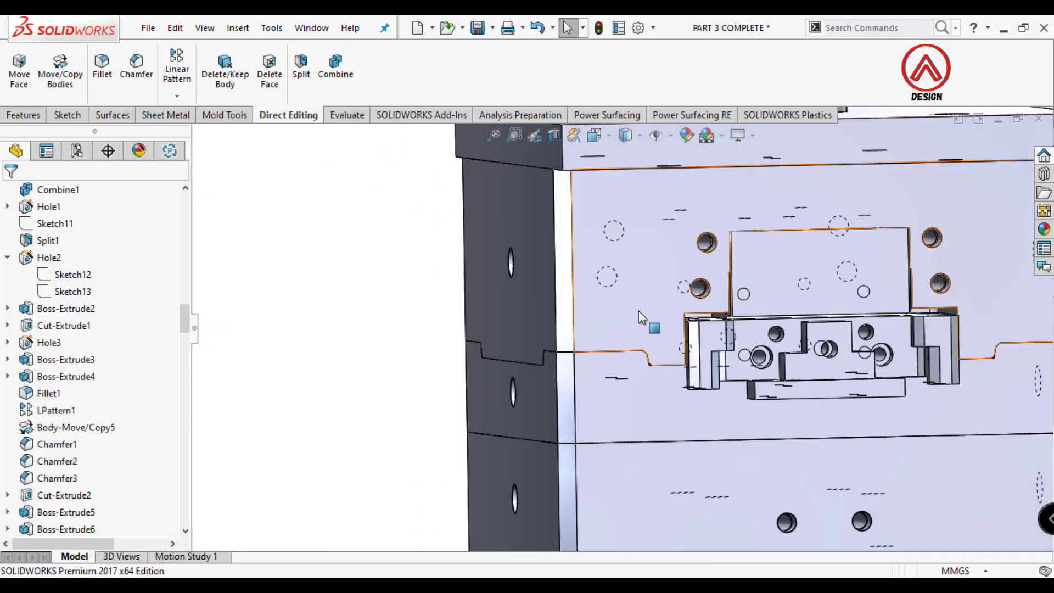
click(595, 137)
click(637, 208)
scroll(697, 356, down, 3)
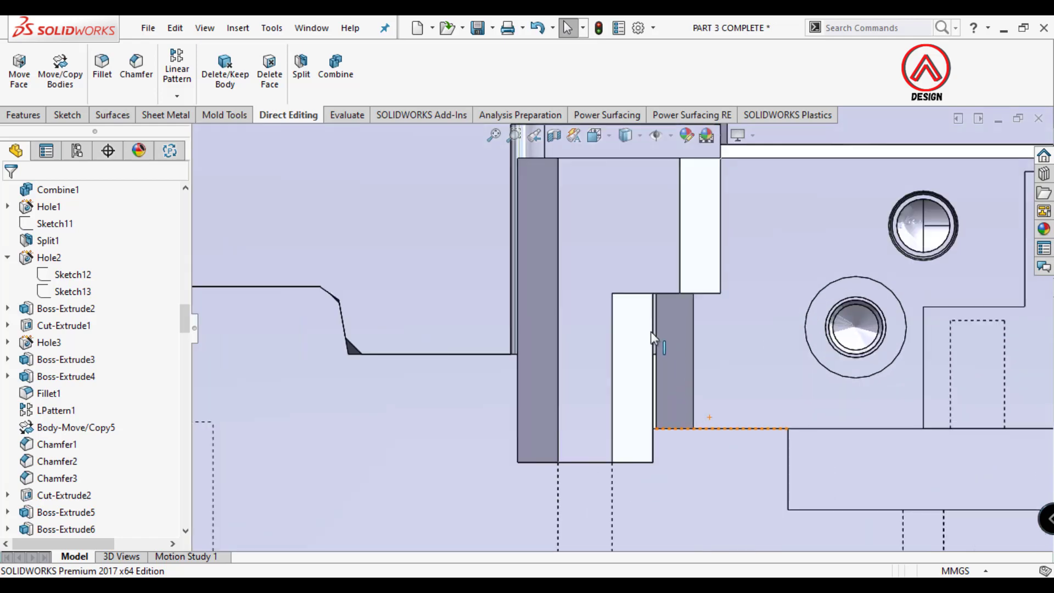
scroll(651, 331, down, 2)
scroll(699, 306, up, 5)
middle_drag(673, 274, 698, 332)
scroll(698, 333, up, 5)
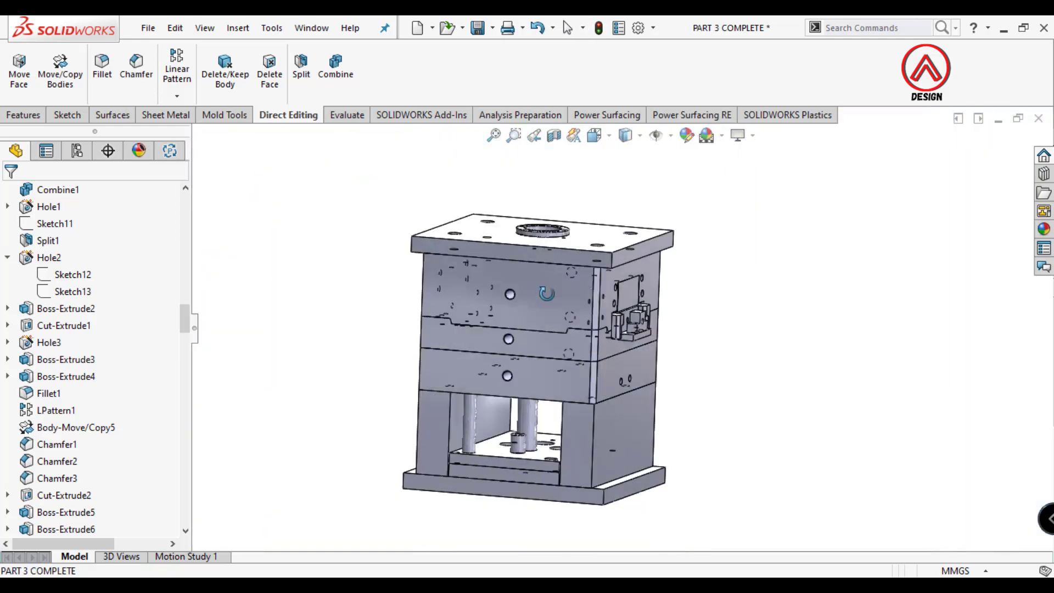
scroll(538, 327, down, 3)
Isolate the mating side-lock plate body
scroll(393, 291, down, 2)
right_click(393, 291)
click(433, 534)
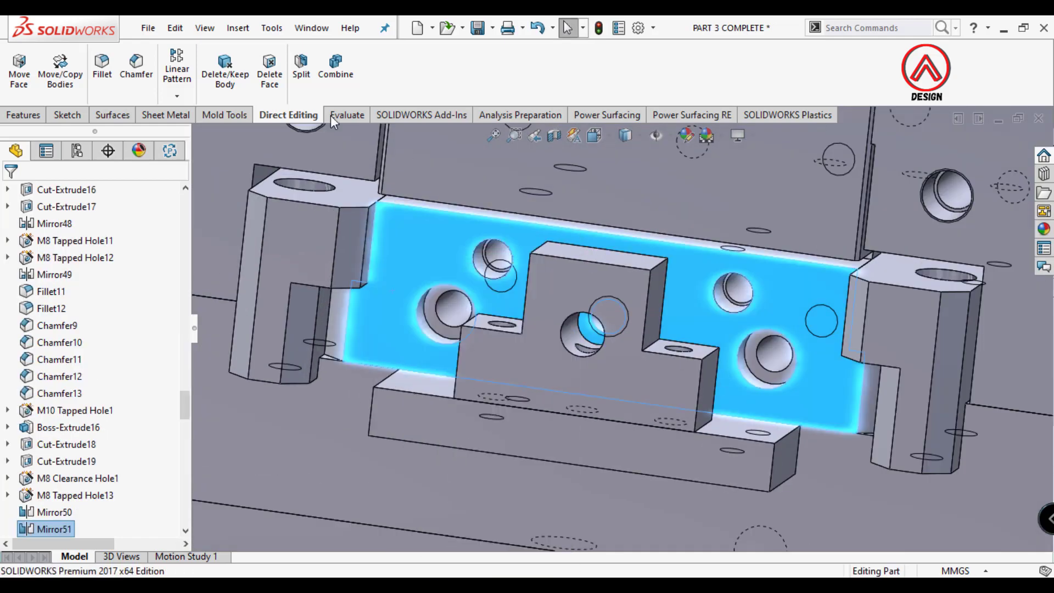
click(19, 69)
Offset its end face and angled face by 0.50 mm, then show all mold bodies again
click(921, 384)
middle_drag(921, 385, 631, 378)
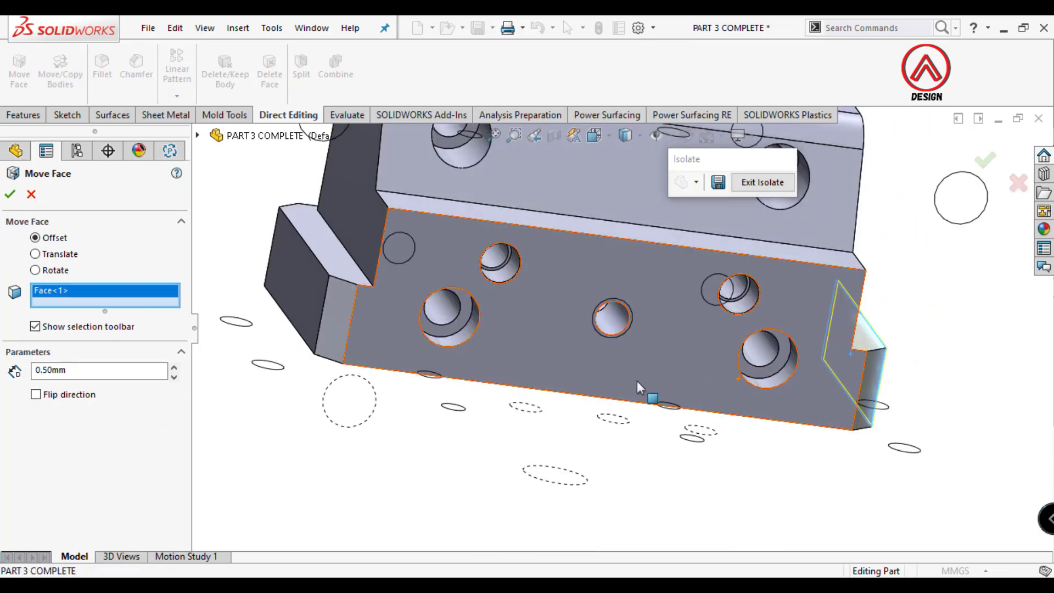
click(291, 280)
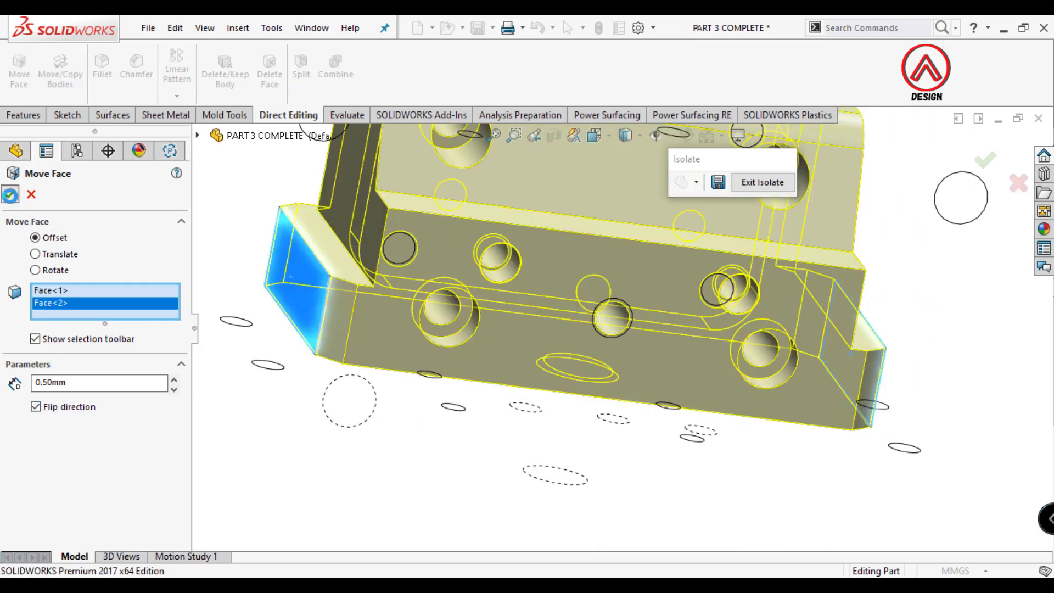
key(Return)
mouse_move(604, 307)
middle_down()
mouse_move(718, 336)
mouse_move(735, 307)
middle_up()
scroll(686, 329, down, 3)
click(763, 182)
Orbit and zoom around the mold to inspect its front and right side
scroll(738, 323, down, 10)
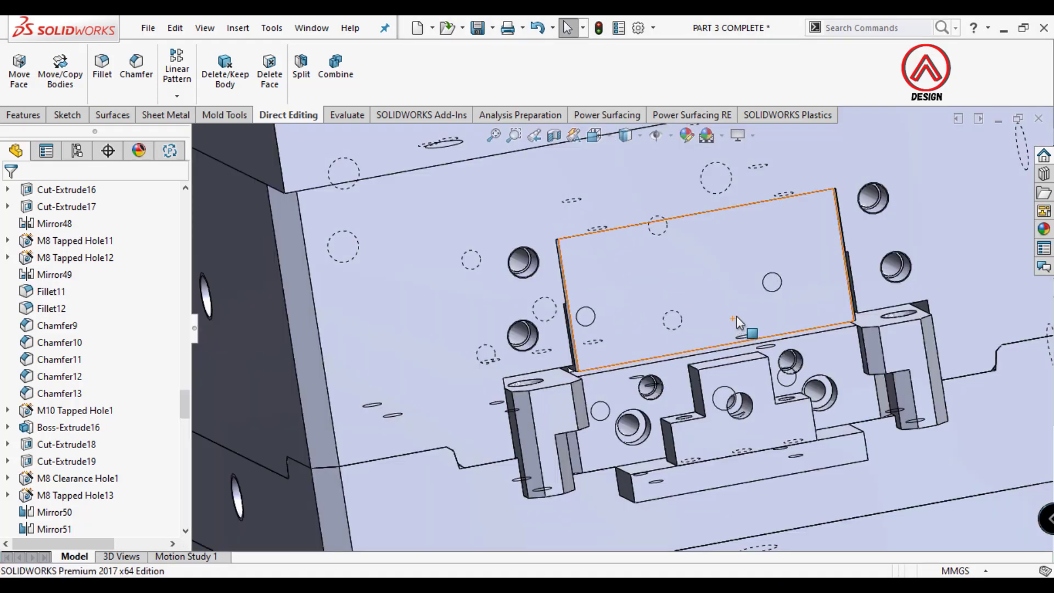
scroll(738, 322, up, 8)
mouse_move(739, 323)
middle_down()
mouse_move(662, 361)
mouse_move(581, 334)
middle_up()
scroll(582, 333, down, 4)
scroll(580, 332, down, 3)
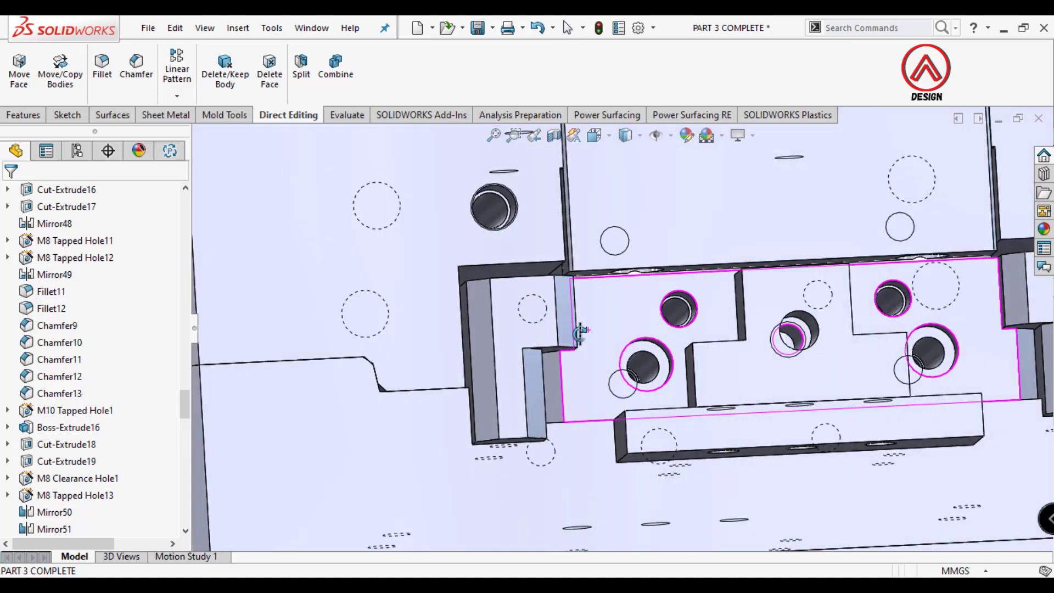
scroll(580, 332, up, 2)
scroll(582, 332, up, 2)
scroll(593, 330, up, 3)
scroll(604, 330, up, 2)
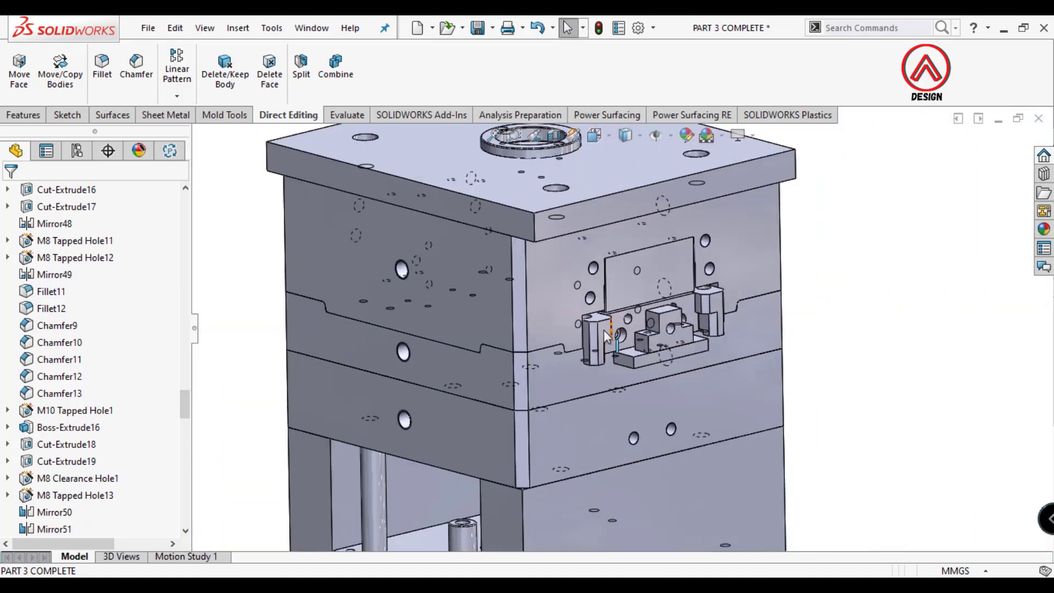
scroll(599, 351, up, 3)
mouse_move(591, 376)
middle_down()
mouse_move(633, 399)
mouse_move(647, 376)
mouse_move(648, 418)
mouse_move(644, 353)
middle_up()
scroll(686, 238, down, 2)
scroll(705, 239, down, 2)
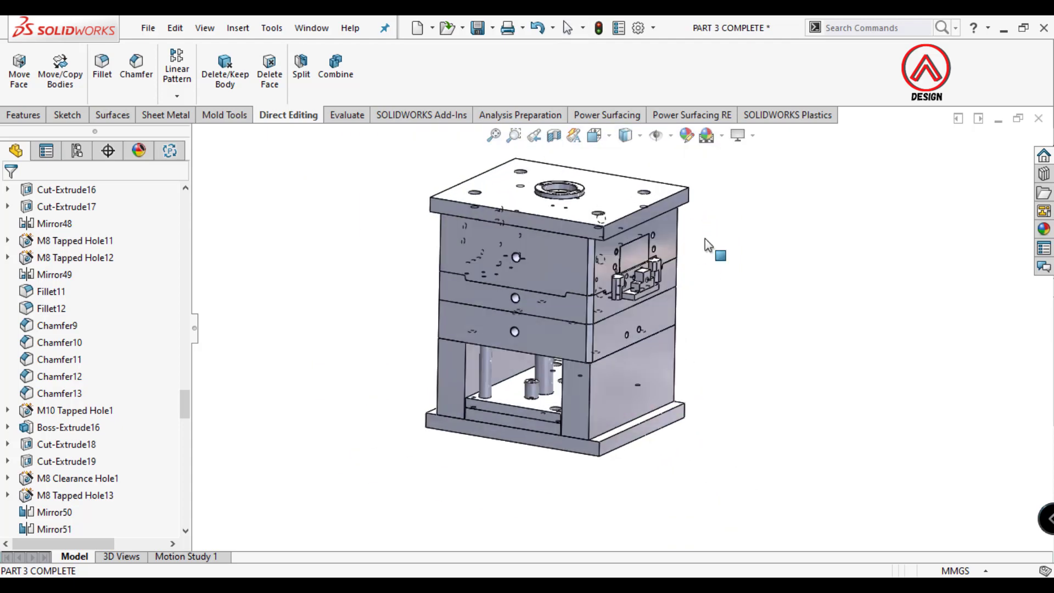
scroll(699, 305, down, 2)
mouse_move(700, 305)
middle_down()
mouse_move(665, 235)
mouse_move(678, 234)
middle_up()
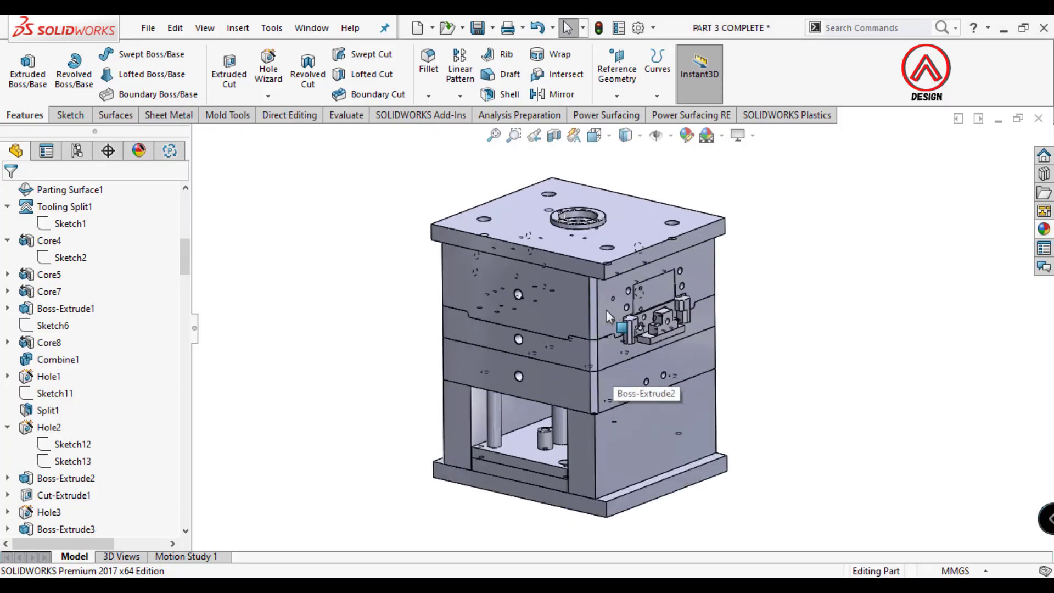
Check the mold in Hidden Lines Visible, return to Shaded, then isolate the Boss-Extrude24 pillar
click(627, 199)
scroll(543, 391, down, 5)
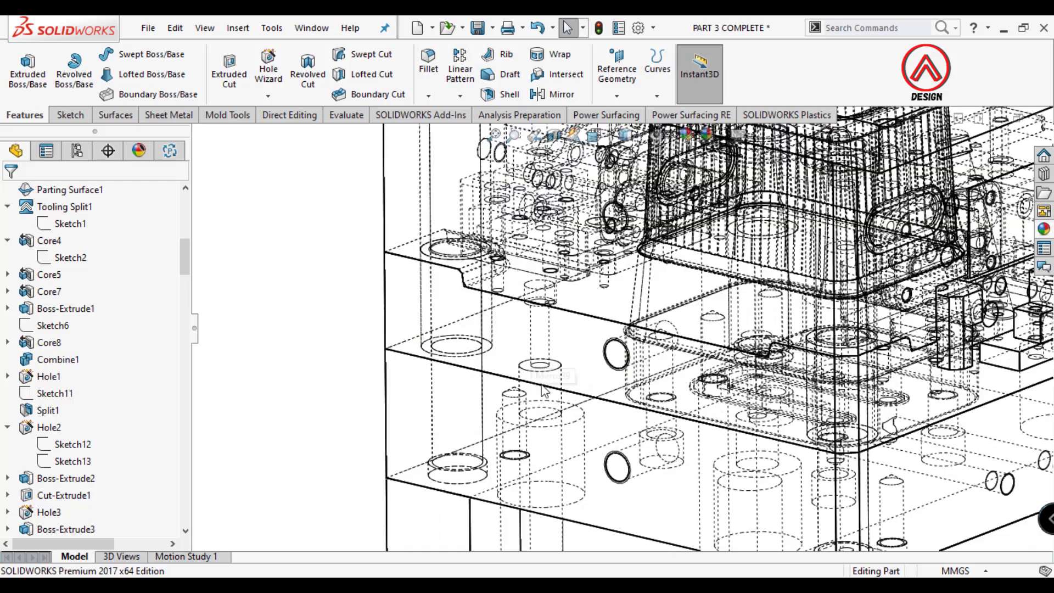
click(629, 141)
scroll(630, 210, up, 5)
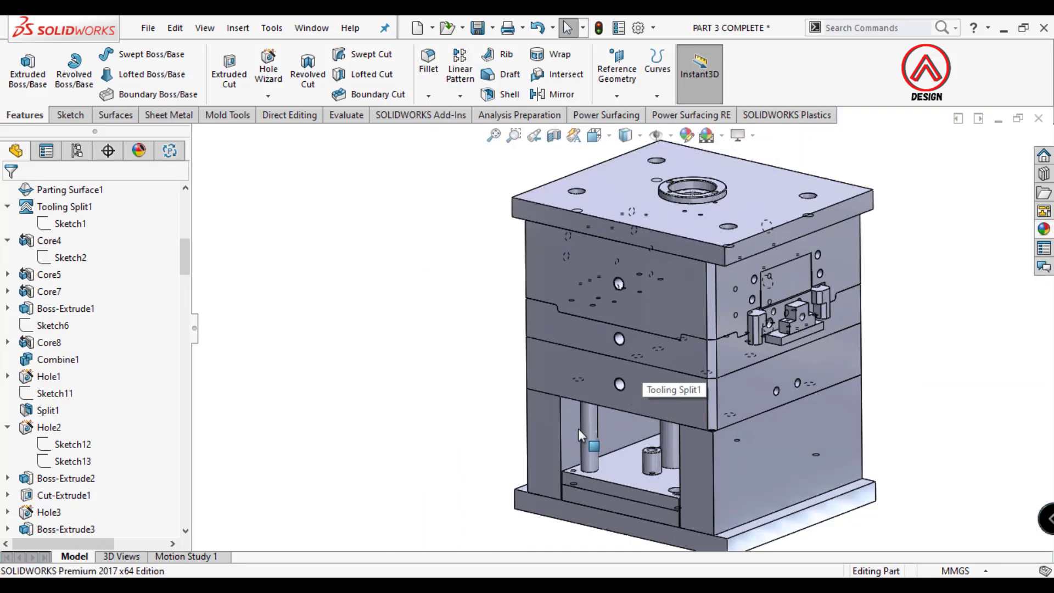
right_click(579, 422)
click(632, 535)
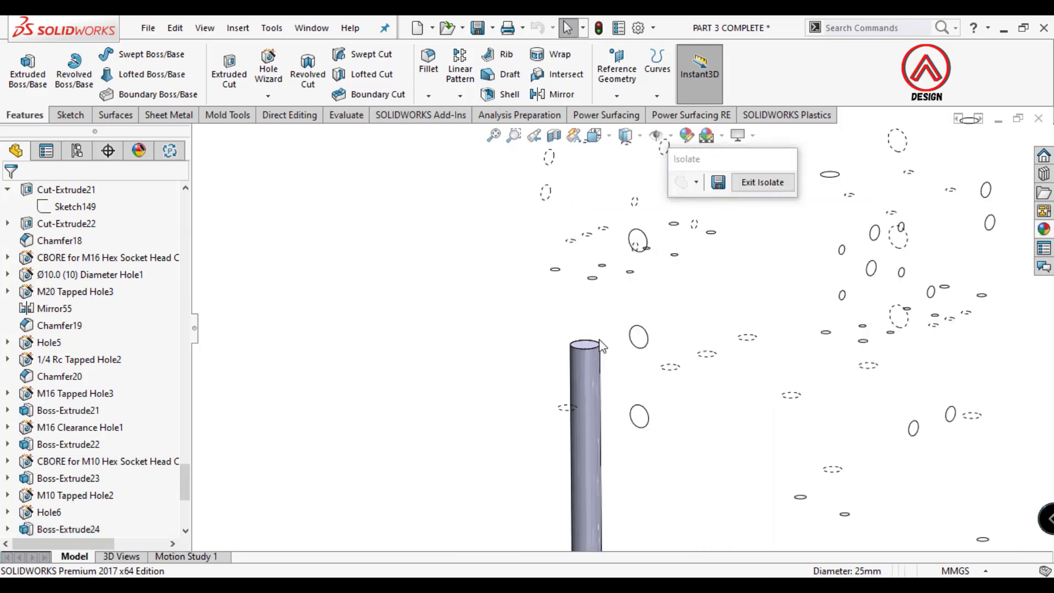
Select the support pillar's top face and view it from the Top orientation
scroll(574, 351, down, 3)
click(574, 351)
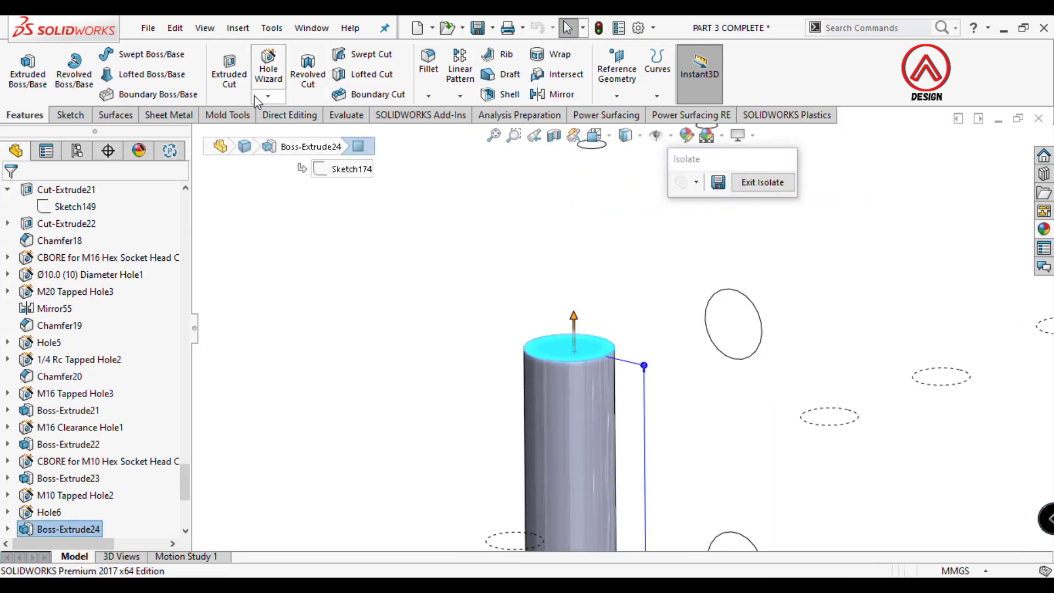
click(594, 135)
click(618, 203)
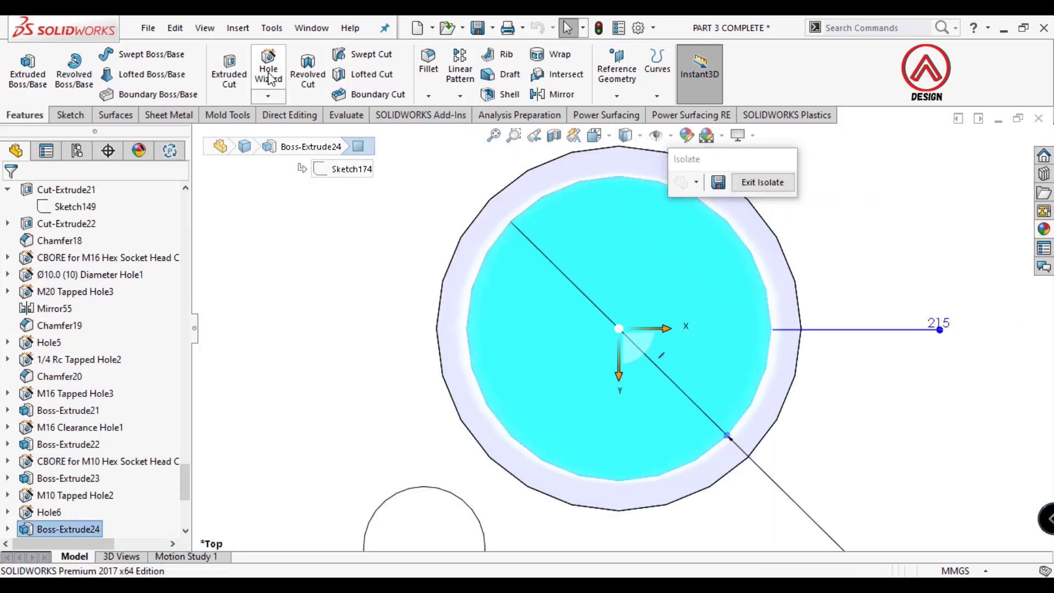
Place an ISO M10 bottoming tapped hole at the centre of the pillar's top circle
click(268, 69)
click(16, 328)
drag(183, 338, 184, 400)
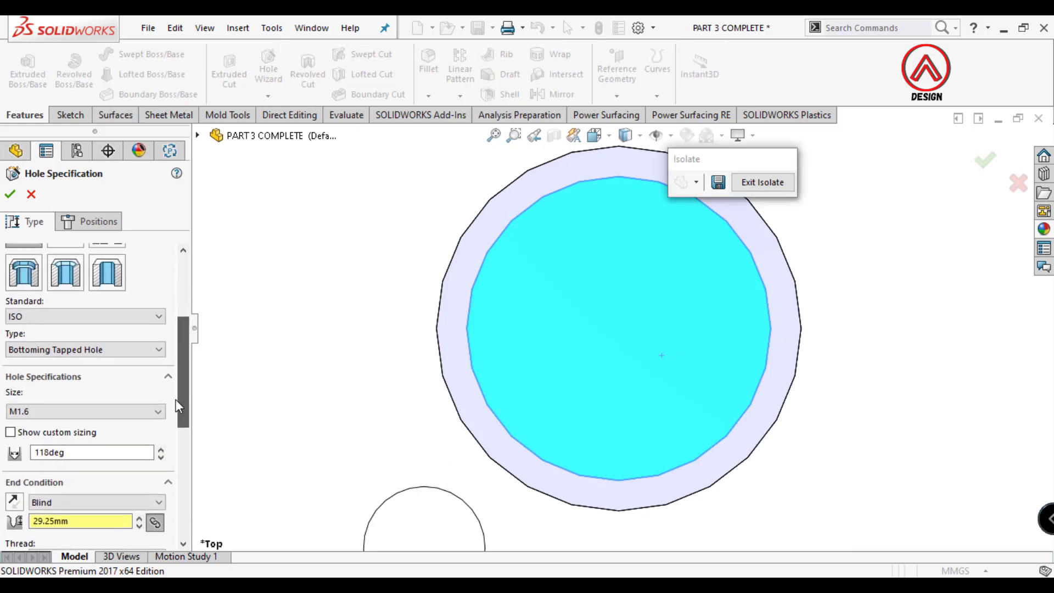
click(79, 402)
click(41, 468)
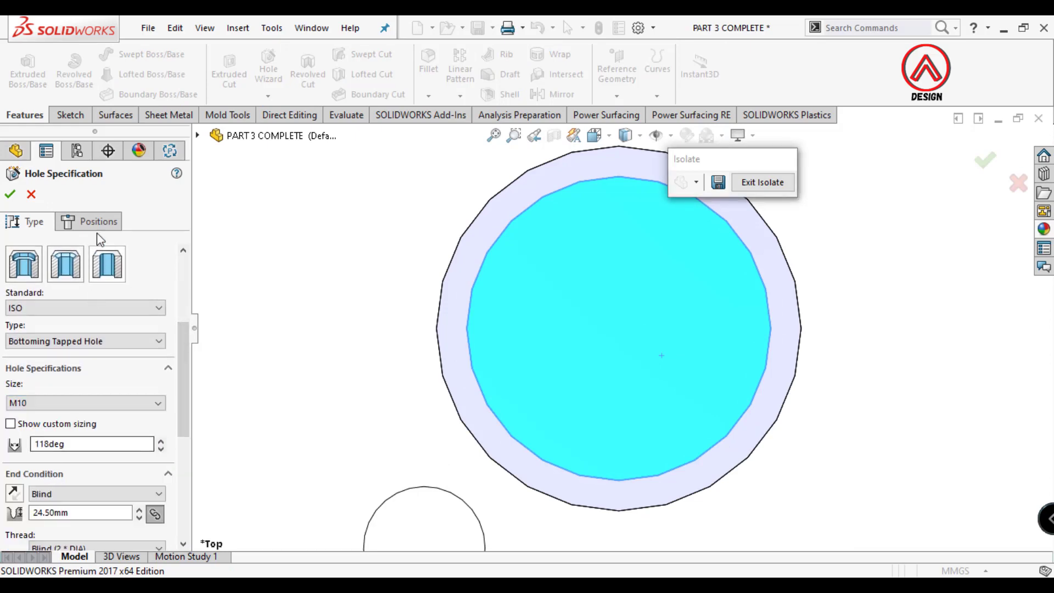
click(91, 222)
click(693, 256)
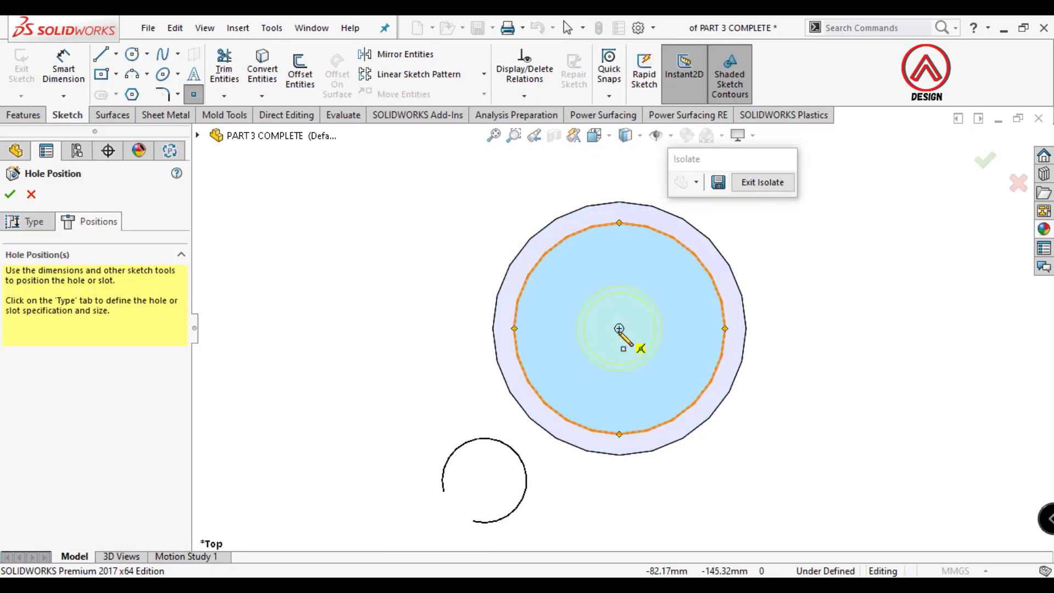
click(620, 329)
Confirm the M10 hole and chamfer the pillar's top rim edge at 1 mm × 45°
click(9, 194)
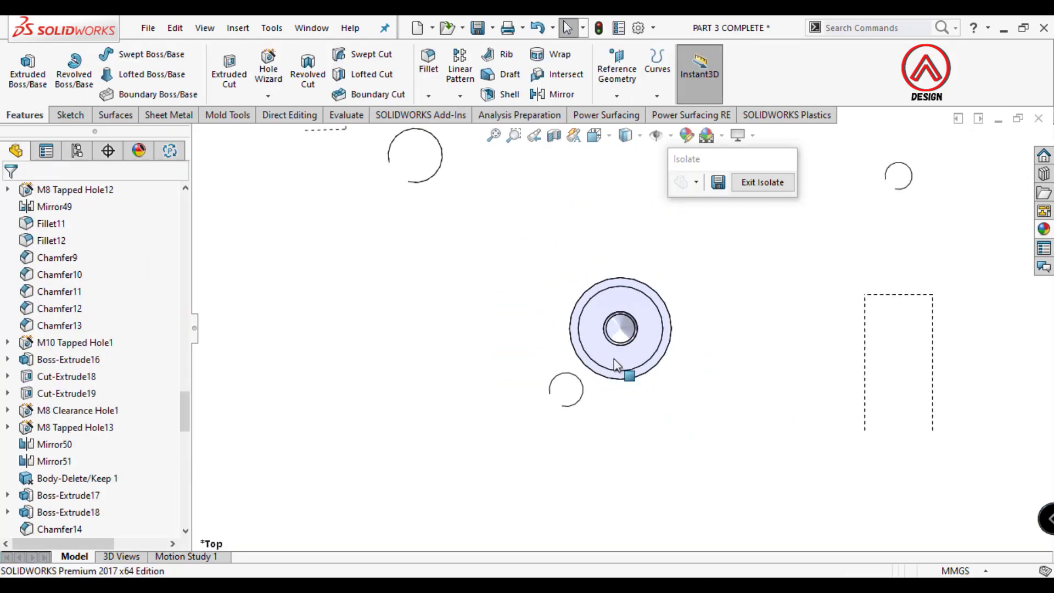
click(428, 96)
click(433, 134)
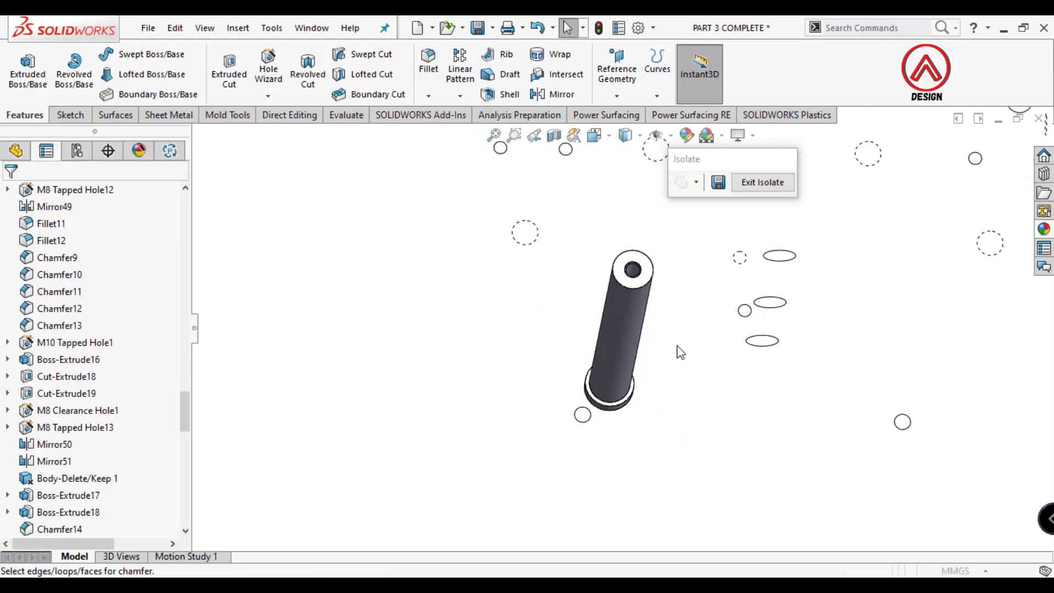
click(590, 198)
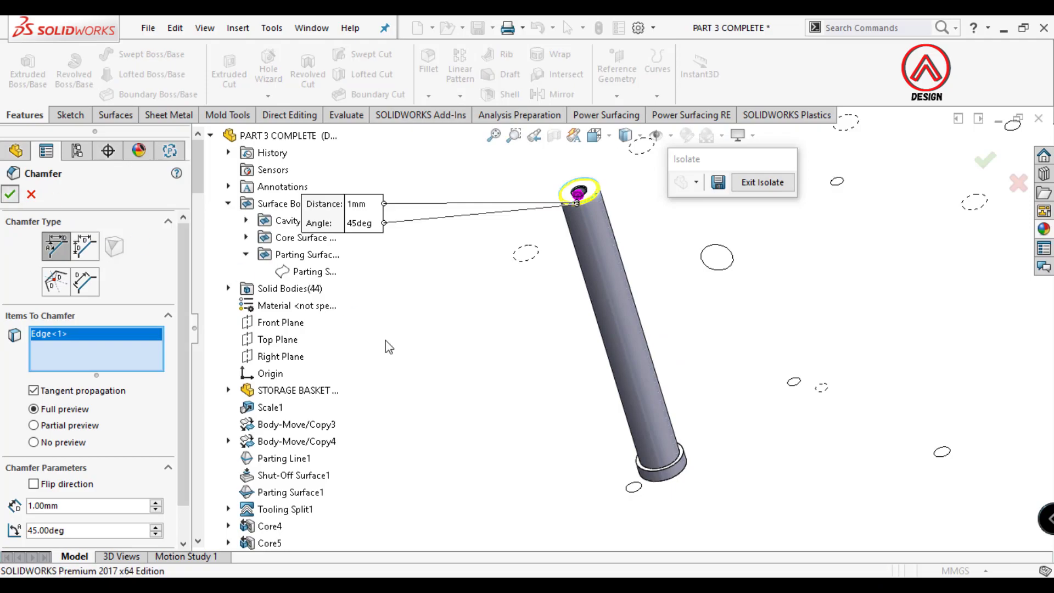
key(Return)
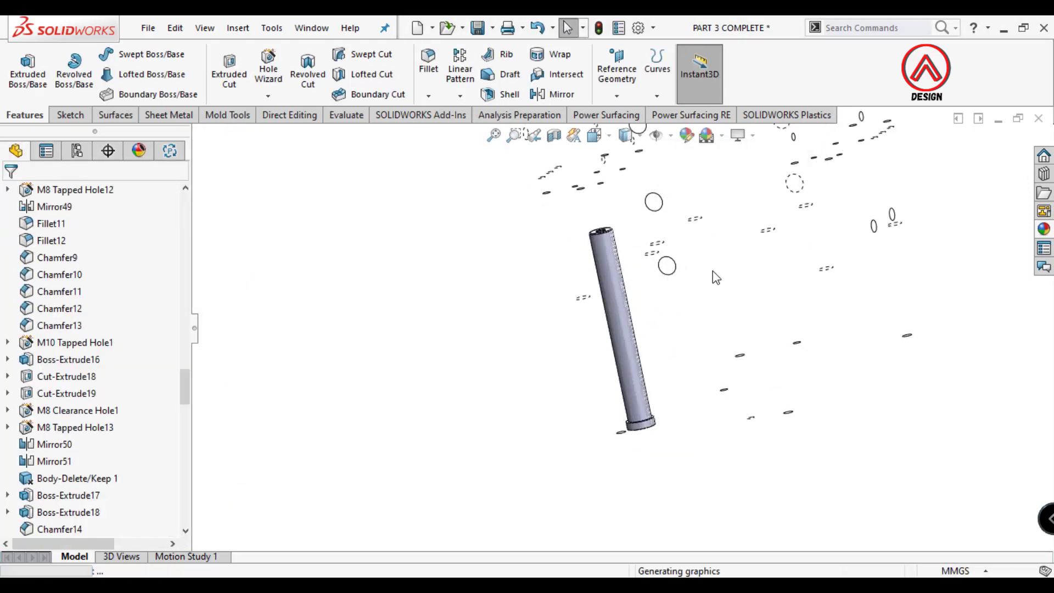
Inspect the chamfer in Hidden Lines Visible, then return to Shaded and orbit the mold
click(626, 221)
scroll(632, 236, down, 3)
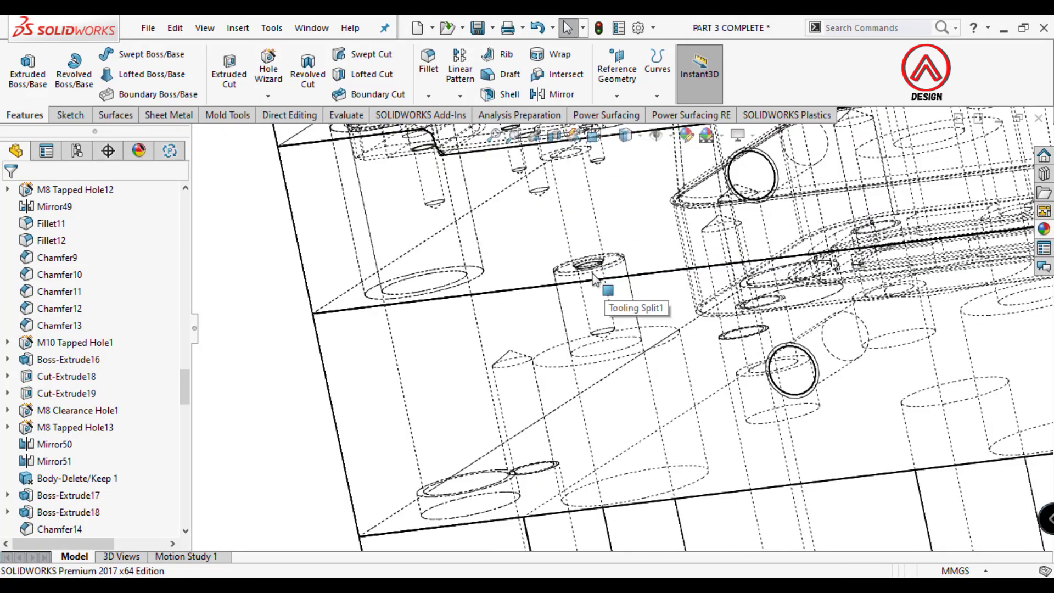
middle_drag(577, 241, 606, 306)
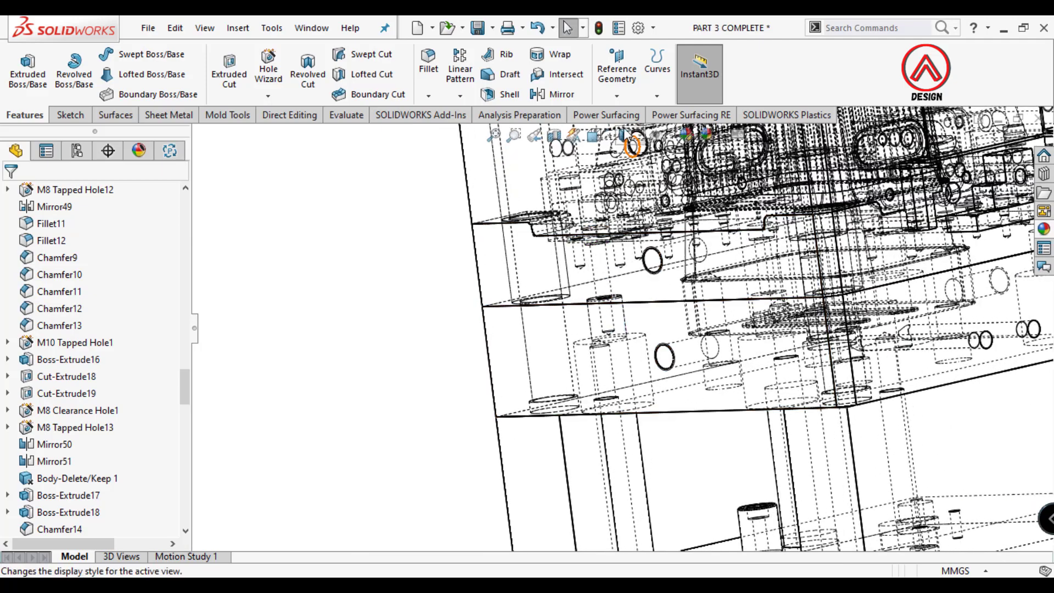
click(627, 176)
middle_drag(741, 353, 807, 299)
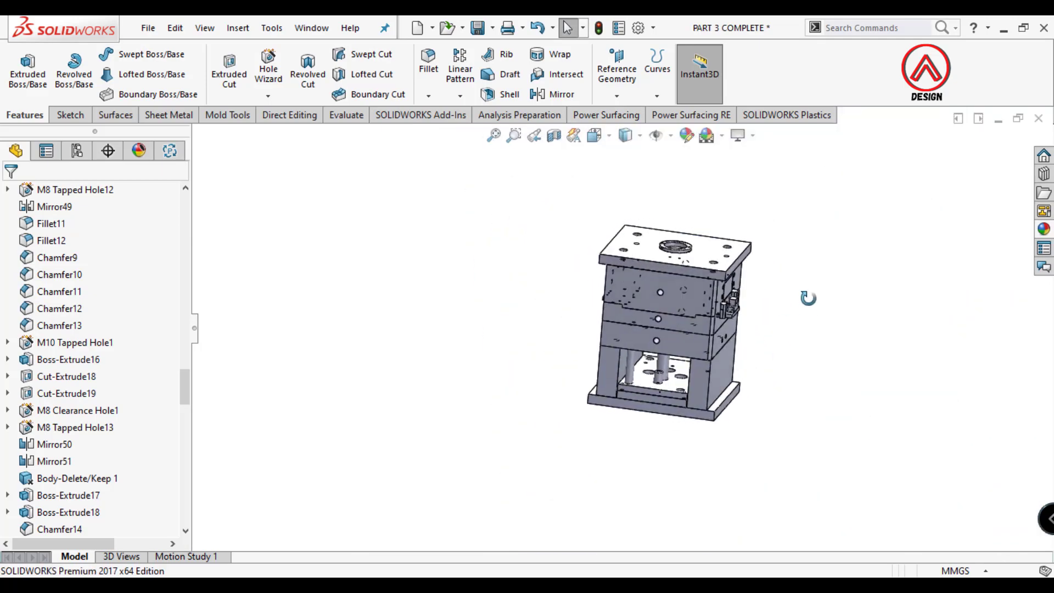